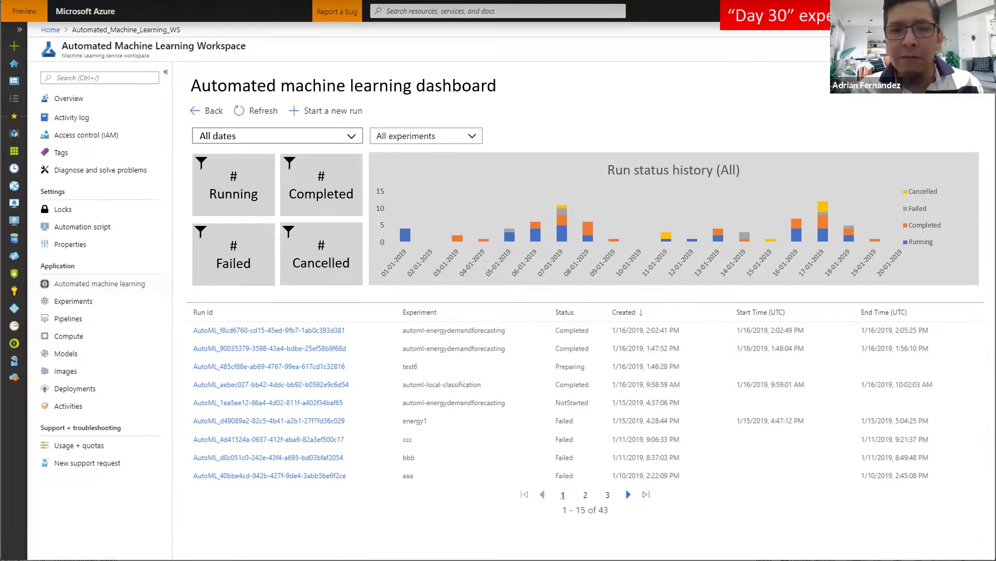
key(Right)
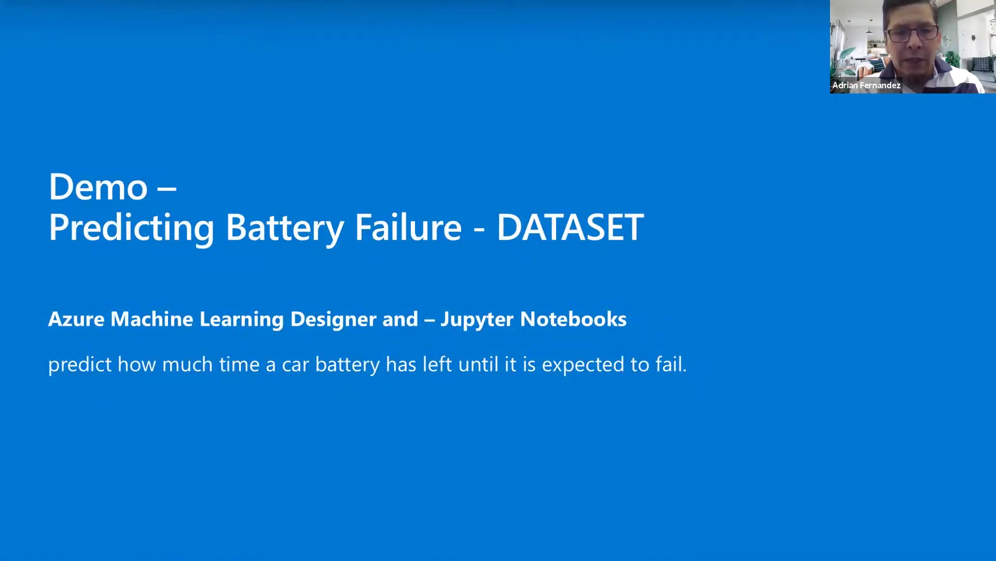
key(Right)
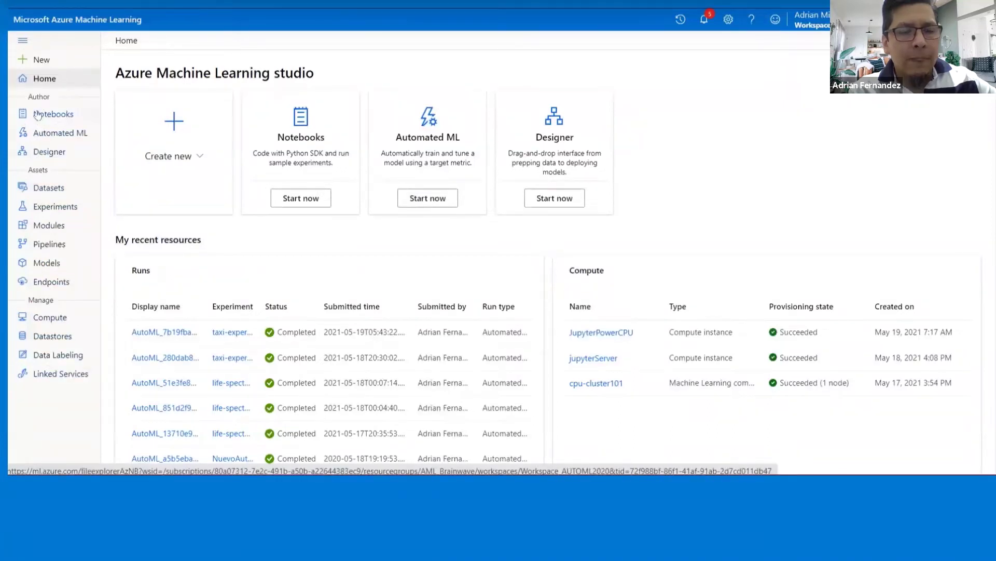
Open the Automated ML section of the workspace to show the recent runs.
click(427, 200)
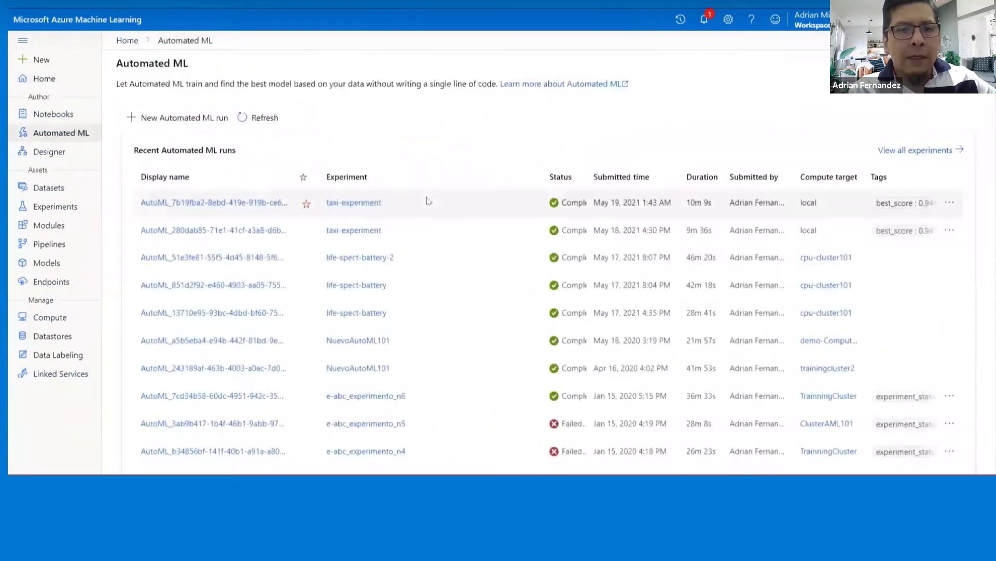
mouse_move(351, 203)
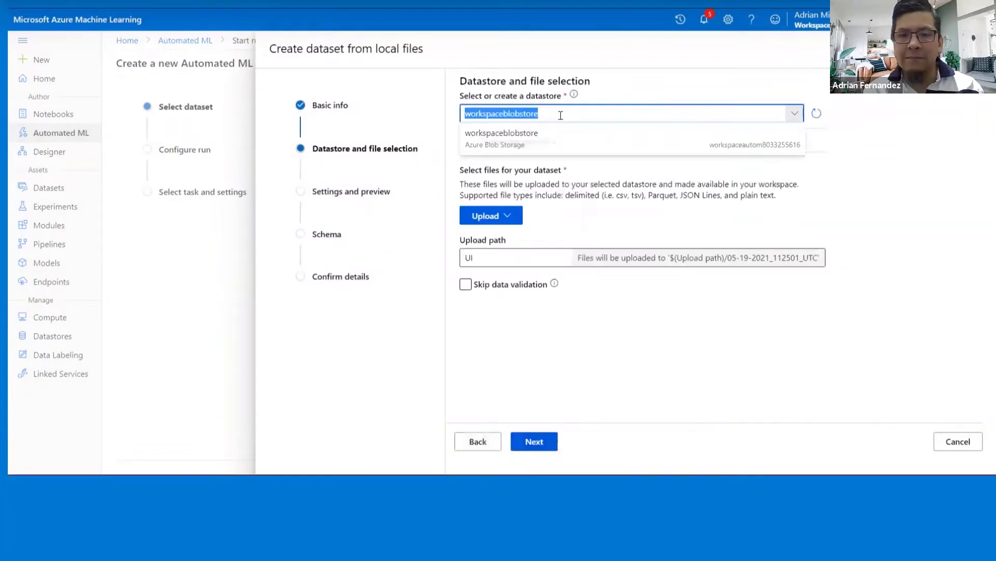
Review the available datastores and the settings for creating a new datastore.
click(794, 114)
click(472, 144)
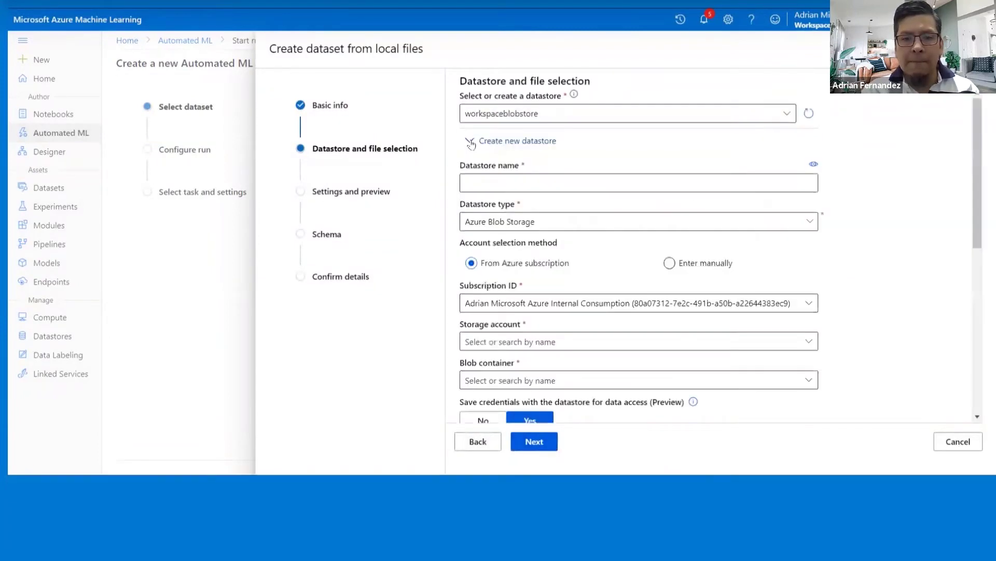
click(471, 144)
Upload battery-training-formatted-ds.csv from the UnBoxingSeries-2021 folder to workspaceblobstore and continue to the file settings preview.
click(496, 216)
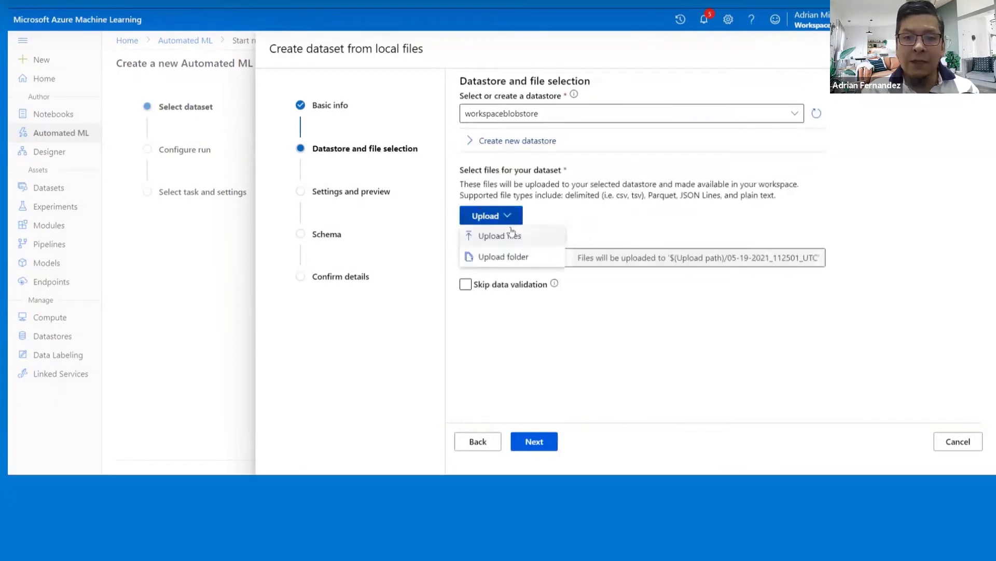
click(509, 257)
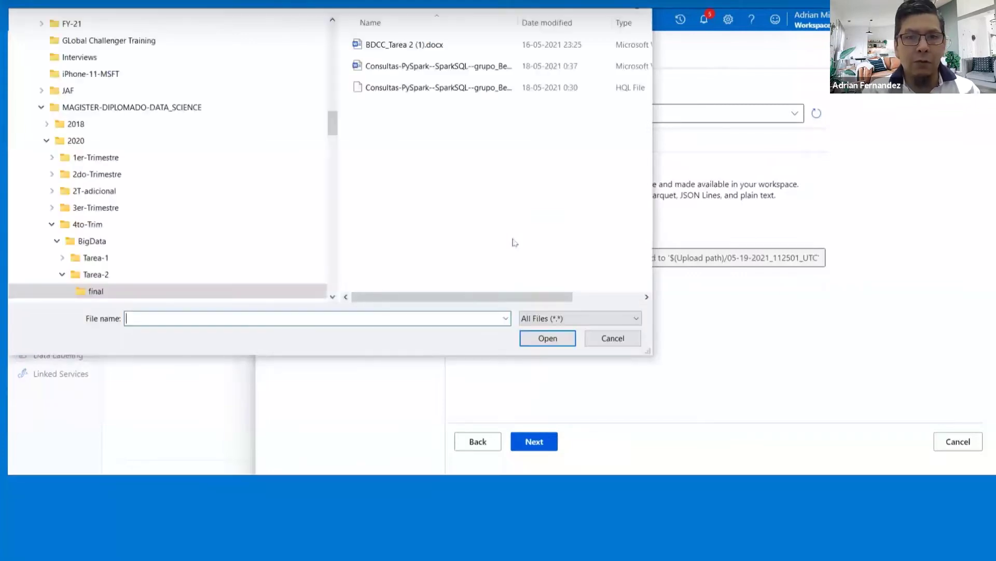
scroll(338, 81, up, 3)
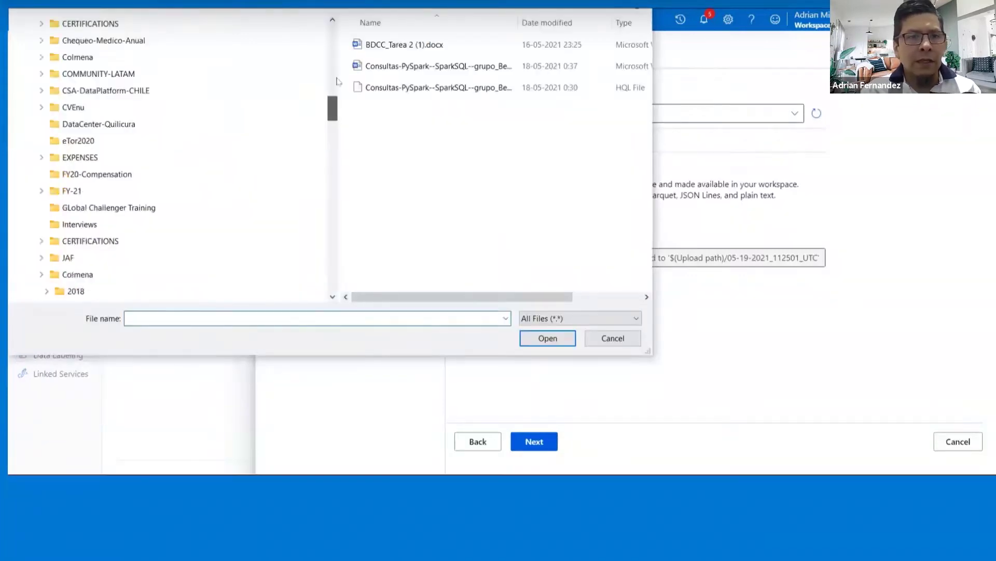
scroll(139, 150, up, 5)
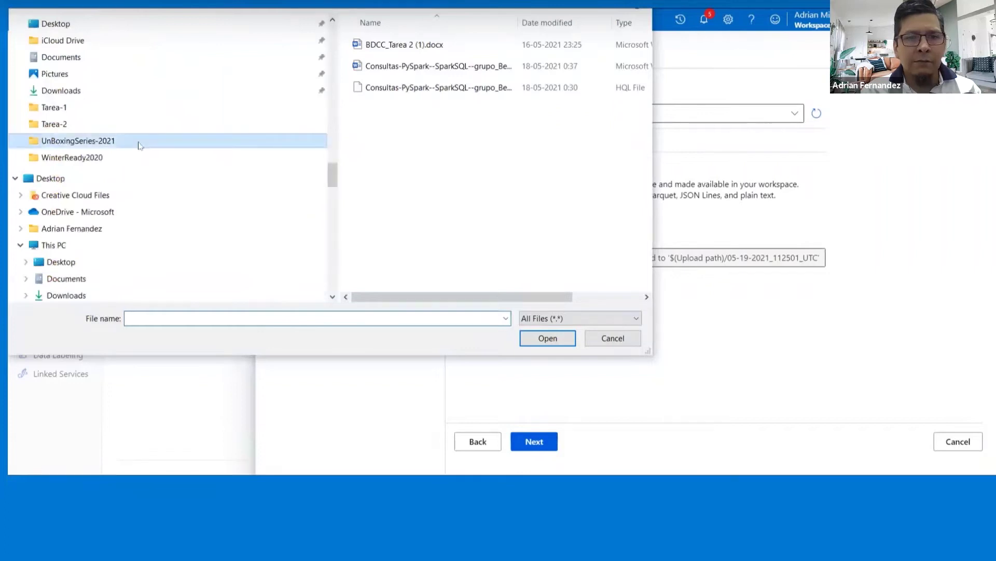
click(139, 146)
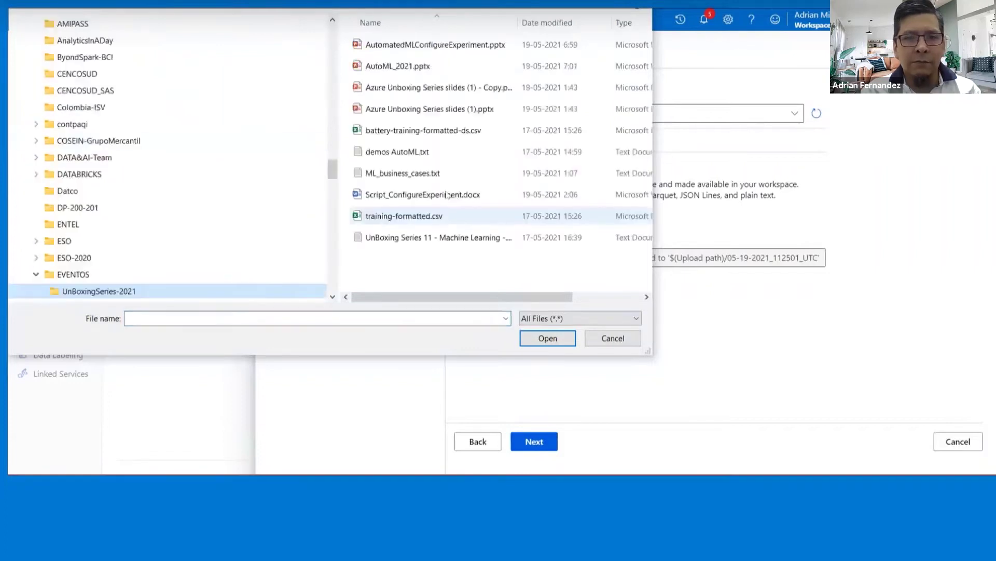
double_click(449, 136)
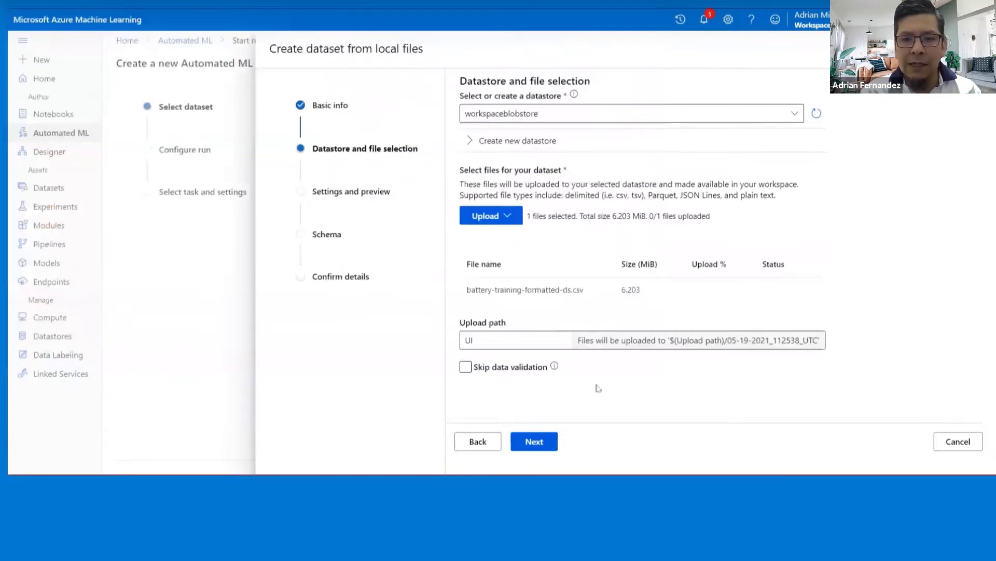
click(535, 441)
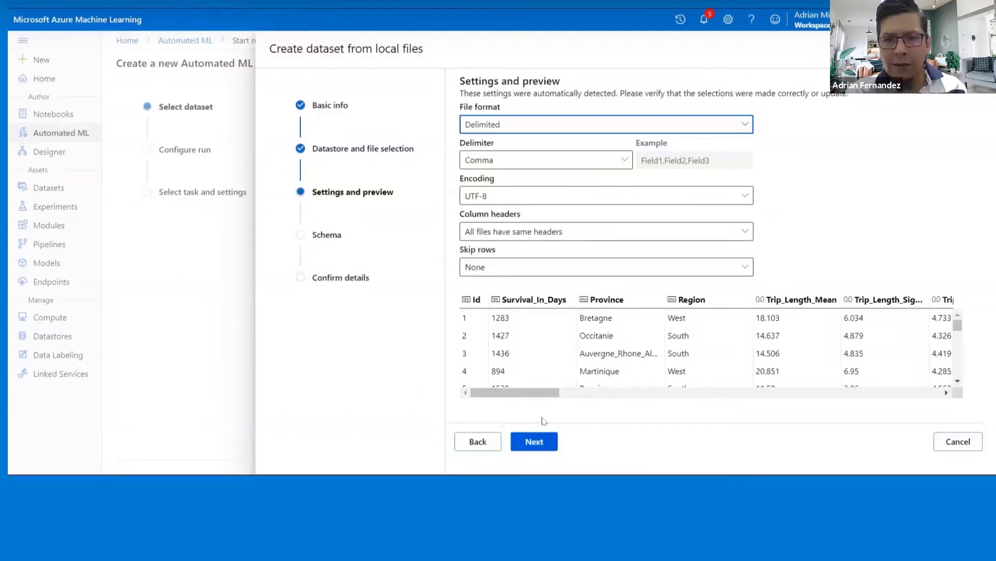
Accept the detected file settings and exclude the Sensor_Reading_61 column from the dataset schema.
click(542, 443)
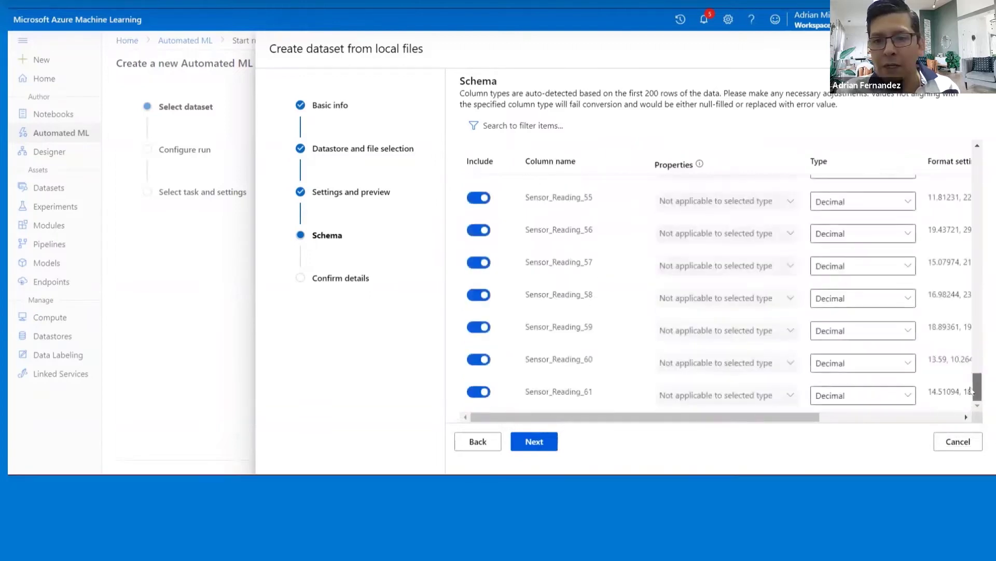
click(476, 393)
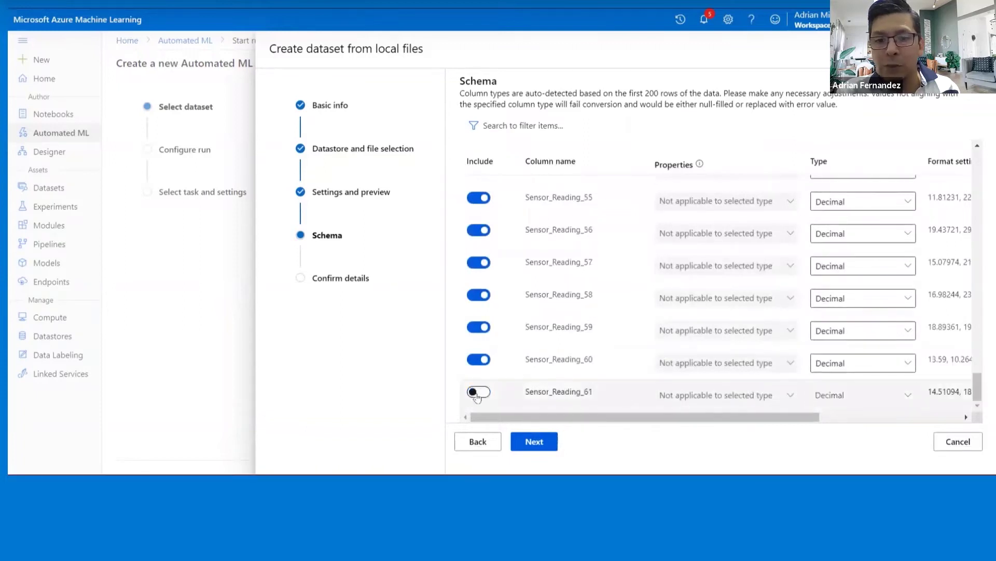
drag(978, 393, 985, 206)
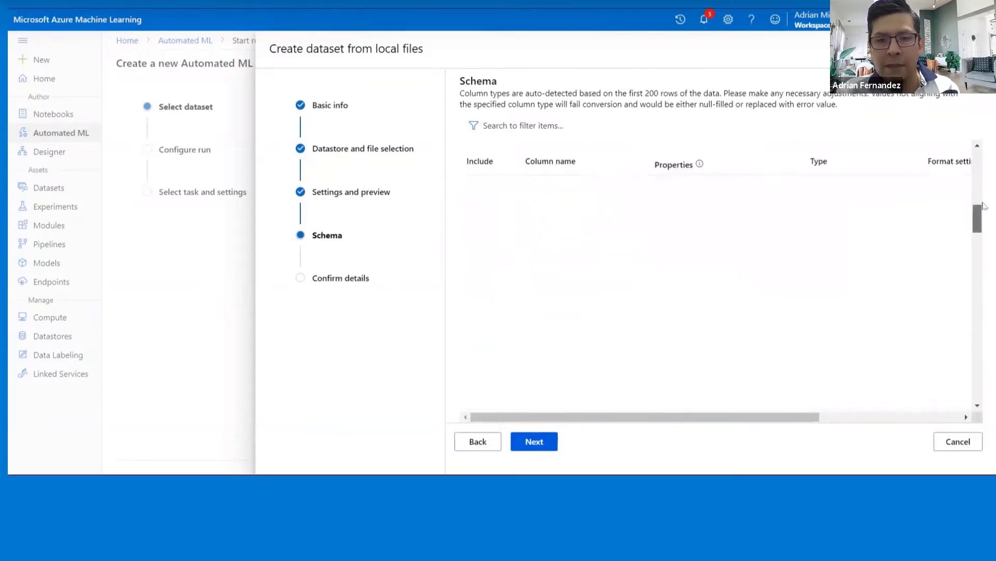
scroll(885, 255, up, 5)
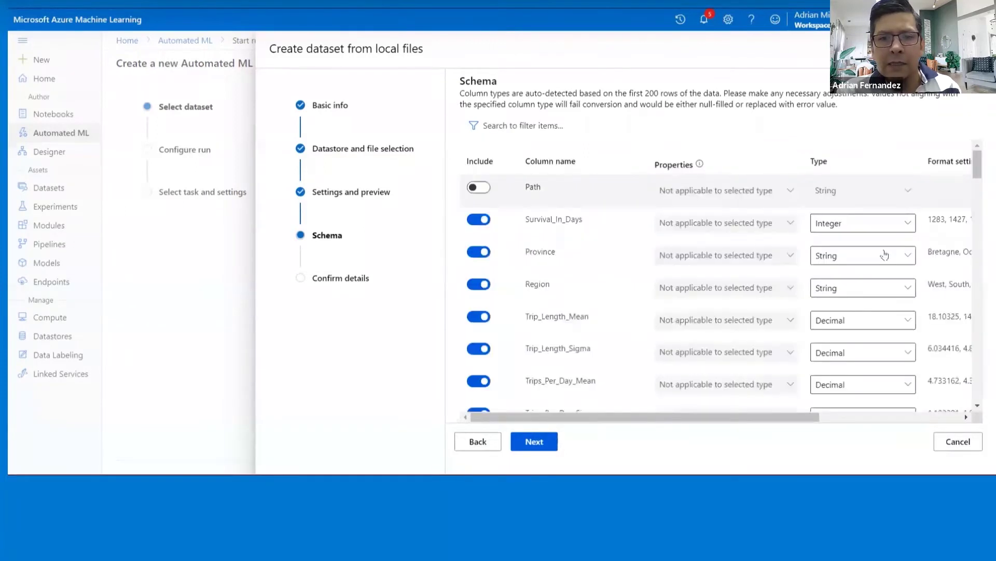
click(547, 447)
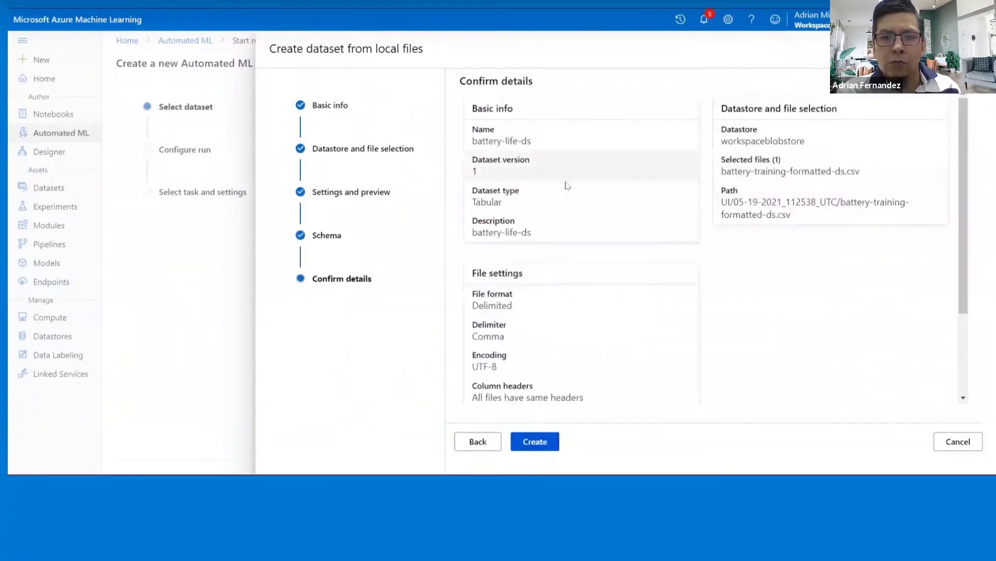
Create the dataset with profiling after creation enabled, using the JupyterPowerCPU compute instance.
scroll(585, 283, down, 1)
scroll(584, 282, down, 1)
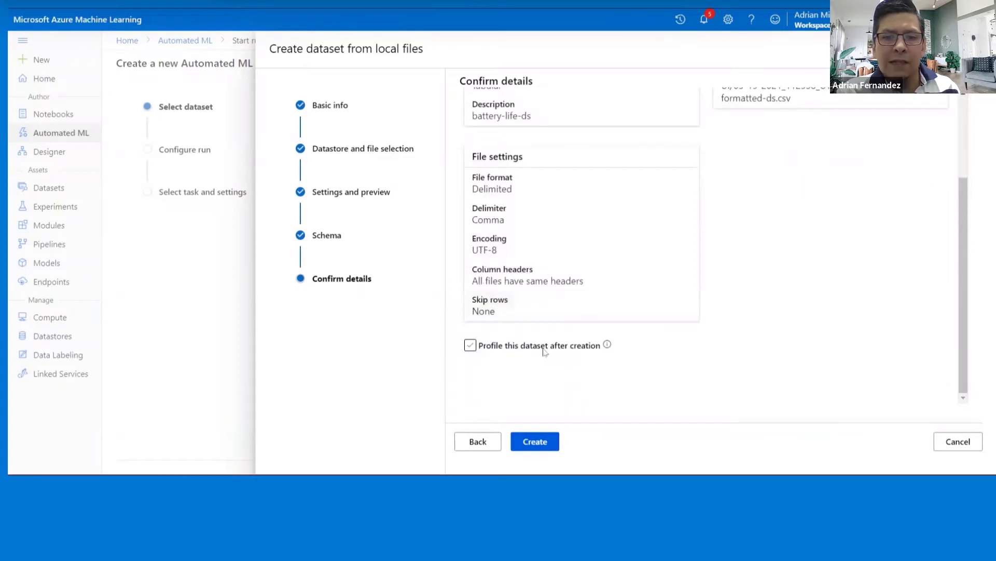
click(470, 346)
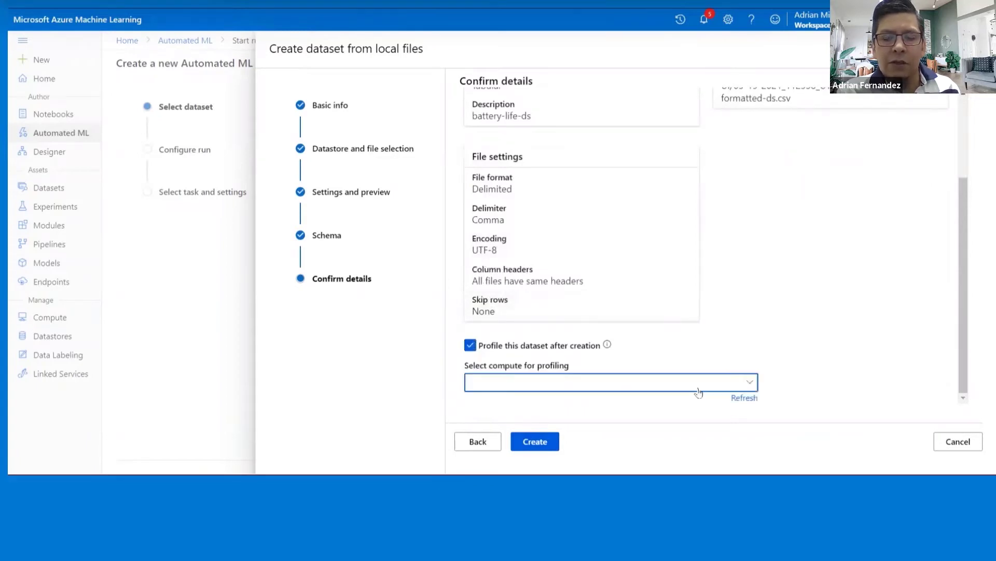
click(699, 391)
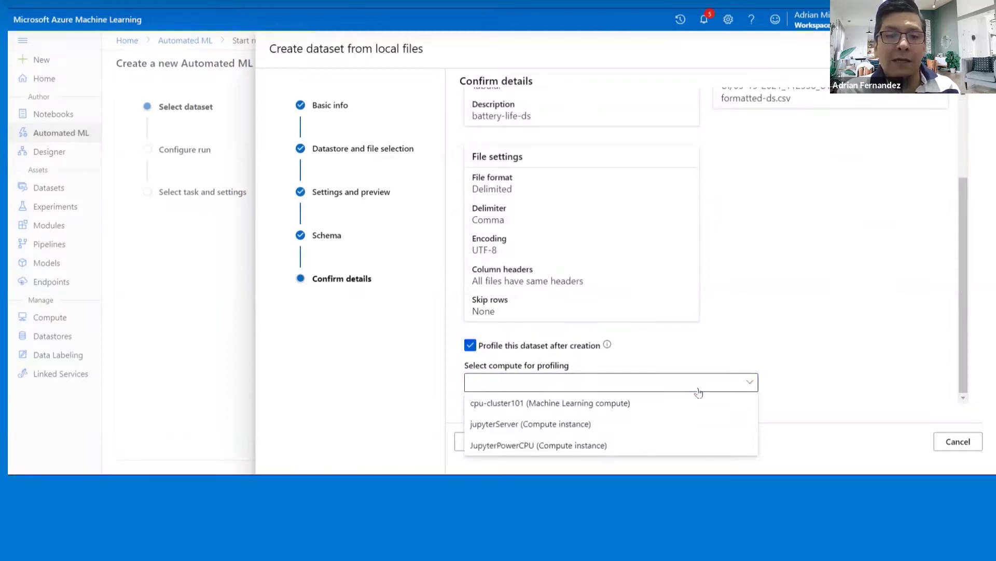
click(567, 447)
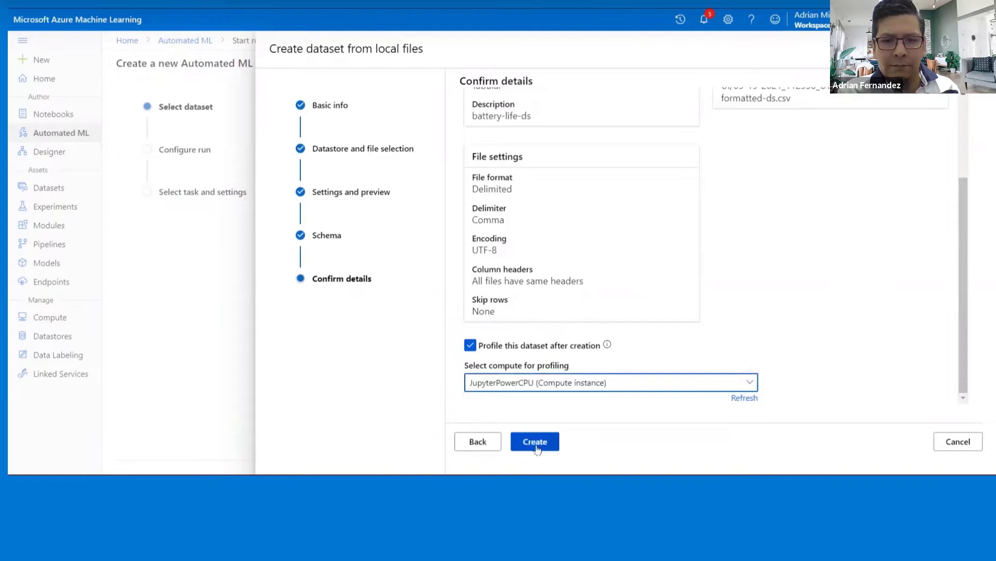
click(537, 447)
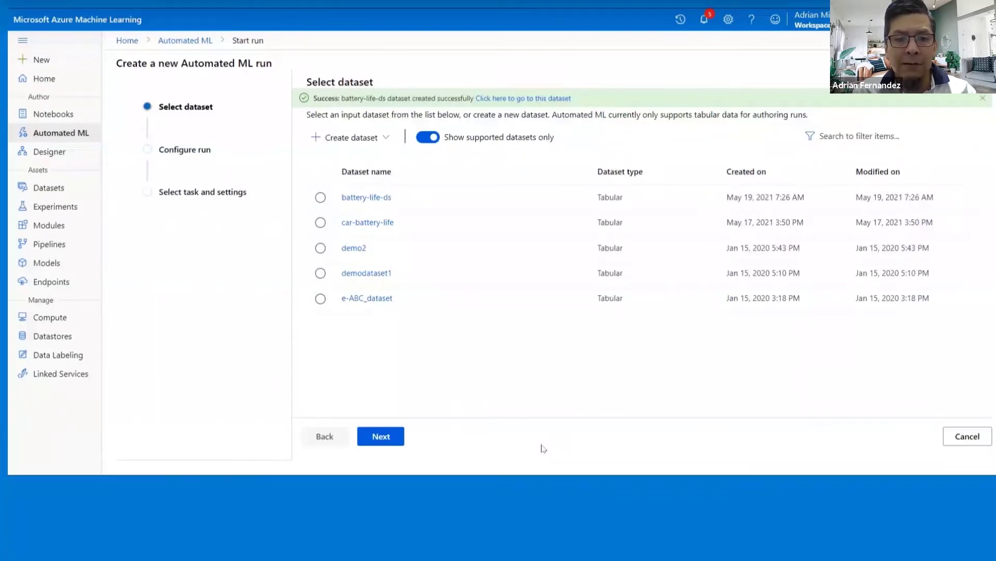
Choose battery-life-ds as the input dataset for the new Automated ML run and continue to the run configuration.
click(320, 198)
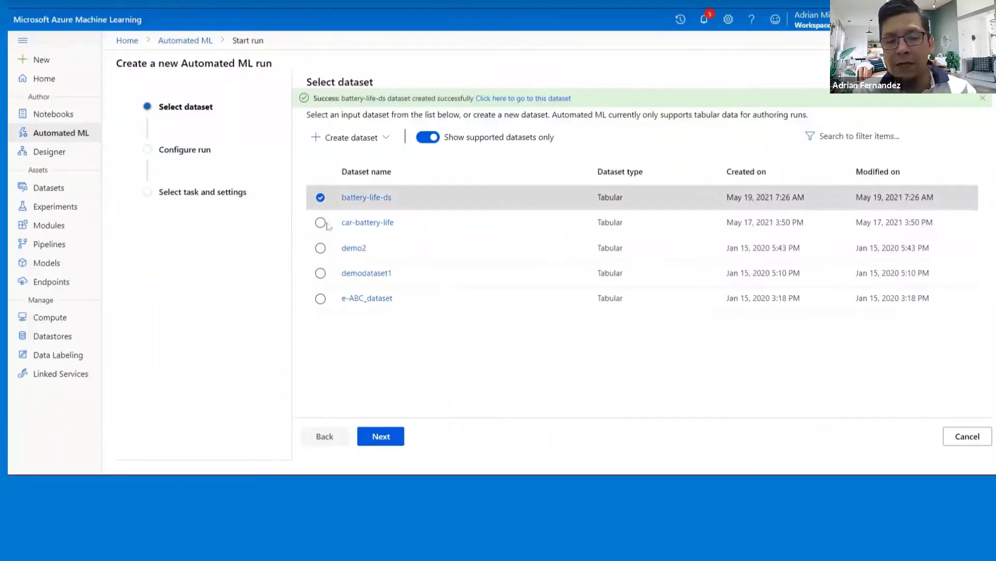
click(398, 445)
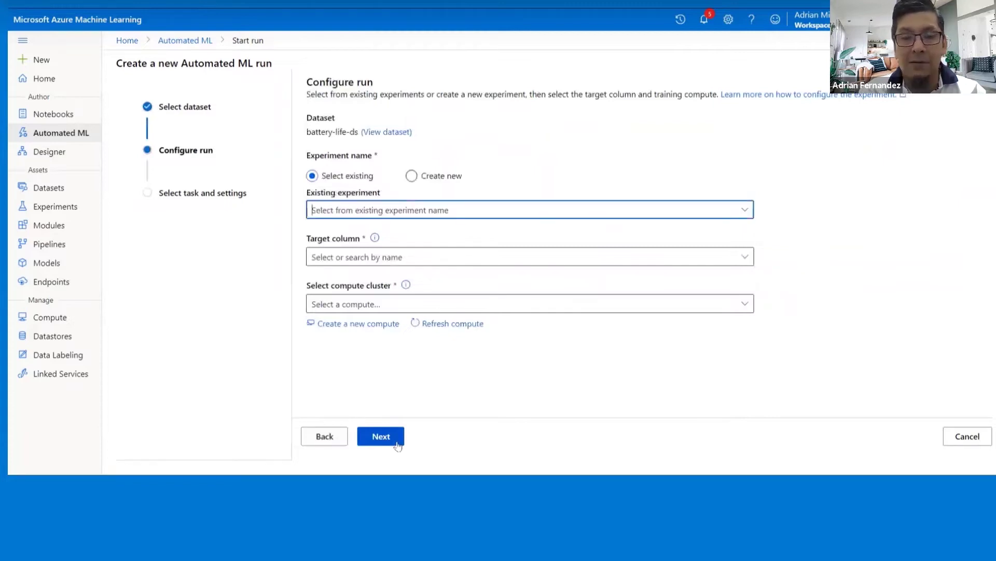
click(367, 210)
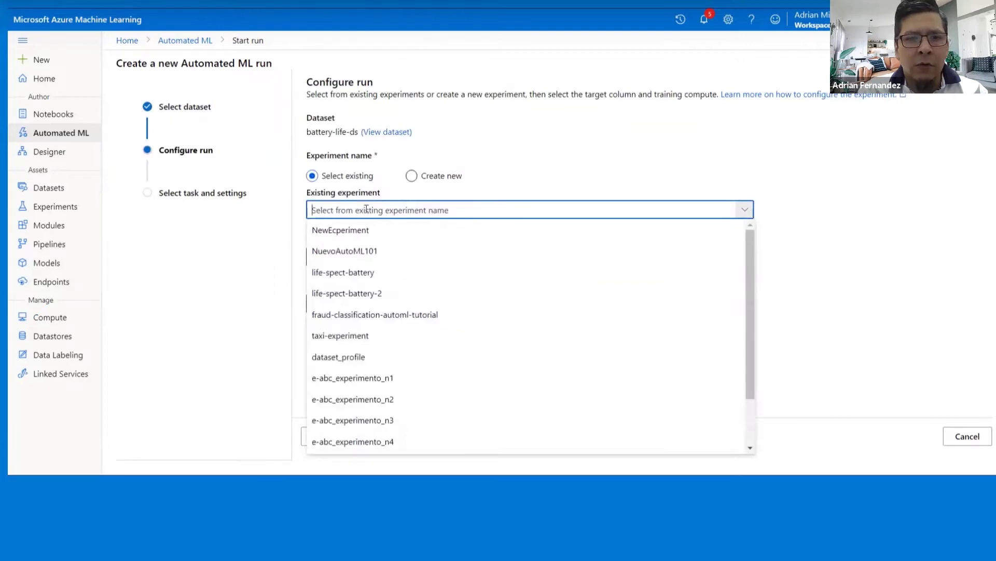
text(battery)
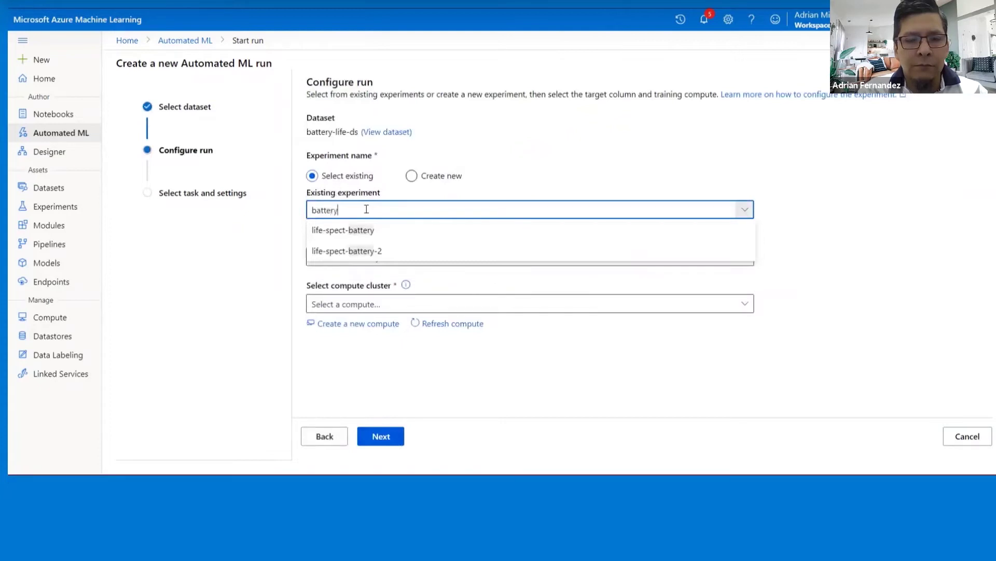
text(-lofe)
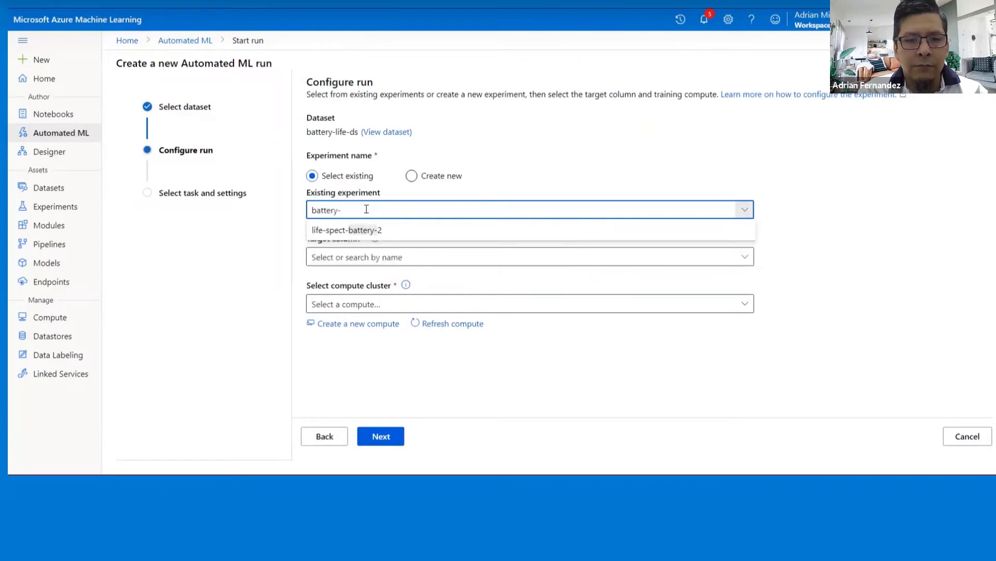
key(BackSpace)
key(BackSpace)
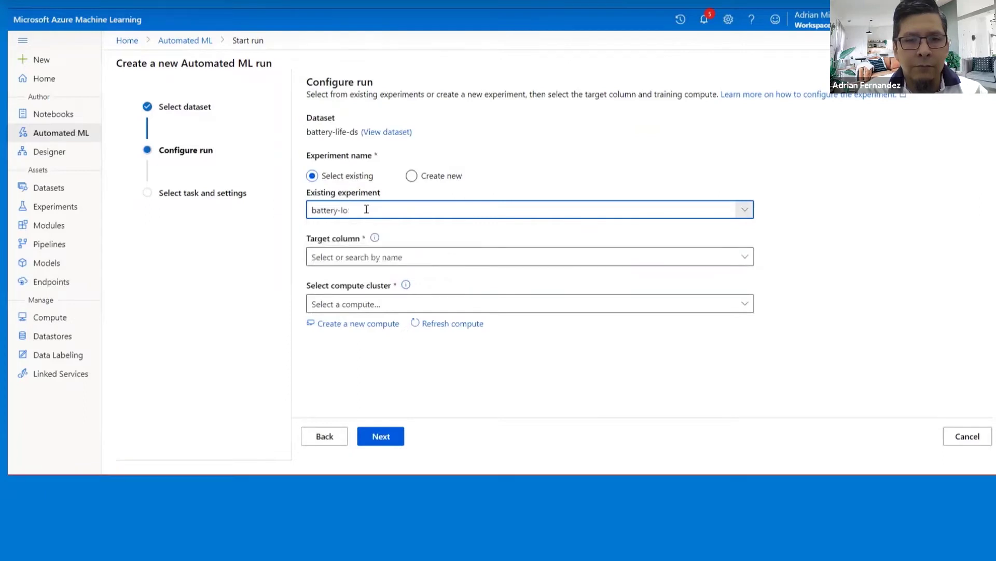
key(BackSpace)
text(ife-spect-101)
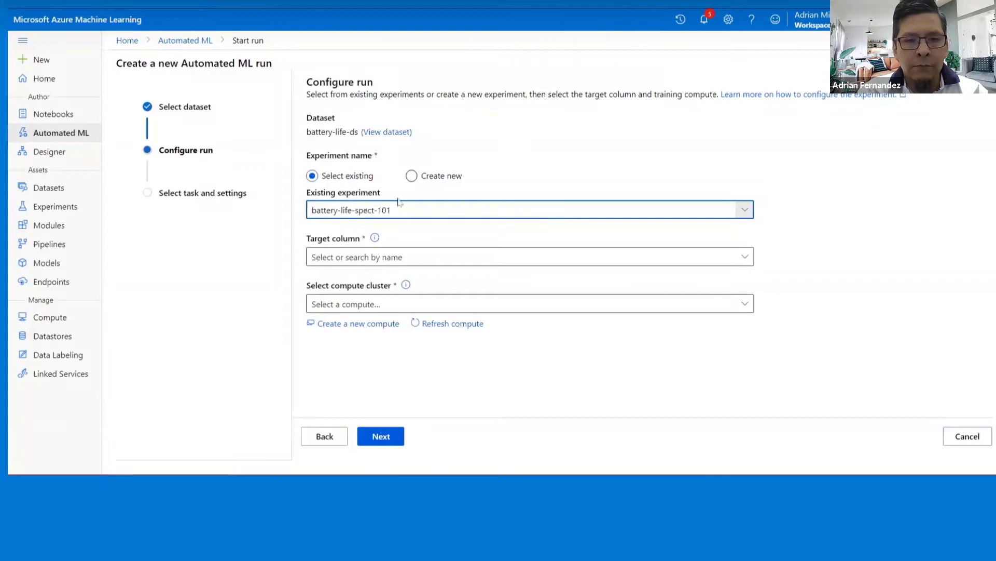
key(ctrl+a)
key(BackSpace)
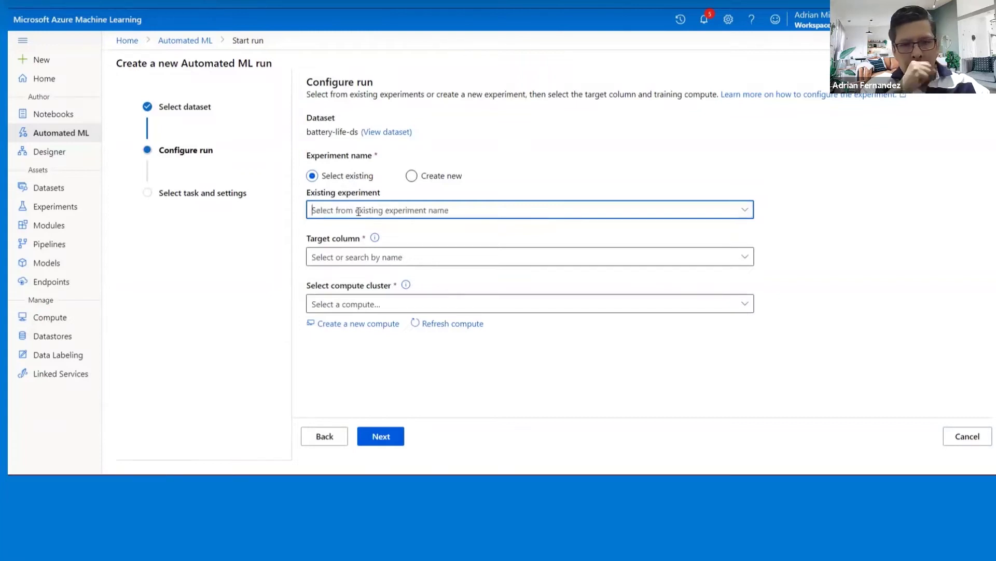
Set the run to use a new experiment named battery-life-spect-101.
click(420, 177)
click(405, 214)
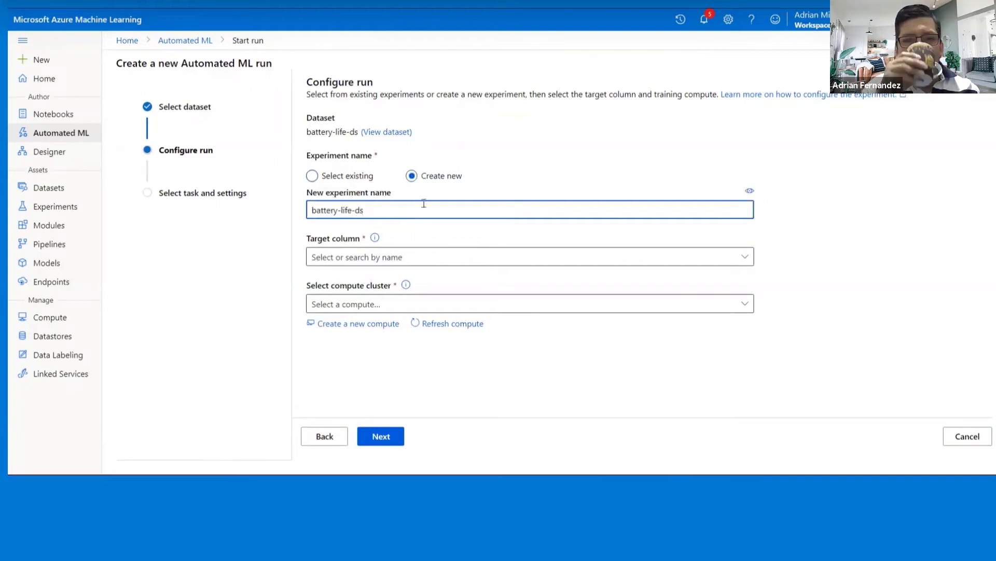
double_click(358, 210)
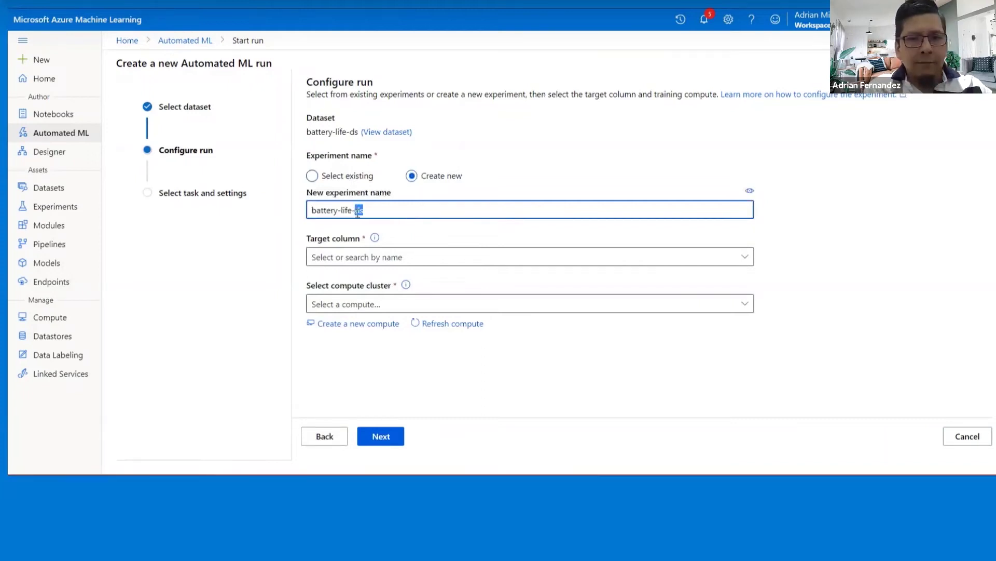
text(spect)
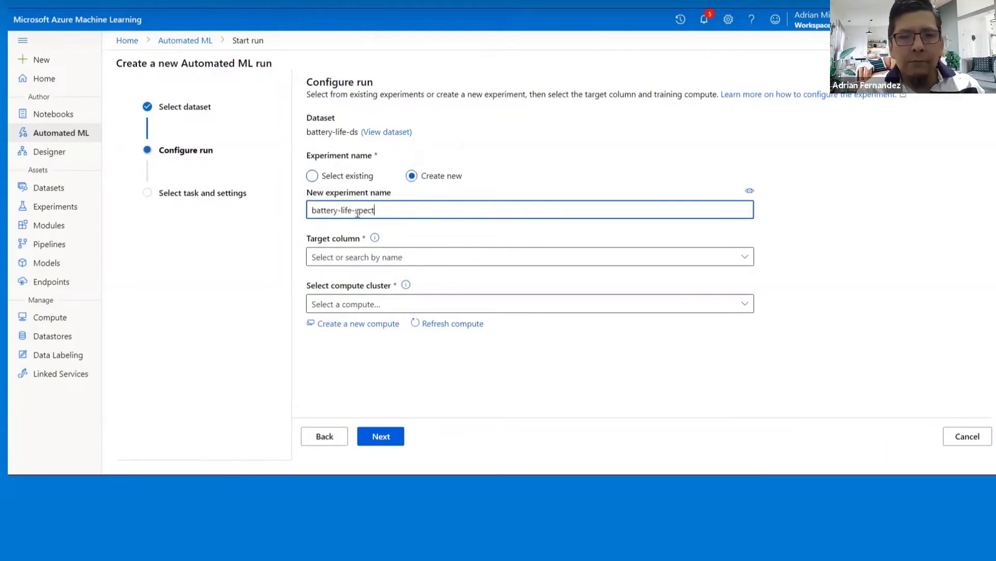
text(-101)
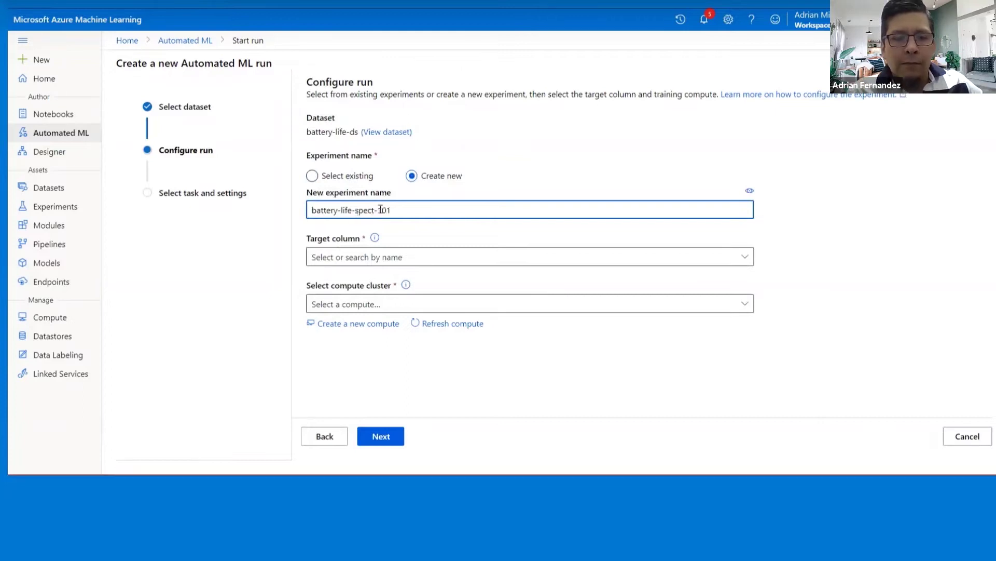
drag(392, 209, 304, 212)
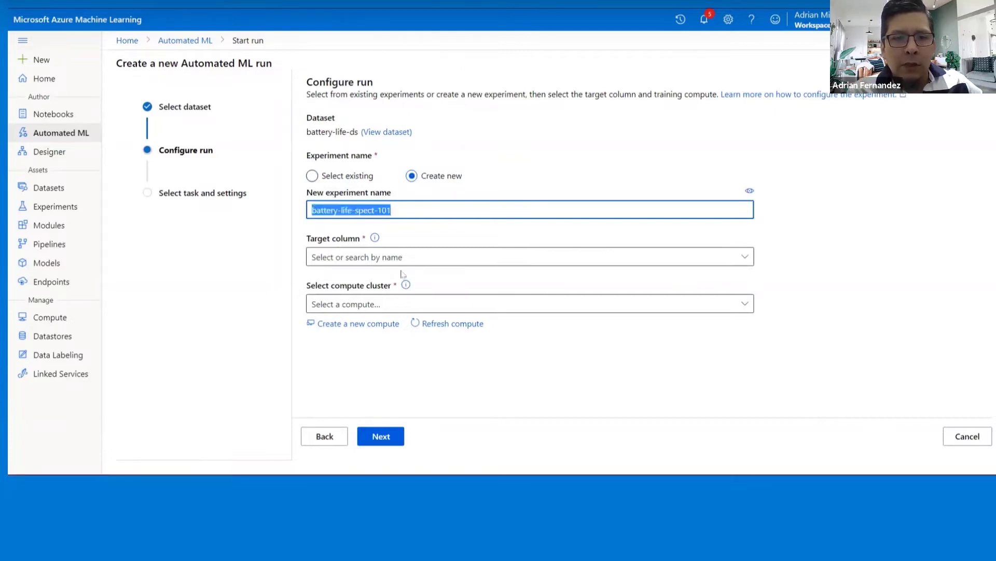
Set the run's target column to Survival_In_Days (Integer) and its compute cluster to cpu-cluster101.
click(452, 254)
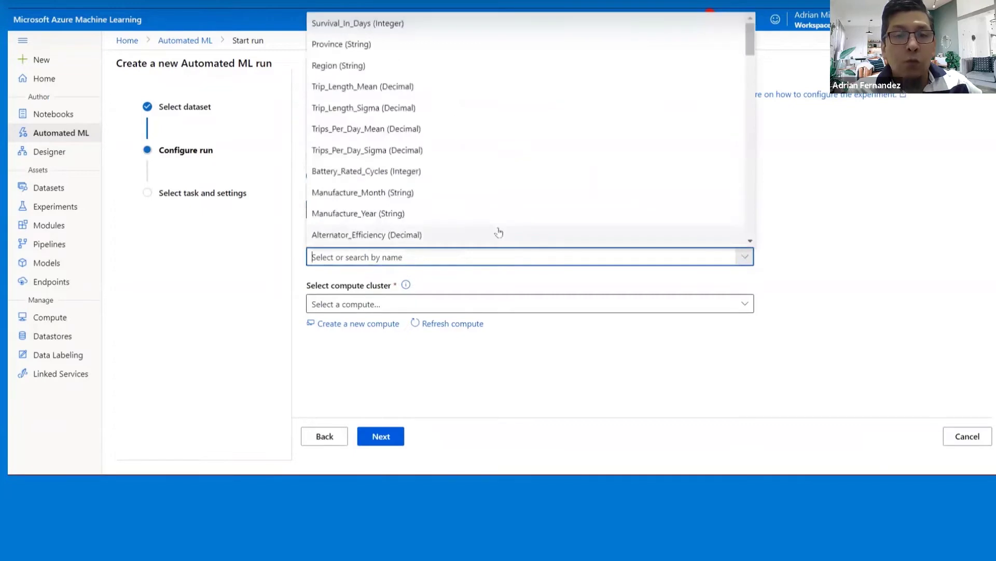
click(366, 24)
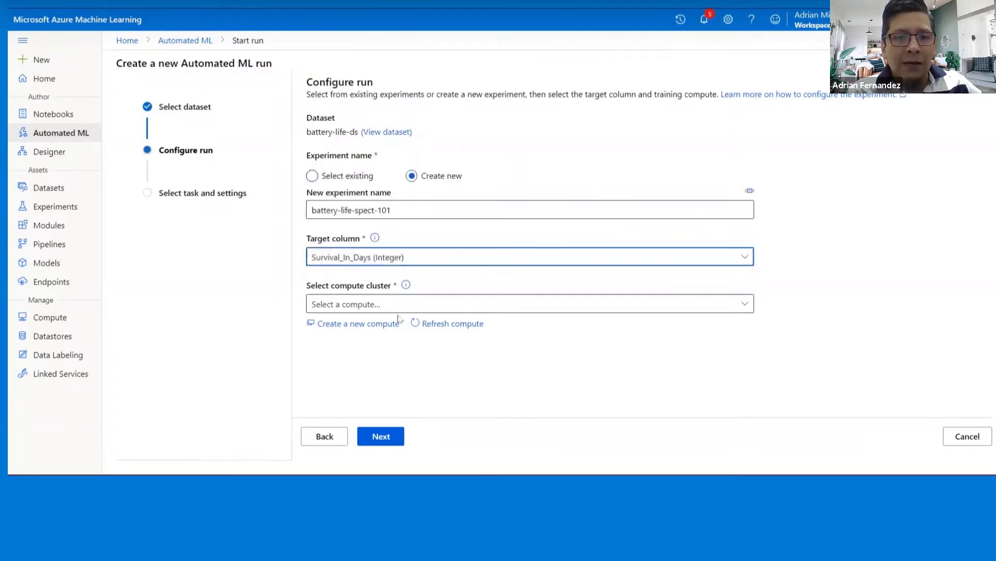
click(396, 303)
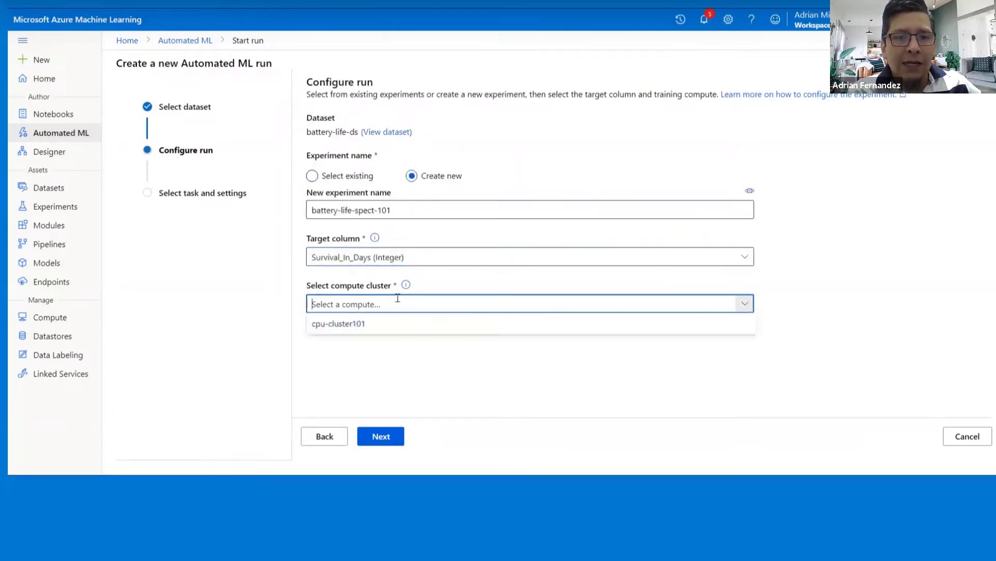
click(390, 326)
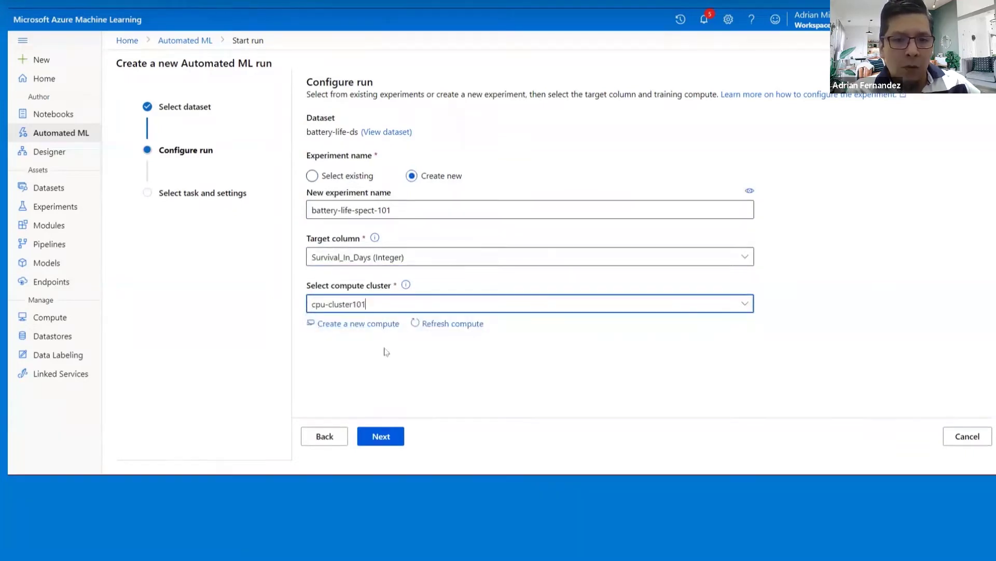
Examine the virtual machine priority, type and size options offered for creating a new compute cluster.
click(384, 324)
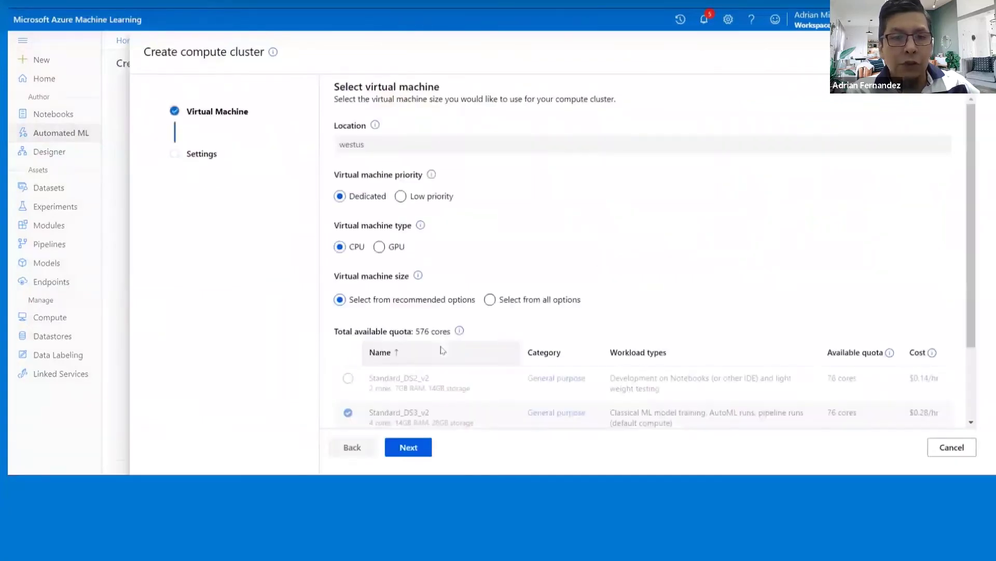
scroll(499, 283, down, 1)
scroll(499, 283, down, 1)
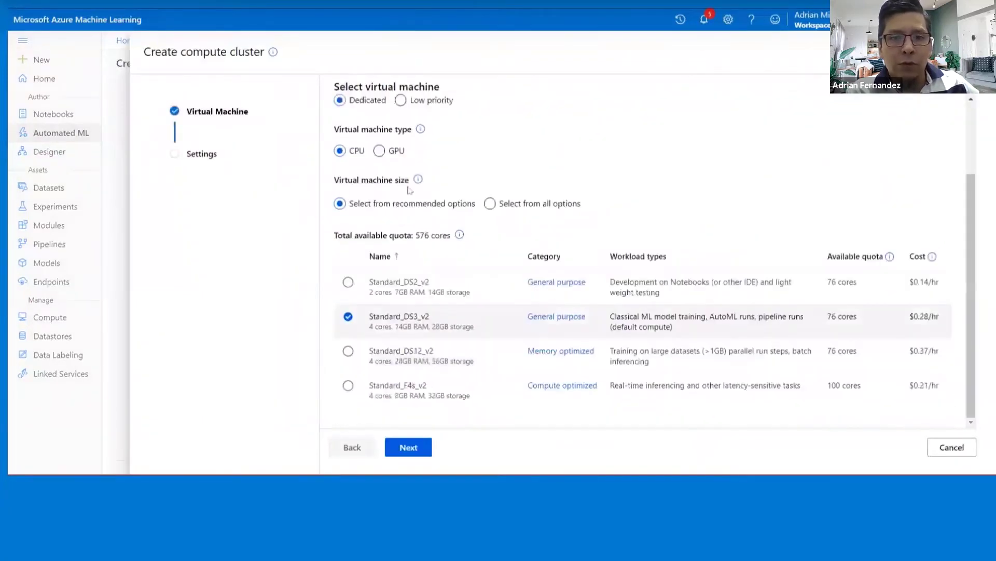
scroll(402, 189, up, 2)
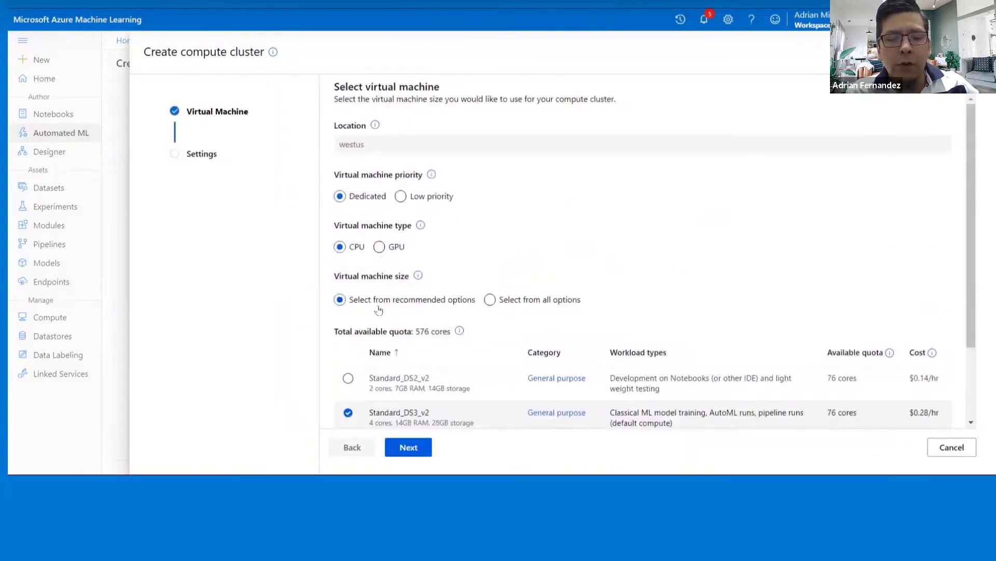
scroll(540, 317, down, 2)
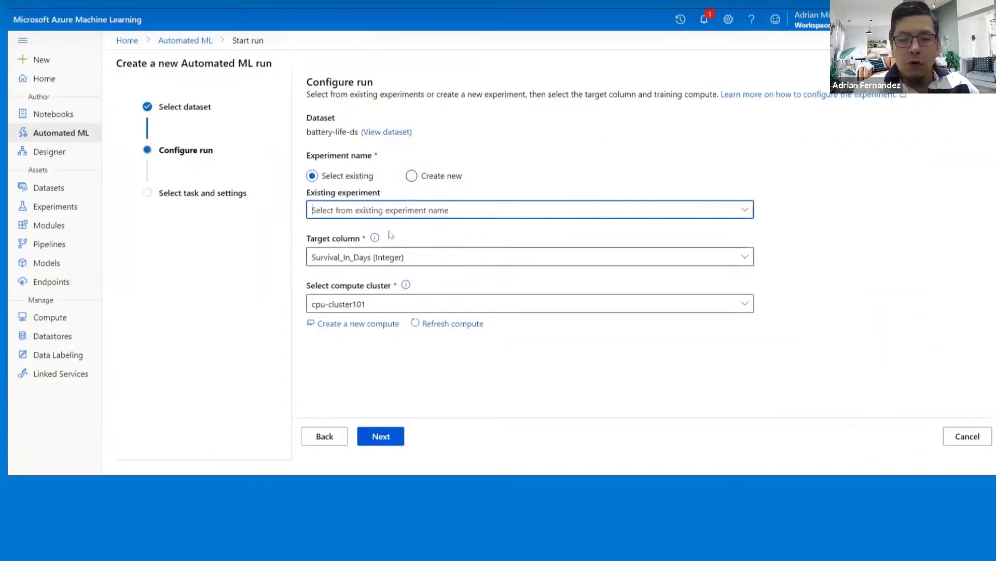
Set the run to create a new experiment named battery-life-spect-101 and continue to the task type selection.
click(411, 176)
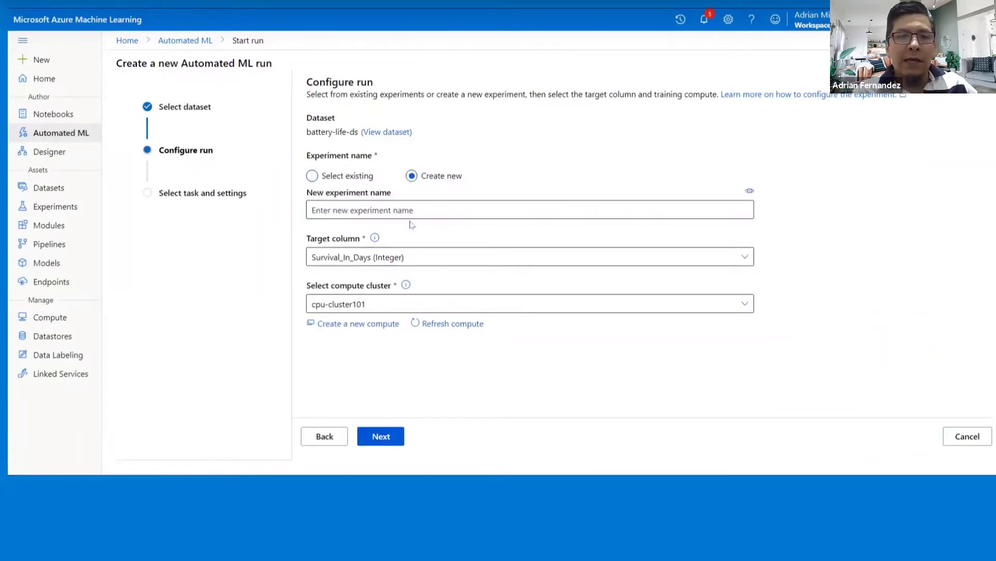
click(412, 214)
text(battery-life-spect-101)
click(391, 438)
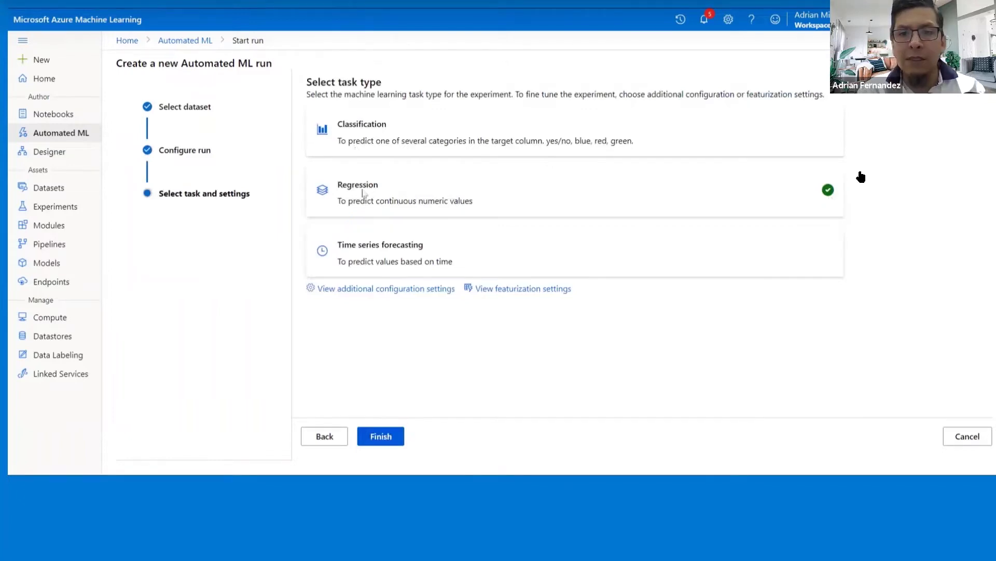
Examine the primary metric choices and the algorithms that can be blocked in the regression task's additional configurations.
mouse_move(841, 190)
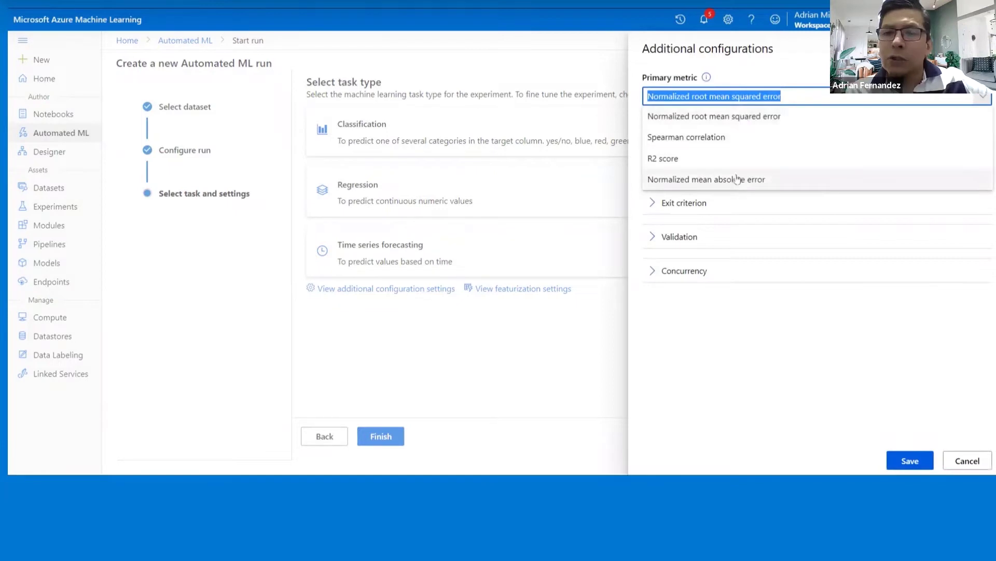
key(Escape)
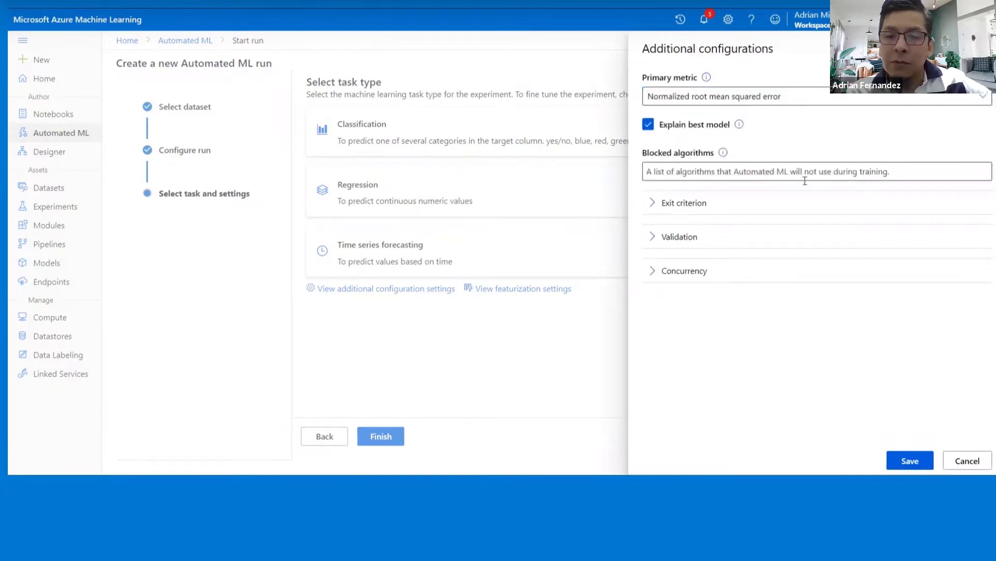
click(677, 172)
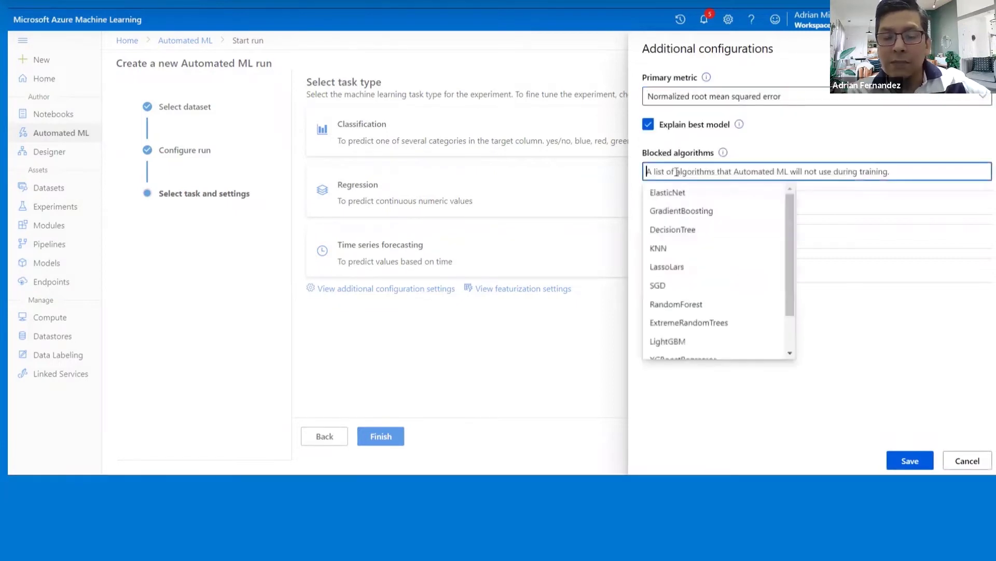
drag(791, 220, 792, 249)
click(832, 147)
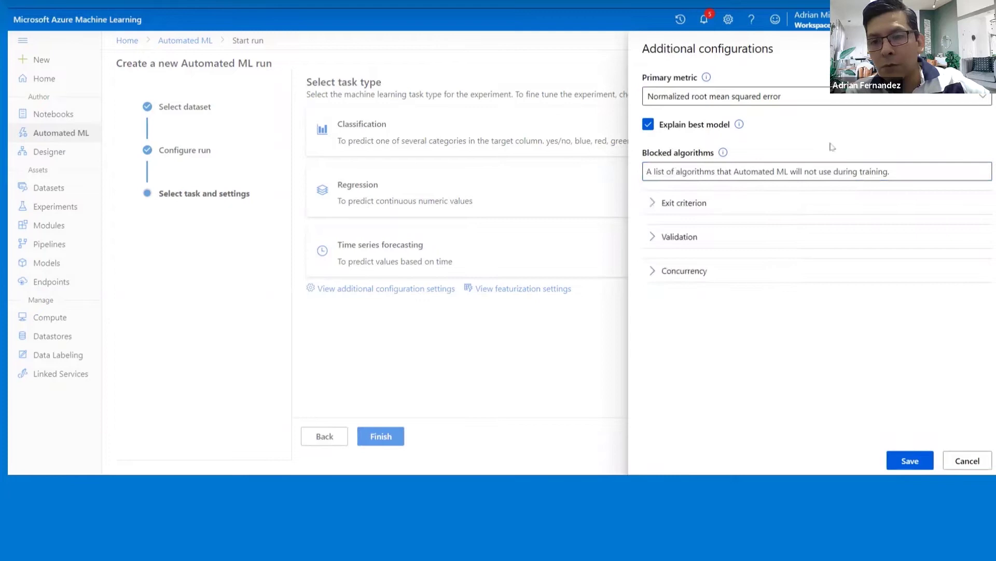
Review the exit criterion, validation type and concurrency options, and save the additional configurations with their default values.
click(652, 203)
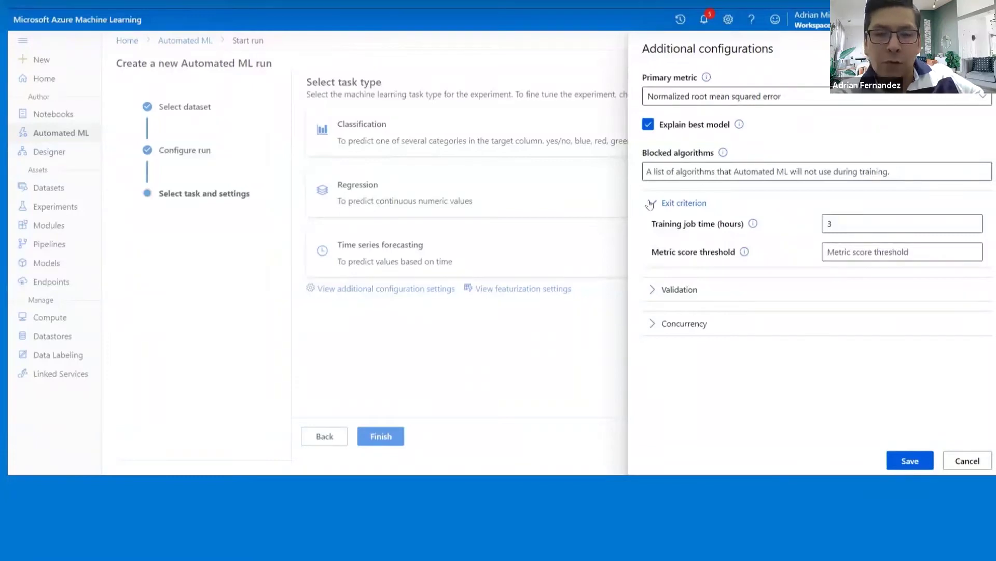
click(651, 204)
click(652, 203)
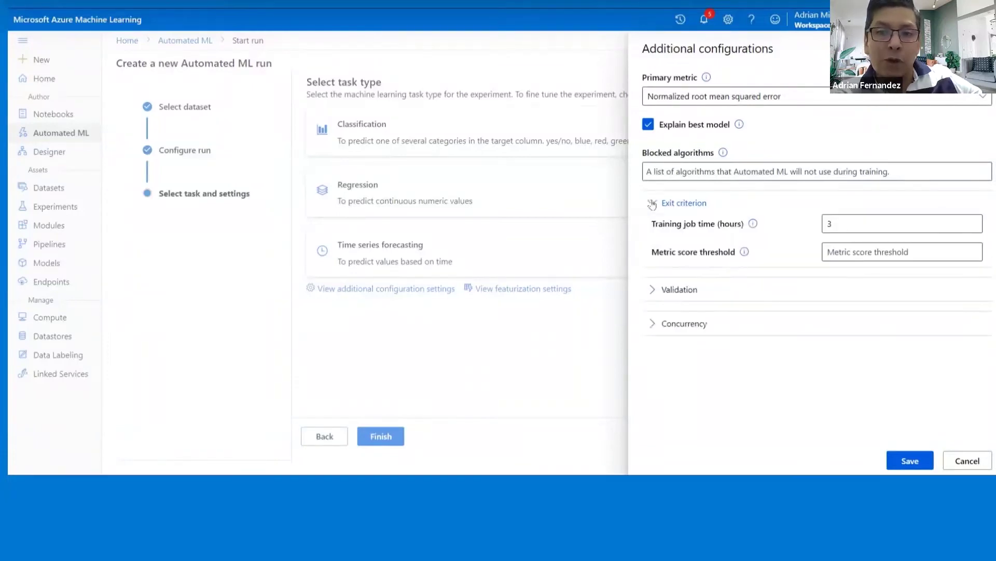
click(683, 254)
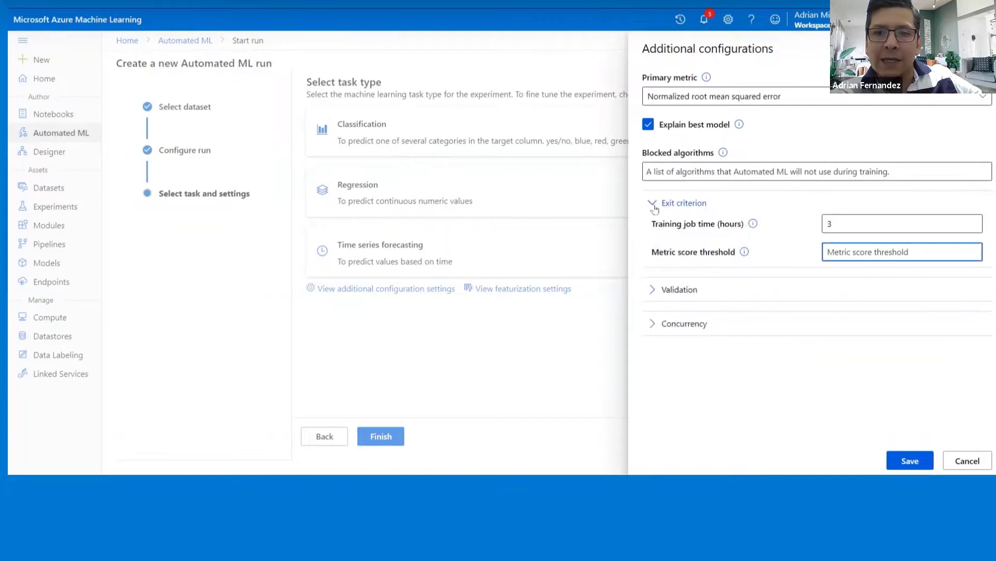
click(653, 204)
click(654, 237)
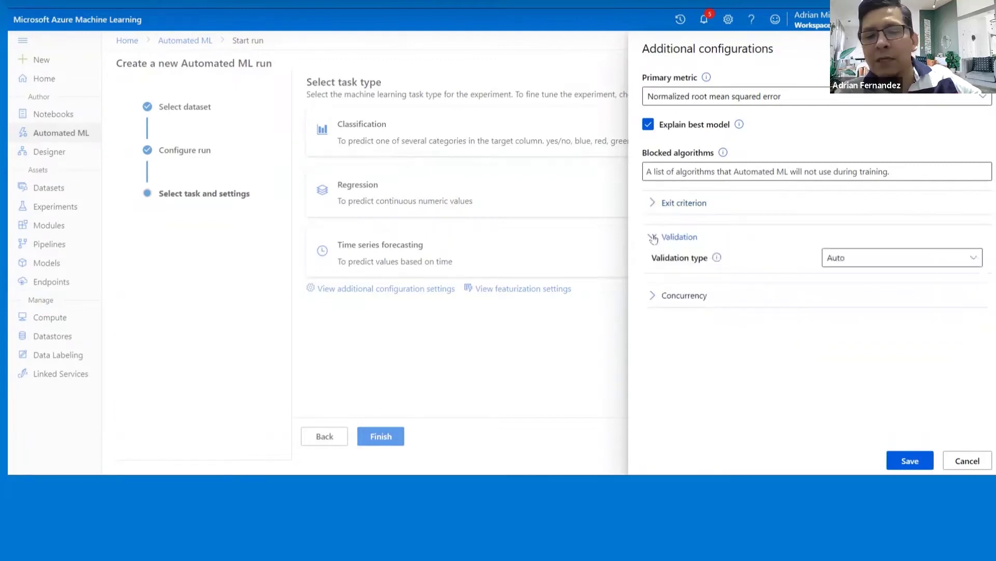
click(925, 264)
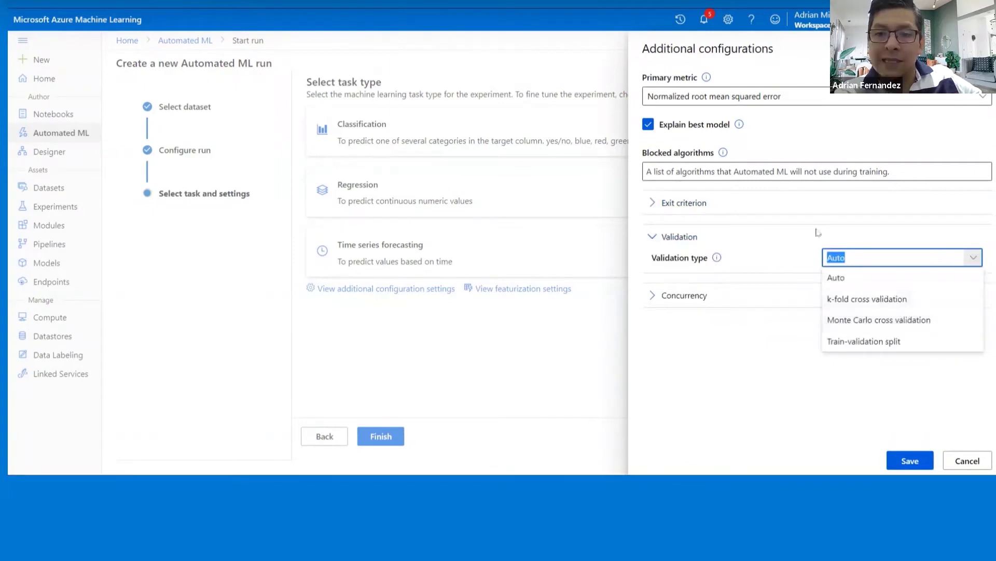
click(685, 296)
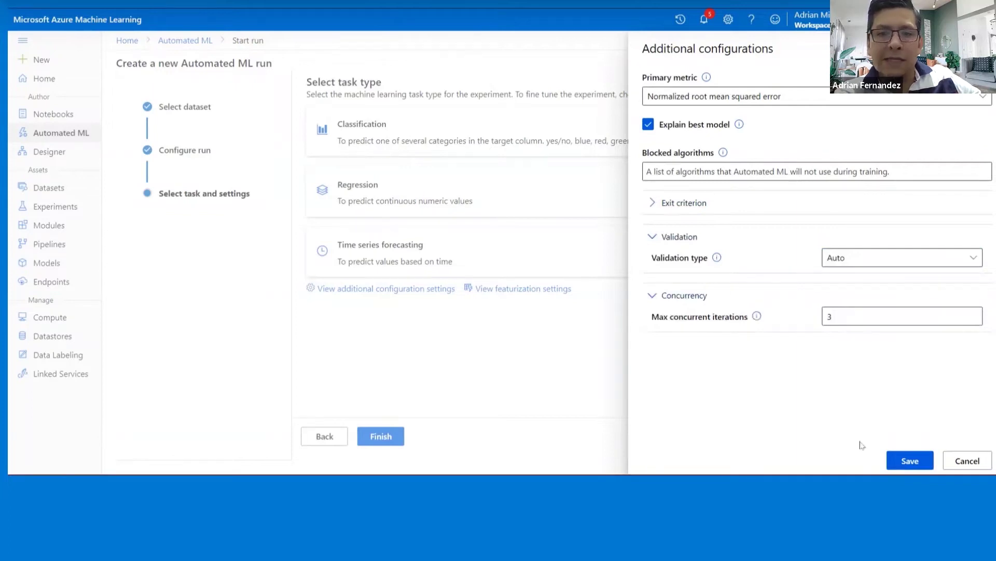
click(910, 460)
Review the featurization settings of the dataset columns, including Province's feature types, and save them with every column on Auto.
click(534, 292)
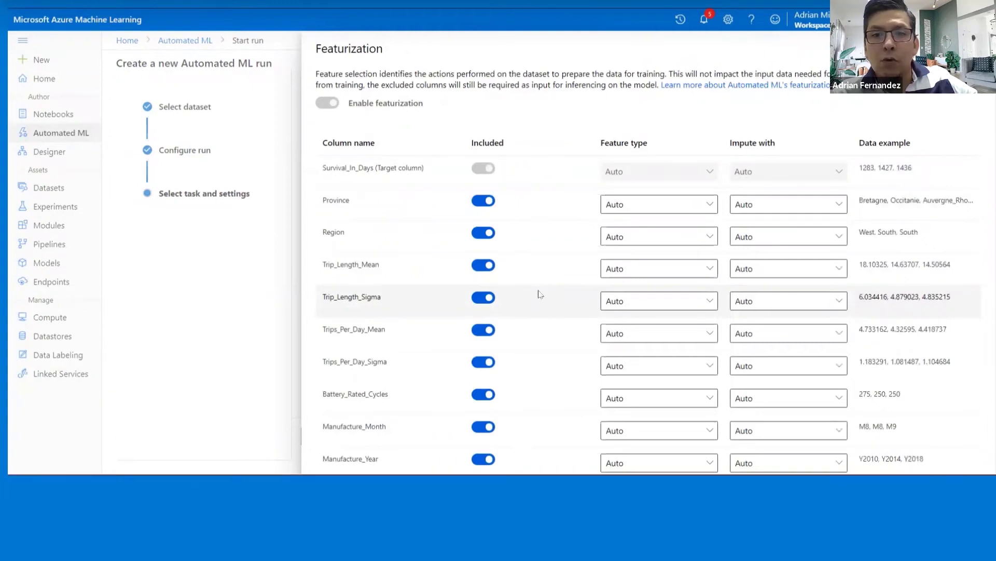
click(711, 205)
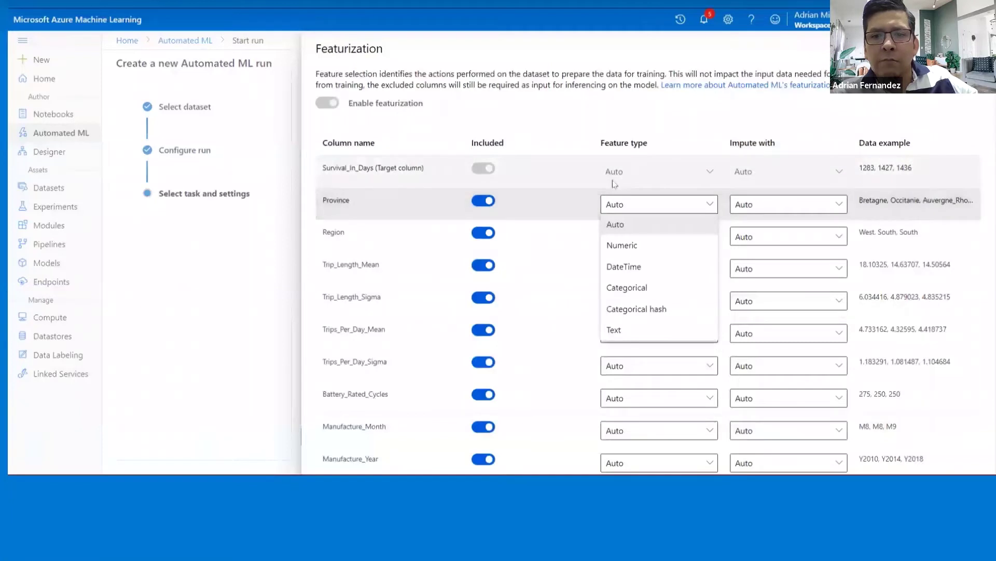
click(575, 169)
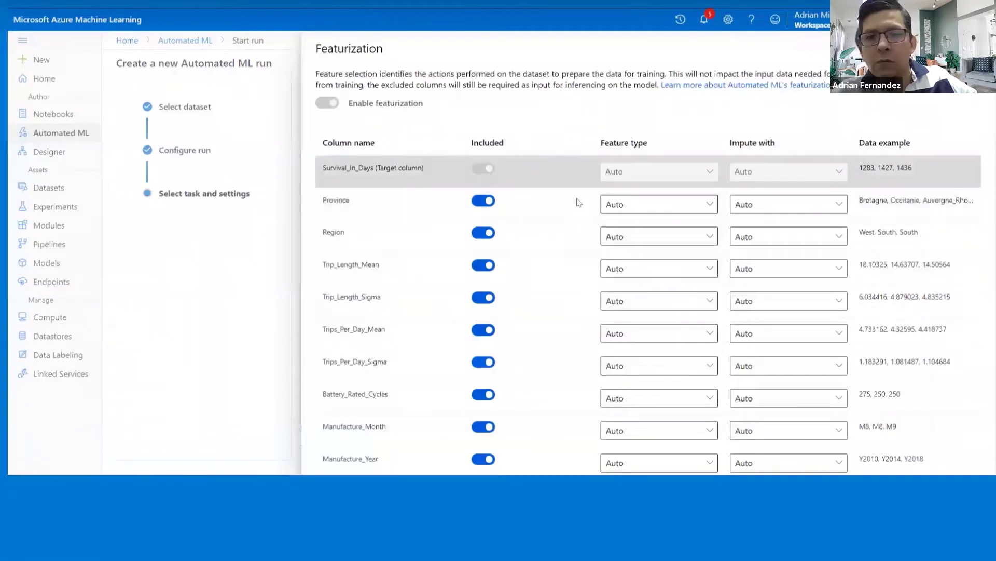
scroll(579, 203, down, 6)
scroll(579, 261, down, 1)
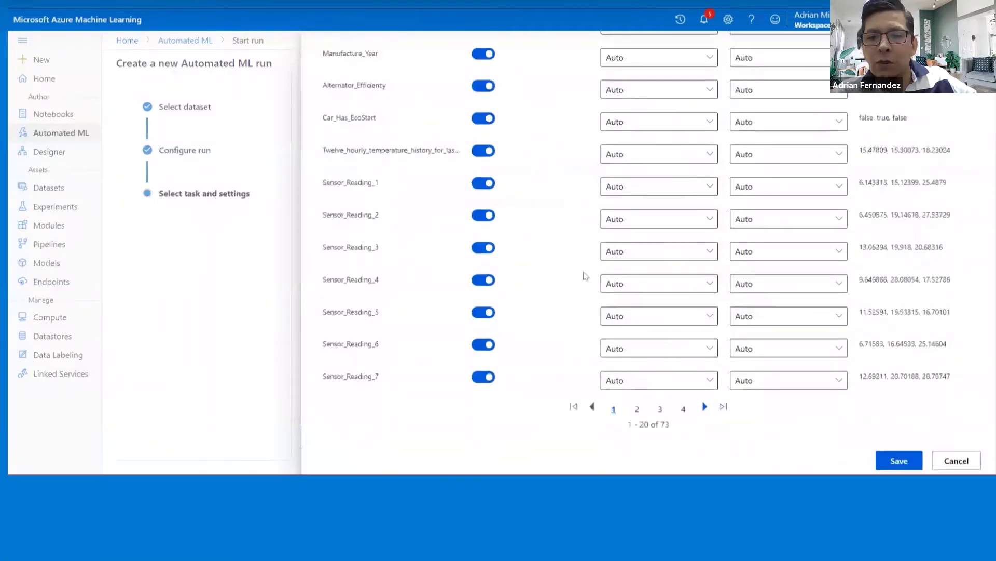
click(900, 461)
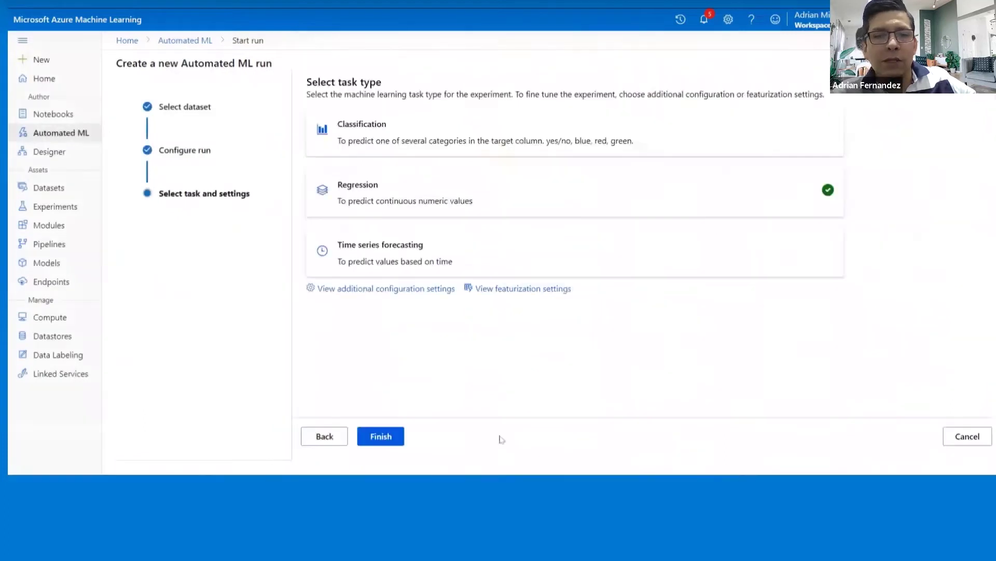
Submit the configured regression run and refresh its details to check the status and setup progress.
click(395, 440)
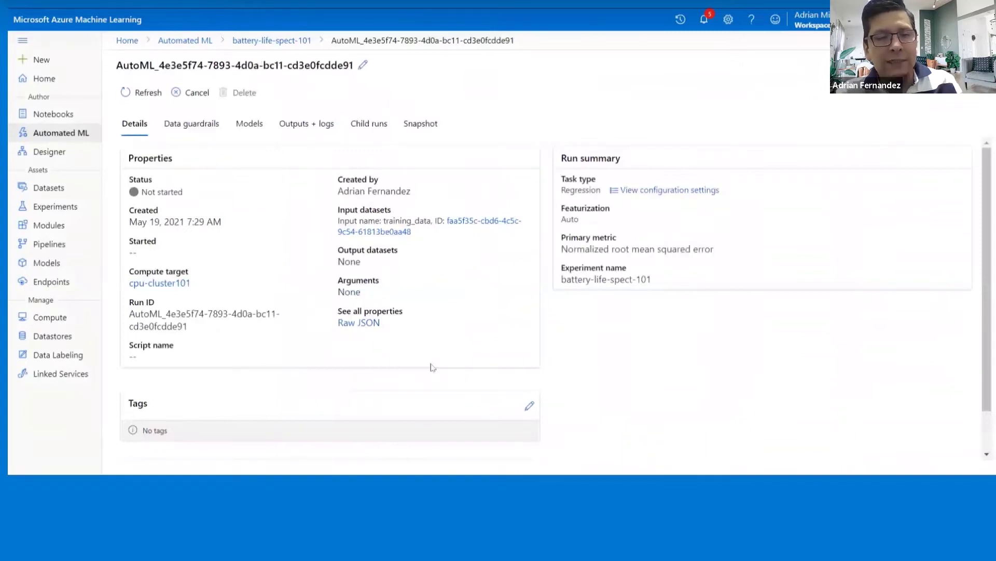
click(141, 94)
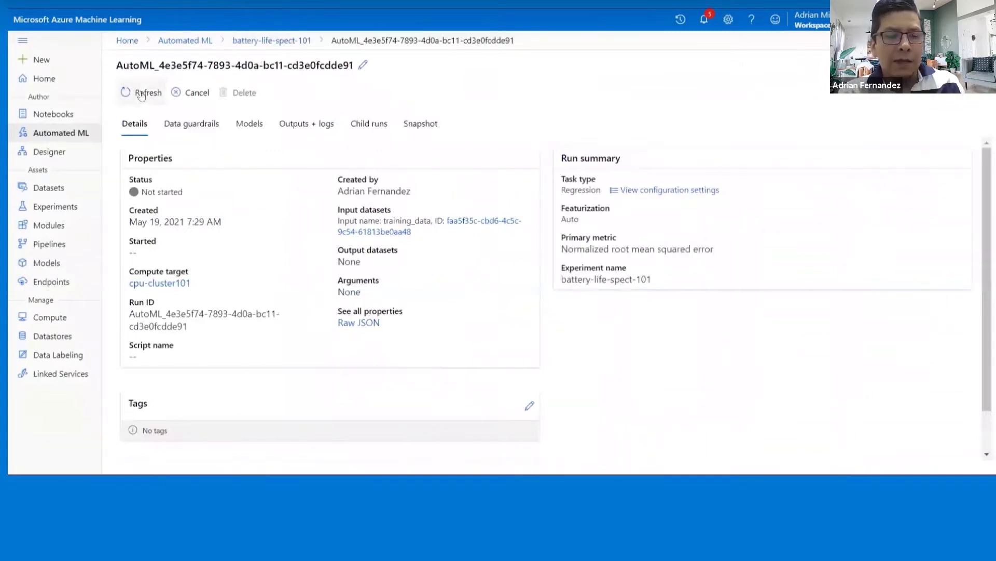
click(142, 95)
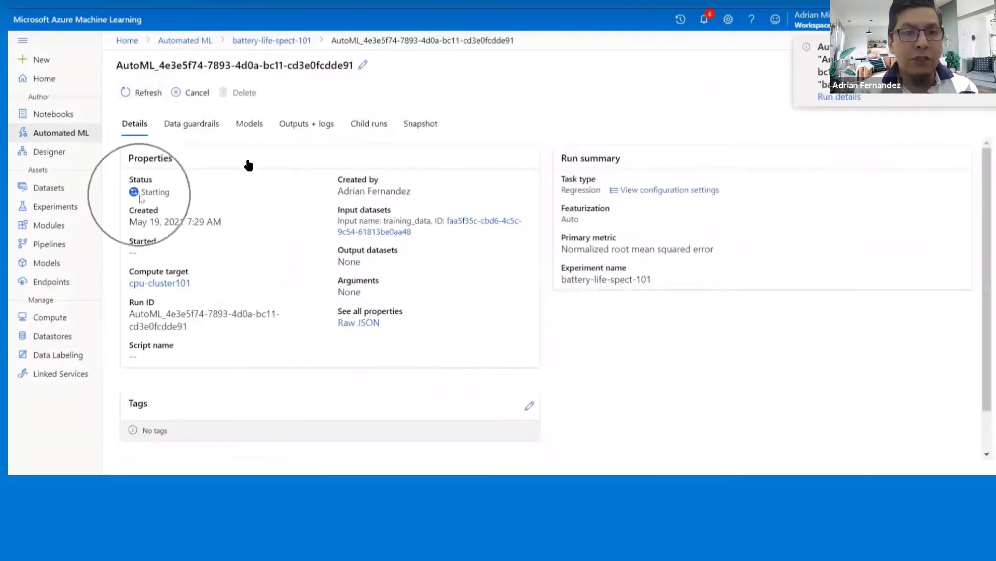
mouse_move(160, 196)
click(148, 93)
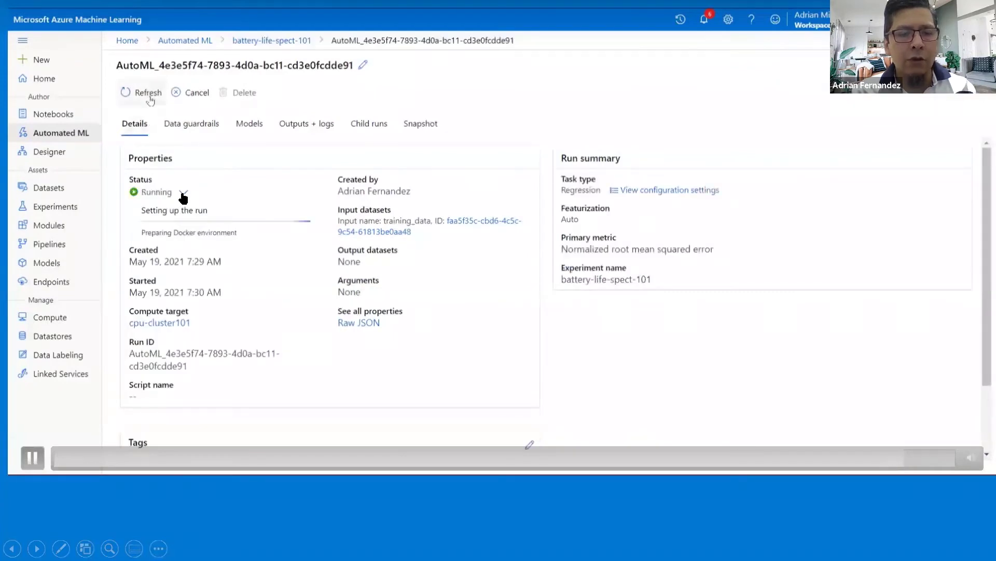
click(184, 193)
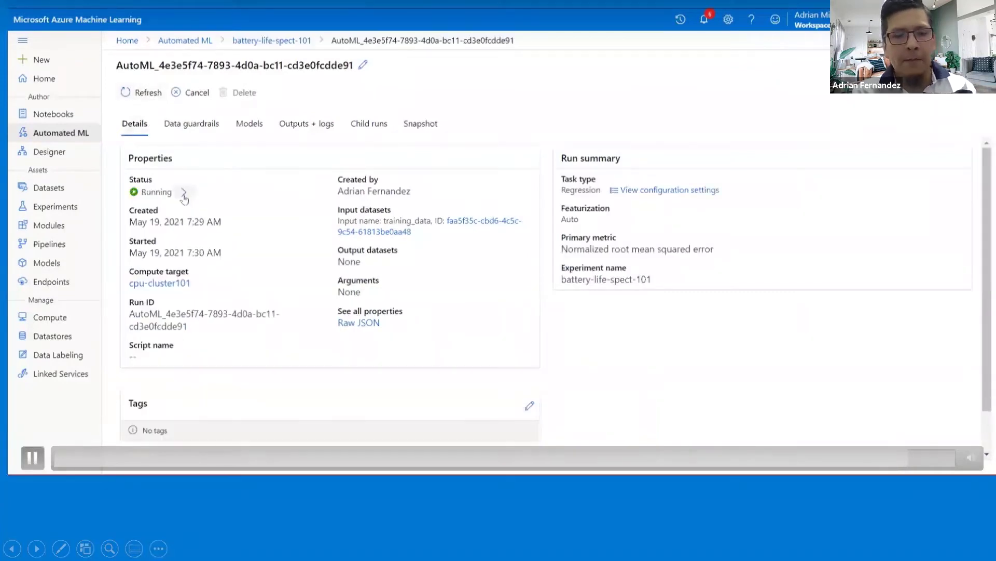
click(183, 194)
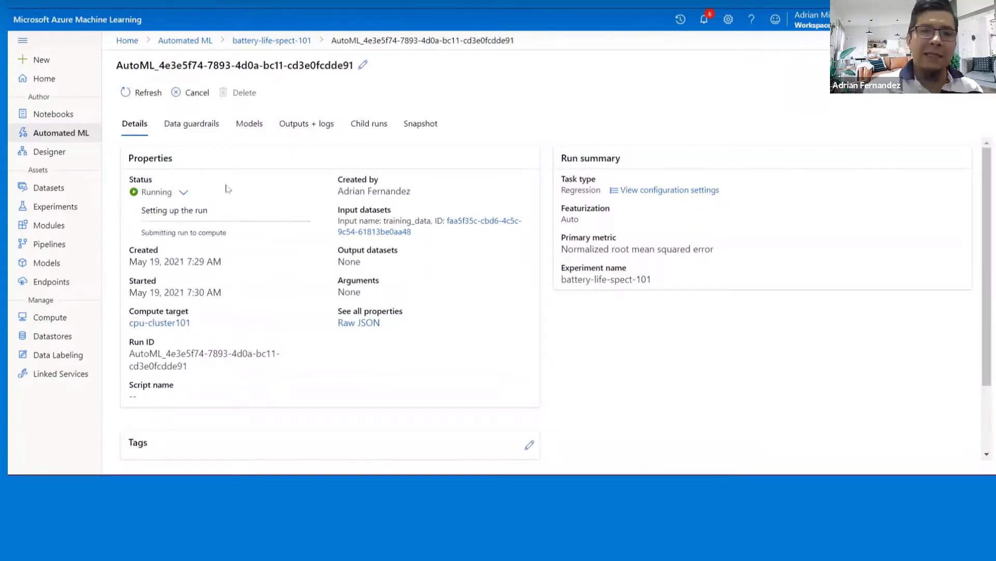
Look through the run's data guardrails, models, child runs and snapshot pages, and return to its details.
click(196, 129)
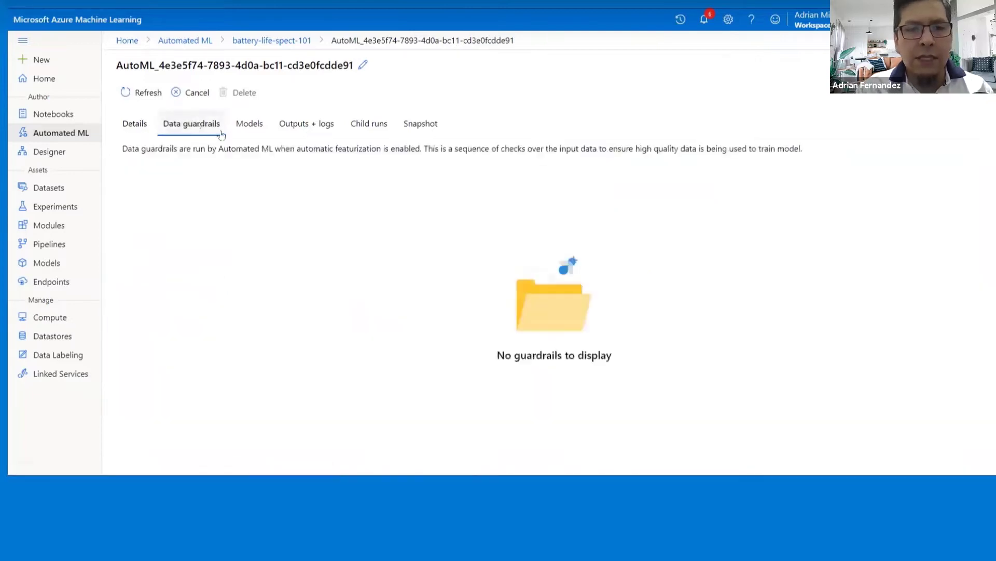
click(249, 131)
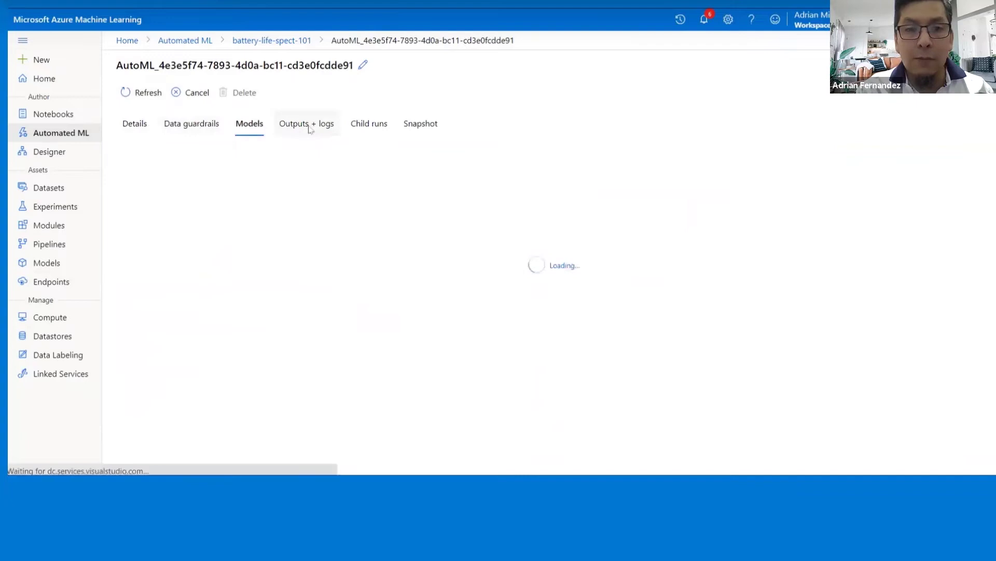
click(369, 127)
click(416, 129)
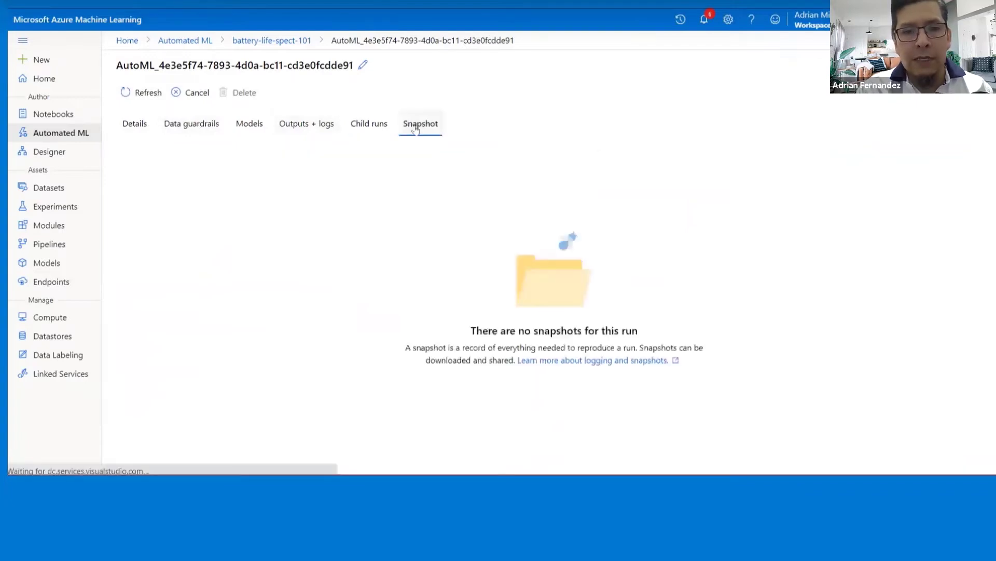
click(129, 125)
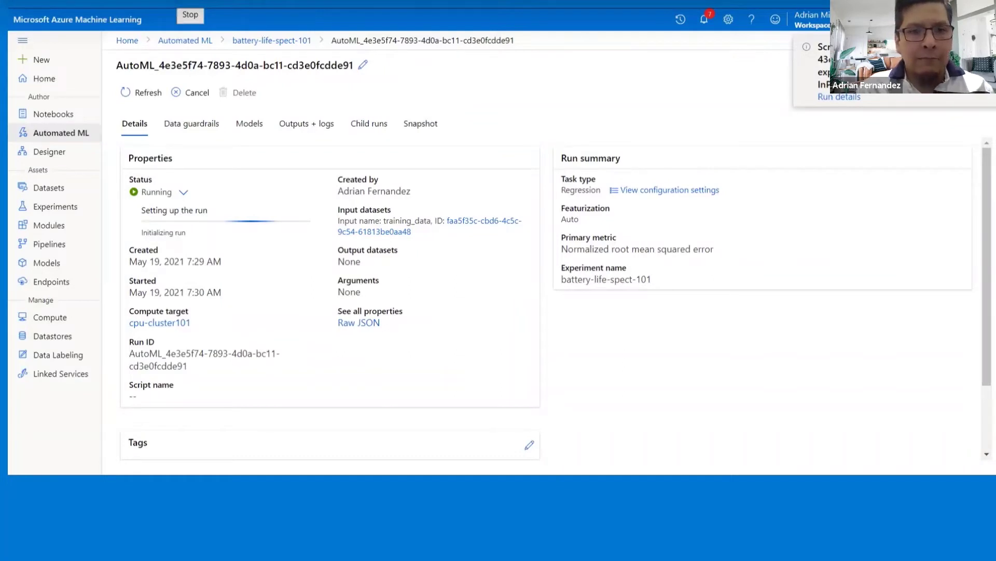
click(824, 509)
click(824, 509)
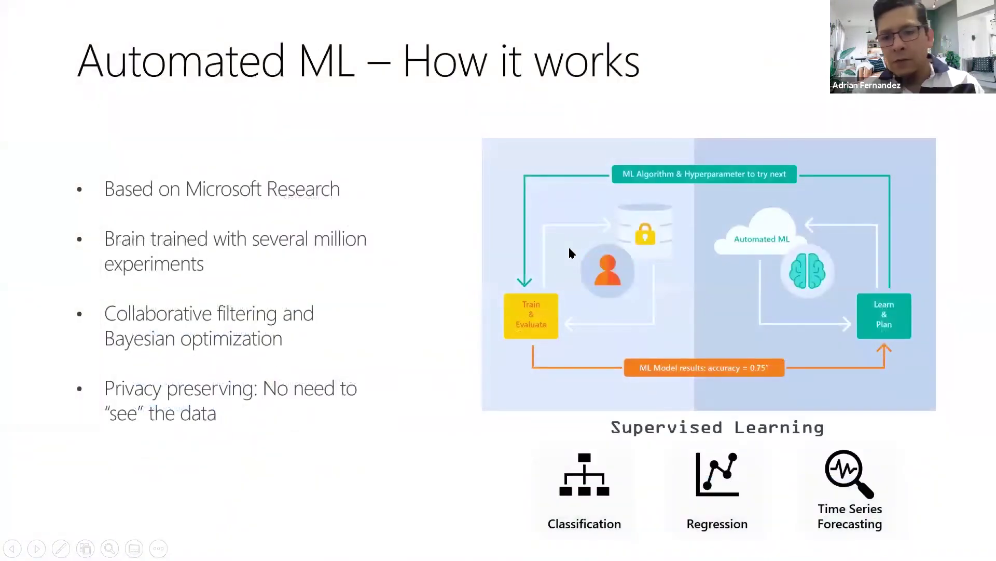
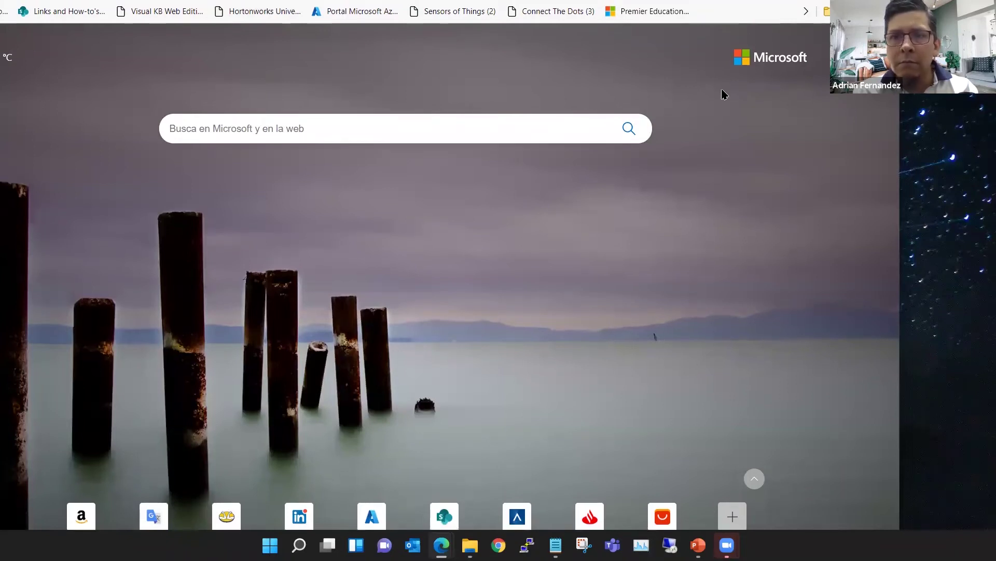
Switch to the browser, leave full screen, and open the list of Machine learning workspaces in the Azure portal, enlarged for reading.
key(F11)
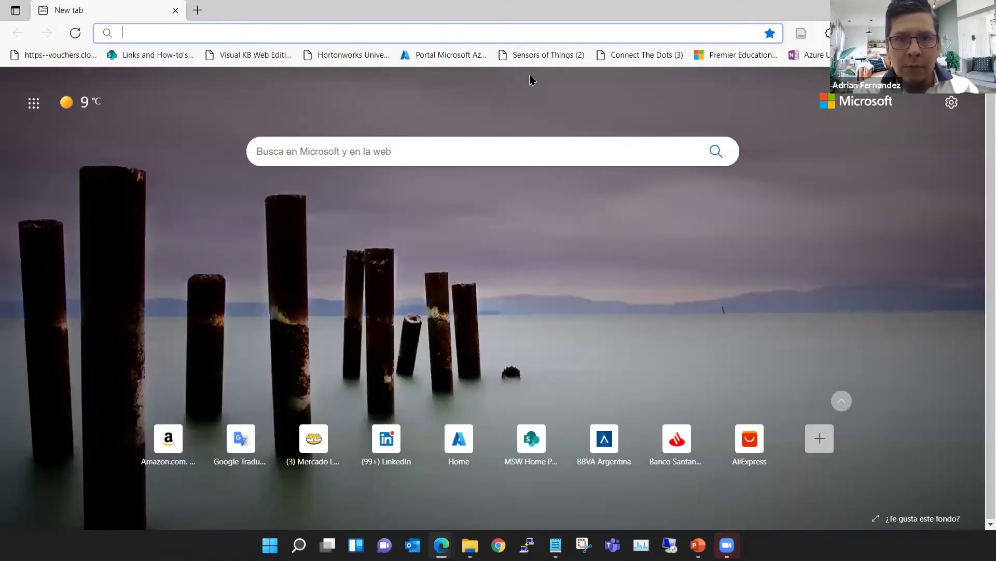
click(423, 56)
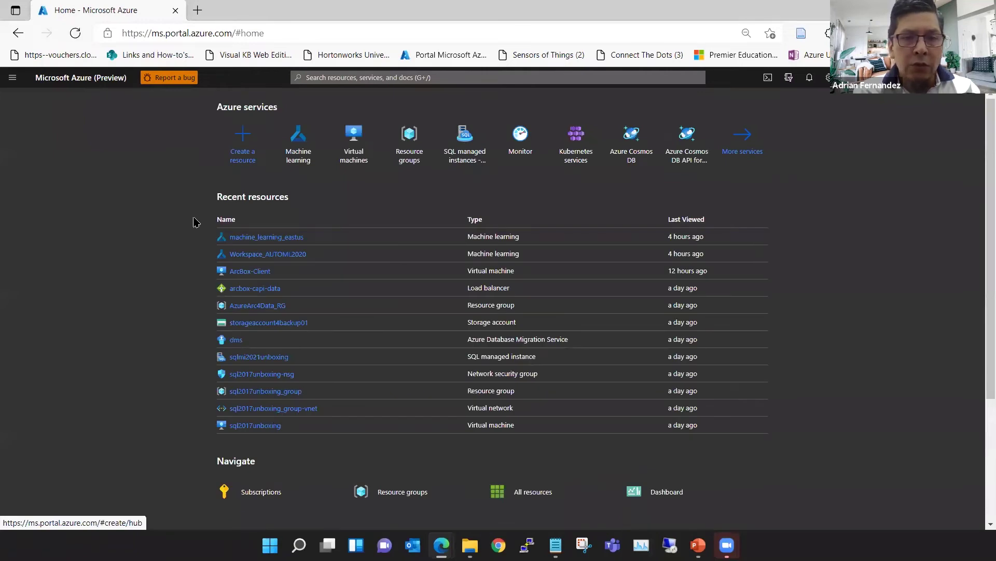
key(ctrl+plus)
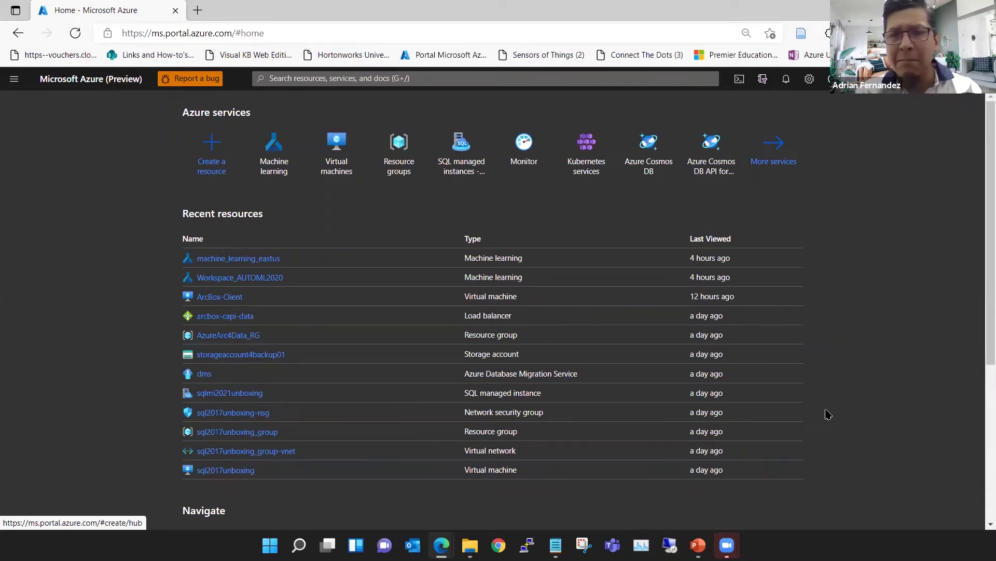
click(274, 167)
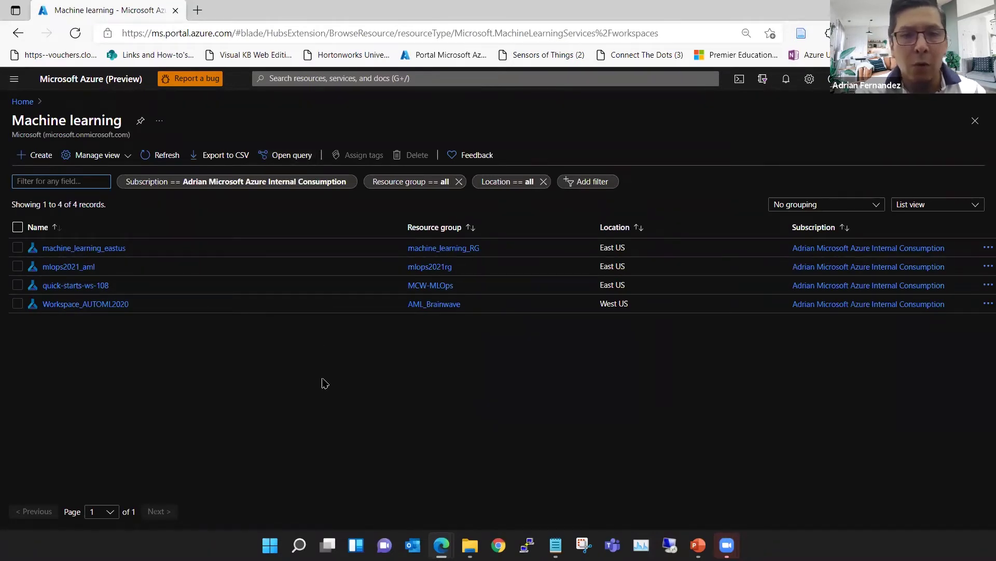
key(ctrl+plus)
key(ctrl+plus)
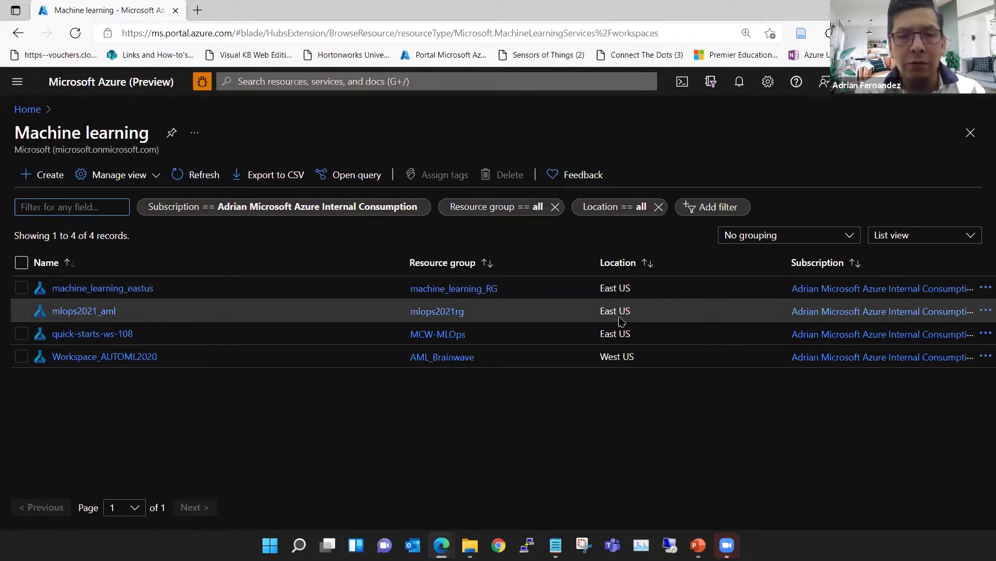
Open the Workspace_AUTOML2020 workspace, look over its overview, and launch its Azure Machine Learning studio.
click(136, 364)
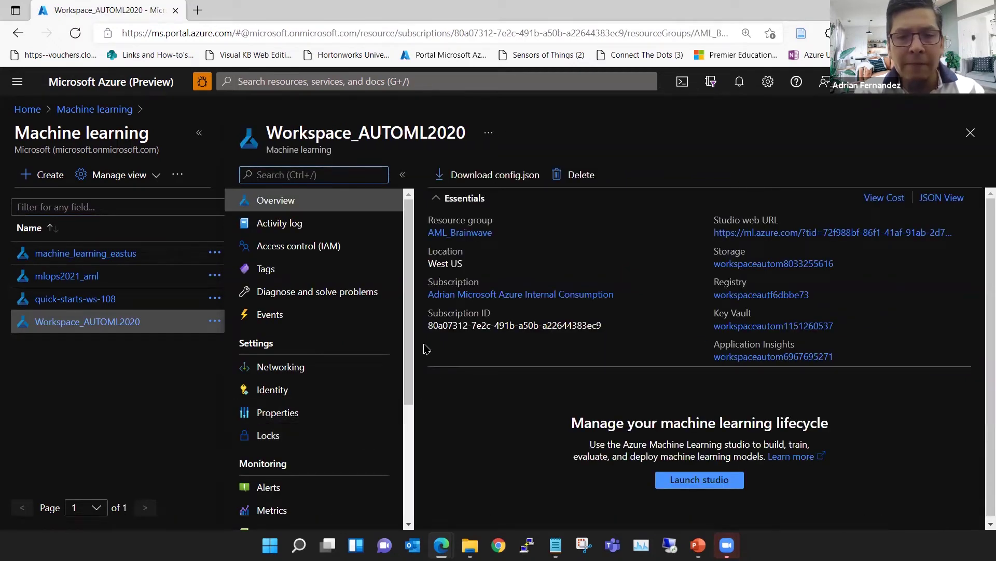
scroll(410, 348, down, 2)
scroll(410, 311, up, 2)
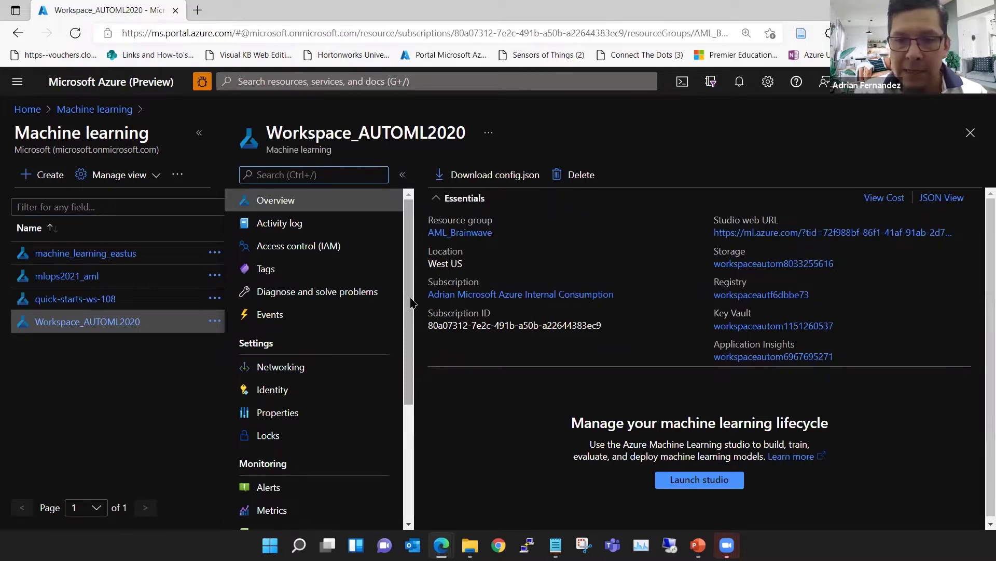
click(706, 485)
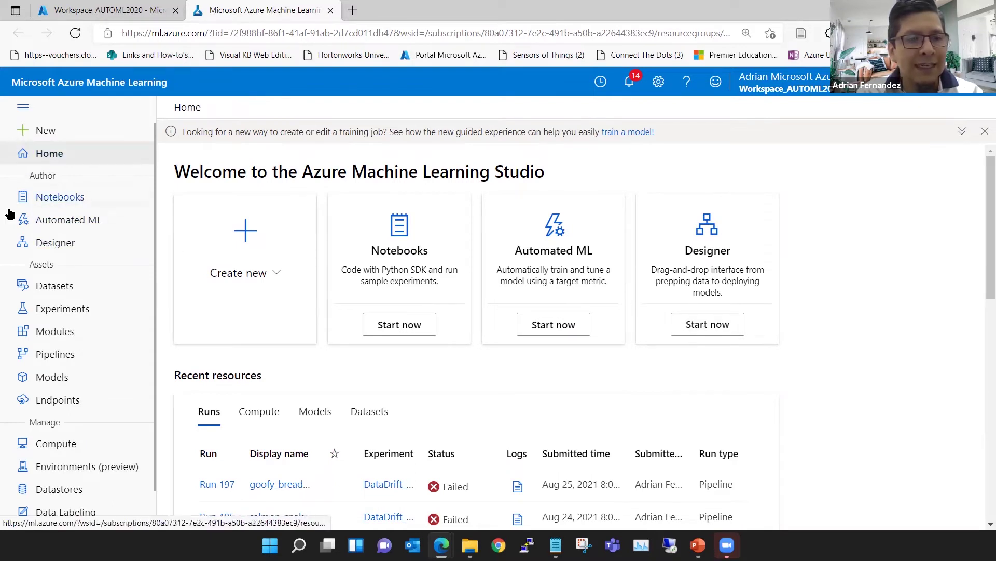
View the workspace's notebooks, and open the Designer sample Image Classification using DenseNet with its asset library and settings hidden.
click(83, 200)
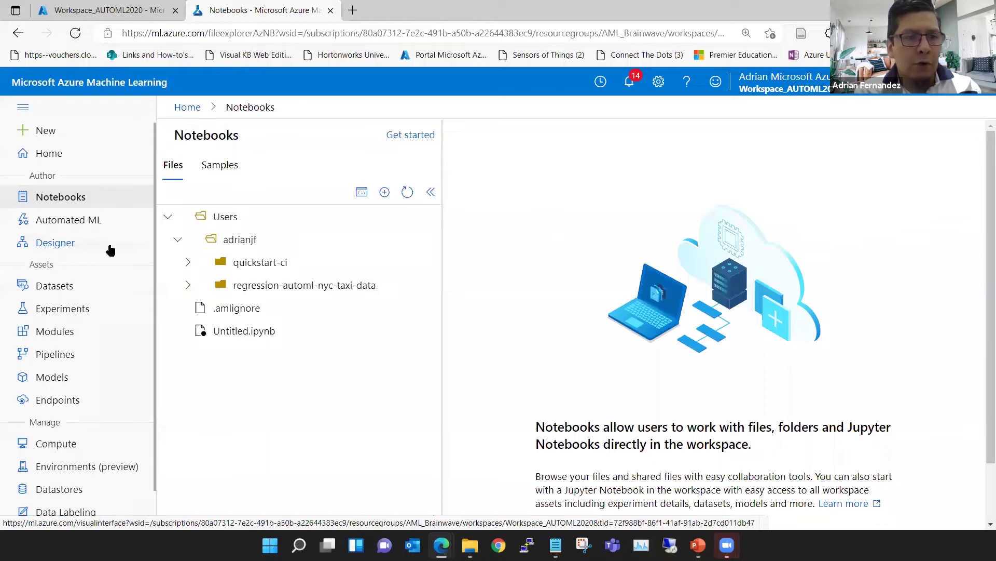
click(49, 250)
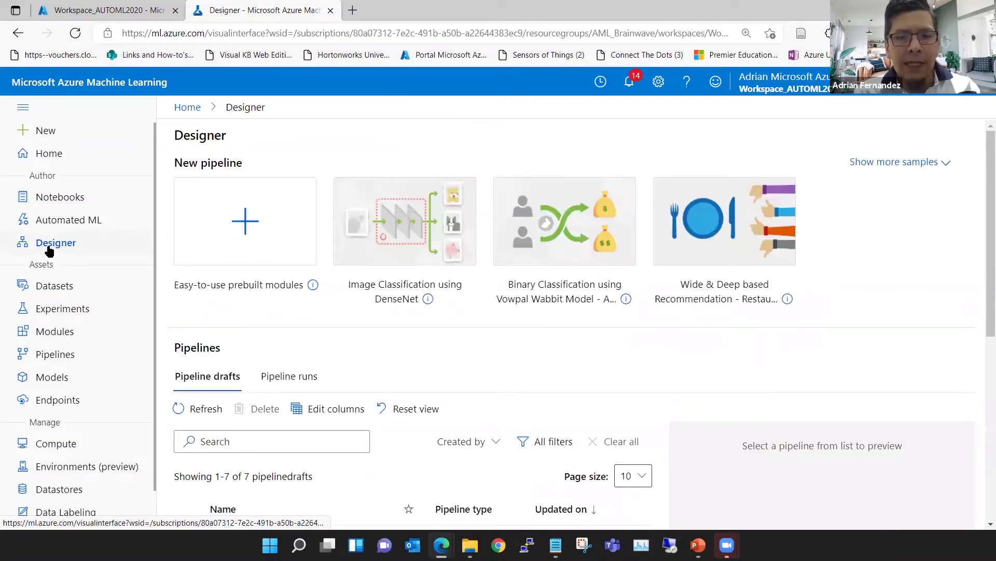
click(429, 239)
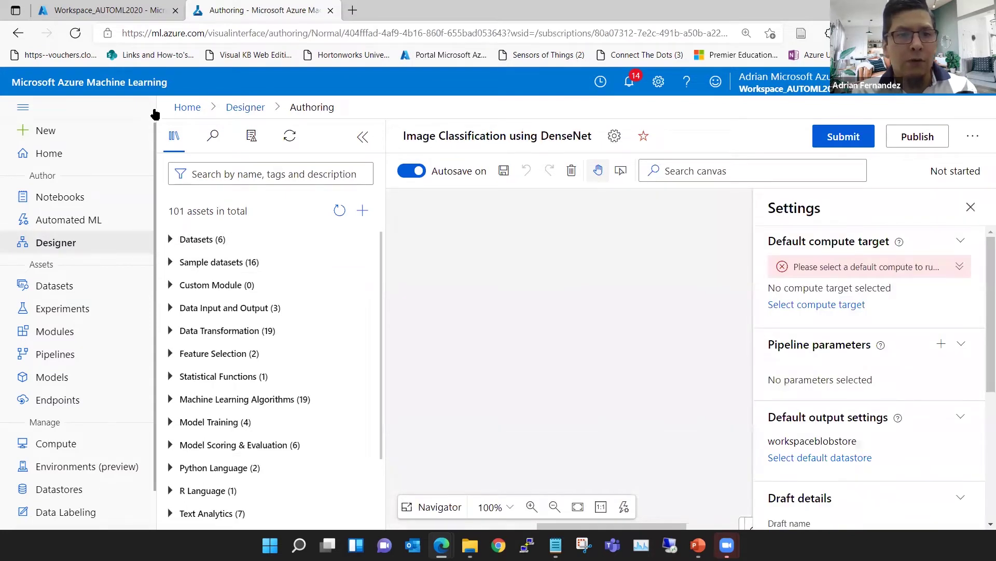
click(363, 137)
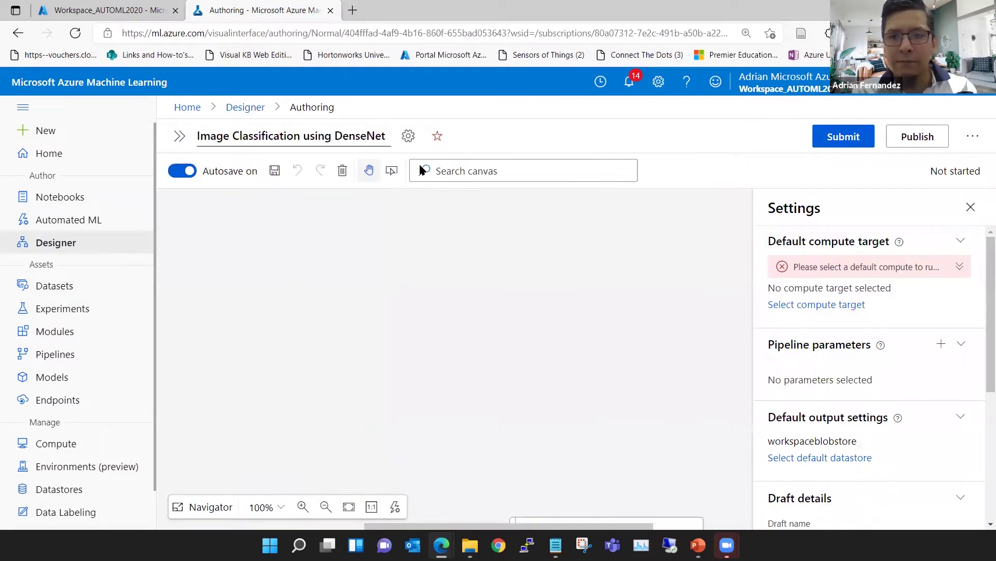
click(970, 207)
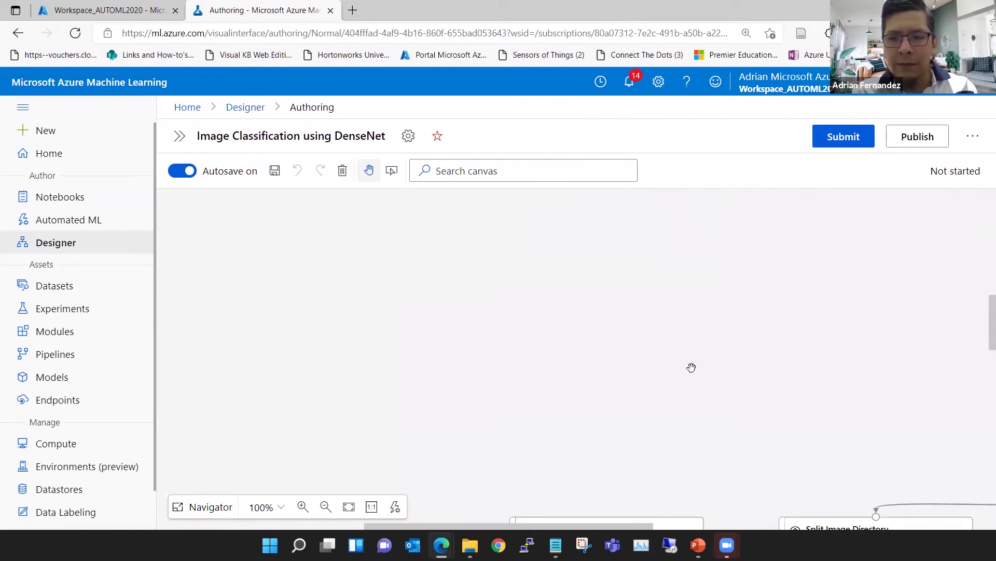
Examine the DenseNet sample pipeline at 70% zoom, from the Animal Images Dataset through image transformation and training to Evaluate Model.
click(326, 508)
scroll(414, 281, down, 3)
scroll(414, 282, right, 5)
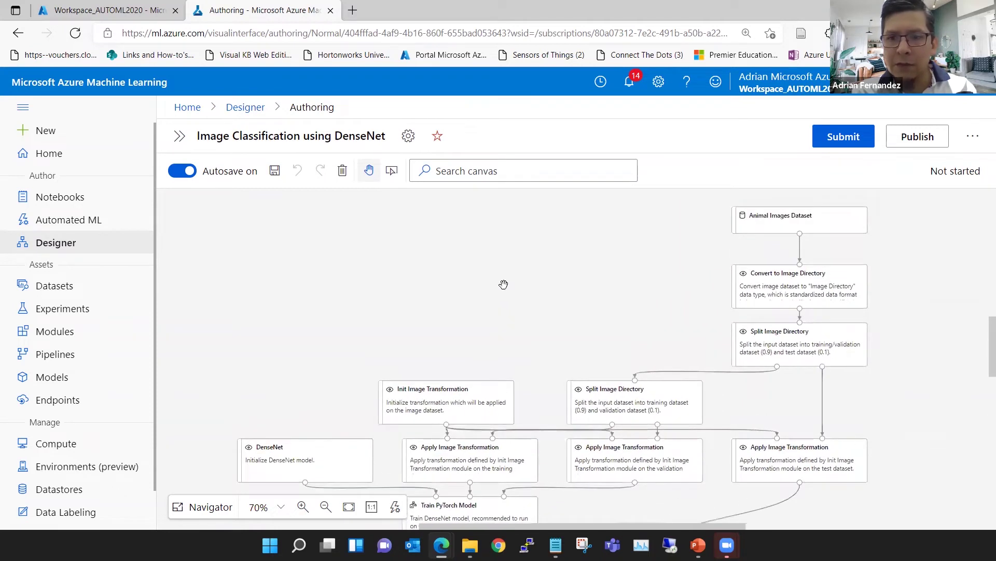
scroll(906, 278, right, 2)
scroll(906, 278, down, 1)
scroll(802, 357, down, 3)
scroll(803, 356, right, 4)
scroll(886, 361, down, 3)
scroll(886, 360, left, 2)
scroll(917, 332, down, 2)
scroll(916, 332, left, 1)
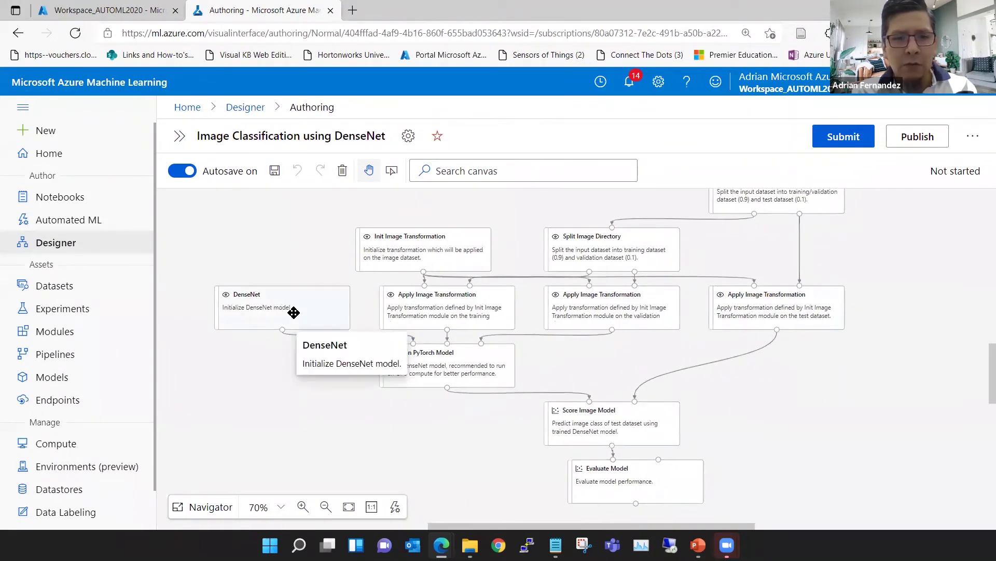
scroll(843, 411, down, 1)
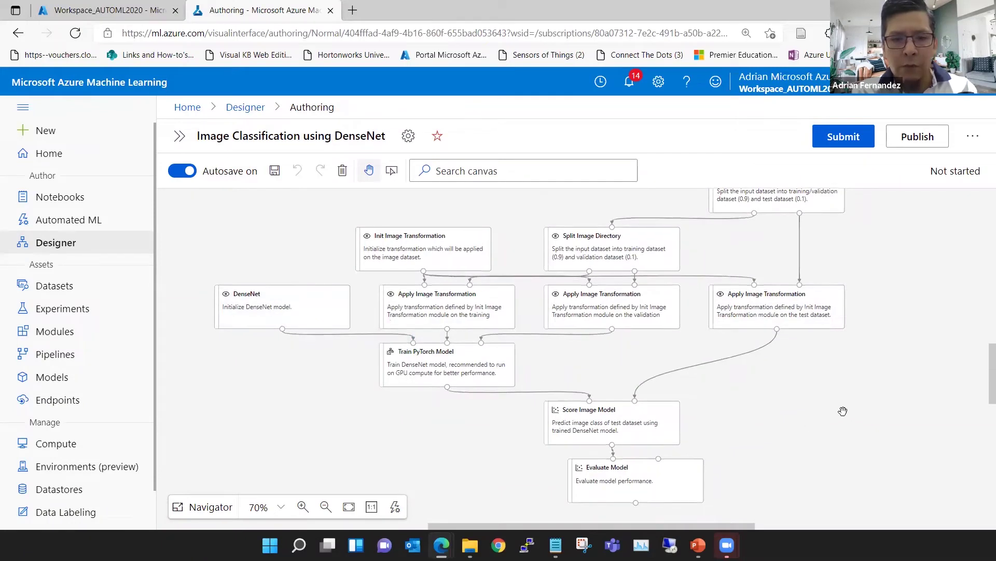
scroll(843, 411, down, 2)
scroll(843, 411, right, 2)
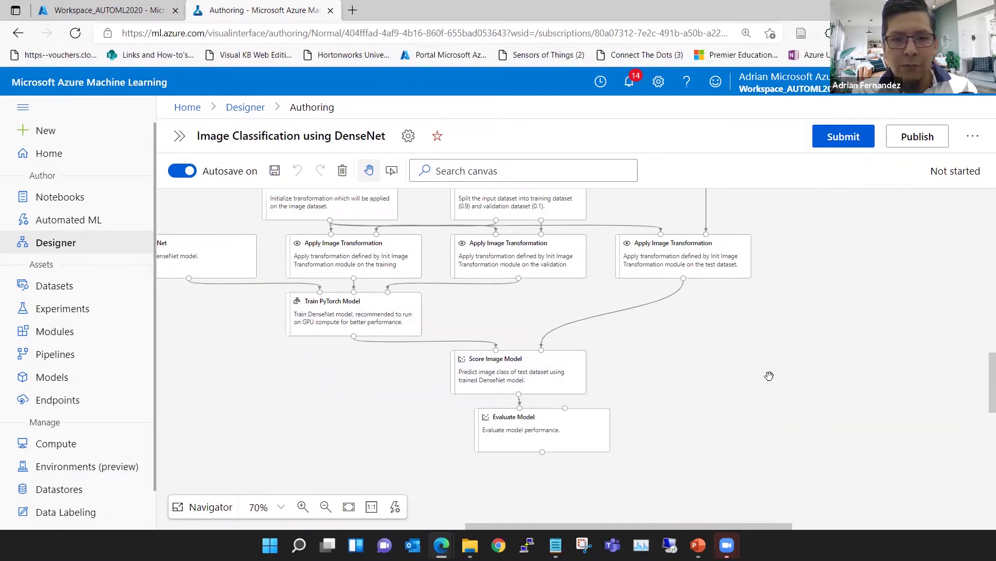
scroll(758, 414, up, 2)
scroll(759, 413, left, 1)
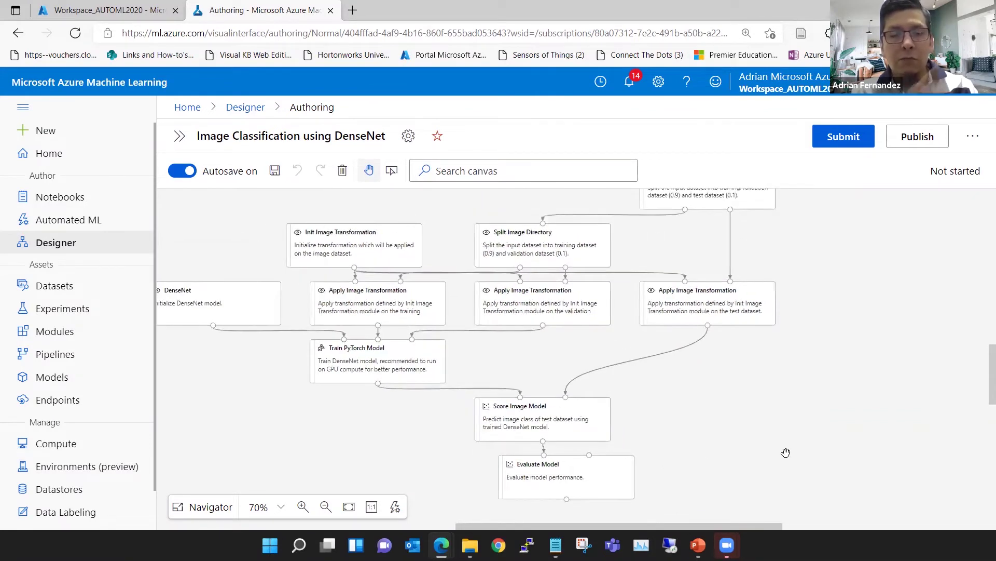
Look through the recent Automated ML runs, comparing their experiments, statuses, durations and compute targets, and locate the battery-life run.
click(81, 225)
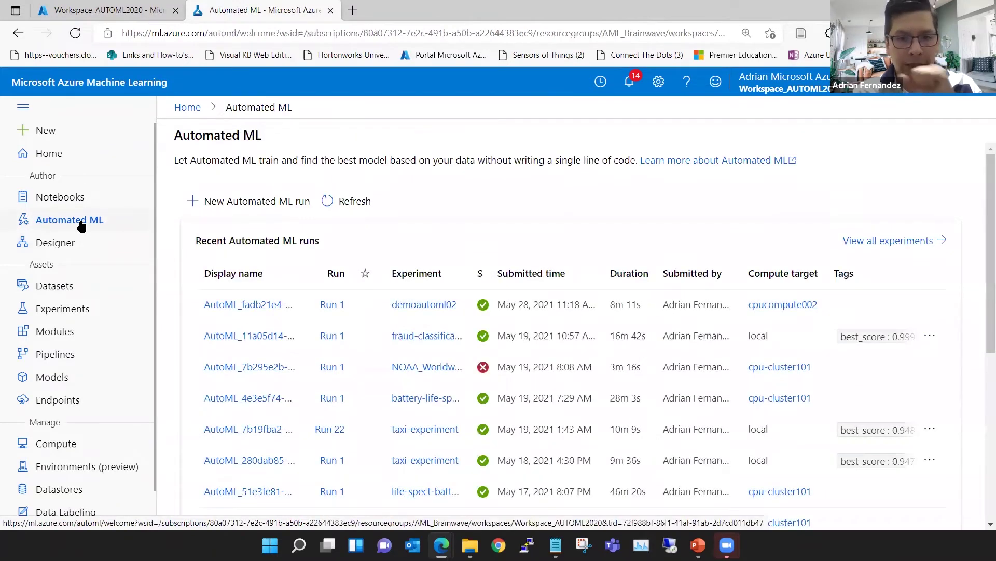
scroll(244, 341, down, 1)
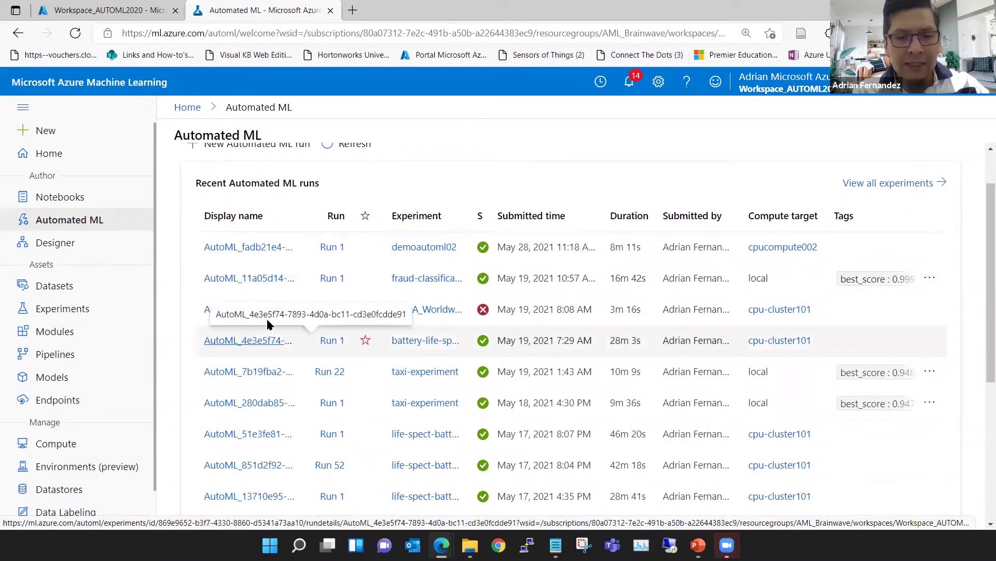
scroll(283, 270, down, 2)
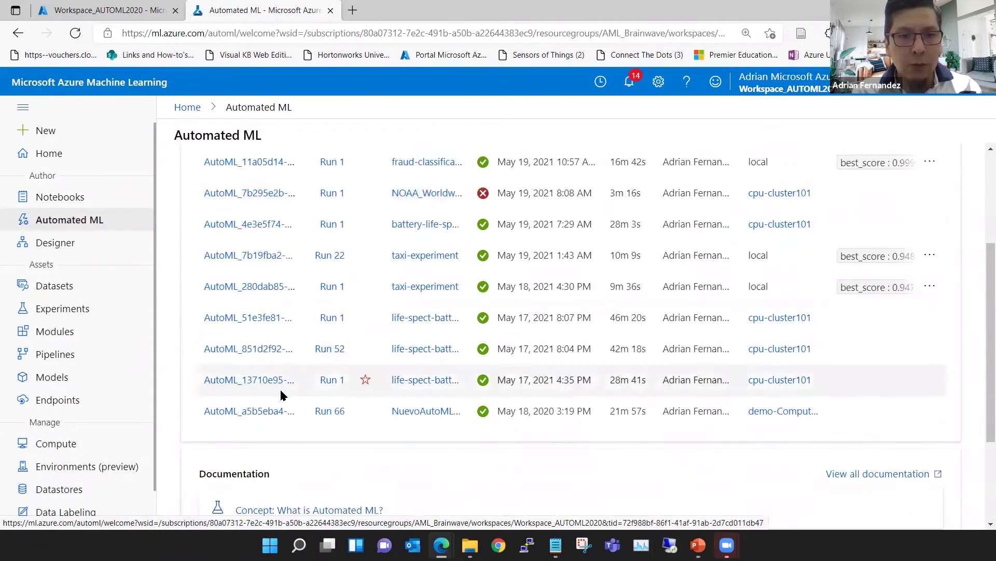
scroll(282, 395, up, 2)
click(361, 278)
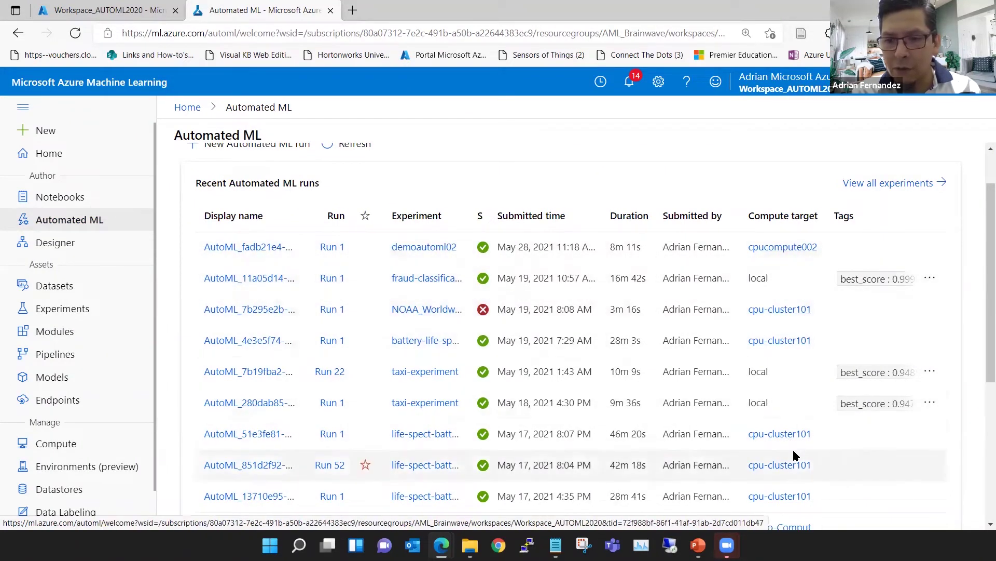
scroll(793, 449, down, 1)
scroll(787, 363, up, 2)
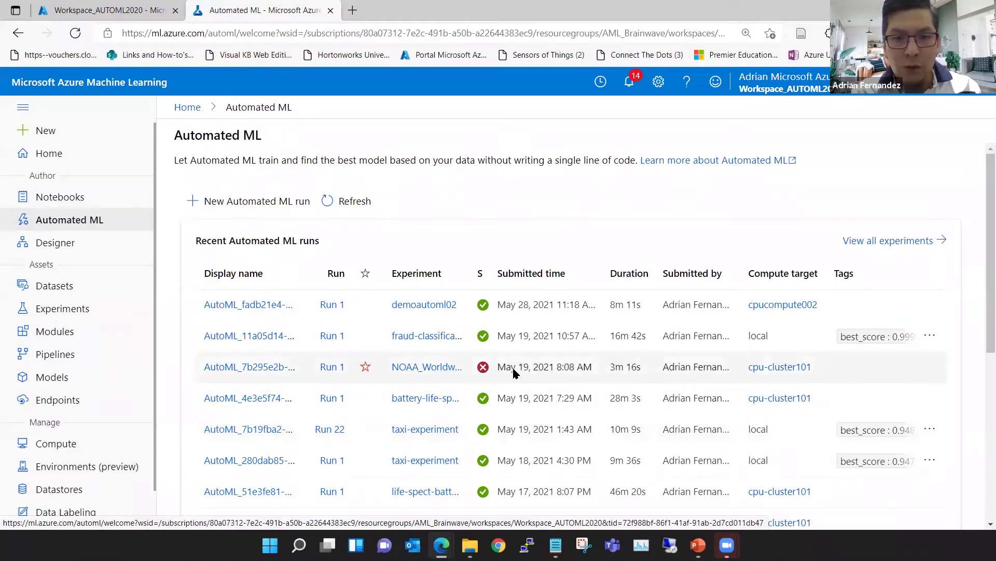
scroll(513, 378, down, 2)
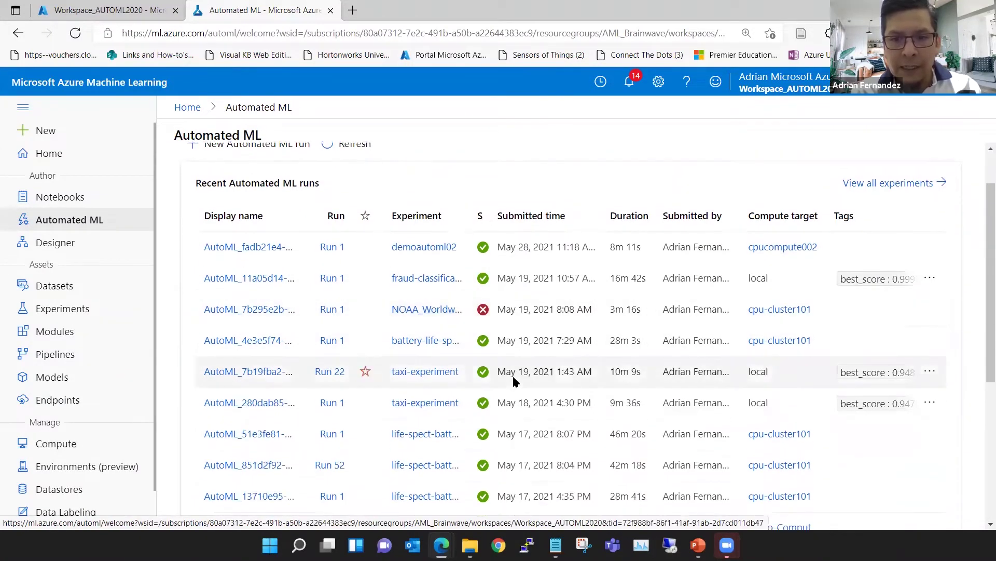
scroll(514, 381, down, 1)
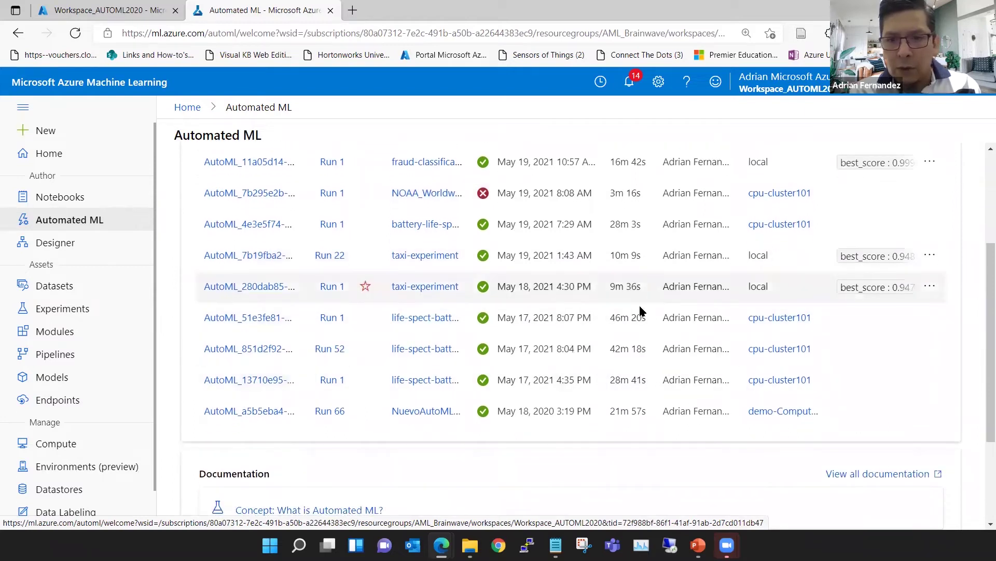
scroll(637, 414, up, 1)
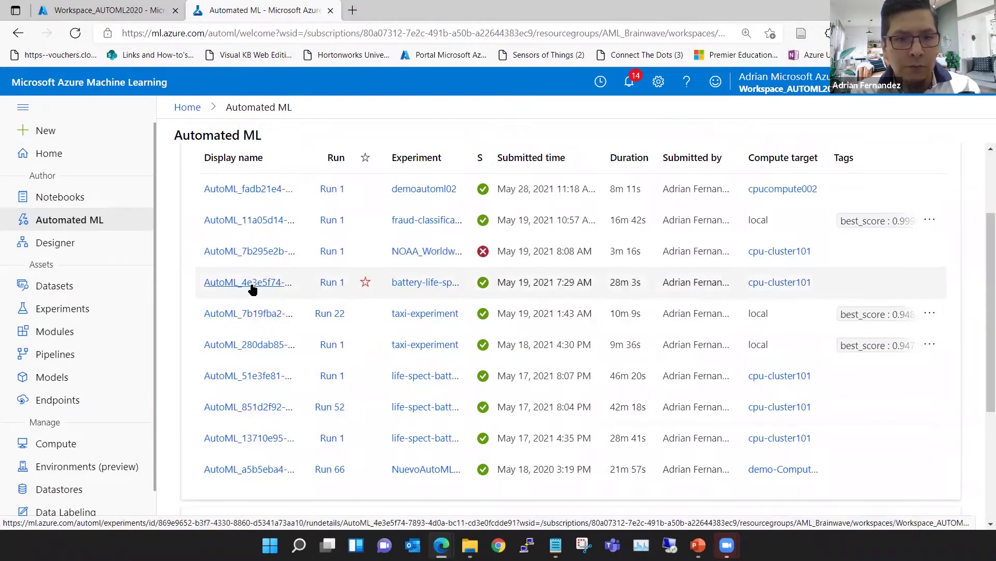
click(366, 282)
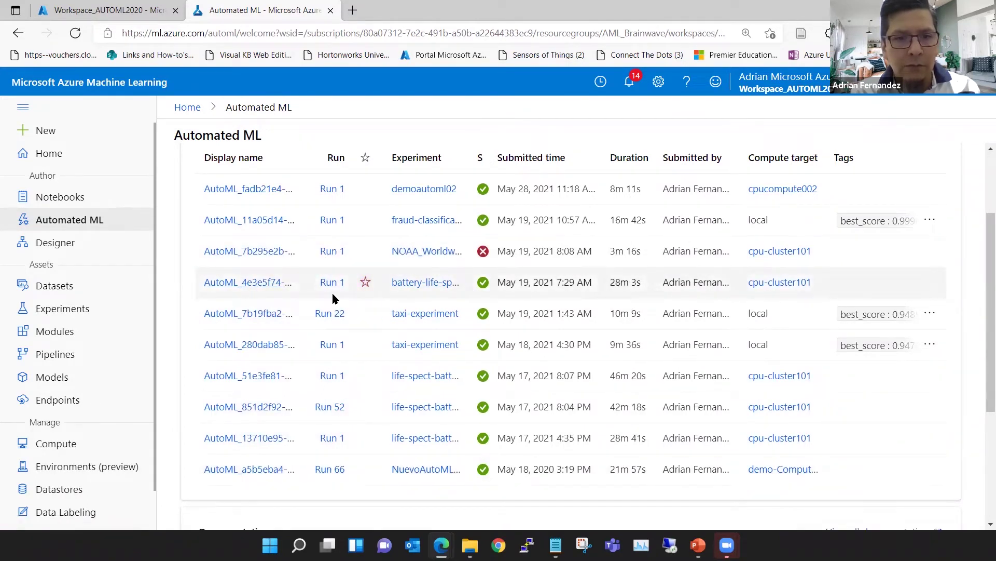
Open the battery-life-spect-101 run submitted May 19, 2021 at 7:29 AM and review its properties and best model summary.
click(253, 282)
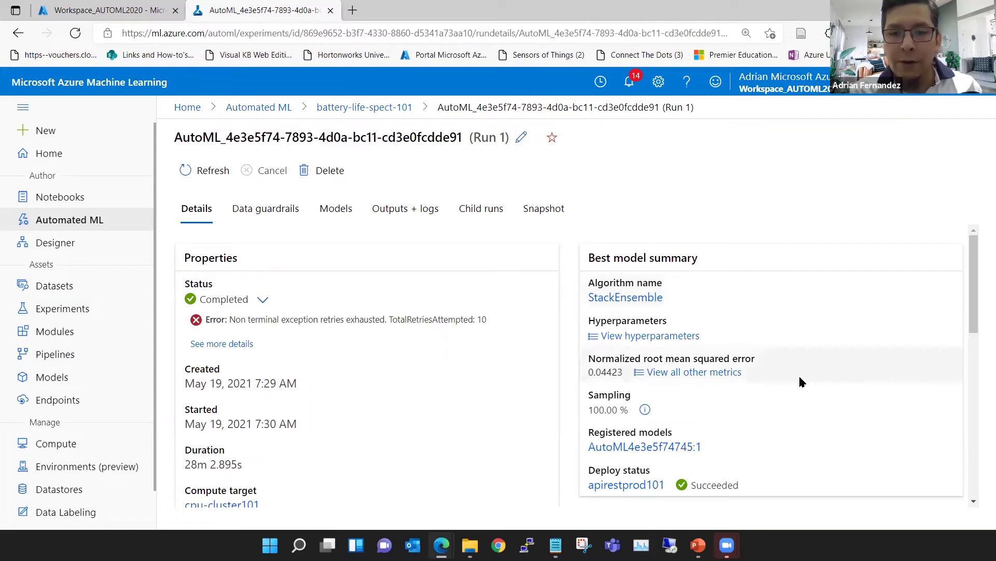
scroll(806, 376, down, 1)
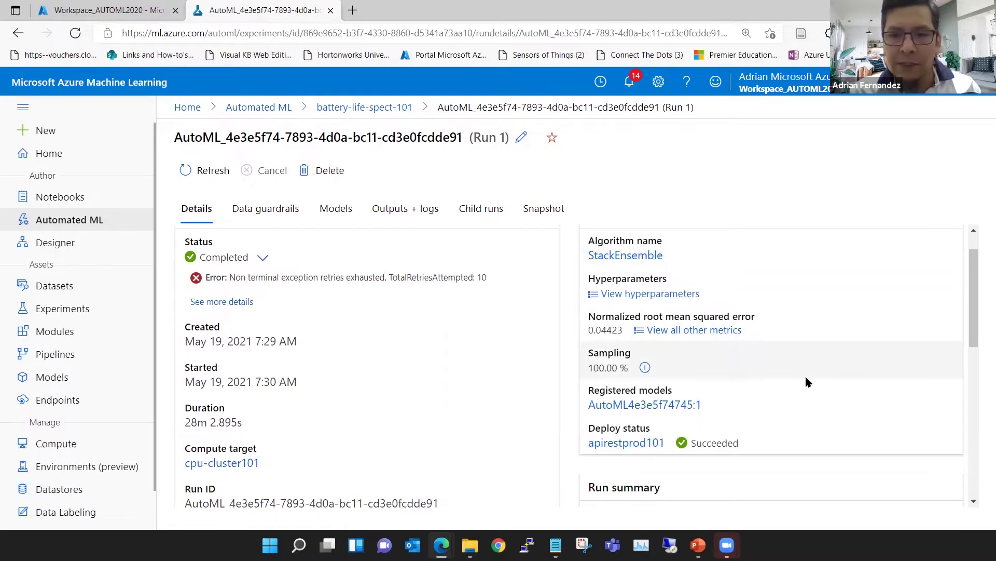
scroll(806, 382, up, 1)
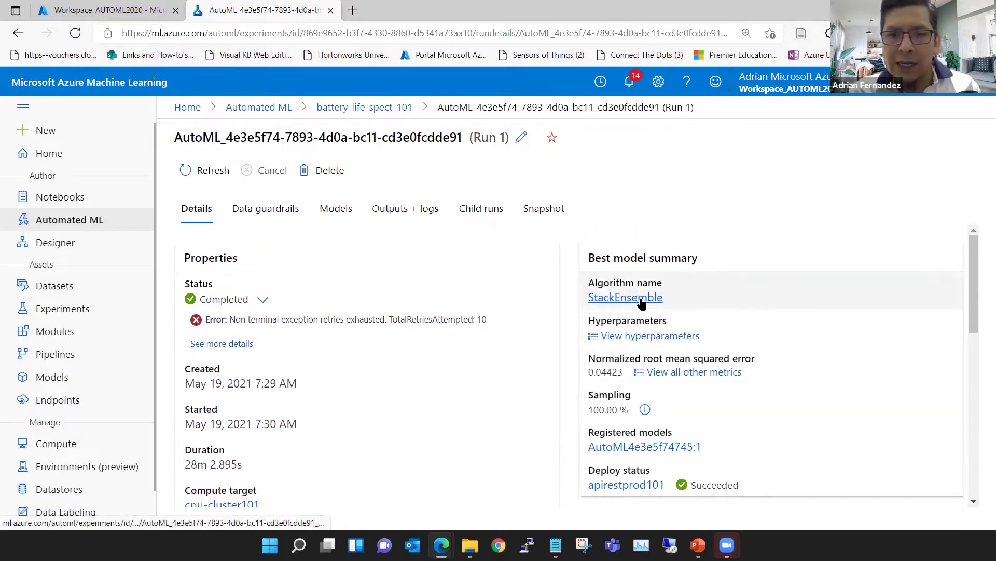
View the best model's hyperparameters and examine the spec_class and task_type entries of its training algorithm.
click(658, 338)
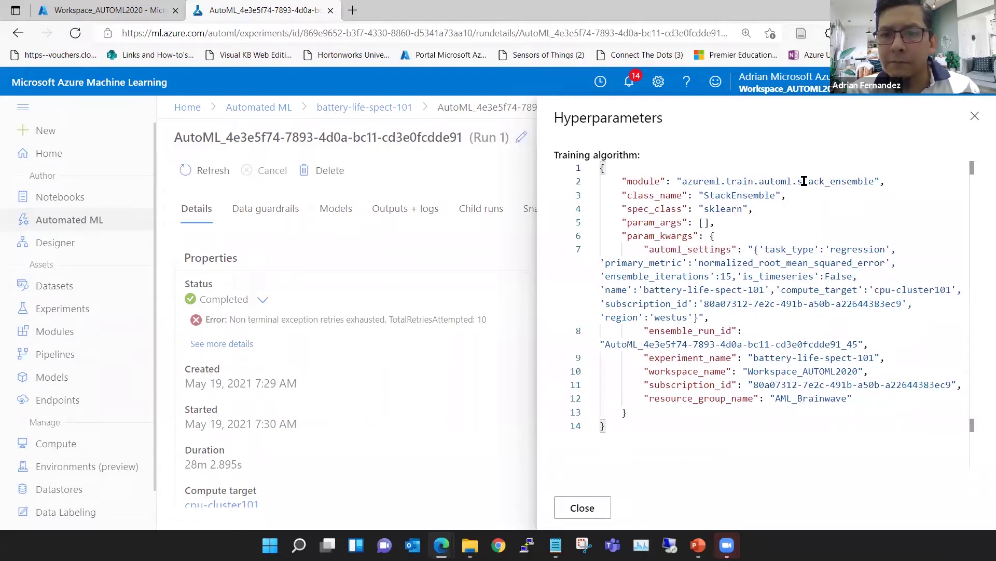
double_click(723, 208)
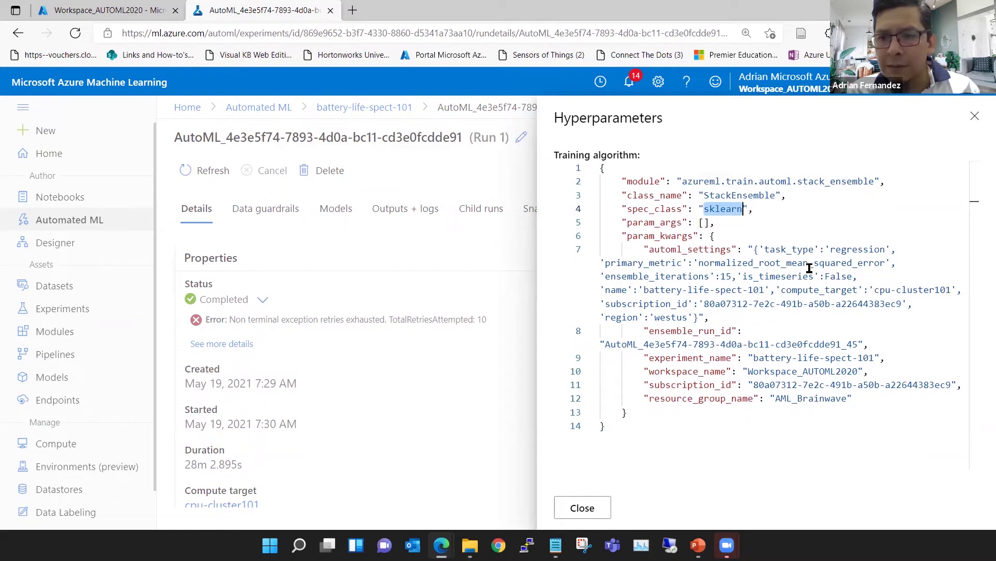
click(831, 249)
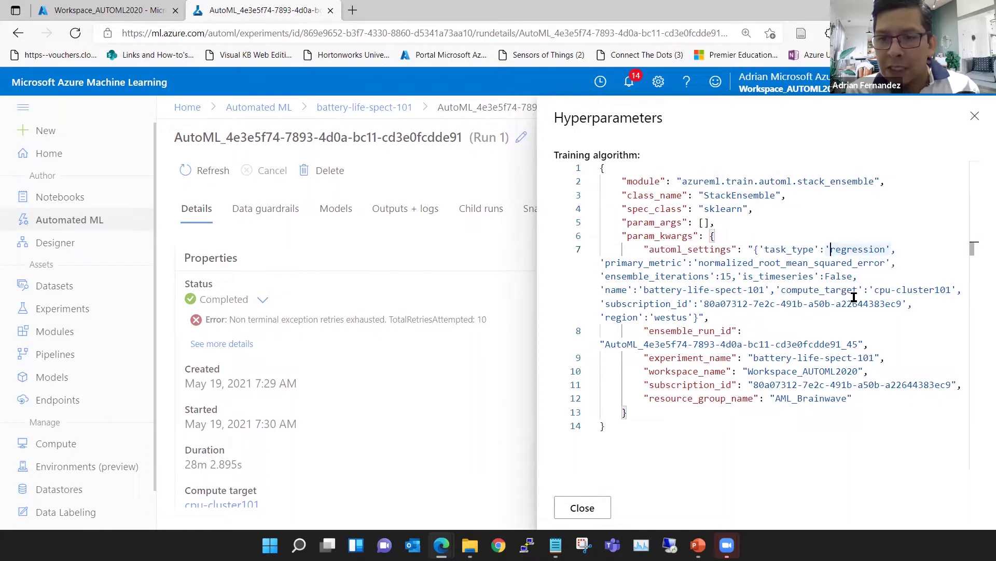
Examine the is_timeseries, region, name, compute_target and primary_metric entries in the training algorithm's automl_settings, then close the hyperparameters.
click(814, 276)
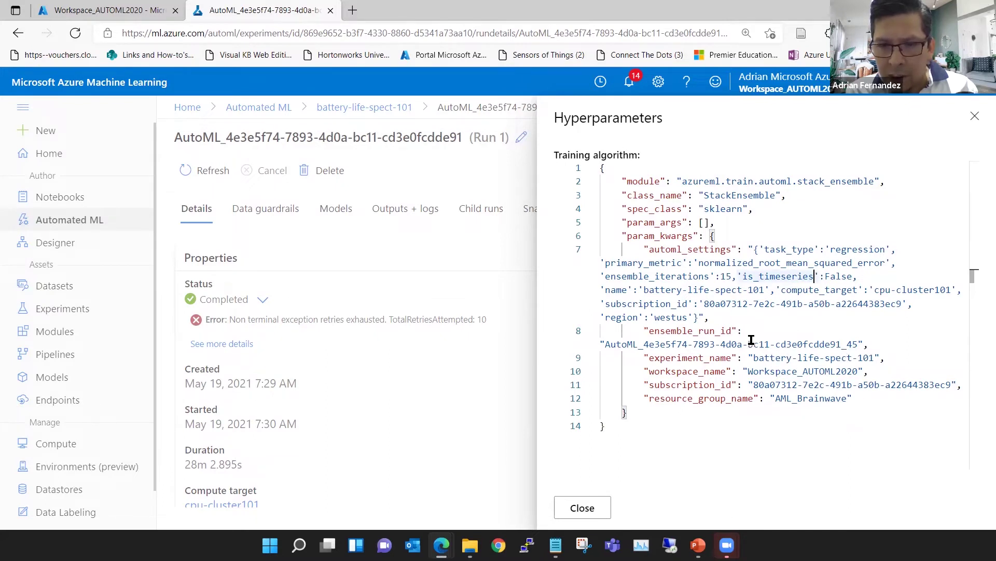
click(730, 316)
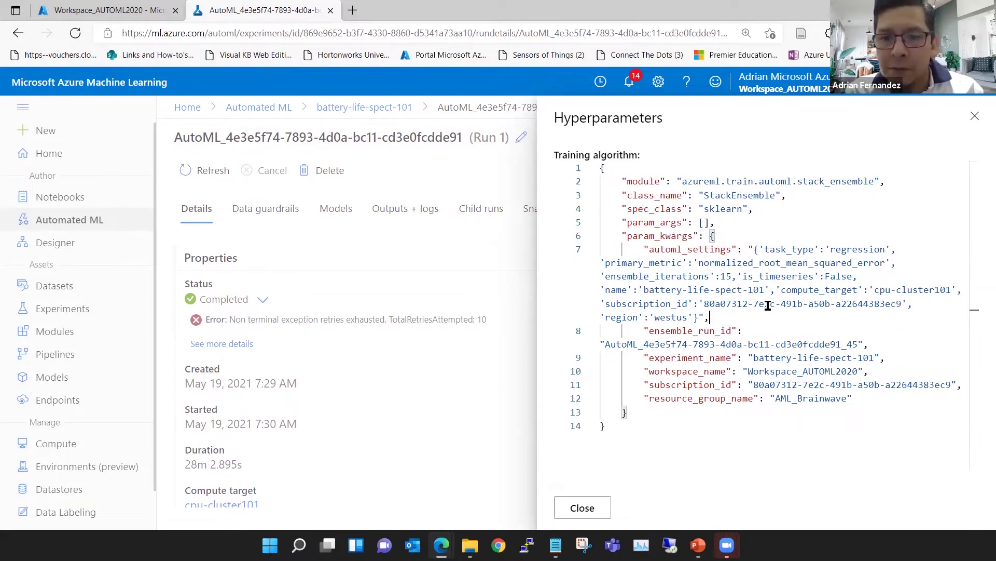
double_click(738, 291)
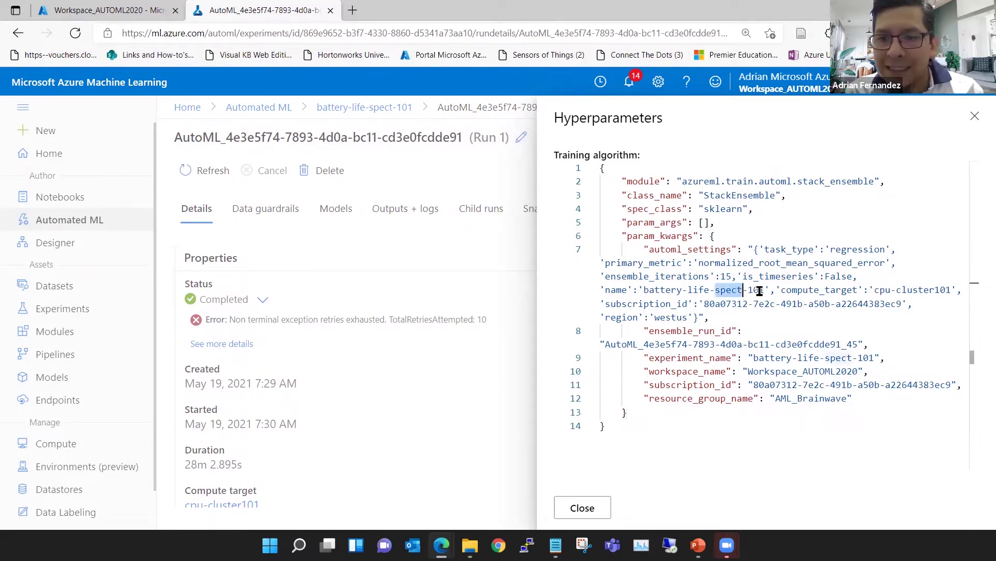
double_click(927, 294)
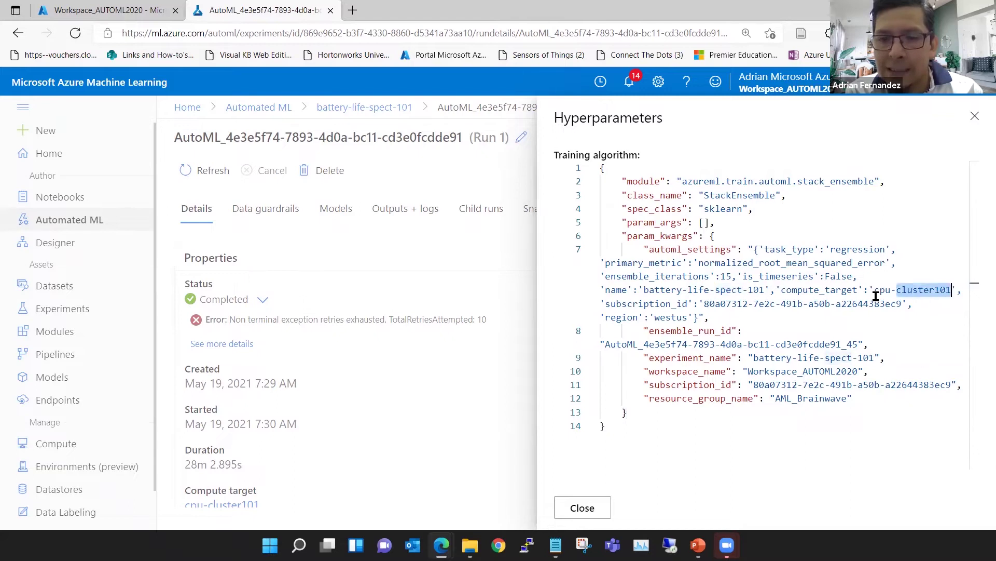
double_click(655, 262)
click(720, 262)
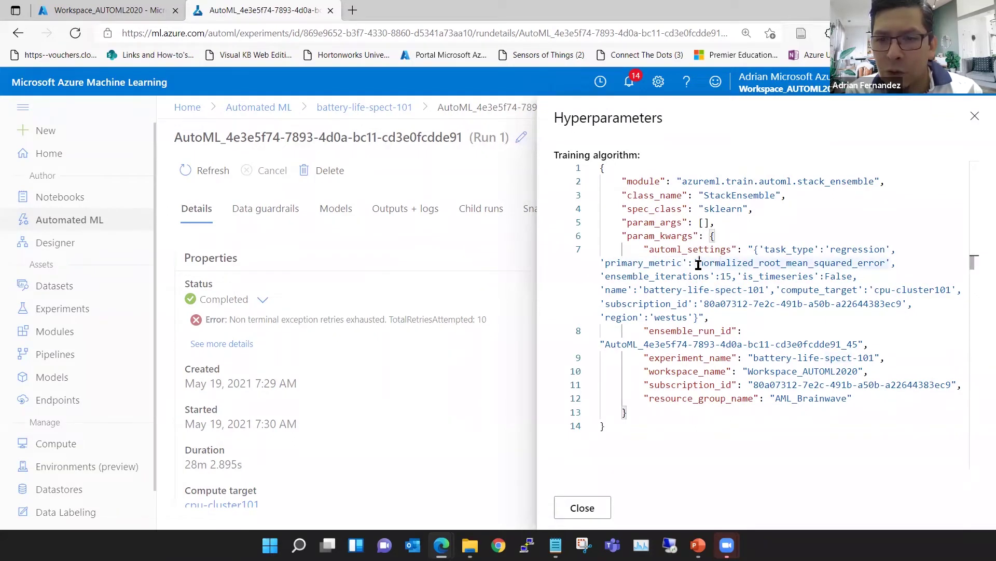
click(699, 263)
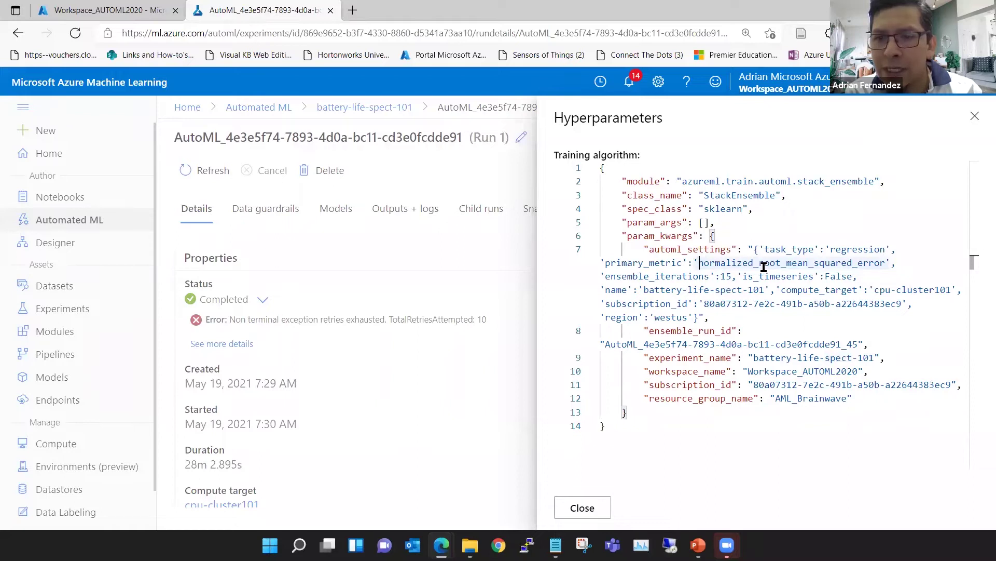
click(703, 263)
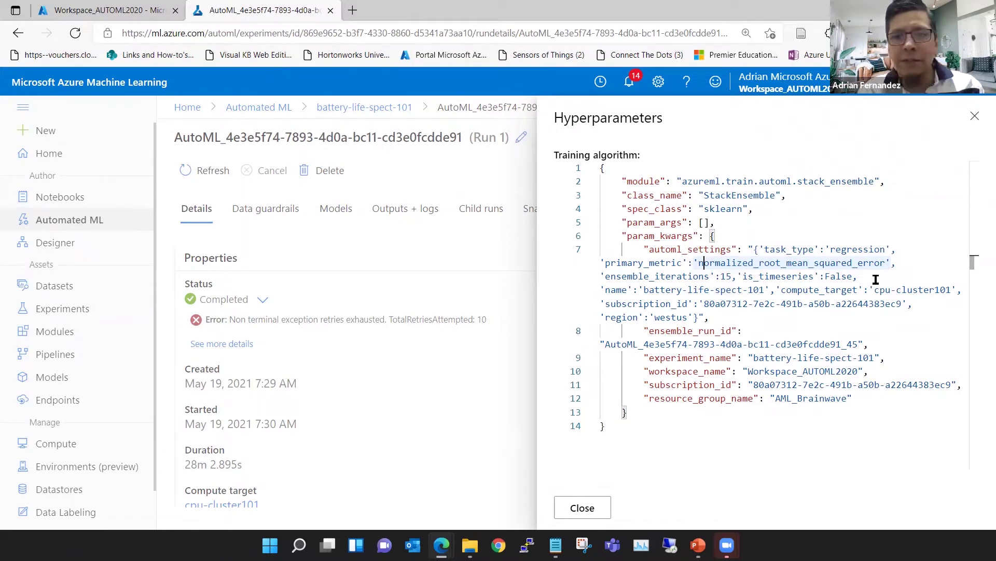
click(975, 115)
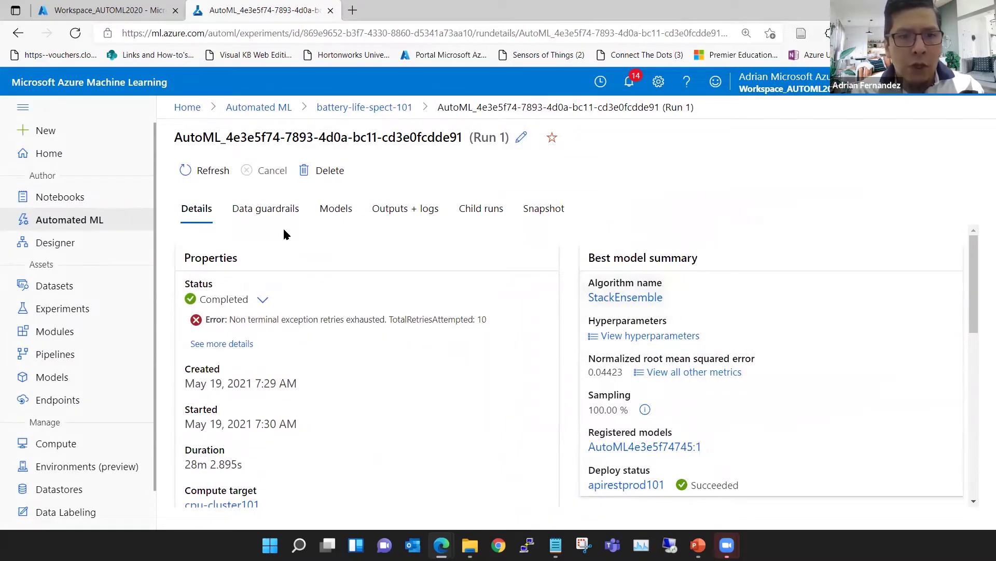
Browse both pages of the run's trained models, comparing their algorithms and normalized root mean squared errors.
click(343, 210)
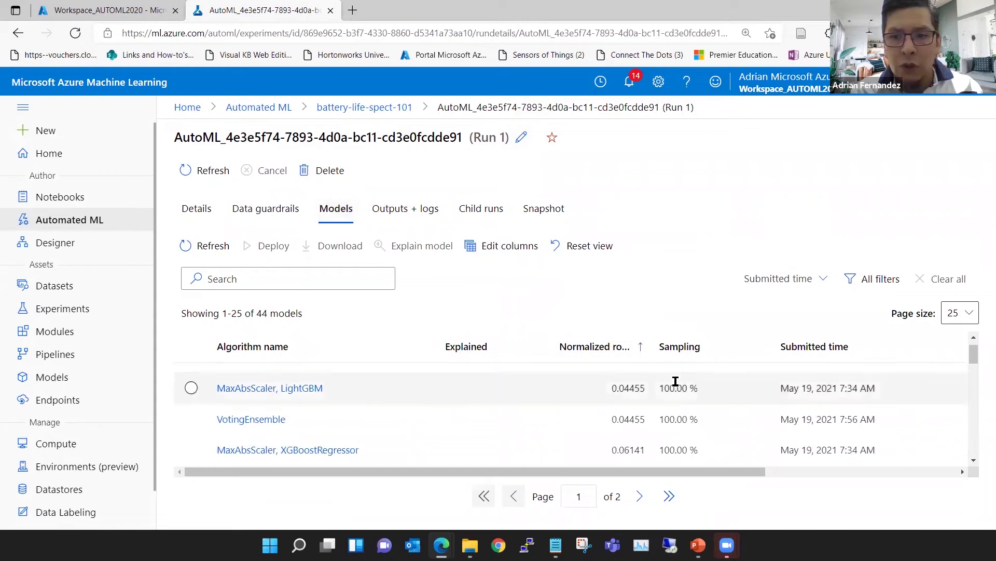
scroll(675, 381, down, 1)
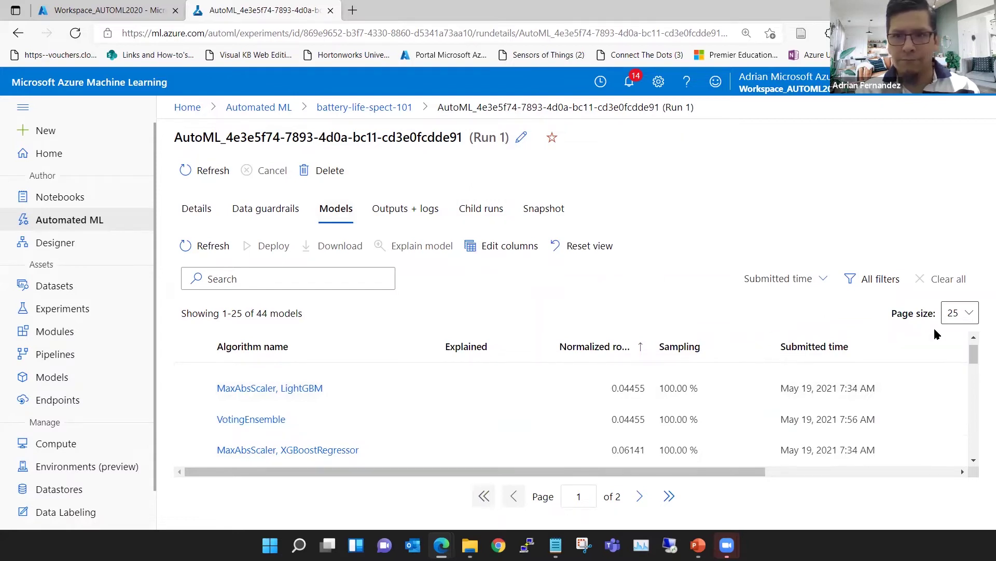
drag(973, 356, 974, 426)
scroll(970, 453, down, 2)
scroll(960, 378, up, 3)
scroll(960, 377, up, 8)
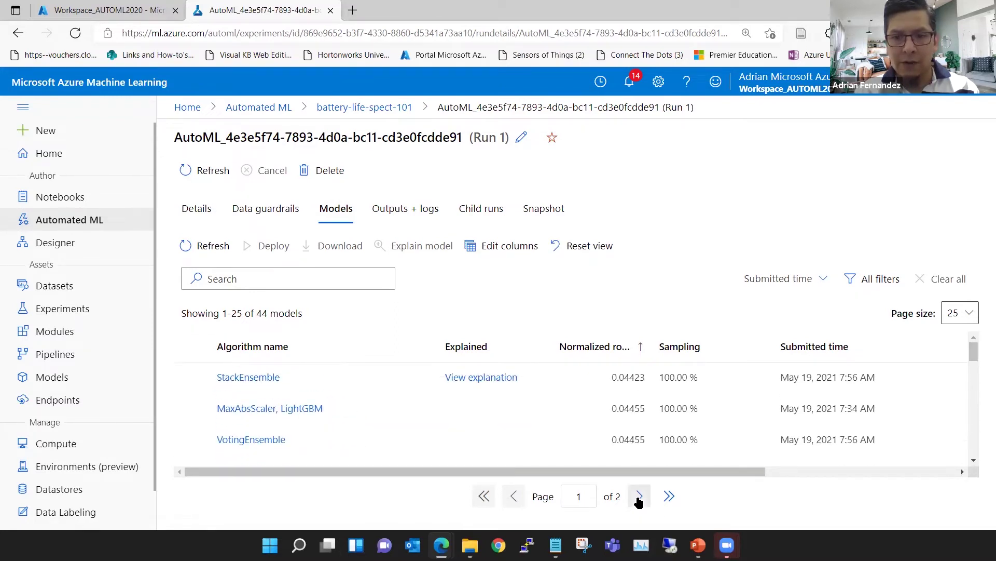
click(639, 497)
mouse_move(974, 357)
mouse_down()
mouse_move(973, 467)
mouse_move(976, 343)
mouse_up()
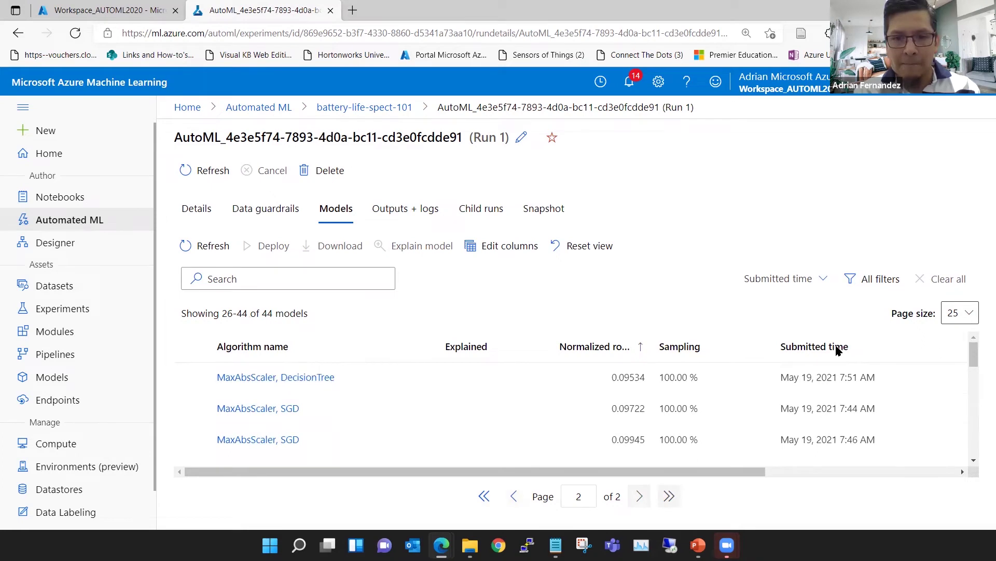
click(513, 496)
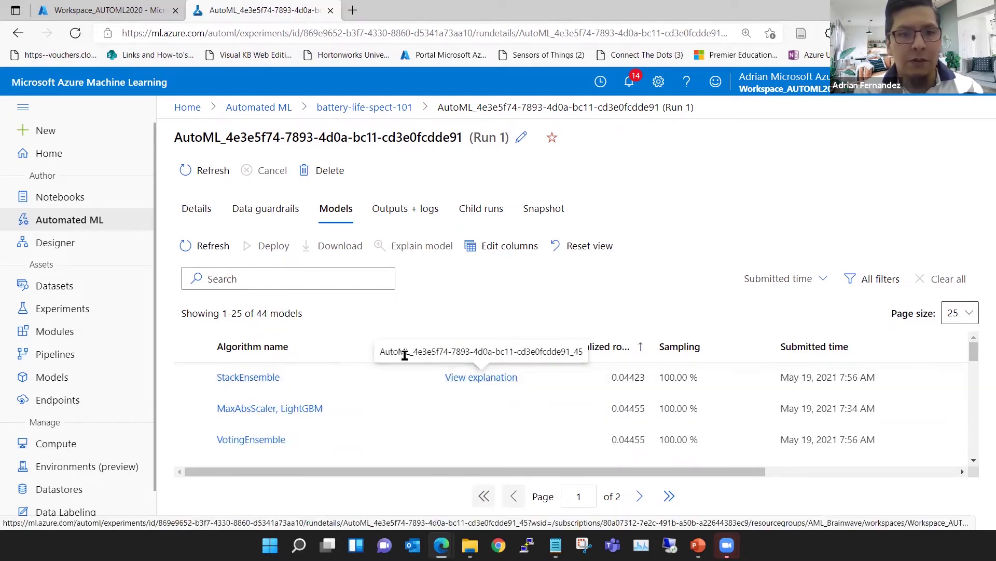
drag(255, 314, 300, 314)
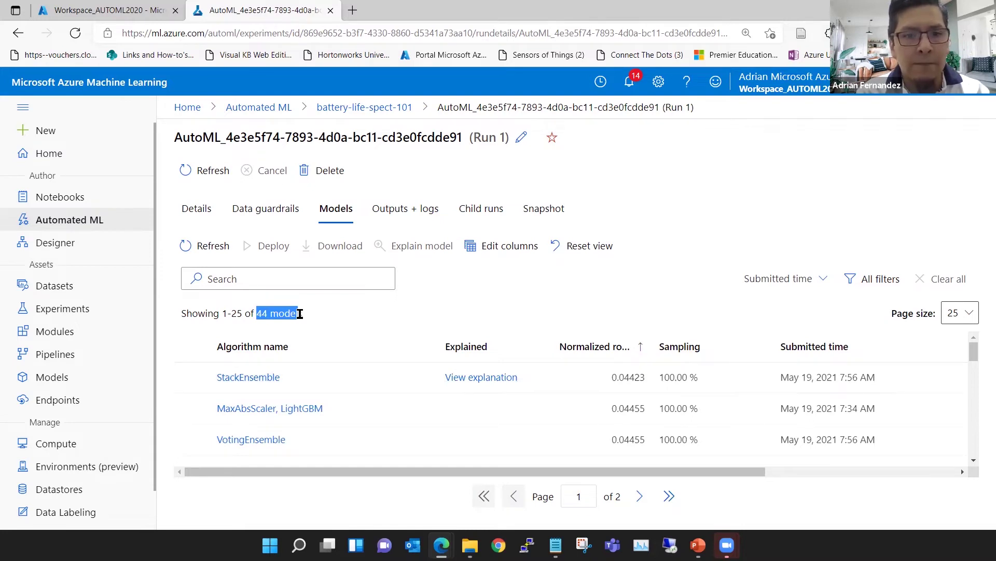
Select the StackEnsemble model and download it.
click(335, 253)
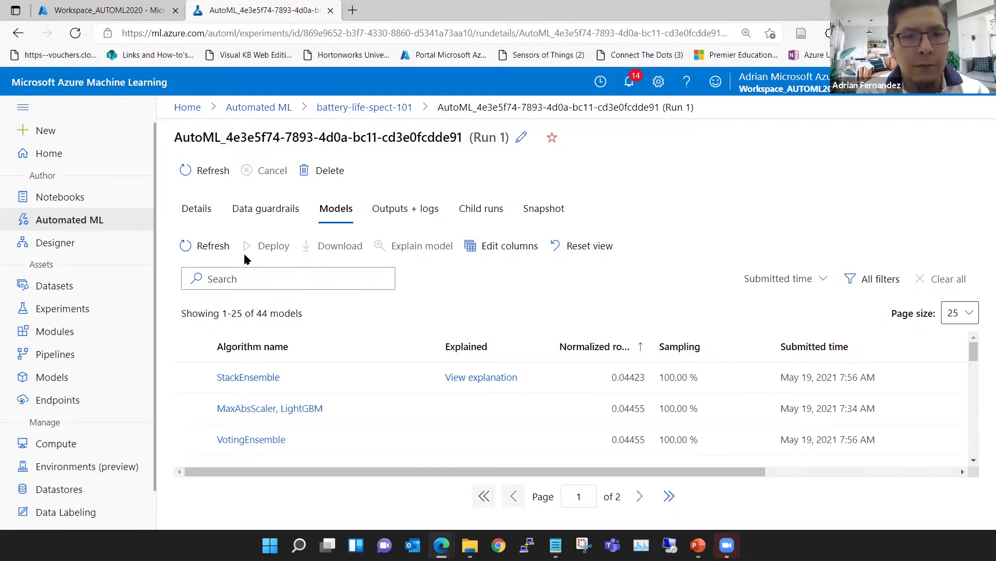
click(191, 378)
click(335, 246)
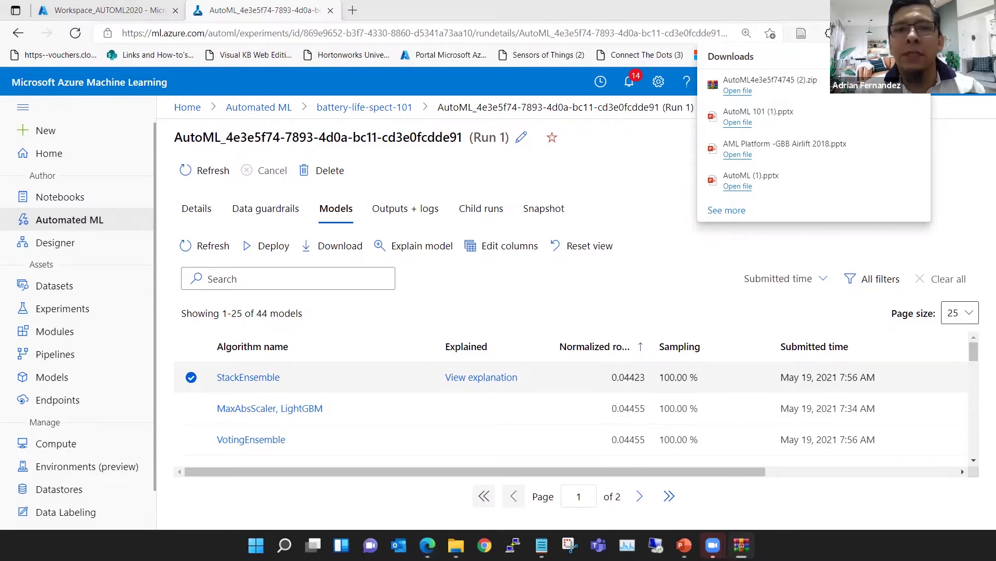
Inspect the model.pkl and scoring_file_v_1_0_0.py entries in the downloaded model archive.
click(184, 178)
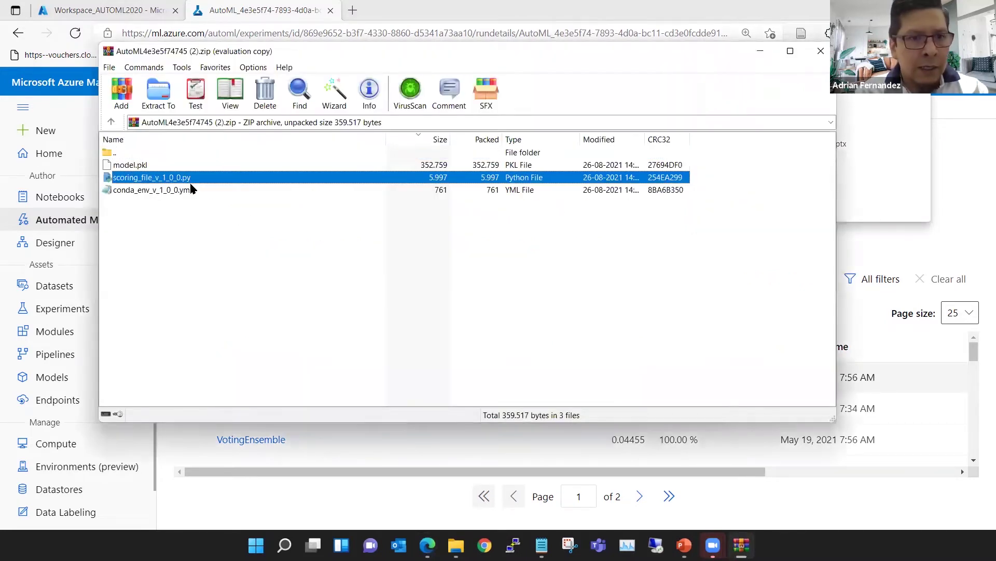
click(162, 164)
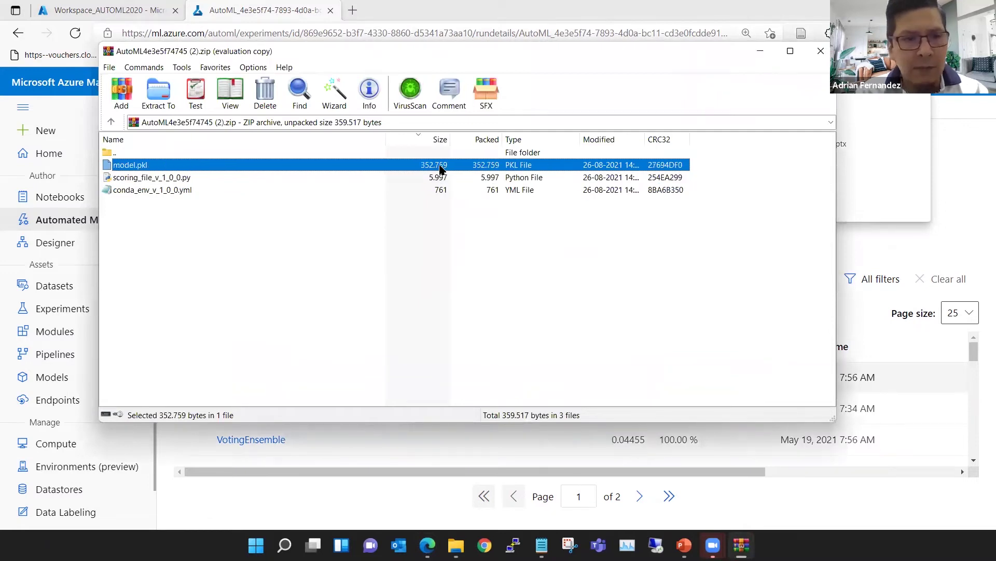
click(194, 177)
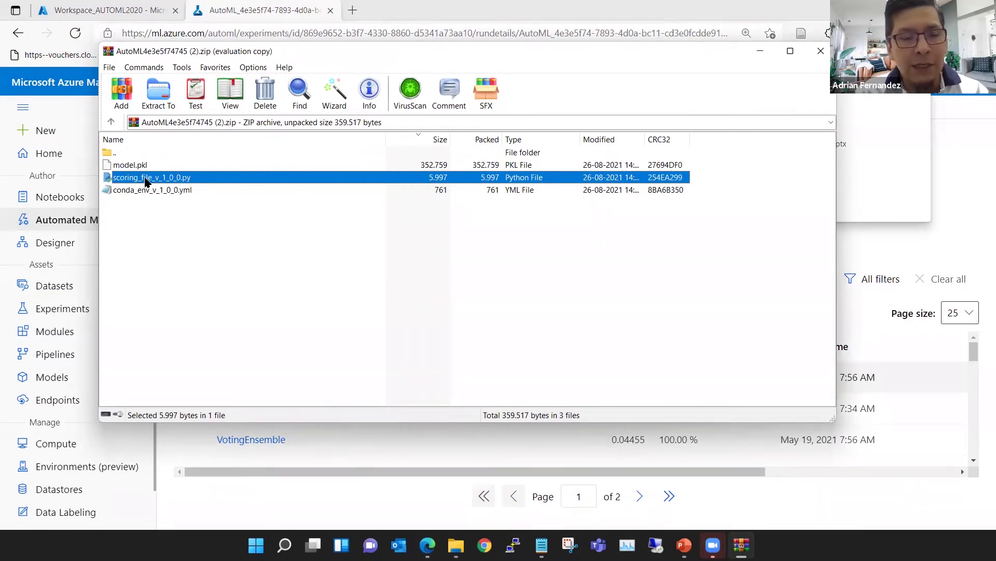
Open conda_env_v_1_0_0.yml from the downloaded archive in Notepad.
click(170, 191)
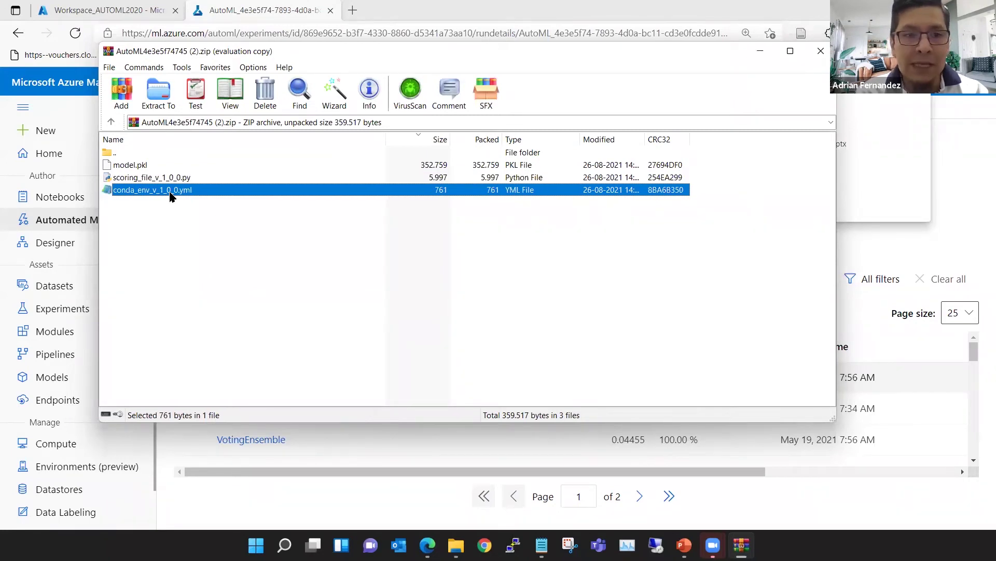
right_click(170, 192)
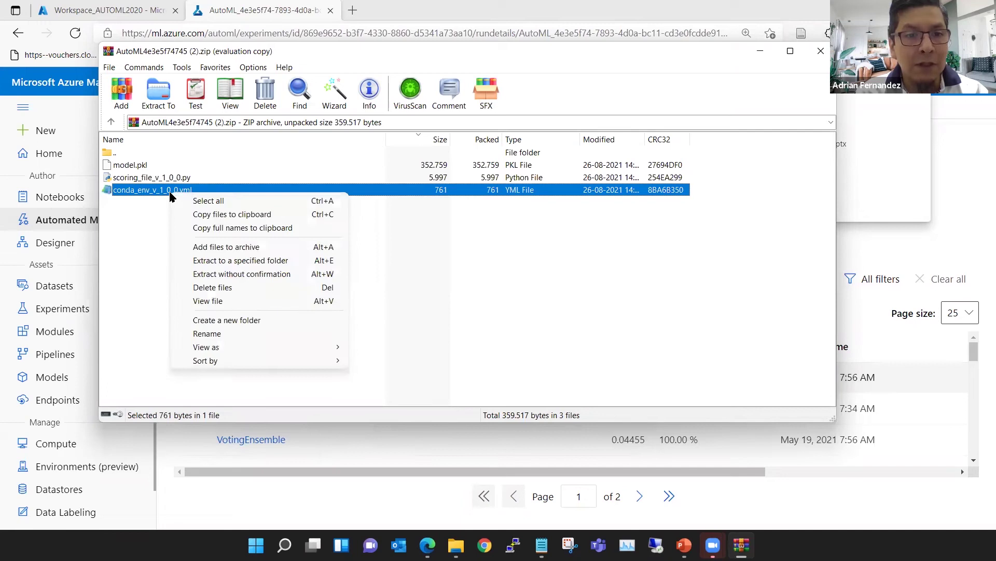
click(213, 213)
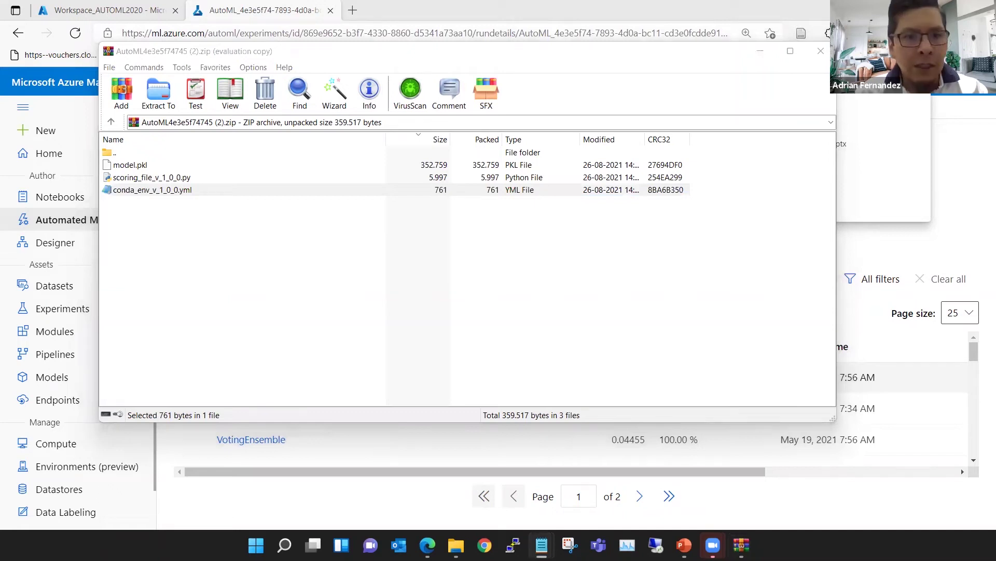
key(Return)
Review the Conda file's package dependencies, channels, environment name and Python version, then close the file.
scroll(680, 268, down, 2)
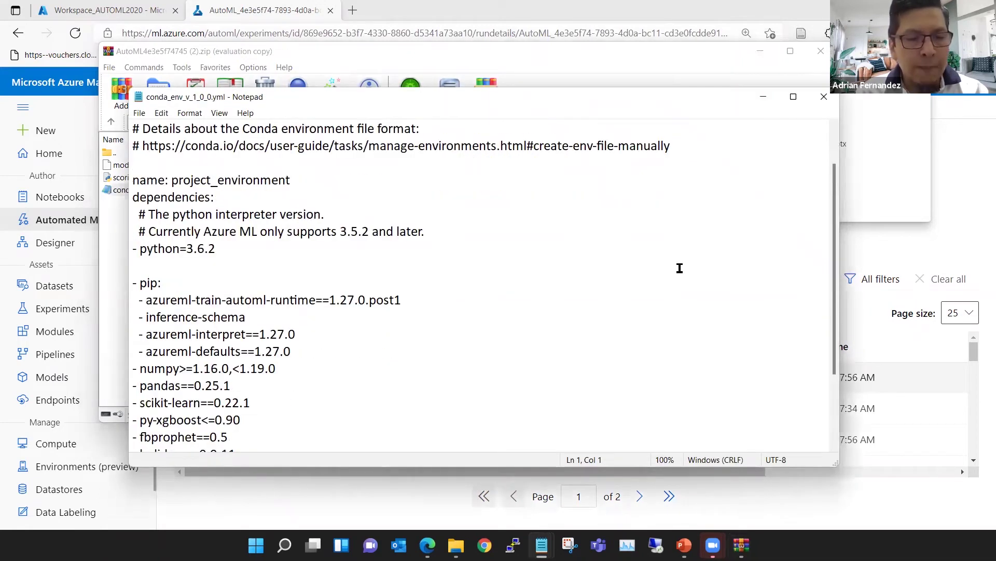
scroll(680, 268, up, 1)
scroll(680, 268, down, 2)
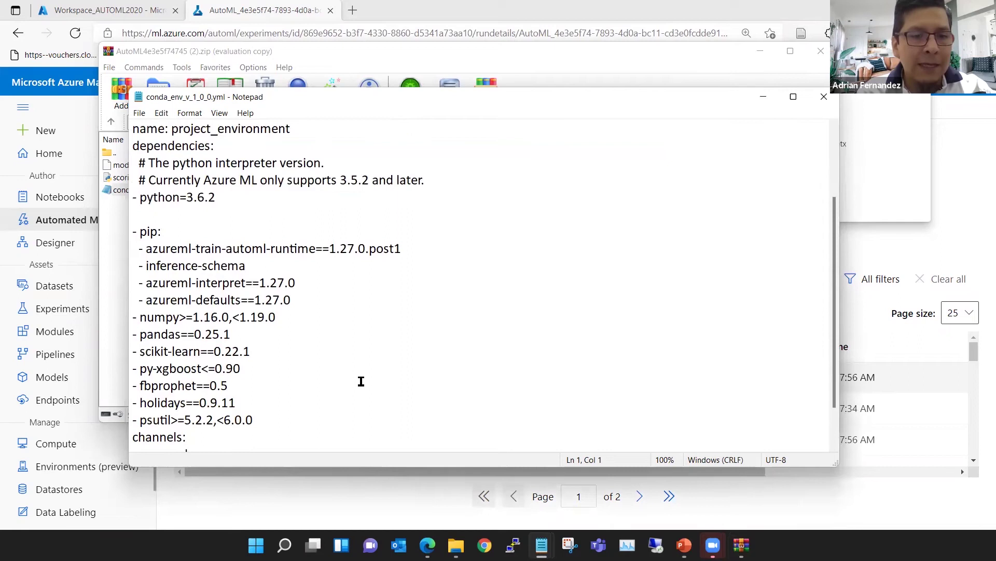
scroll(362, 381, down, 1)
drag(227, 418, 135, 197)
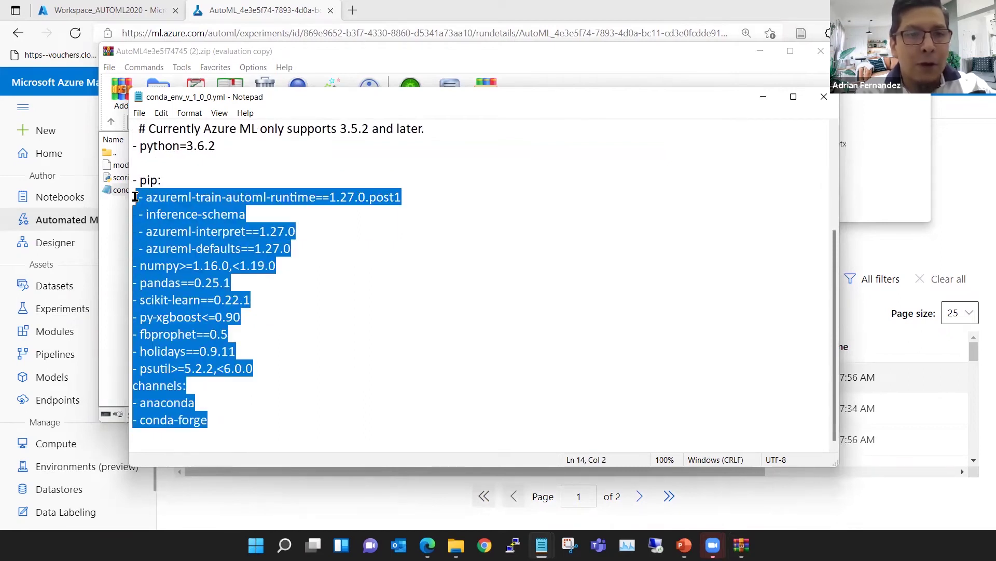
scroll(404, 309, up, 3)
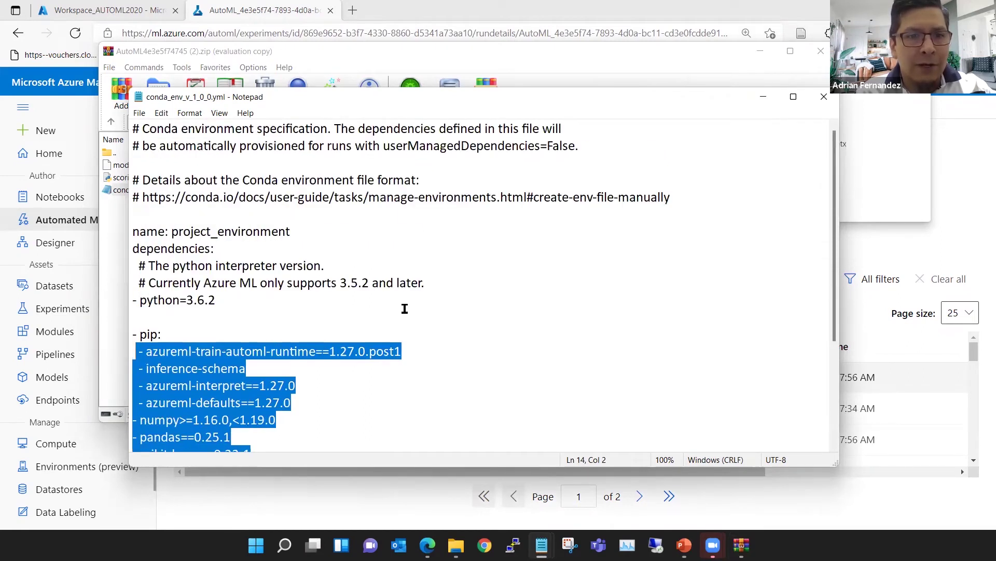
drag(255, 310, 138, 231)
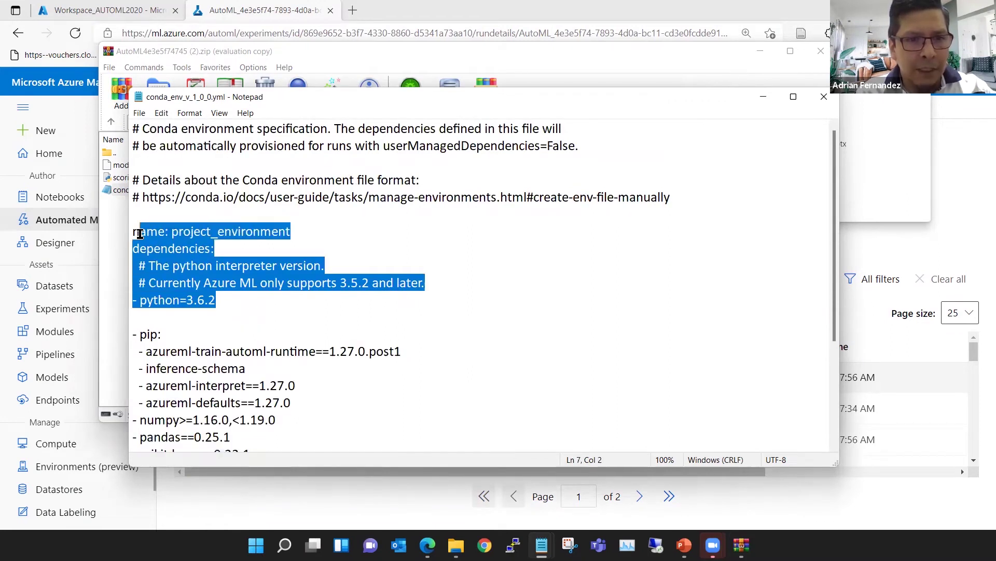
click(823, 97)
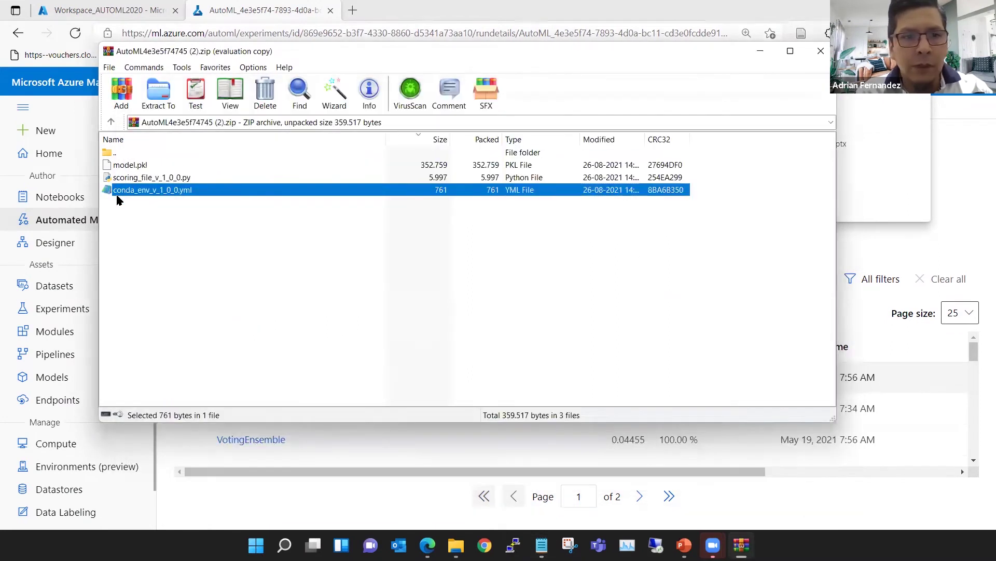
Look again at the scoring script and model.pkl entries, then close the archive and the browser's downloads list.
click(163, 180)
click(143, 168)
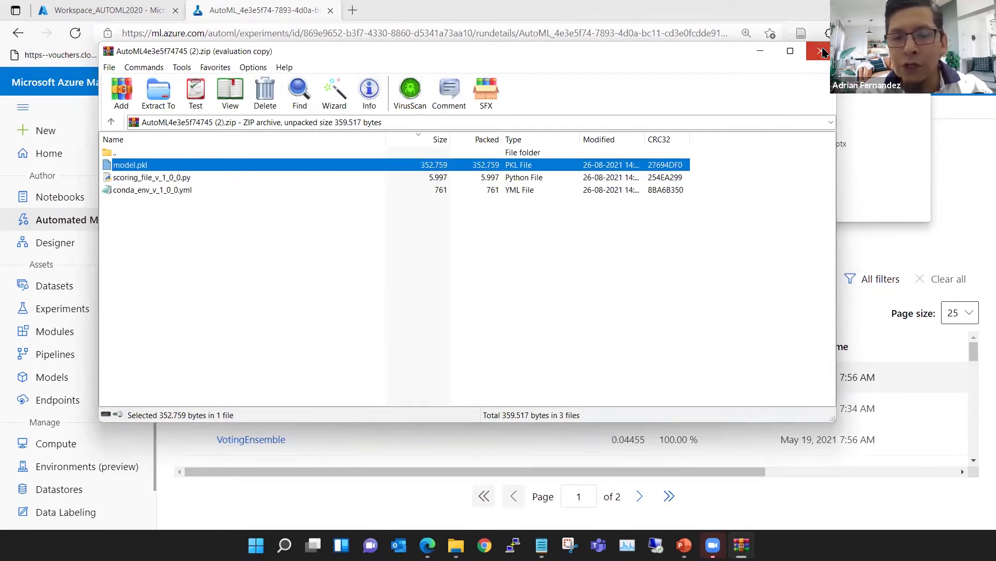
key(Escape)
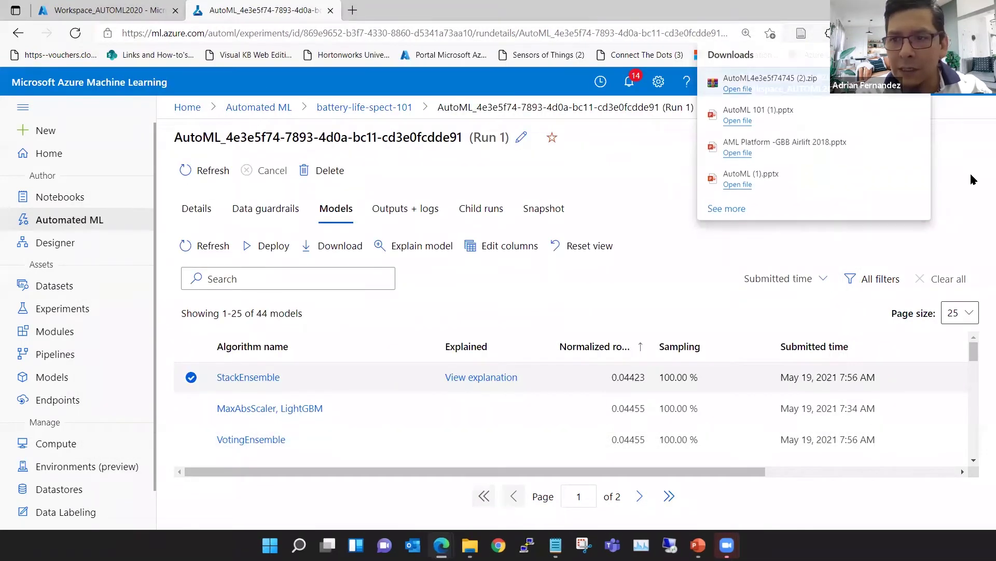
click(970, 172)
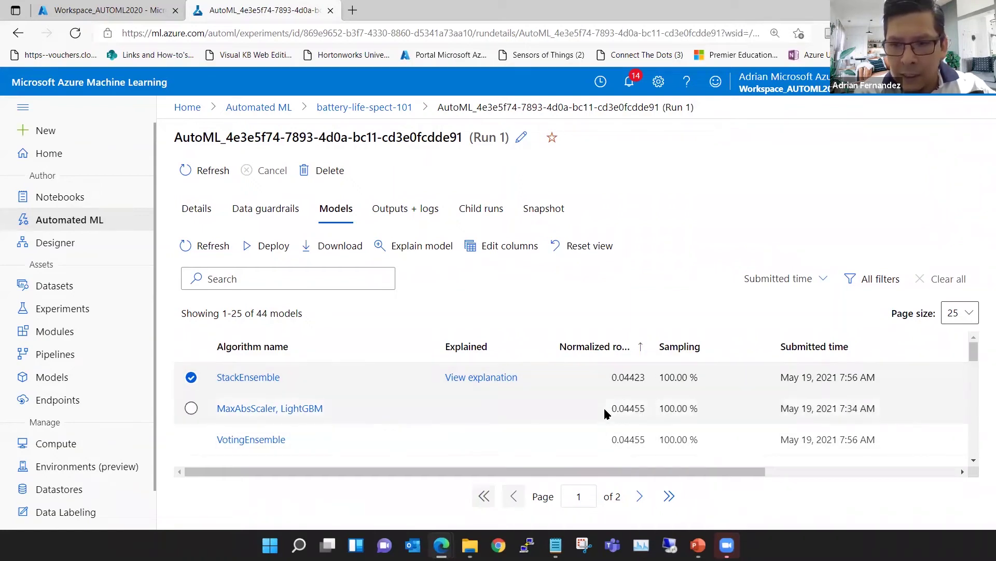
View the run's data guardrails, then return to its details and review the properties and best model summary.
click(260, 215)
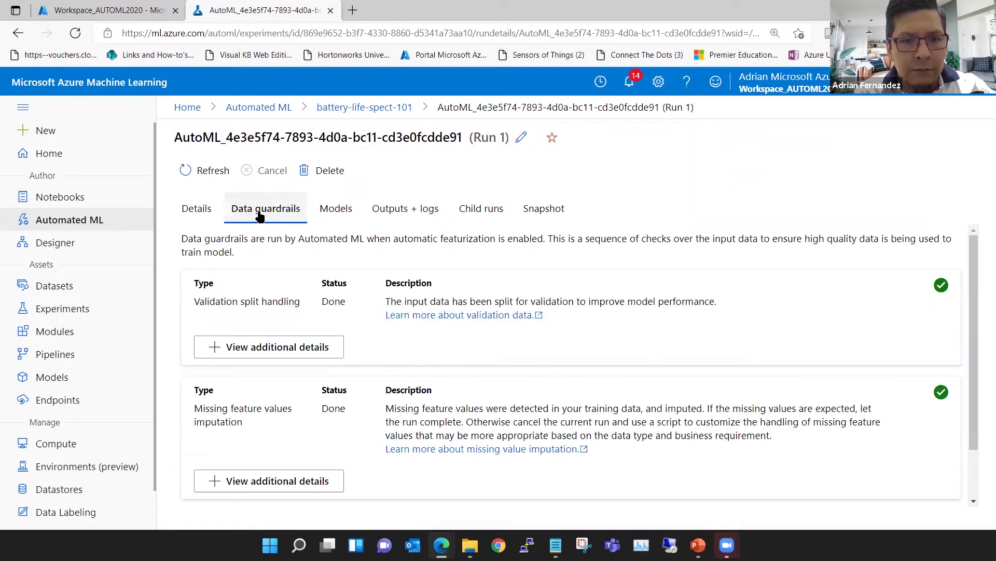
click(202, 214)
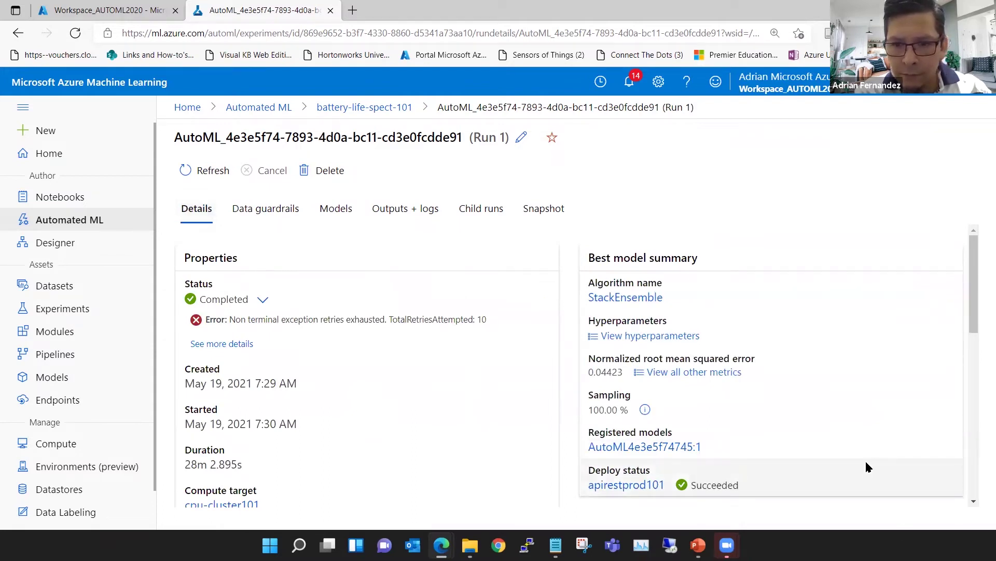
scroll(865, 459, down, 1)
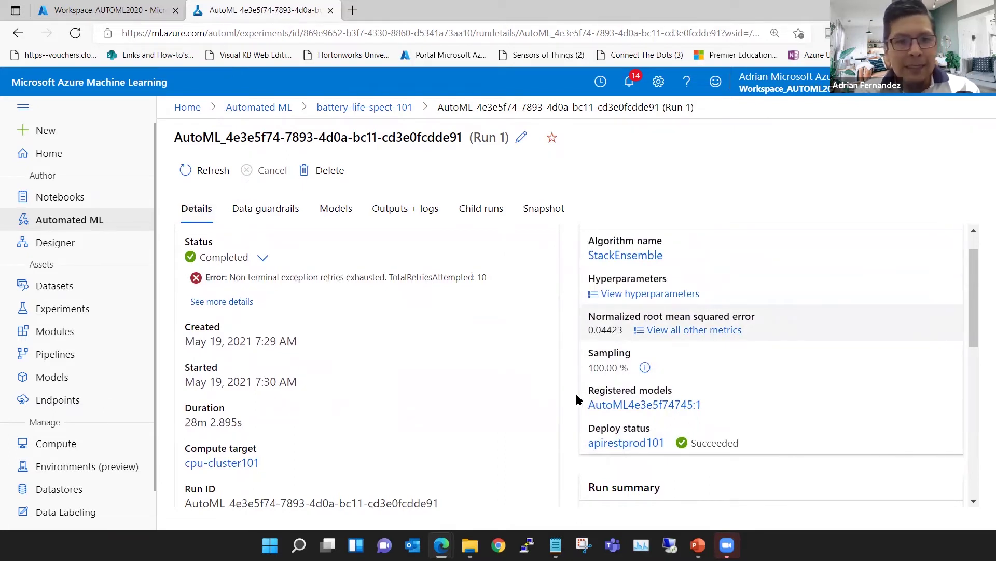
scroll(571, 400, up, 1)
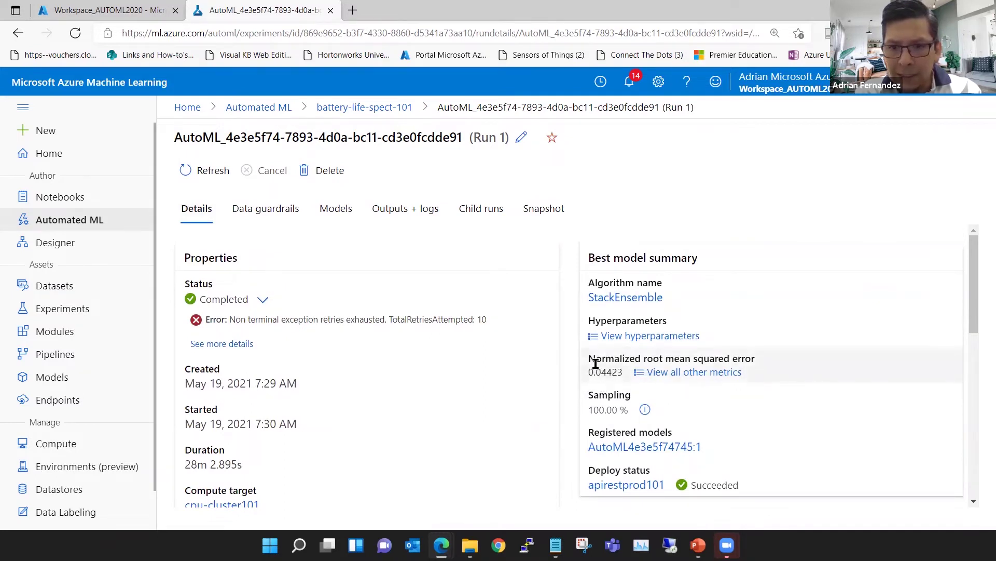
Examine the normalized root mean squared error and its value in the best model summary.
double_click(646, 359)
drag(694, 358, 752, 358)
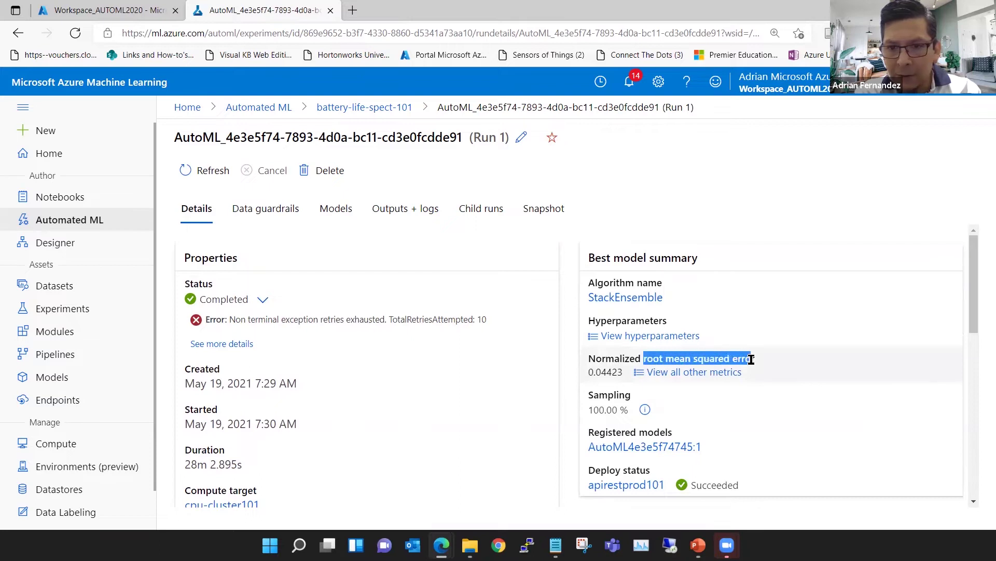
drag(588, 371, 609, 372)
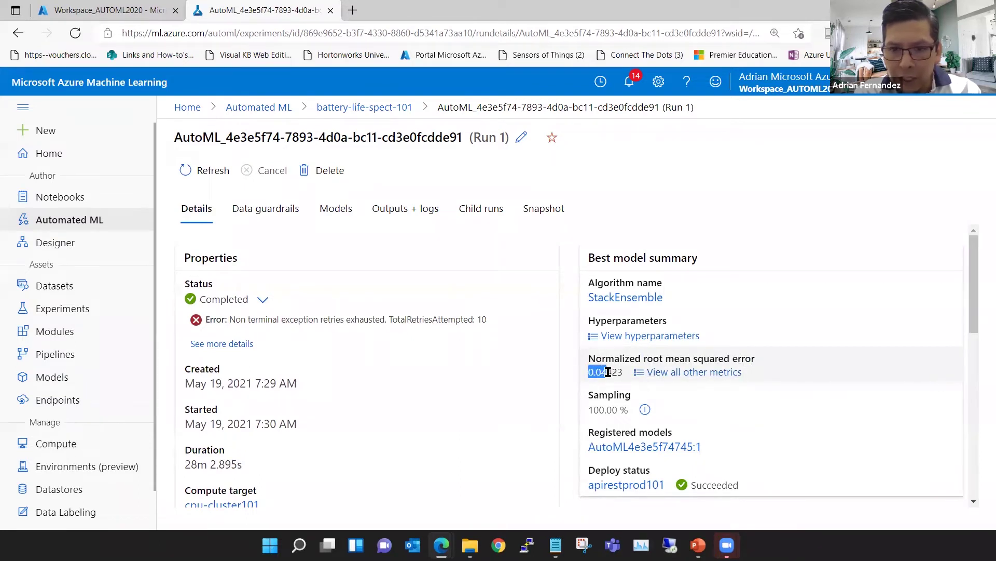
click(605, 373)
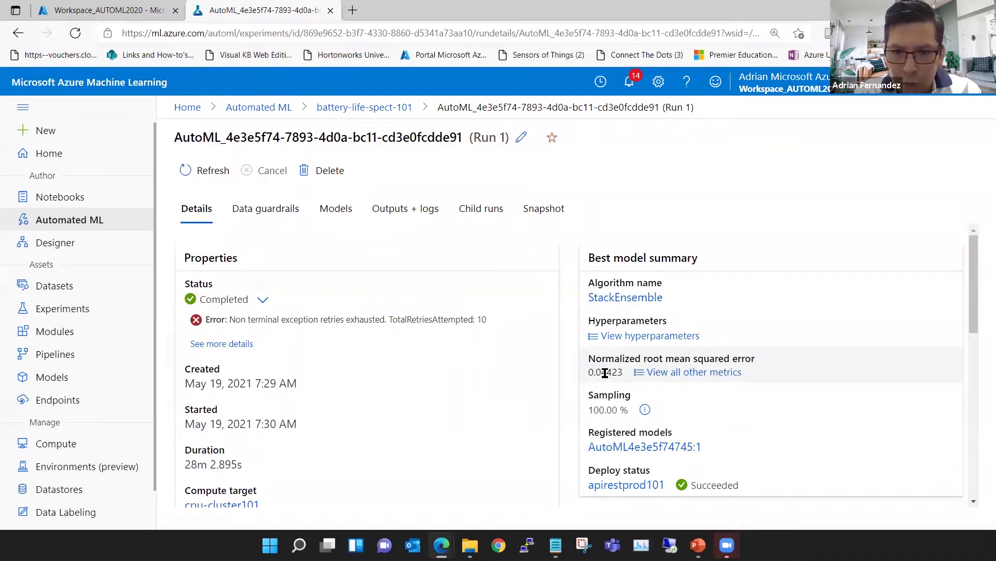
mouse_move(596, 372)
mouse_down()
mouse_move(610, 374)
mouse_move(590, 373)
mouse_up()
click(611, 374)
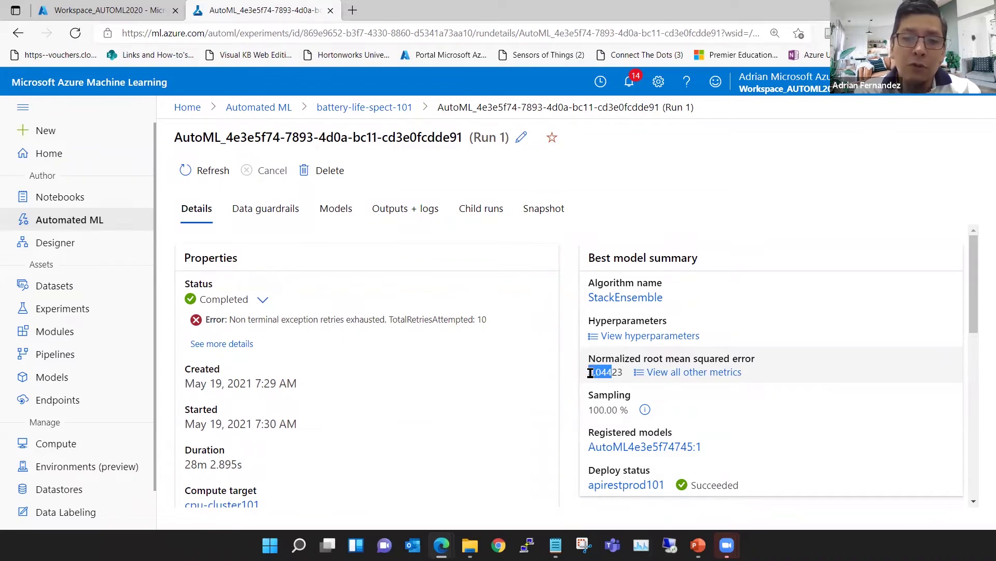
Open all other metrics of the best model and examine the root mean squared error among them.
click(677, 373)
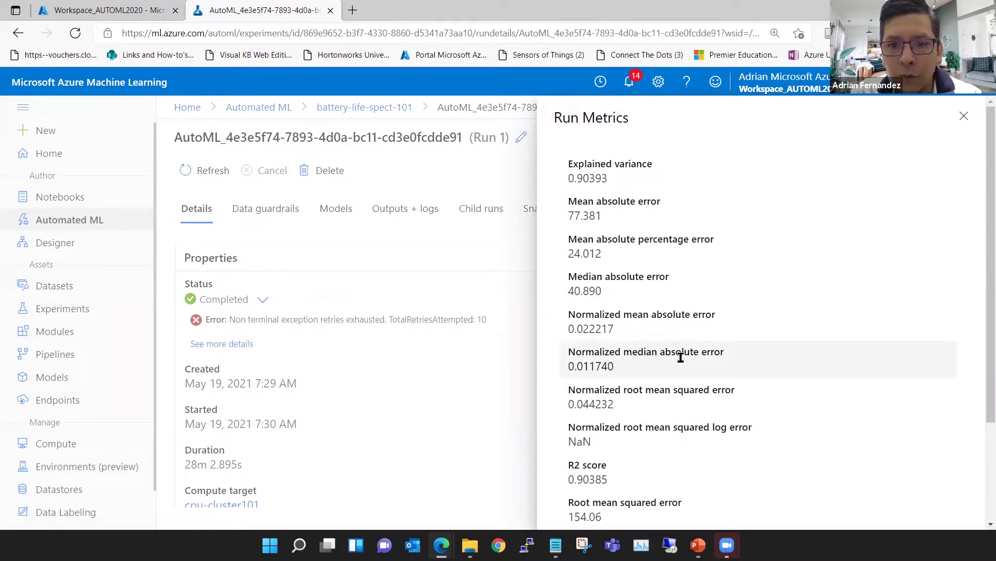
scroll(681, 357, down, 5)
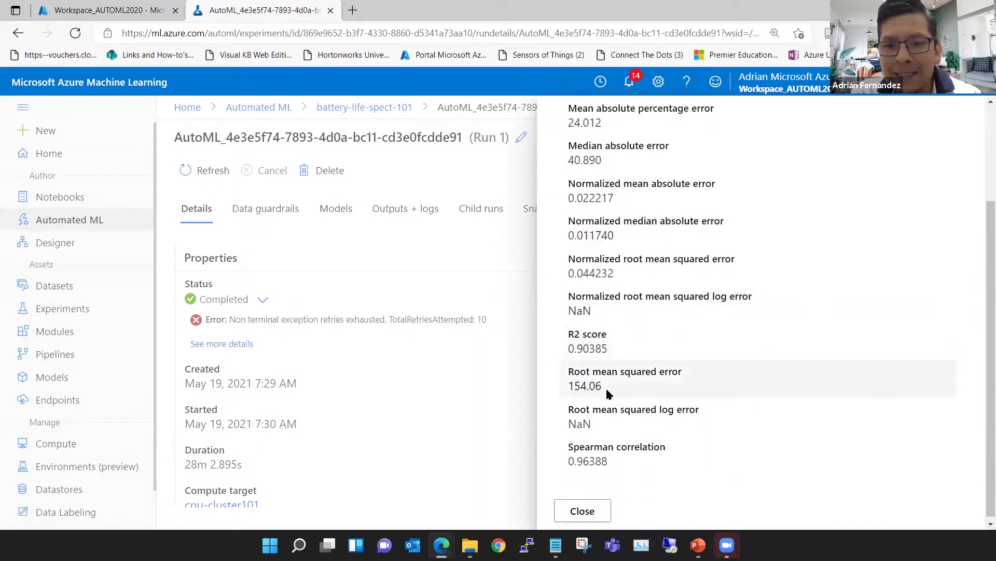
drag(606, 390, 565, 392)
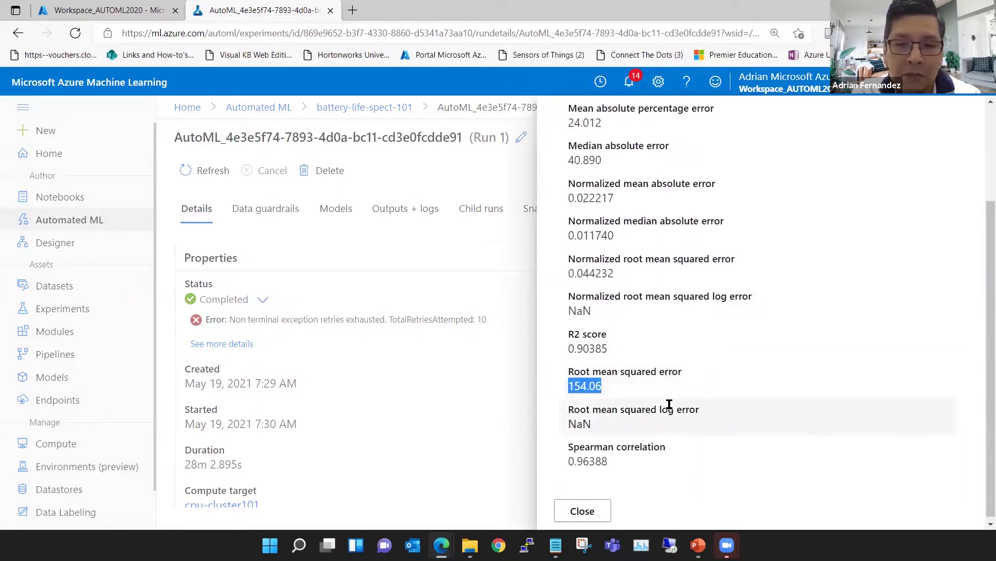
scroll(669, 405, up, 1)
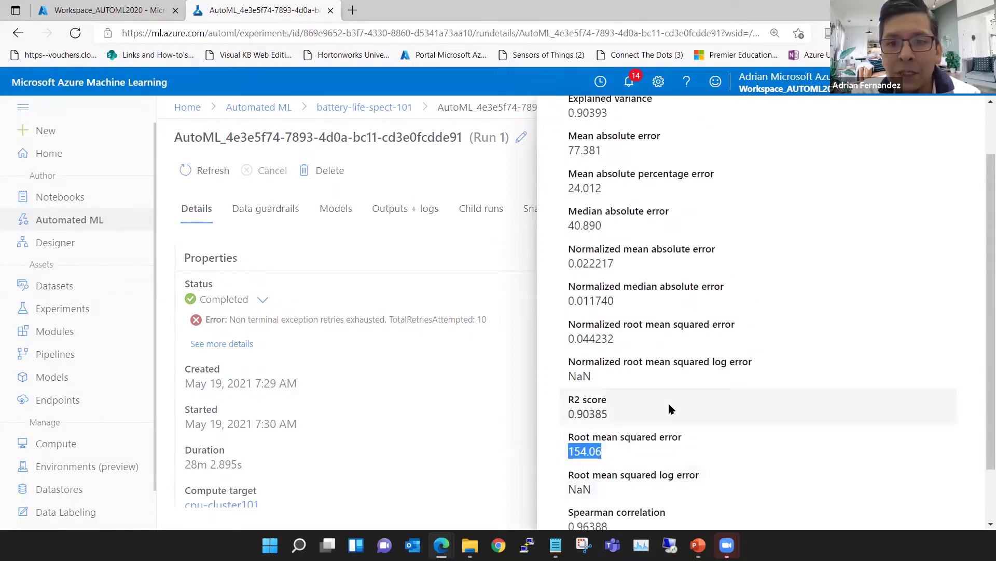
scroll(669, 409, up, 1)
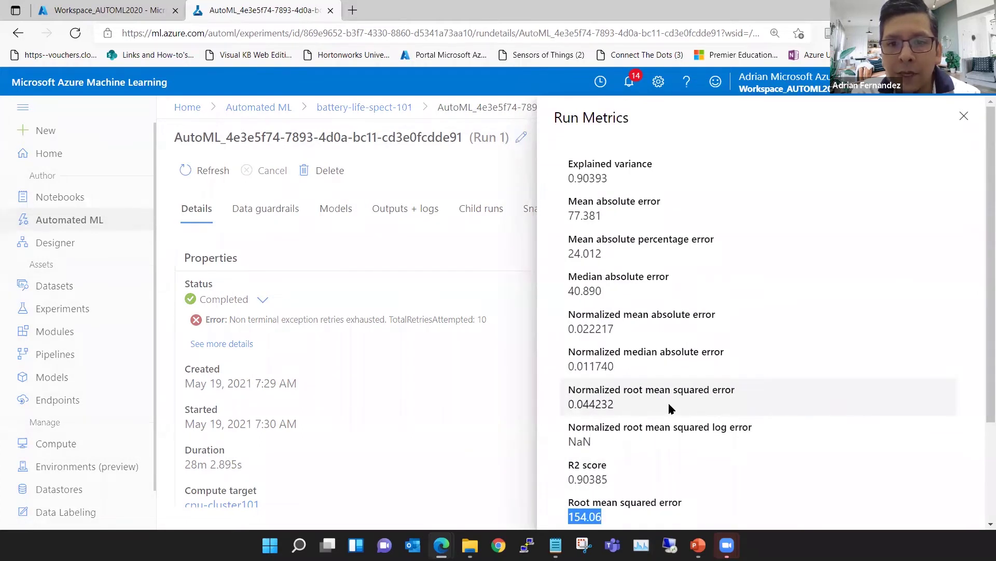
Examine the normalized root mean squared error in the run metrics, look over the remaining metrics, and close them.
click(575, 318)
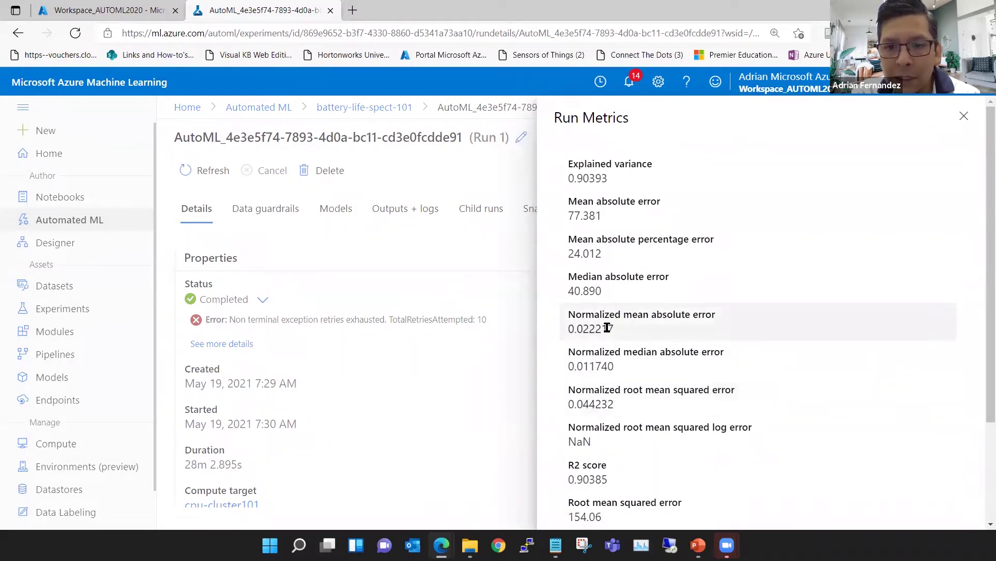
drag(617, 403, 567, 392)
click(622, 403)
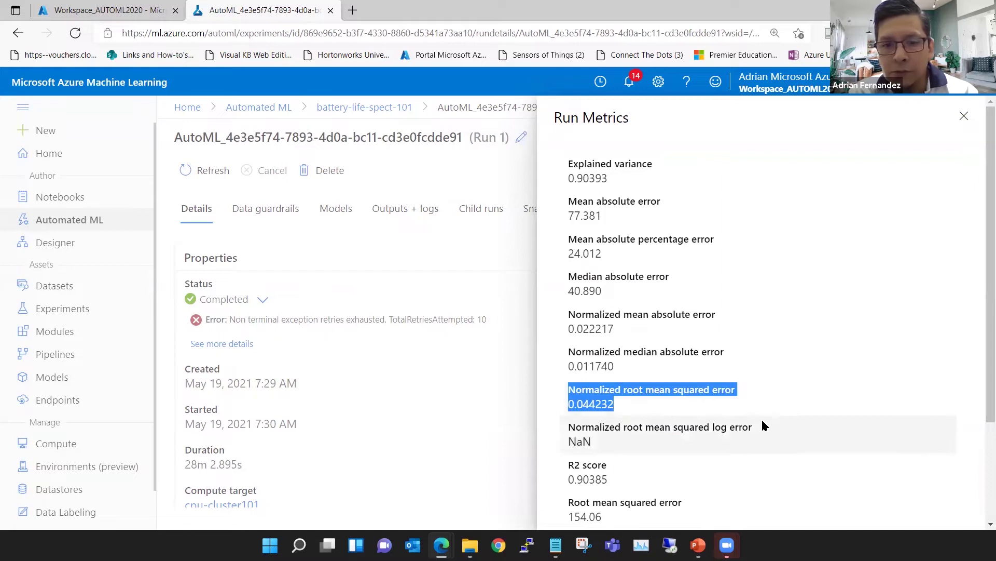
scroll(763, 423, down, 3)
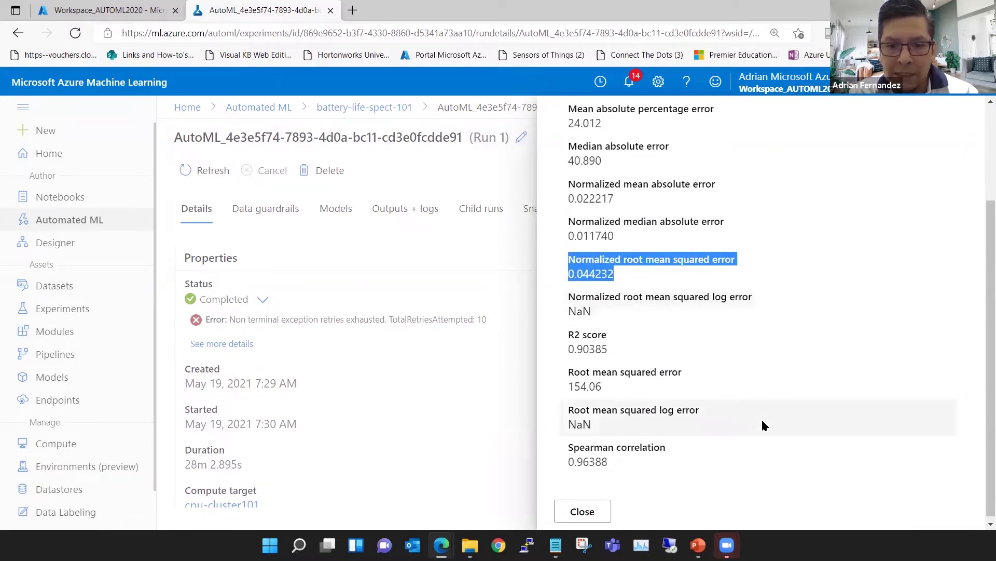
scroll(762, 424, up, 3)
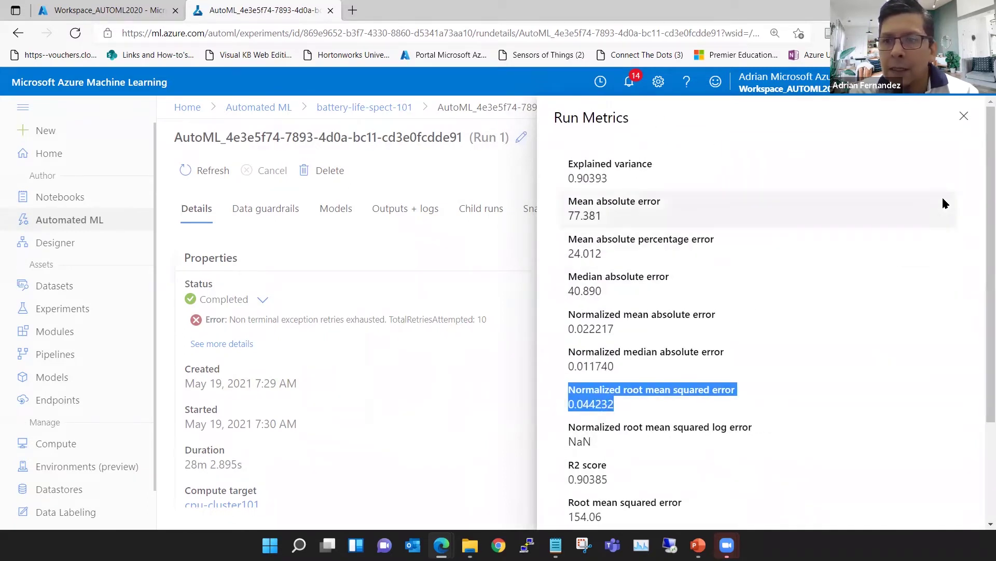
key(Escape)
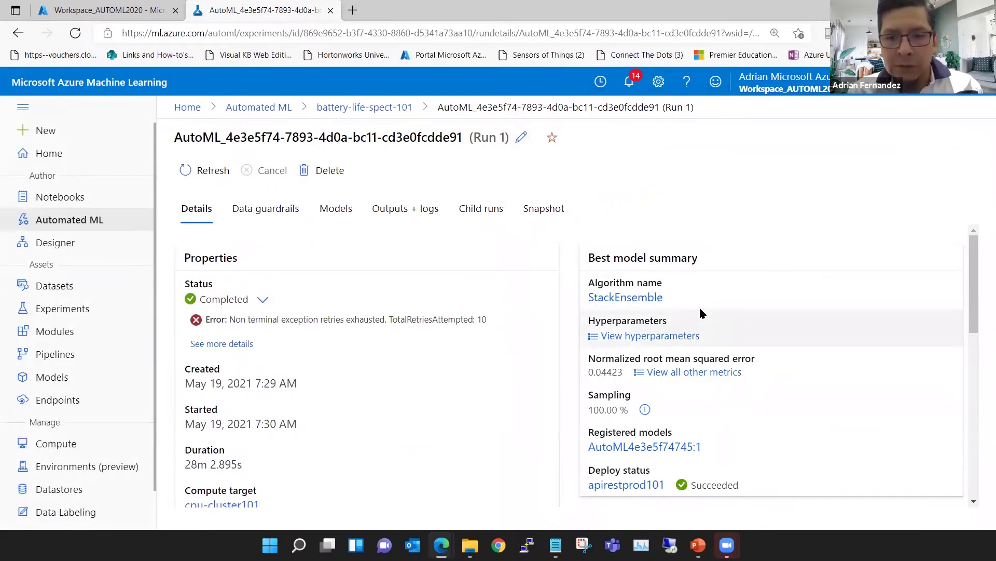
Select the StackEnsemble model in the run's models list, view its Explain model options, and cancel without creating an explanation.
scroll(781, 460, down, 1)
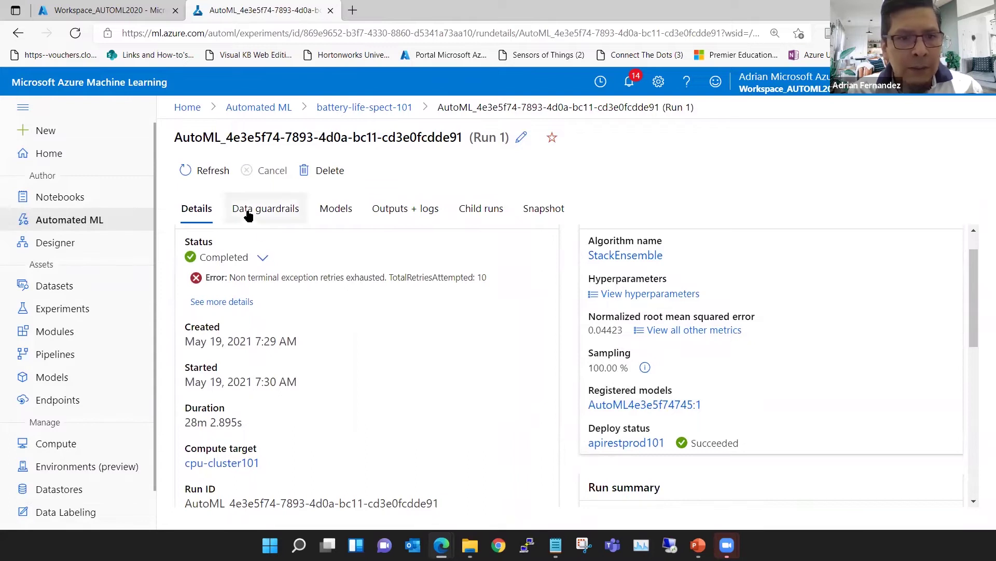
click(347, 219)
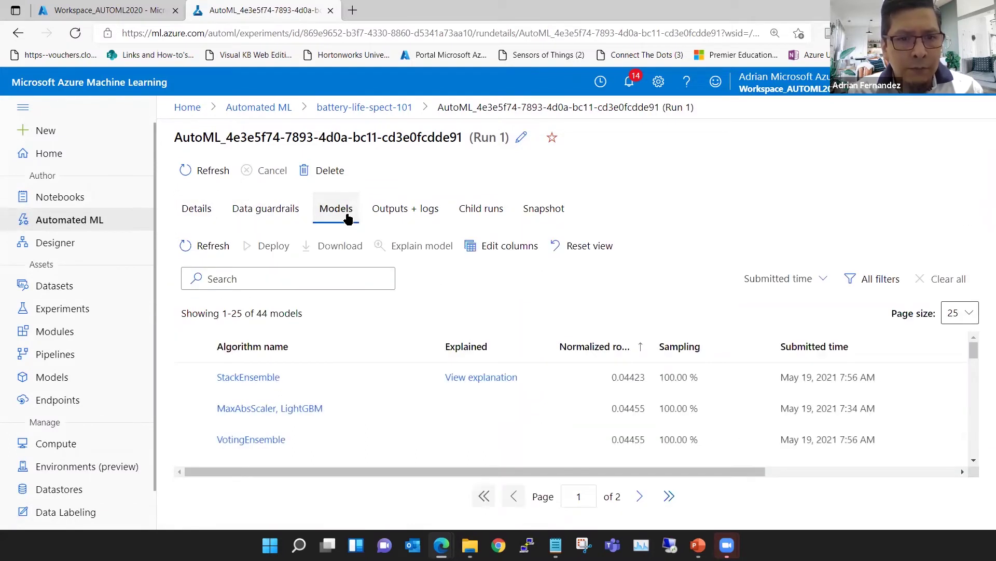
click(190, 377)
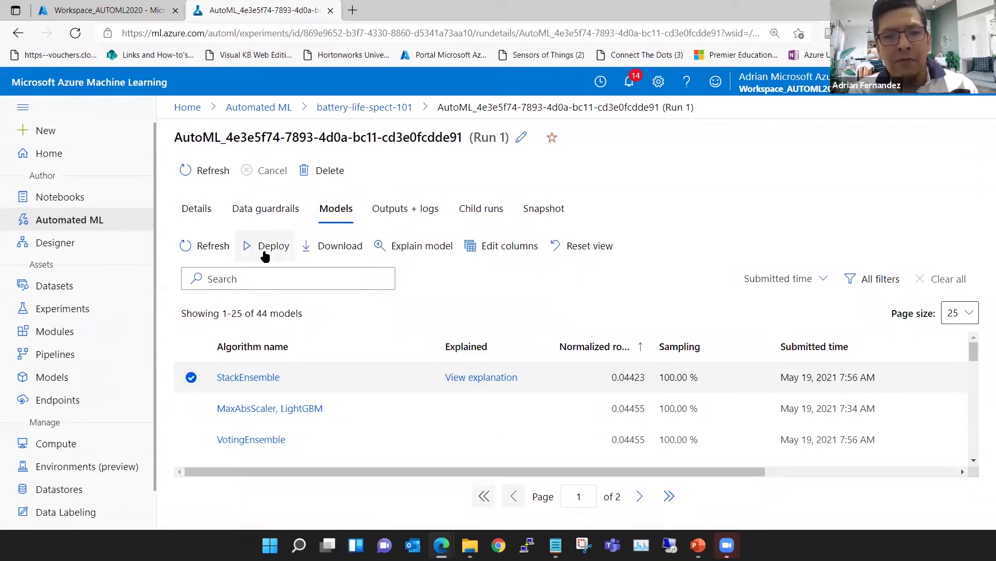
click(417, 249)
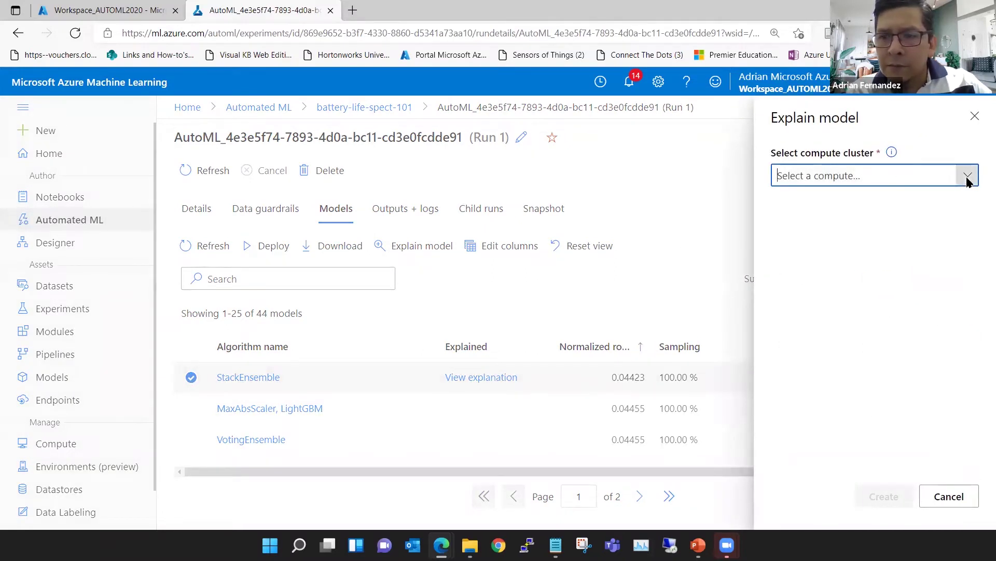
click(947, 496)
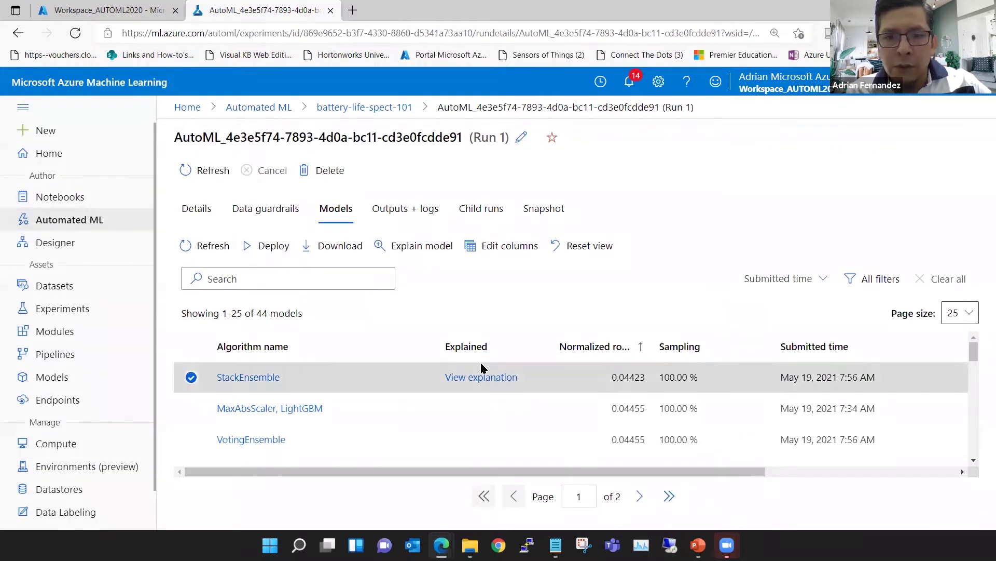
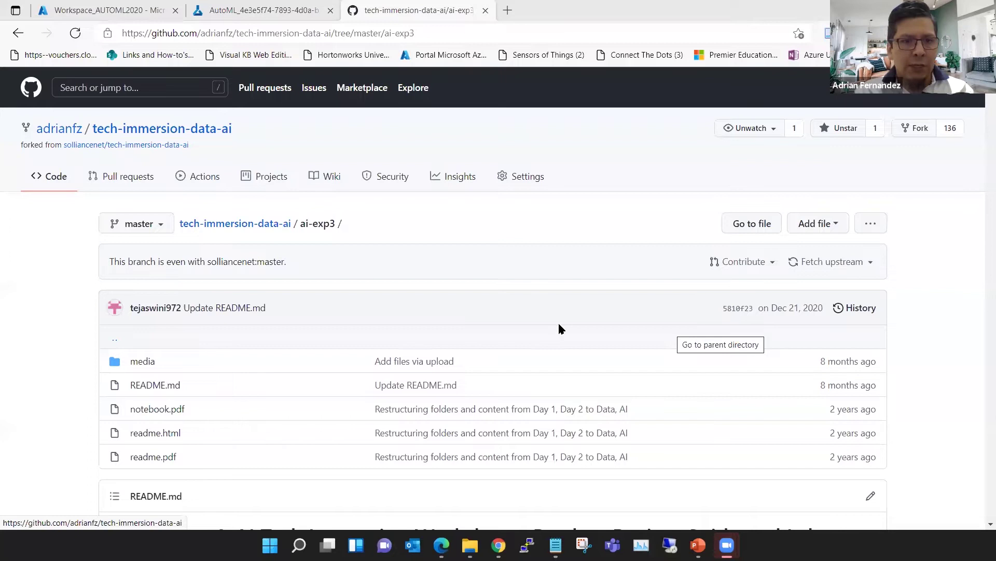
On GitHub, go to the root of the tech-immersion-data-ai repository and look through its lab folders.
click(283, 224)
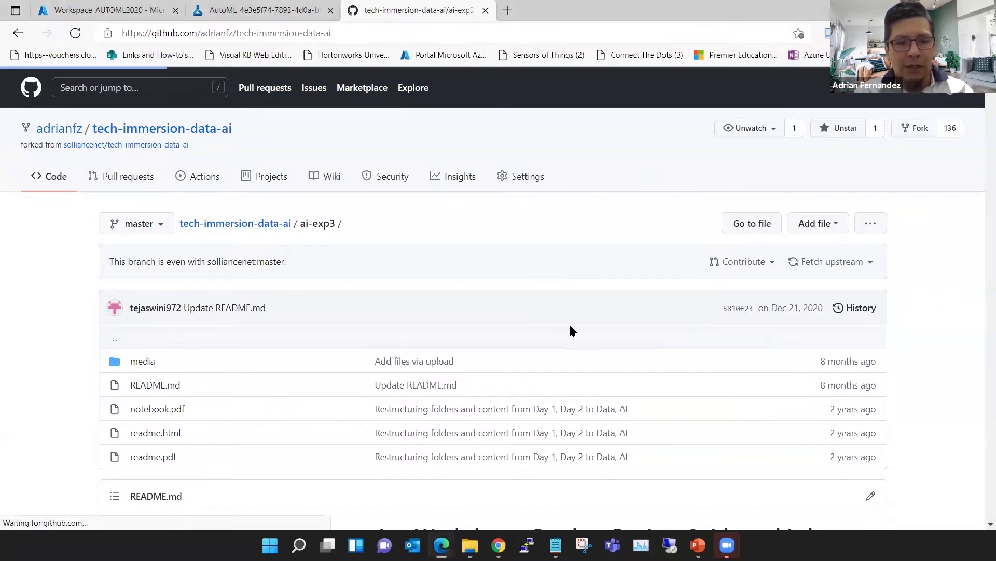
scroll(569, 330, down, 1)
scroll(571, 327, down, 3)
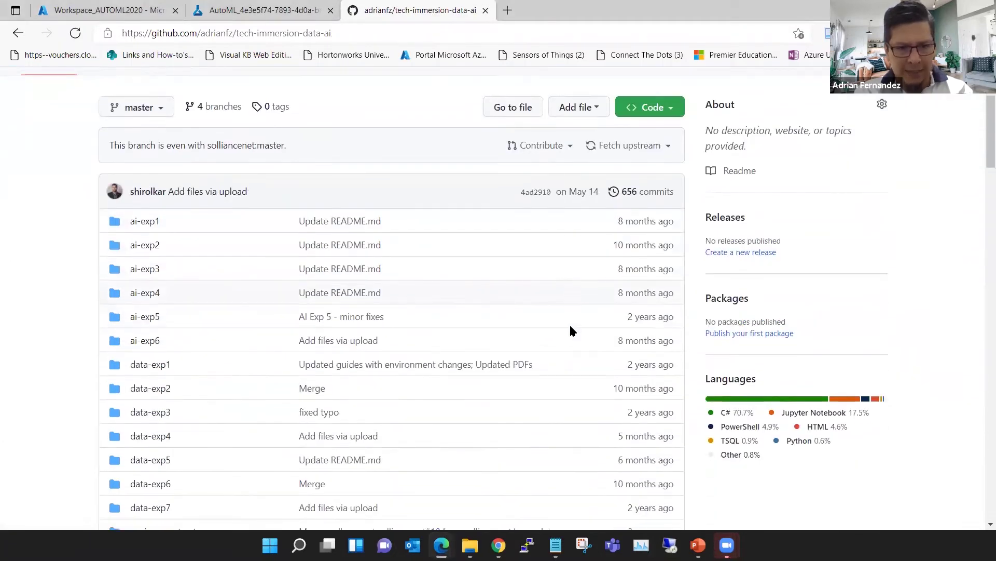
scroll(571, 331, down, 1)
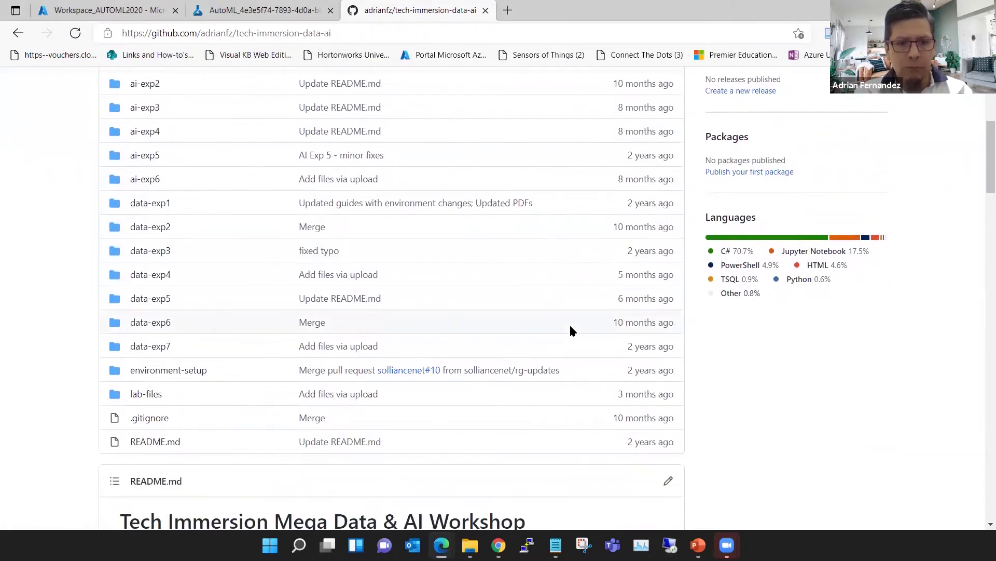
scroll(571, 330, down, 1)
scroll(571, 330, up, 3)
scroll(570, 331, up, 4)
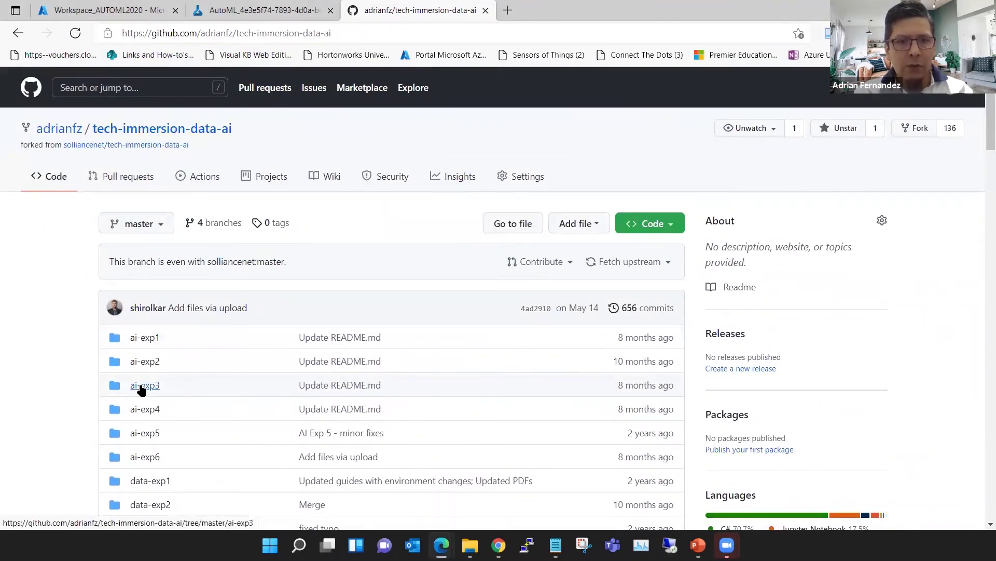
Open the ai-exp3 folder and review the README's Automated Machine Learning title and list of exercises.
click(142, 385)
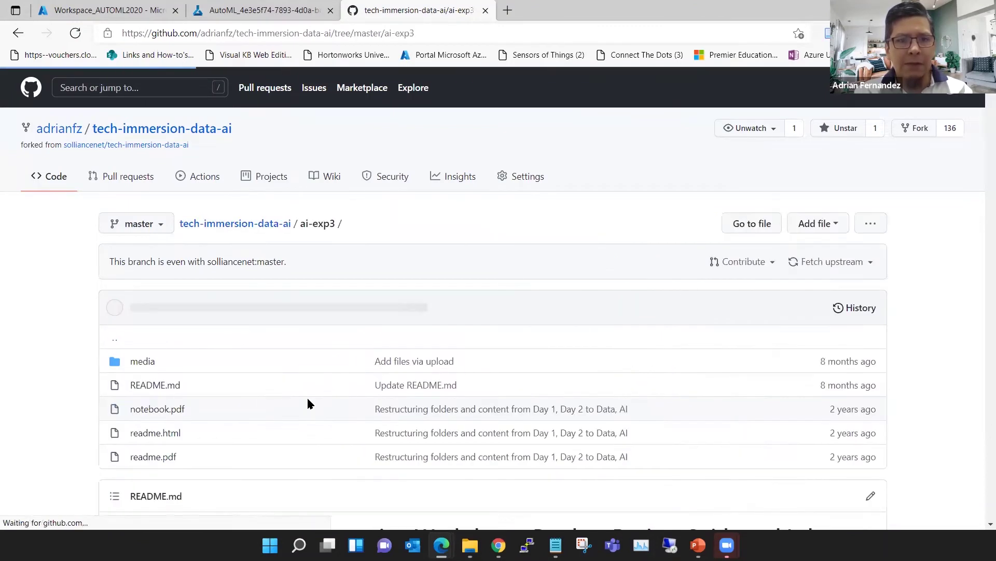
scroll(307, 403, down, 3)
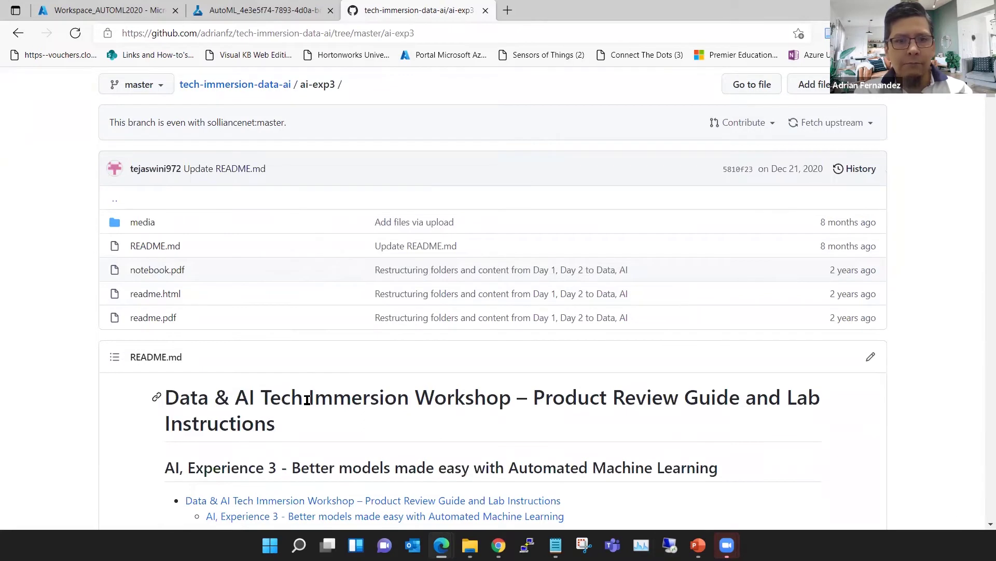
scroll(808, 412, down, 3)
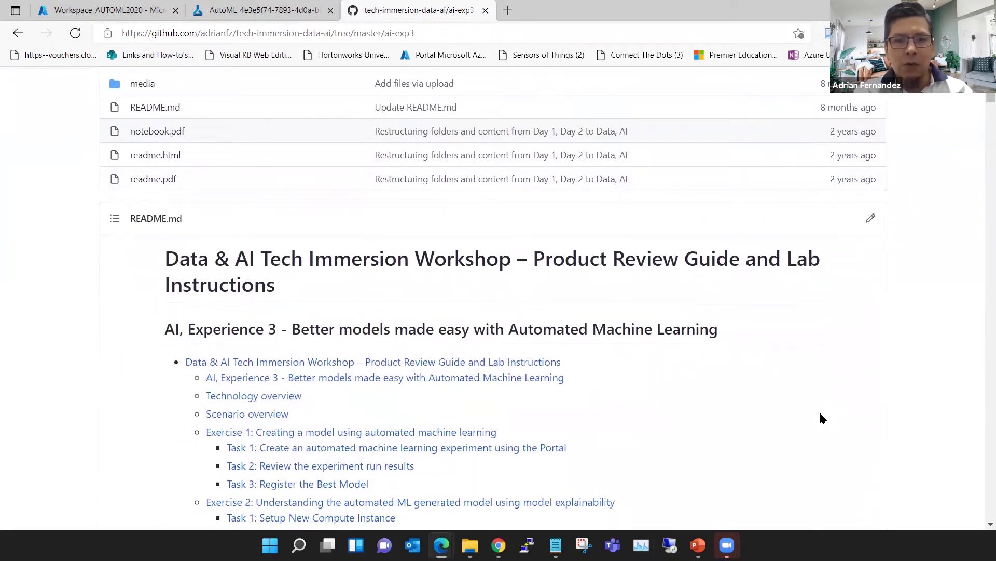
scroll(822, 418, down, 2)
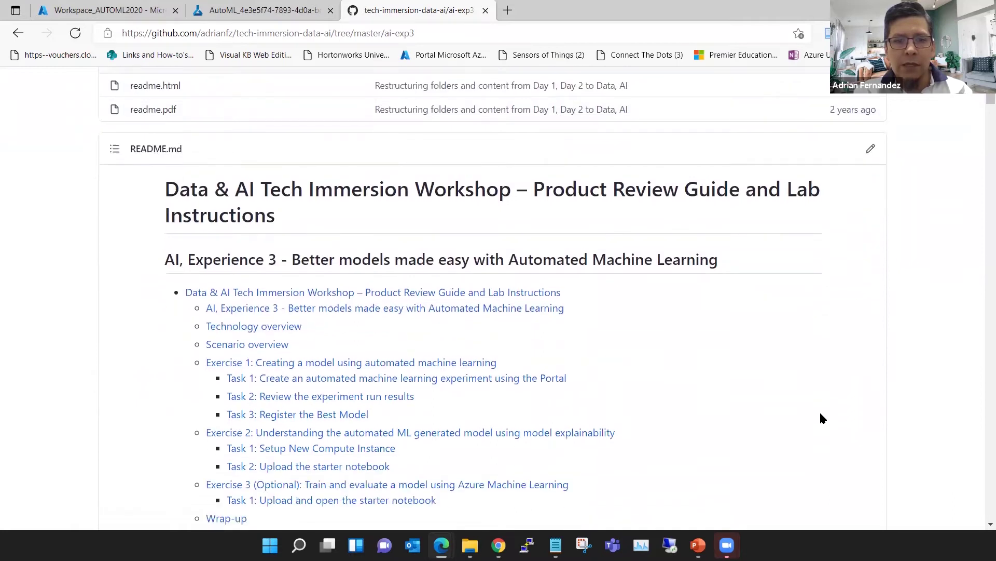
drag(302, 258, 721, 258)
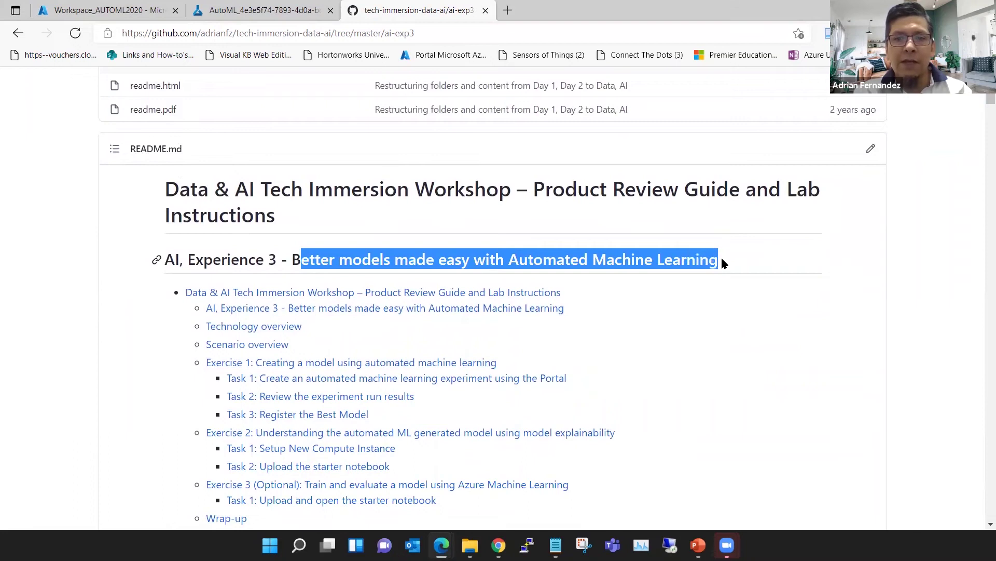
scroll(763, 310, down, 1)
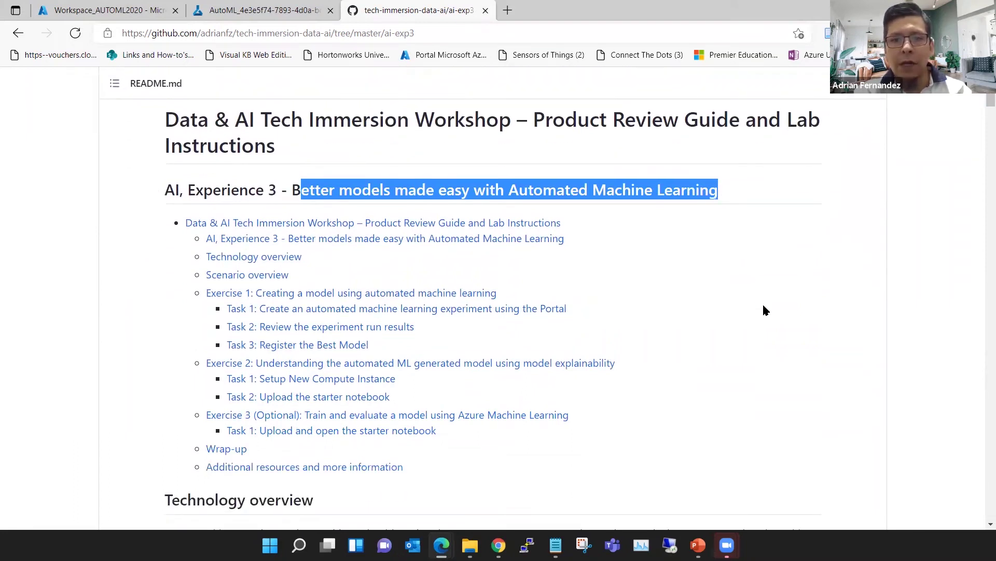
scroll(764, 310, down, 1)
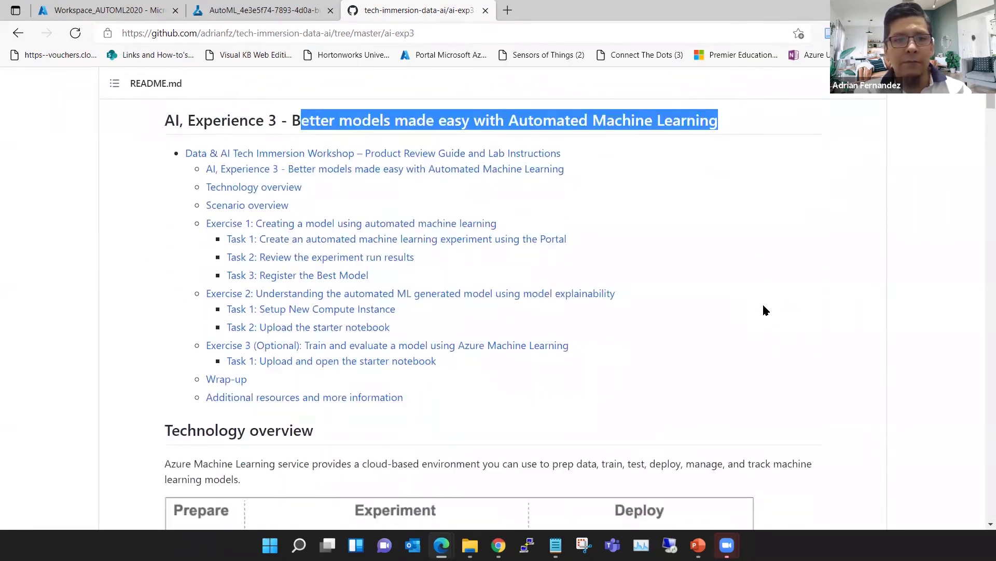
click(768, 304)
scroll(768, 304, up, 1)
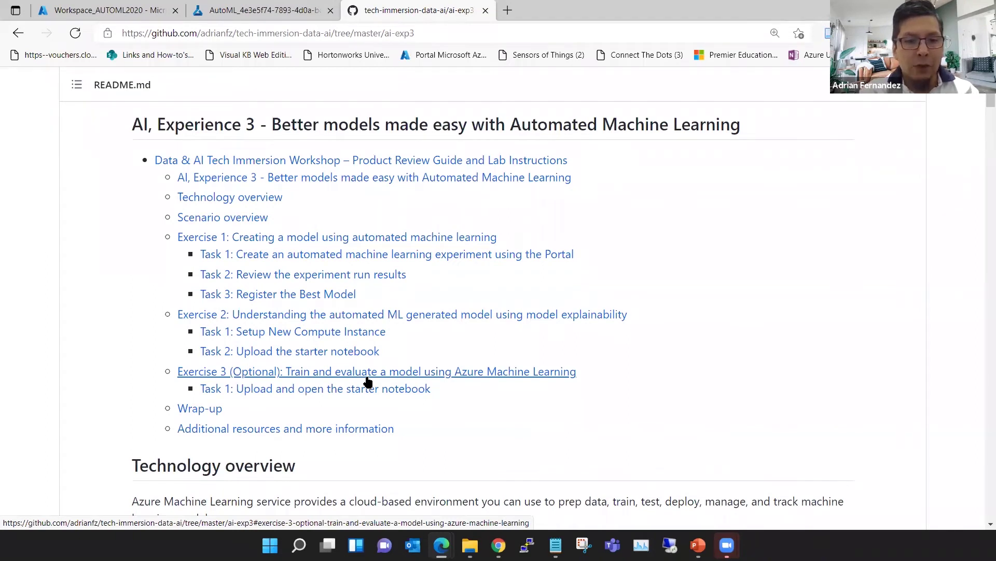
Read the README's Technology overview, including the workflow diagram, and highlight PyTorch among the open-source examples.
scroll(703, 379, down, 5)
scroll(706, 378, down, 1)
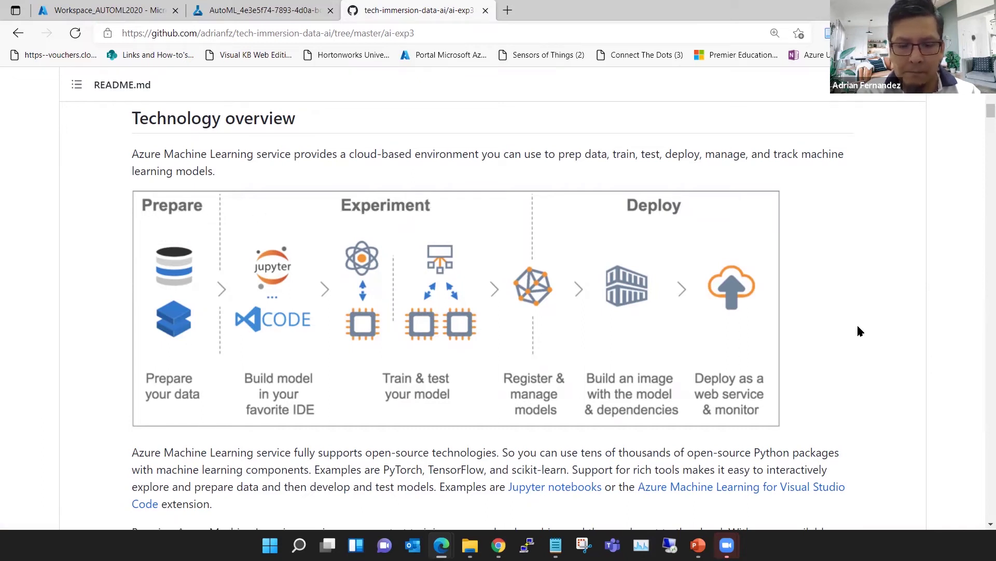
scroll(858, 330, down, 3)
scroll(859, 330, down, 3)
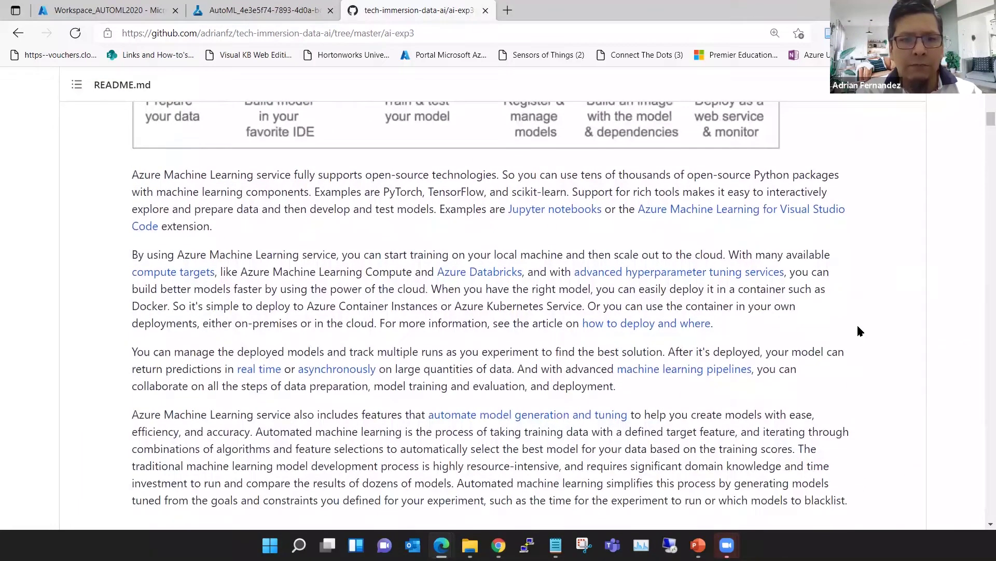
double_click(402, 193)
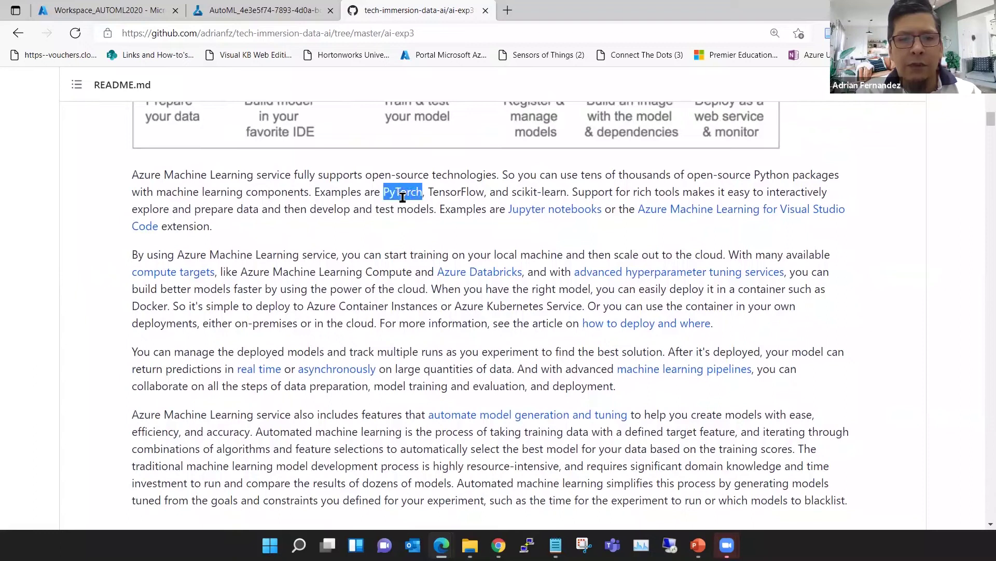
Highlight TensorFlow among the open-source examples and read the rest of the README's Technology overview, including the automated machine learning paragraph.
double_click(448, 193)
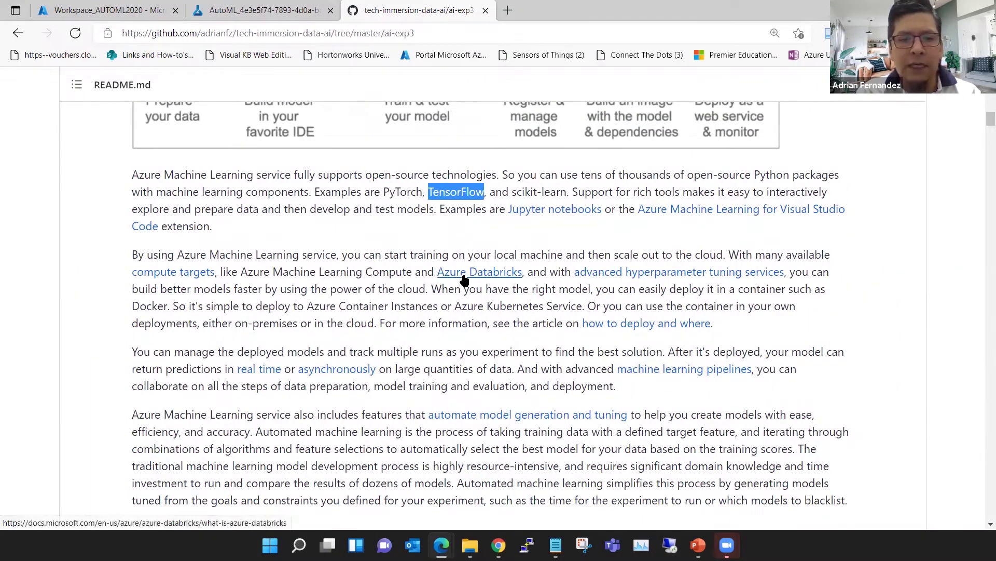
scroll(465, 280, down, 1)
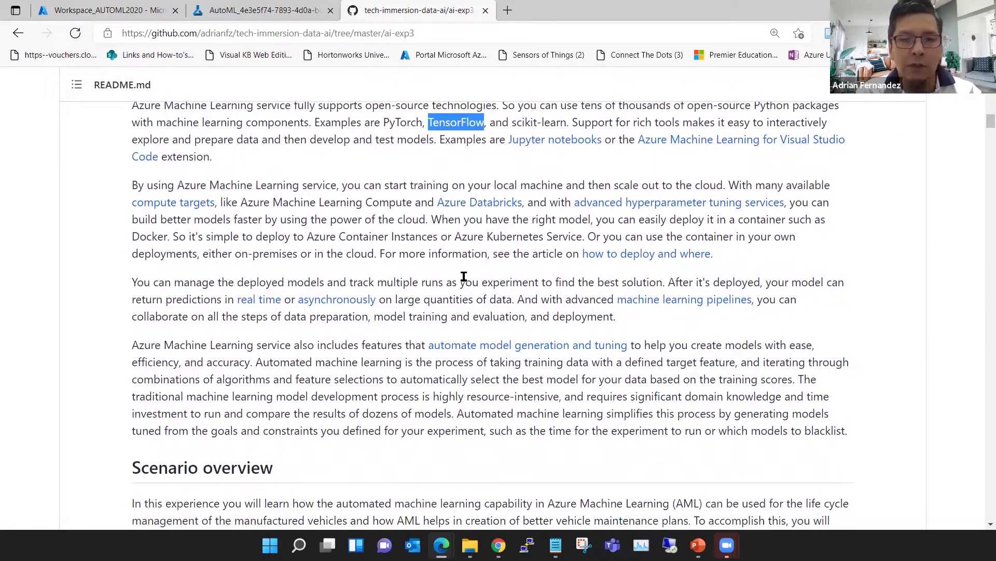
scroll(464, 278, down, 2)
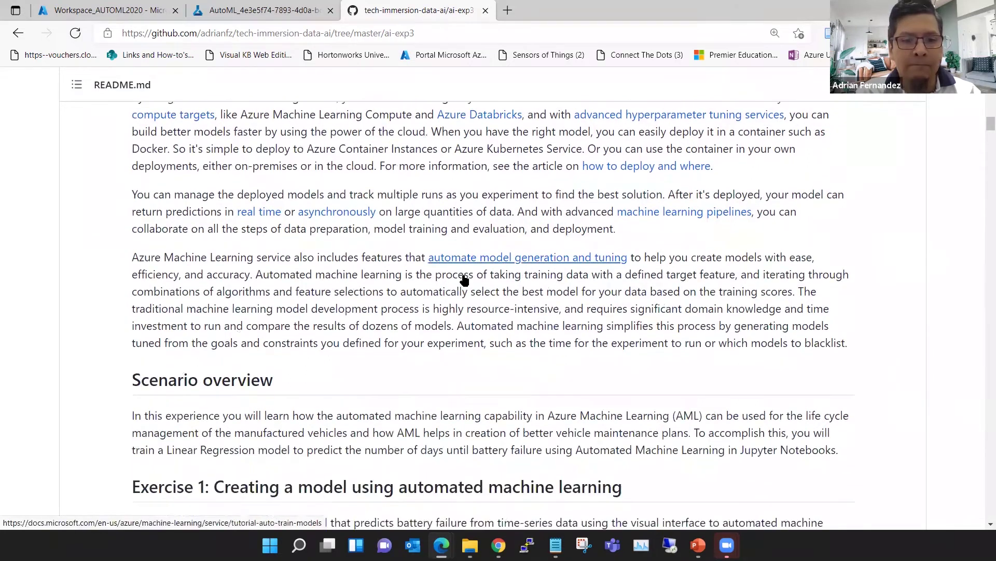
scroll(464, 279, down, 1)
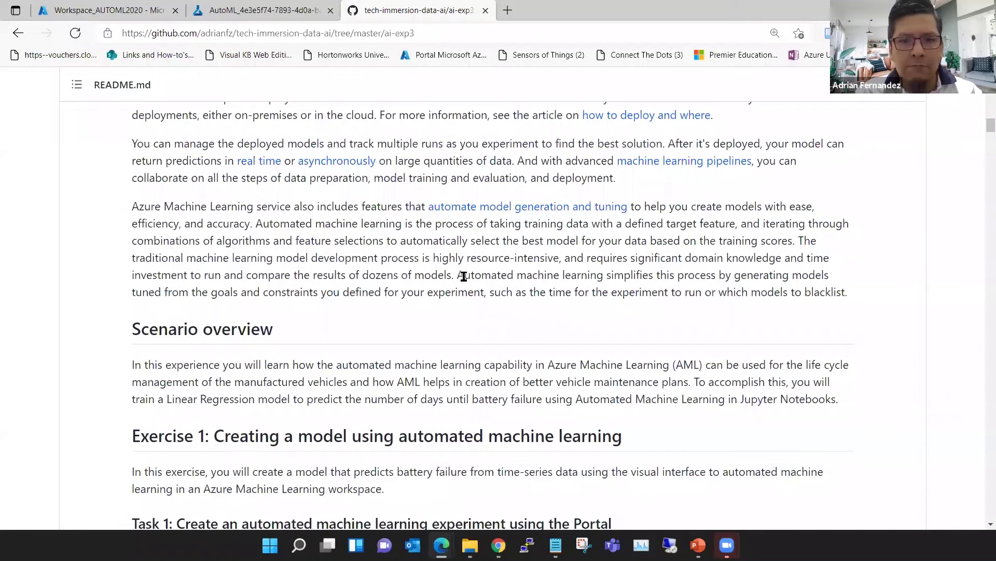
Read the Scenario overview, highlighting the phrases on life cycle management, manufactured vehicles, better vehicle maintenance, Linear Regression and number of days until battery failure.
scroll(464, 276, down, 2)
scroll(473, 291, down, 2)
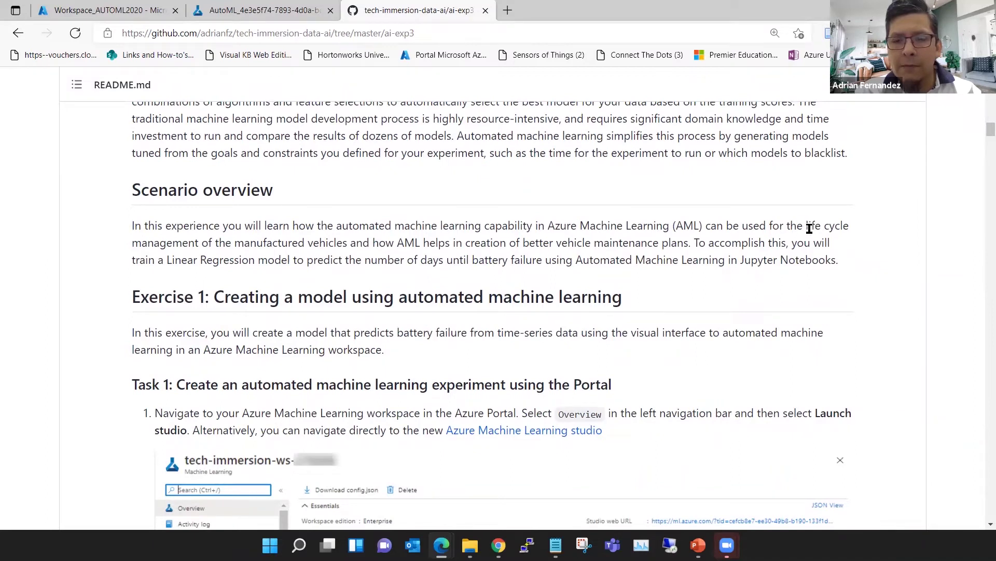
drag(806, 226, 230, 245)
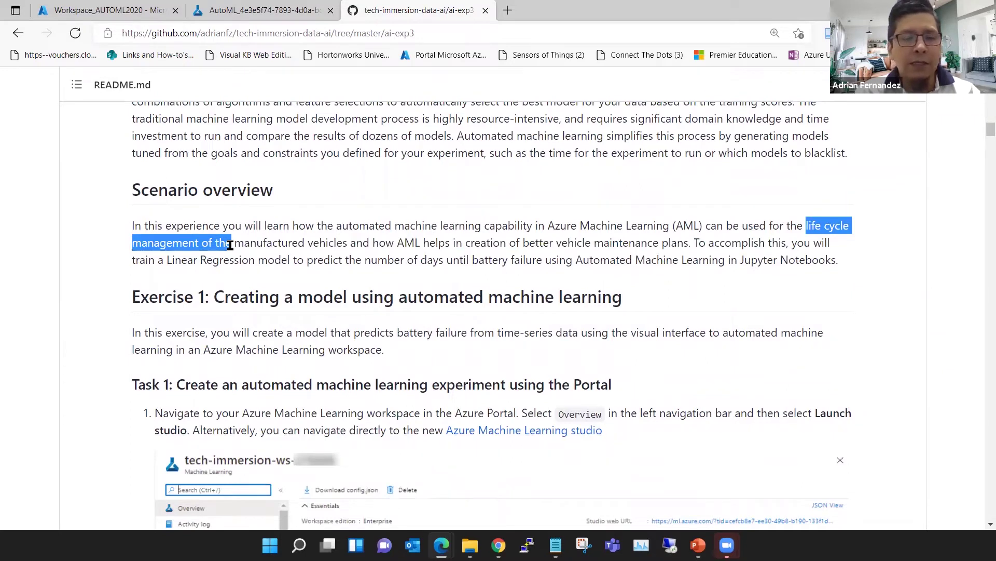
click(231, 244)
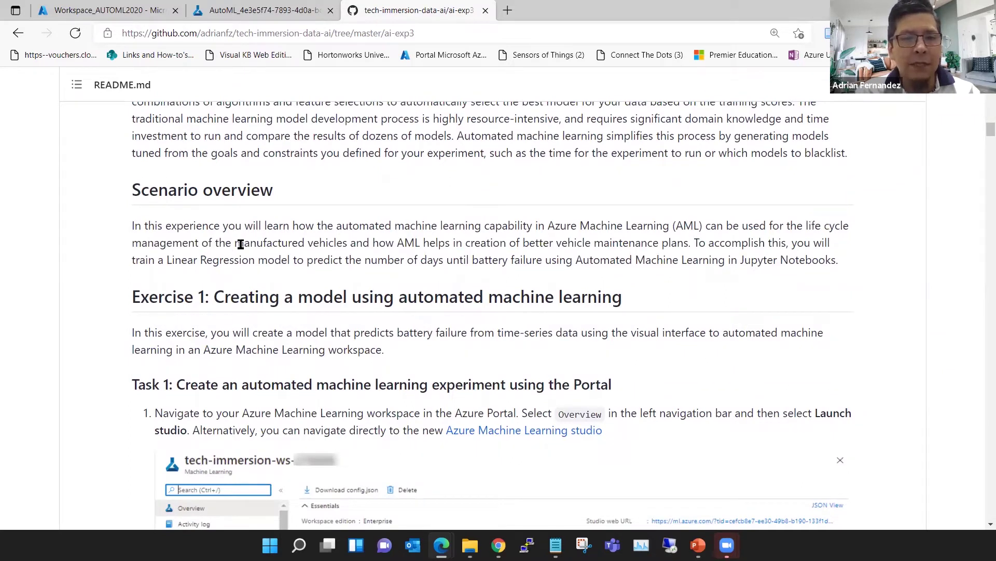
drag(235, 244, 344, 248)
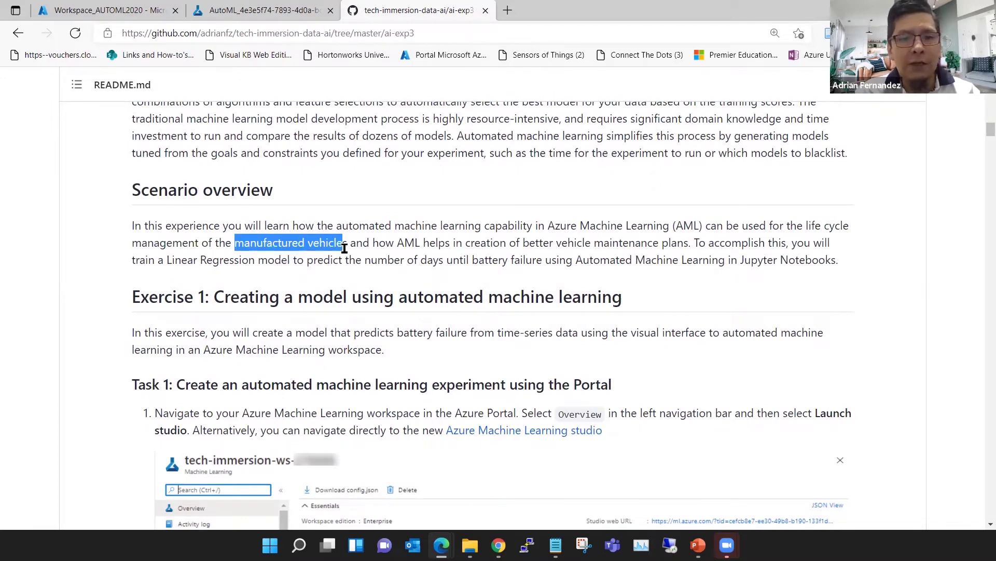
click(404, 243)
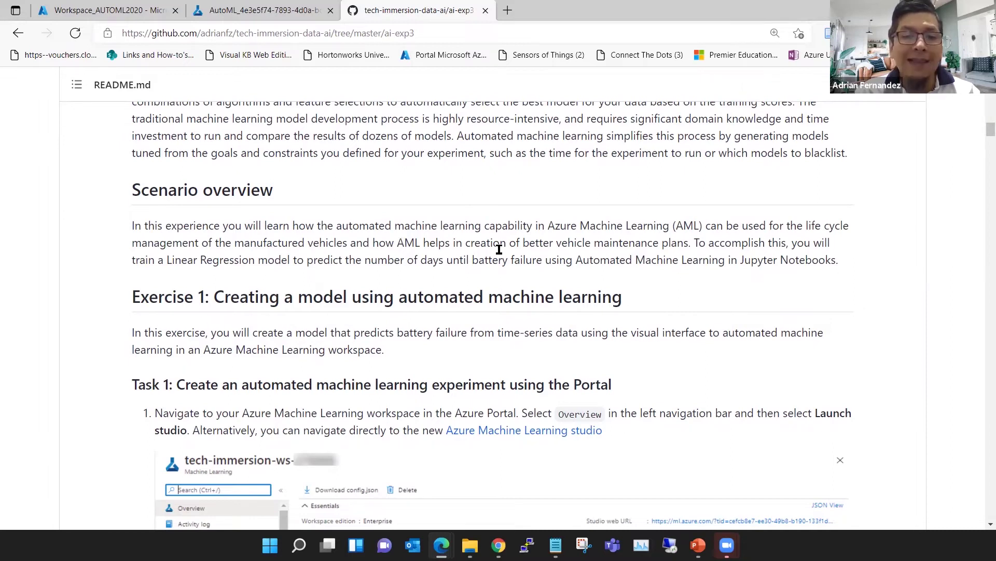
drag(500, 243, 659, 243)
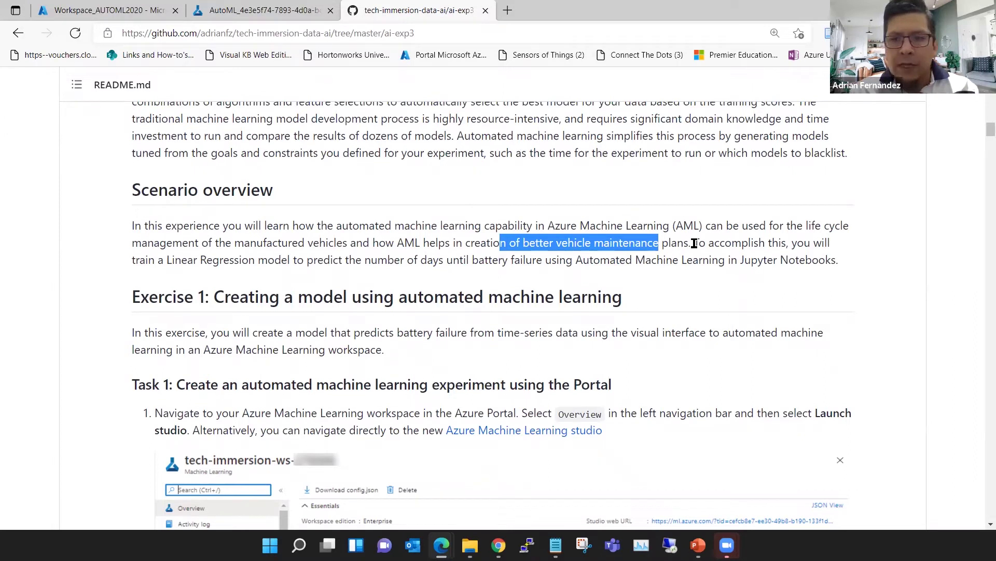
drag(158, 256, 276, 261)
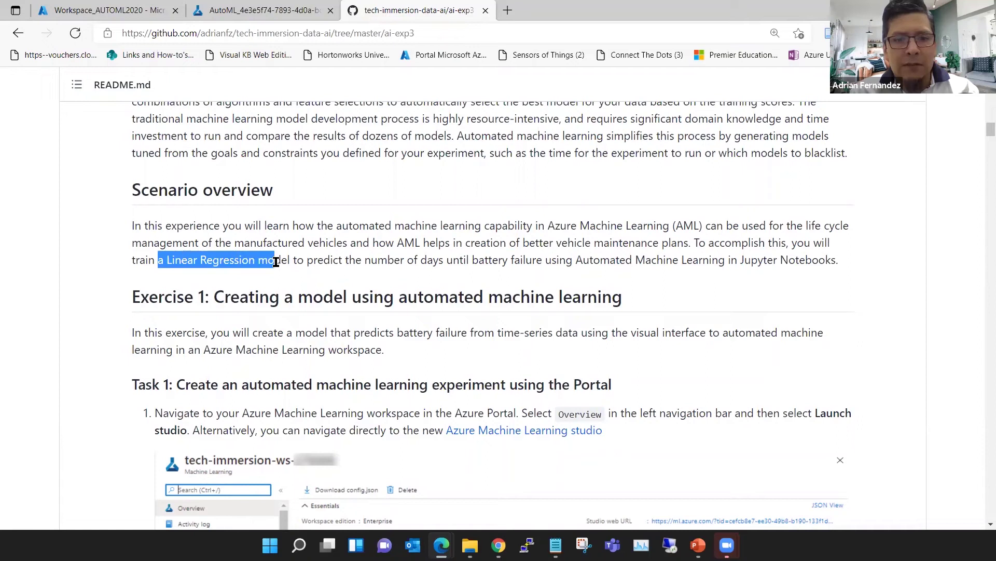
drag(365, 260, 546, 263)
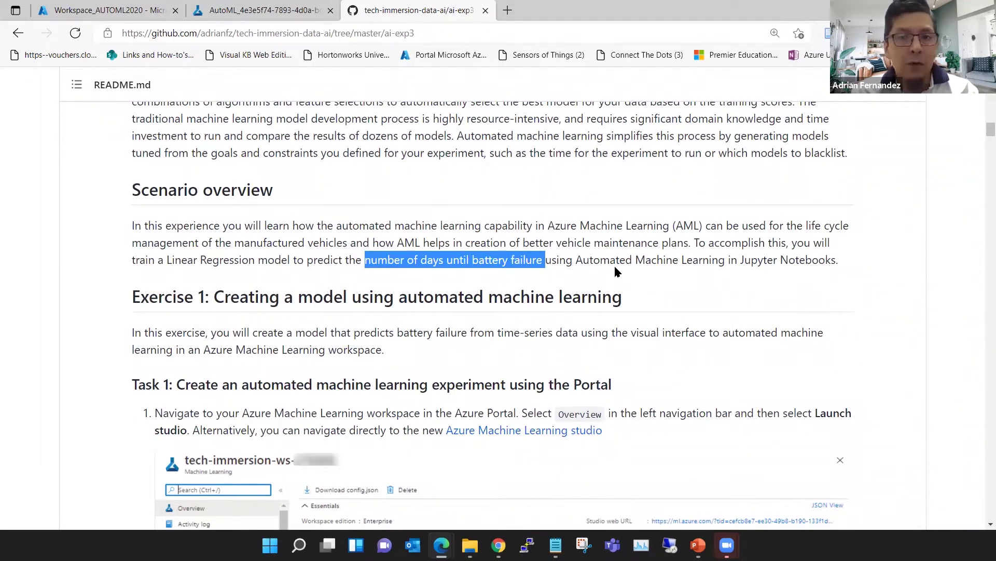
Review the Exercise 1 introduction and Task 1's instructions for launching the studio and selecting the Machine Learning workspace.
scroll(615, 264, down, 1)
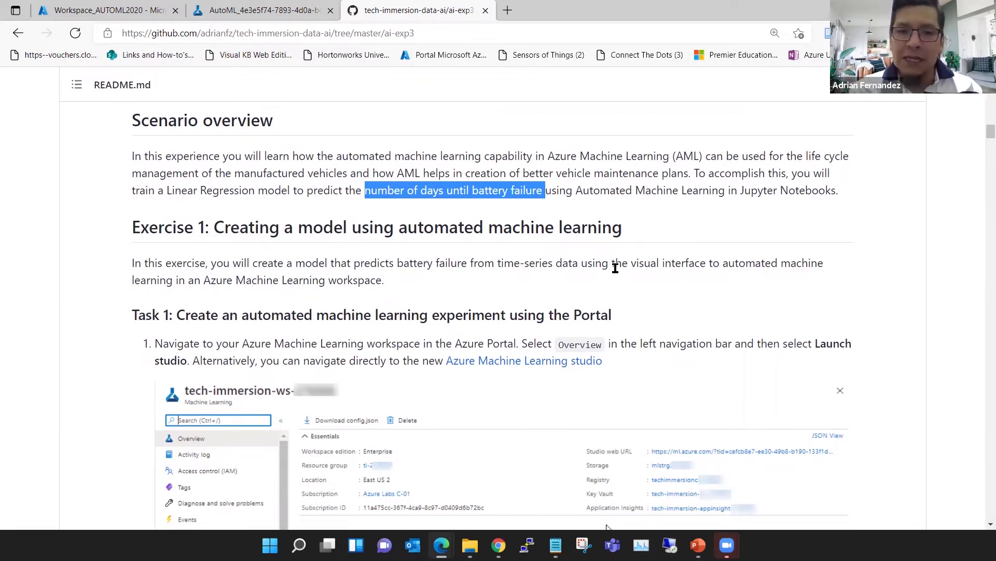
scroll(616, 267, down, 2)
scroll(615, 268, down, 2)
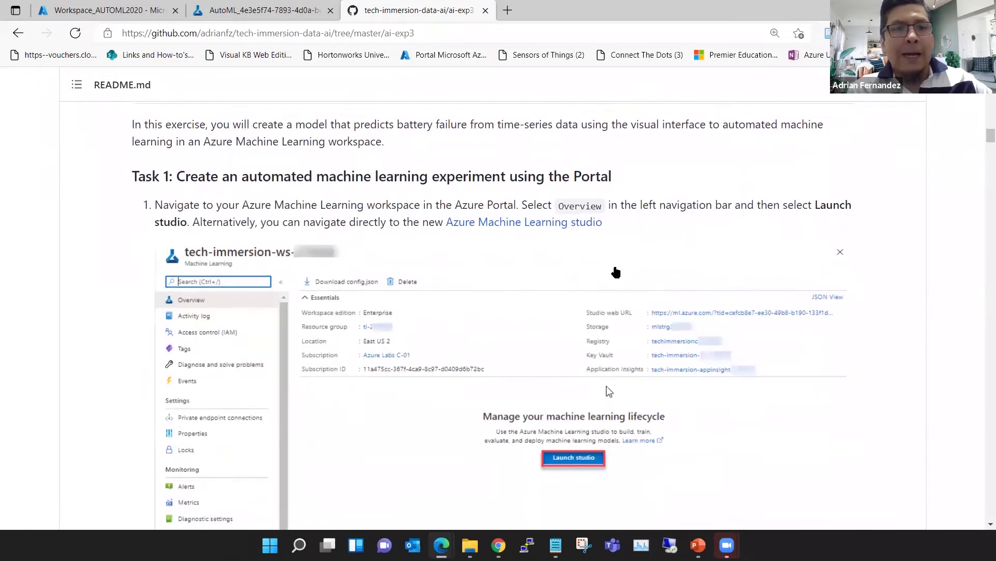
scroll(616, 271, down, 2)
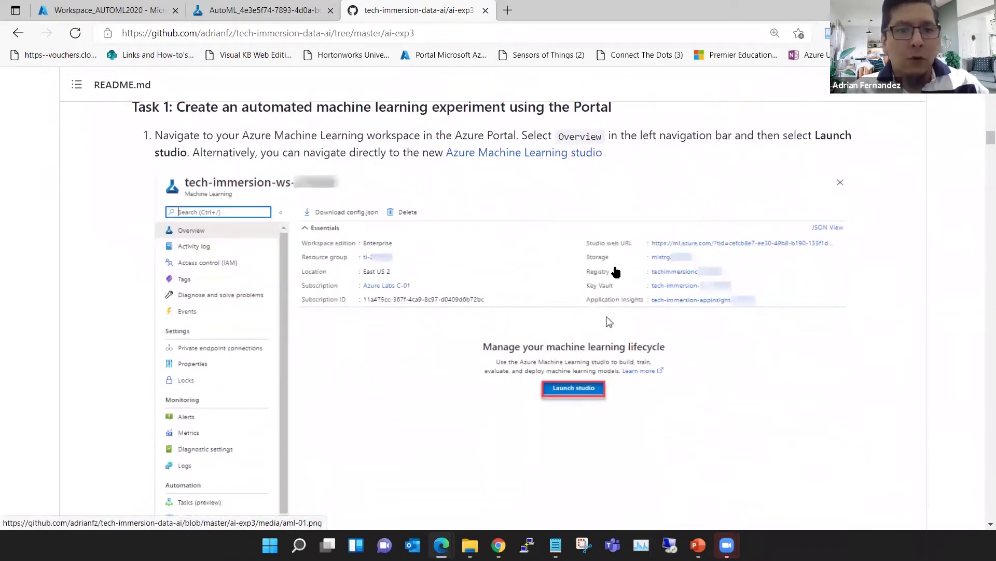
scroll(616, 271, down, 2)
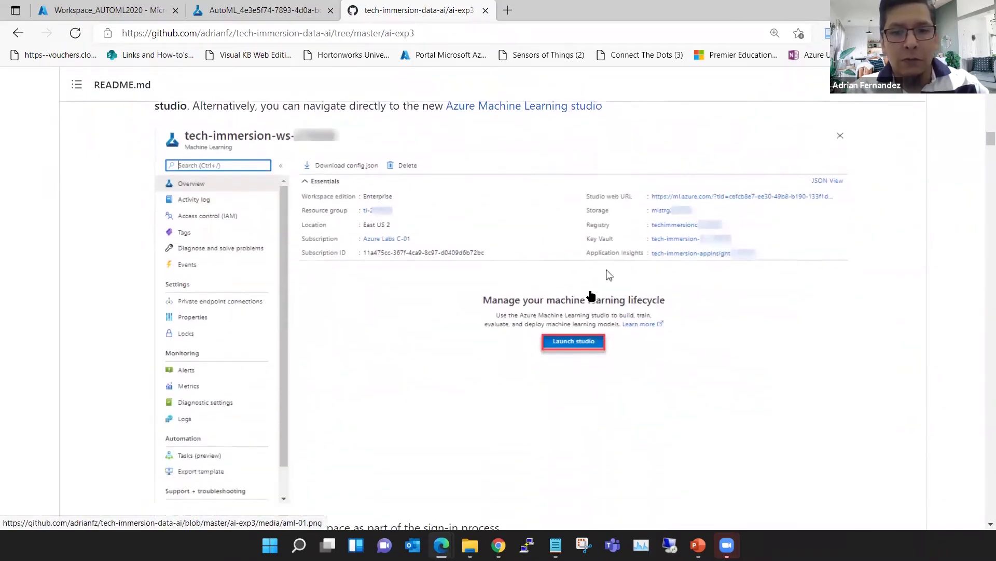
scroll(702, 337, down, 10)
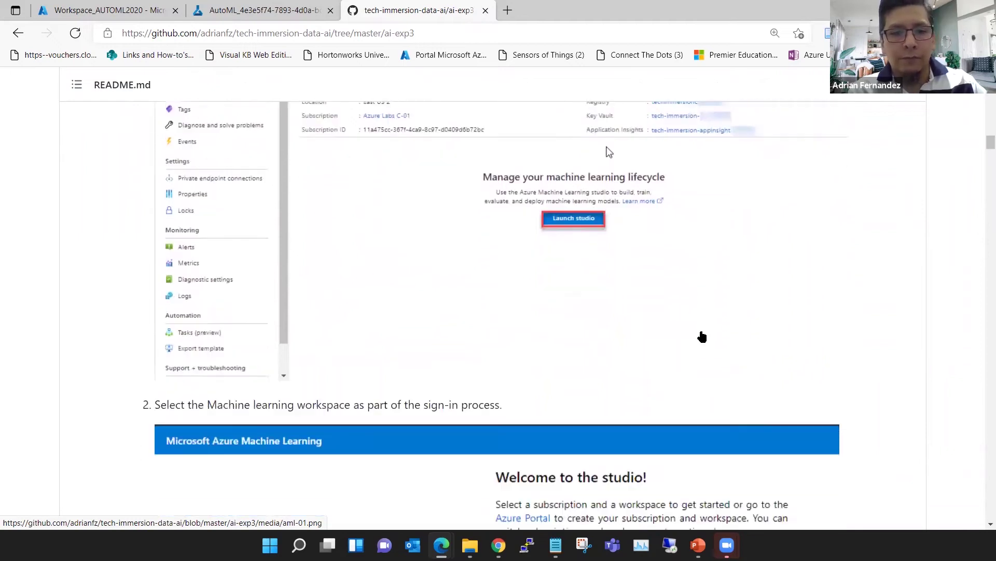
scroll(702, 337, down, 2)
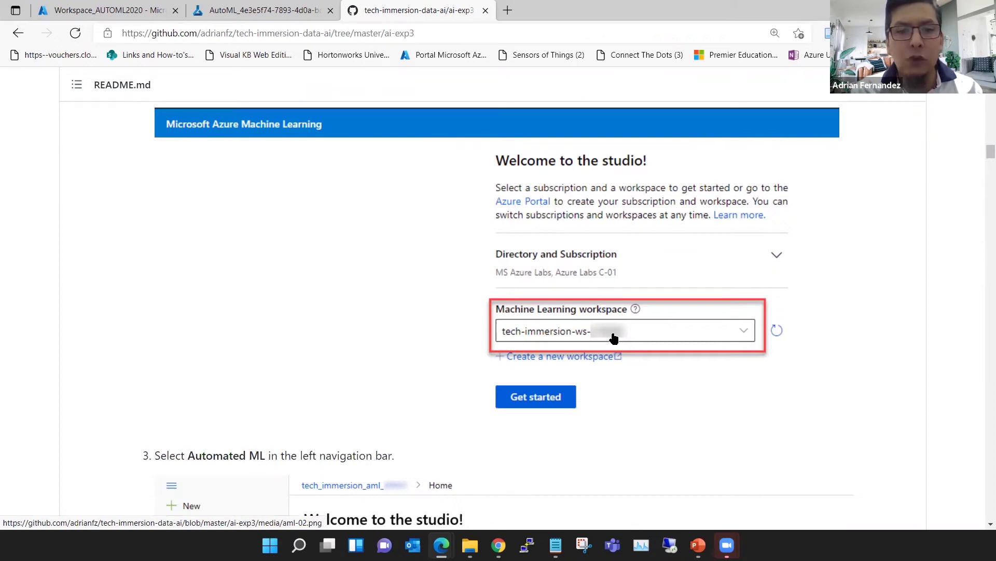
Review Task 1 steps 3 to 5 on selecting Automated ML, starting a new run and creating a dataset from web files.
scroll(613, 337, down, 5)
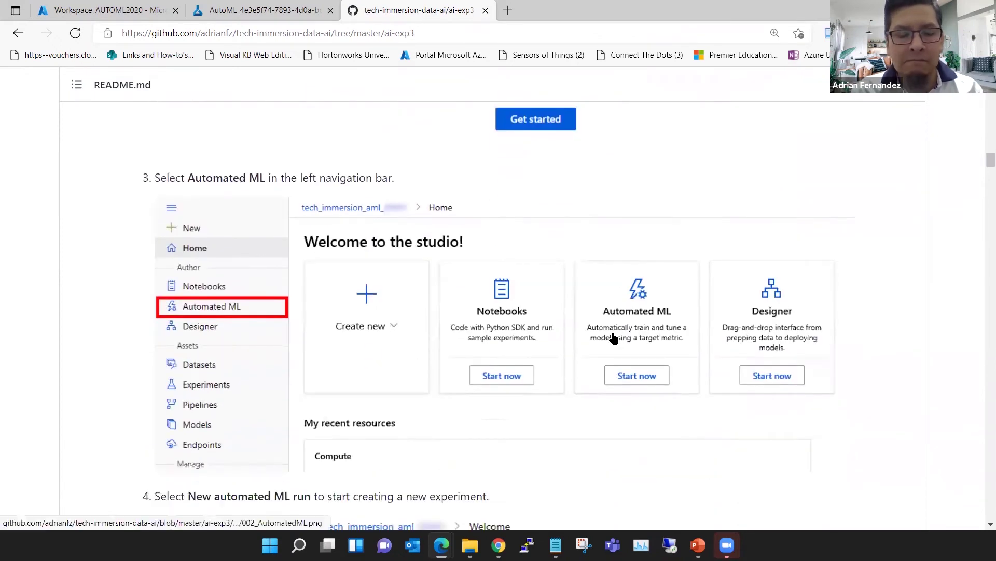
scroll(614, 338, down, 1)
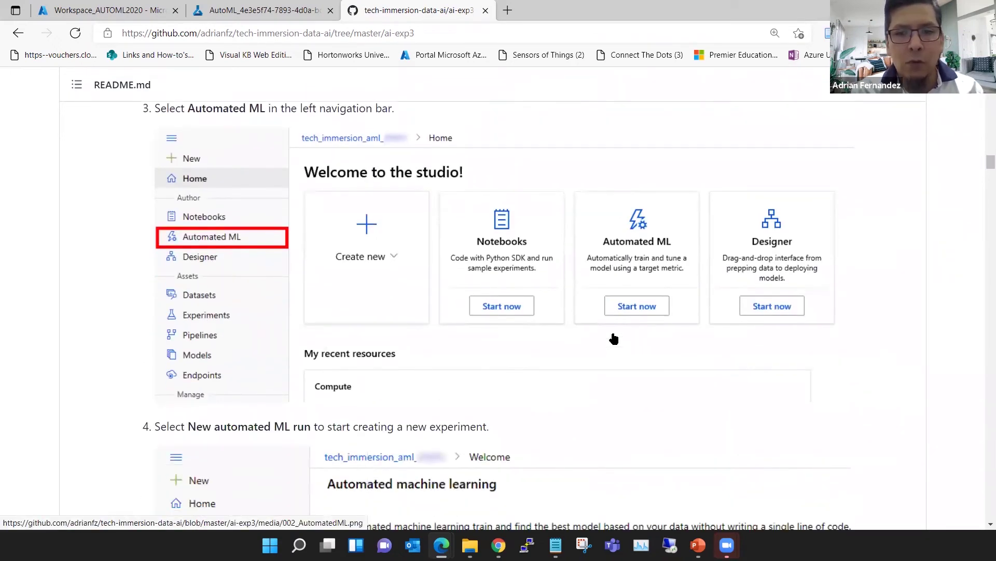
scroll(614, 338, down, 1)
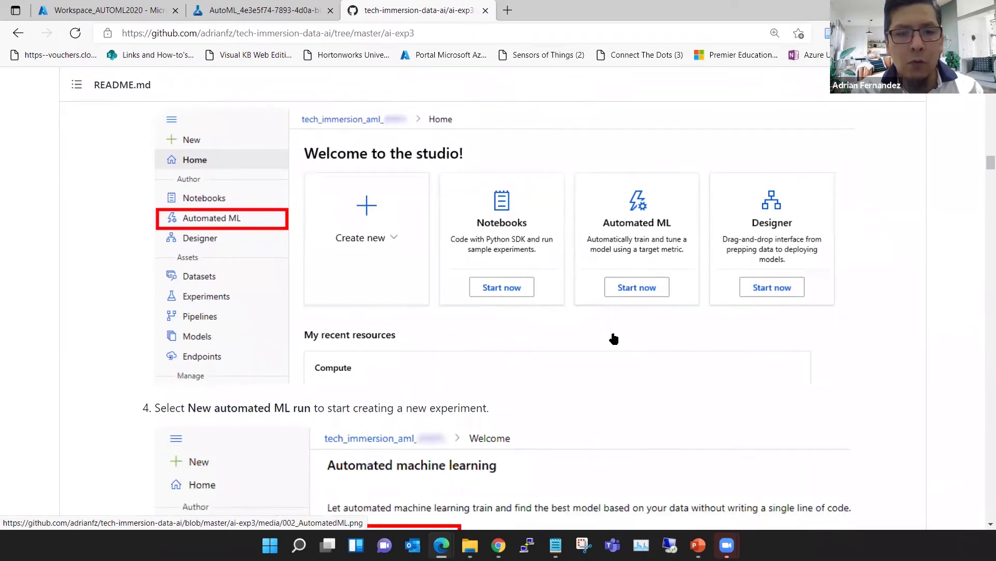
scroll(206, 227, up, 1)
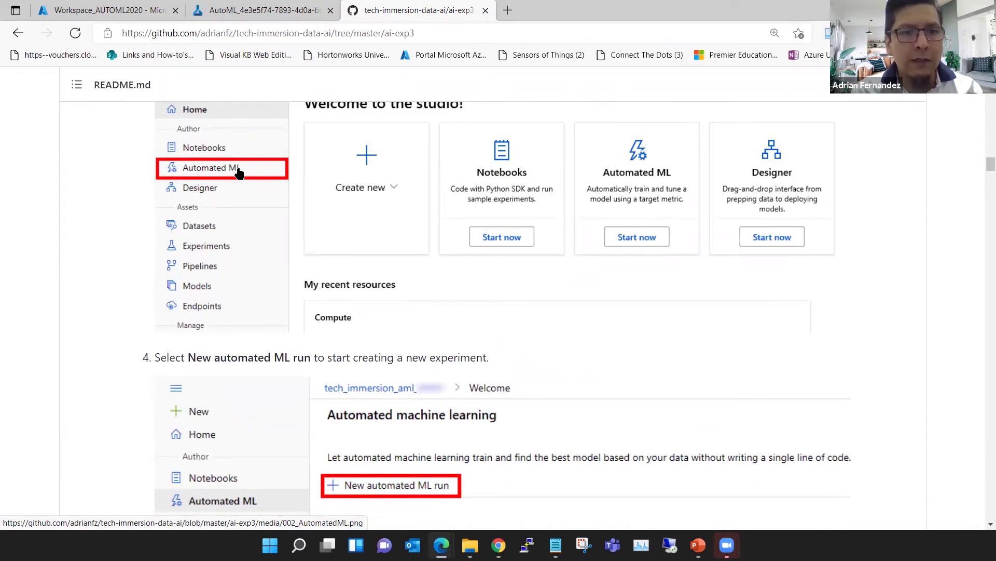
scroll(436, 384, down, 3)
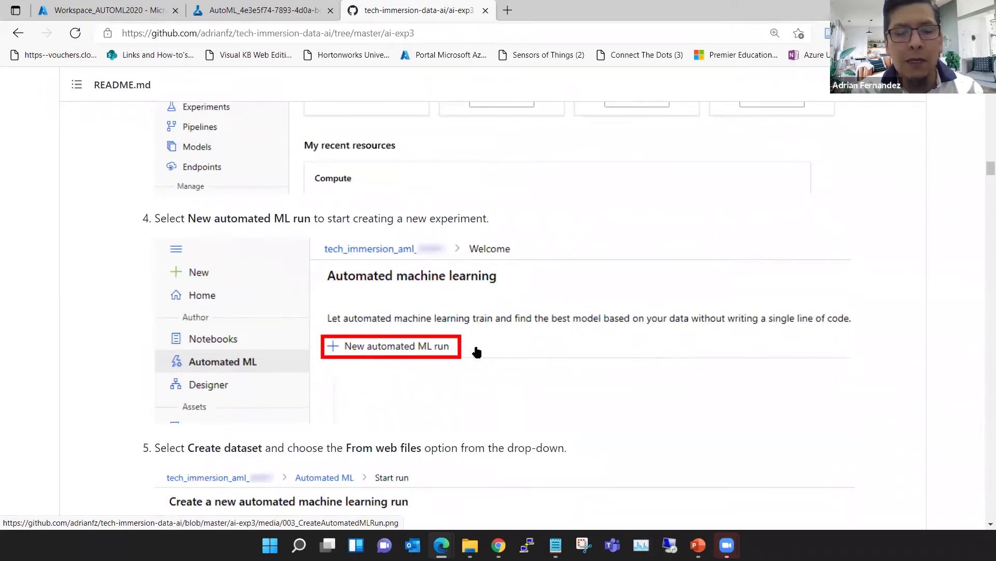
scroll(477, 350, down, 1)
scroll(483, 353, down, 4)
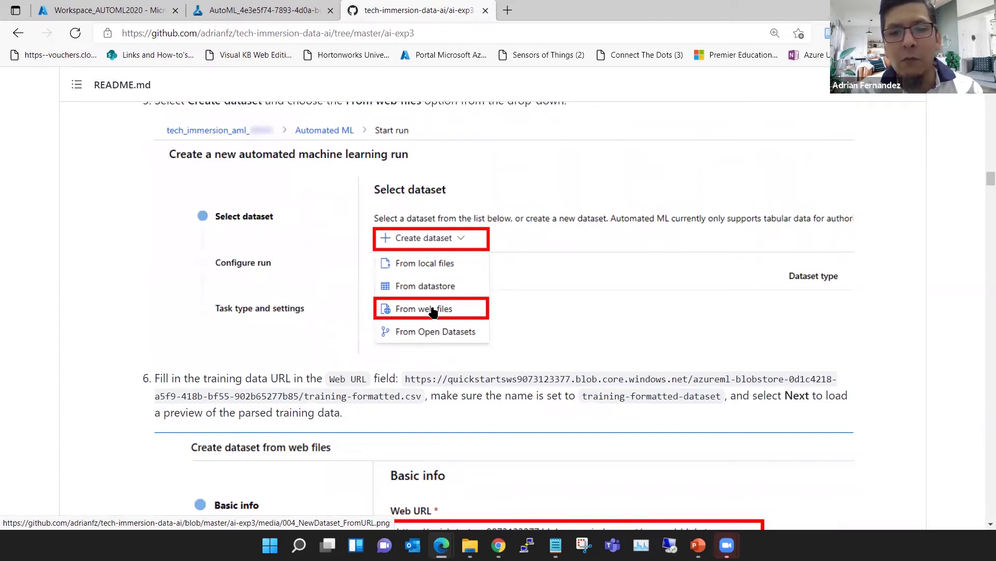
Copy the training-formatted.csv URL from step 6, open it in a new browser tab to download the file, and close that tab.
mouse_move(411, 380)
mouse_down()
mouse_move(449, 381)
mouse_move(421, 395)
mouse_up()
key(ctrl+c)
click(410, 380)
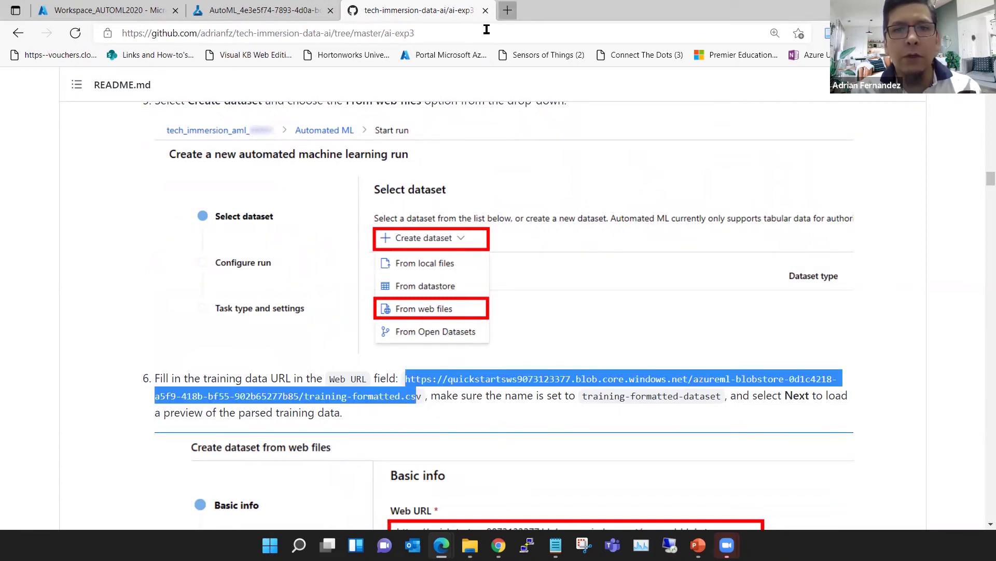
key(ctrl+t)
key(ctrl+v)
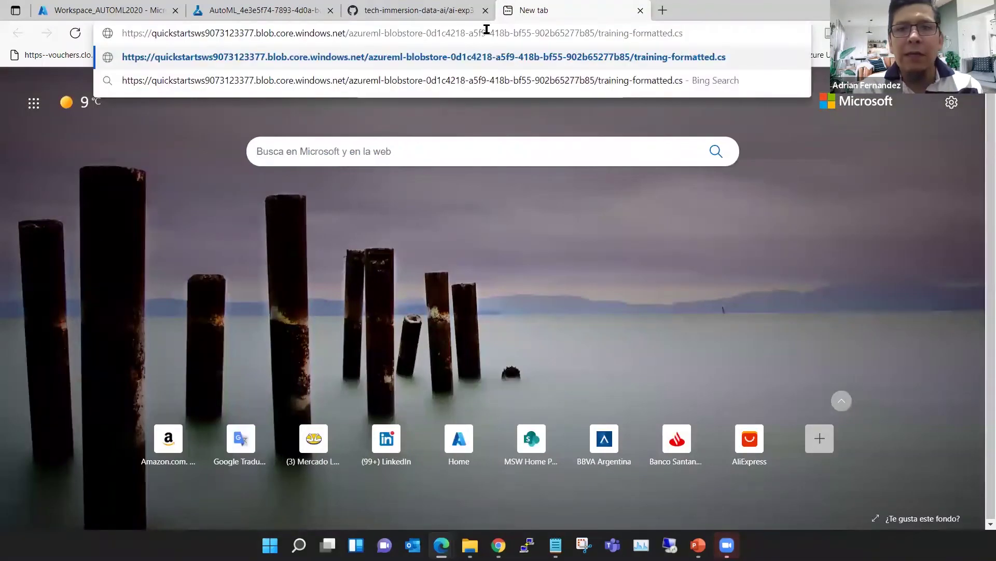
key(Return)
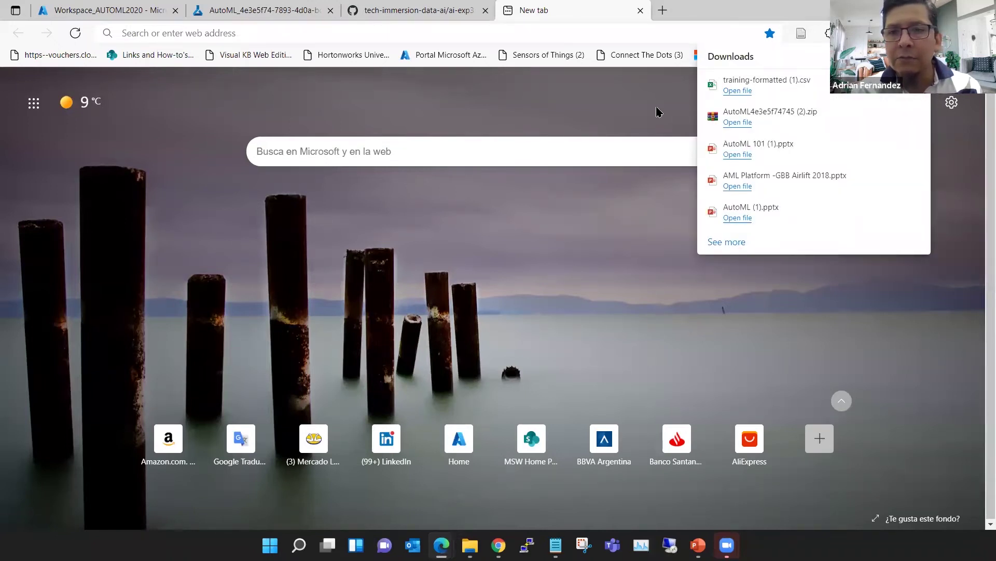
click(641, 11)
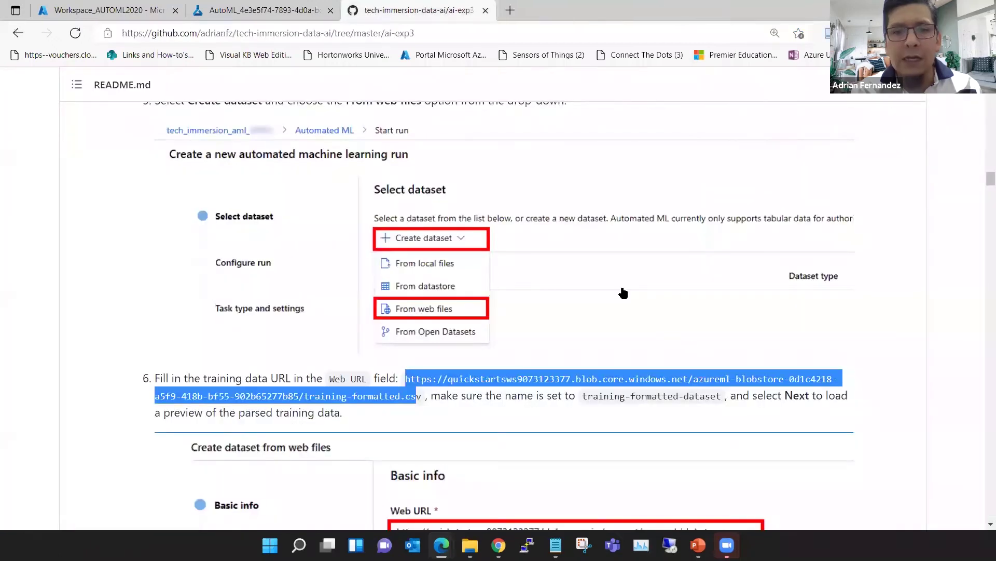
Examine step 6's Basic info fields for the web dataset and step 7's Settings and preview options, including the column headers setting.
scroll(701, 348, down, 2)
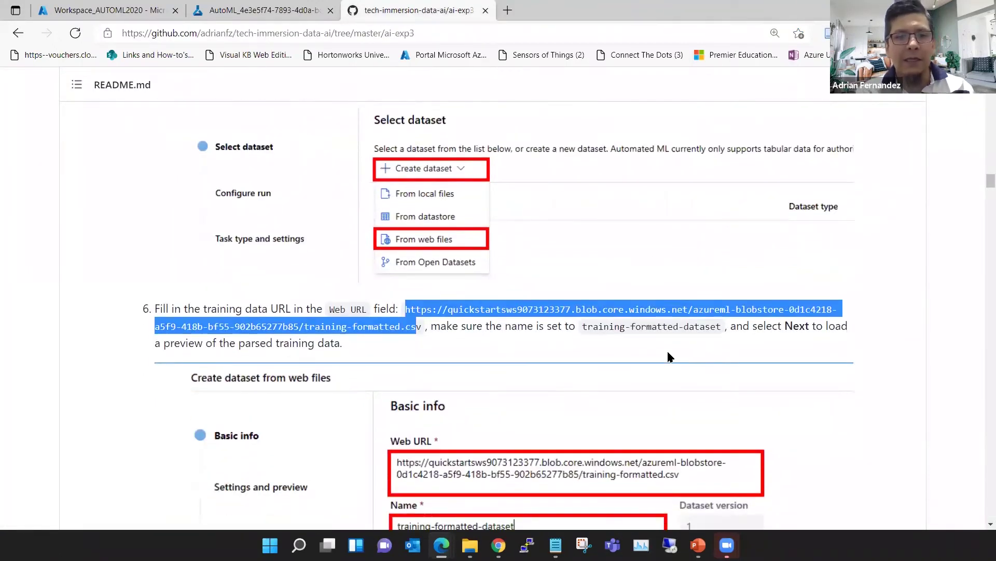
scroll(532, 353, down, 3)
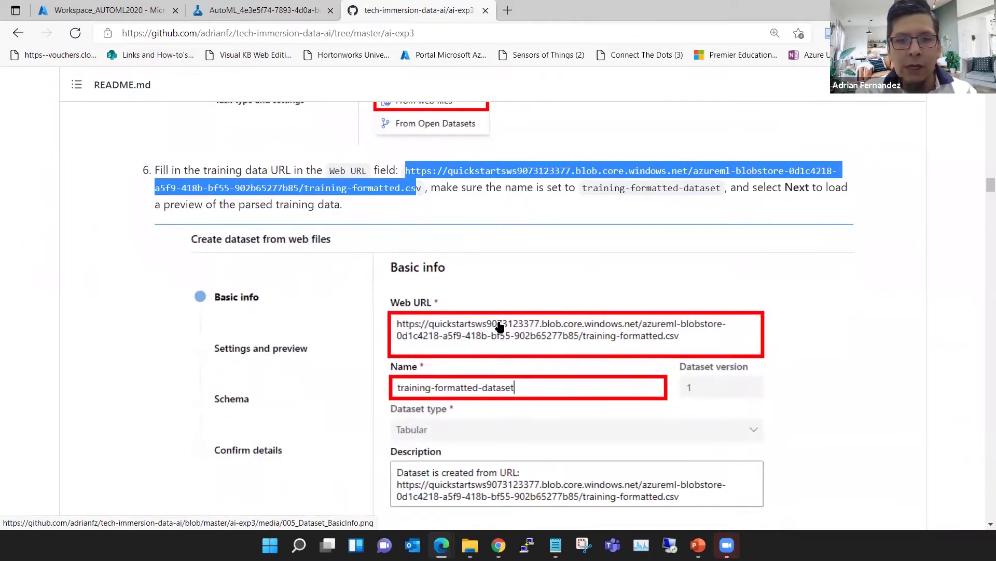
scroll(446, 346, down, 1)
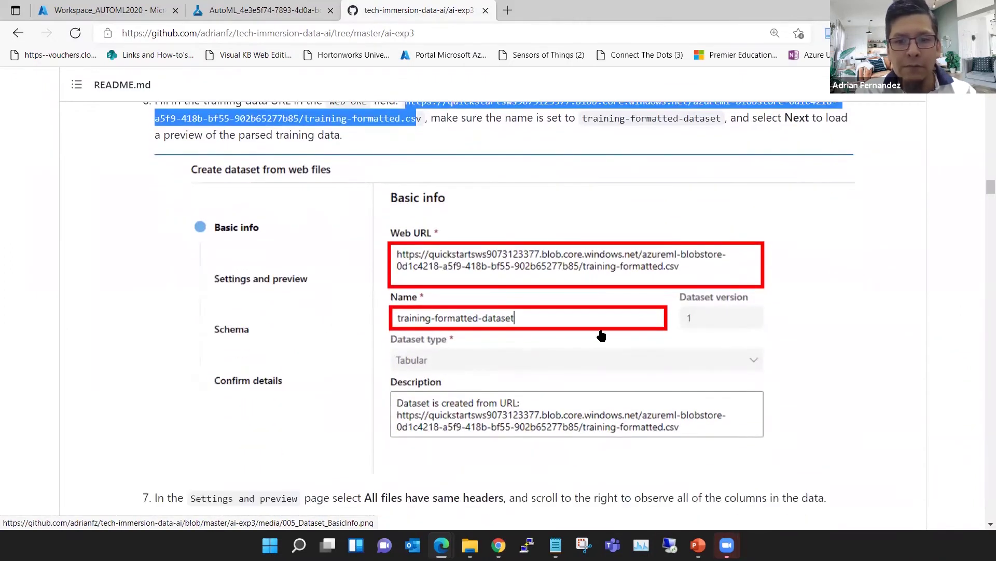
scroll(602, 336, down, 1)
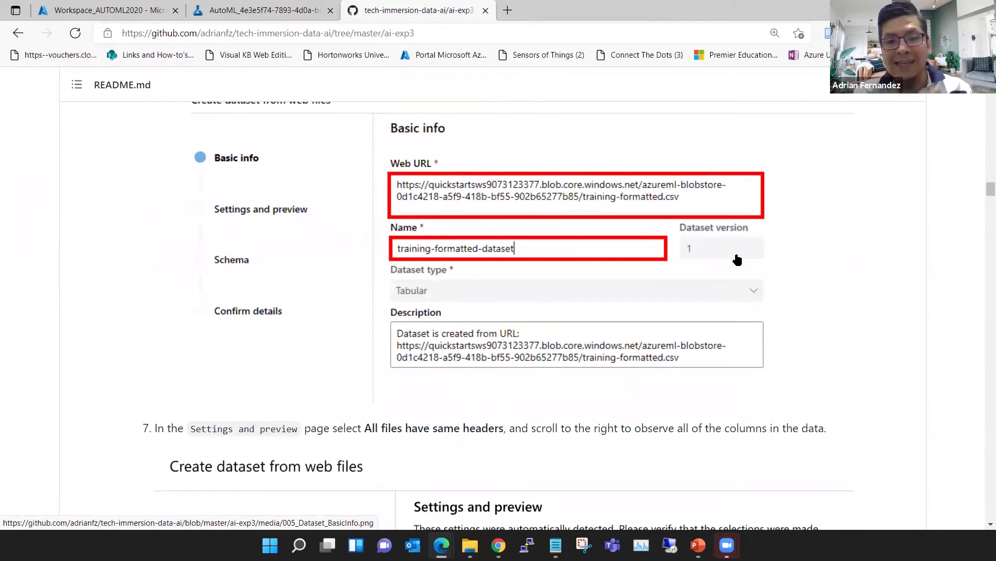
scroll(737, 259, down, 1)
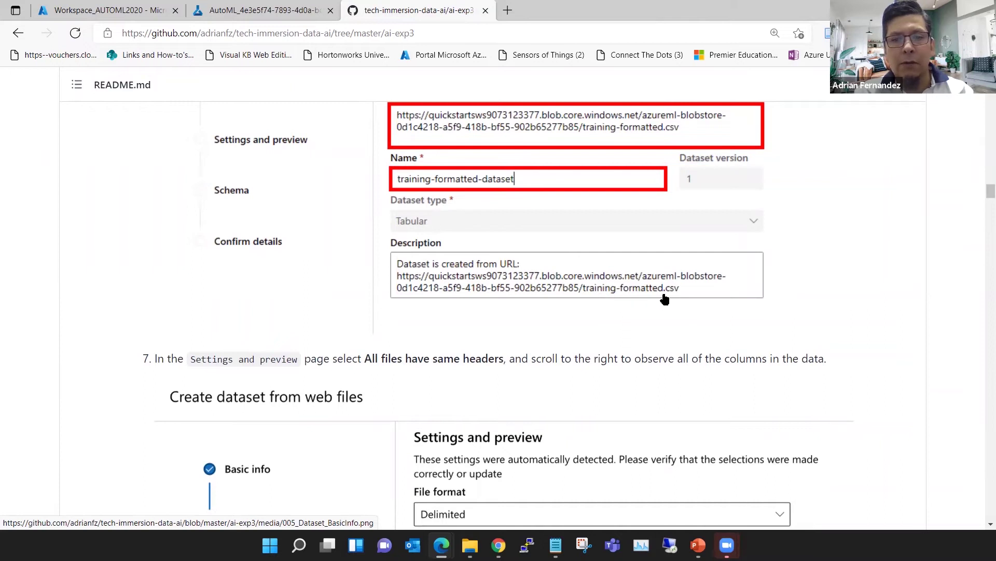
scroll(665, 299, down, 1)
scroll(668, 296, down, 1)
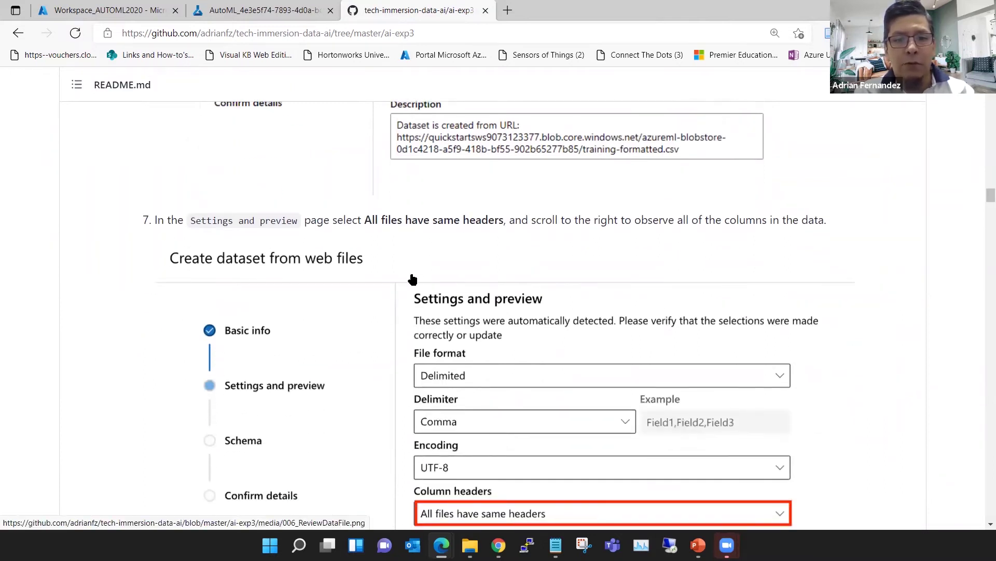
scroll(413, 281, down, 1)
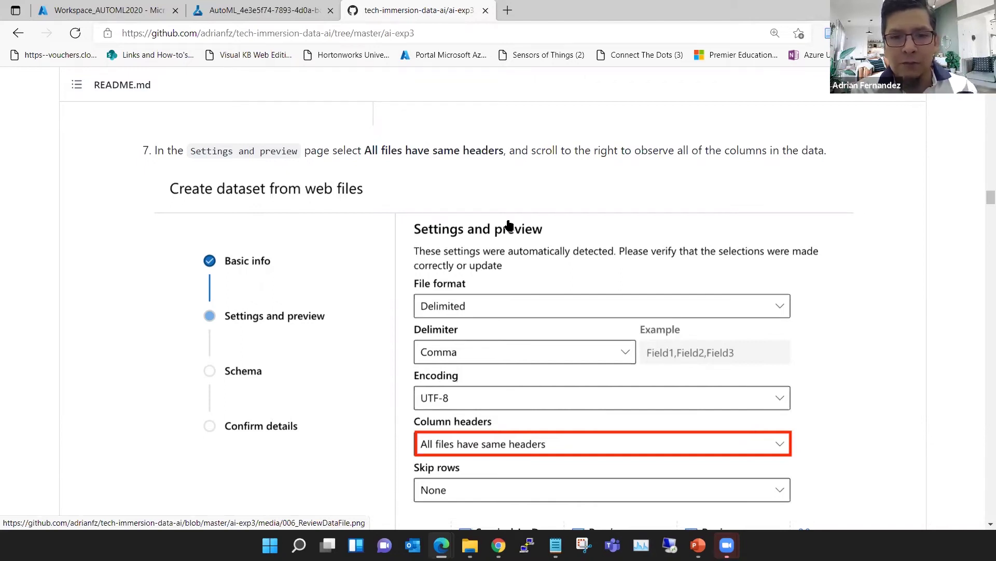
Review step 7's data preview and step 8's schema page with the included columns and their data types.
scroll(507, 225, down, 1)
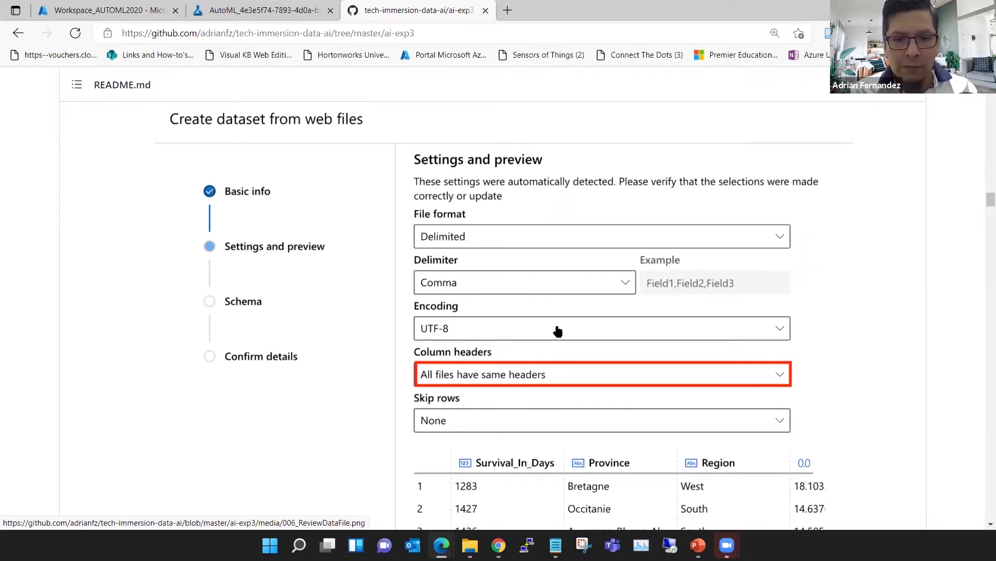
scroll(558, 331, down, 2)
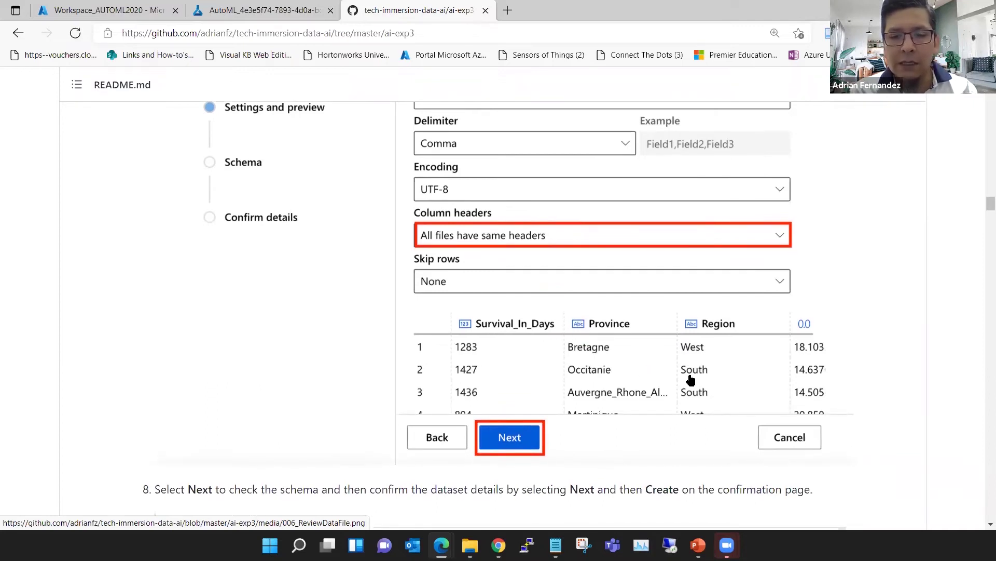
scroll(691, 381, down, 3)
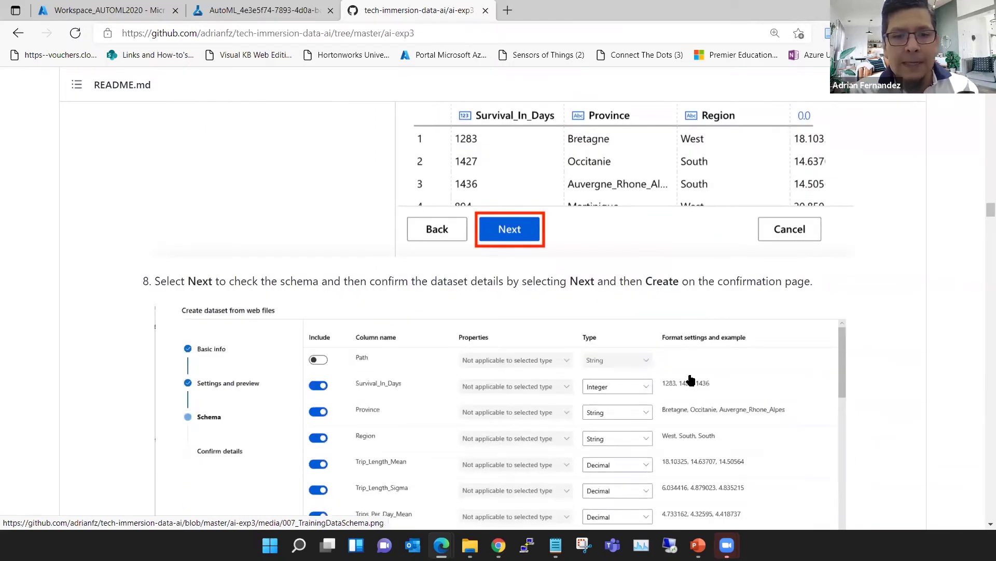
scroll(690, 380, down, 1)
scroll(690, 381, down, 1)
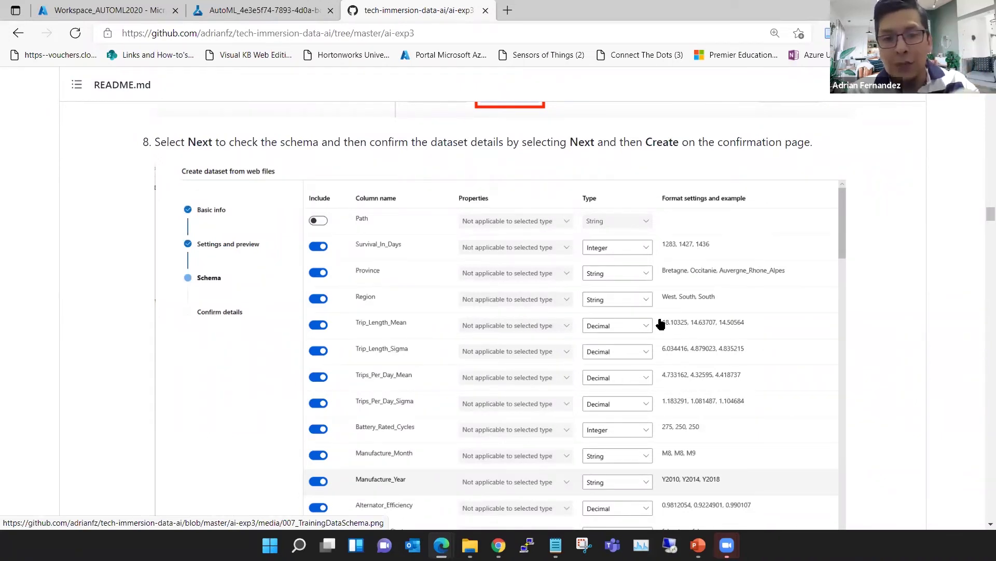
scroll(660, 323, down, 2)
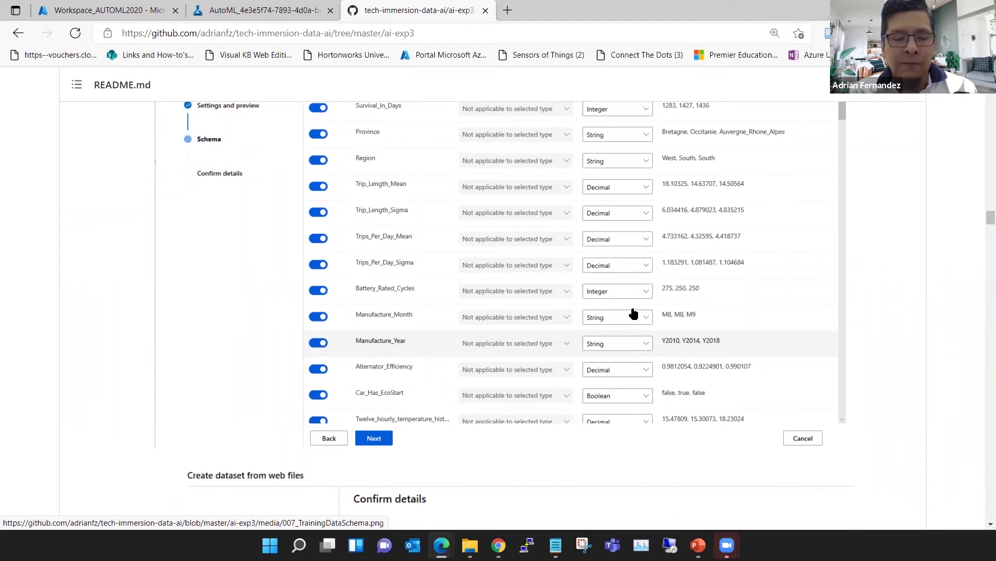
scroll(633, 312, down, 3)
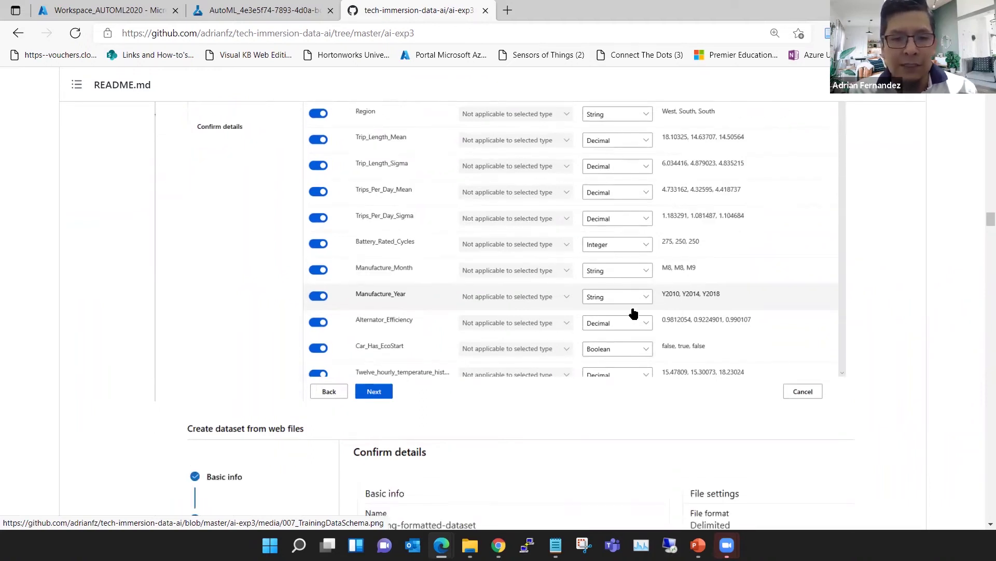
Examine step 8's Confirm details page, covering the web dataset's basic info, file settings and creation.
scroll(633, 313, down, 4)
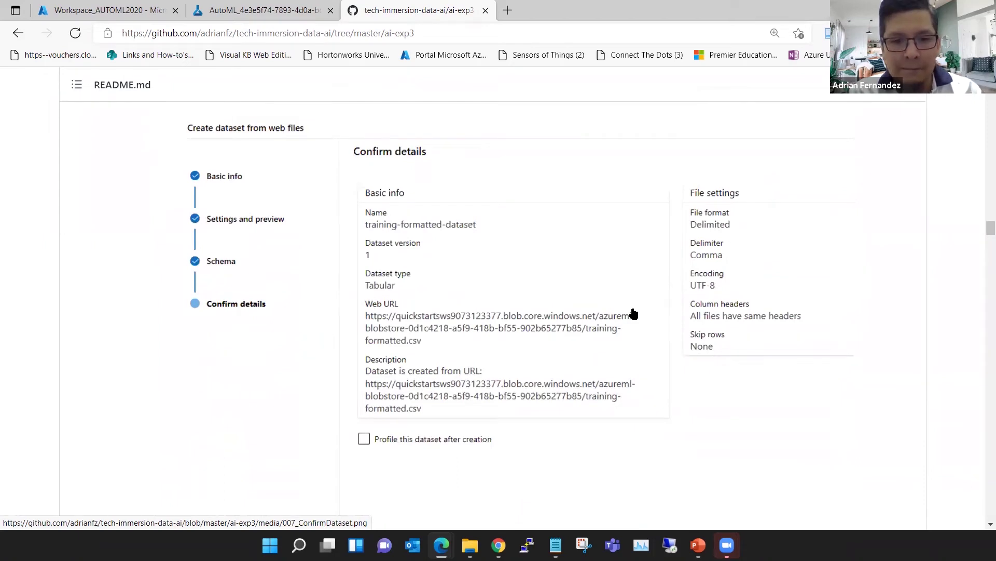
scroll(634, 313, down, 1)
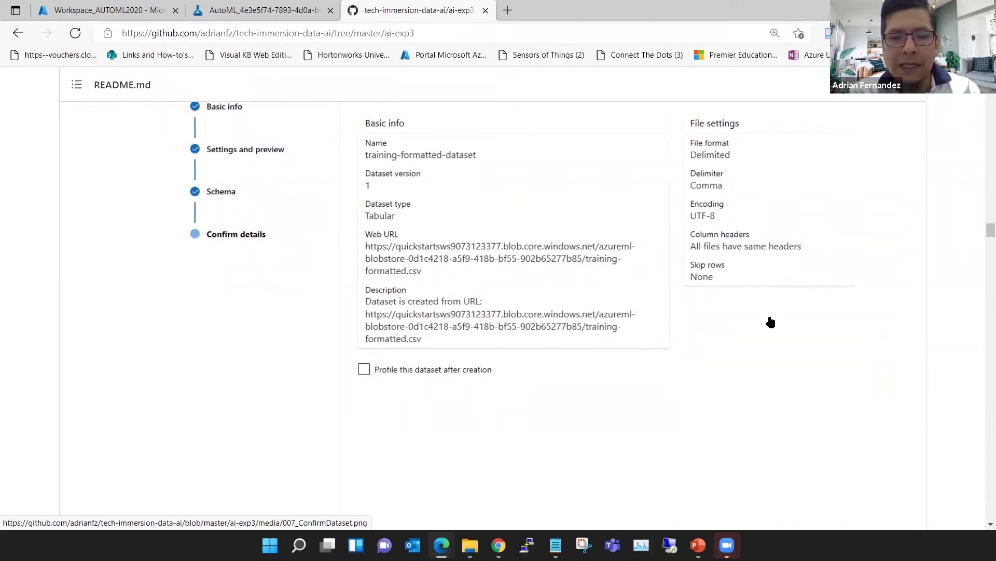
scroll(771, 322, down, 2)
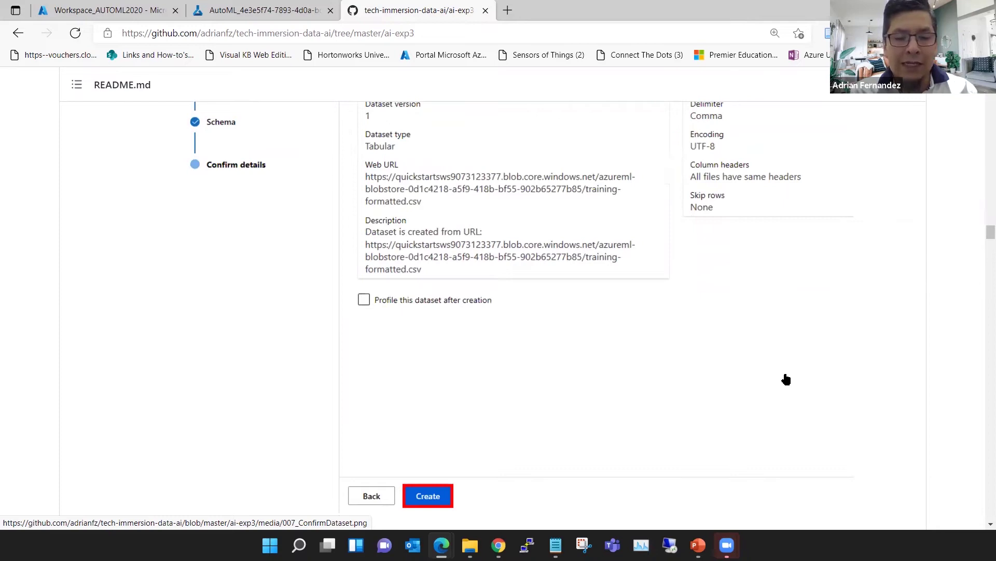
scroll(785, 379, down, 4)
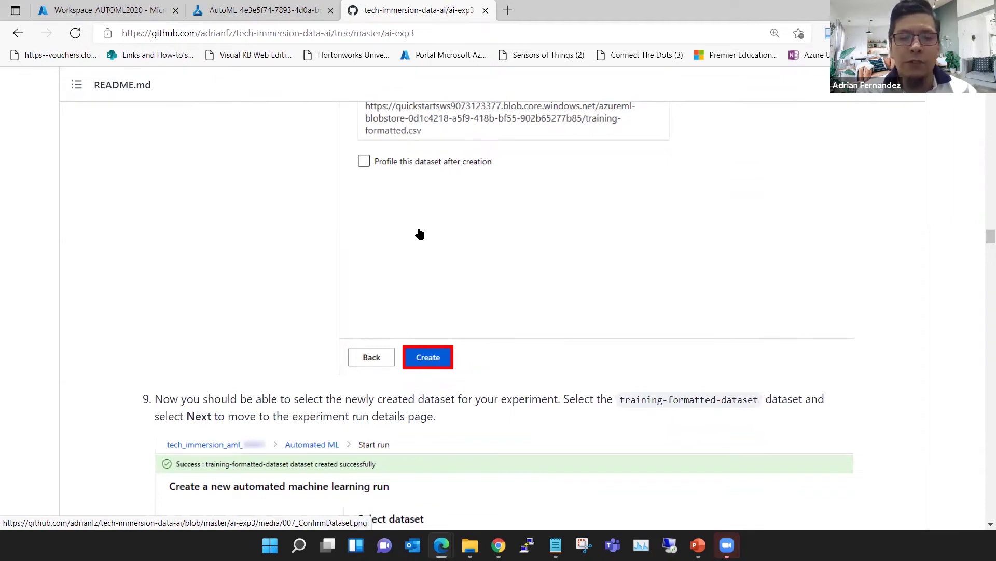
scroll(421, 235, down, 4)
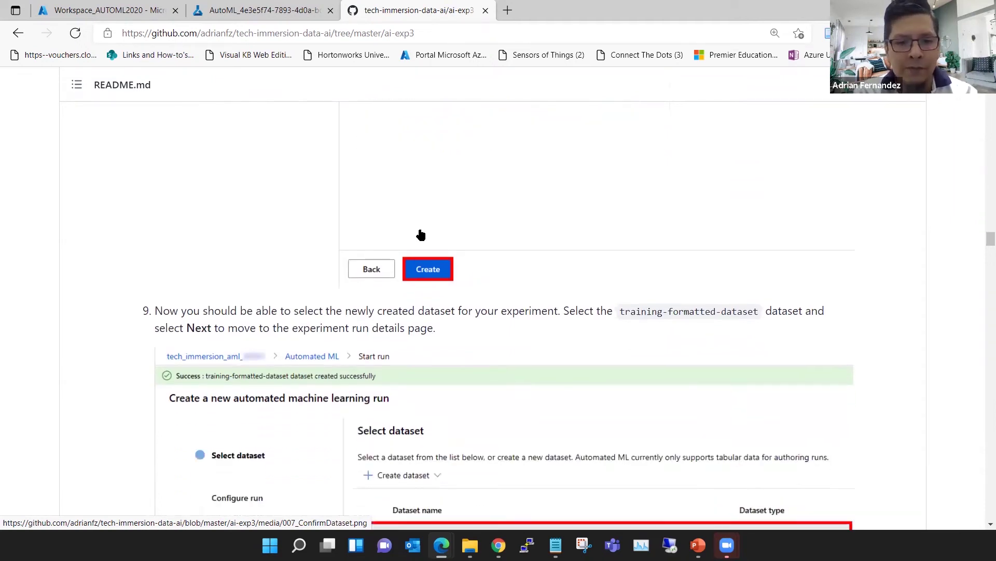
scroll(421, 235, up, 5)
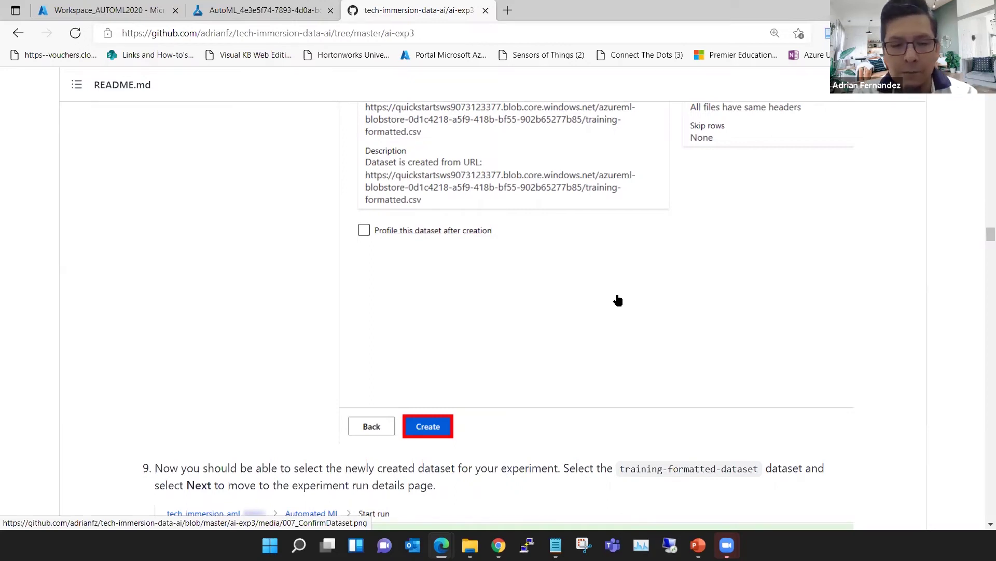
scroll(617, 300, down, 3)
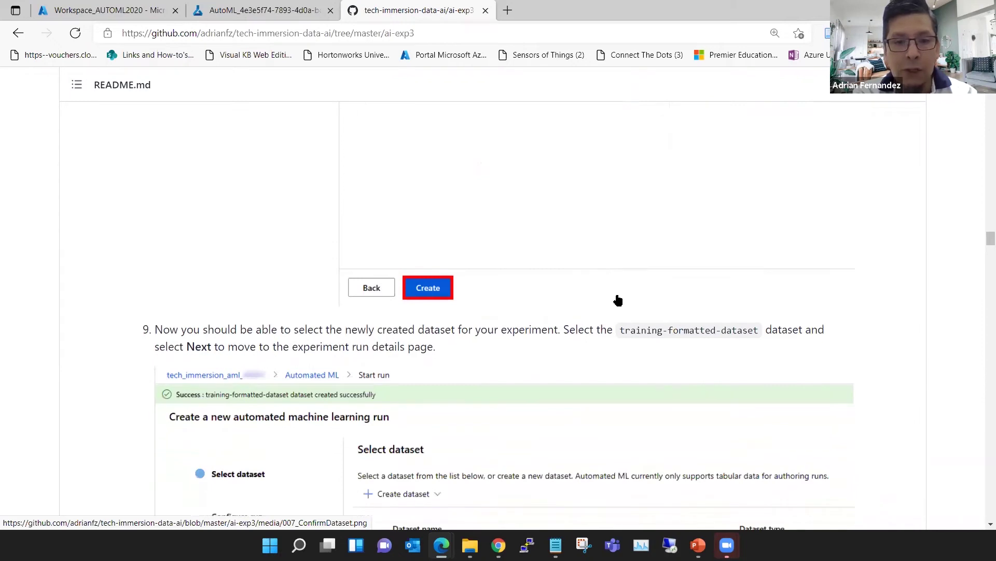
Review step 9 on selecting training-formatted-dataset for the new automated machine learning run.
scroll(618, 300, down, 2)
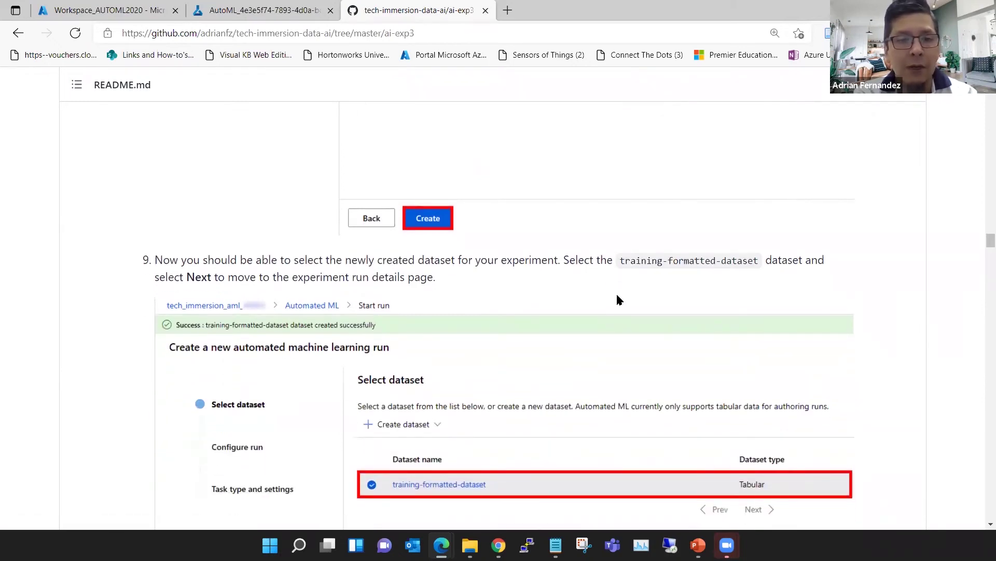
scroll(618, 300, down, 2)
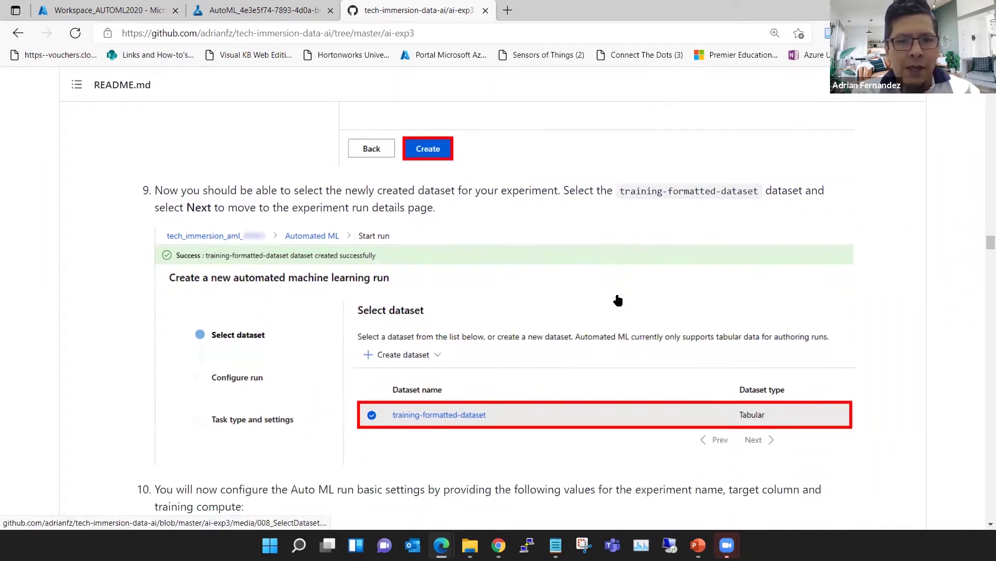
scroll(618, 300, down, 2)
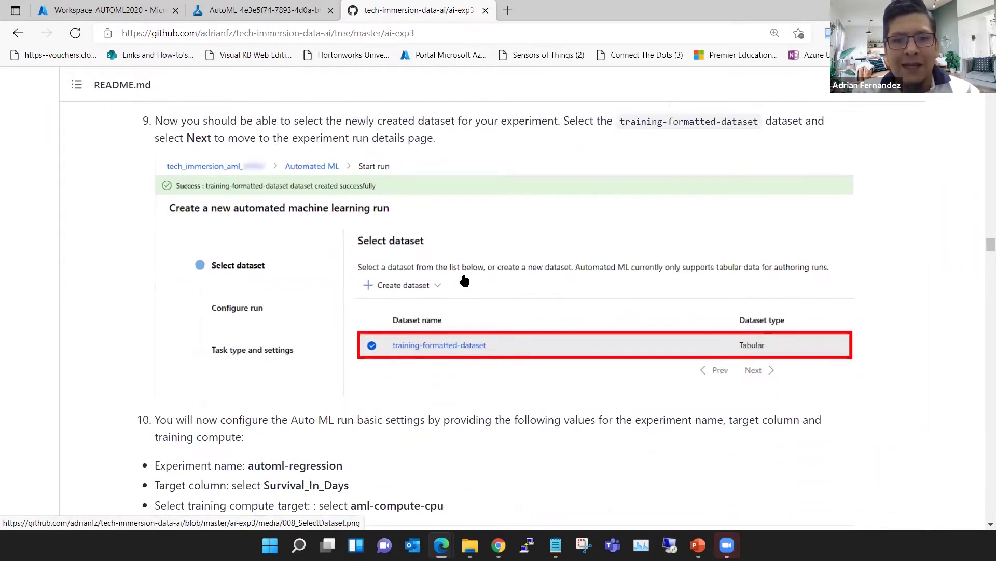
scroll(560, 315, down, 2)
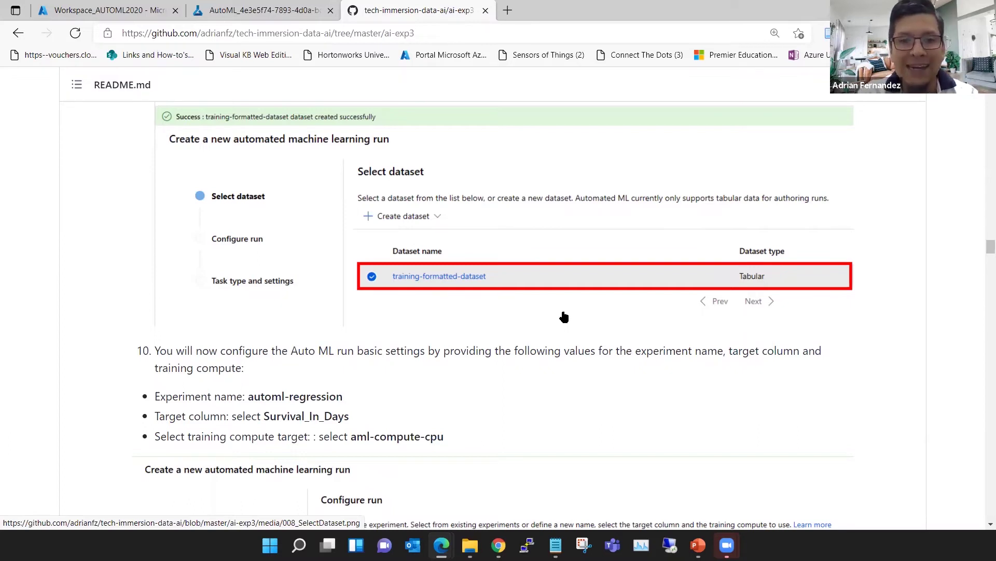
scroll(565, 317, down, 1)
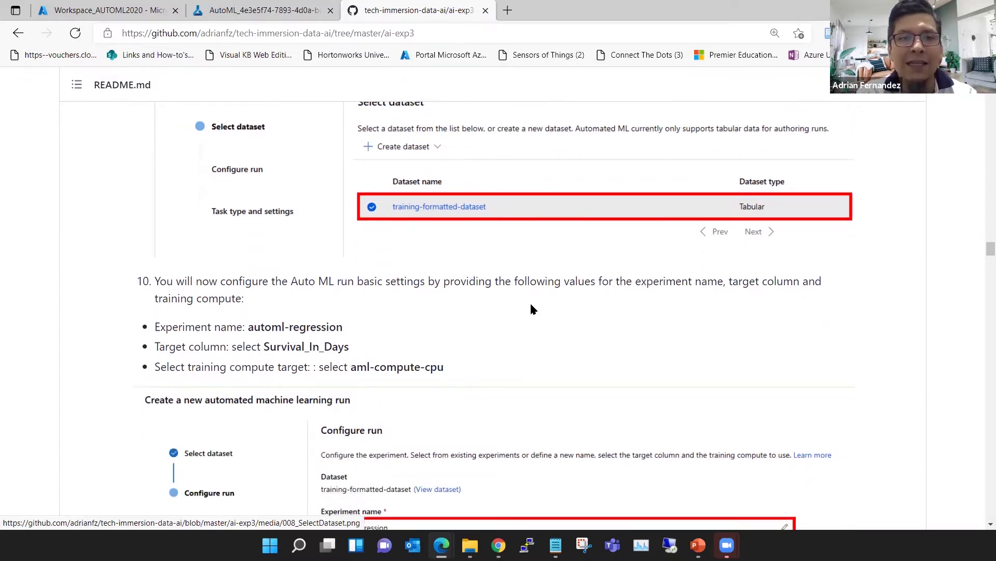
scroll(580, 316, down, 1)
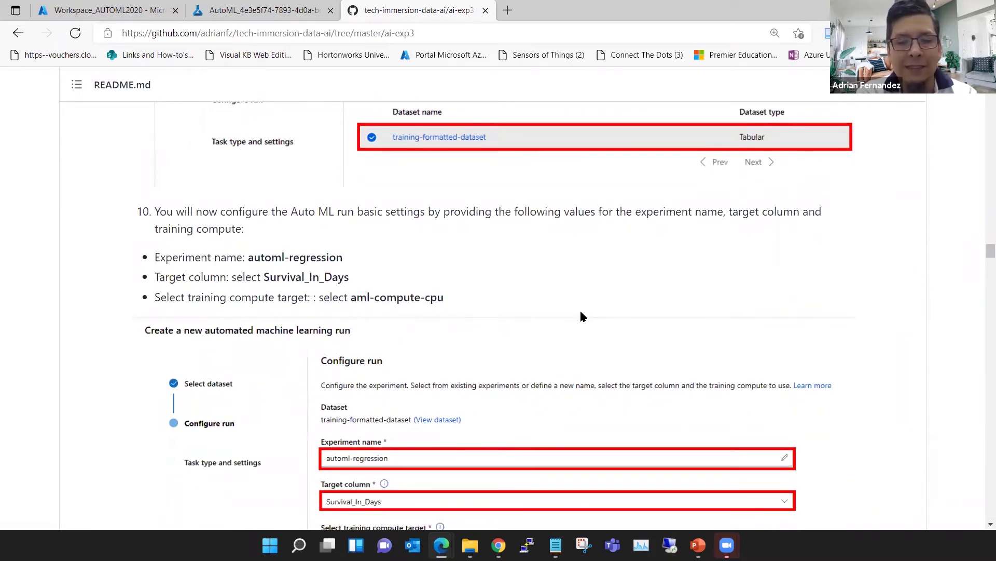
scroll(580, 311, up, 3)
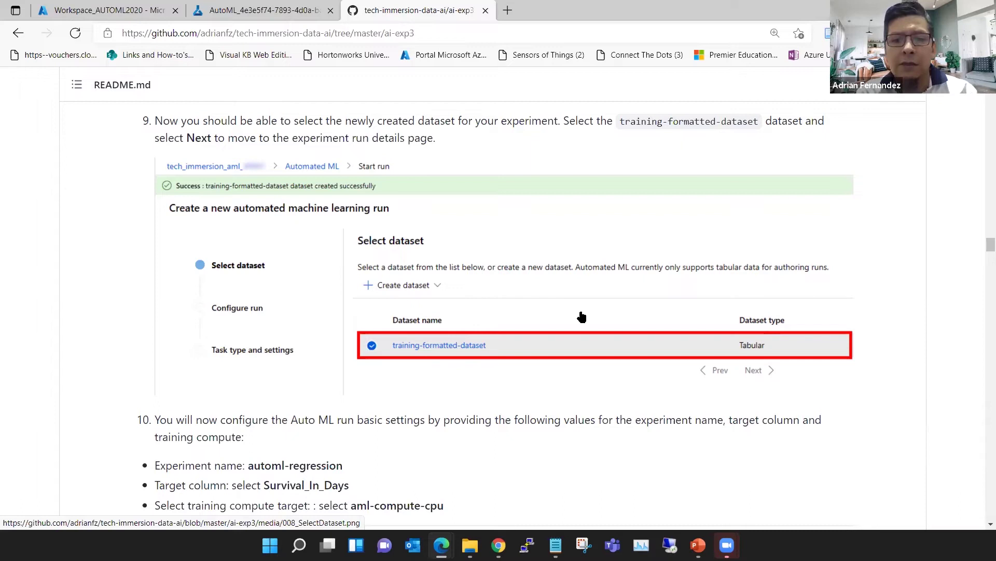
scroll(581, 332, down, 1)
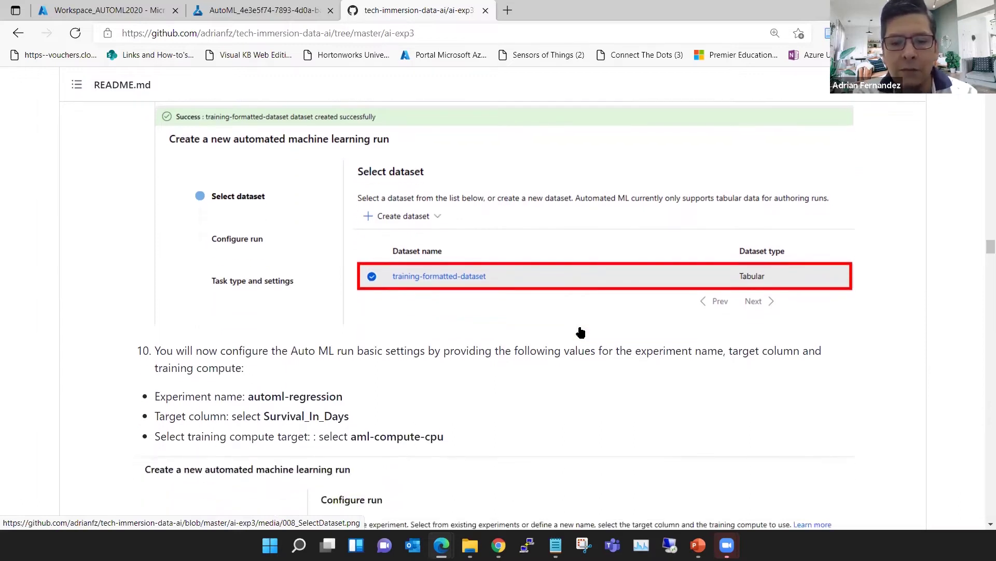
scroll(581, 333, down, 1)
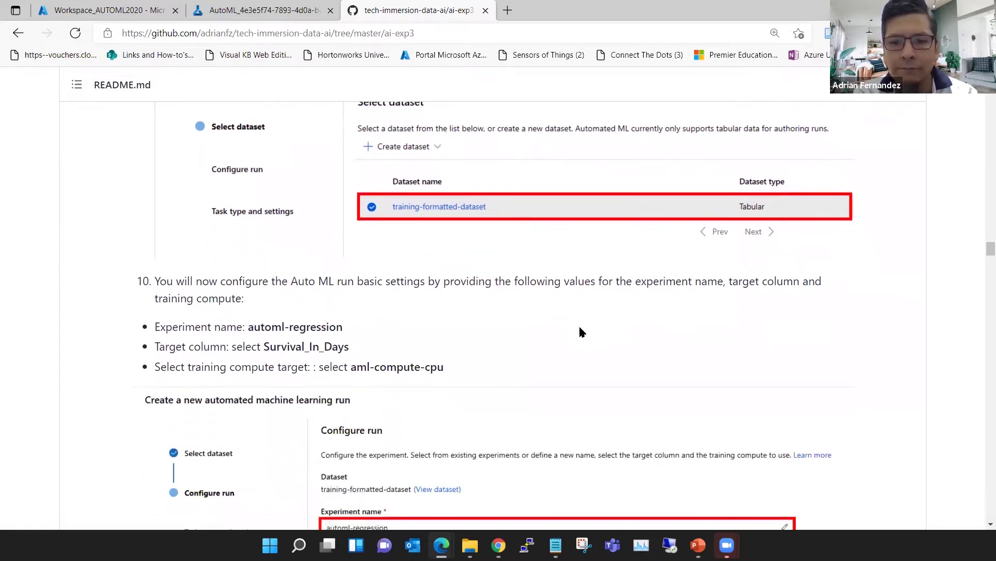
Review step 10's run settings, highlighting the Survival_In_Days target column and the aml-compute-cpu training compute target.
scroll(581, 332, down, 1)
scroll(578, 329, down, 1)
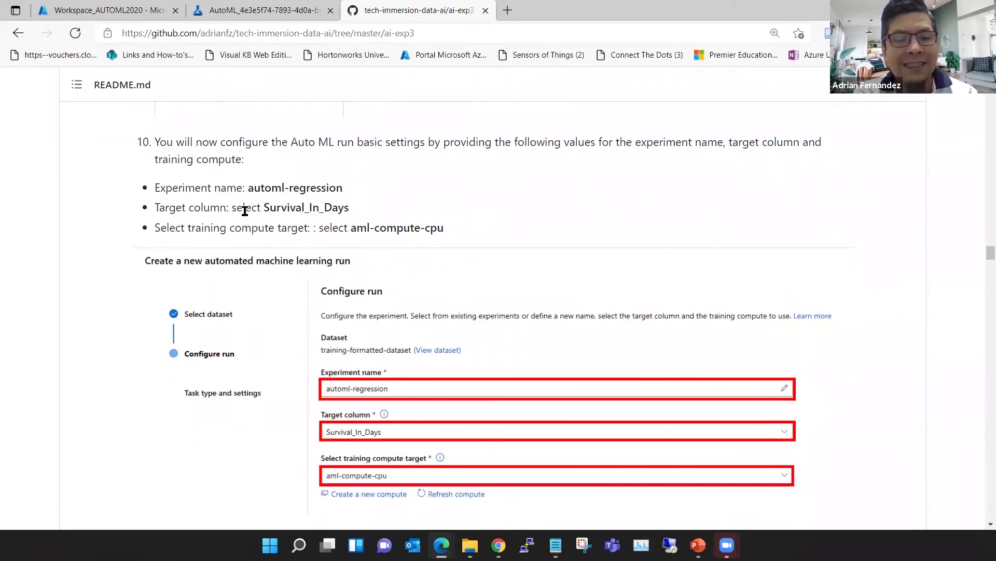
drag(264, 207, 361, 210)
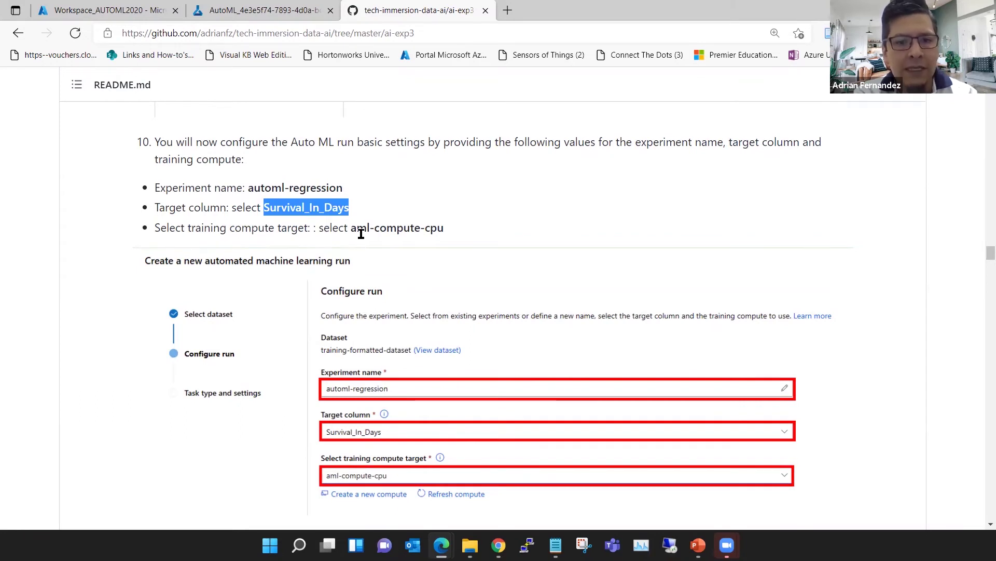
drag(351, 229, 458, 235)
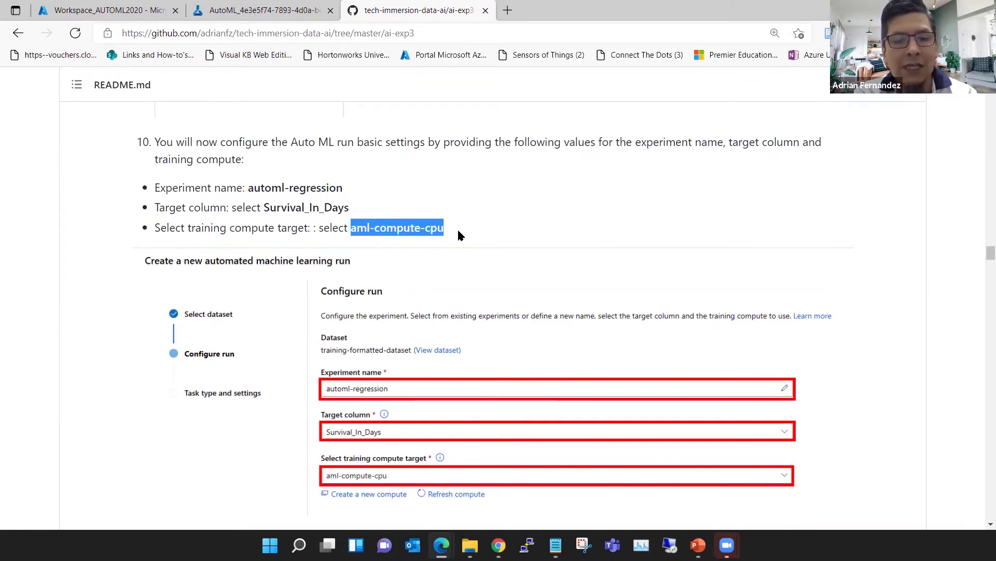
scroll(467, 236, down, 1)
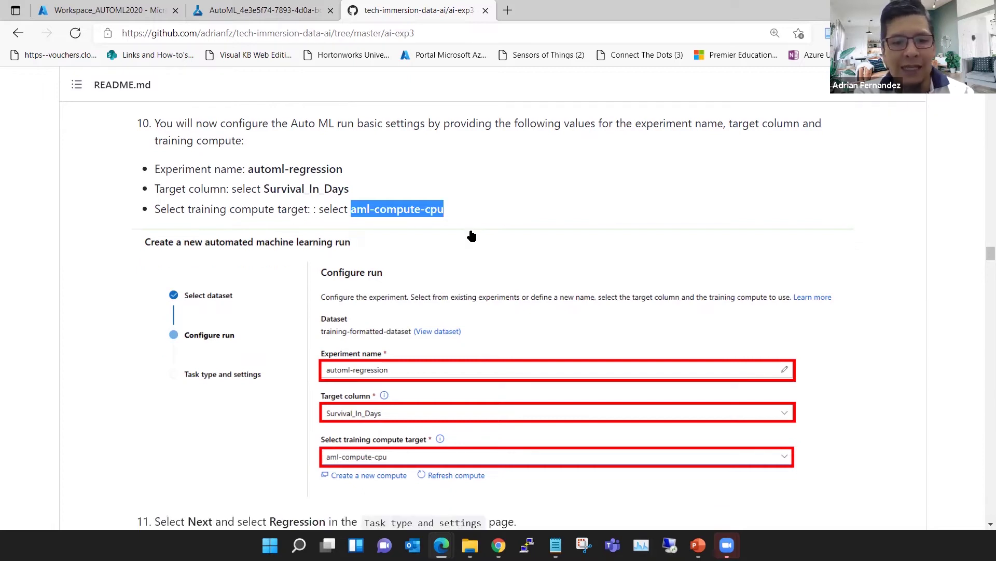
Review step 11 on choosing Regression as the task type for the run.
scroll(471, 236, down, 3)
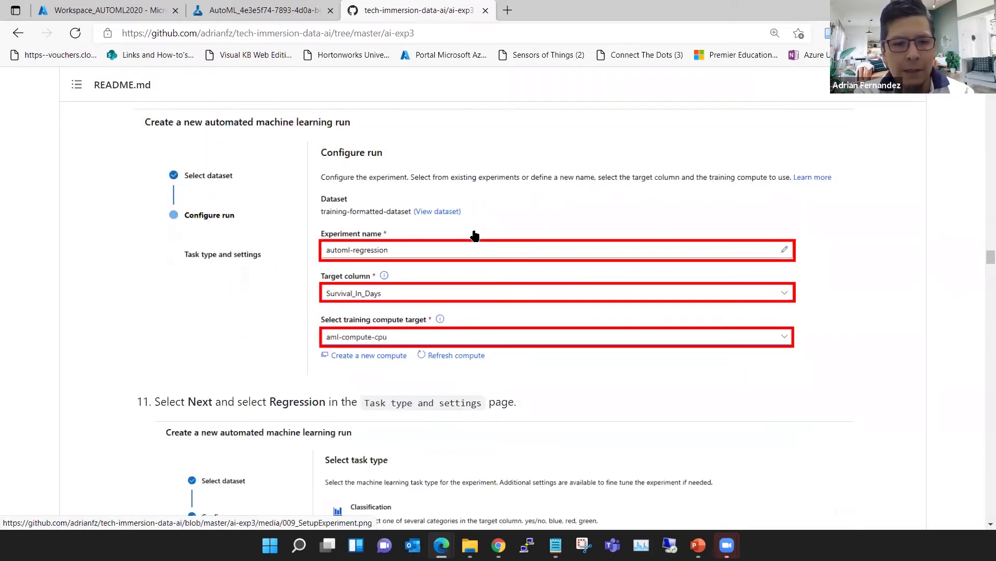
scroll(475, 236, down, 3)
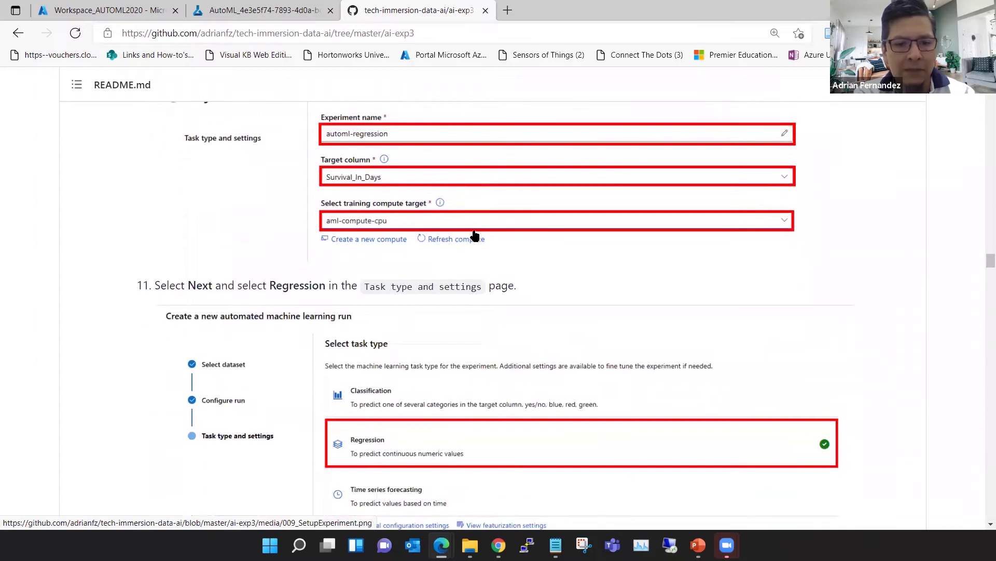
scroll(475, 236, down, 2)
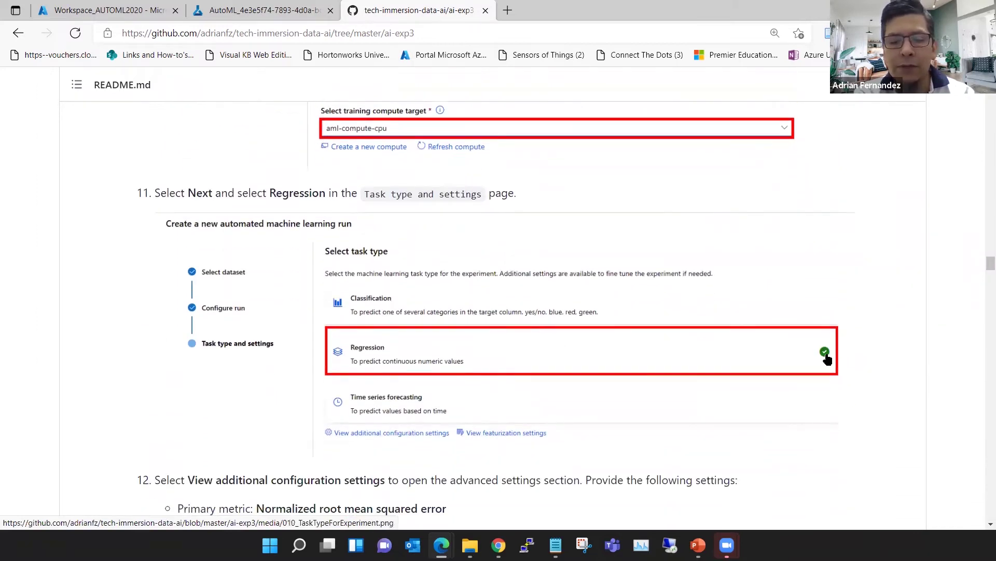
Return to step 8's schema illustration and check the data type of the Survival_In_Days column.
scroll(820, 351, up, 7)
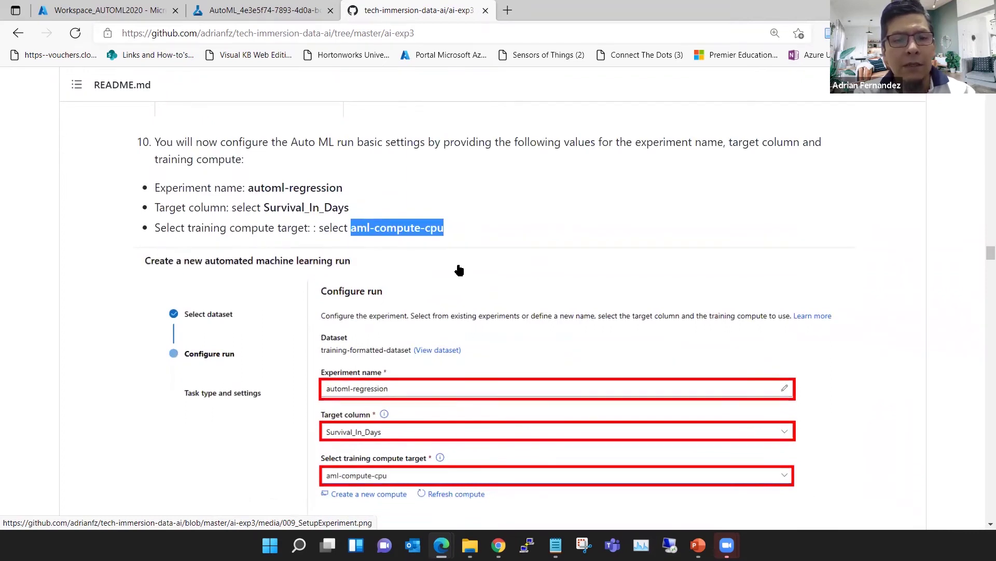
scroll(459, 269, up, 14)
scroll(537, 307, up, 7)
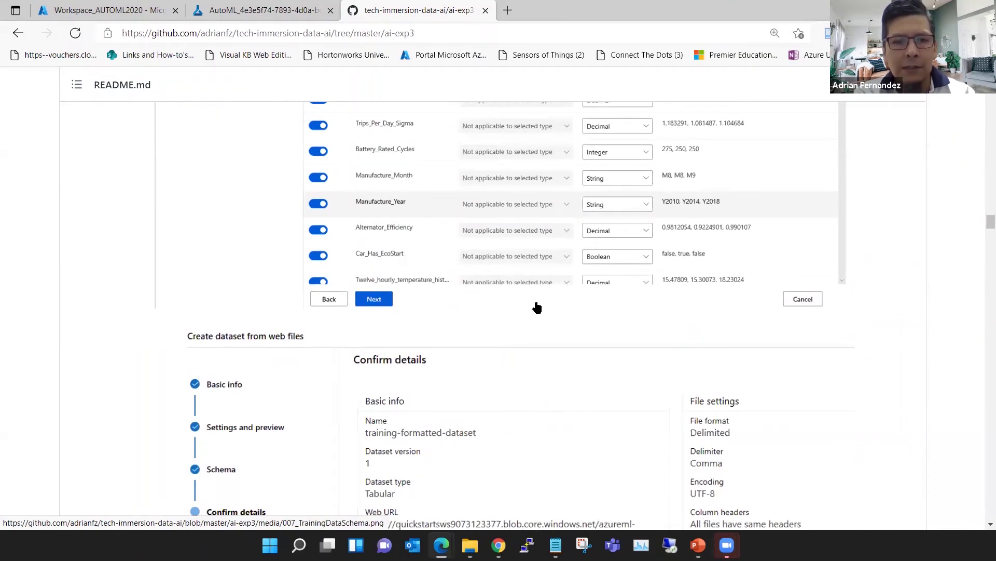
scroll(538, 307, up, 4)
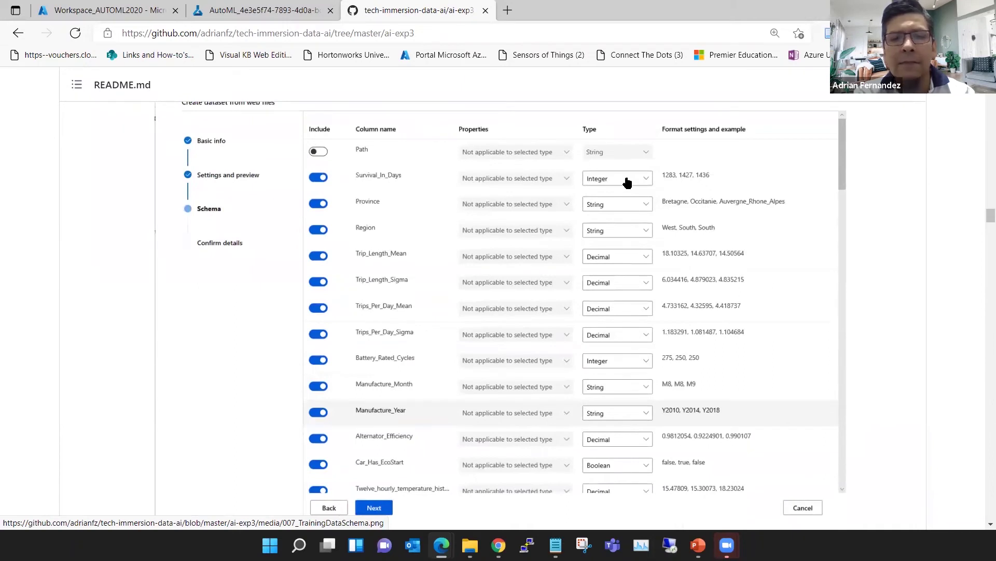
scroll(982, 229, down, 1)
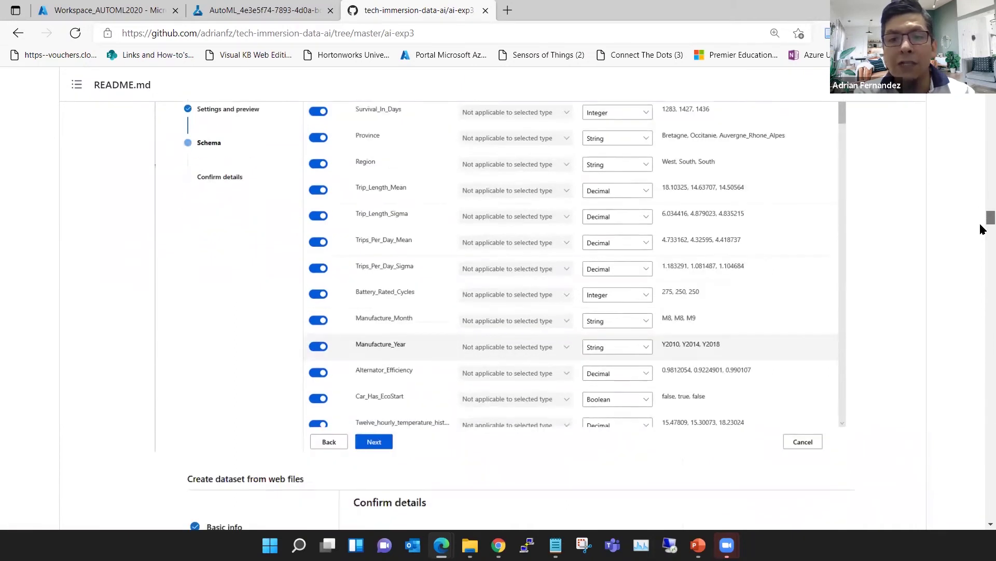
Go back to step 11's Regression task type and look at step 12's additional configuration settings.
scroll(983, 229, down, 15)
drag(982, 248, 981, 260)
scroll(880, 275, down, 1)
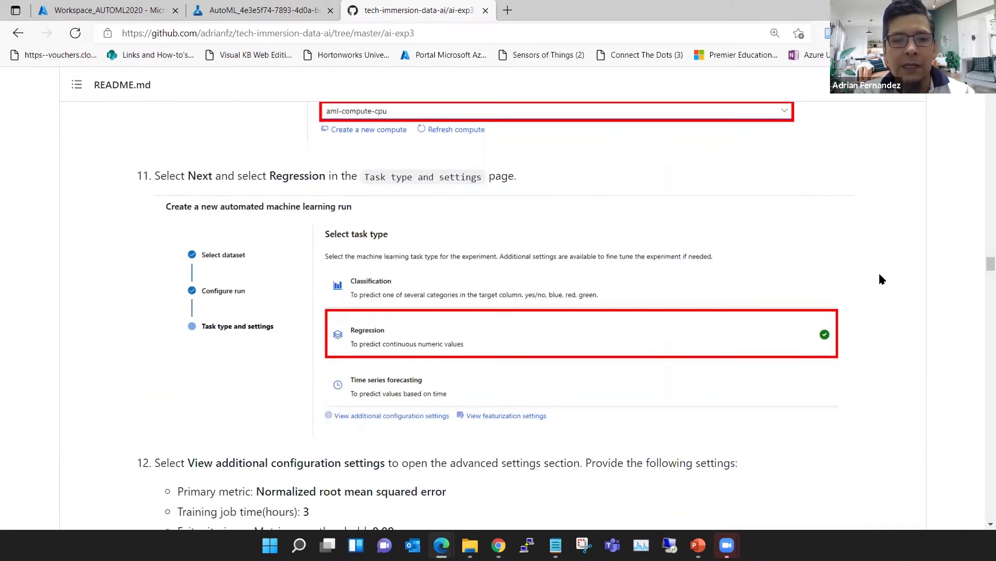
scroll(879, 275, down, 1)
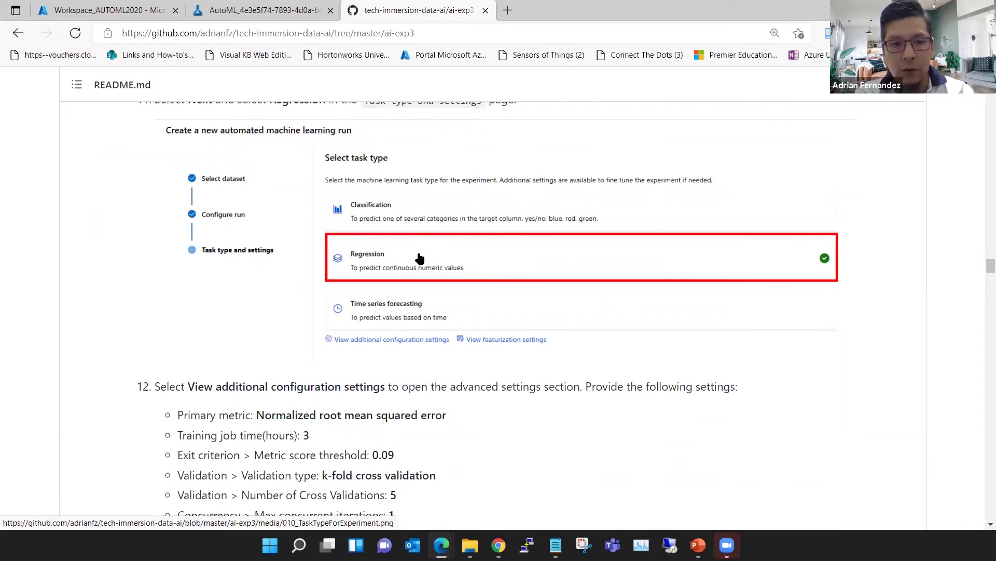
Review step 12's additional settings, highlighting the Normalized root mean squared error metric and the training job time of 3 hours.
scroll(742, 363, down, 2)
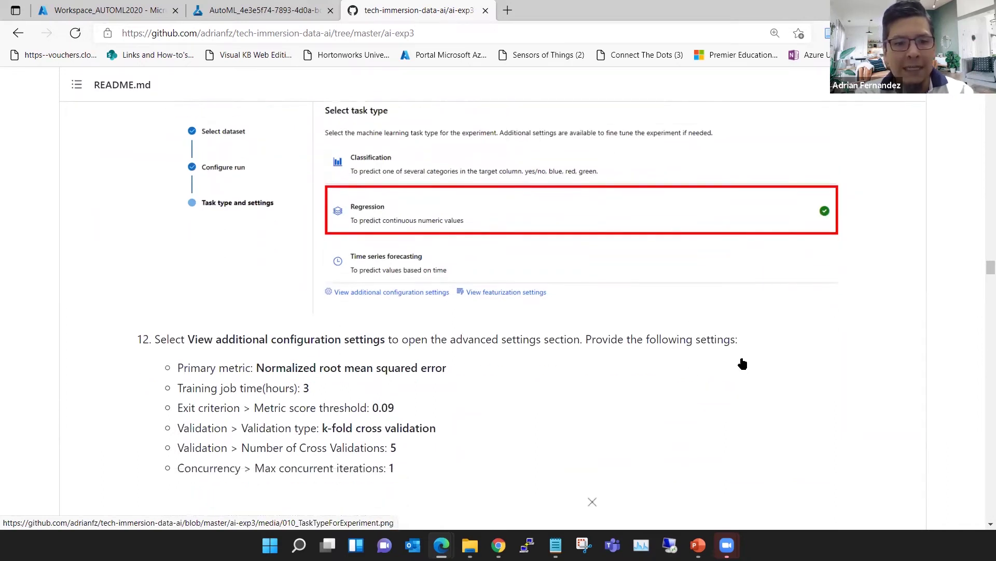
scroll(745, 362, down, 1)
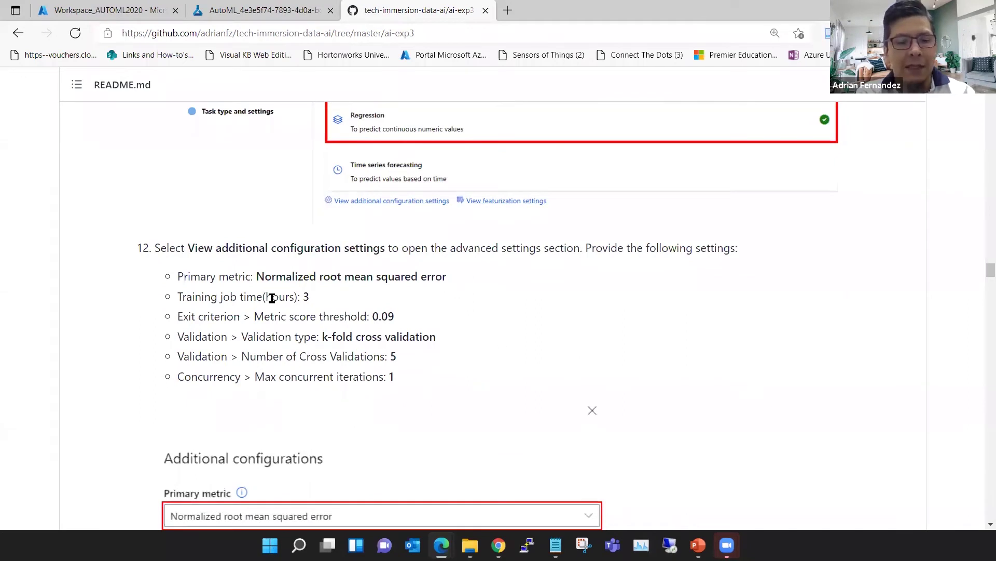
scroll(496, 244, up, 1)
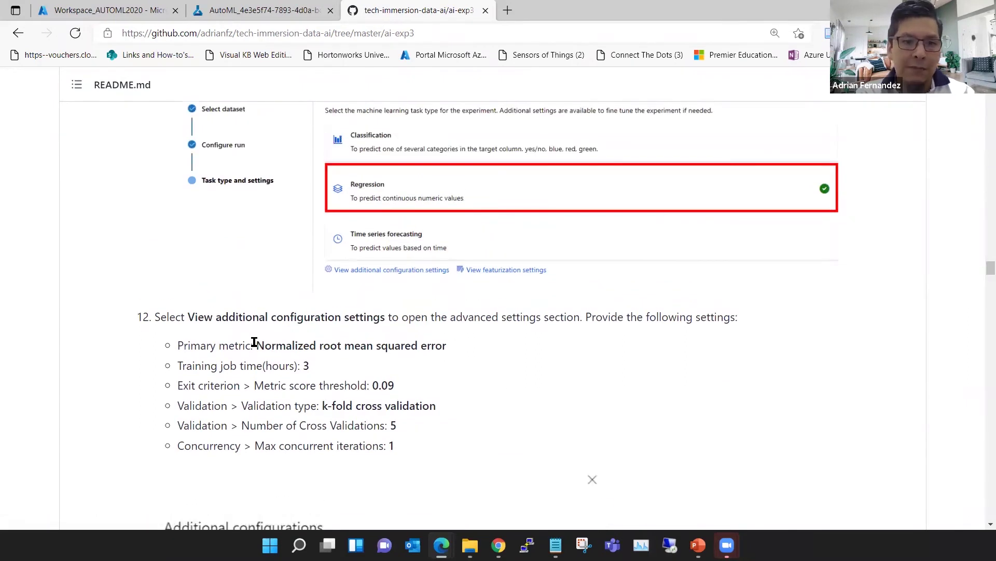
drag(256, 344, 465, 353)
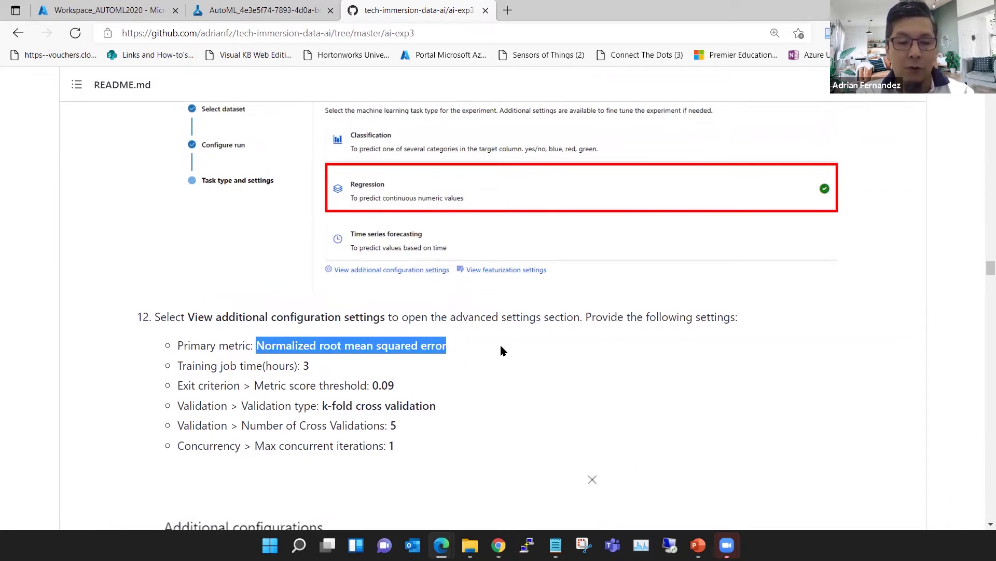
scroll(501, 347, down, 1)
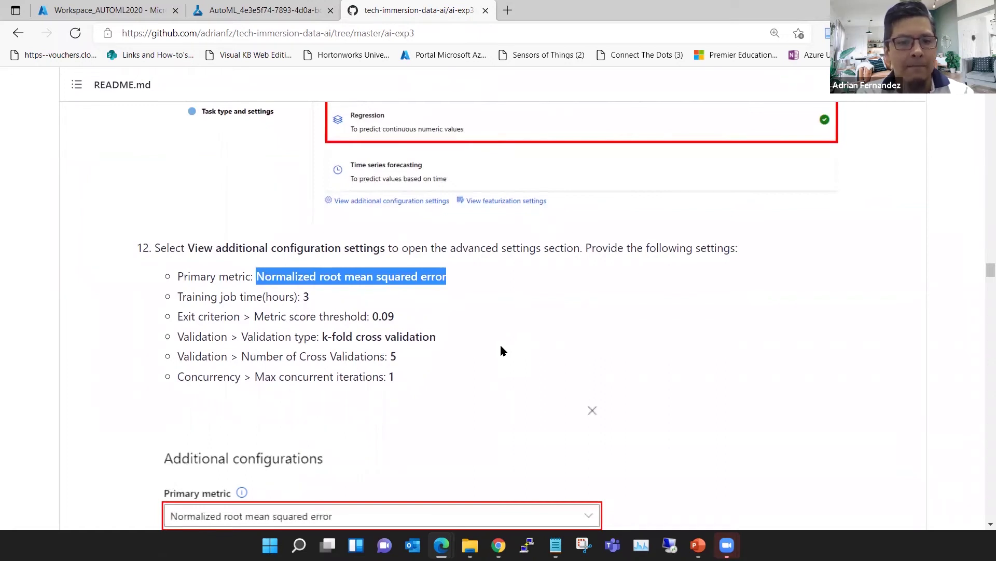
click(305, 297)
drag(309, 297, 298, 298)
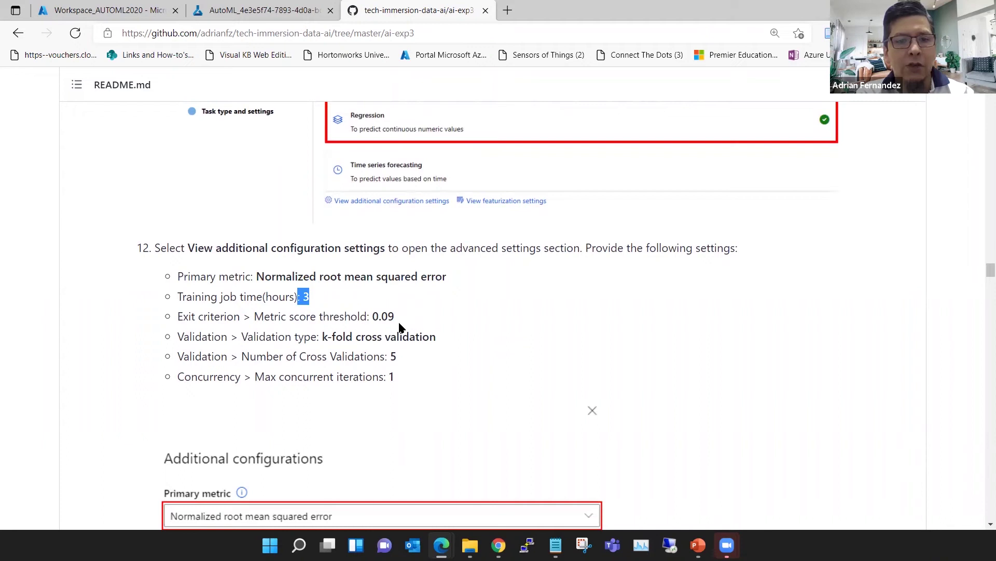
Highlight step 12's metric score threshold and k-fold cross validation type, followed by the whole settings list.
drag(369, 315, 388, 317)
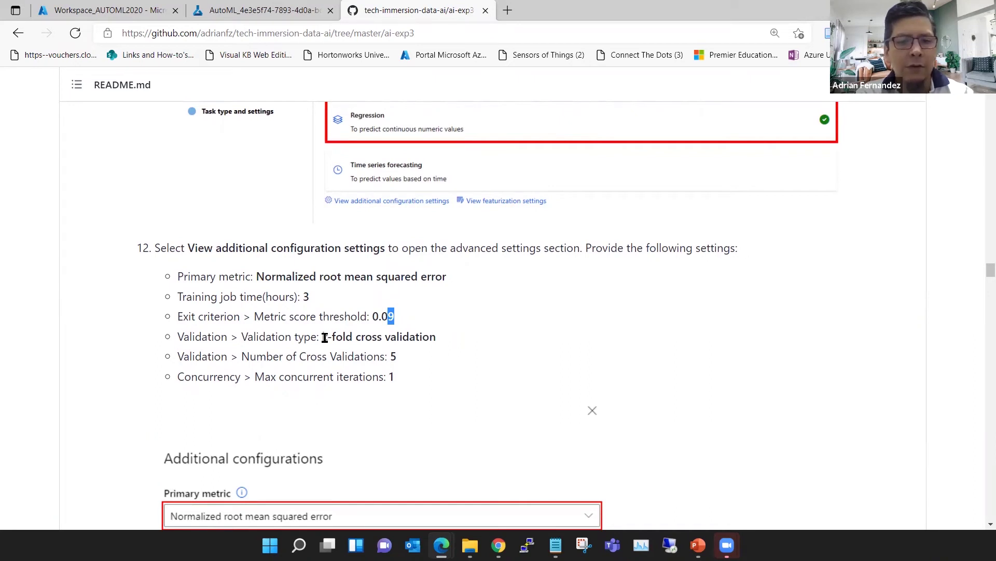
drag(322, 337, 353, 338)
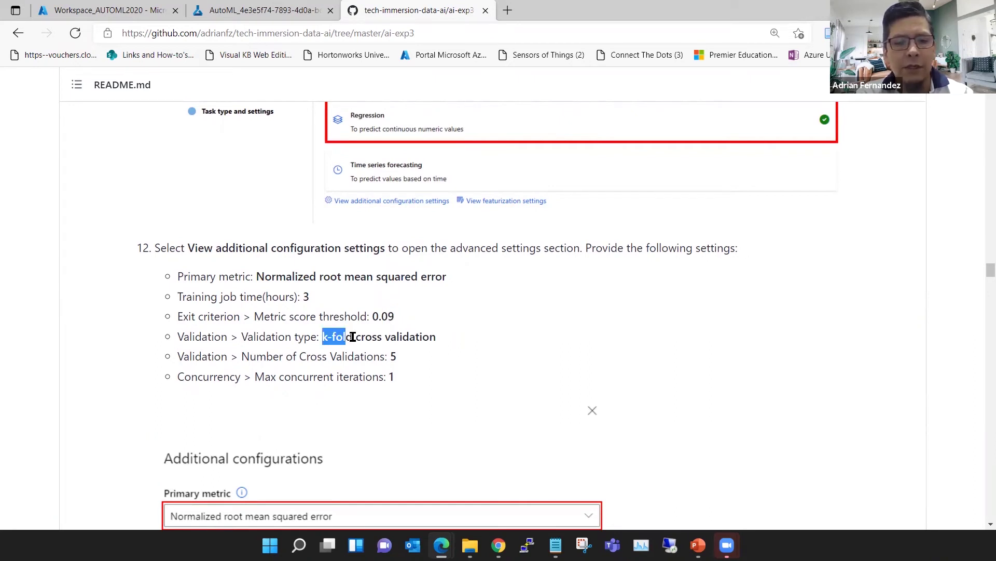
click(454, 344)
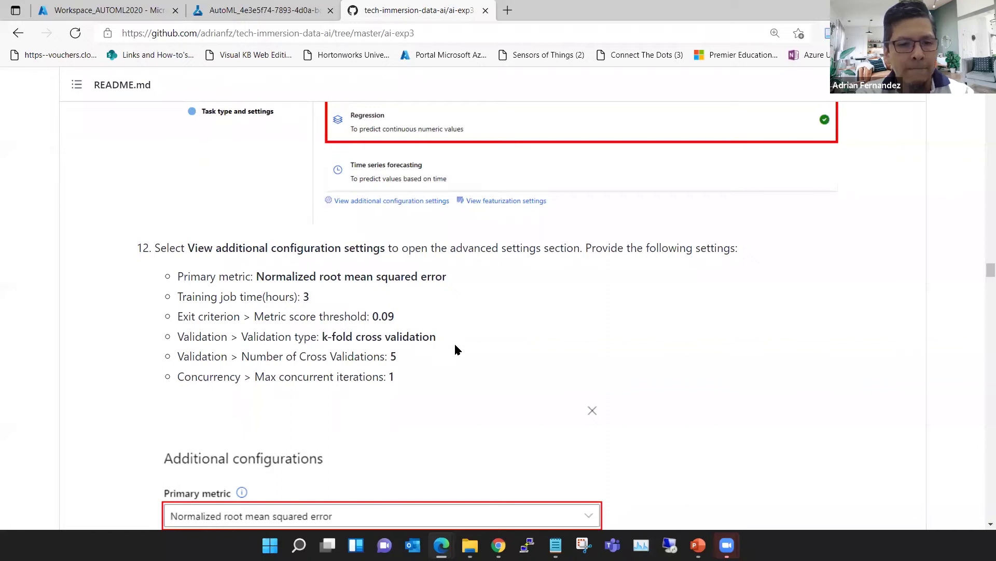
drag(393, 378, 384, 378)
drag(178, 275, 477, 382)
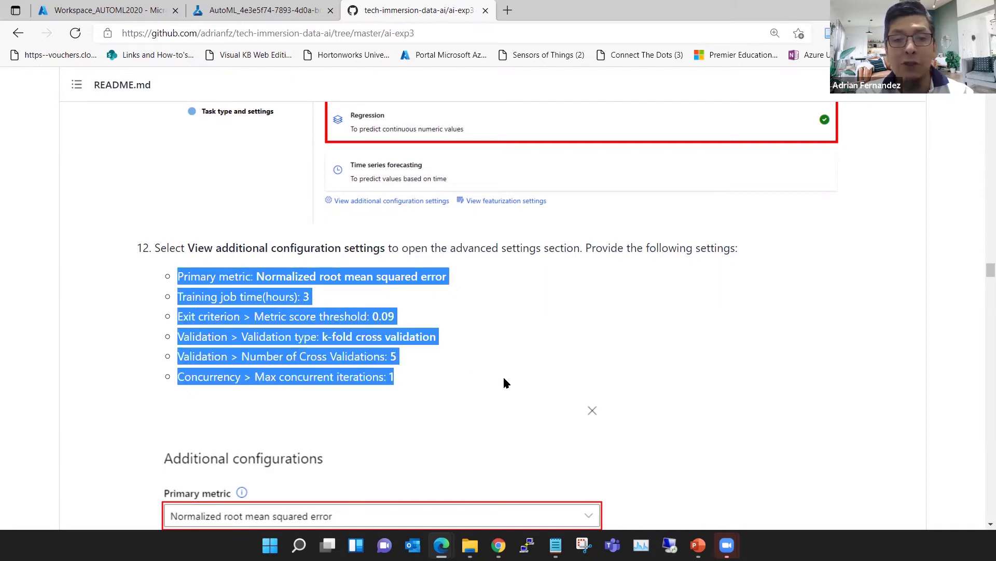
Examine the Additional configurations illustration for the primary metric, featurization, exit criterion, validation and concurrency settings.
scroll(504, 383, down, 2)
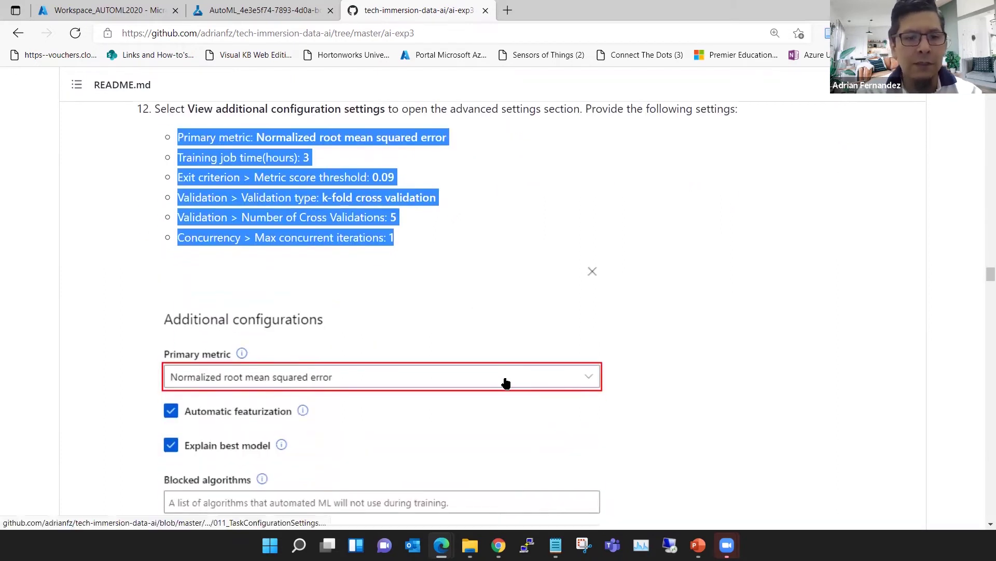
scroll(505, 383, down, 2)
scroll(446, 363, down, 1)
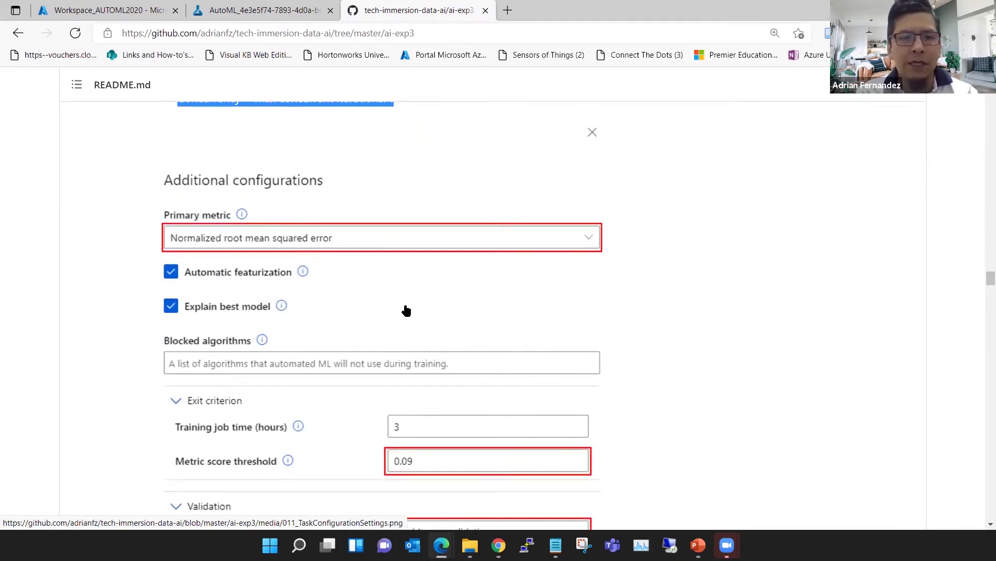
scroll(406, 311, down, 1)
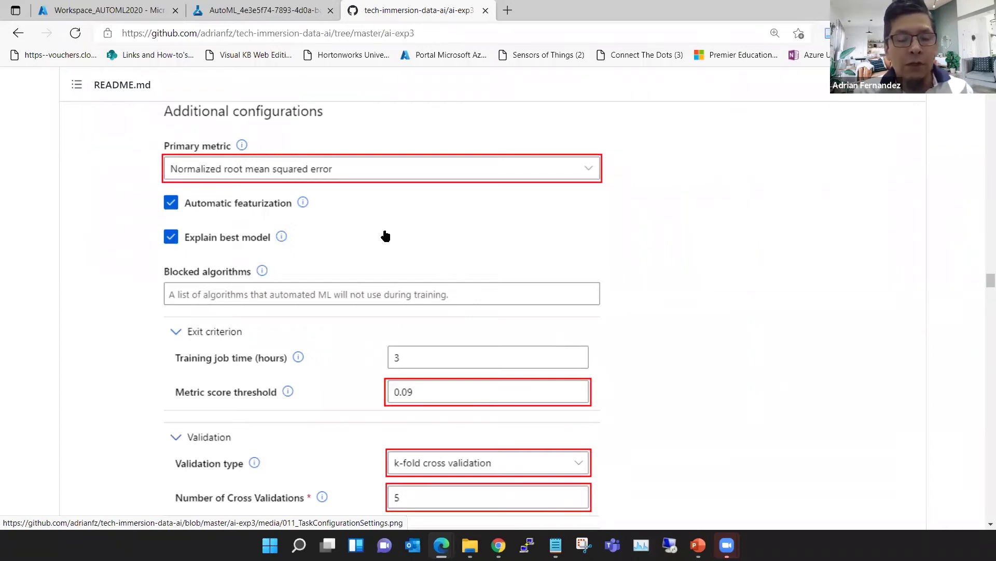
scroll(386, 235, down, 1)
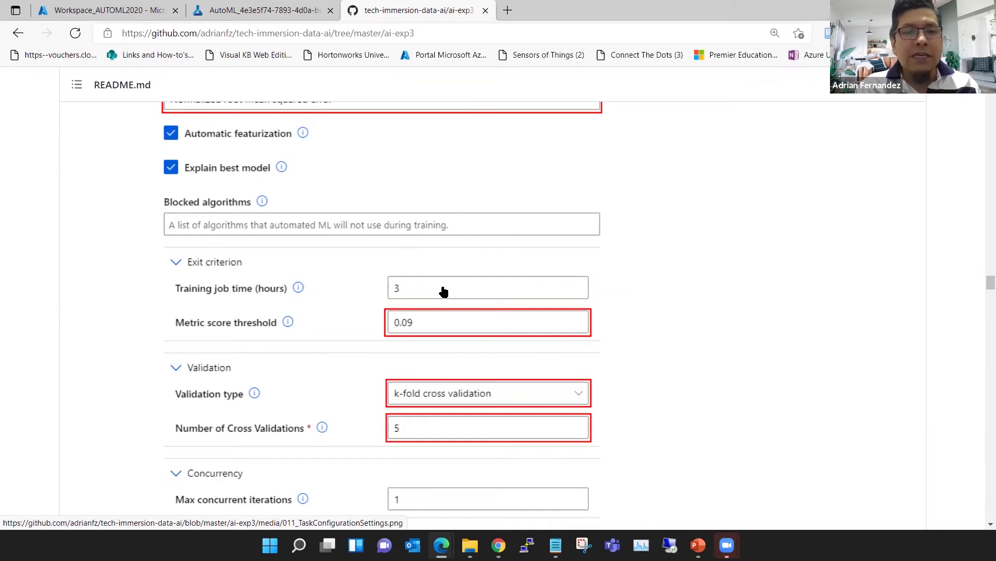
scroll(444, 292, up, 1)
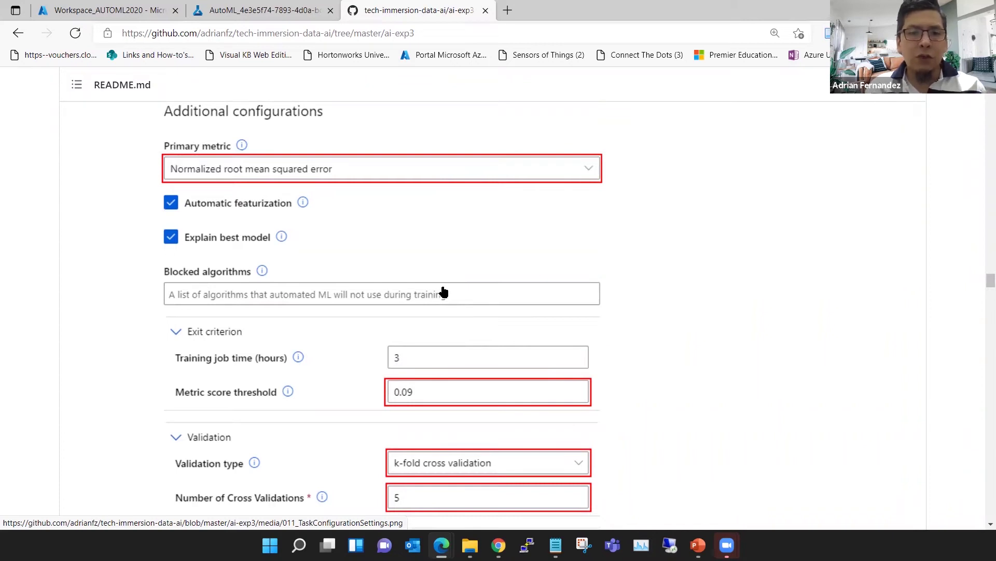
scroll(444, 291, down, 2)
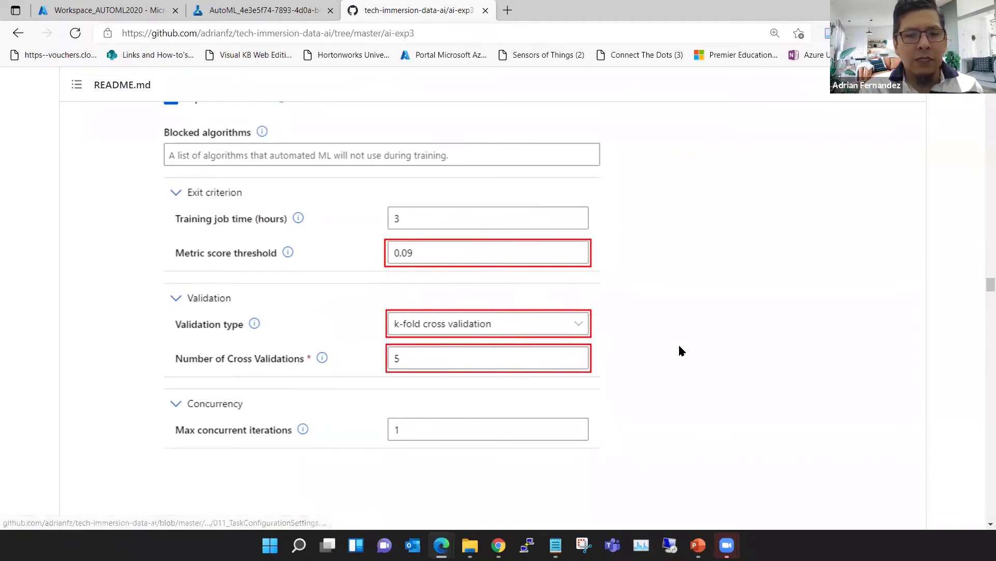
scroll(688, 342, down, 1)
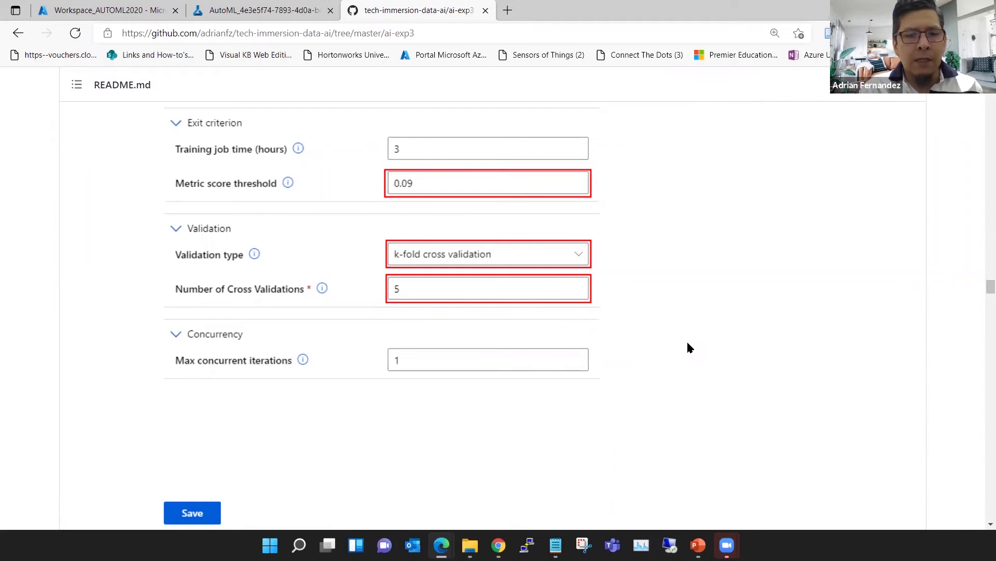
Review steps 13 and 14 on starting the automated ML run and checking its run status and Run ID.
scroll(688, 343, down, 3)
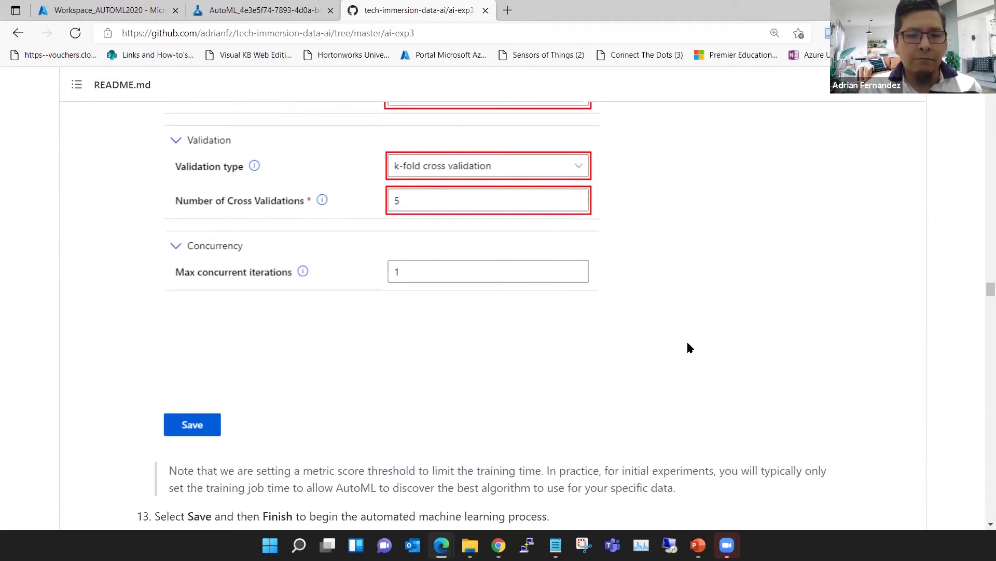
scroll(689, 347, down, 5)
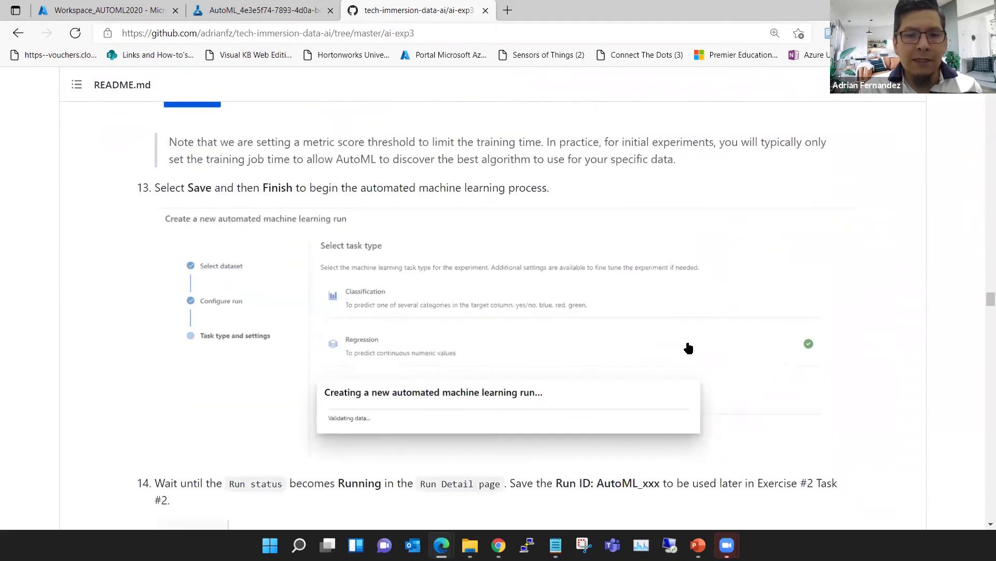
scroll(688, 347, down, 3)
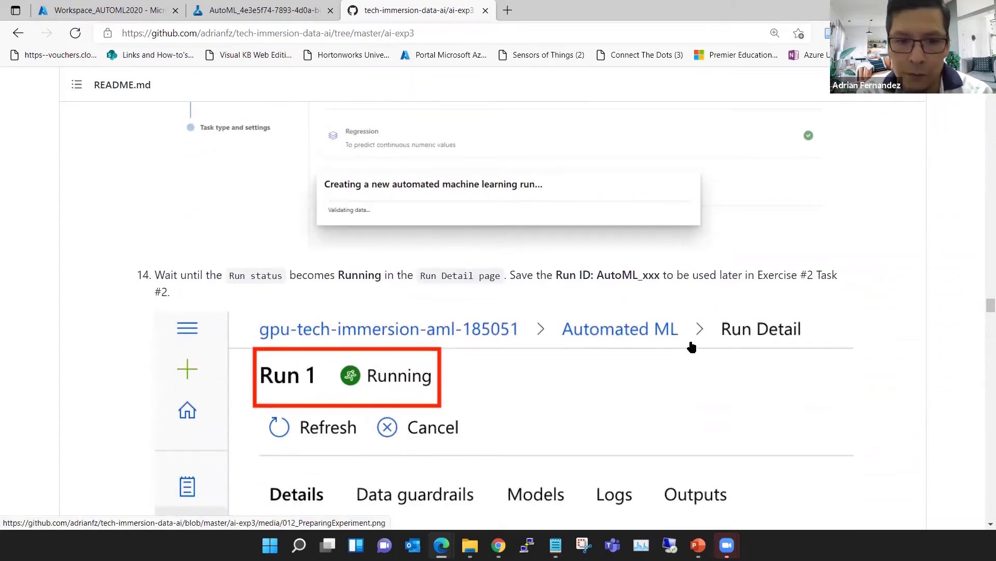
scroll(692, 347, down, 4)
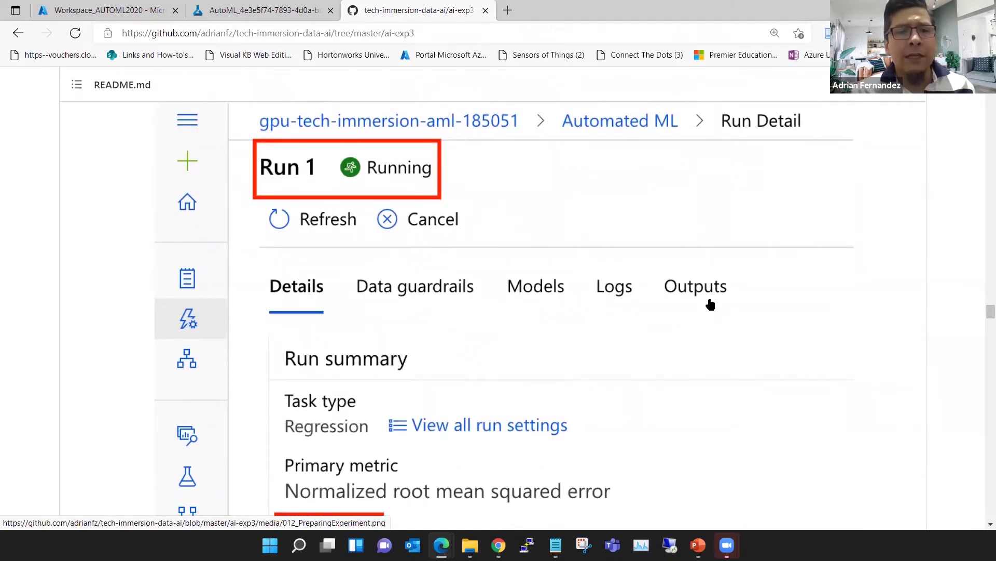
scroll(711, 305, down, 2)
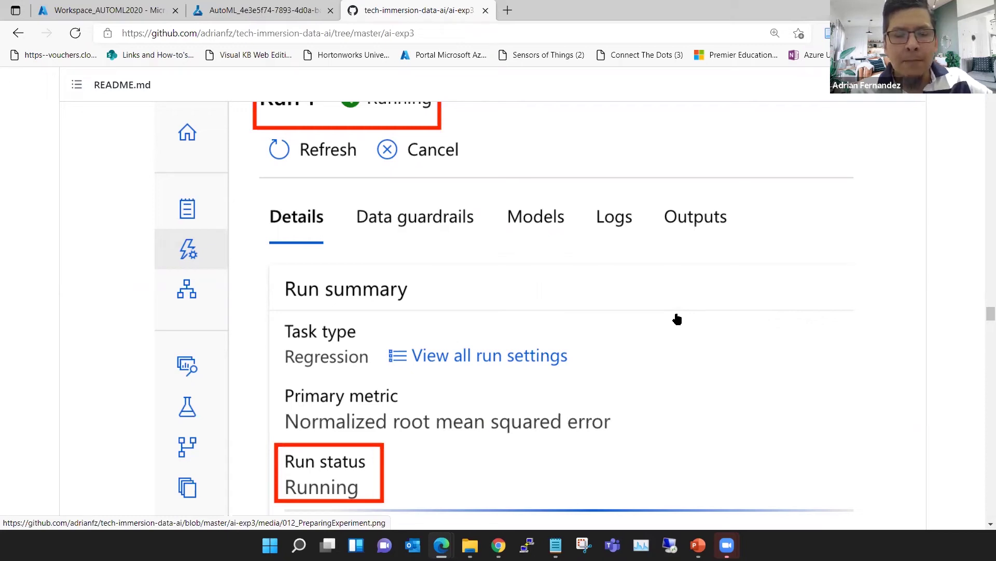
scroll(692, 344, down, 1)
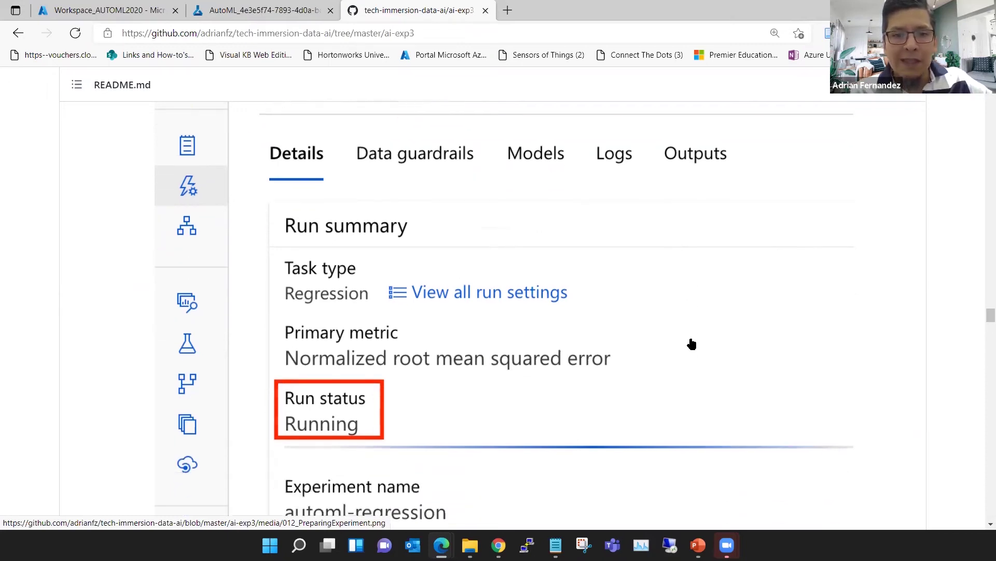
scroll(691, 344, down, 1)
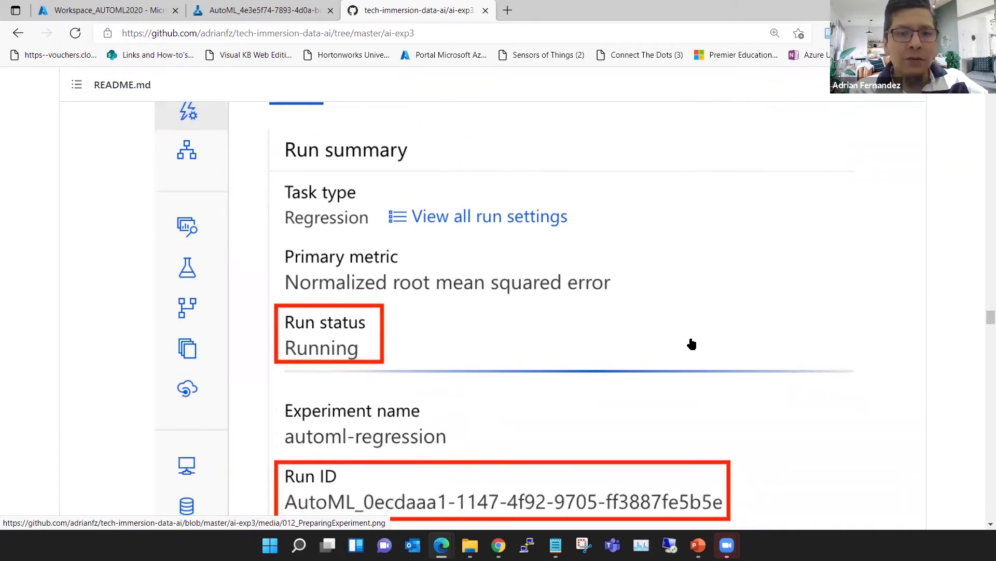
scroll(692, 344, down, 1)
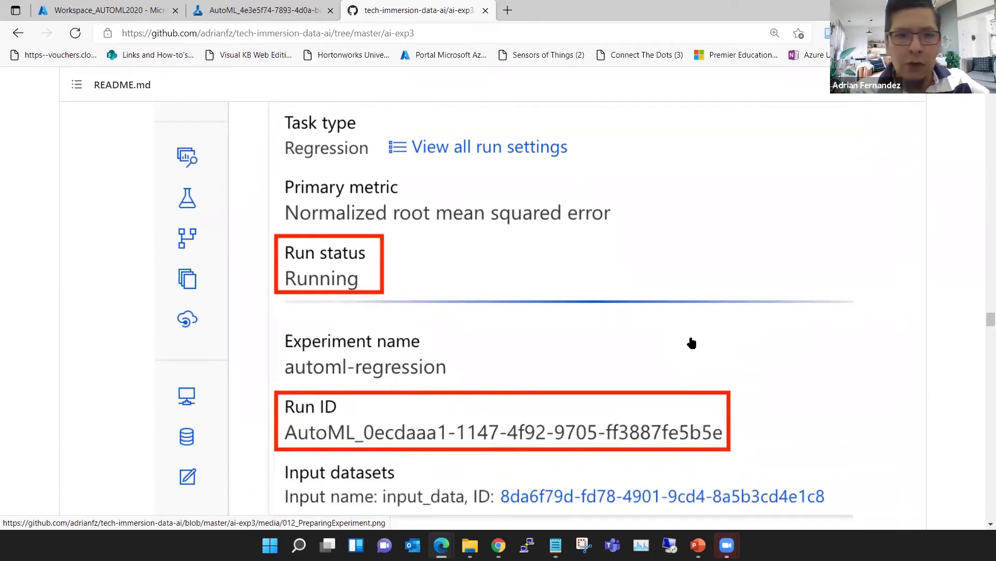
scroll(692, 343, down, 1)
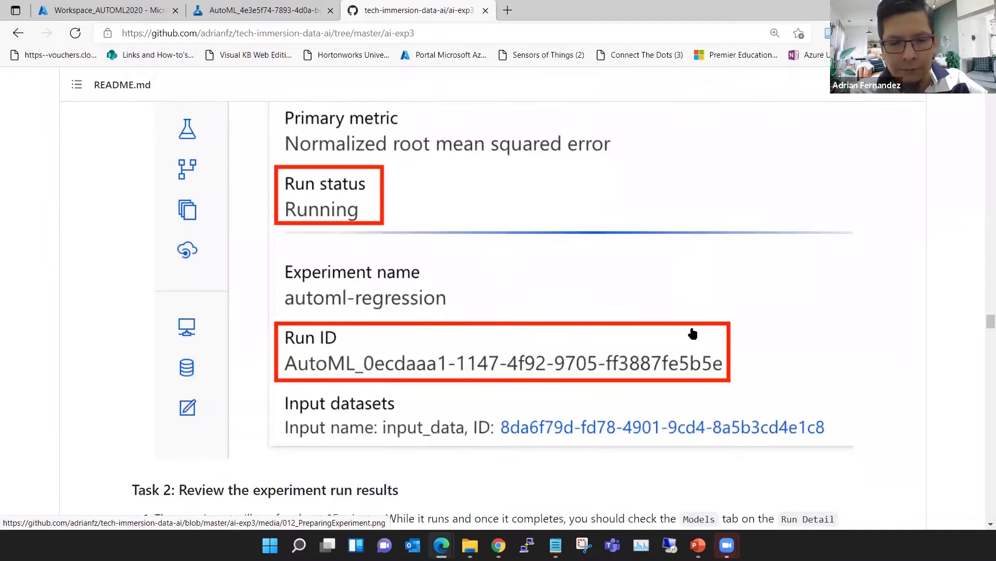
Read Task 2's first step and examine the completed run's properties and best model summary in its illustration.
scroll(693, 333, down, 2)
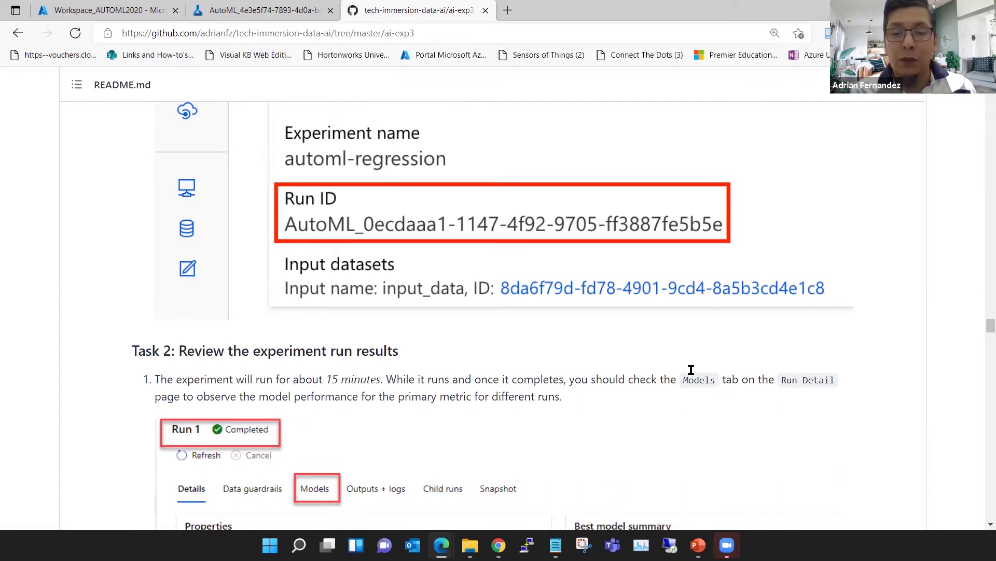
scroll(695, 373, down, 1)
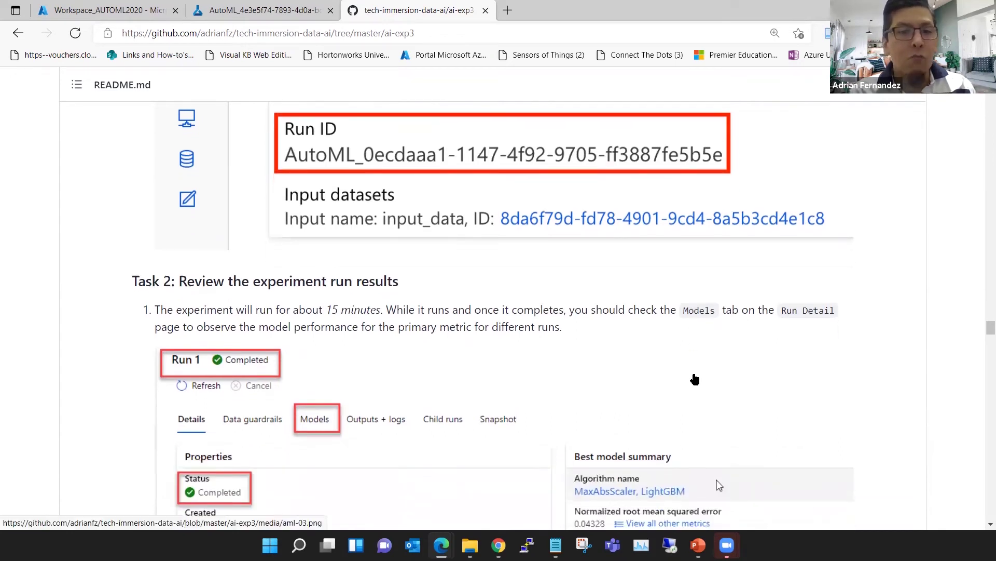
scroll(696, 378, down, 1)
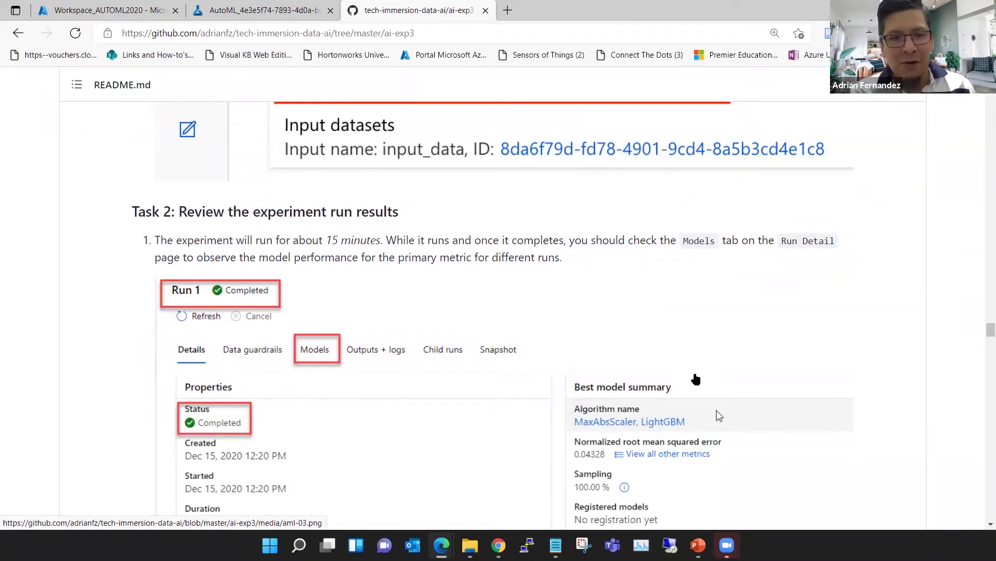
scroll(696, 379, down, 1)
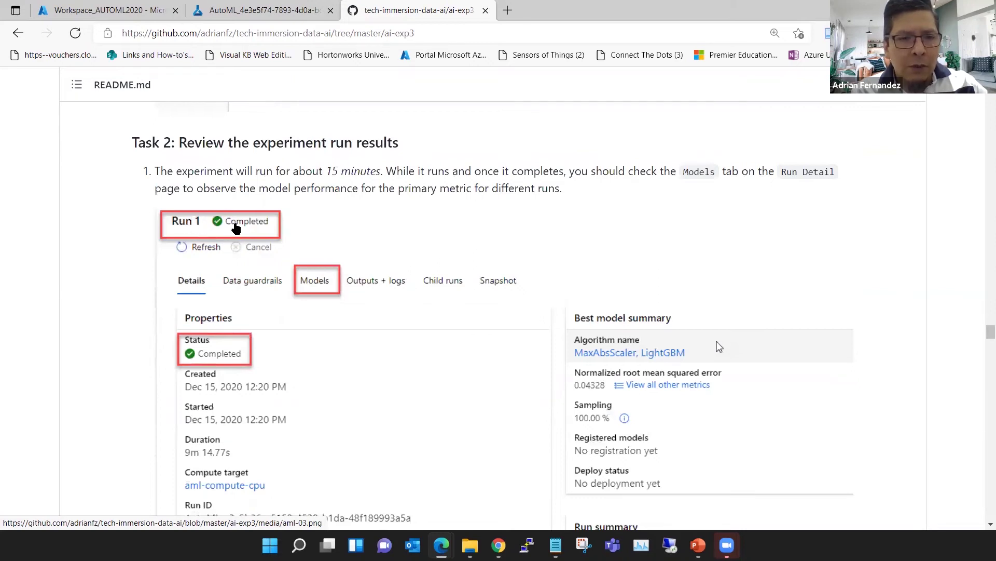
scroll(450, 375, down, 1)
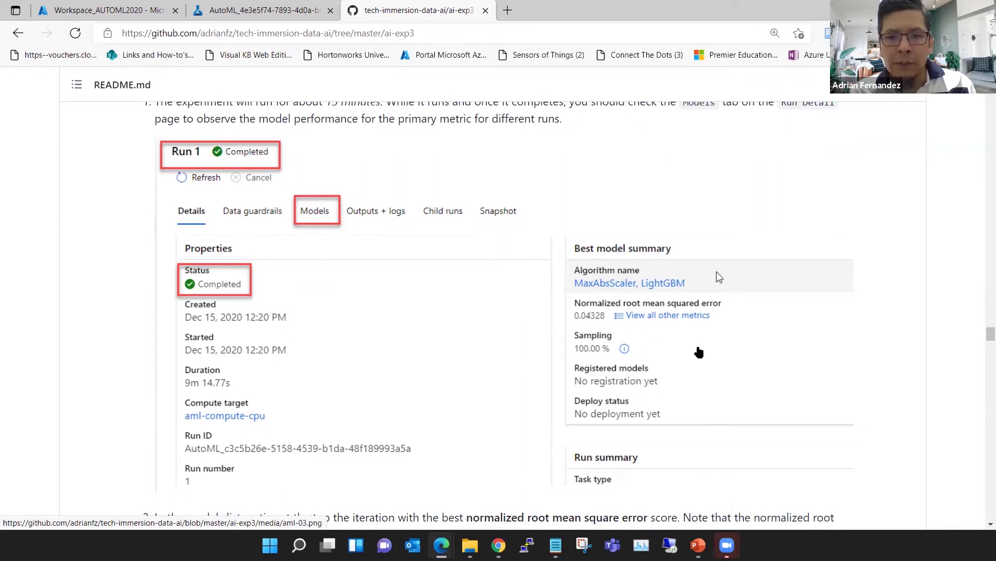
scroll(698, 353, down, 1)
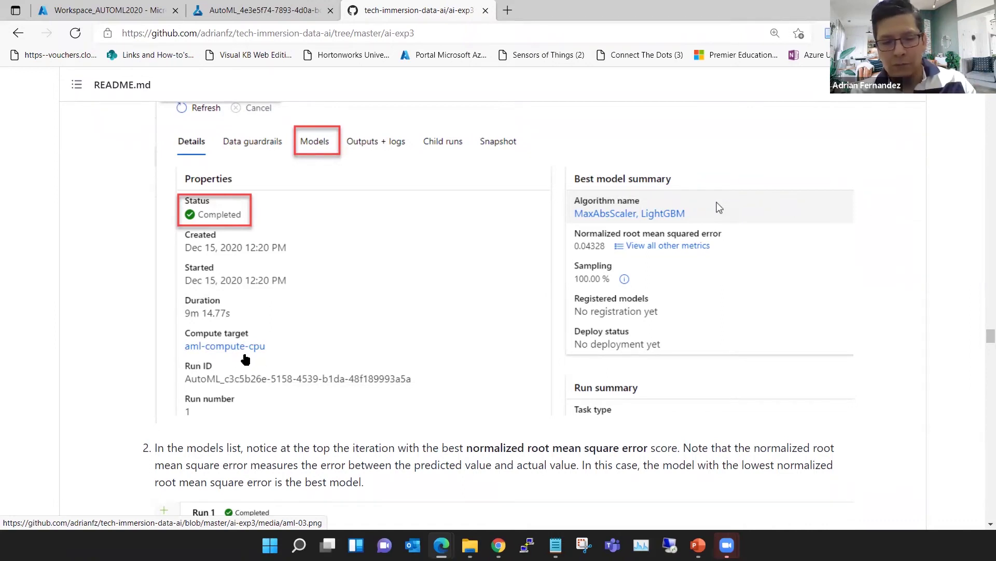
Review Task 2's steps 2 and 3 on finding the best model in the models list and viewing its details.
scroll(246, 359, down, 4)
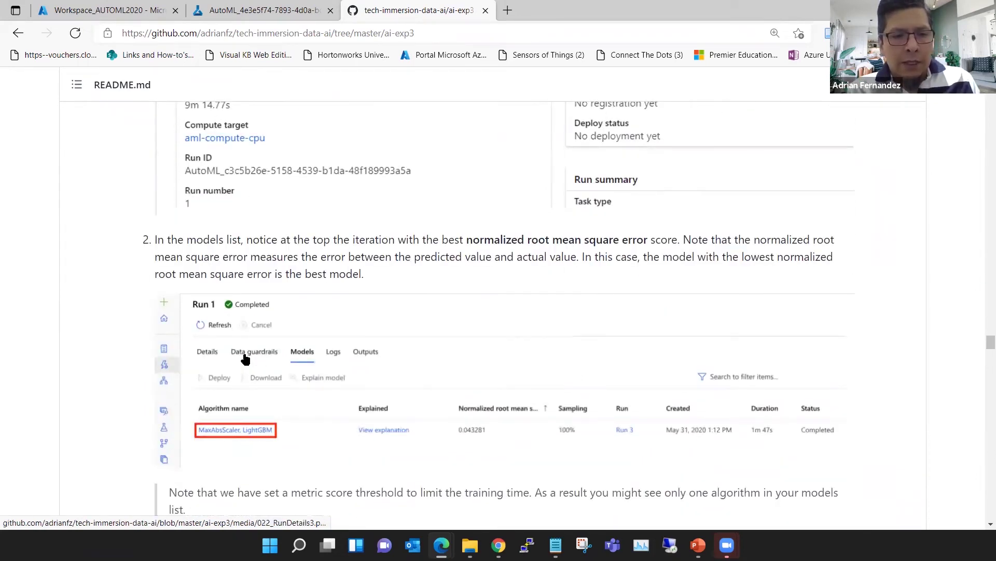
scroll(246, 359, down, 1)
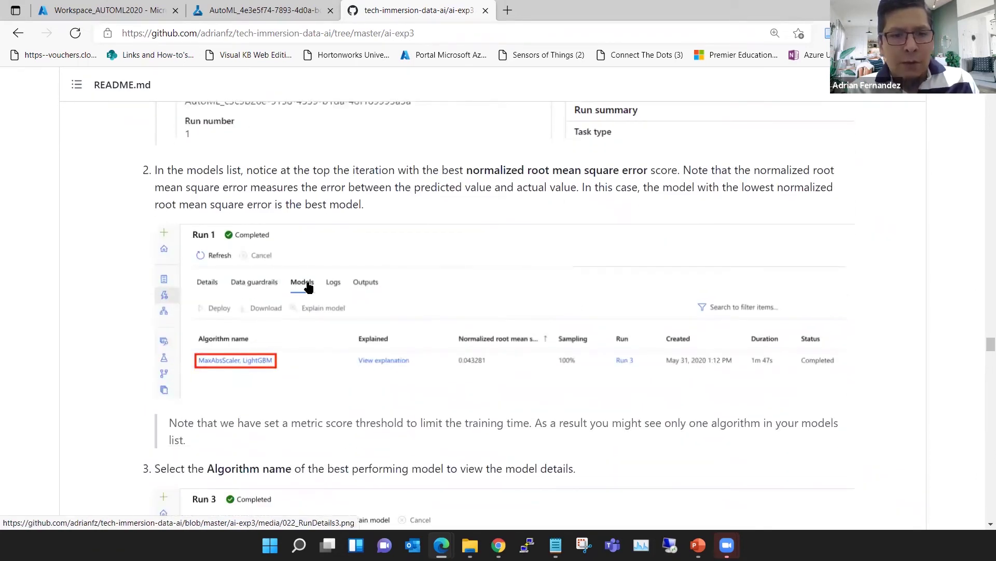
scroll(255, 373, down, 5)
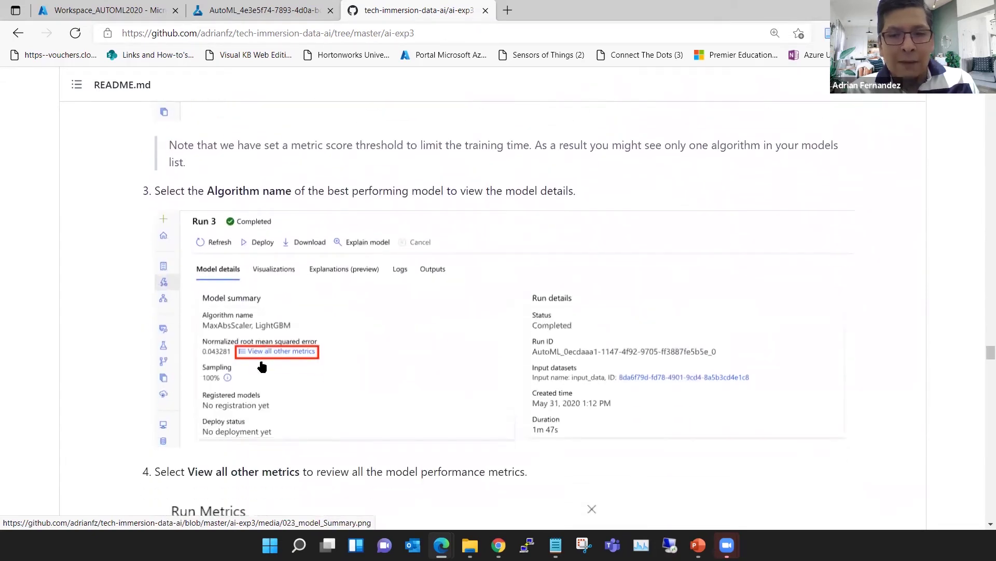
Review Task 2's step 4 and examine the model performance metrics in its Run Metrics illustration.
scroll(262, 366, down, 3)
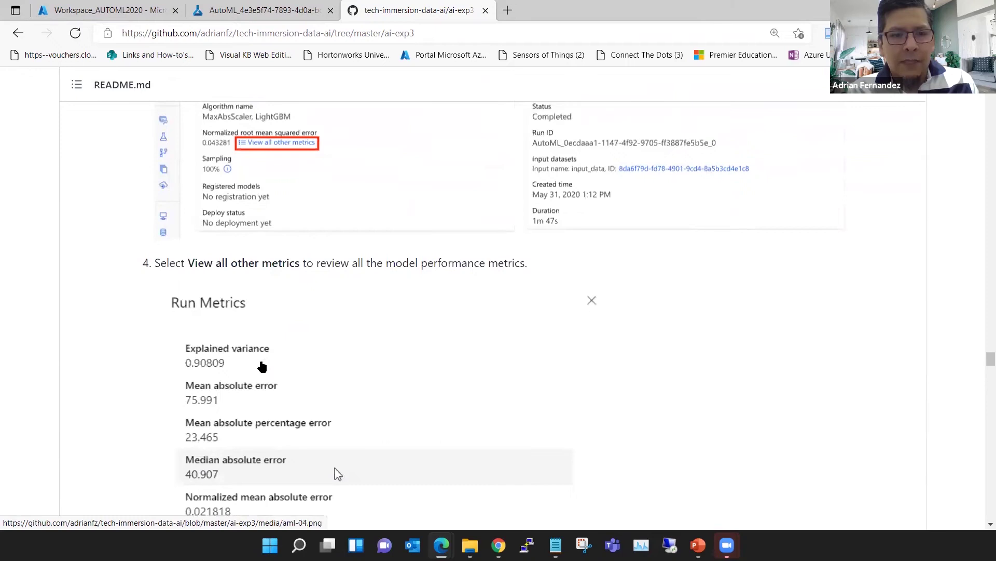
scroll(262, 366, down, 3)
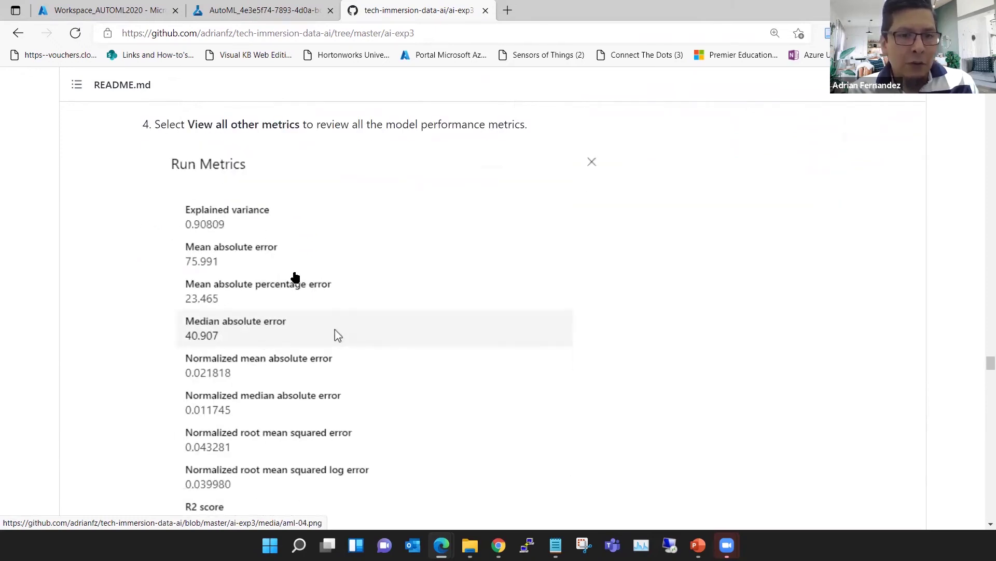
scroll(291, 278, down, 3)
scroll(344, 312, down, 5)
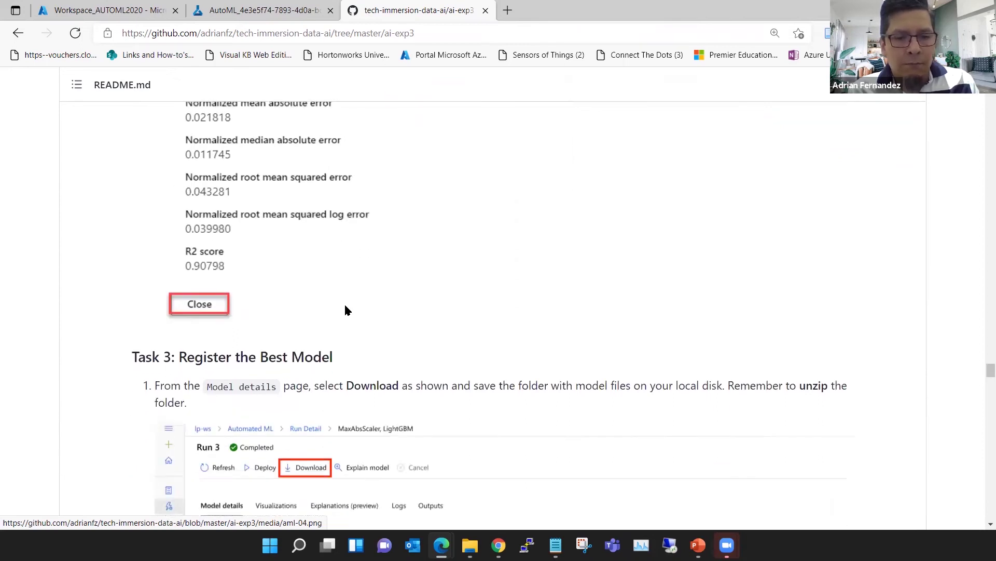
Review Task 3's steps 1 and 2 on downloading the best model's files and opening the model list for registration.
scroll(347, 310, down, 3)
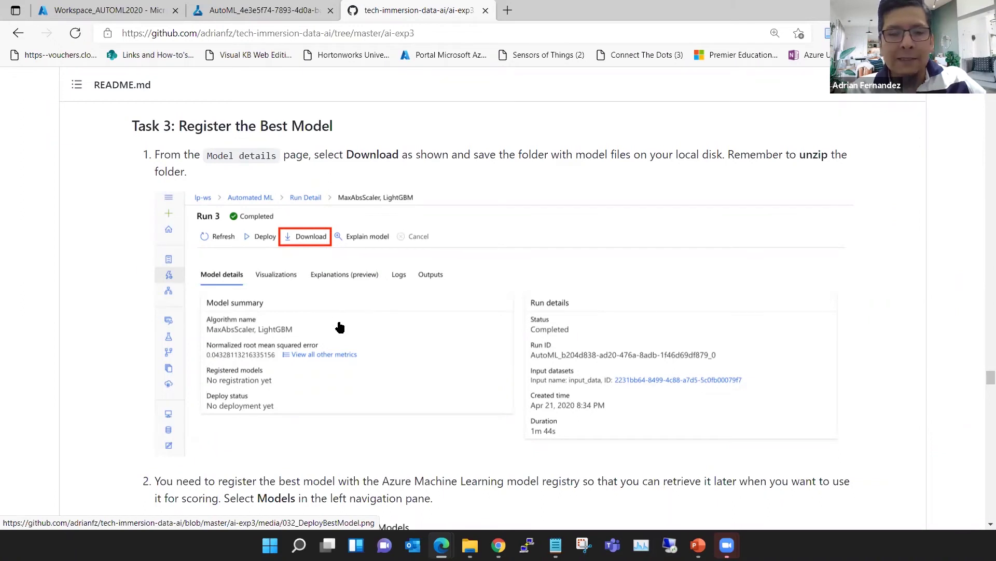
scroll(410, 362, down, 3)
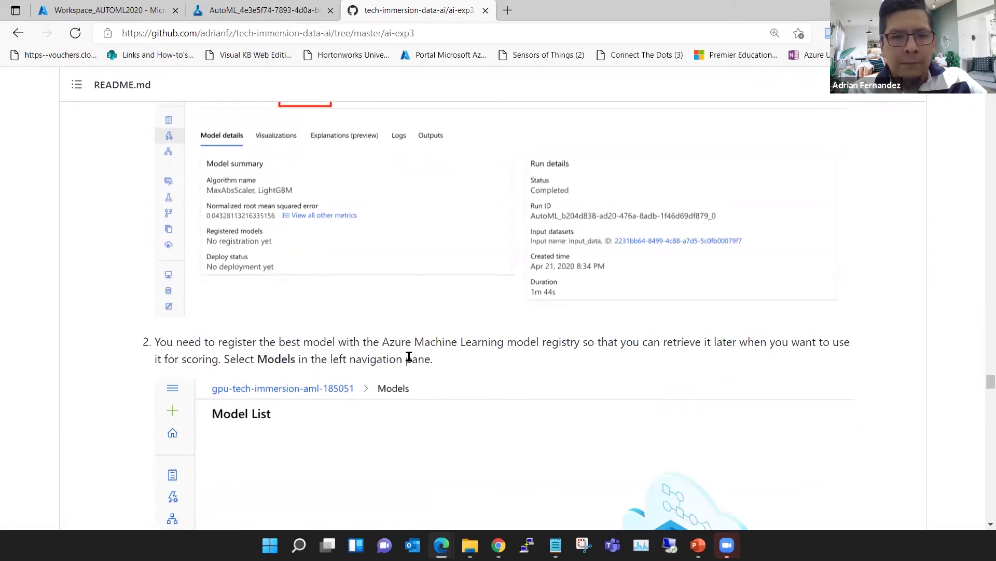
scroll(410, 358, down, 1)
scroll(409, 362, down, 1)
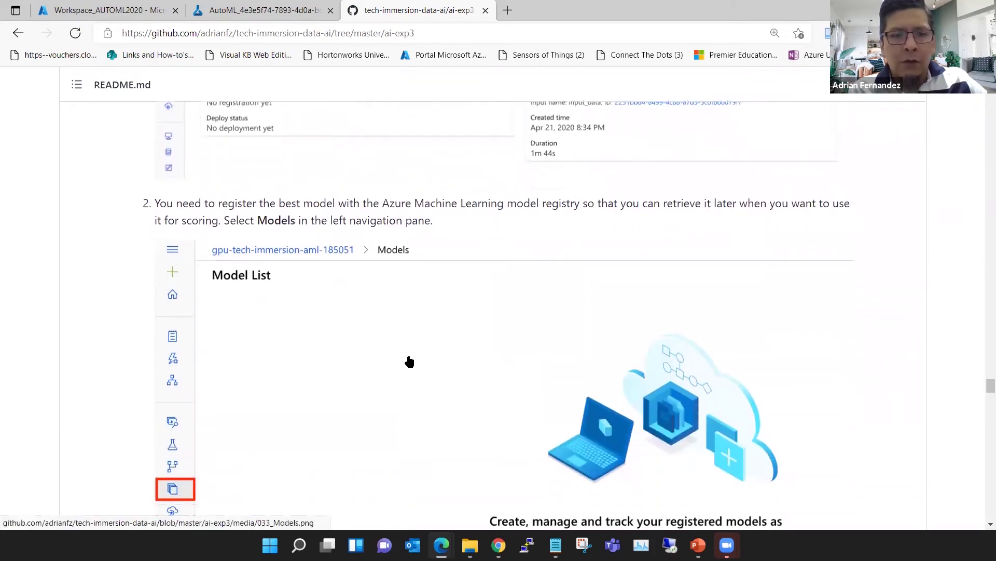
scroll(410, 362, down, 1)
scroll(410, 362, down, 1)
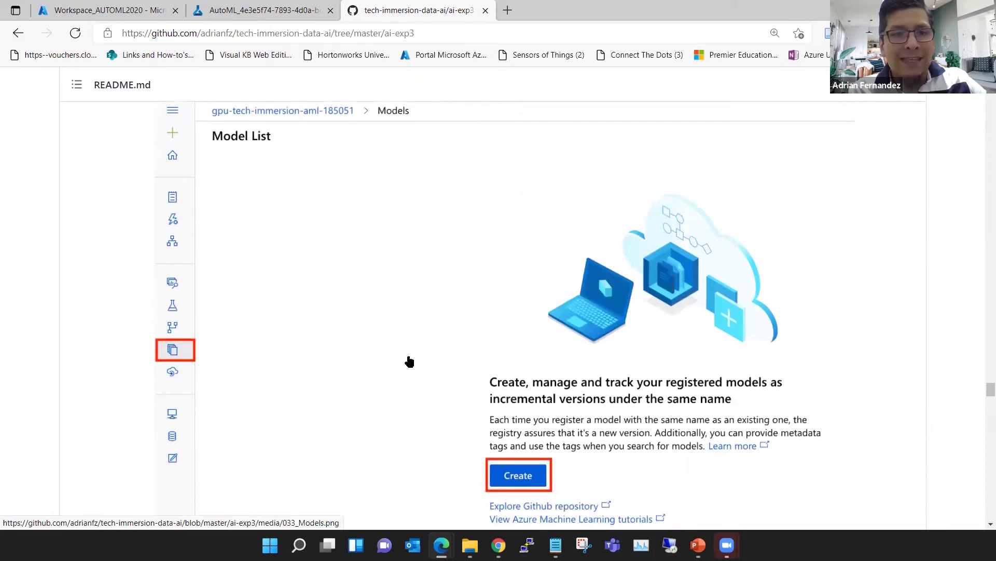
scroll(409, 362, down, 1)
scroll(410, 362, up, 1)
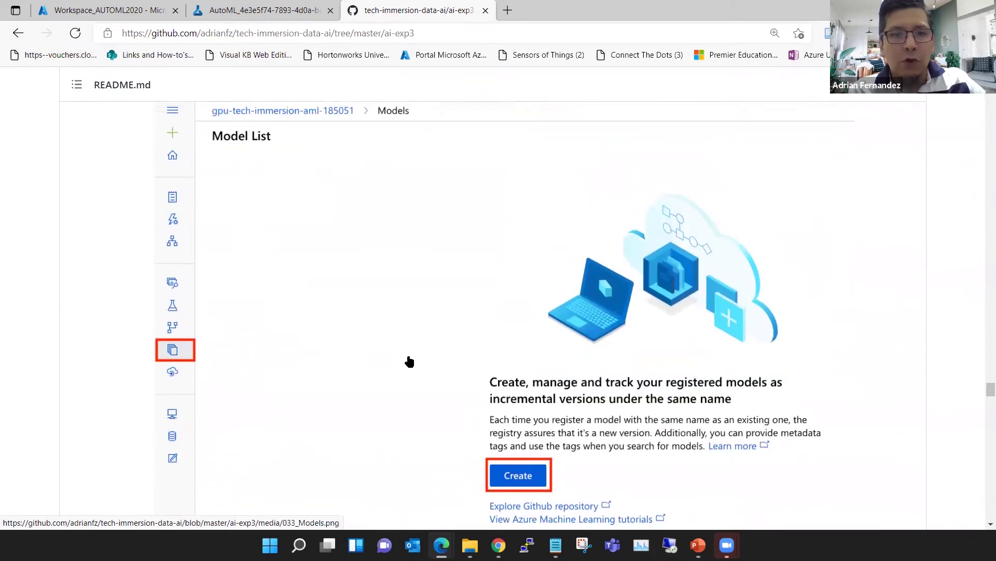
Read Task 3's step 3 and examine the name, description, framework, version and upload folder settings for registering the model.
scroll(409, 362, down, 3)
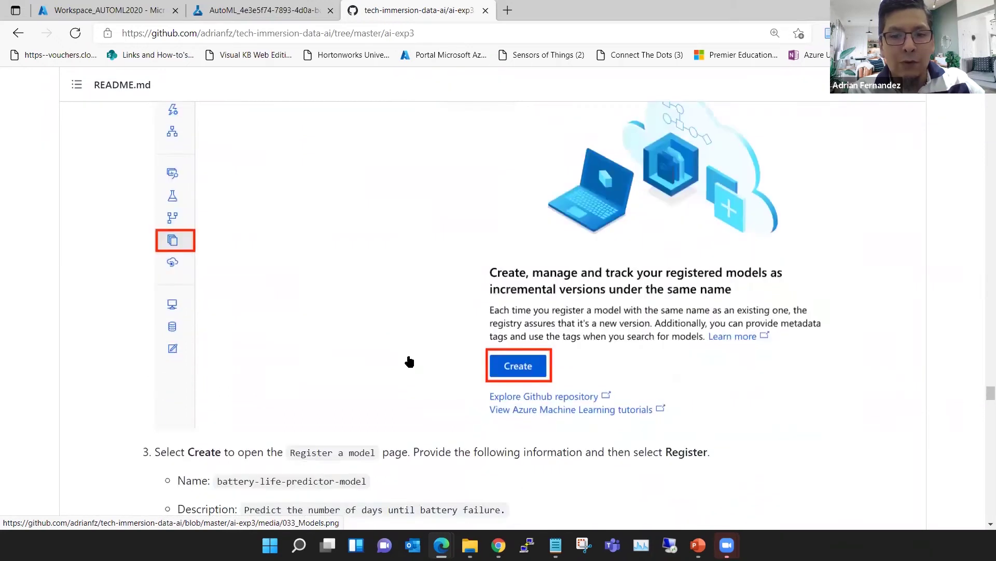
scroll(410, 362, down, 1)
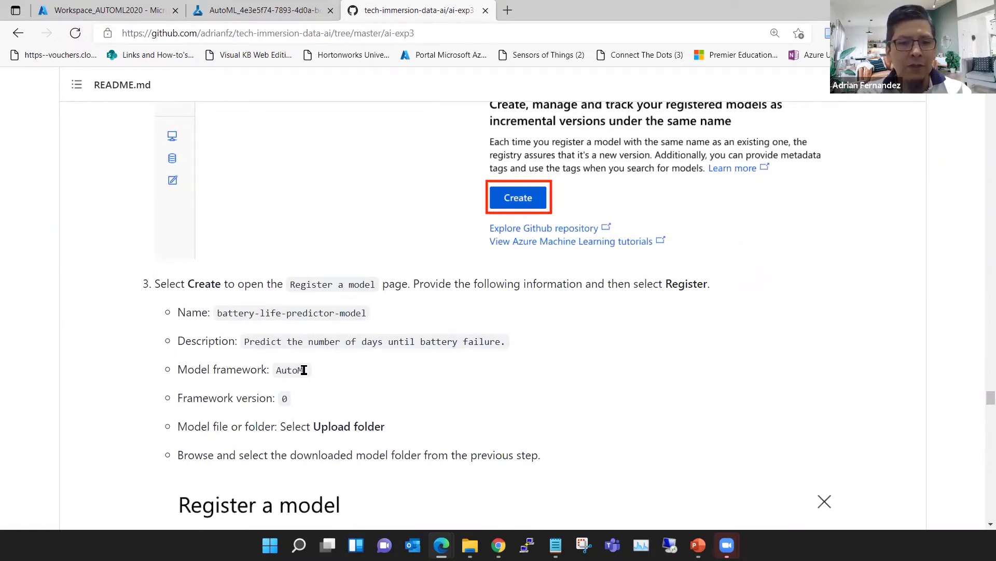
scroll(314, 367, down, 1)
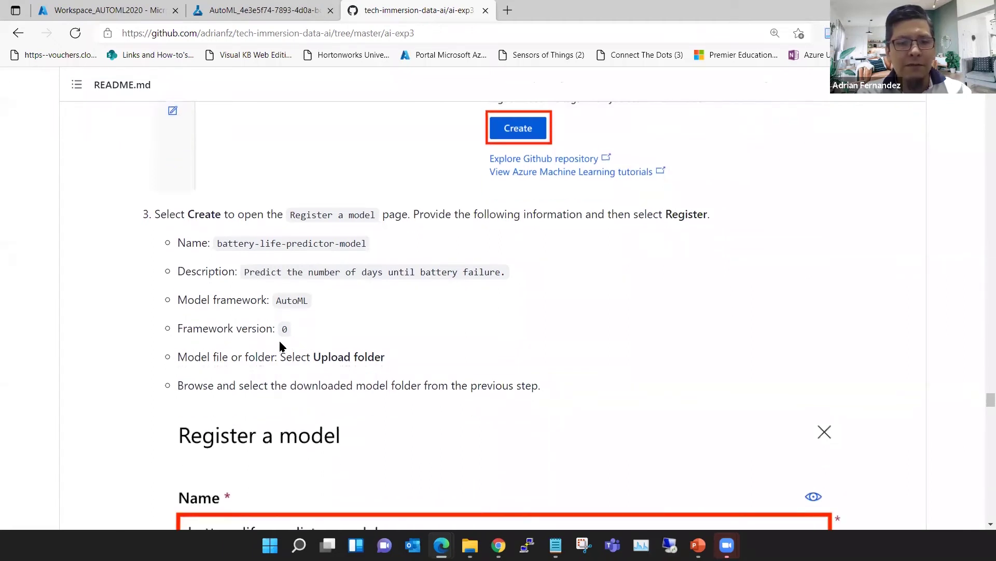
scroll(427, 367, down, 4)
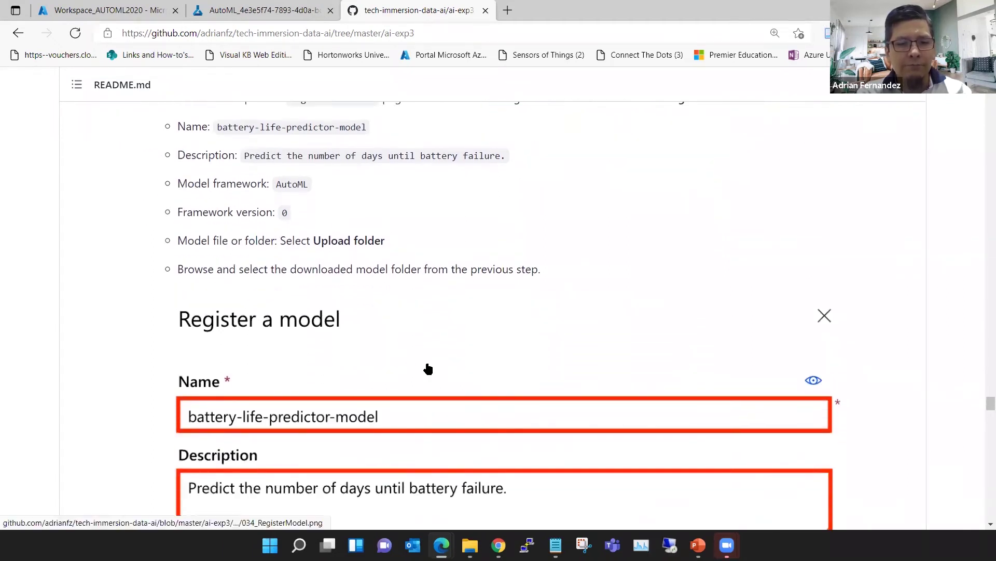
scroll(428, 369, down, 4)
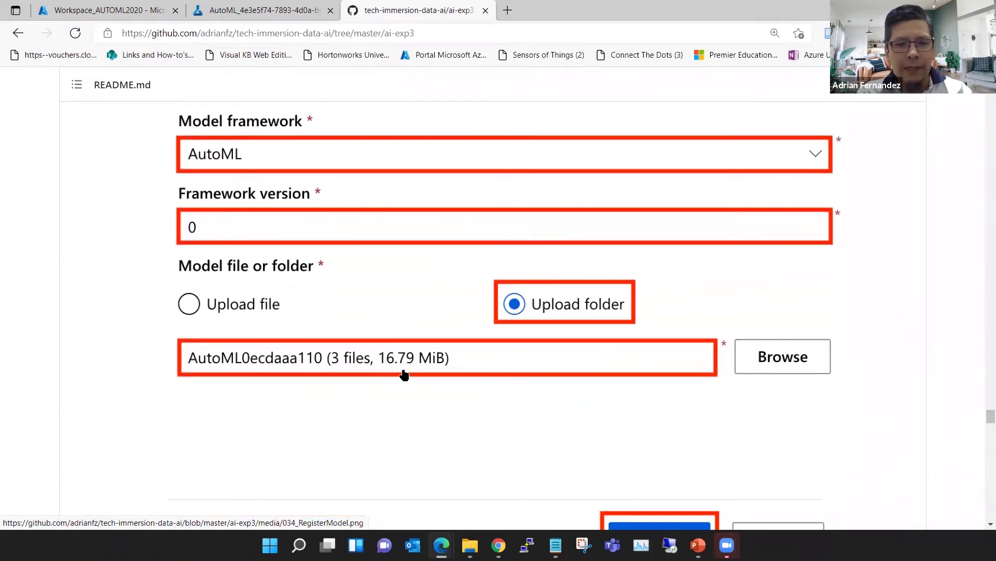
Review Task 3's steps 4 and 5 on checking that the registered battery-life-predictor-model is in the Models list.
scroll(405, 363, down, 1)
scroll(733, 371, down, 4)
scroll(734, 369, down, 1)
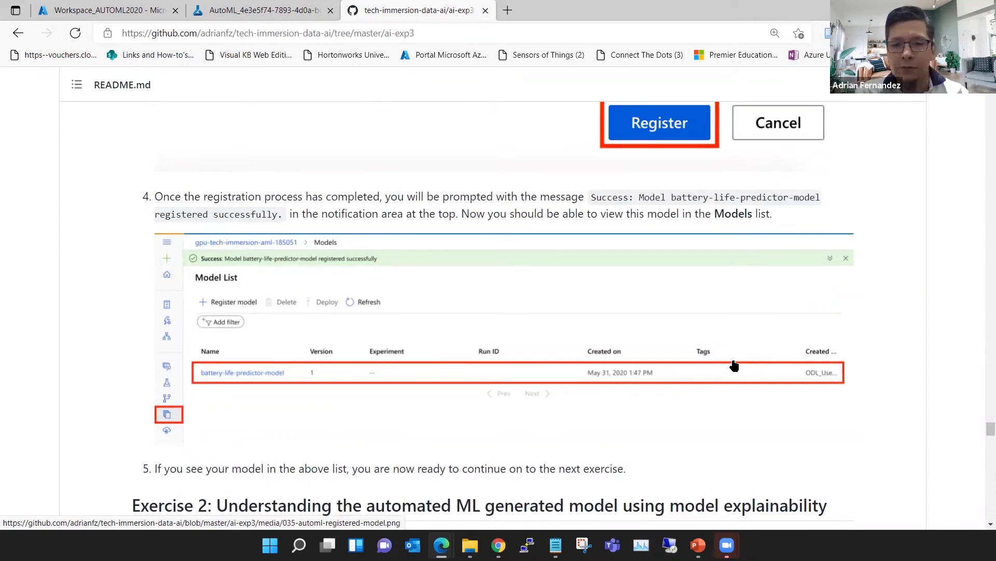
scroll(734, 366, down, 1)
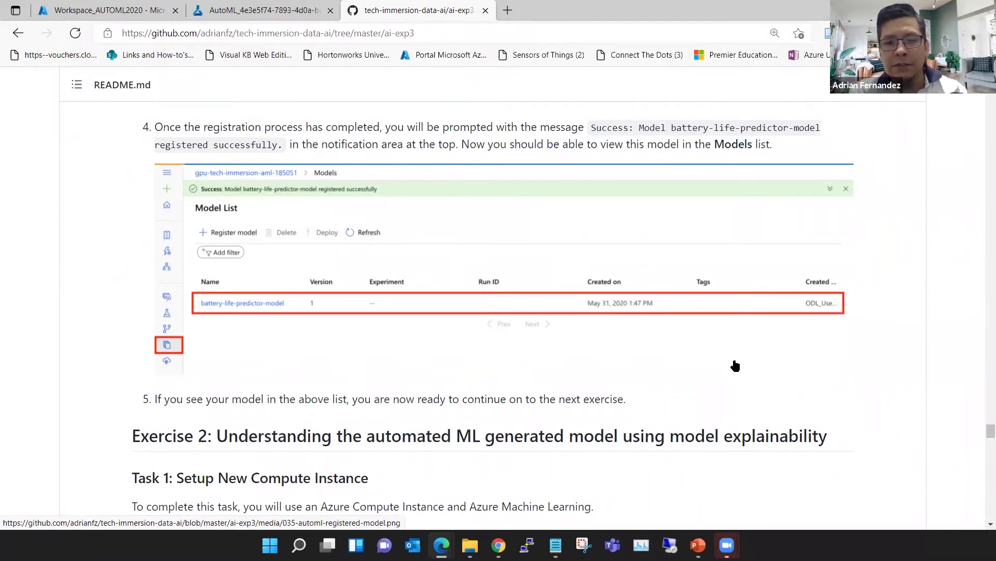
Read Exercise 2's Task 1 steps 1 to 3 on creating the tech-immersion compute instance with the Standard_DS3_V2 VM type.
scroll(734, 366, down, 3)
scroll(734, 362, down, 1)
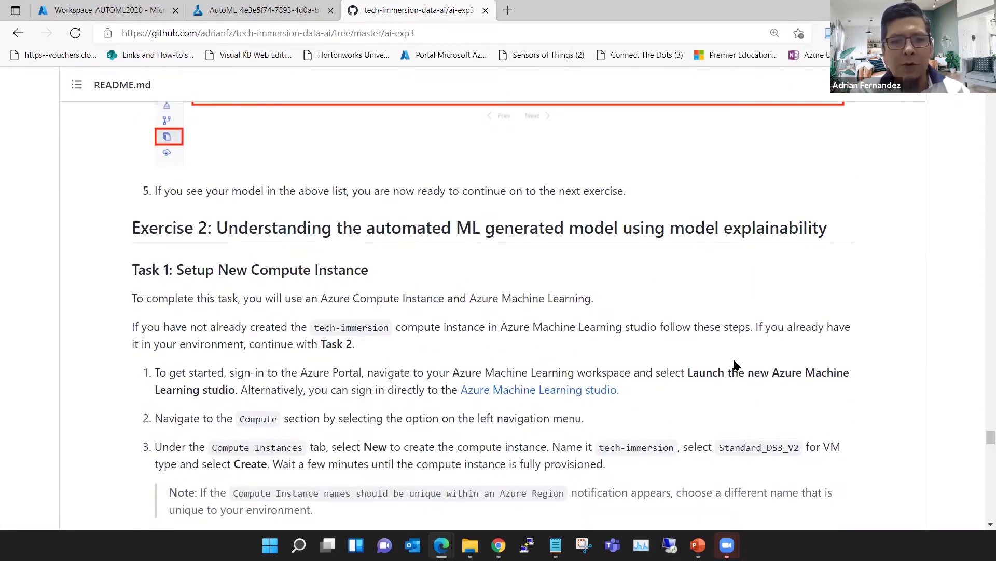
scroll(734, 365, down, 1)
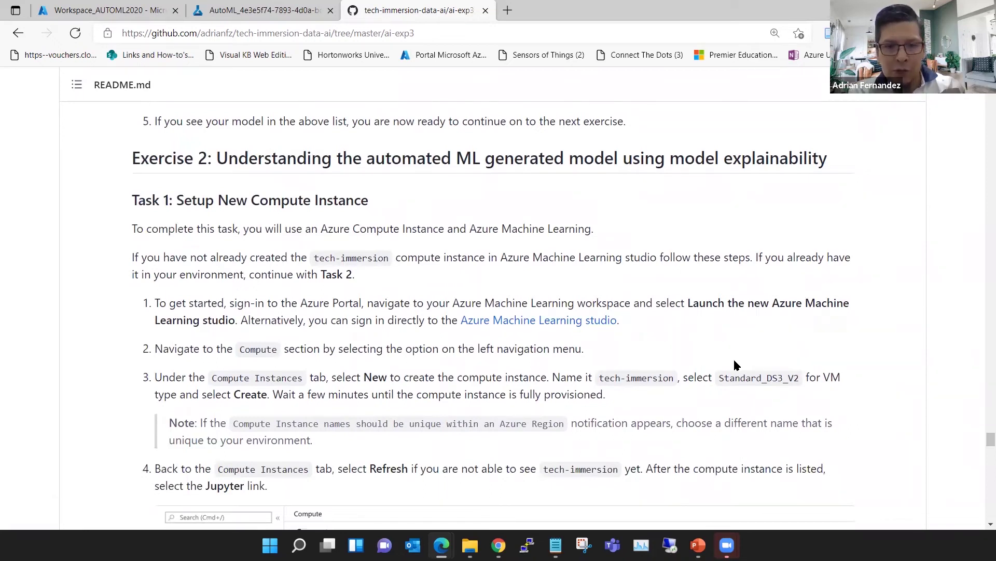
scroll(736, 365, down, 1)
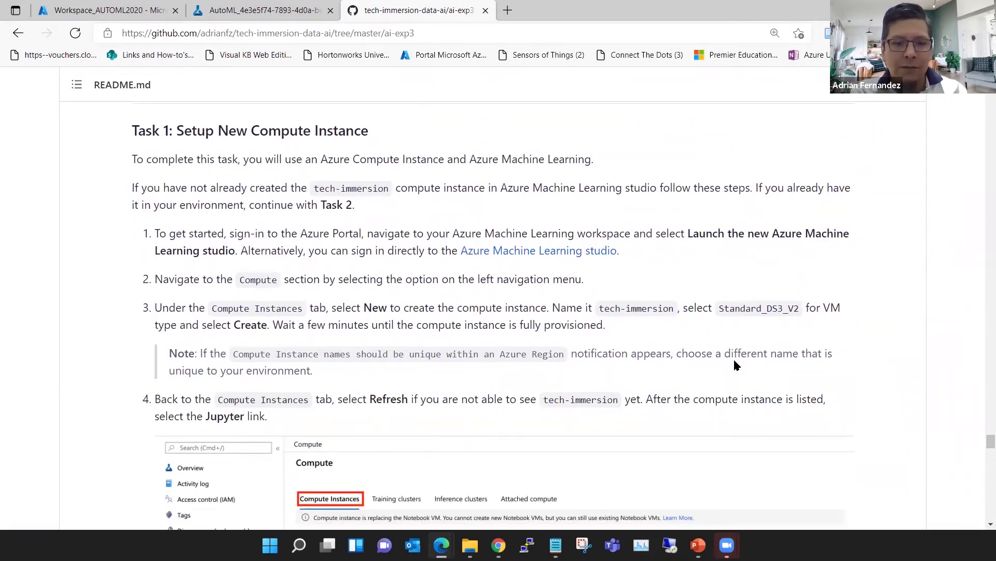
Examine step 4's Compute Instances illustration for the tech-immersion instance and its Jupyter link.
scroll(734, 362, down, 3)
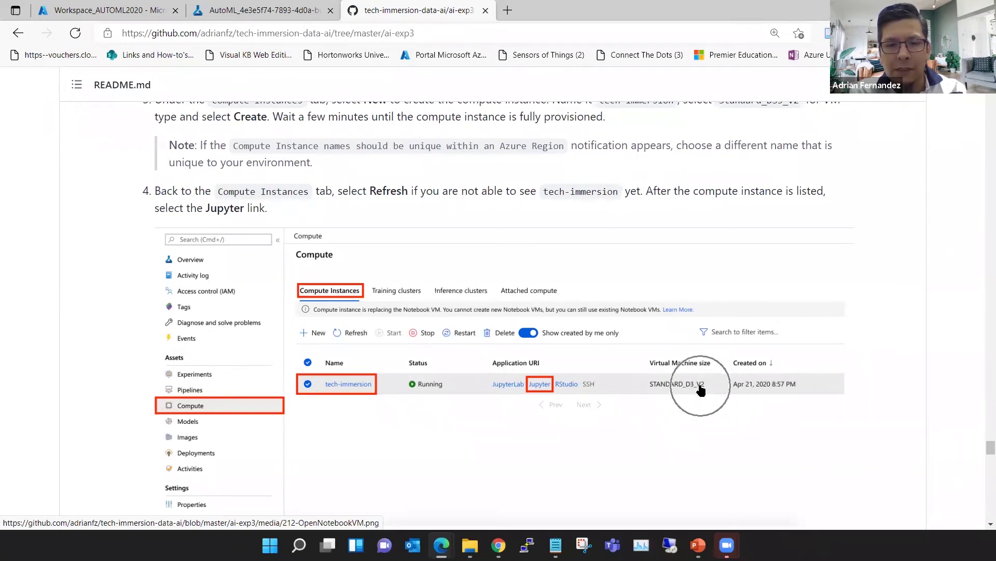
scroll(700, 390, down, 1)
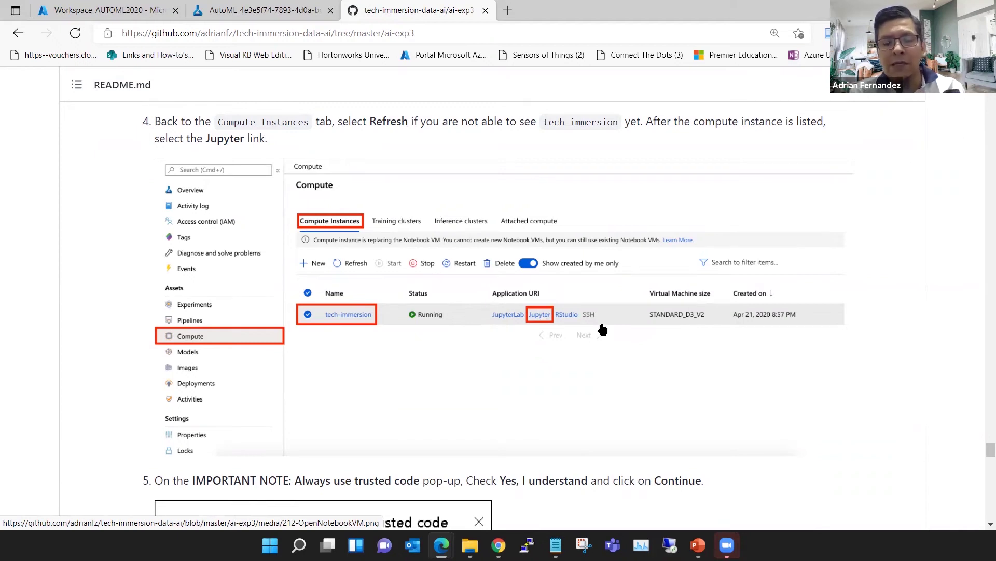
scroll(604, 332, down, 1)
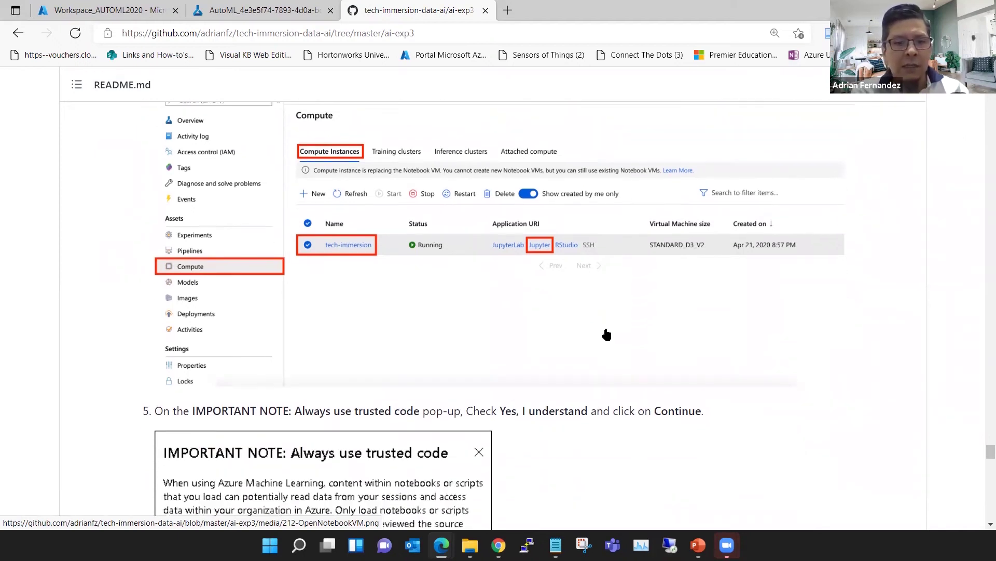
Review step 5 on accepting the trusted code notice, rechecking the compute instance illustration before it.
scroll(607, 335, down, 2)
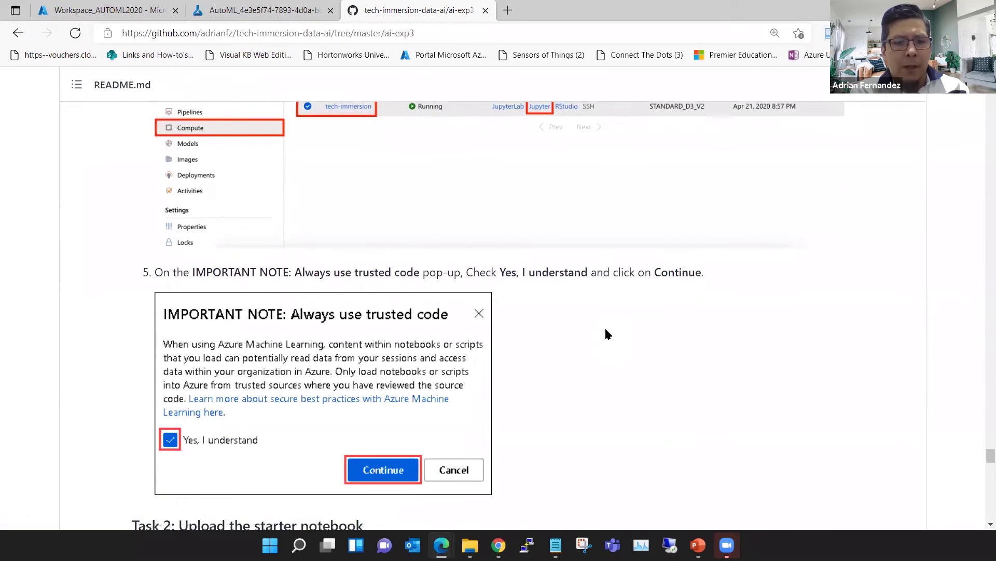
scroll(605, 326, up, 1)
scroll(605, 326, down, 1)
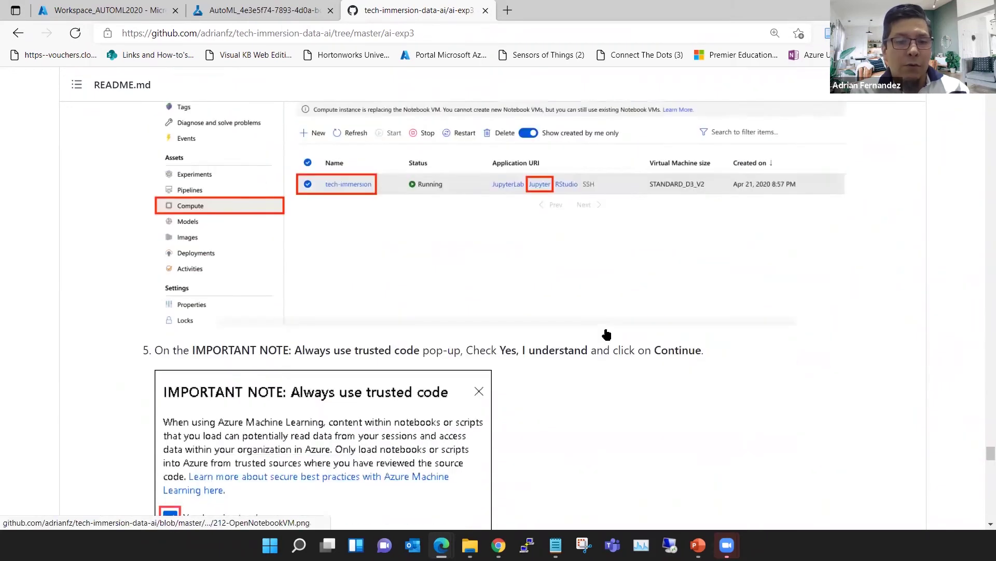
scroll(607, 334, down, 4)
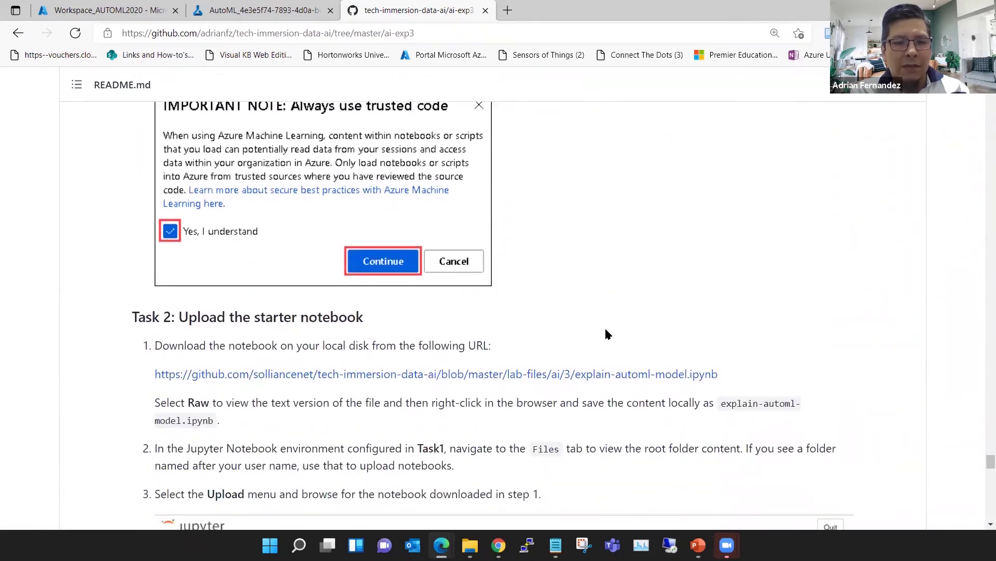
scroll(607, 330, down, 1)
scroll(606, 331, up, 4)
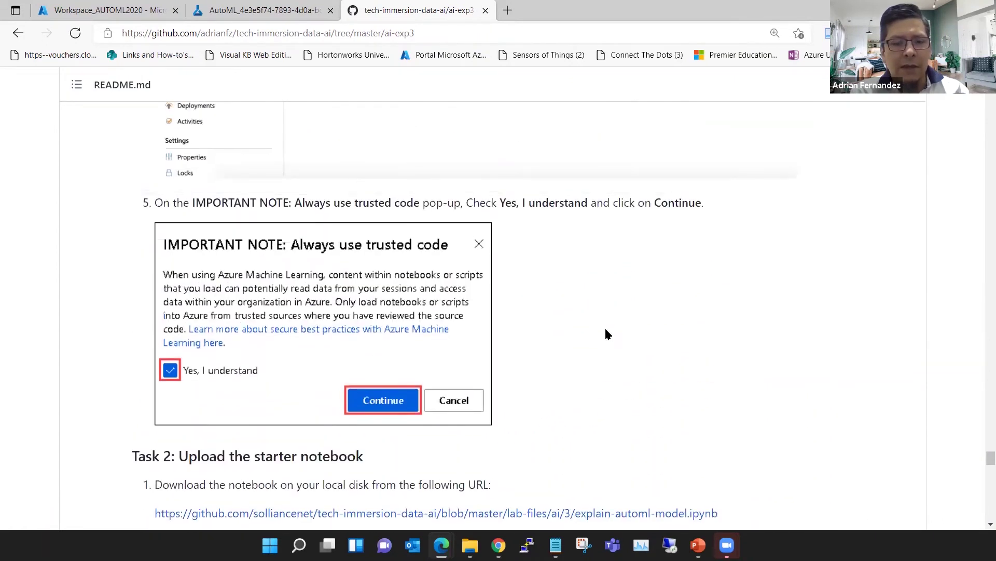
scroll(607, 333, up, 2)
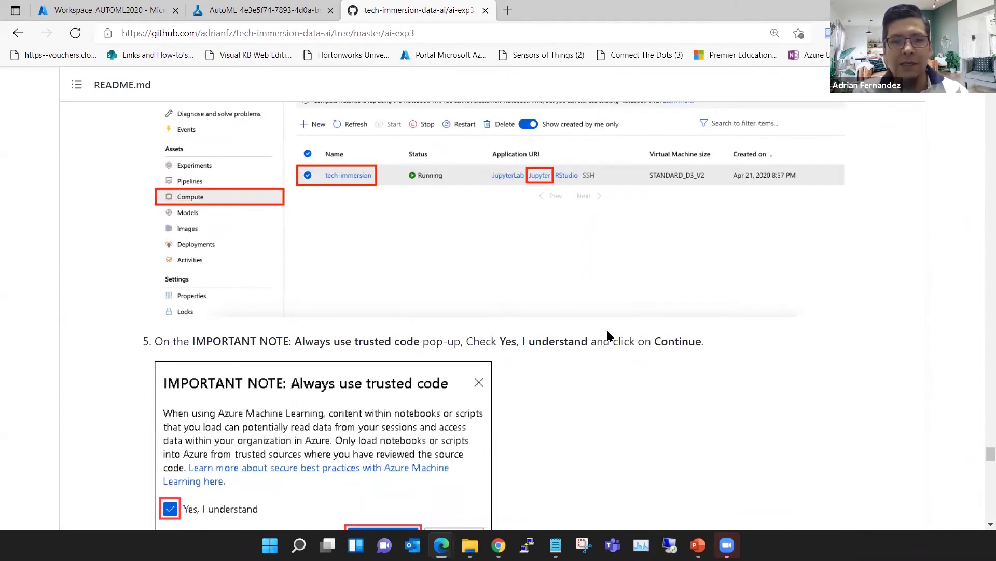
scroll(608, 334, down, 1)
scroll(608, 335, down, 1)
scroll(608, 333, down, 1)
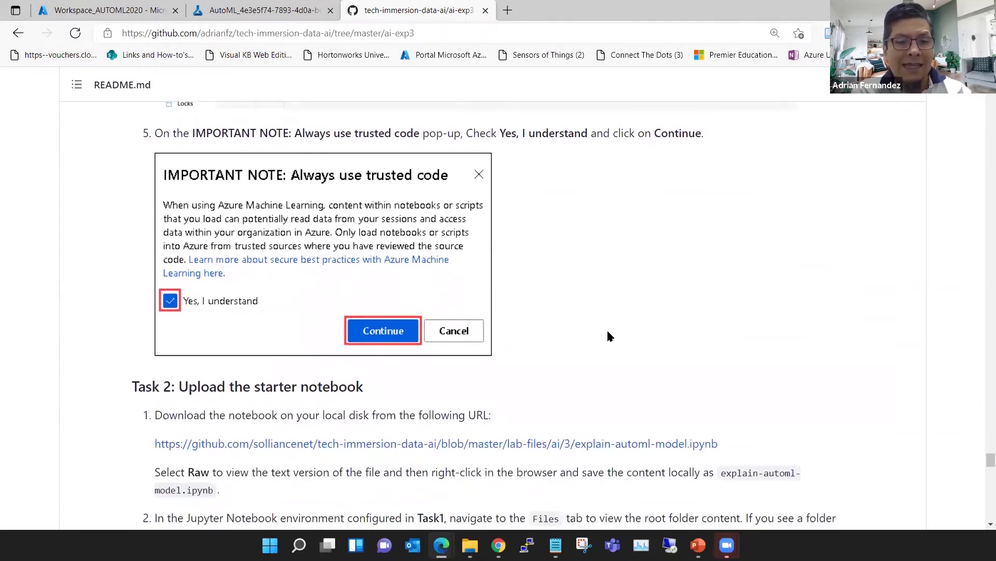
Review Exercise 2's Task 2 steps 1 to 4 on downloading explain-automl-model.ipynb and uploading it to Jupyter.
scroll(608, 334, down, 2)
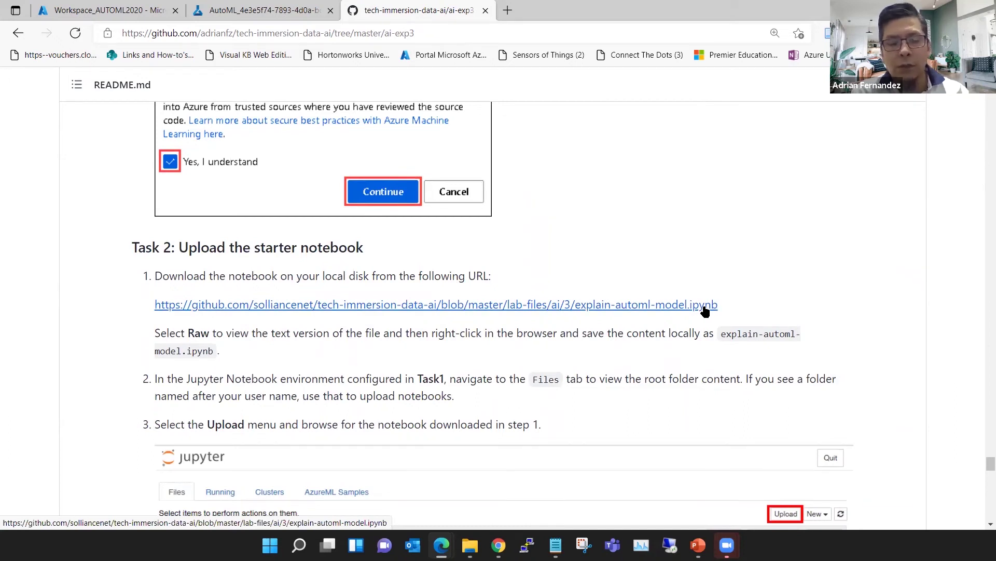
scroll(704, 346, down, 1)
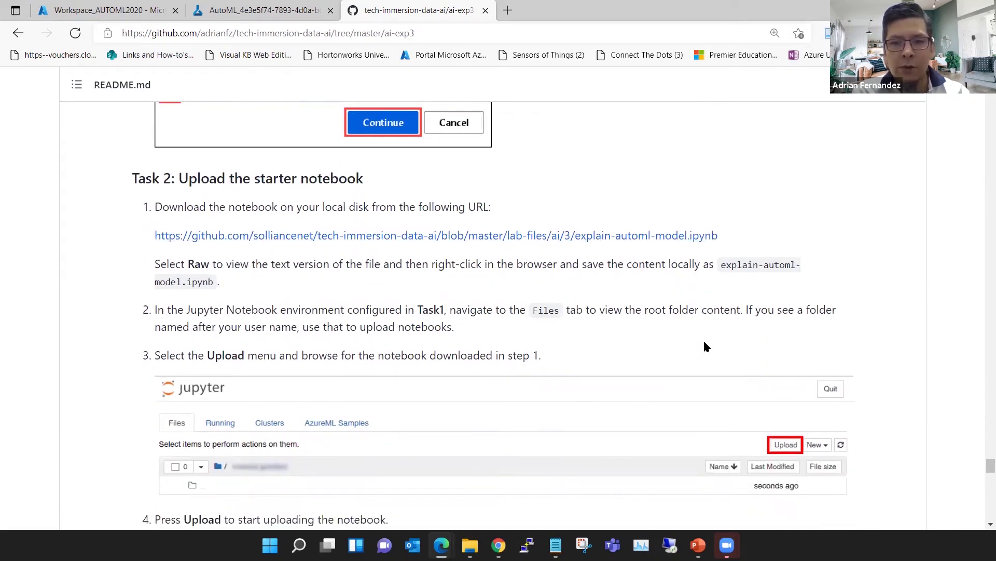
scroll(704, 346, down, 2)
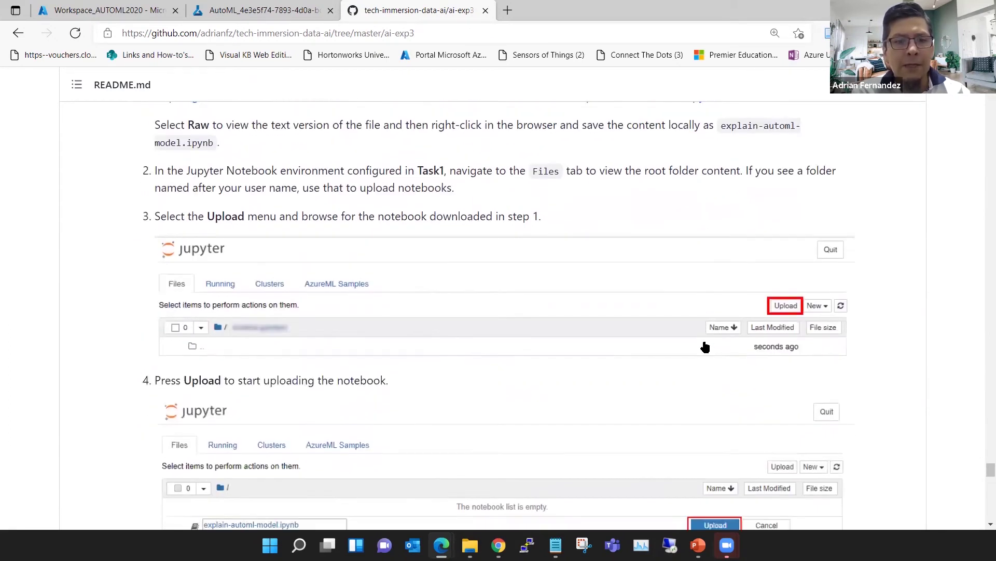
scroll(704, 347, down, 1)
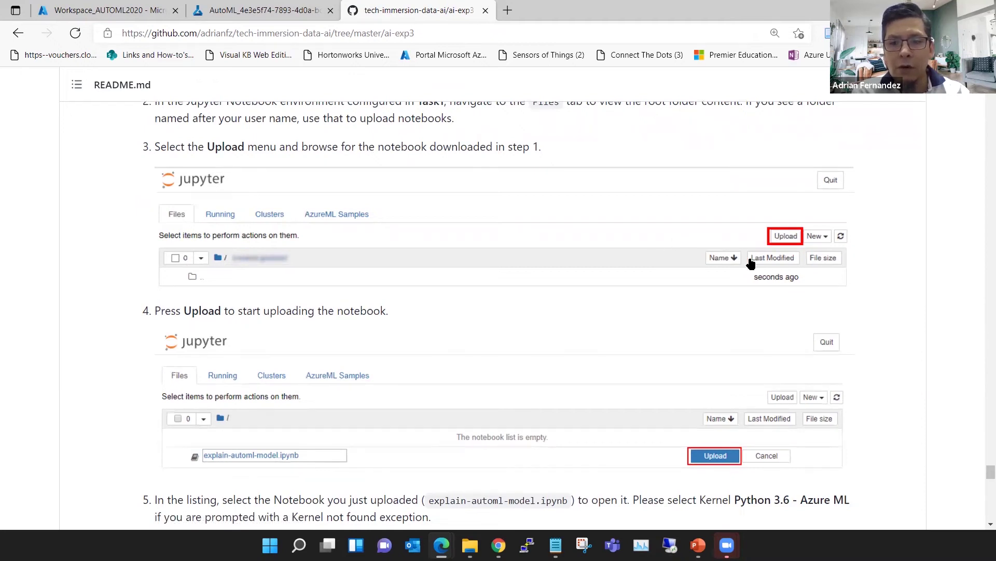
scroll(705, 293, down, 2)
scroll(671, 322, down, 4)
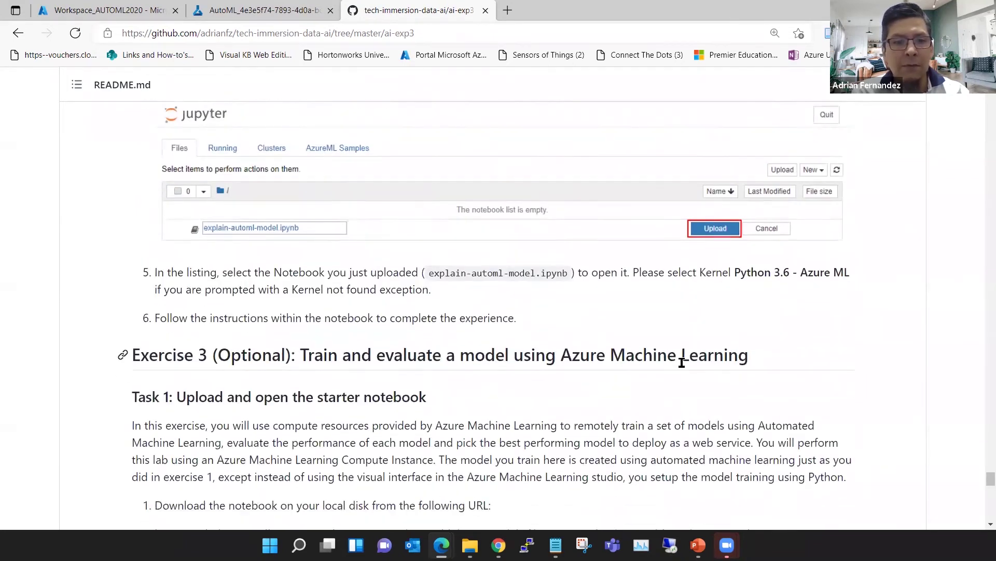
Read steps 5 and 6 on opening the uploaded notebook with its kernel, continuing to Exercise 3's introduction.
scroll(683, 367, up, 3)
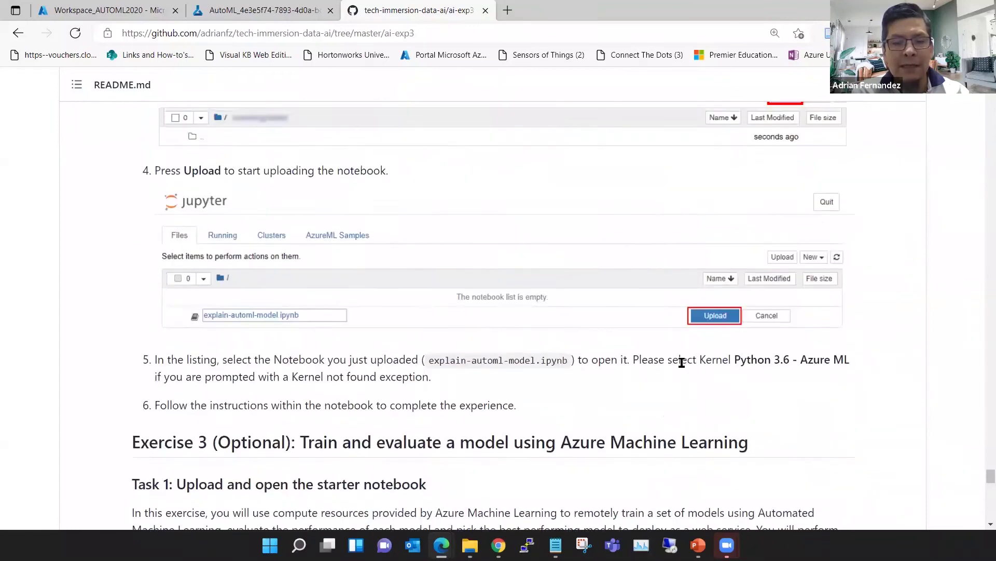
scroll(683, 366, up, 1)
scroll(683, 367, down, 1)
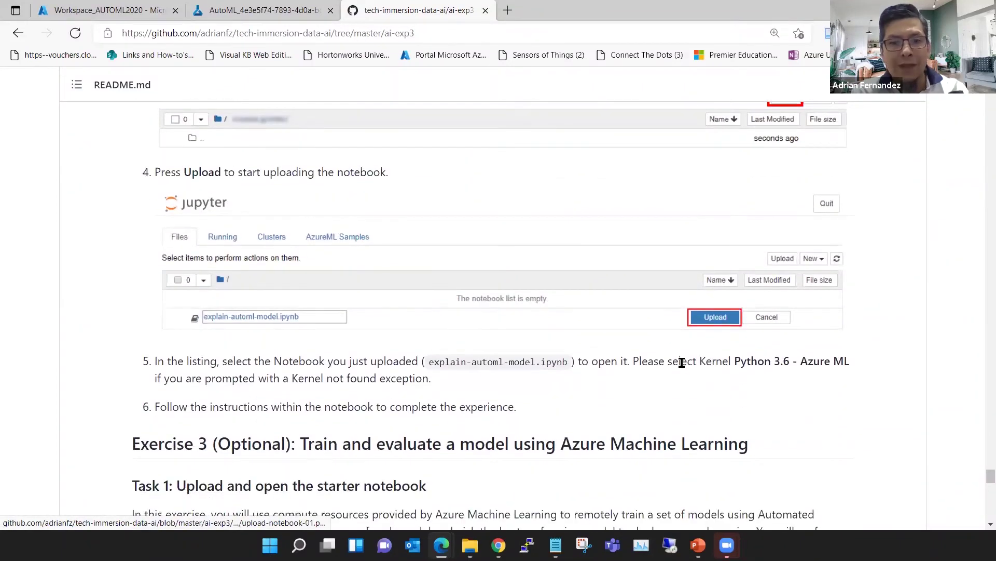
scroll(683, 368, down, 3)
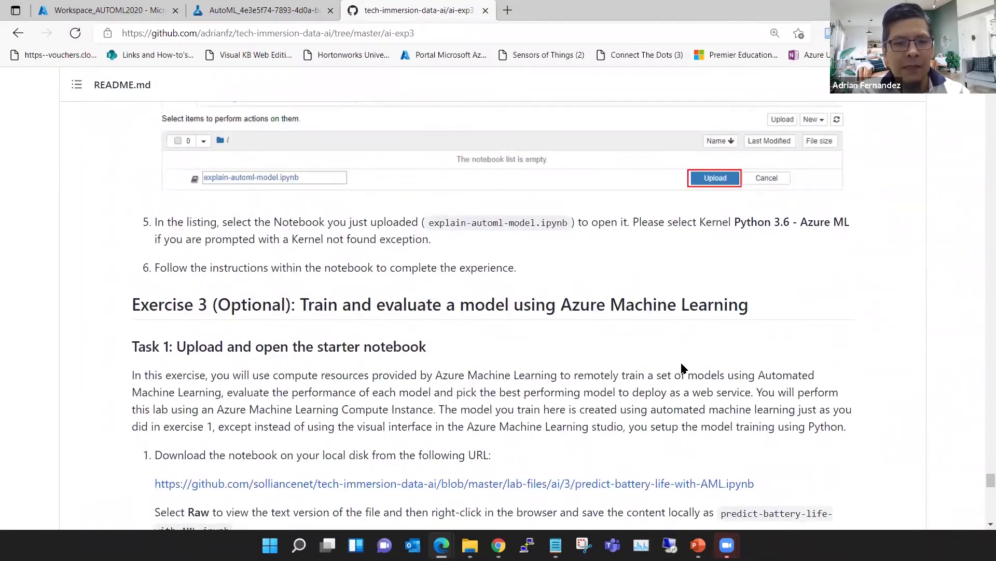
Read Exercise 3's Task 1 steps on downloading the notebook and yaml, uploading both to Jupyter and opening the notebook.
scroll(683, 367, down, 4)
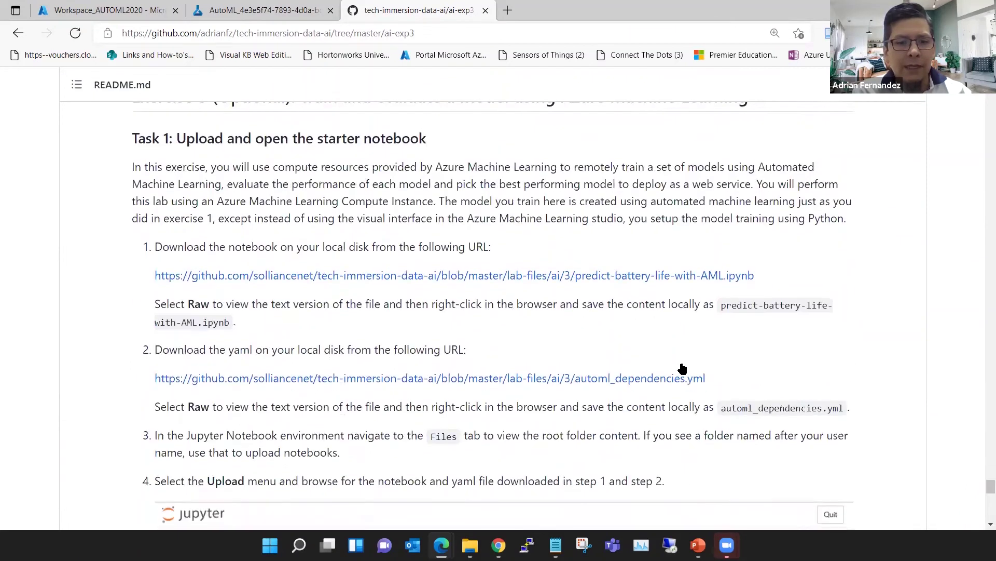
scroll(683, 367, down, 5)
scroll(683, 369, down, 1)
scroll(683, 366, down, 3)
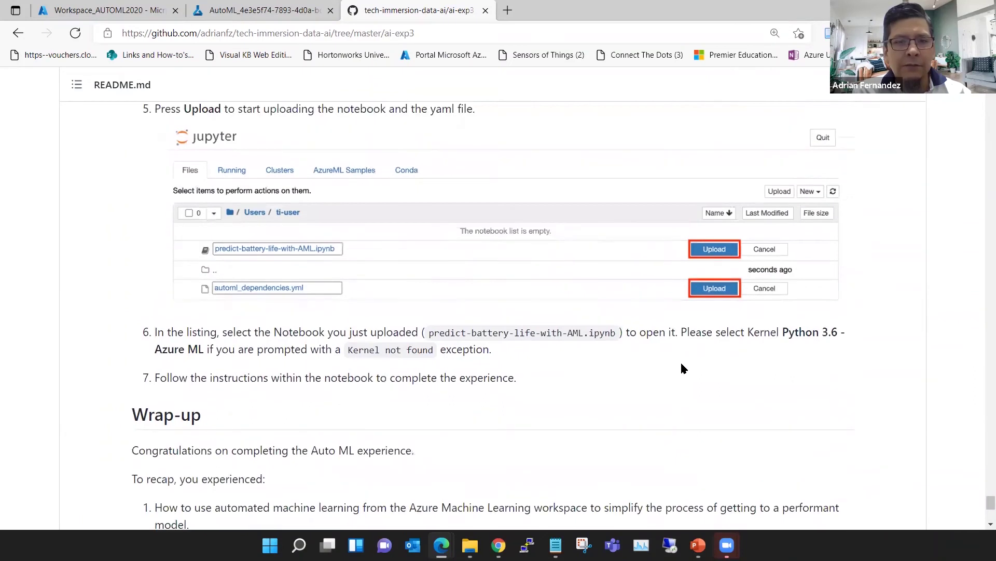
scroll(680, 360, up, 2)
scroll(680, 360, down, 1)
scroll(681, 360, up, 3)
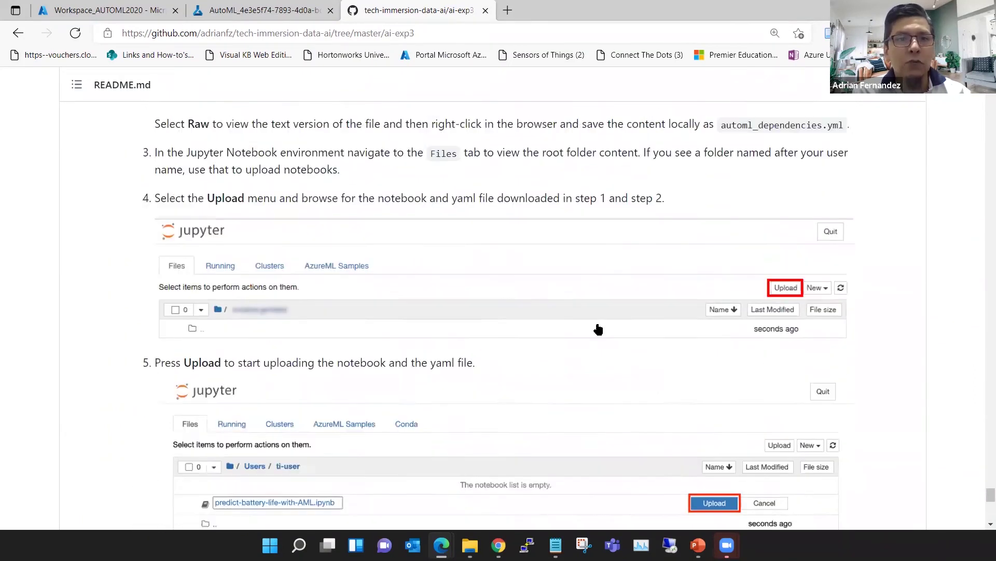
Switch to Azure Machine Learning studio and open its Notebooks section.
click(266, 14)
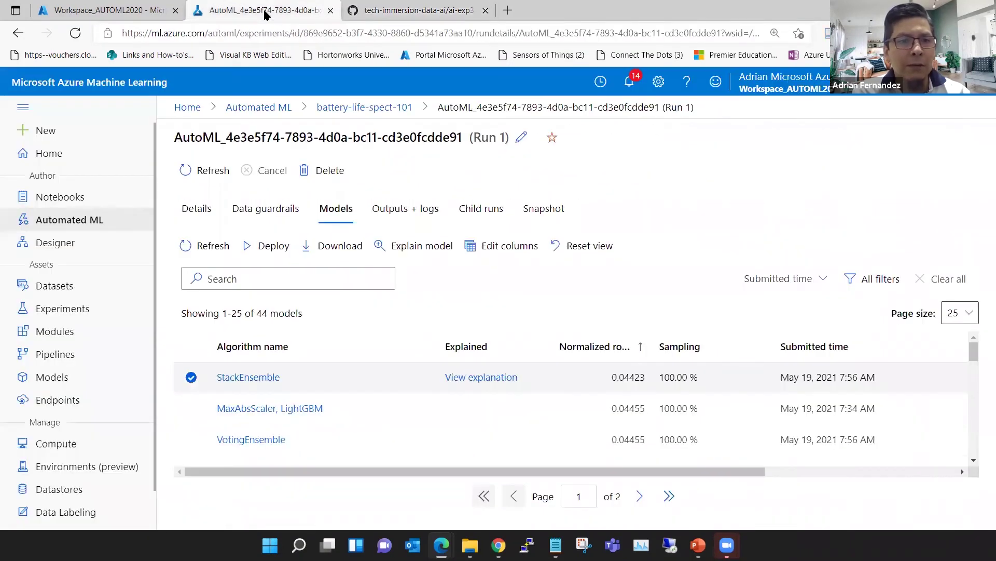
click(66, 204)
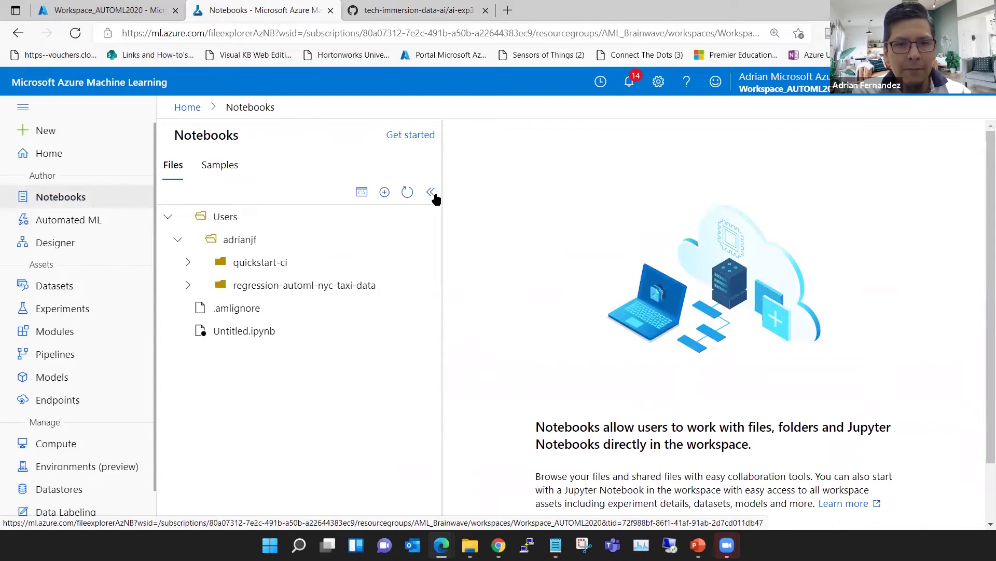
Browse the local AutoML-traning folder for files to upload to Notebooks, and dismiss the file selection without uploading.
click(384, 193)
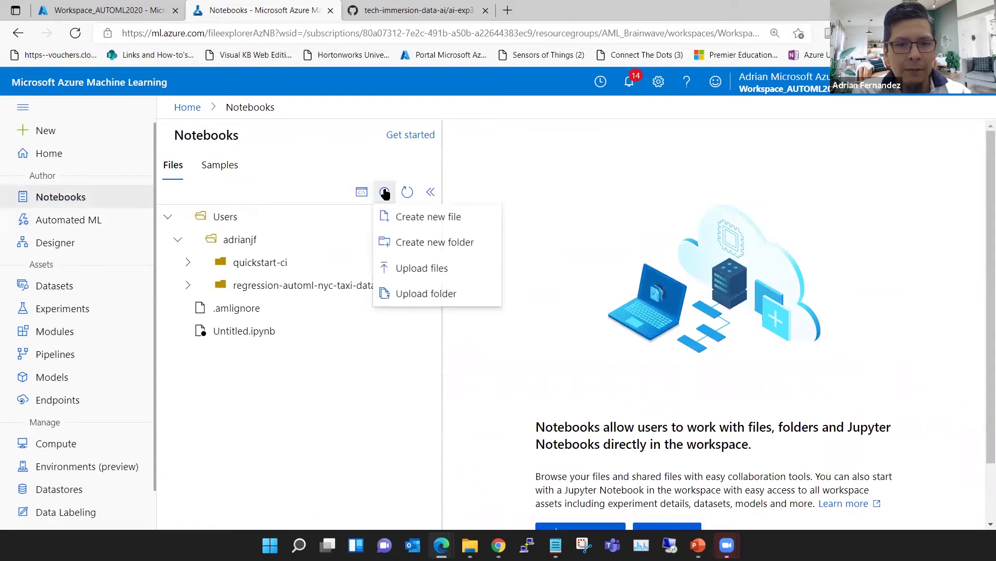
click(435, 268)
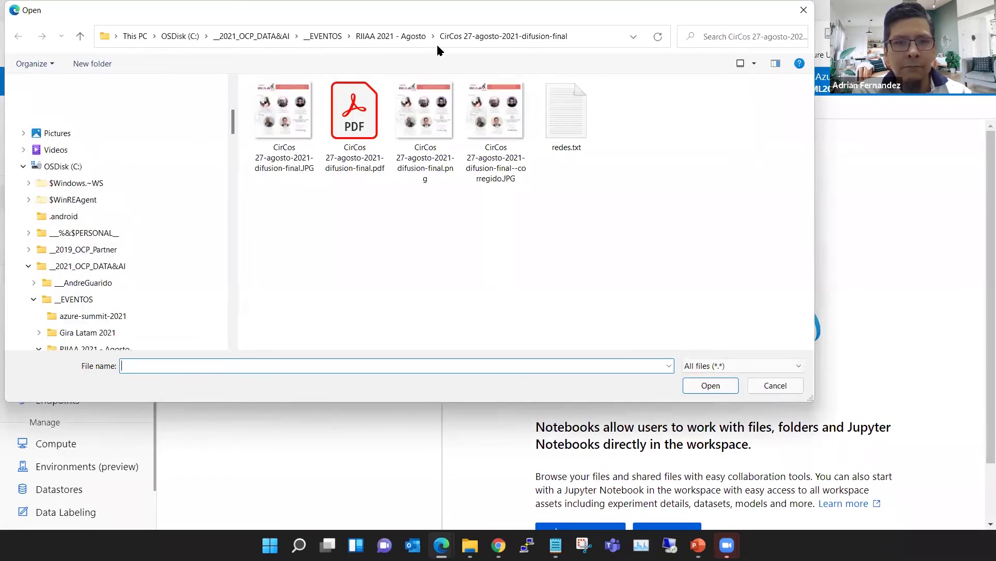
click(410, 44)
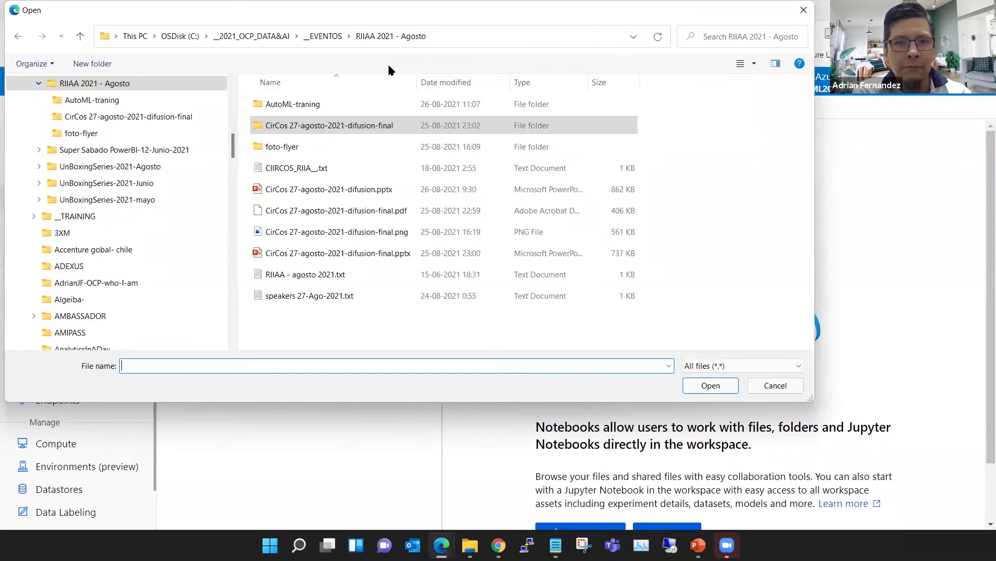
double_click(337, 108)
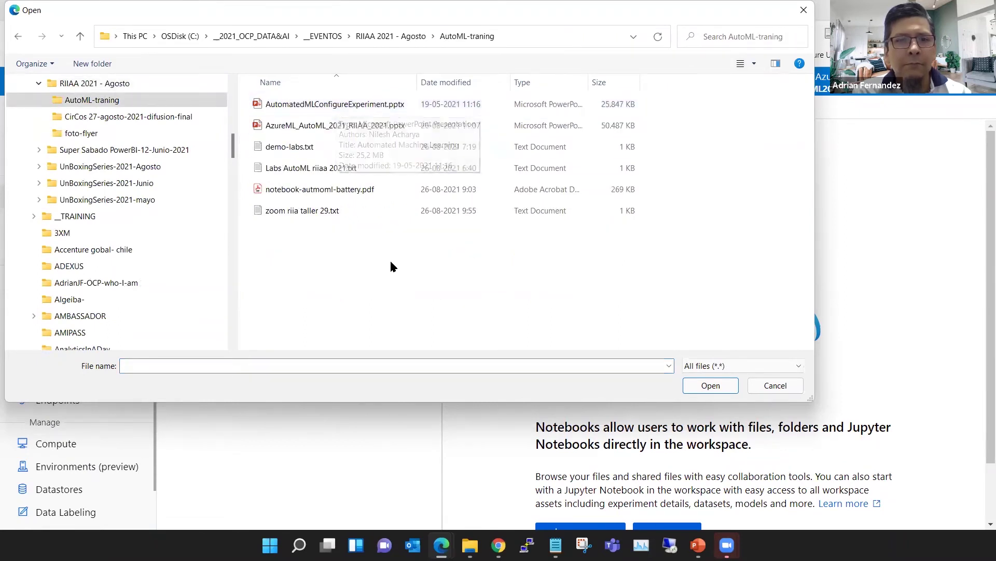
click(528, 34)
key(Escape)
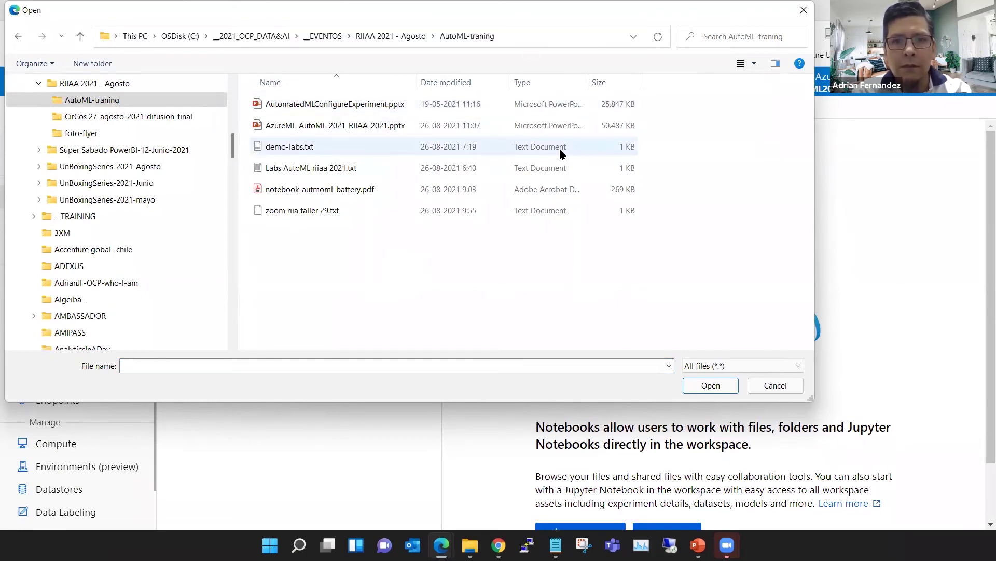
click(789, 387)
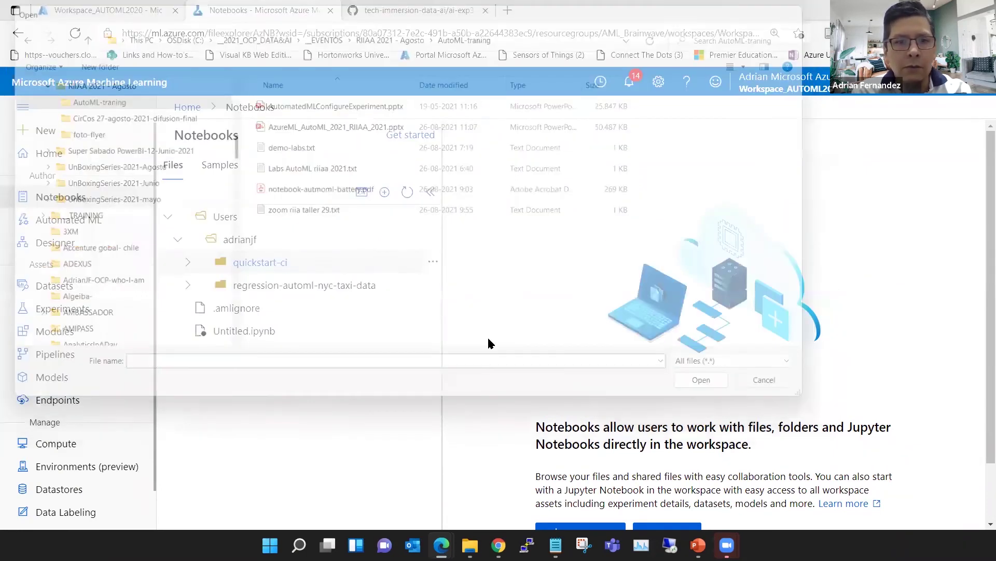
Return to the GitHub lab instructions and open the predict-battery-life-with-AML.ipynb page linked in Exercise 3's step 1.
click(395, 11)
scroll(475, 316, up, 3)
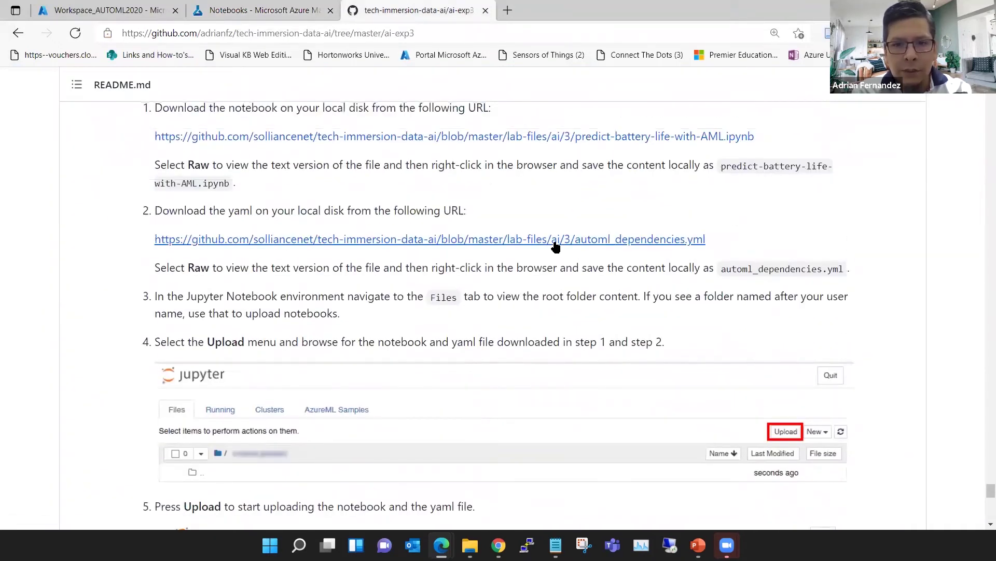
right_click(554, 245)
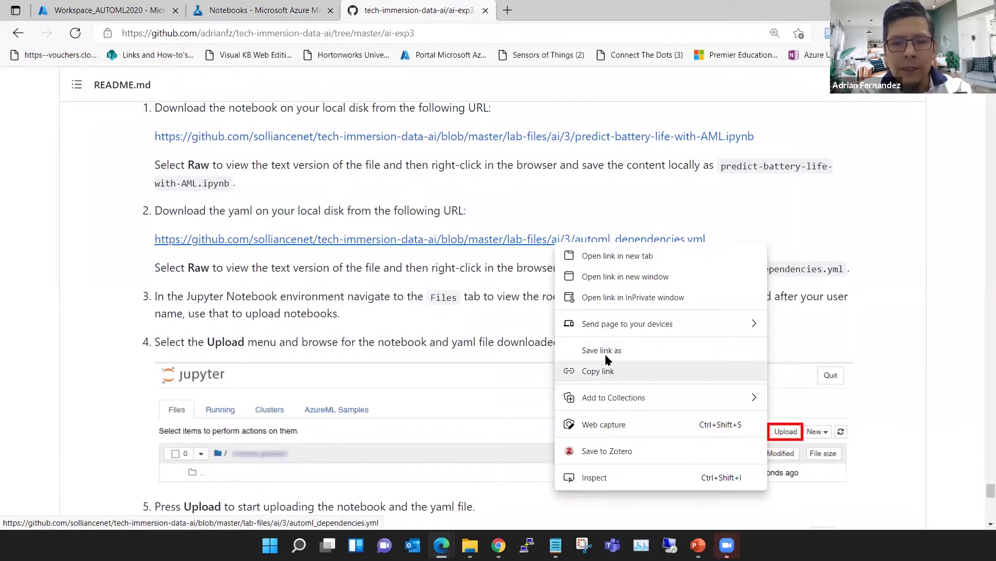
key(Escape)
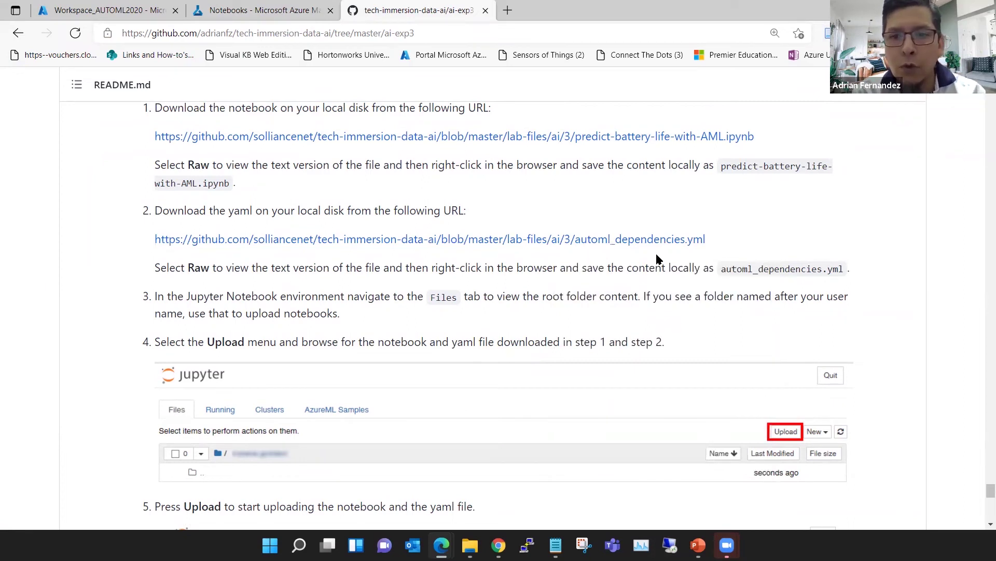
click(662, 140)
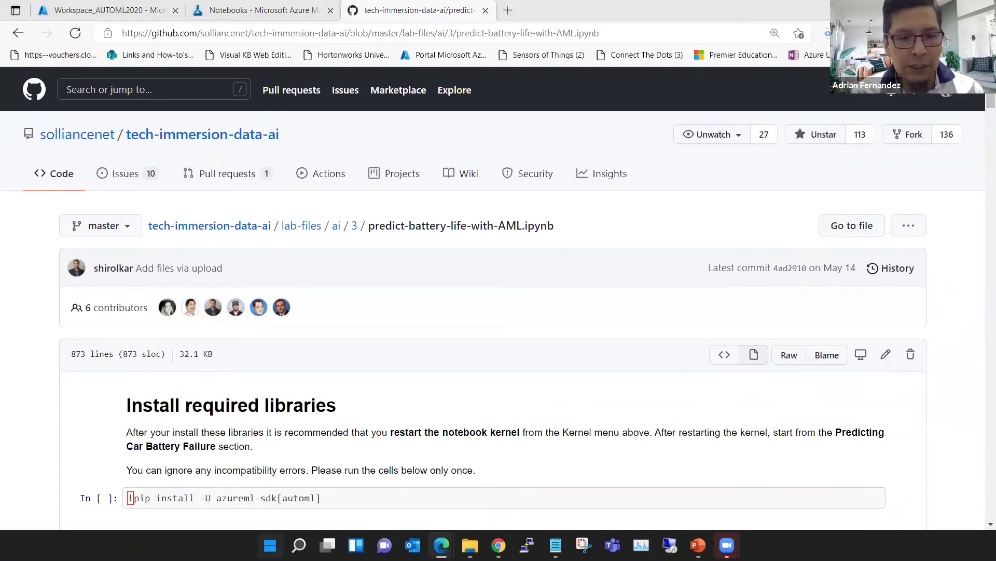
Open a command prompt, change to the C:\git folder and begin a git clone command without running it.
right_click(270, 544)
click(270, 474)
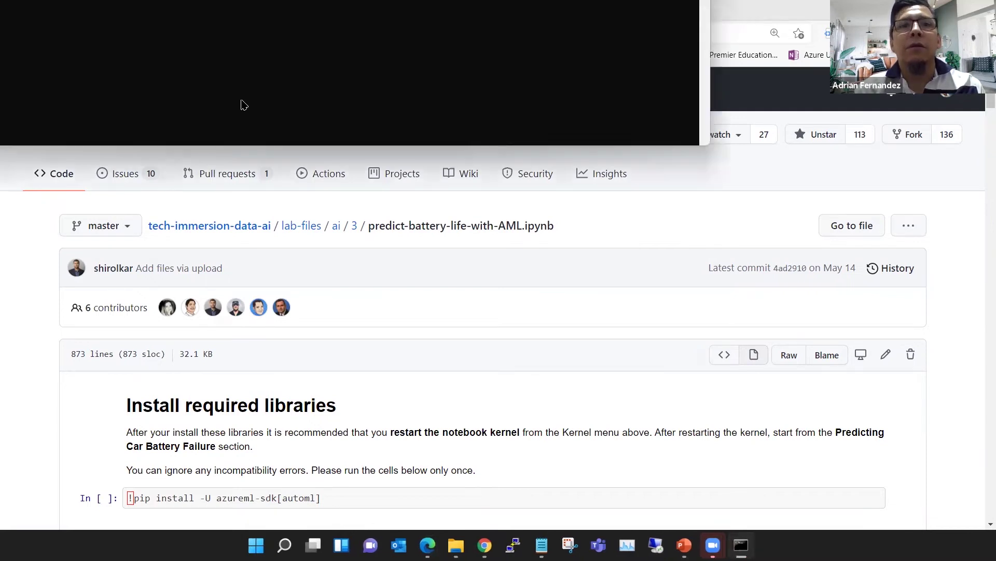
text(cd)
text(\)
key(Return)
text(cd got)
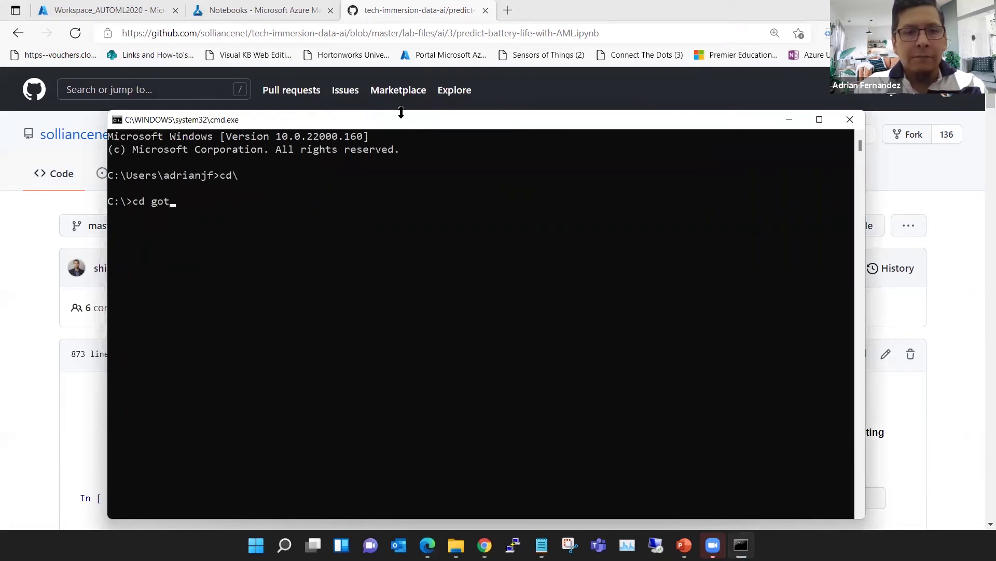
key(BackSpace)
text(it)
key(Return)
text(git clone)
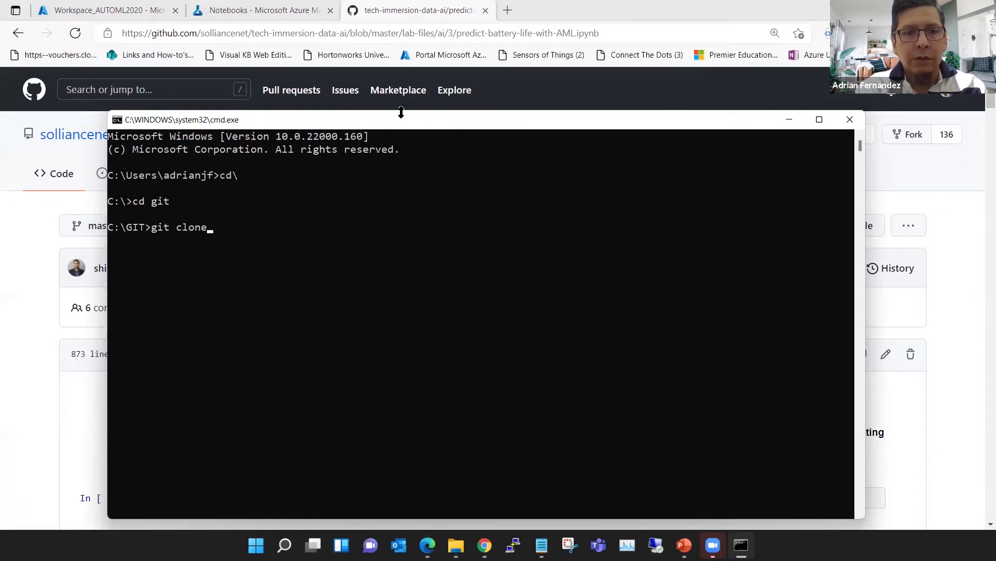
Highlight the tech-immersion-data-ai repository part of the notebook page's address, followed by the full address.
click(357, 35)
click(349, 35)
drag(349, 35, 111, 38)
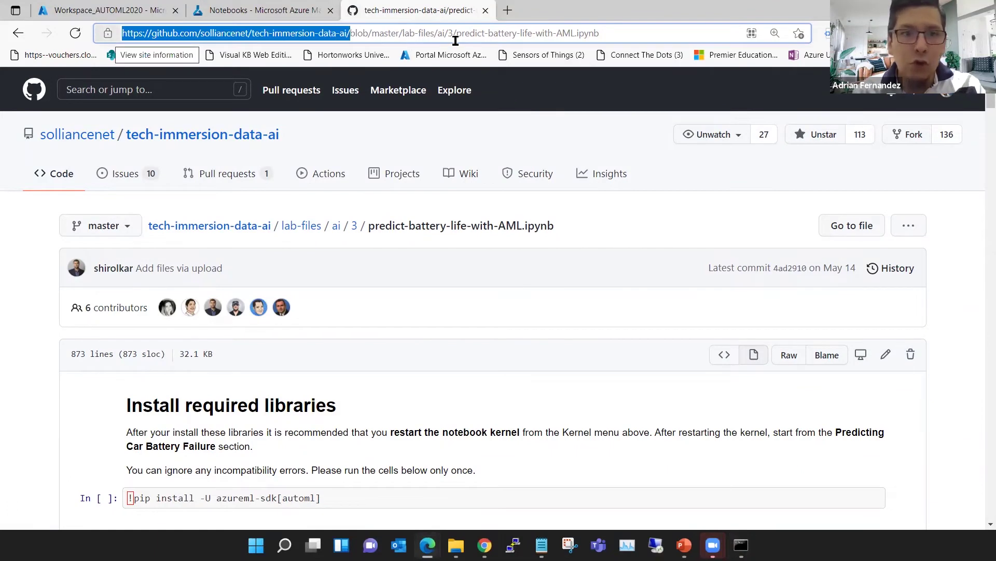
key(ctrl+a)
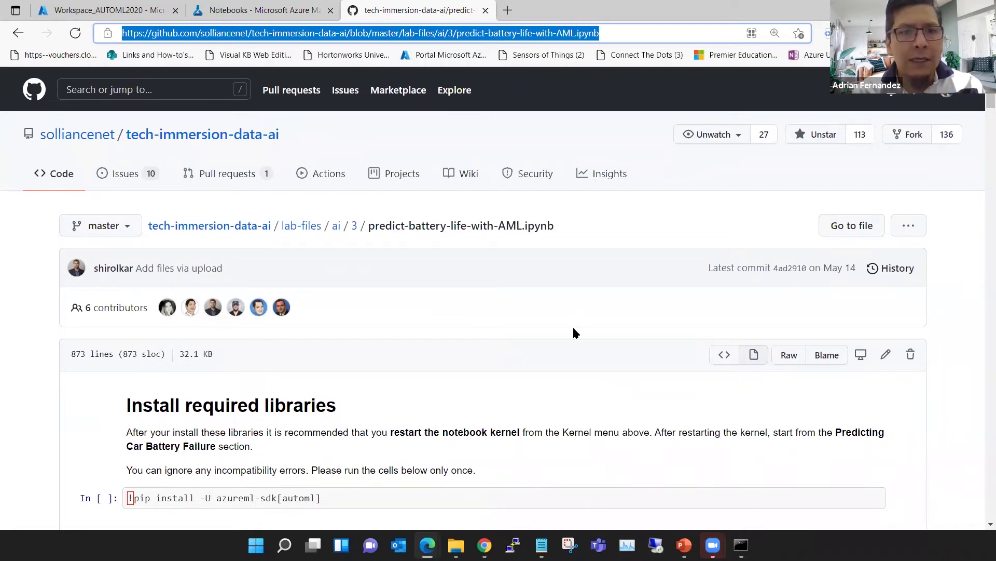
scroll(573, 332, down, 2)
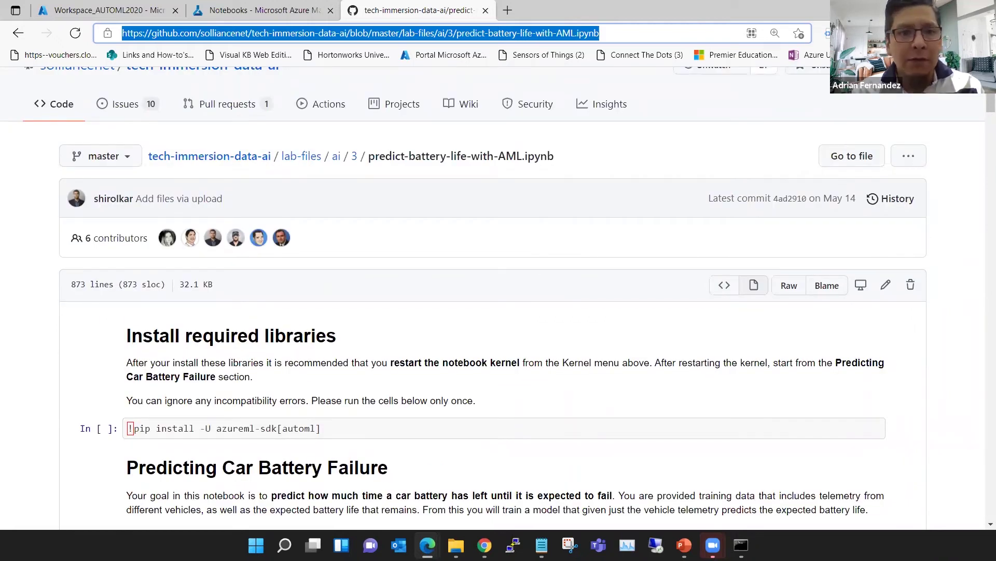
key(super+Down)
key(alt+Tab)
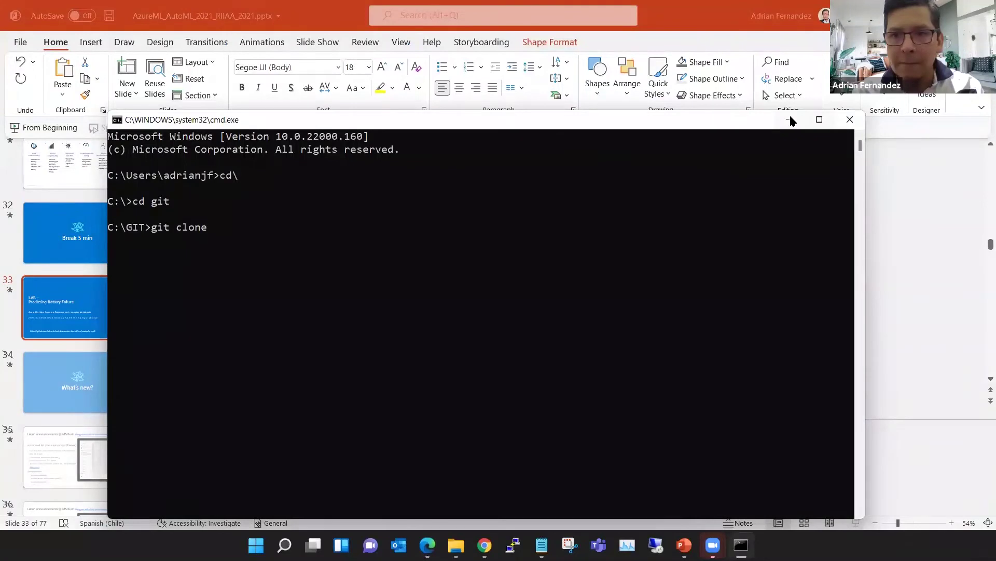
key(alt+Tab)
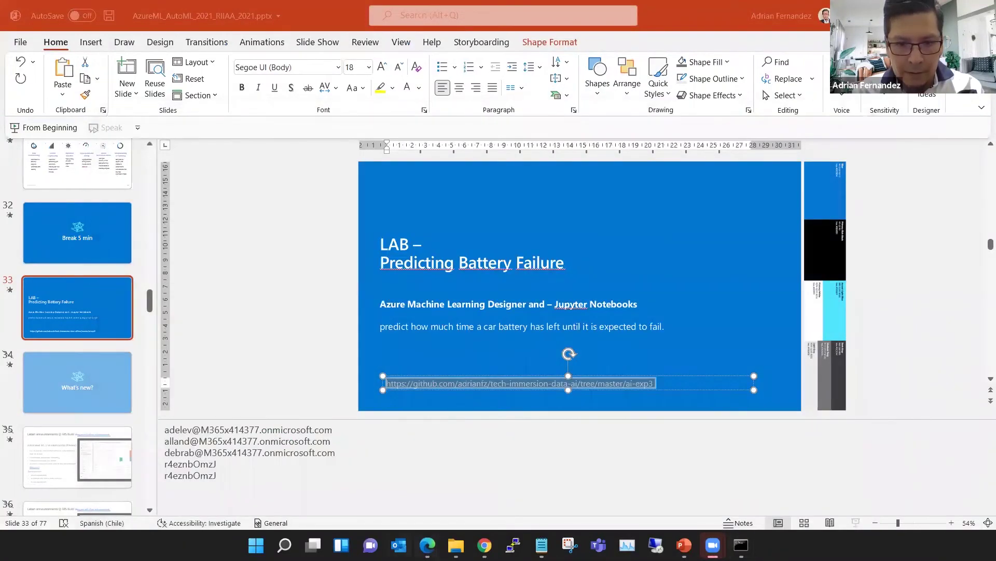
key(super+2)
click(503, 483)
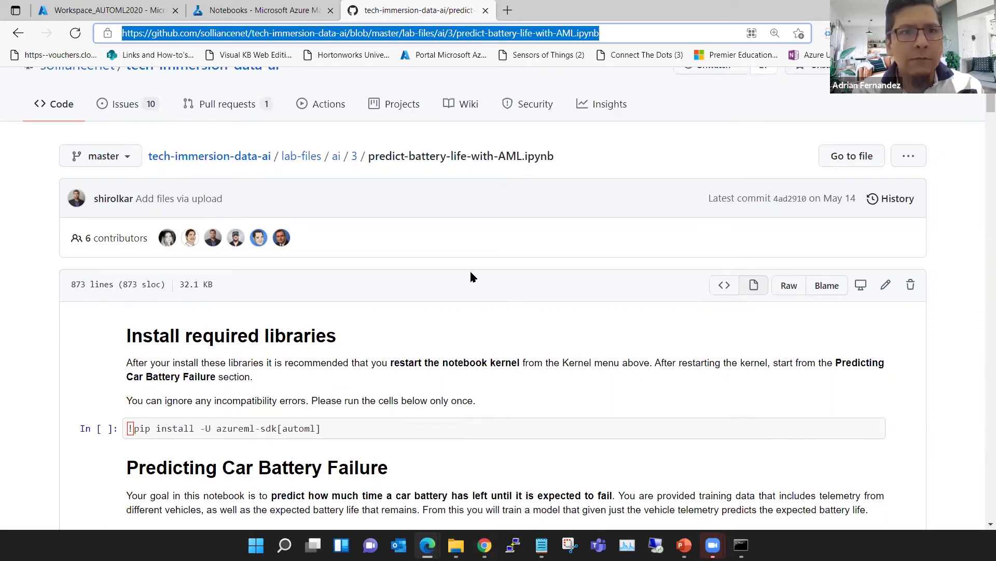
Start a file upload in the studio's Notebooks section and browse to the local GIT folder on drive C.
click(293, 11)
click(384, 193)
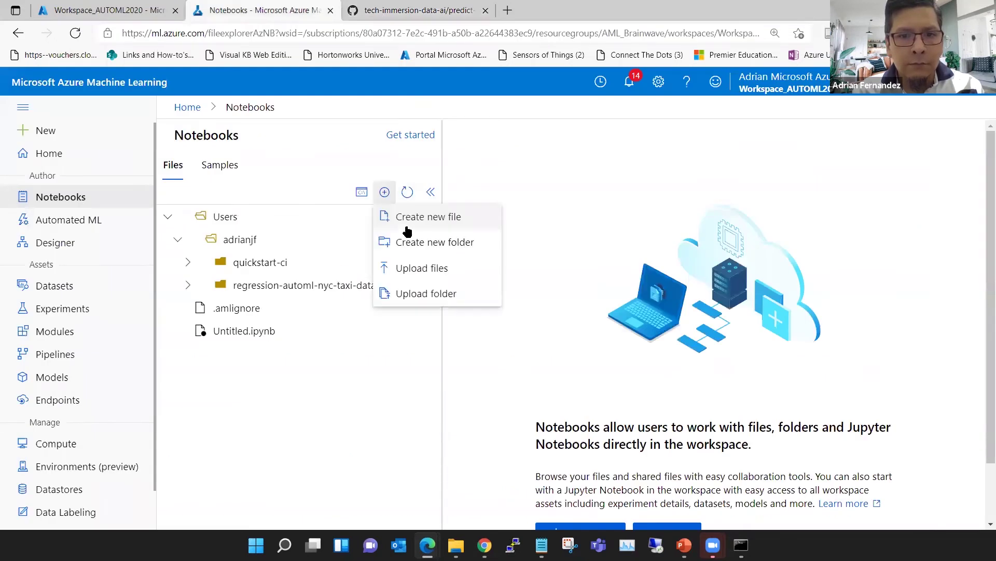
click(422, 262)
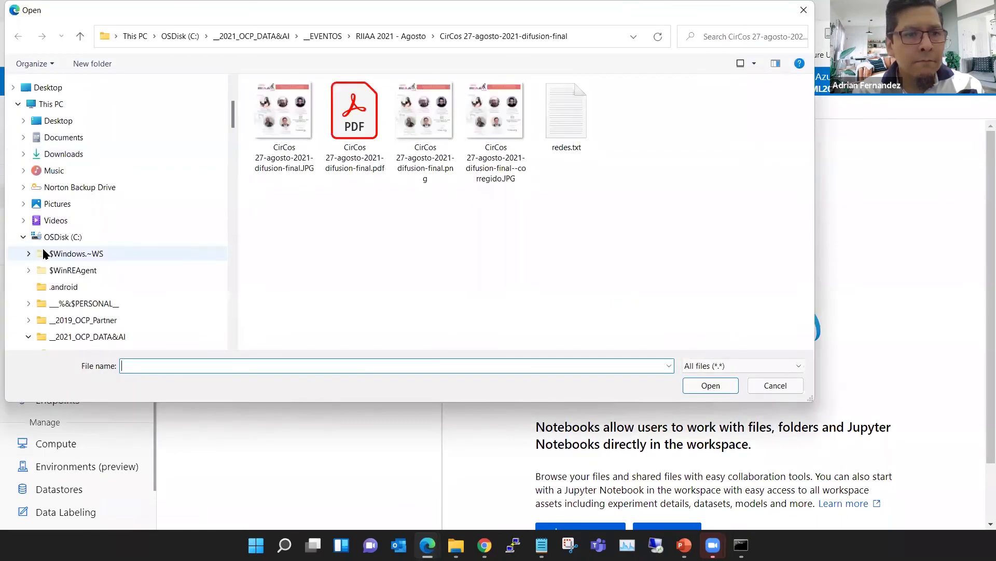
scroll(76, 253, down, 10)
scroll(77, 255, up, 5)
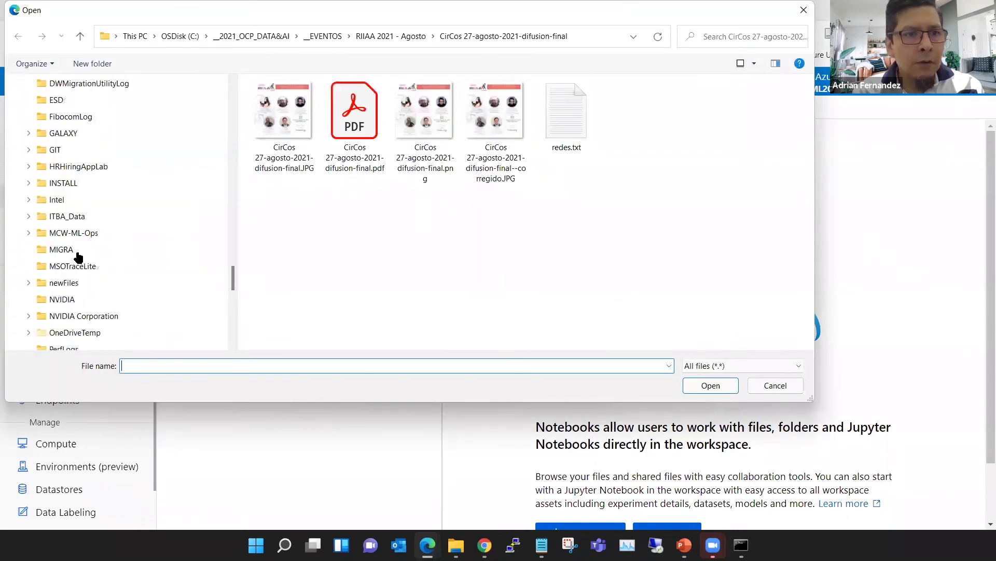
click(68, 154)
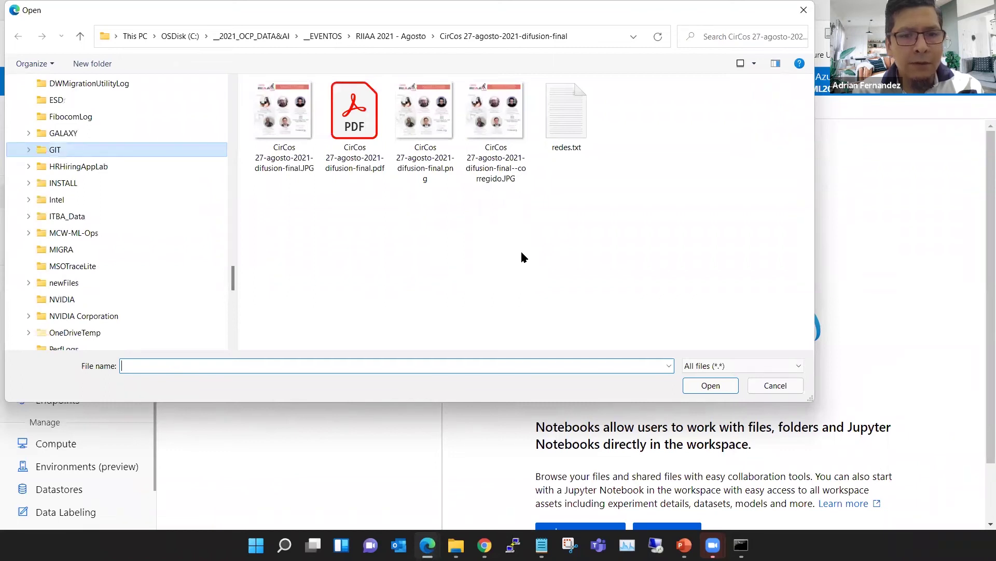
scroll(535, 294, down, 1)
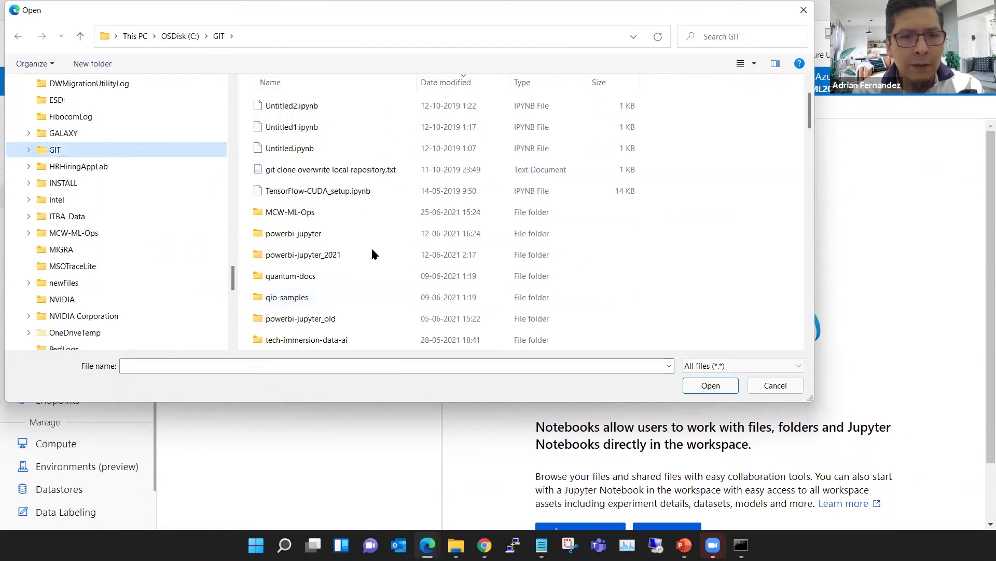
Check the tech-immersion-data-ai repository's ai-exp3 folder for the notebook, cancel the upload and return to the GitHub notebook page.
double_click(361, 338)
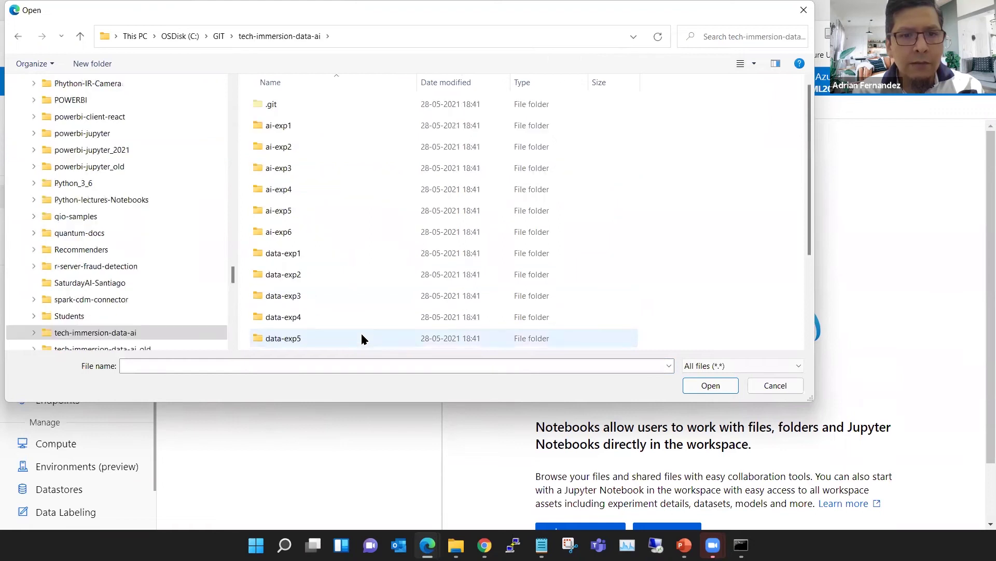
double_click(317, 168)
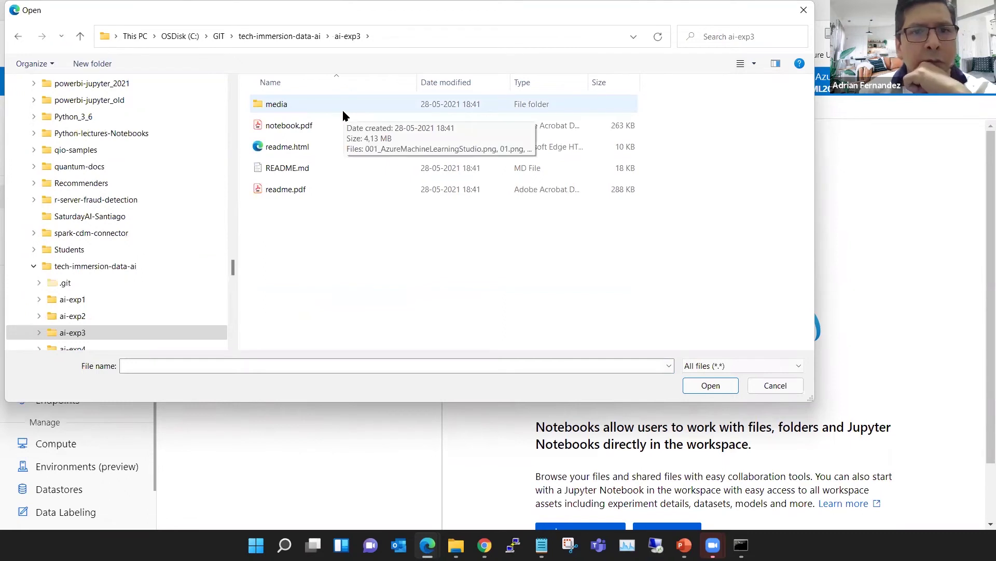
click(308, 106)
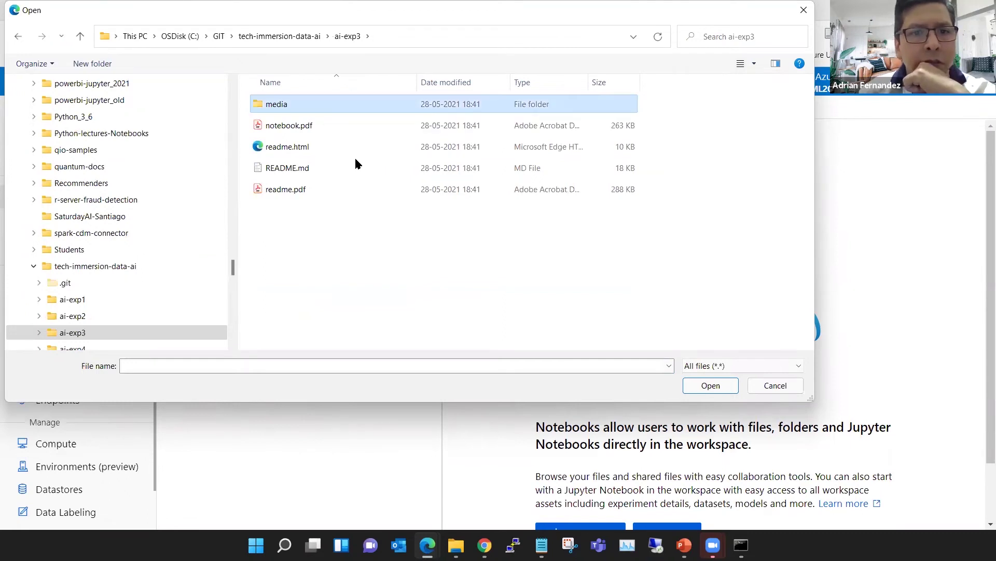
click(310, 37)
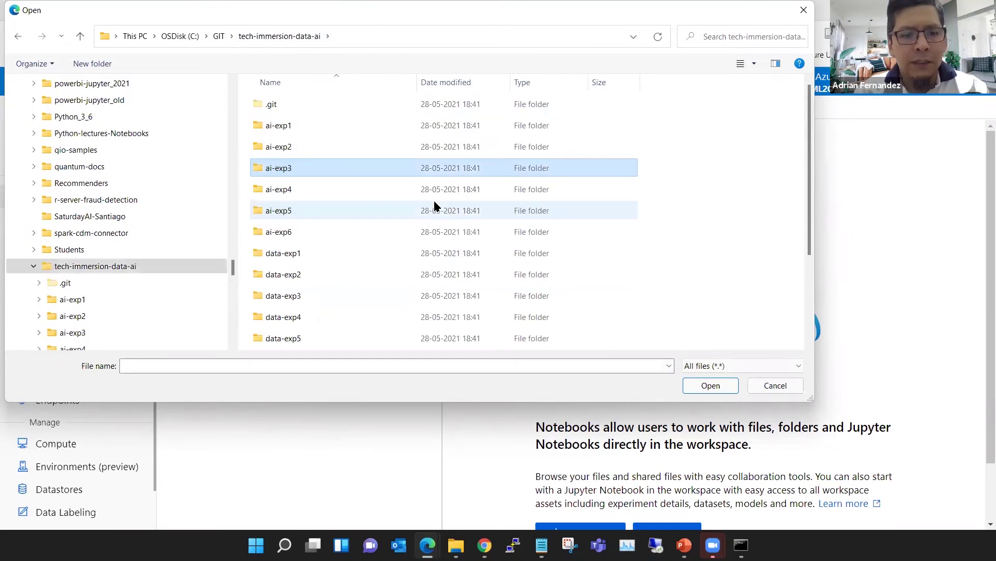
key(Escape)
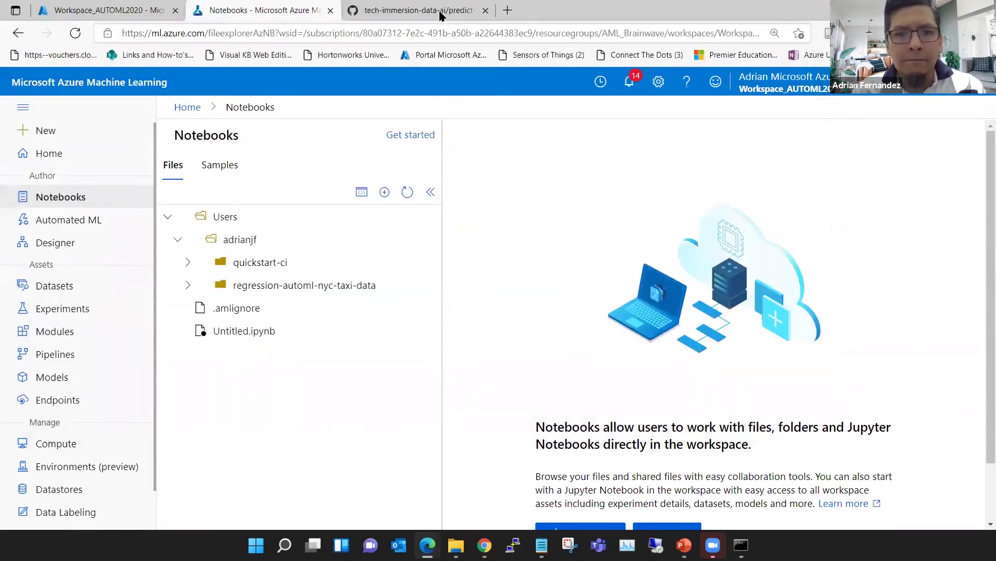
key(ctrl+Tab)
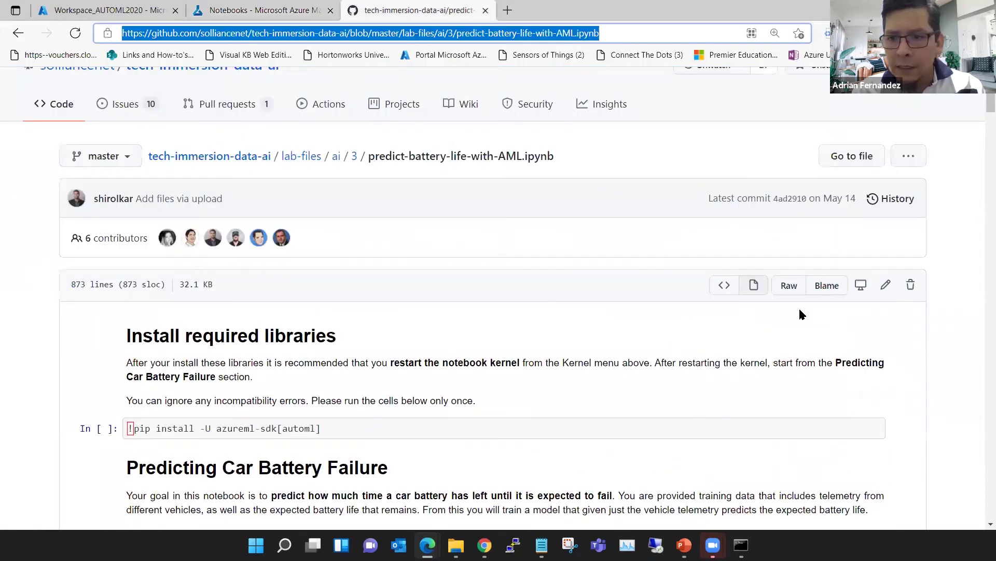
Try the raw view of the battery-life notebook, go back and open the repository's lab-files/ai/3 folder.
click(789, 287)
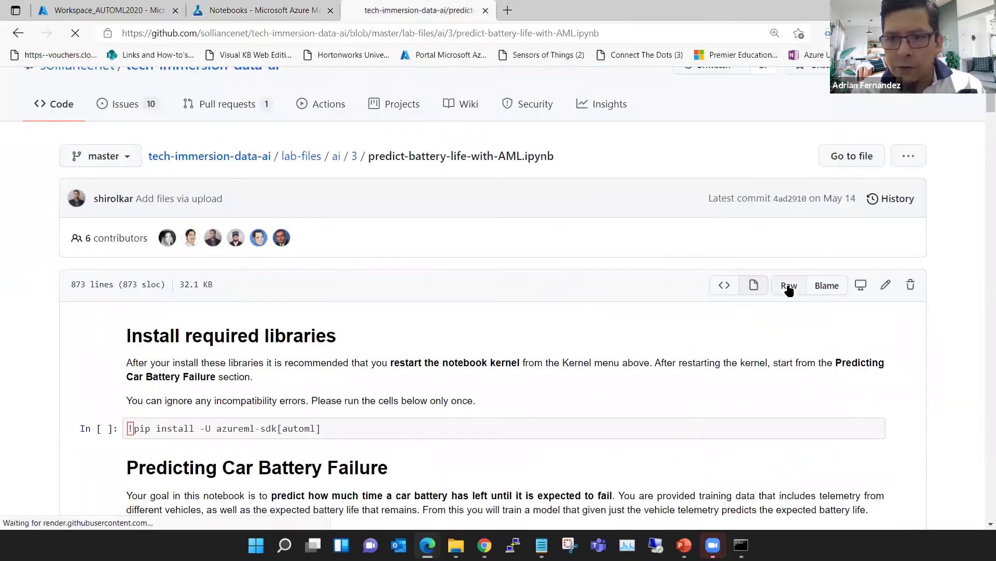
click(18, 33)
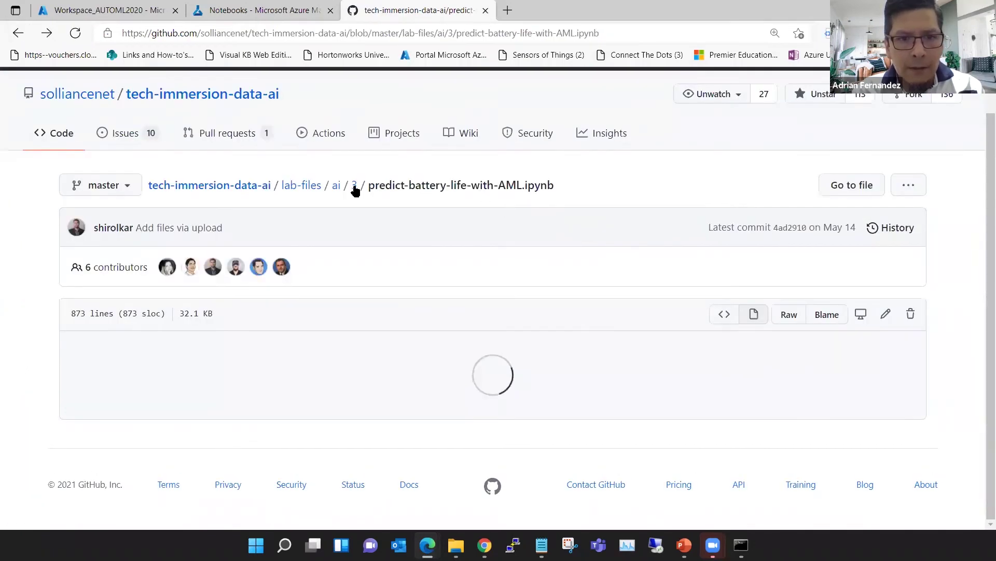
click(355, 188)
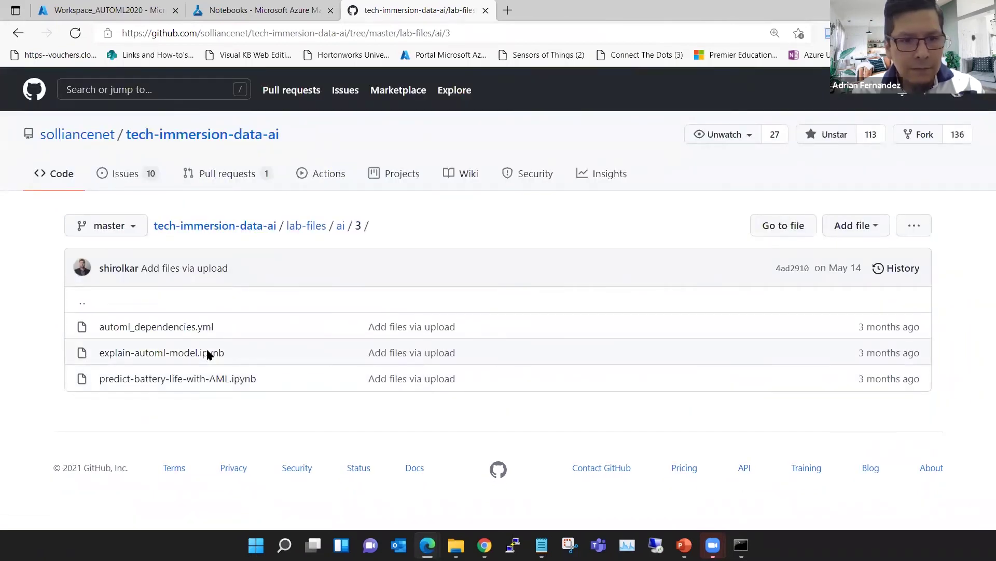
right_click(207, 351)
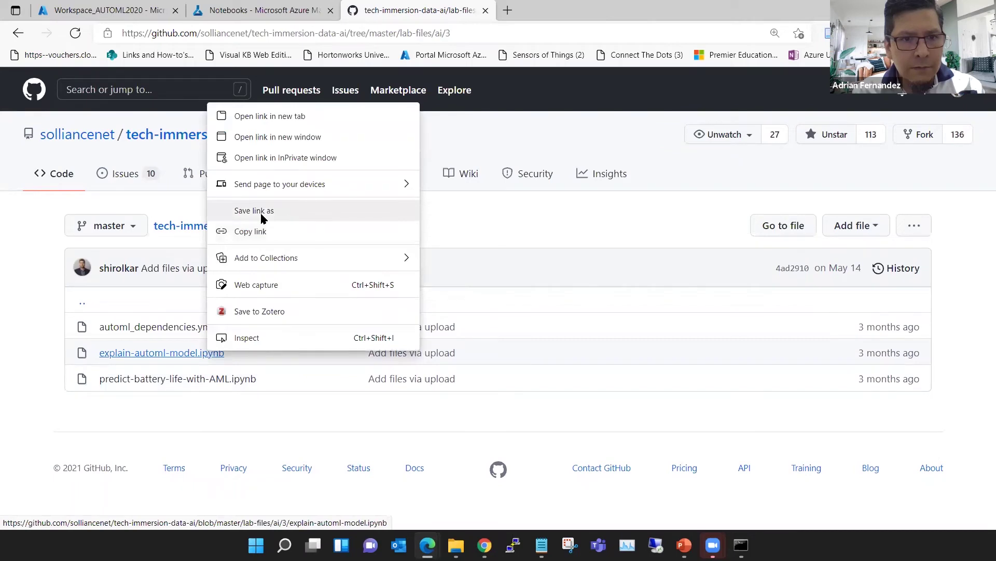
click(217, 379)
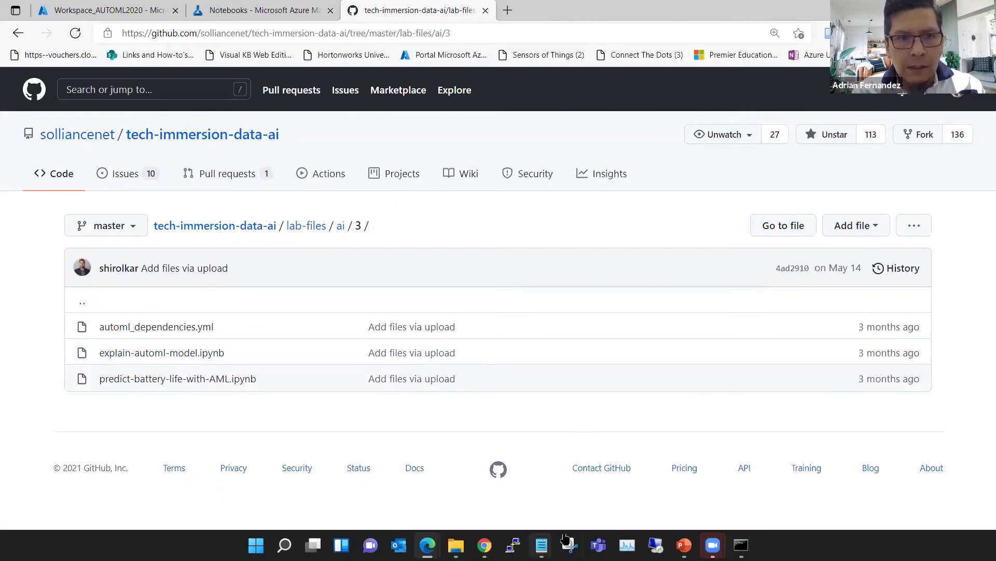
Switch to the command prompt, discard the pending git clone command and return to the root of drive C, ready for a cd command.
click(456, 544)
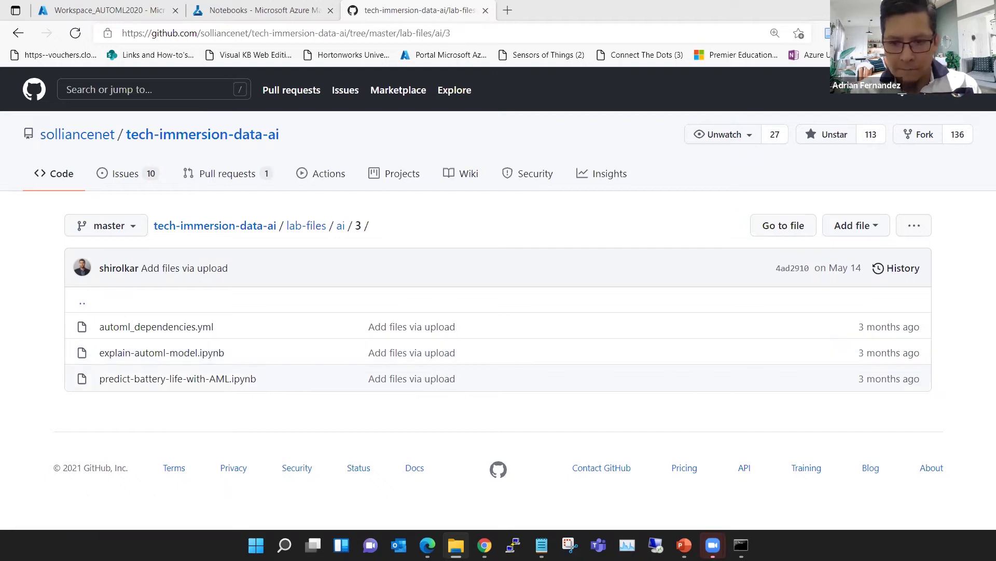
key(alt+Tab)
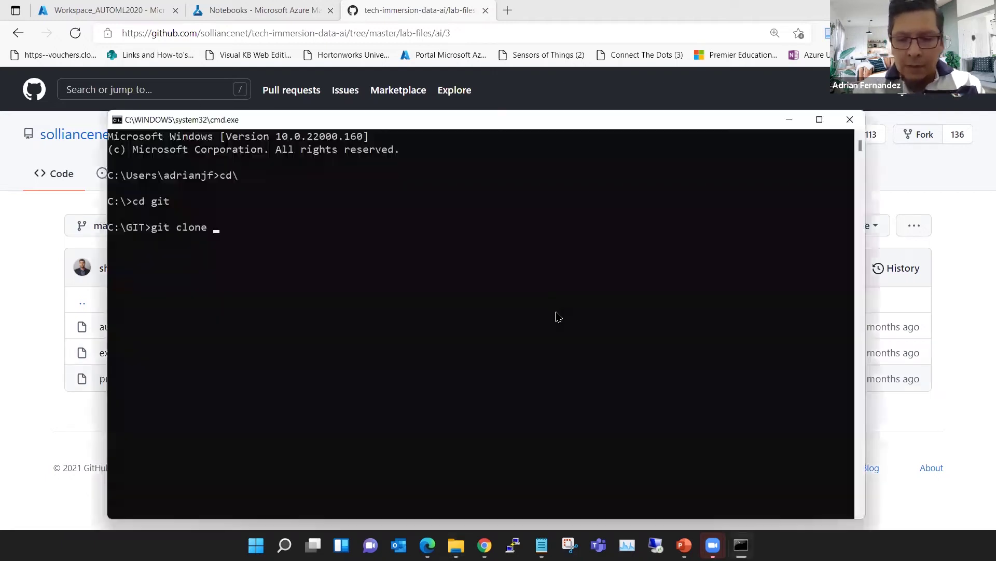
key(Escape)
text(cd)
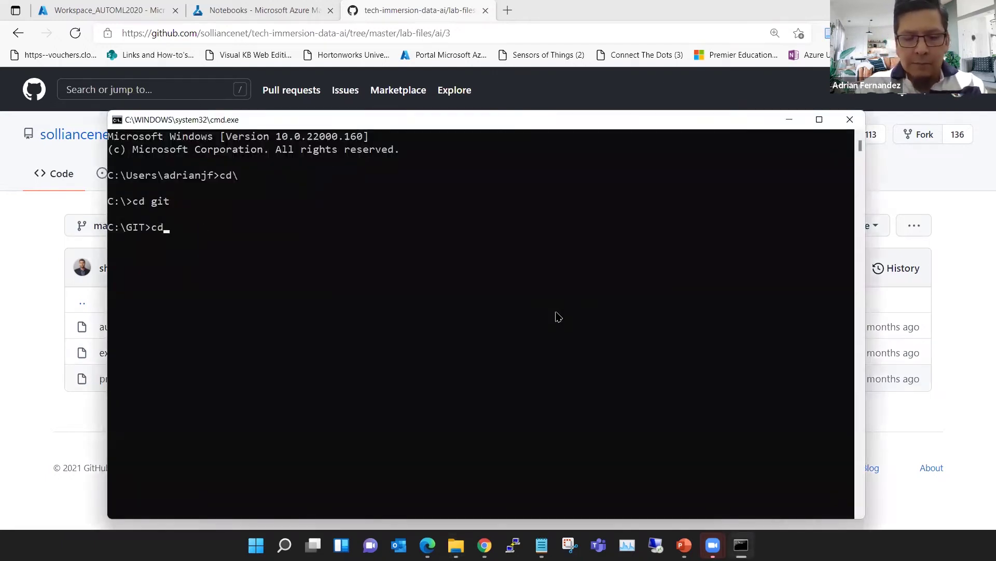
text(\)
key(Return)
text(cd)
text(C:\__2021_OCP_DATA&AI\__EVENTOS\RIIAA 2021 - Agosto\AutoML-traning)
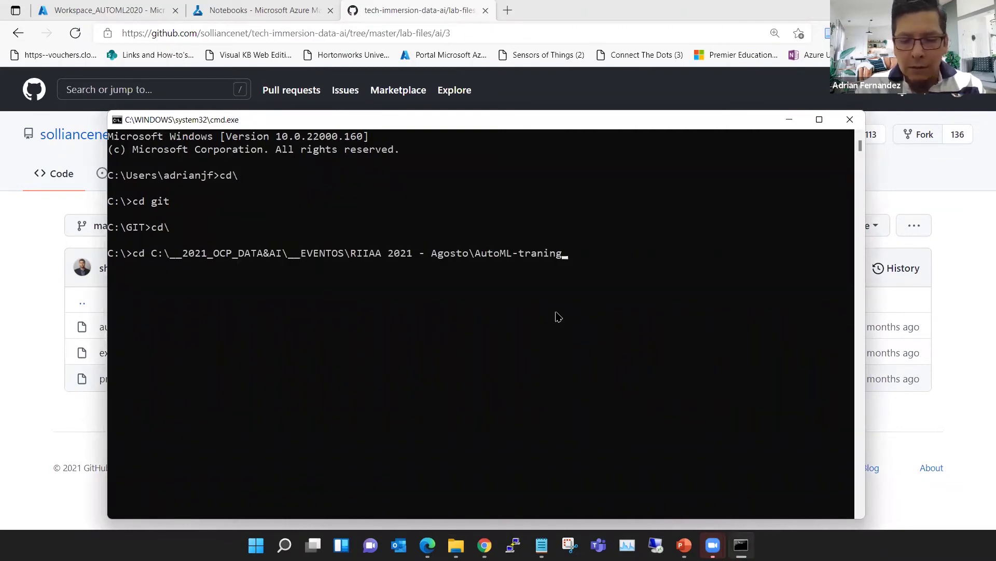
key(BackSpace)
key(BackSpace)
key(BackSpace)
key(BackSpace)
key(BackSpace)
key(BackSpace)
key(BackSpace)
key(BackSpace)
key(BackSpace)
key(BackSpace)
key(BackSpace)
key(BackSpace)
key(BackSpace)
key(BackSpace)
key(BackSpace)
key(BackSpace)
key(BackSpace)
key(BackSpace)
key(BackSpace)
key(BackSpace)
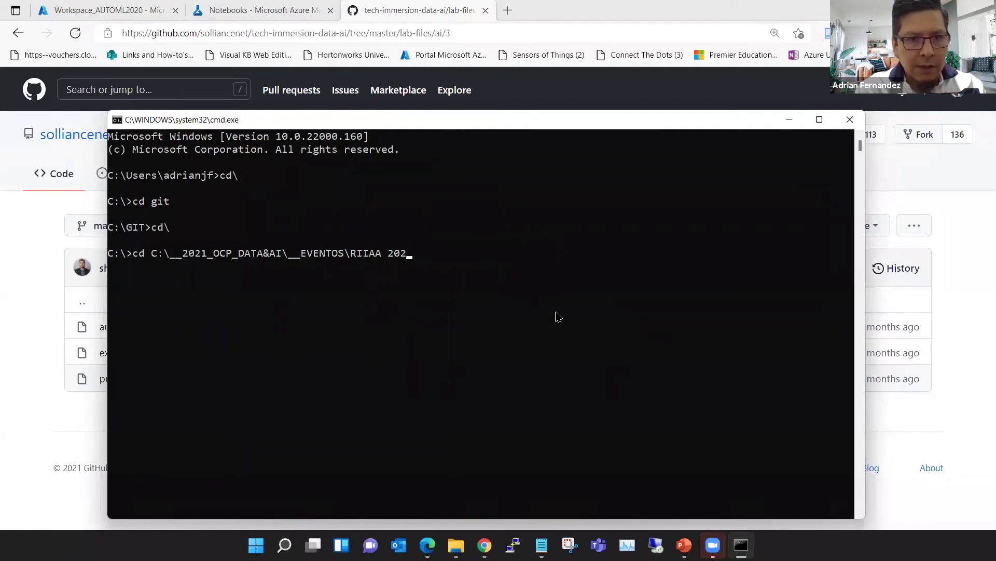
key(BackSpace)
key(BackSpace)
key(BackSpace)
key(BackSpace)
key(BackSpace)
key(BackSpace)
key(BackSpace)
key(BackSpace)
key(BackSpace)
key(BackSpace)
key(BackSpace)
key(BackSpace)
key(BackSpace)
key(BackSpace)
key(BackSpace)
key(BackSpace)
key(BackSpace)
key(BackSpace)
key(BackSpace)
key(BackSpace)
key(BackSpace)
key(BackSpace)
key(BackSpace)
key(BackSpace)
key(BackSpace)
key(BackSpace)
key(BackSpace)
key(BackSpace)
key(BackSpace)
key(BackSpace)
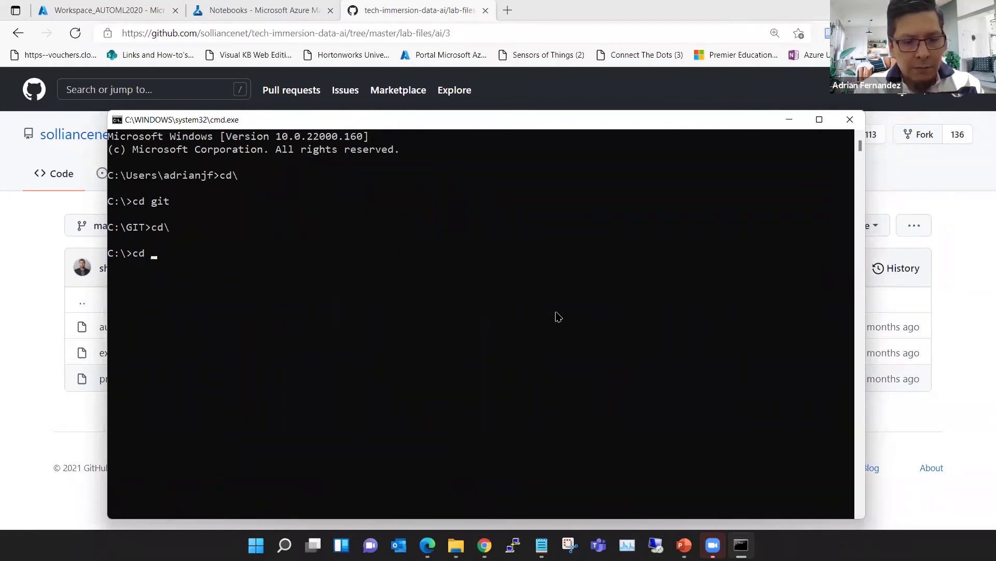
Change to the folder "C:\__2021_OCP_DATA&AI\__EVENTOS\RIIAA 2021 - Agosto\AutoML-traning", with the path in double quotes.
text(")
text(C:\__2021_OCP_DATA&AI\__EVENTOS\RIIAA 2021 - Agosto\AutoML-traning)
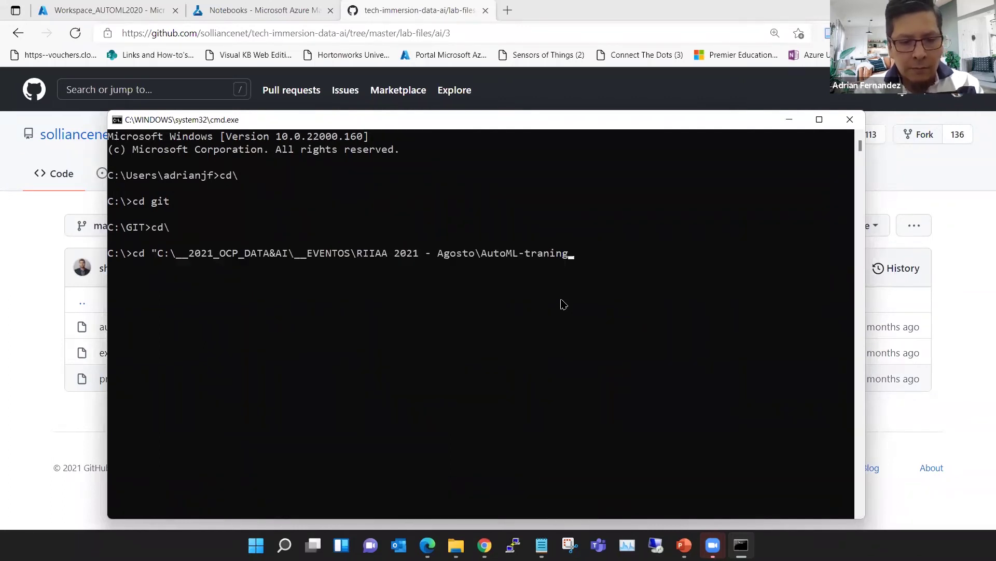
text(")
key(Return)
key(Return)
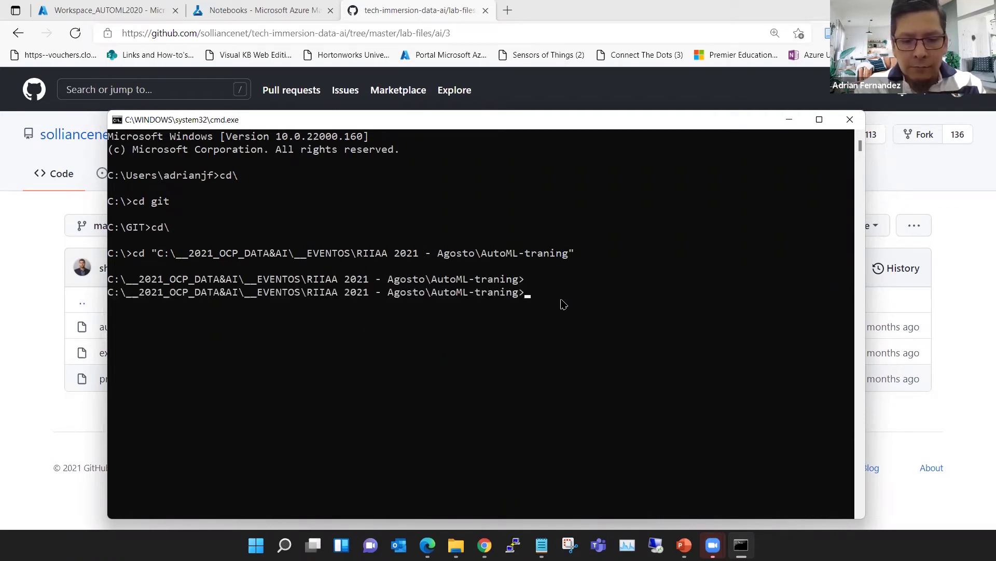
text(git)
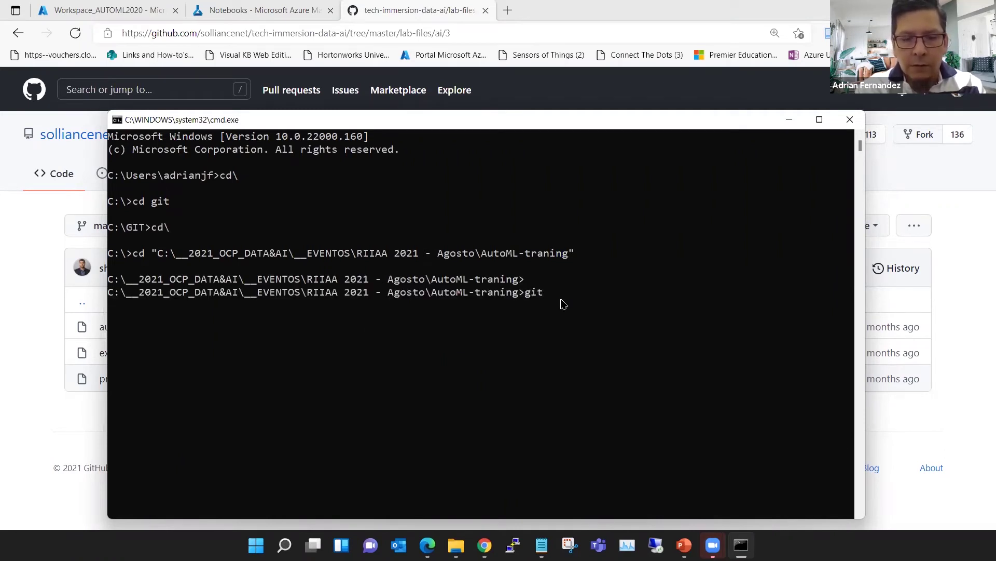
text( clone)
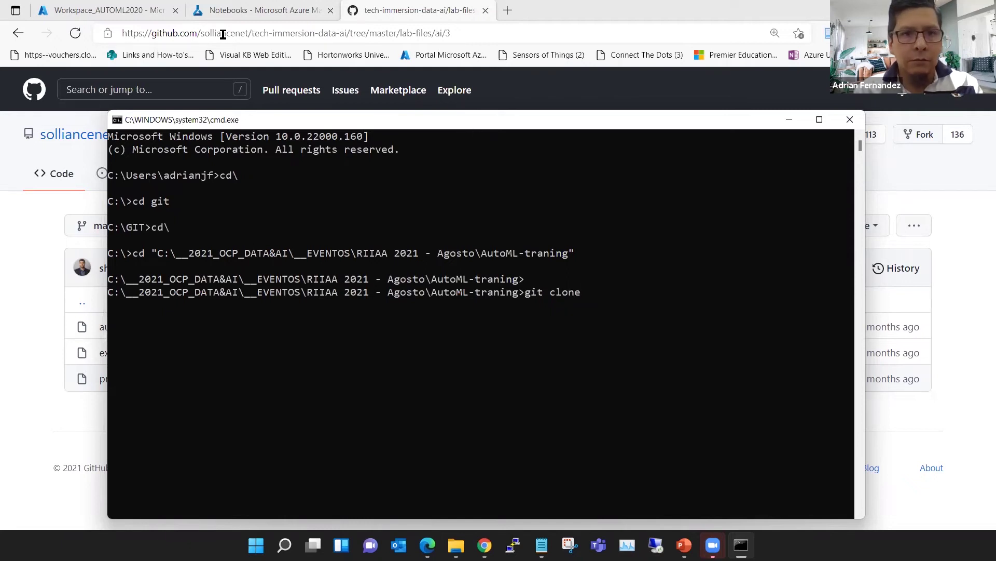
click(347, 33)
click(350, 33)
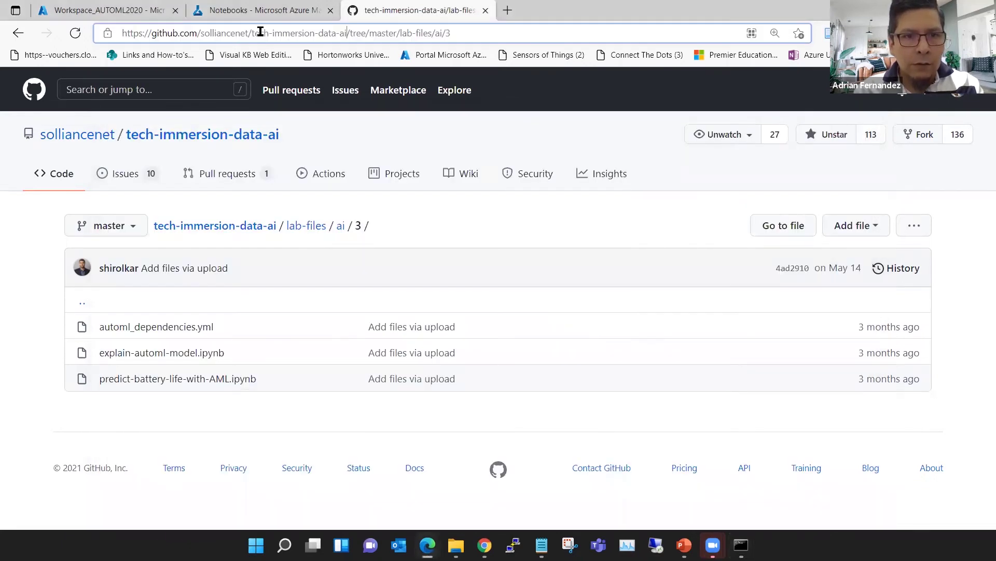
key(shift+Home)
key(ctrl+c)
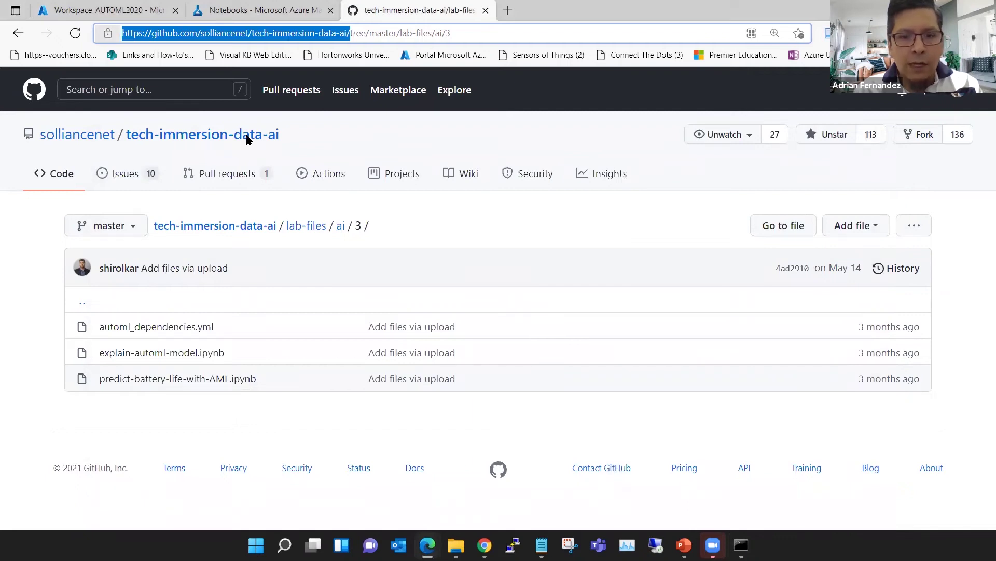
key(alt+Tab)
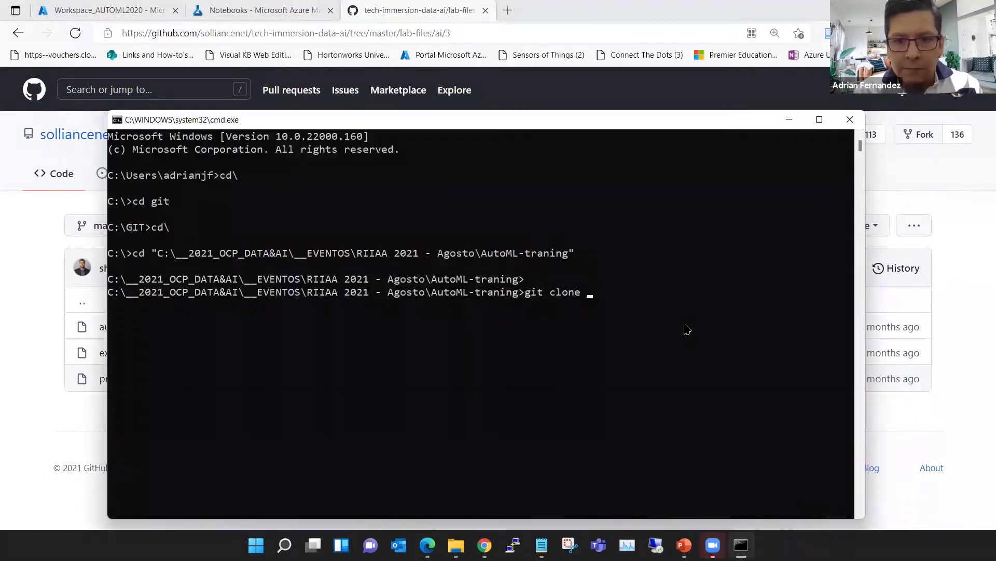
key(ctrl+v)
key(Return)
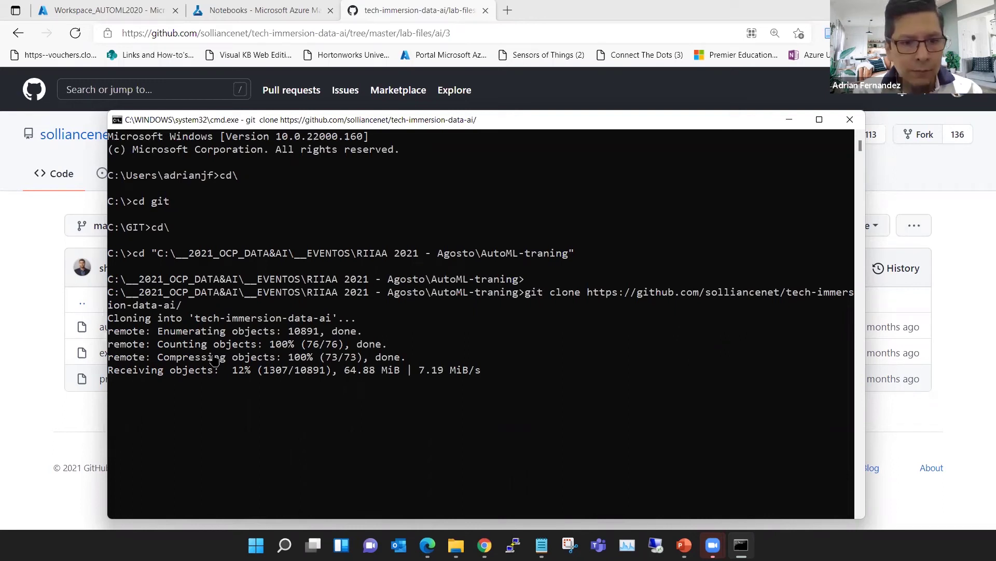
Check the link options of predict-battery-life-with-AML.ipynb on GitHub, then the clone's progress, and minimize the command prompt.
key(alt+Tab)
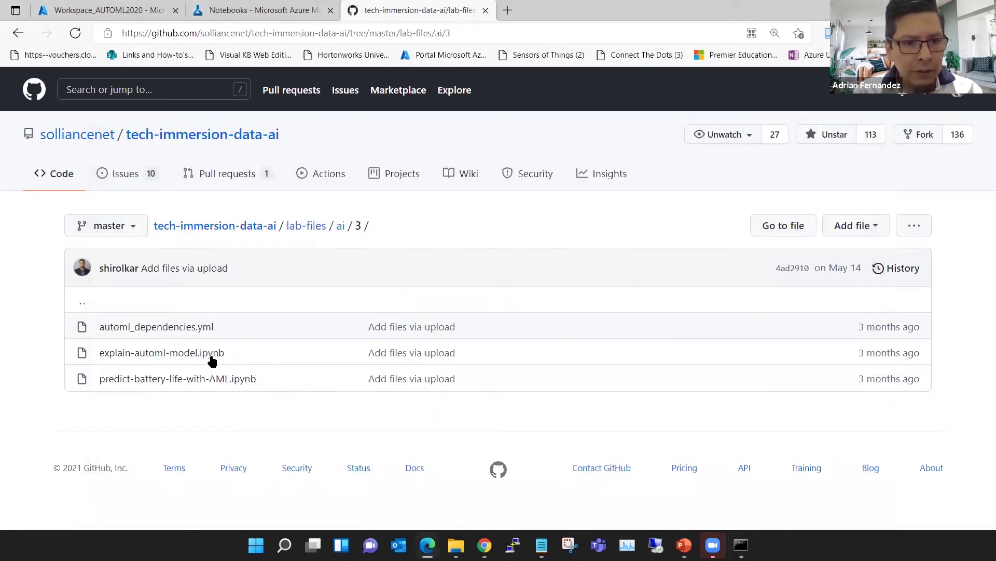
right_click(246, 381)
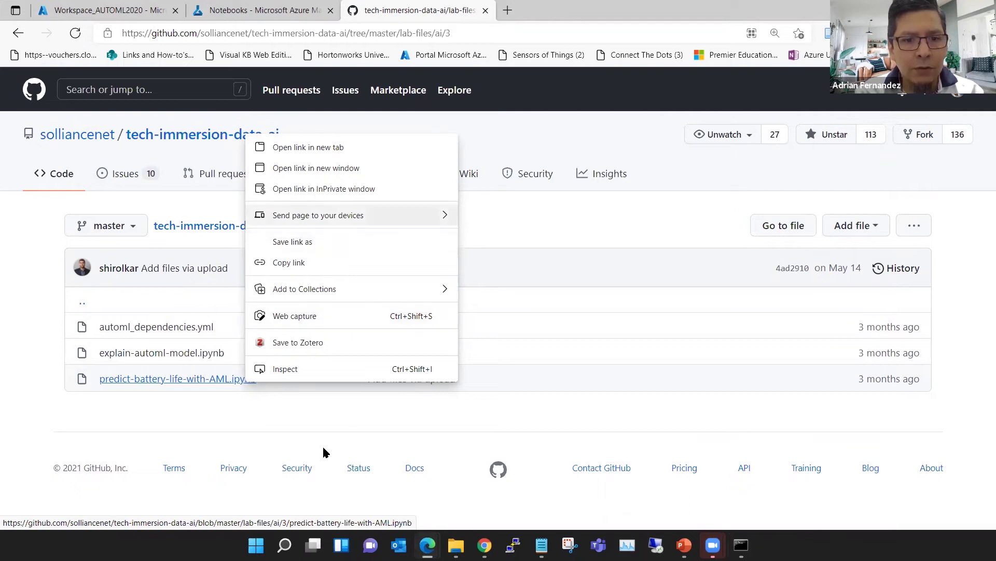
click(314, 426)
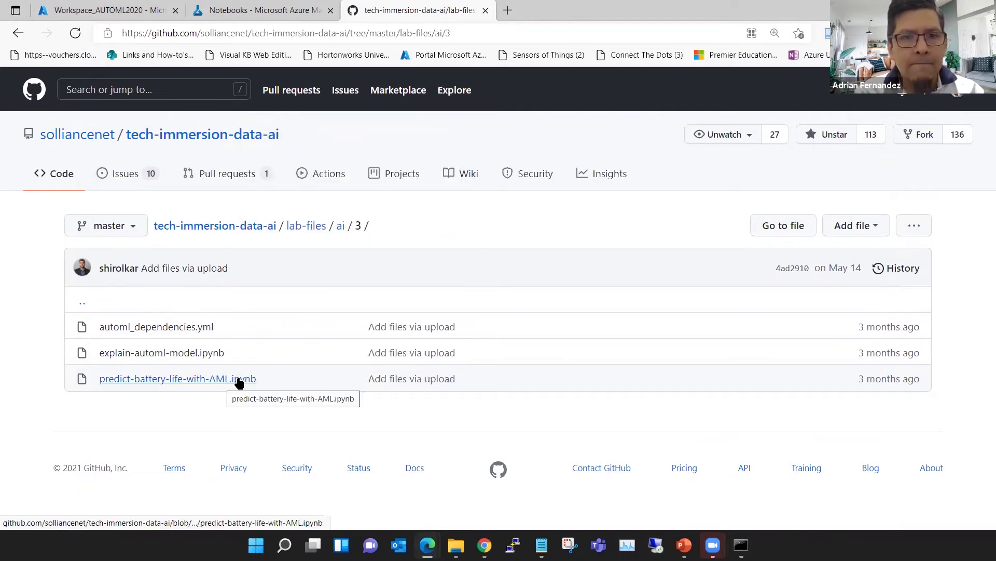
click(740, 544)
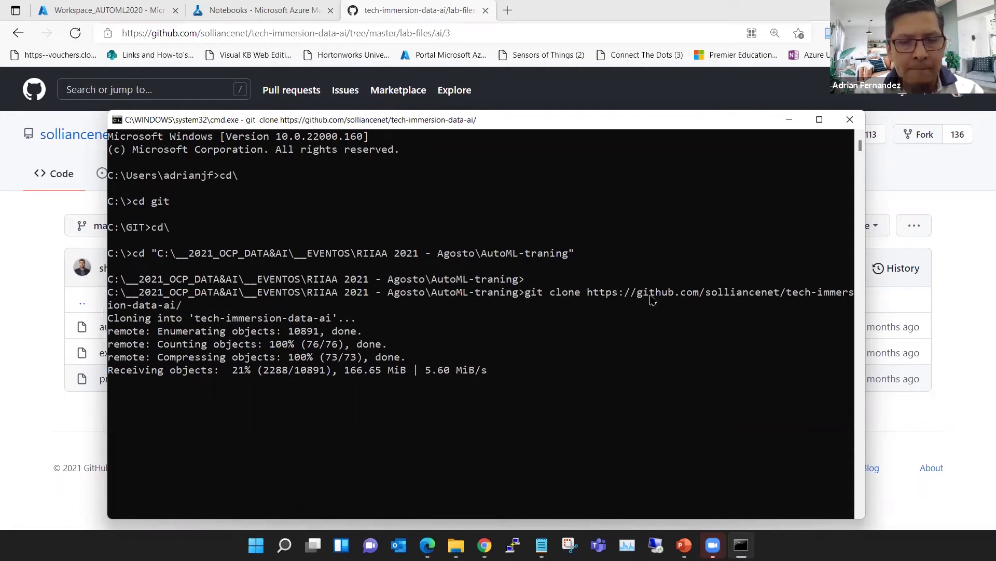
click(790, 119)
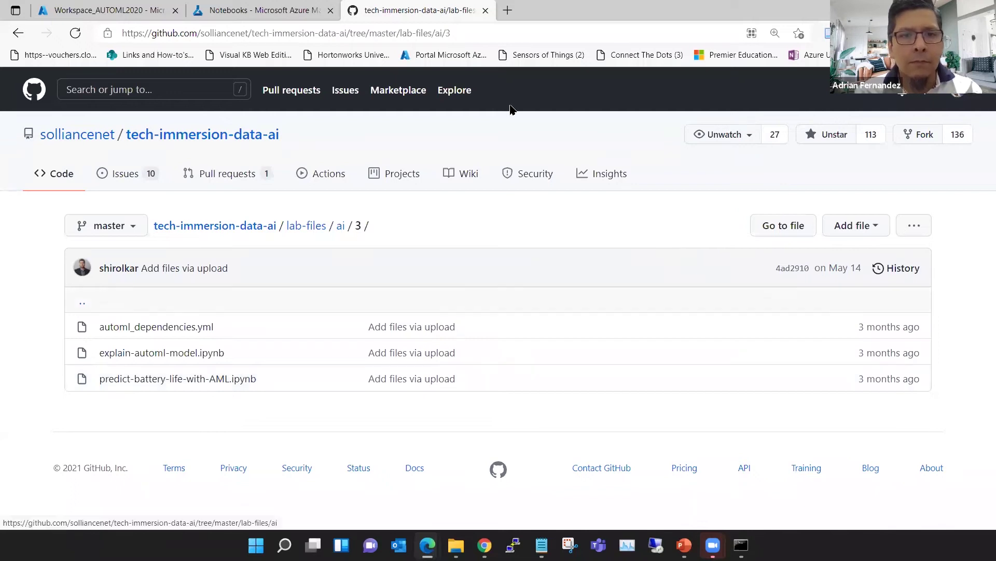
Open predict-battery-life-with-AML.ipynb on GitHub and select its full page address.
click(252, 382)
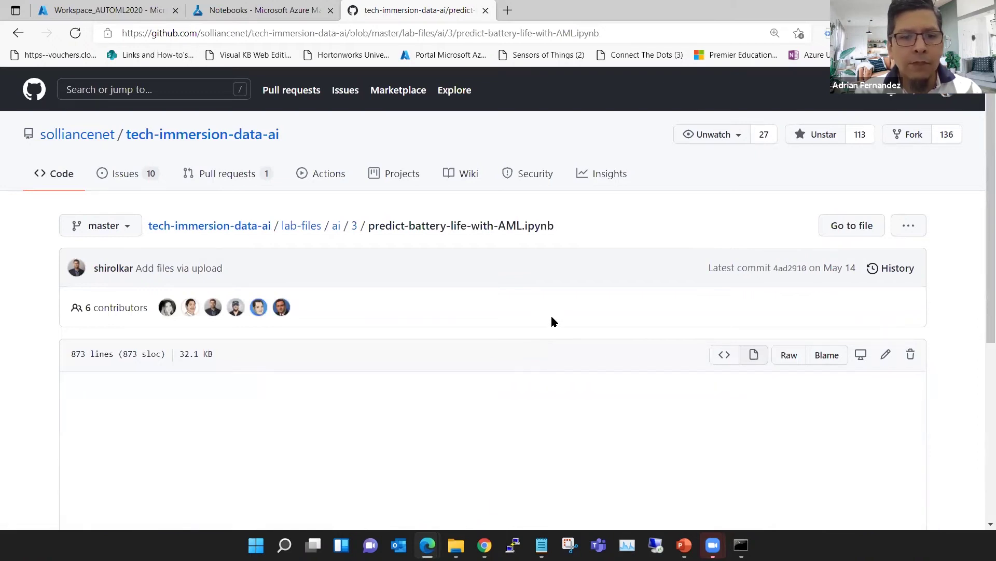
scroll(551, 316, down, 2)
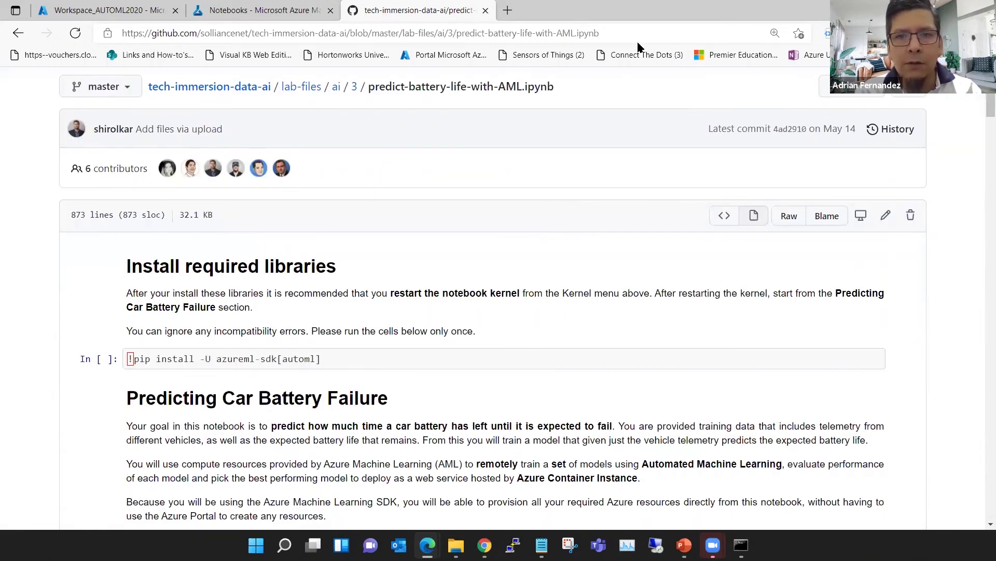
click(639, 34)
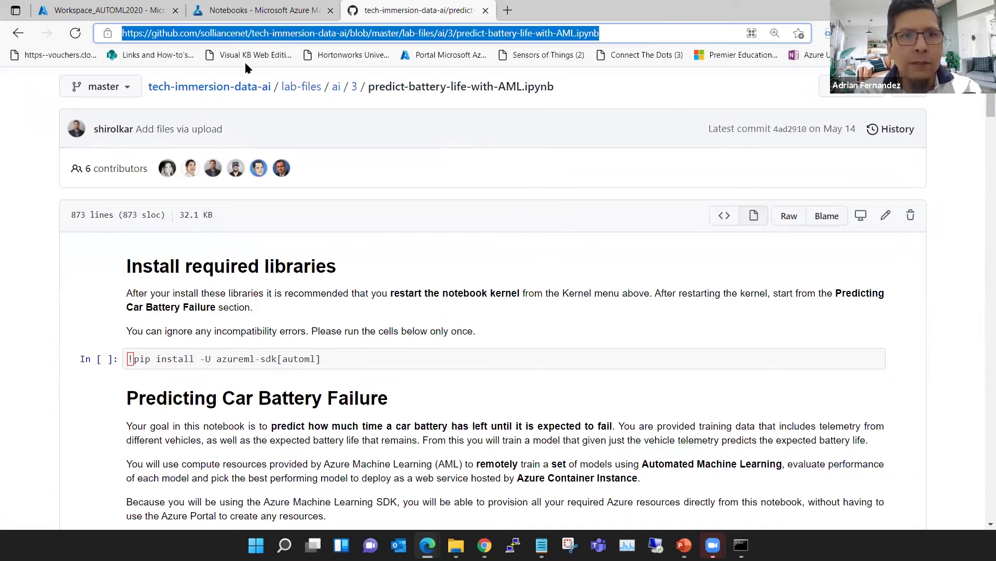
Switch to Azure Machine Learning studio and start a file upload in the Notebooks section.
click(263, 10)
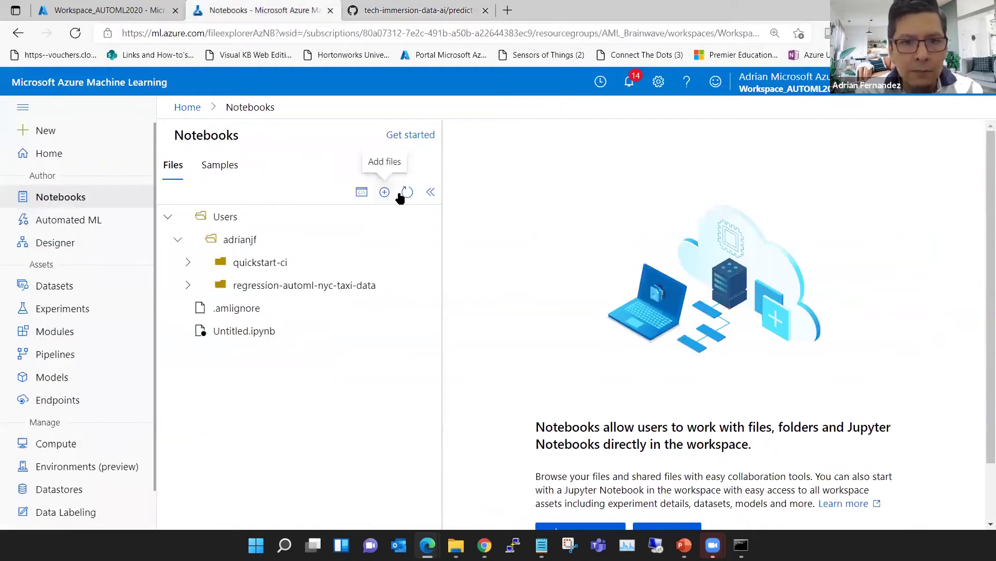
click(386, 194)
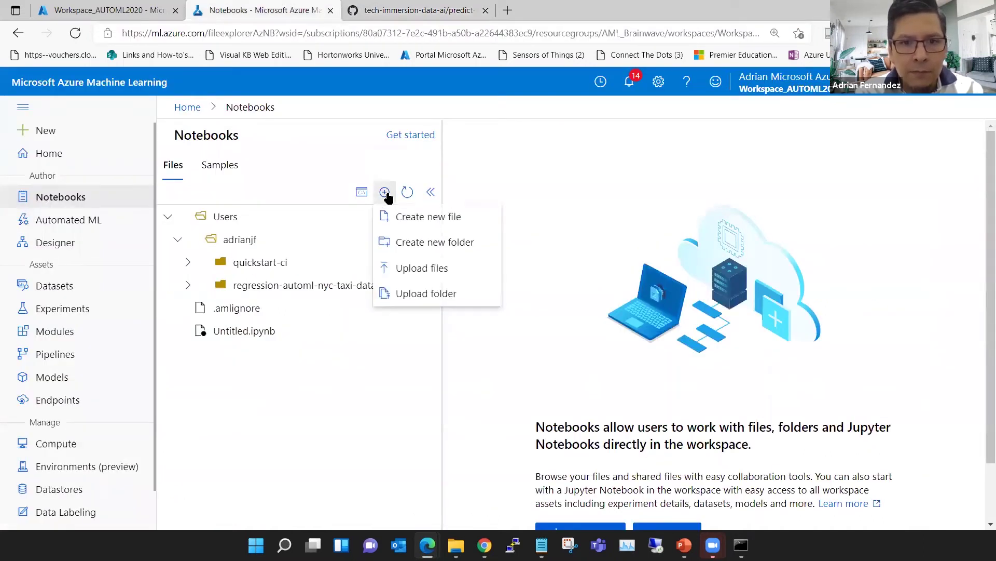
click(434, 276)
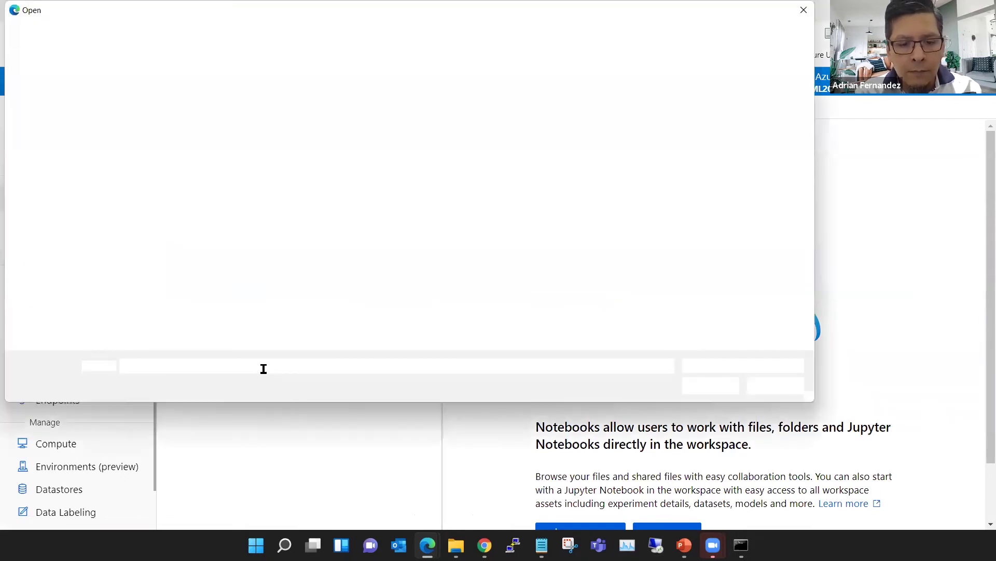
Upload the notebook predict-battery-life-with-AML[1].ipynb to the personal user folder, with overwriting allowed and its contents trusted.
key(ctrl+v)
click(711, 385)
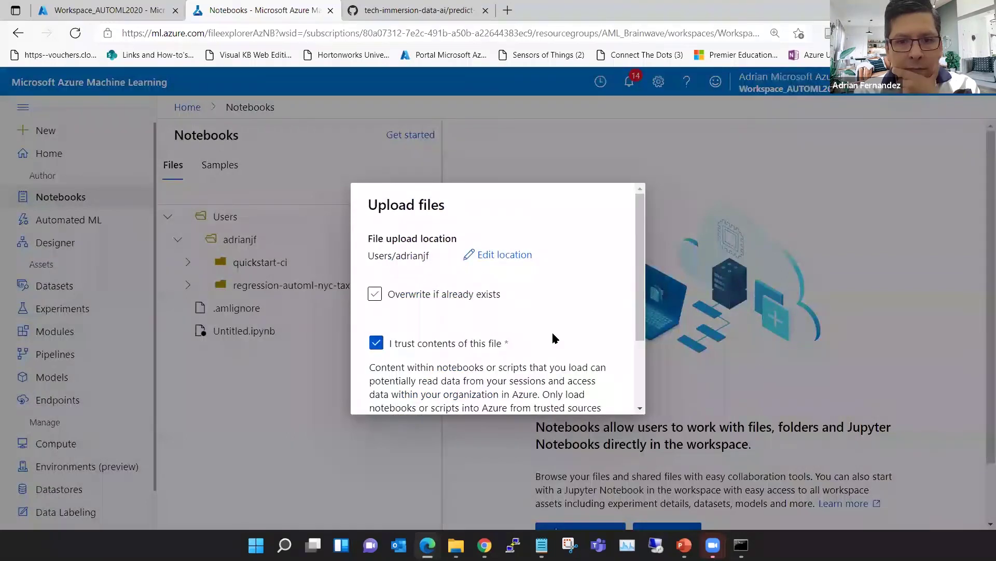
scroll(535, 353, down, 2)
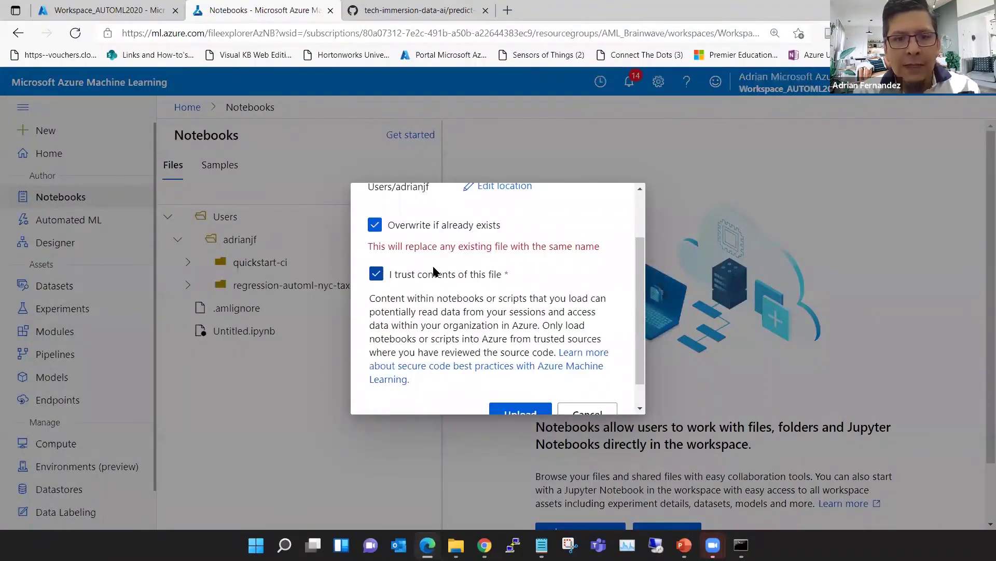
scroll(437, 271, down, 1)
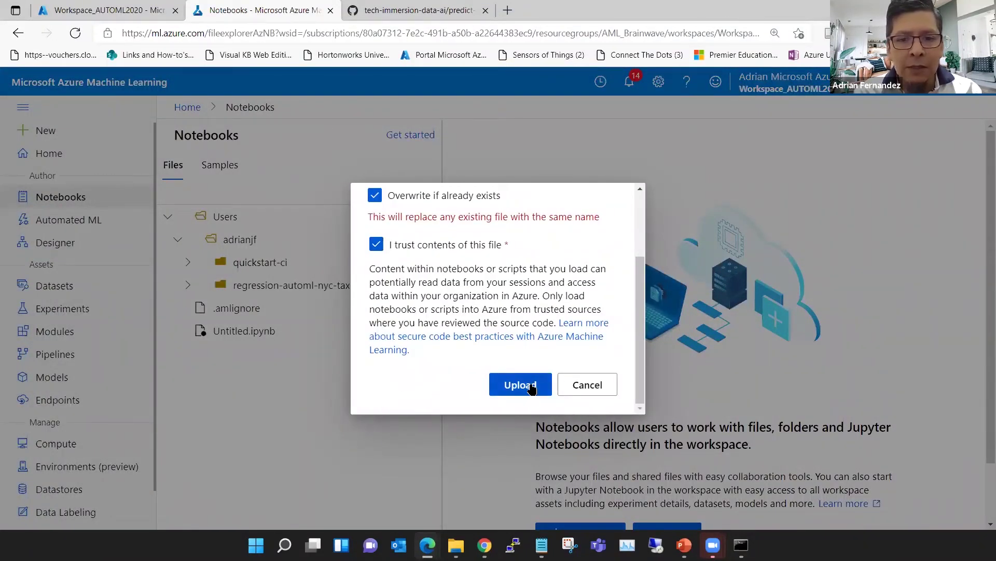
click(531, 387)
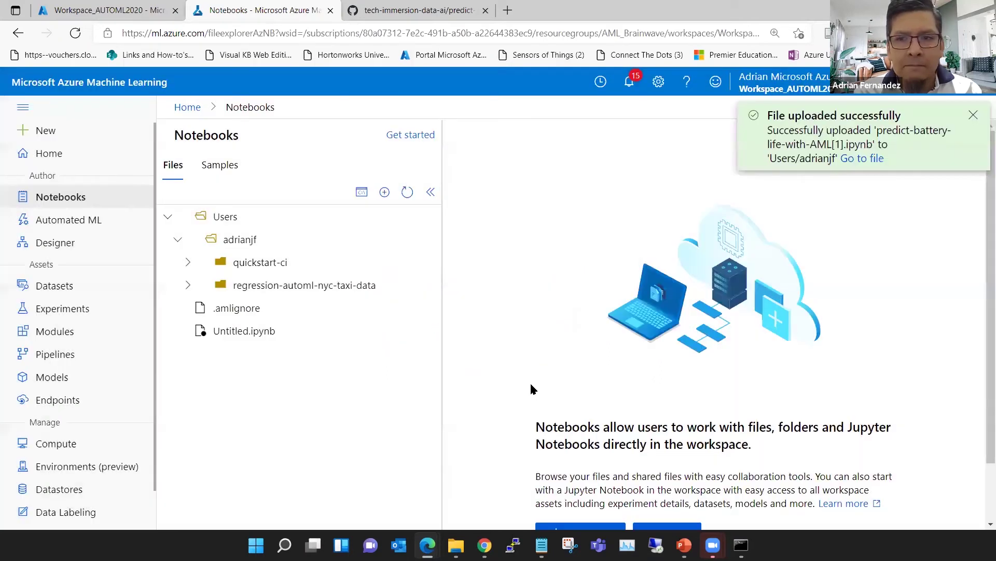
Open the uploaded predict-battery-life-with-AML[1].ipynb notebook, collapsing and re-expanding the file list.
click(877, 159)
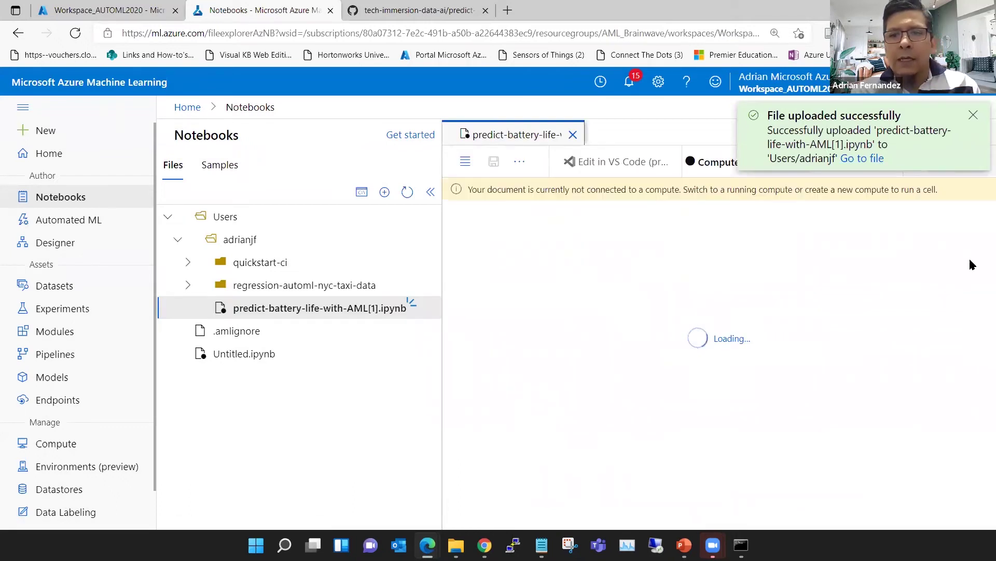
click(429, 193)
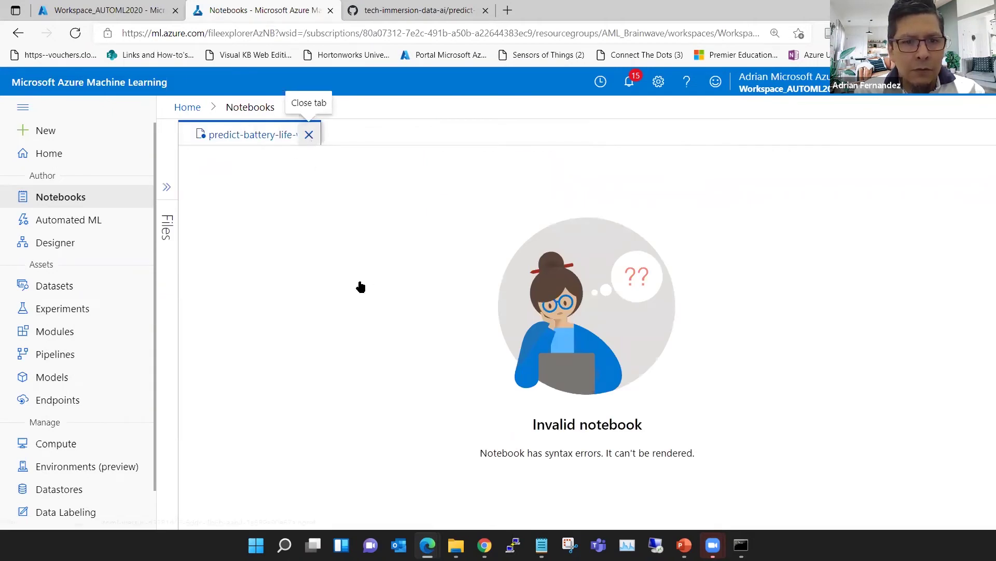
click(359, 337)
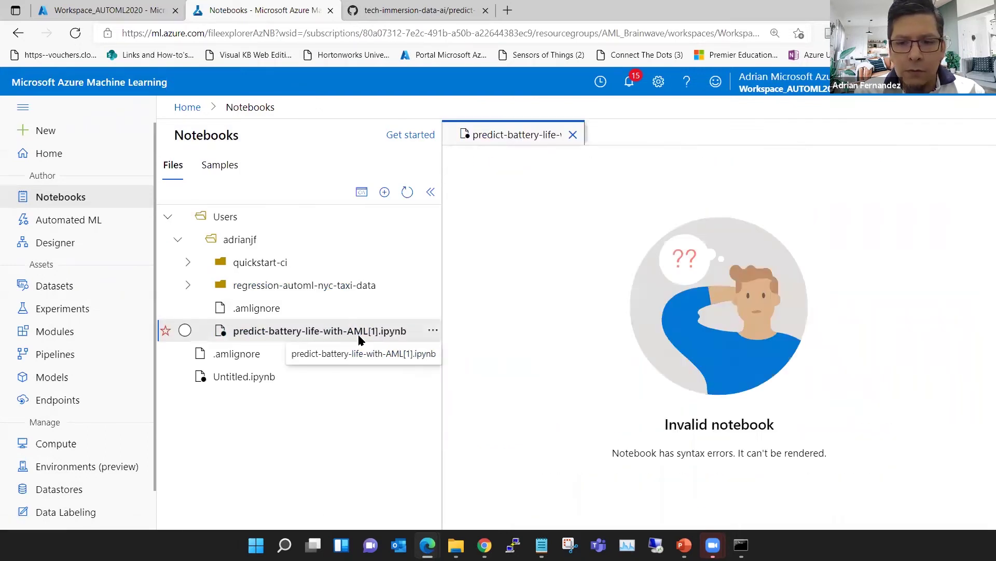
Close the predict-battery-life-with-AML[1].ipynb notebook and delete the file from the user folder.
click(574, 136)
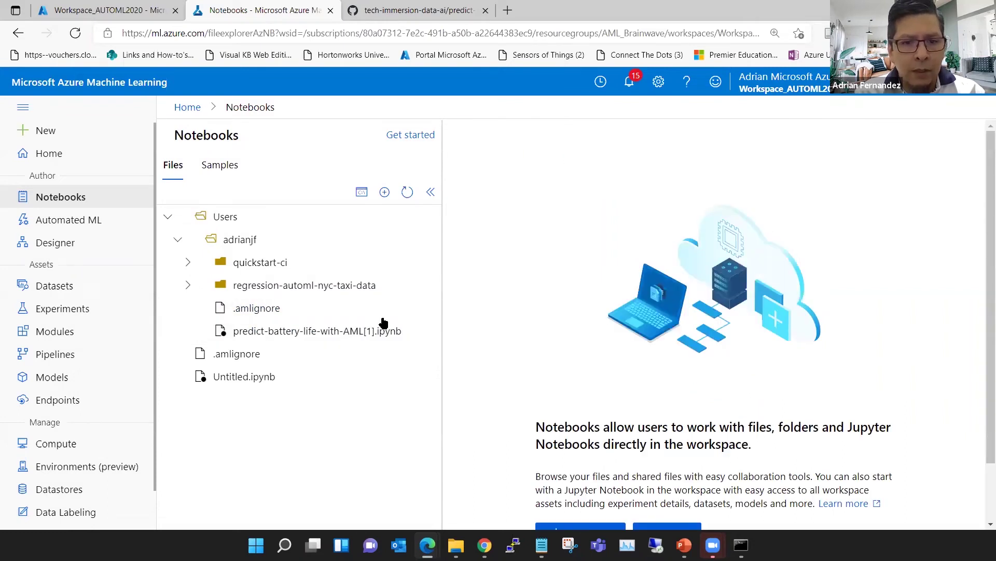
click(433, 331)
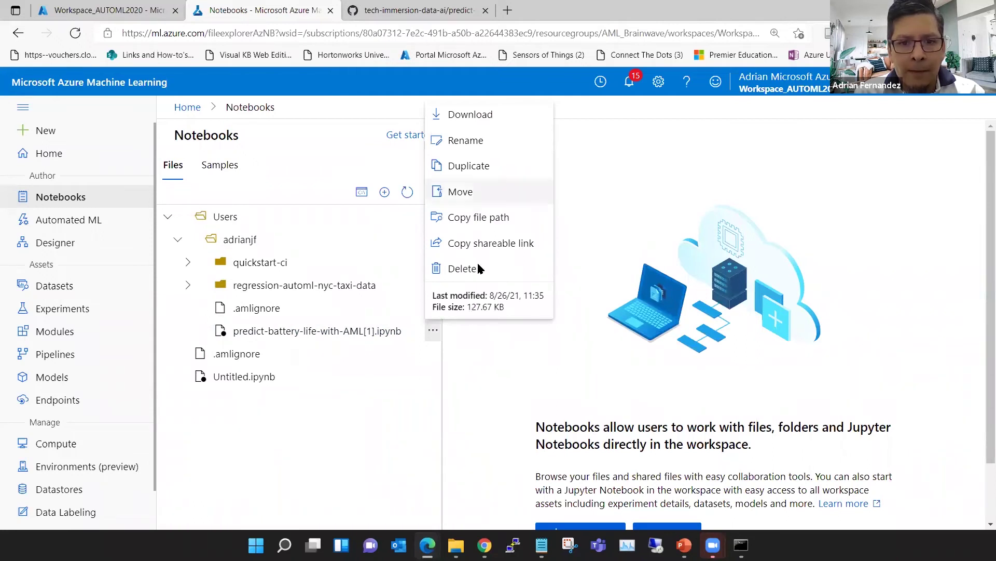
click(478, 268)
click(556, 338)
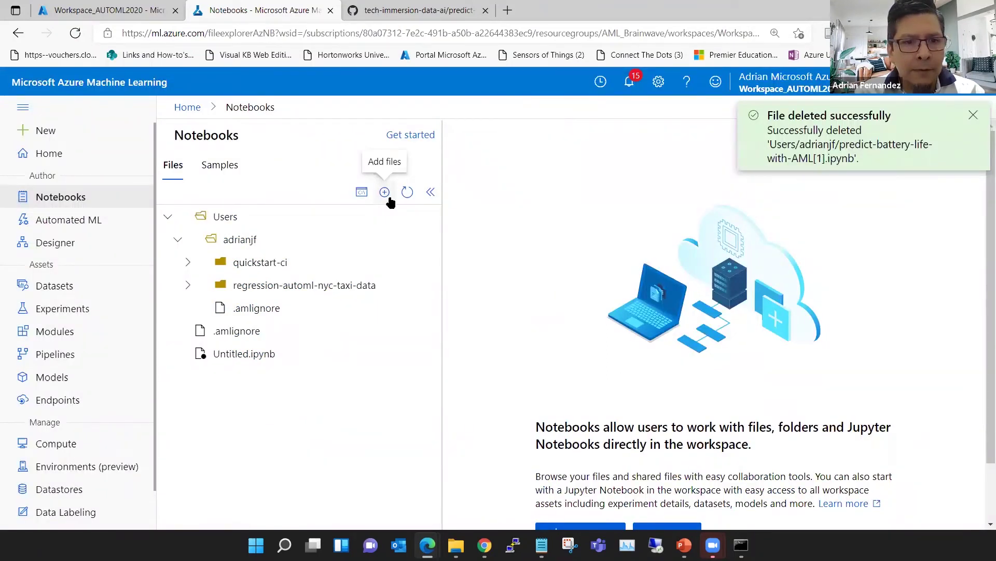
Start a new file upload and browse to tech-immersion-data-ai inside C:\__2021_OCP_DATA&AI\__EVENTOS\RIIAA 2021 - Agosto\AutoML-traning.
click(387, 198)
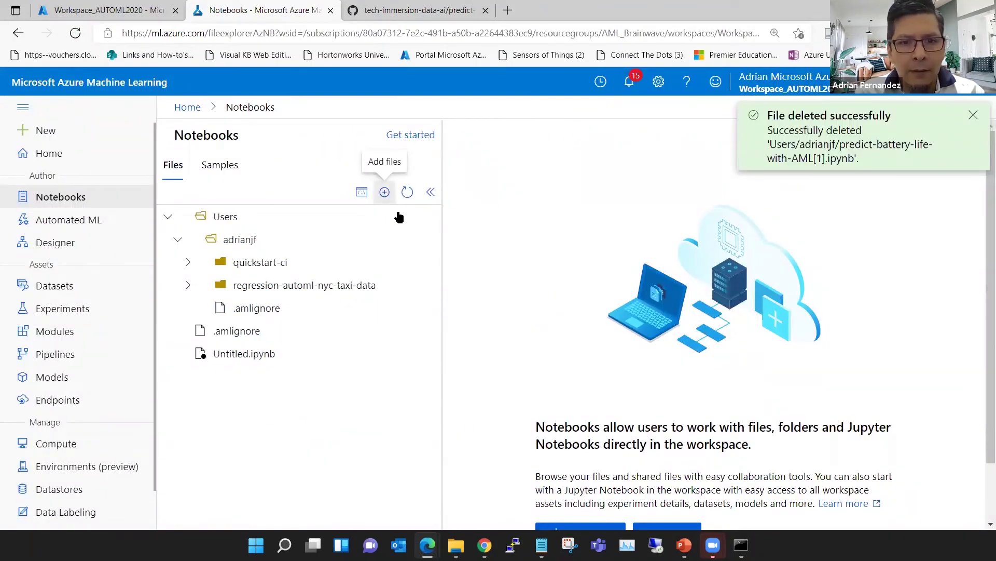
click(427, 268)
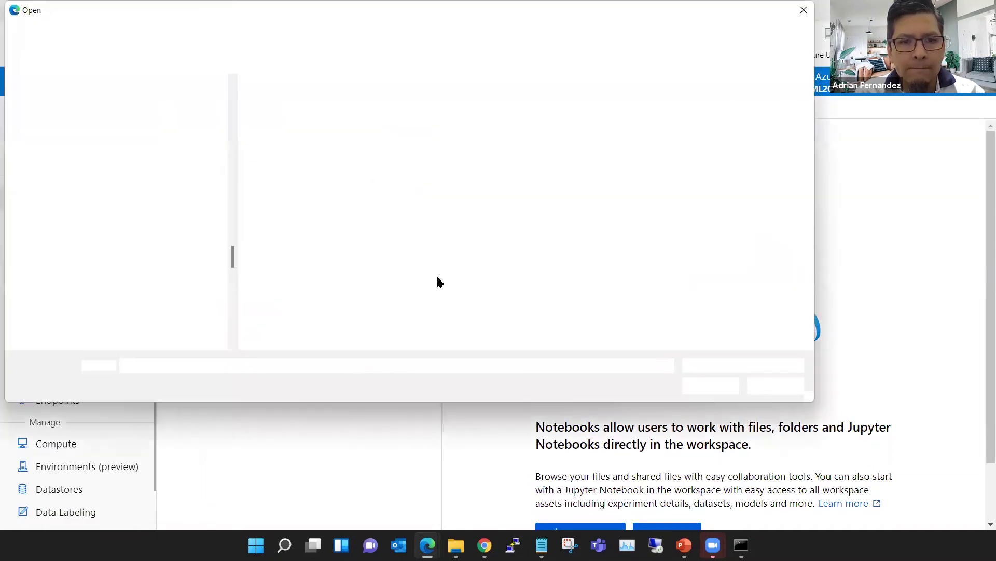
scroll(156, 310, down, 10)
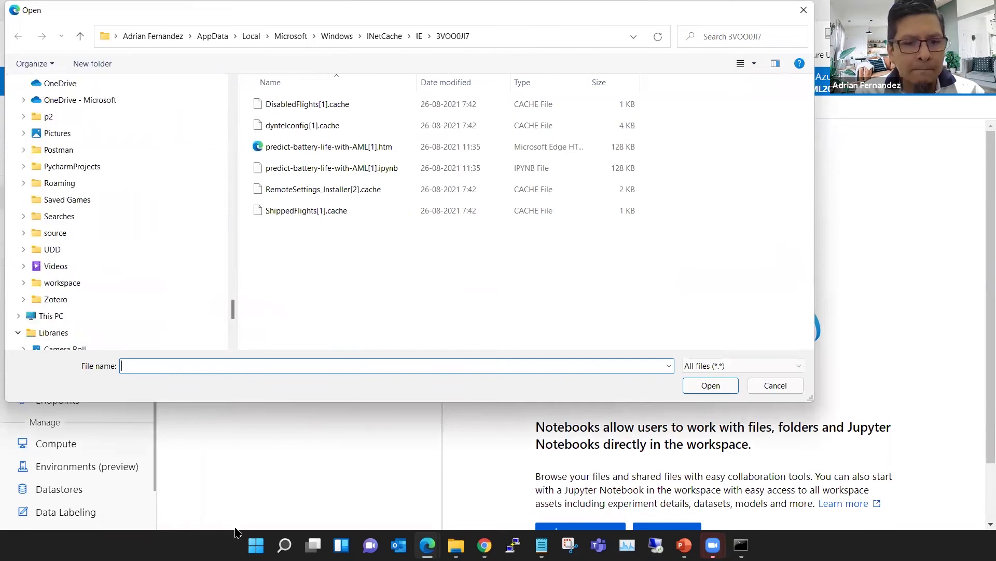
click(478, 483)
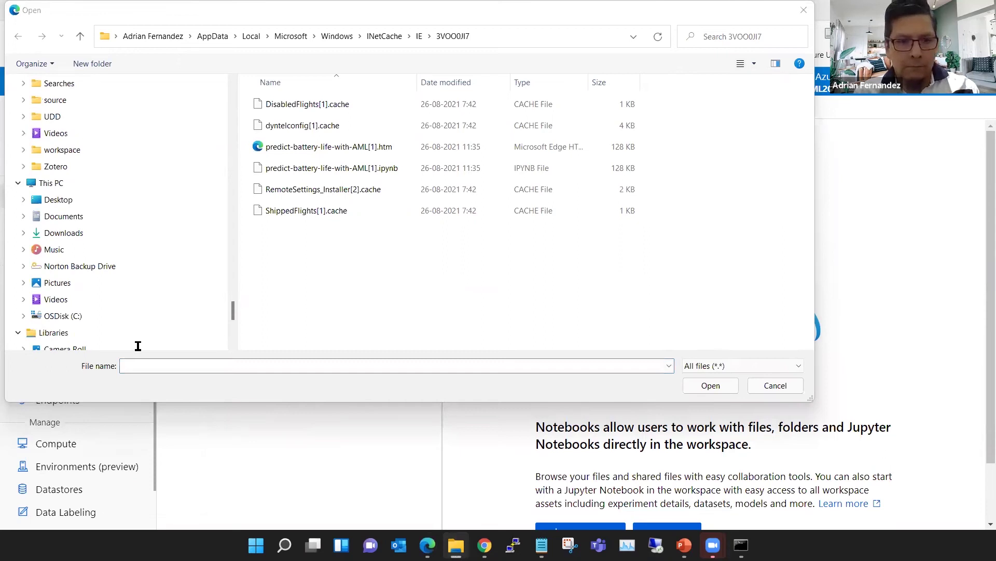
click(182, 363)
text(C:\__2021_OCP_DATA&AI\__EVENTOS\RIIAA 2021 - Agosto\AutoML-traning)
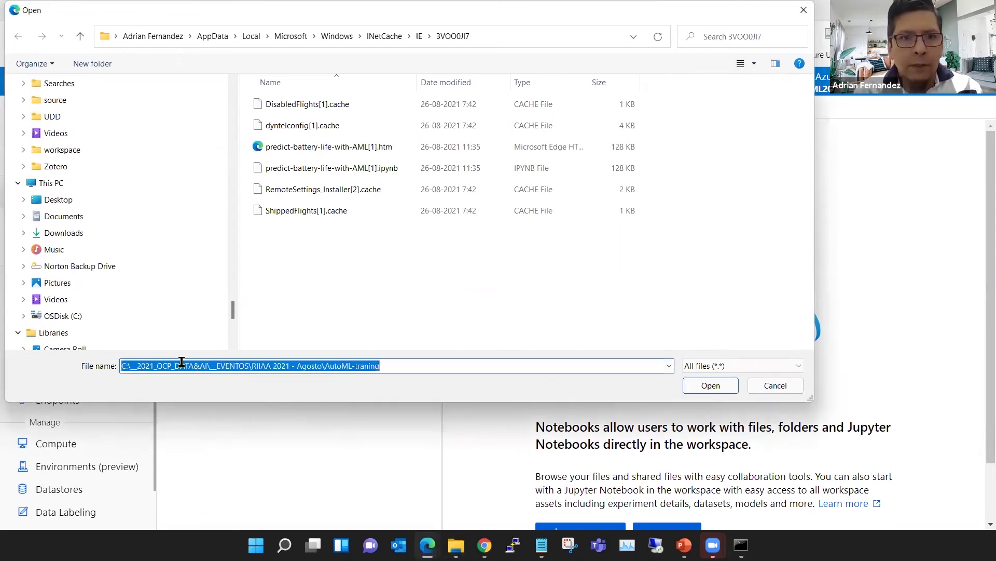
key(Return)
click(335, 106)
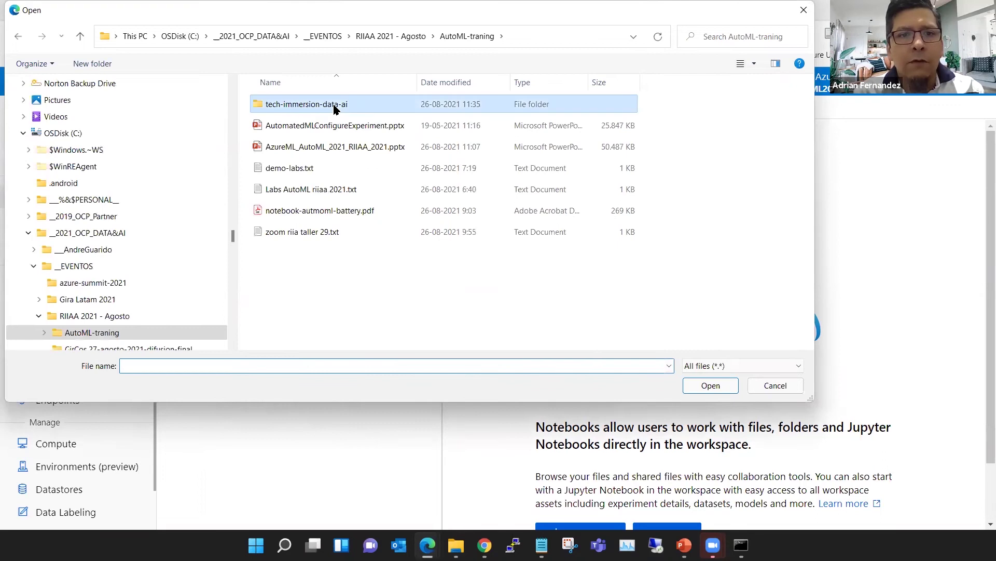
double_click(335, 107)
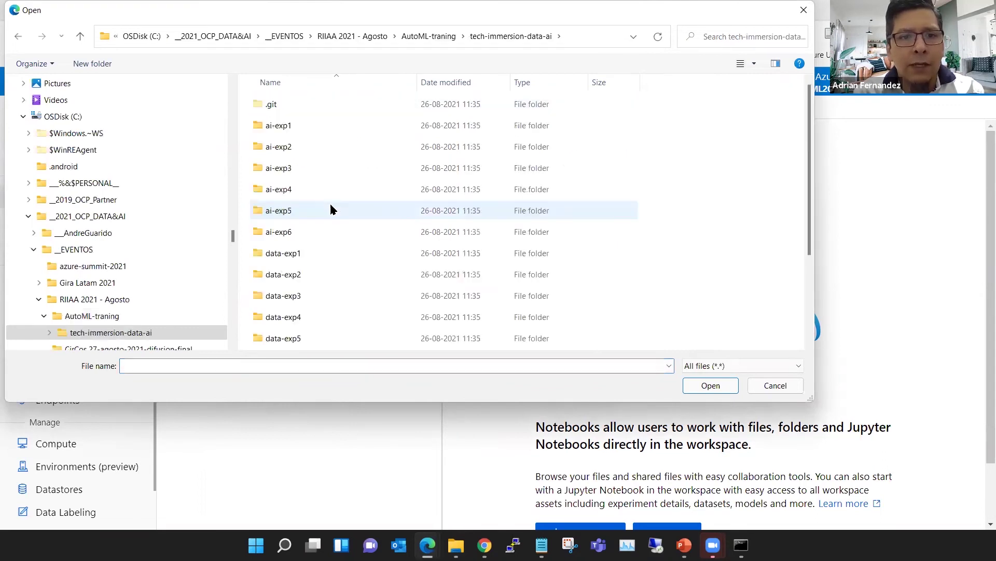
Look for the notebook in the ai-exp3 folder and its media subfolder, and return to tech-immersion-data-ai.
double_click(324, 174)
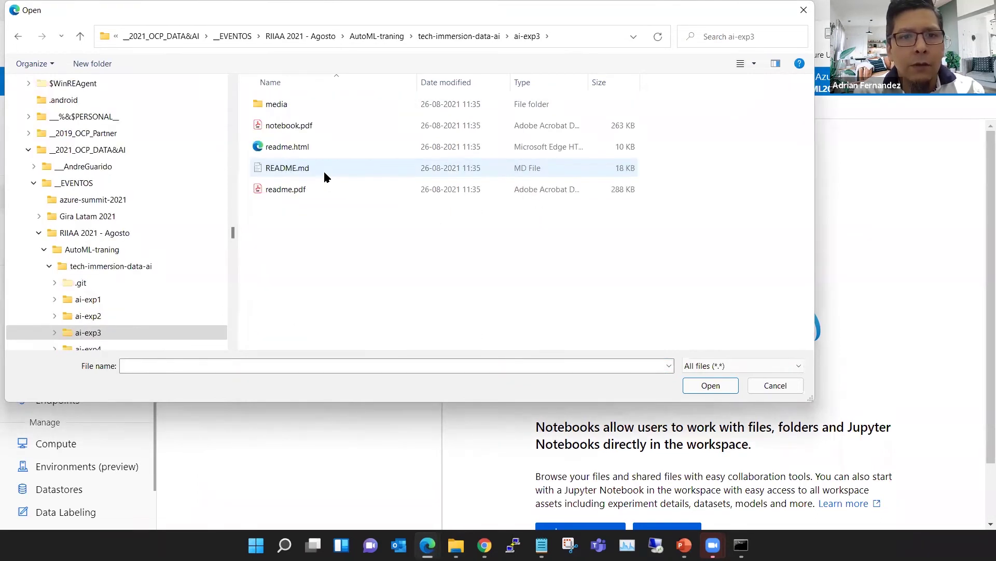
double_click(320, 111)
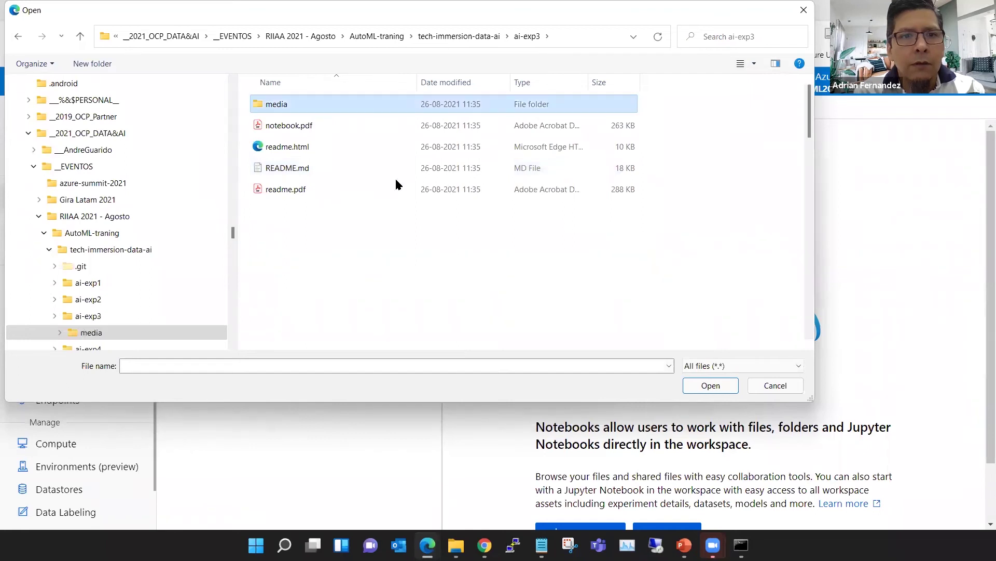
click(458, 40)
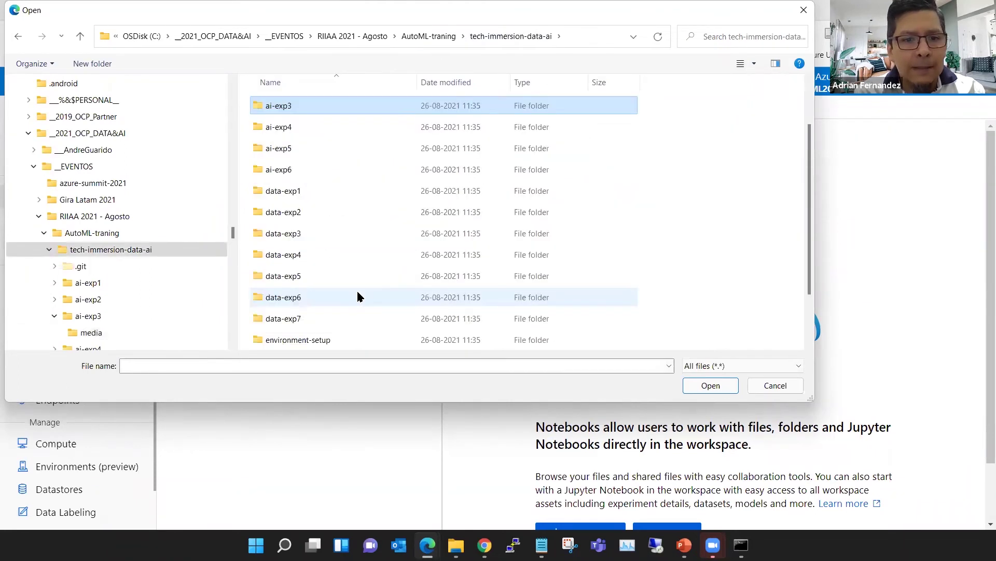
Choose predict-battery-life-with-AML.ipynb from the lab-files\ai\3 folder as the file to upload.
scroll(358, 297, down, 1)
double_click(352, 299)
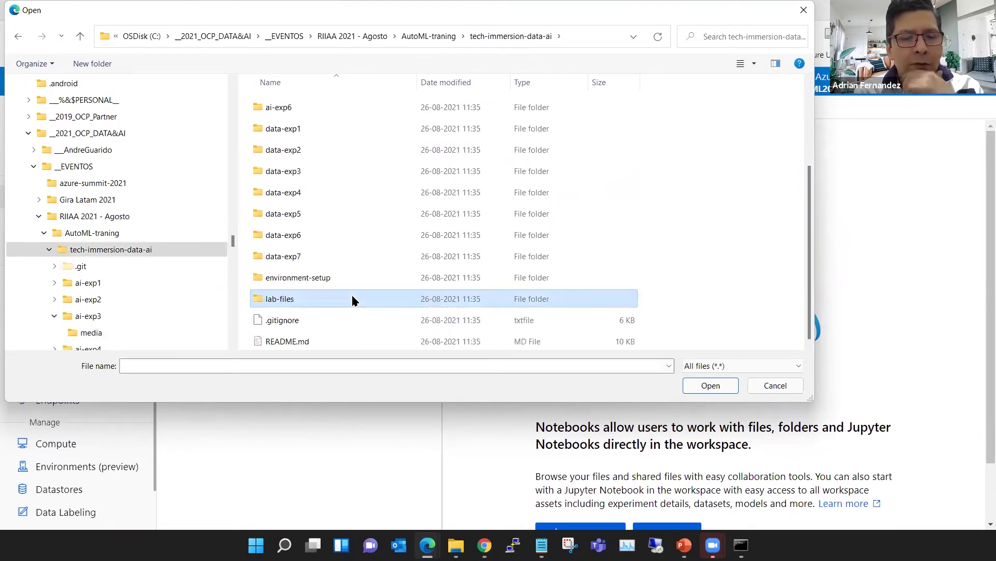
click(321, 110)
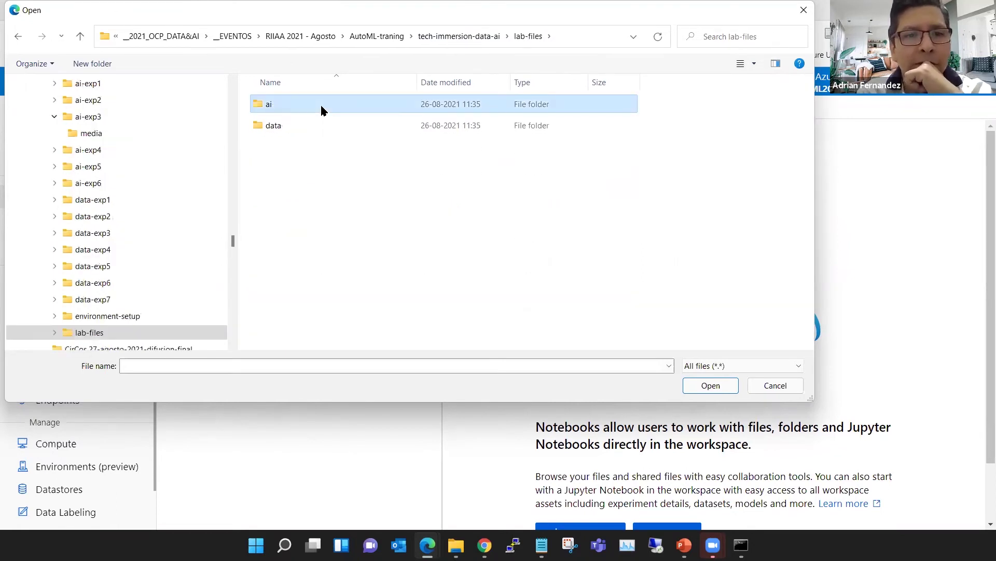
key(Return)
double_click(306, 147)
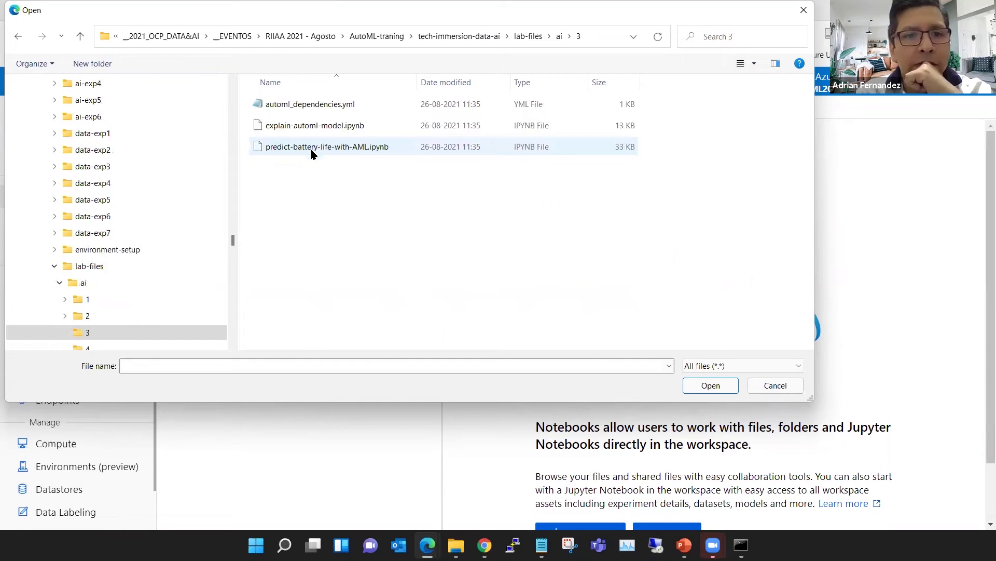
double_click(357, 150)
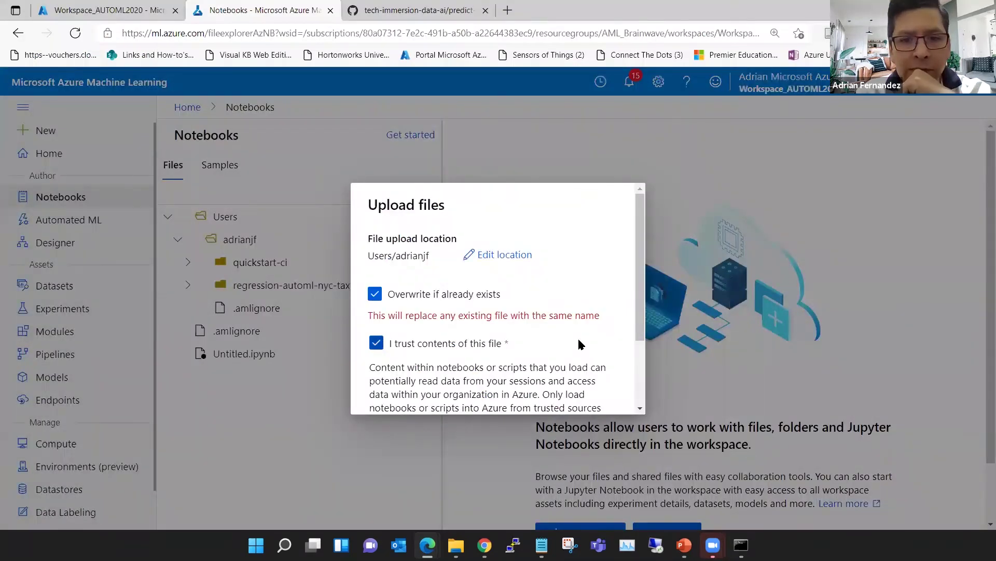
Upload the chosen notebook with overwriting allowed and its contents trusted, and open it with the file list collapsed.
scroll(577, 338, down, 1)
scroll(537, 395, down, 2)
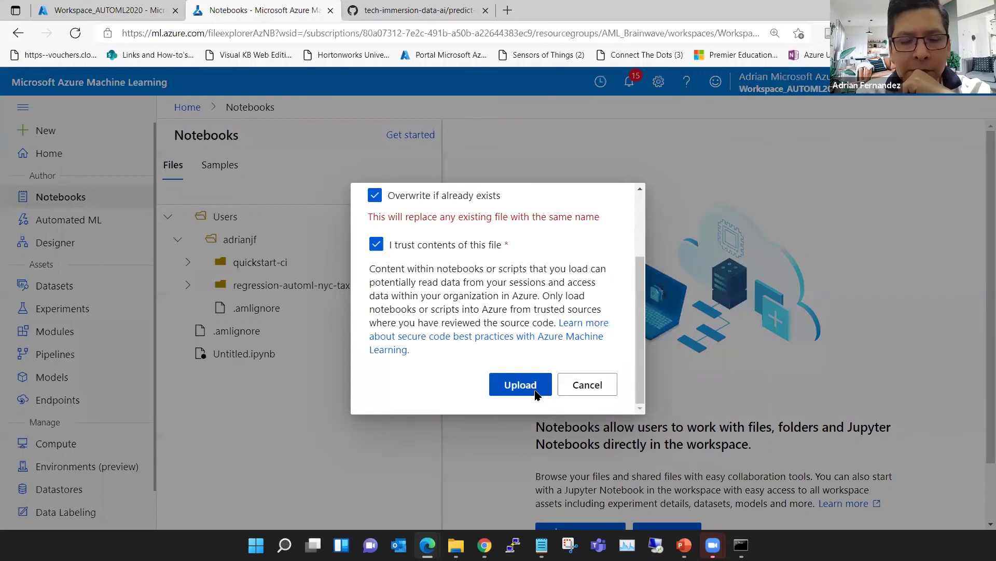
click(536, 391)
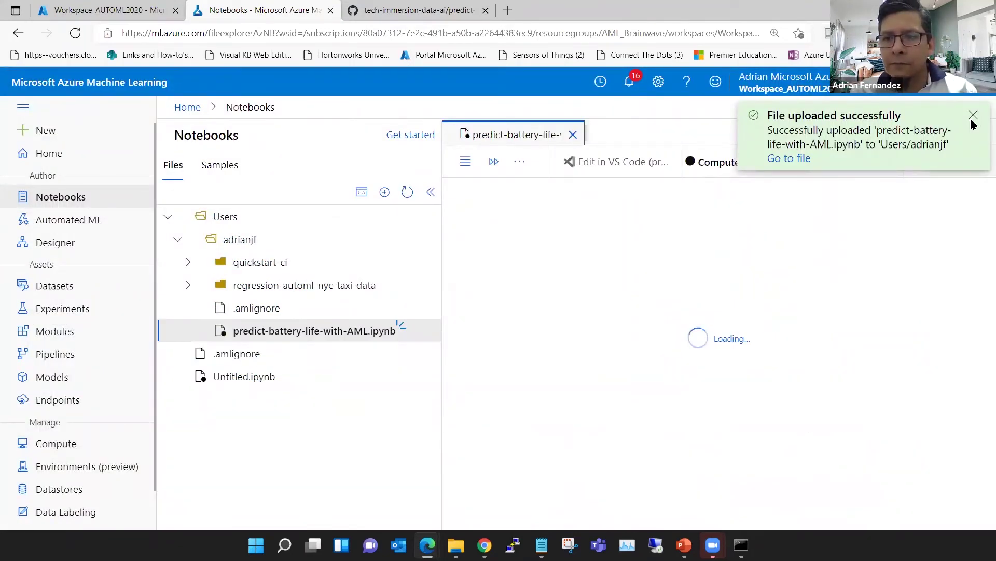
click(789, 158)
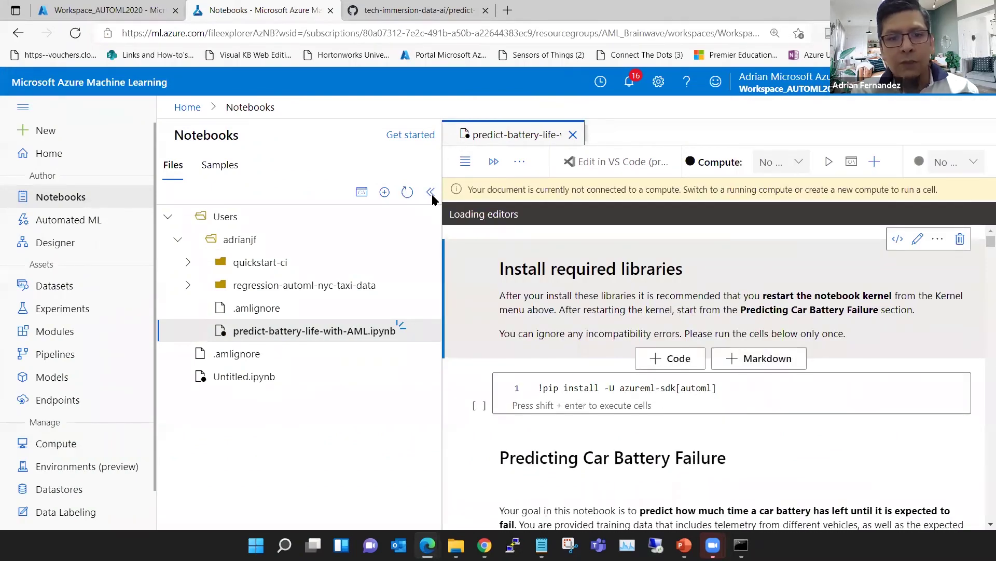
click(431, 193)
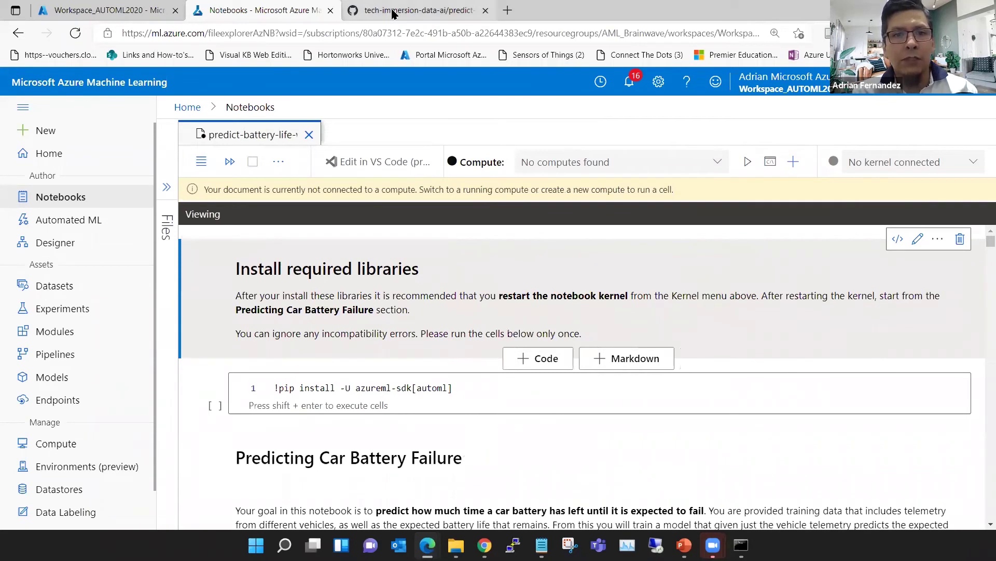
Compare the notebook's introduction on GitHub with the uploaded copy, reading on through the Setup cell's data URLs and cluster name.
key(ctrl+Tab)
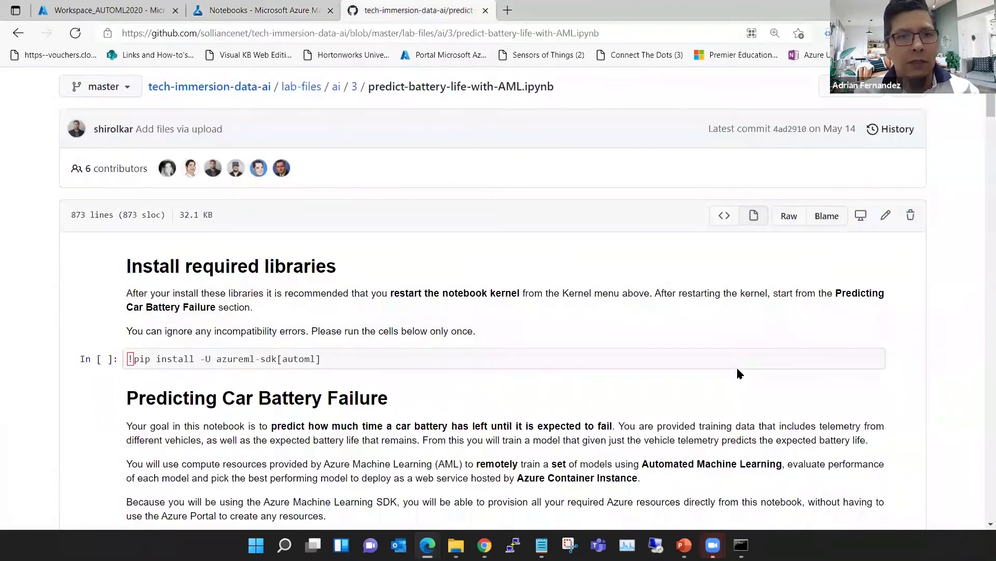
scroll(737, 370, down, 1)
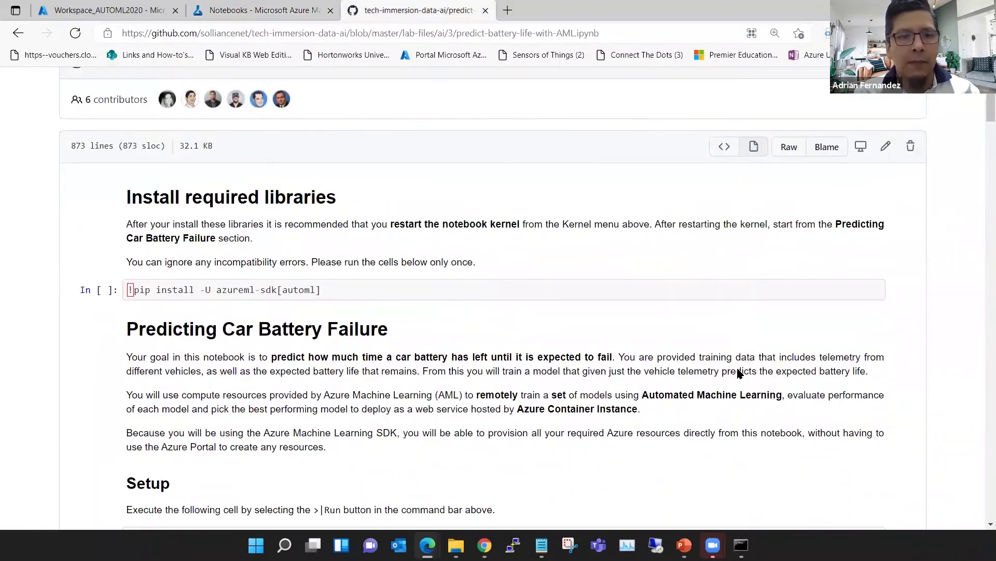
scroll(740, 372, down, 1)
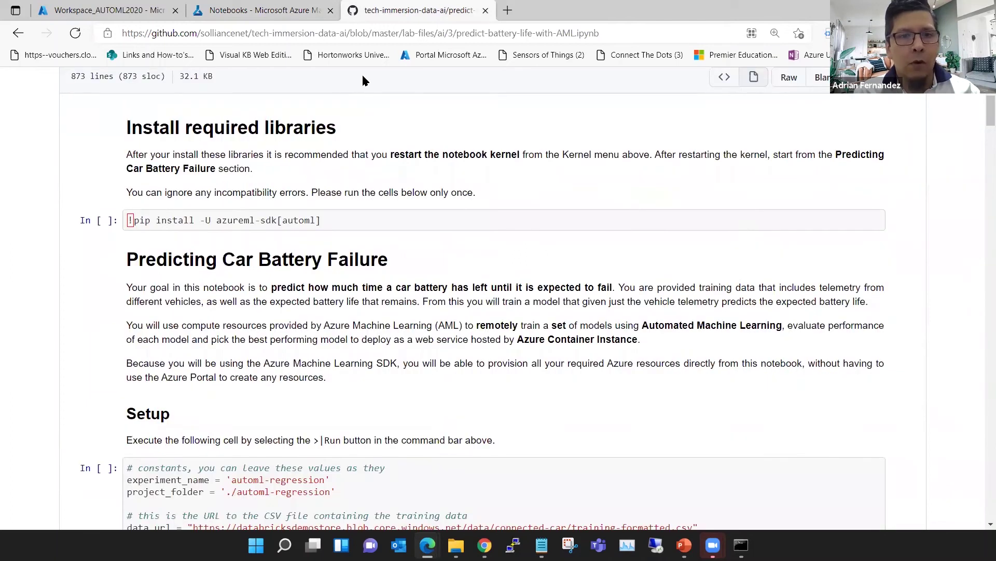
key(ctrl+shift+Tab)
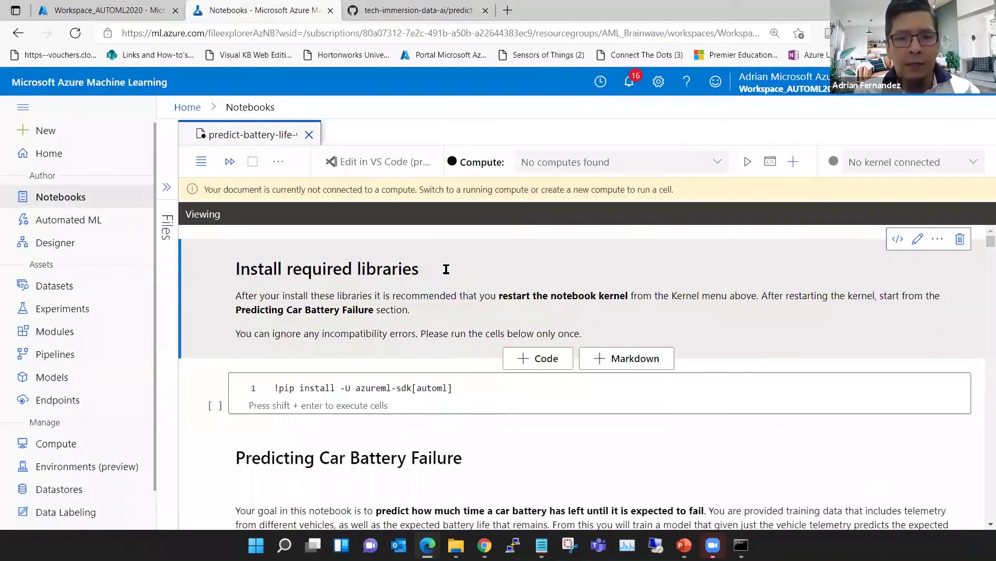
scroll(713, 376, down, 1)
scroll(714, 376, down, 1)
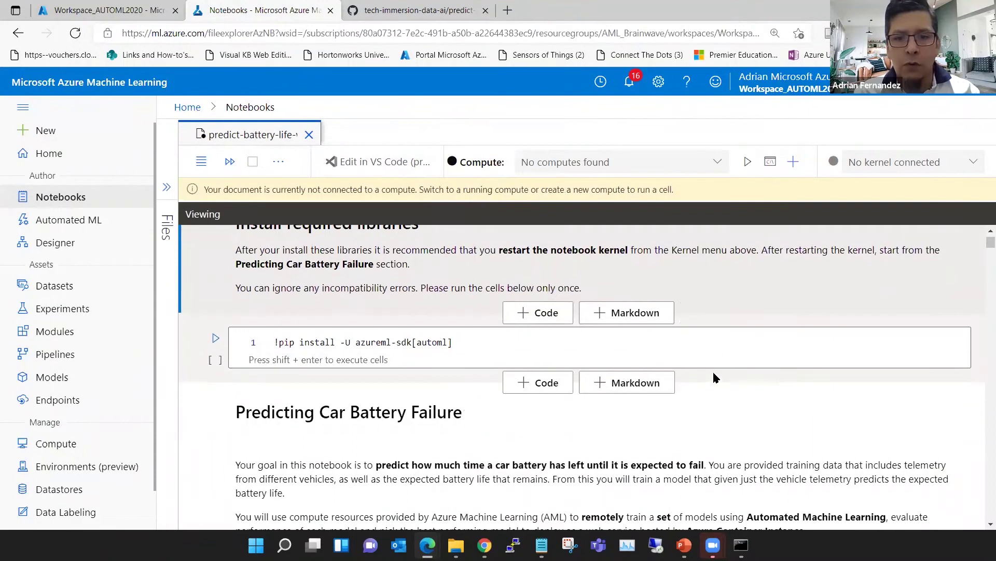
scroll(714, 375, down, 2)
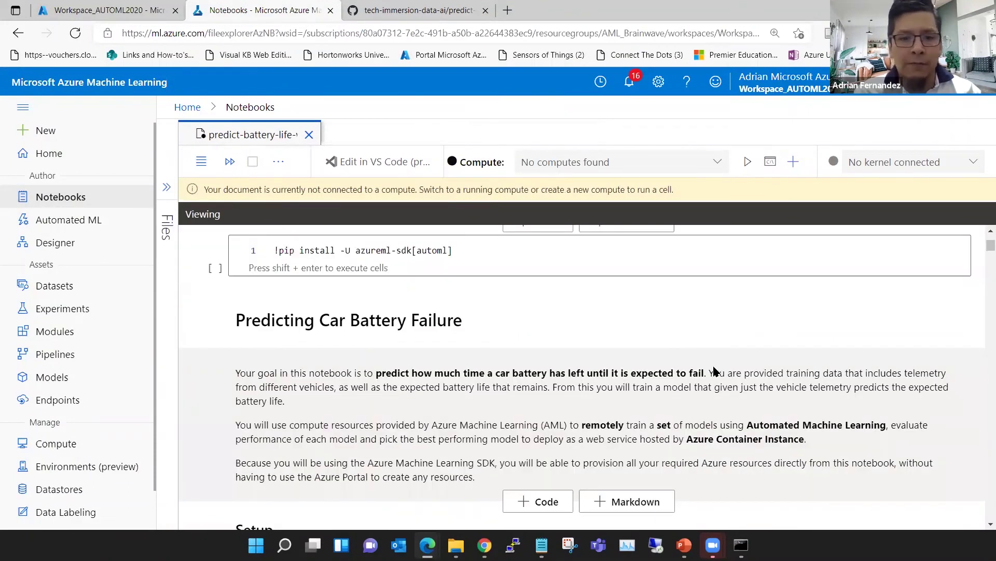
scroll(715, 371, down, 5)
scroll(711, 360, down, 4)
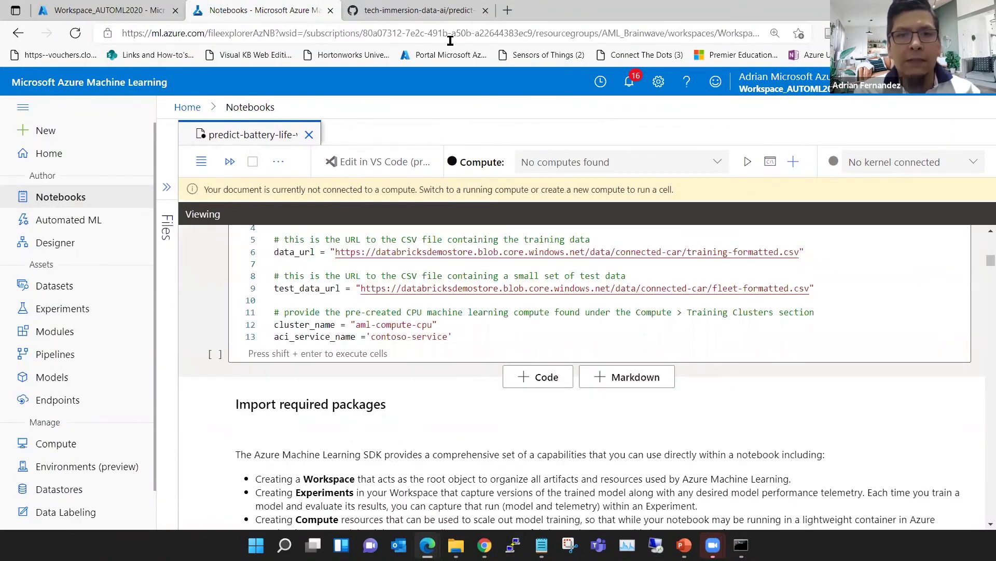
Review the install cell of the notebook on GitHub, highlighting the azureml-sdk[automl] package and the whole pip install command.
click(444, 15)
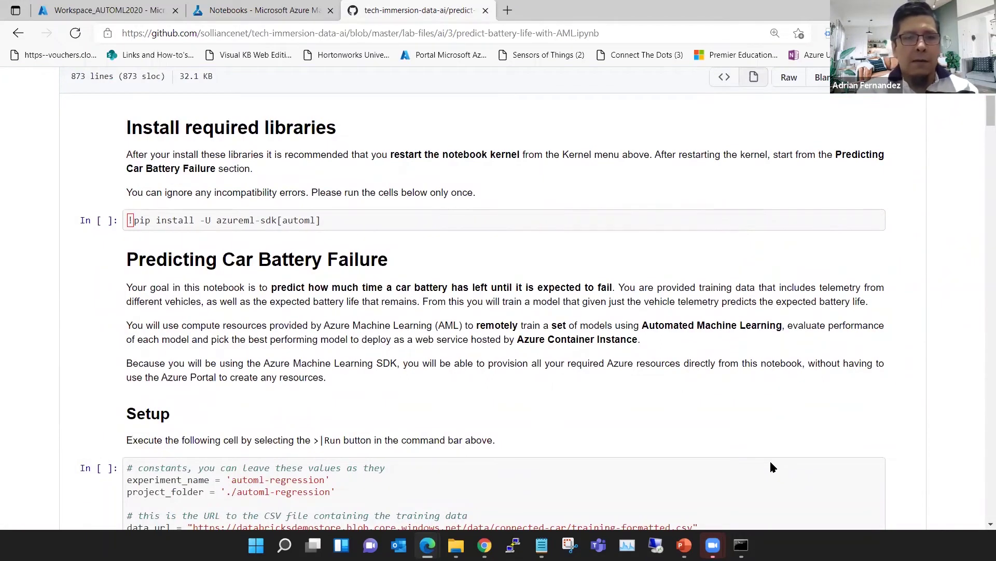
scroll(771, 466, up, 3)
scroll(736, 467, down, 3)
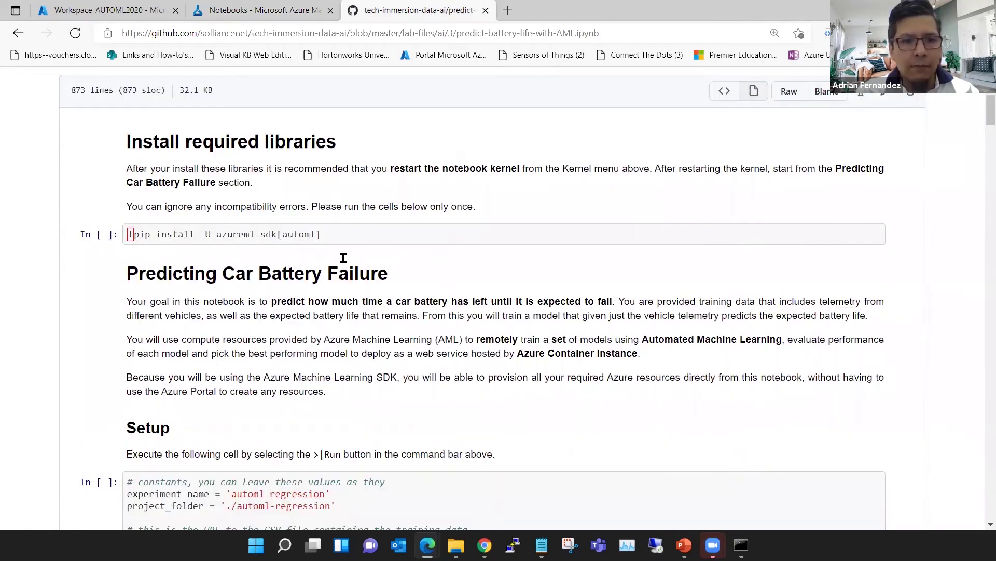
scroll(341, 233, down, 1)
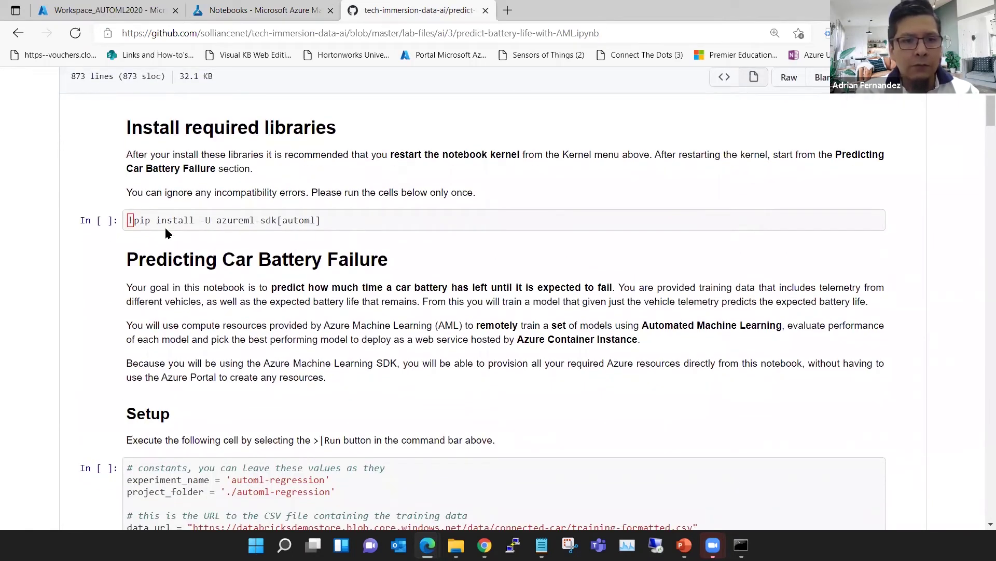
drag(120, 221, 324, 220)
click(217, 221)
key(ctrl+shift+Right)
key(ctrl+shift+Right)
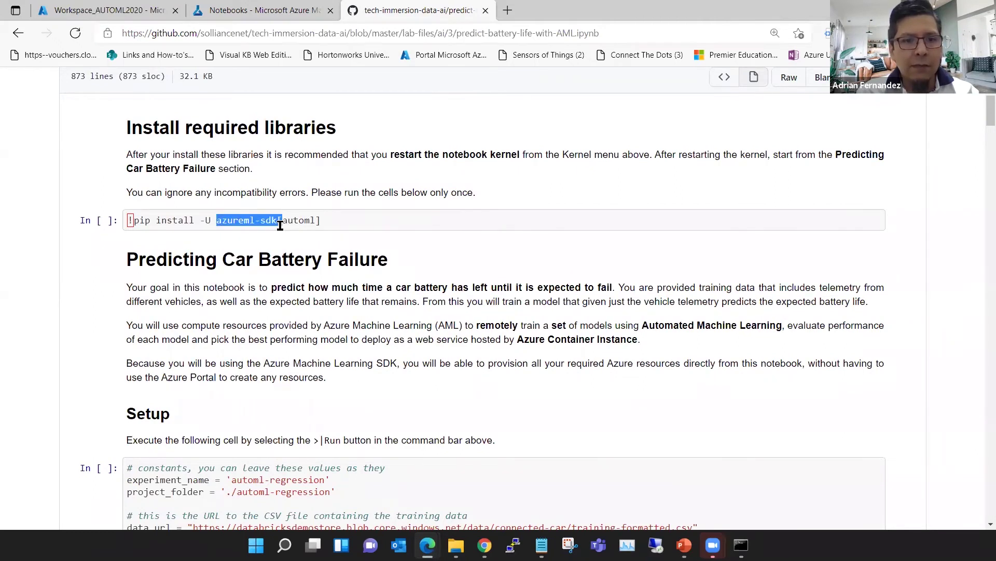
key(ctrl+shift+Right)
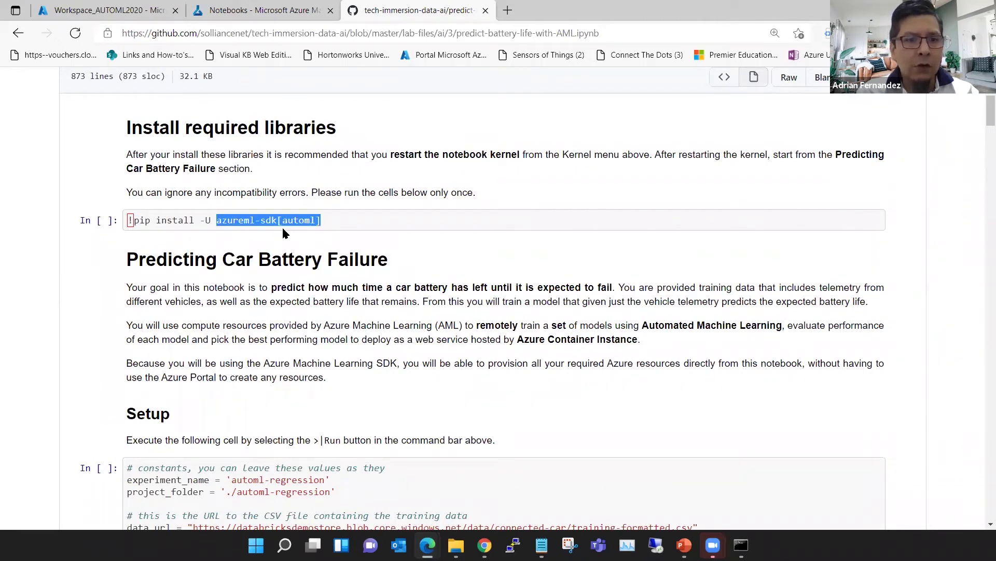
click(327, 222)
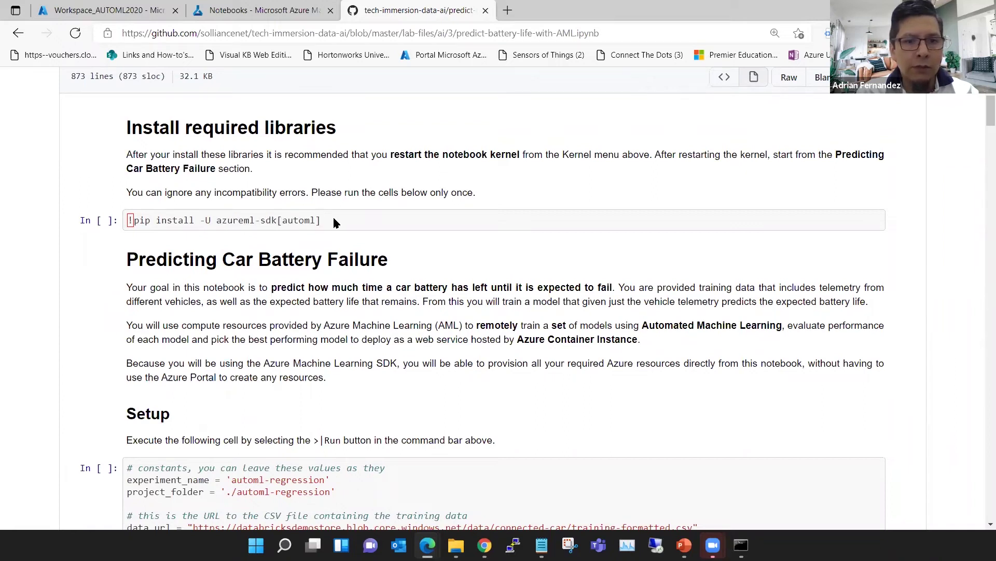
drag(321, 222, 130, 222)
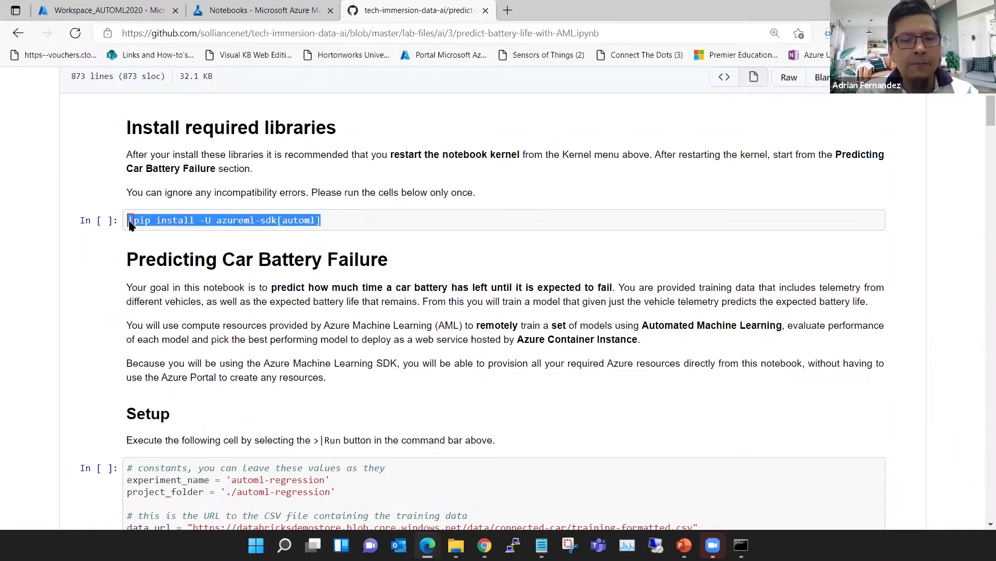
Read the Setup cell's constants in the GitHub notebook, highlighting "regression" in the experiment name.
scroll(551, 356, down, 3)
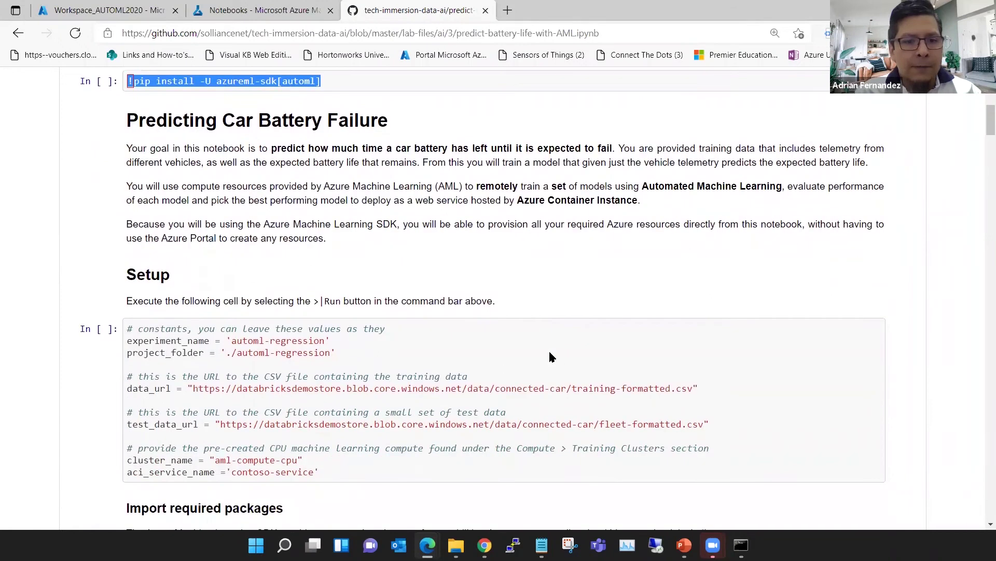
scroll(551, 357, down, 3)
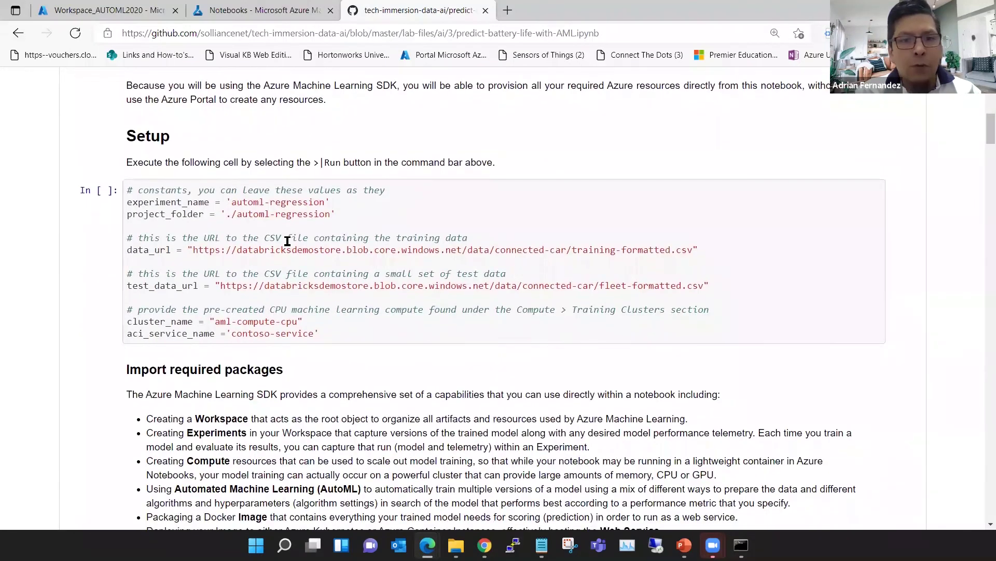
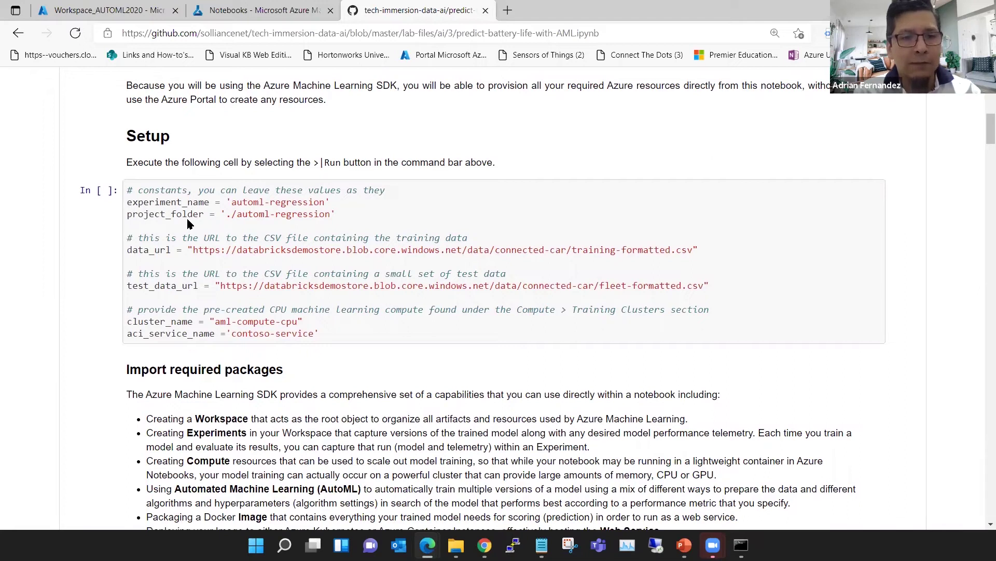
double_click(275, 204)
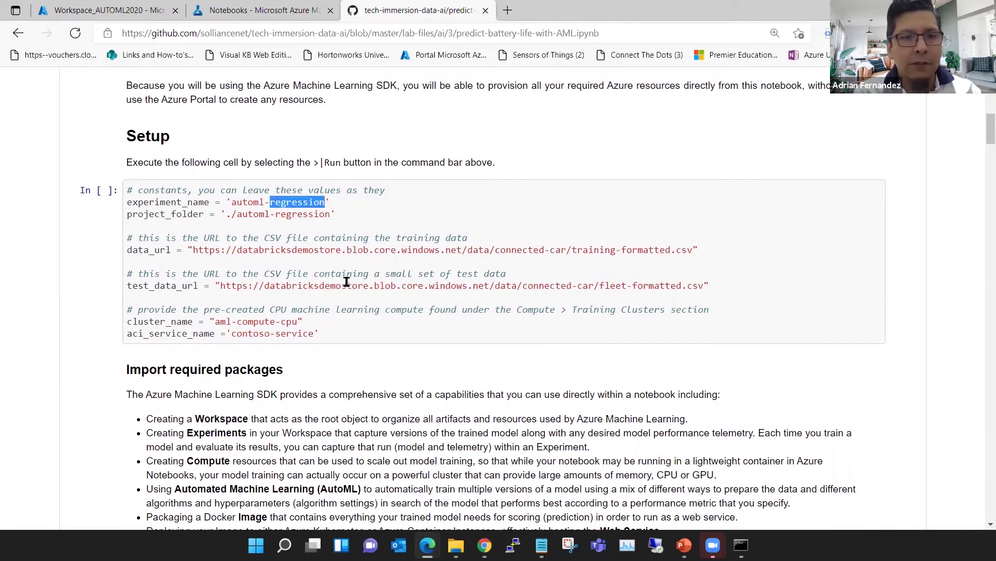
click(352, 224)
Go back from the GitHub notebook through its folder 3 and lab-files to the tech-immersion-data-ai repository root.
scroll(358, 226, up, 6)
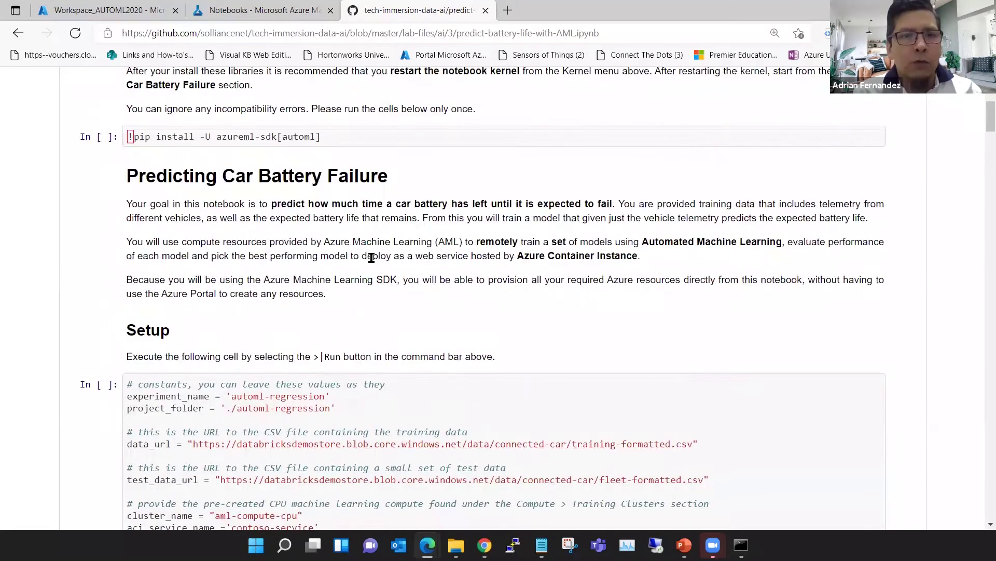
scroll(353, 229, up, 3)
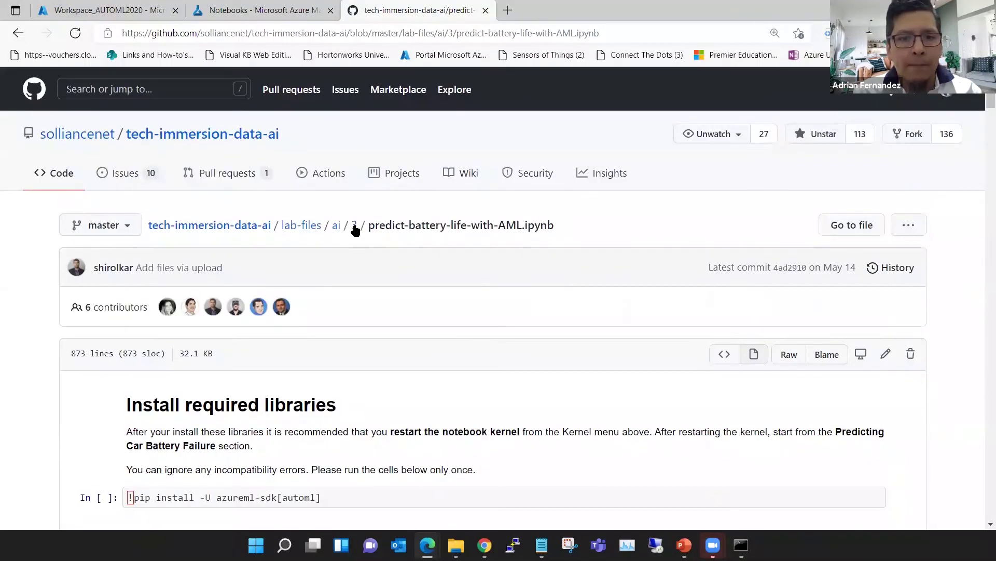
click(355, 226)
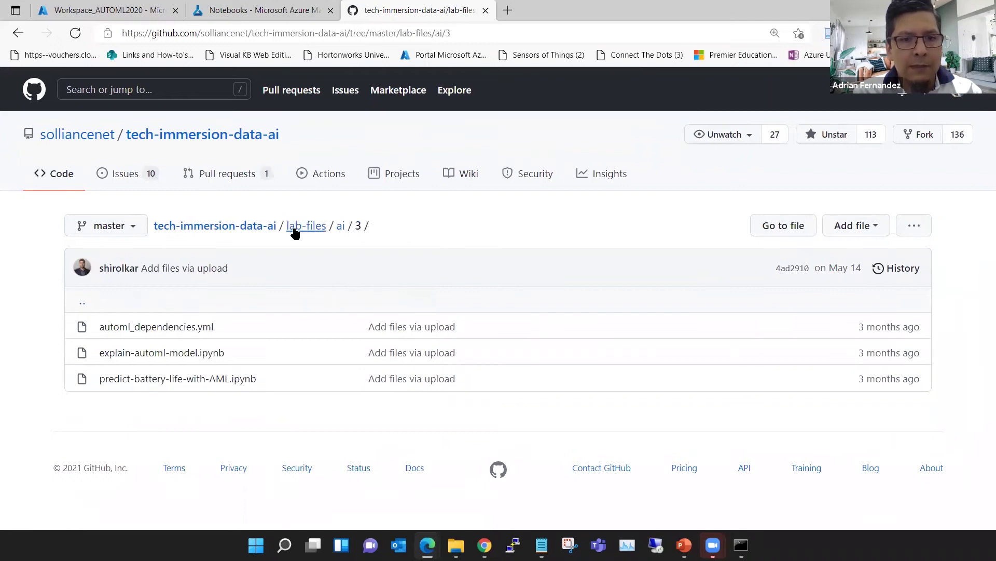
click(313, 232)
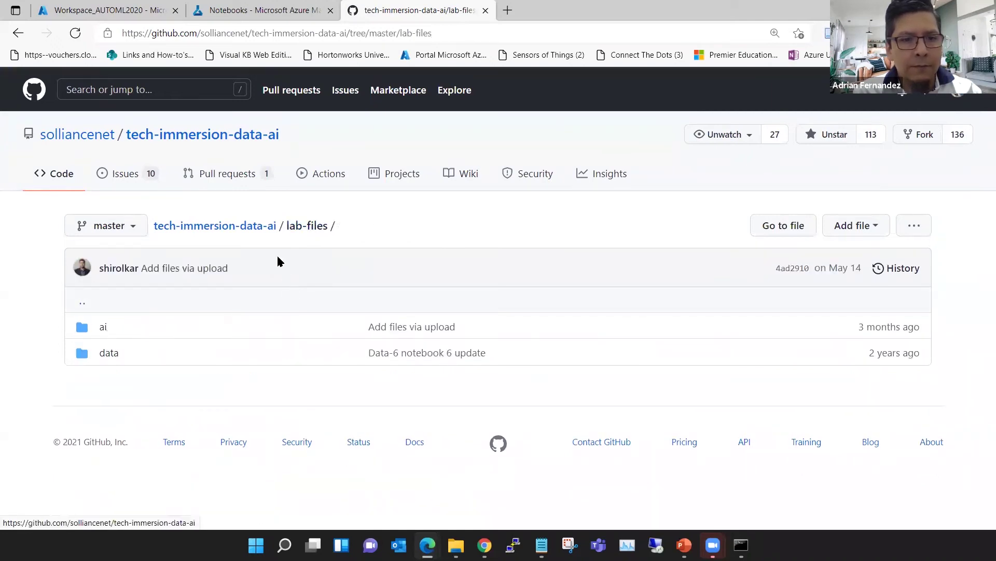
click(268, 229)
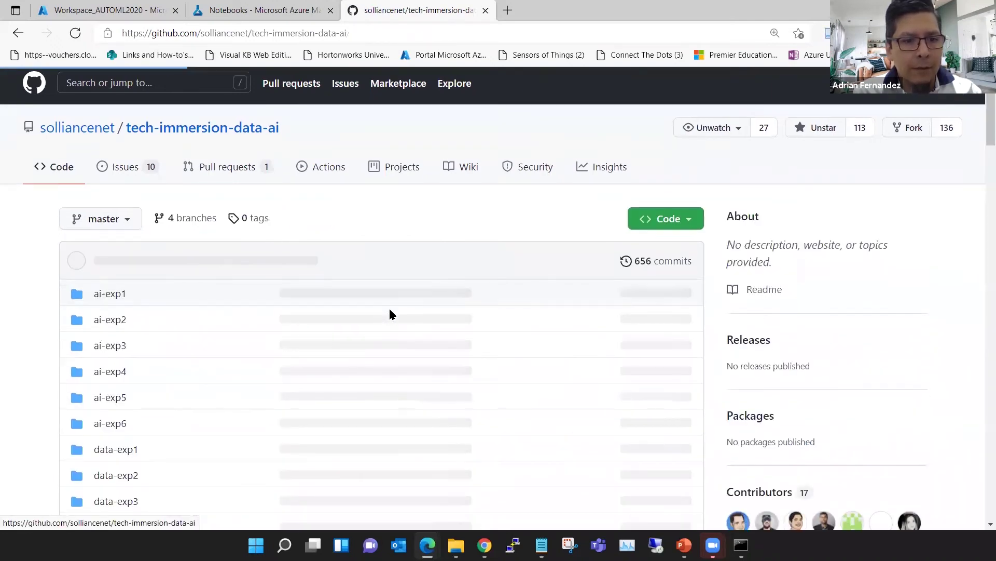
Open folder 3 under environment-setup/ai in the repository.
scroll(390, 314, down, 3)
scroll(390, 314, down, 6)
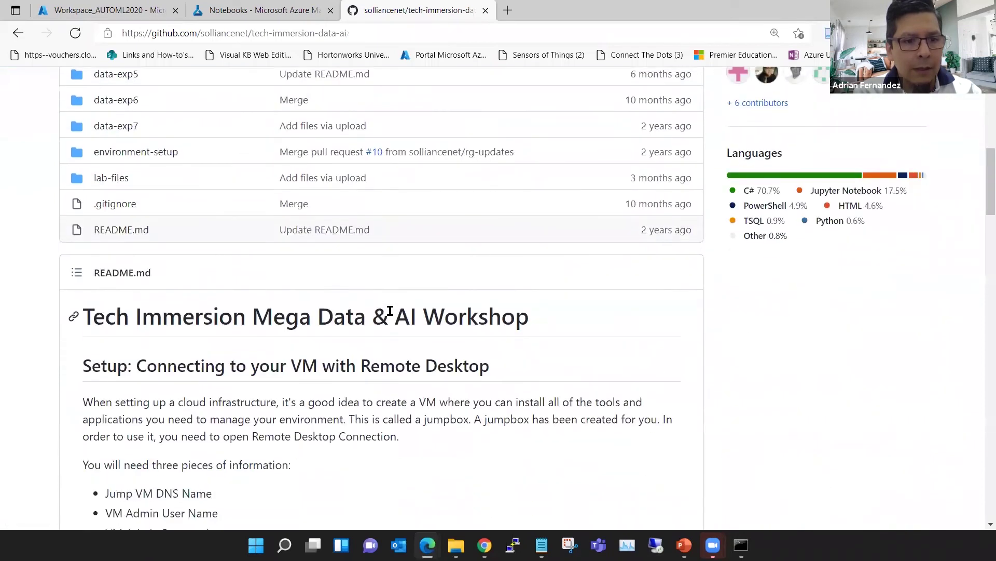
scroll(391, 311, up, 1)
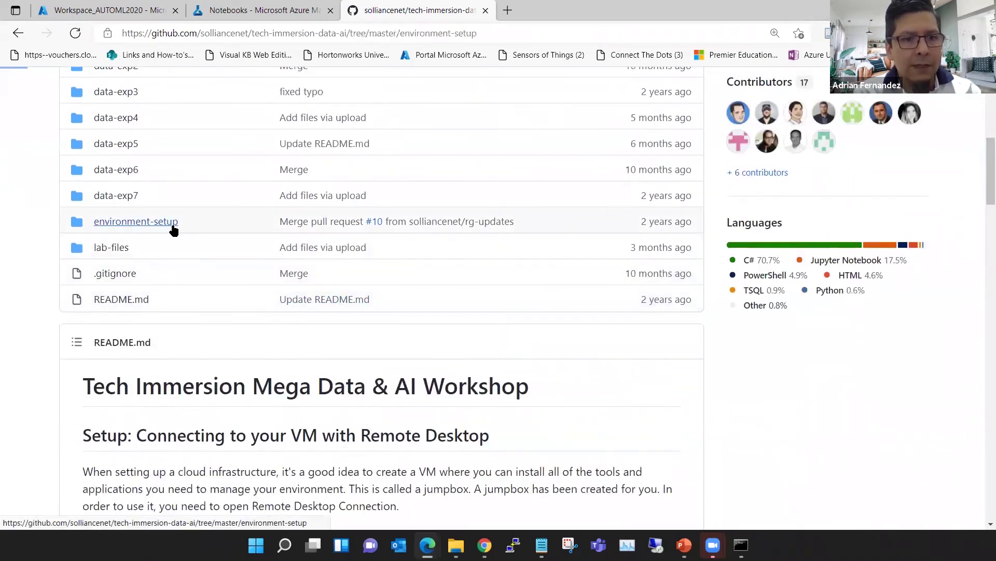
click(172, 227)
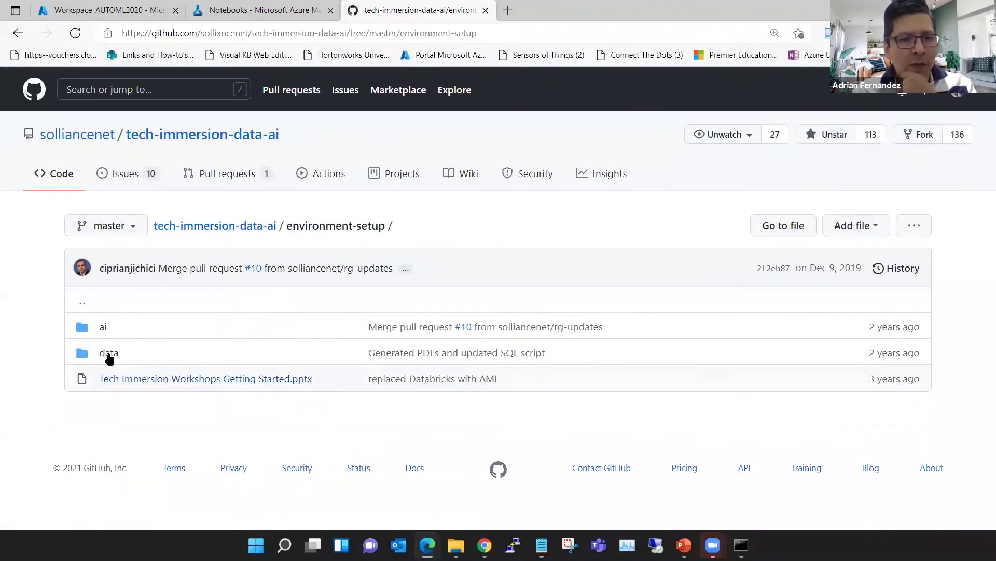
click(105, 334)
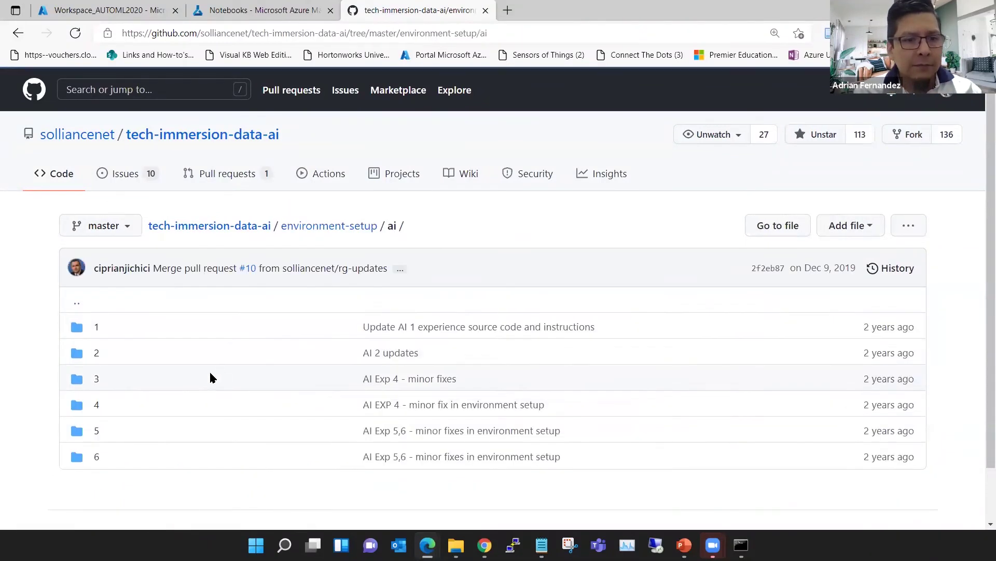
scroll(110, 340, down, 1)
click(142, 323)
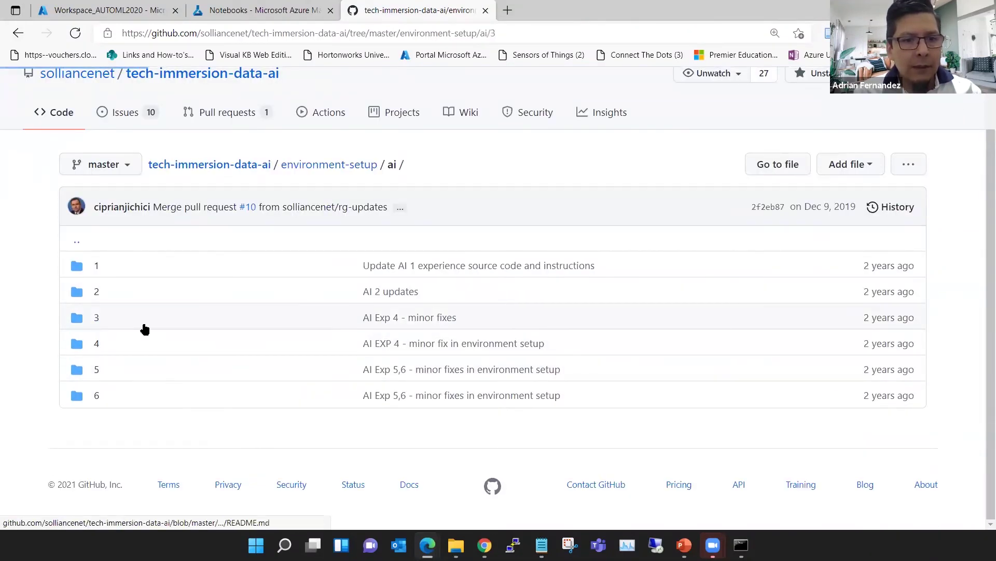
Read the Automated Machine Learning setup prerequisites, highlighting the example workspace name and the STANDARD_DS3_V2 node.
scroll(371, 402, down, 5)
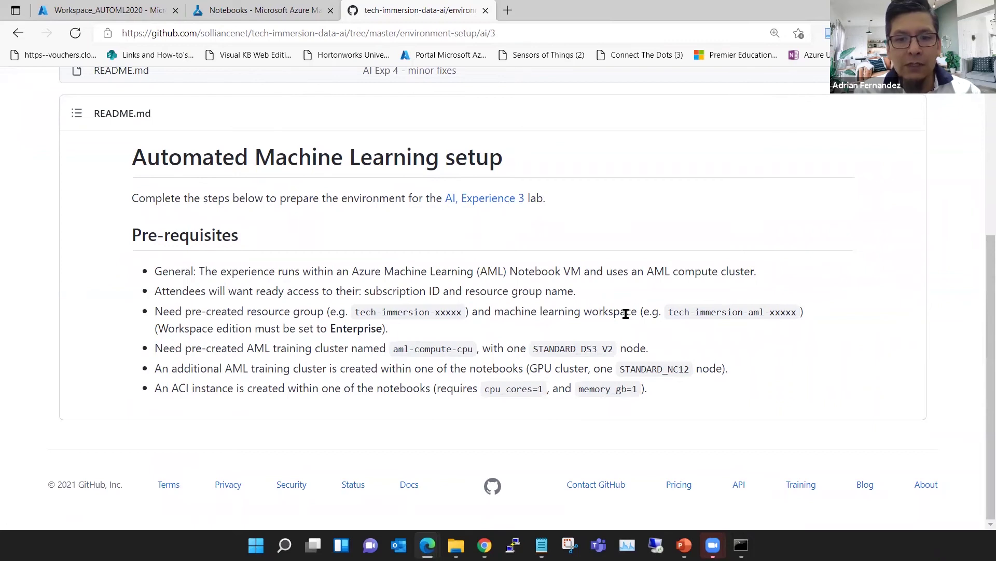
drag(660, 312, 764, 312)
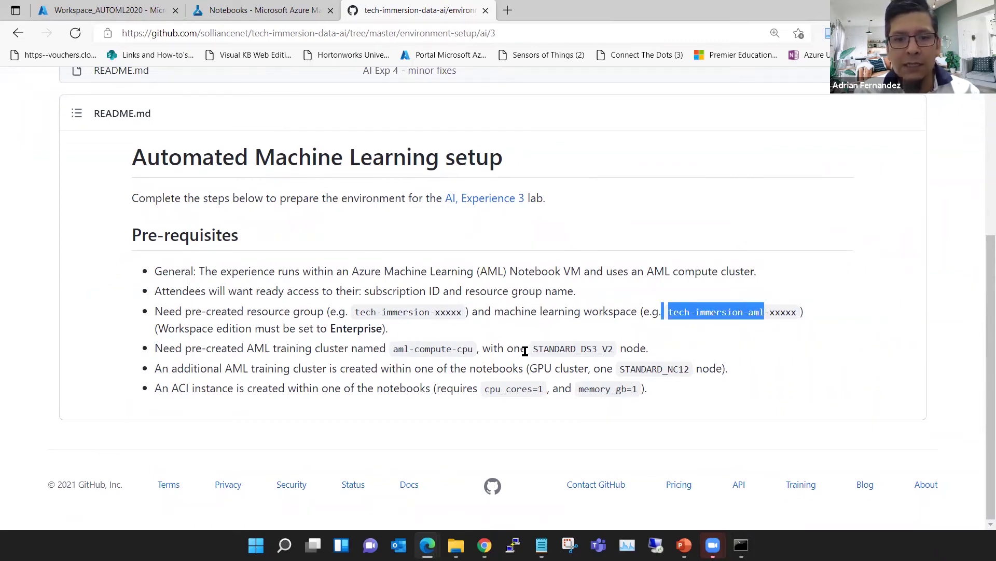
drag(526, 352, 639, 354)
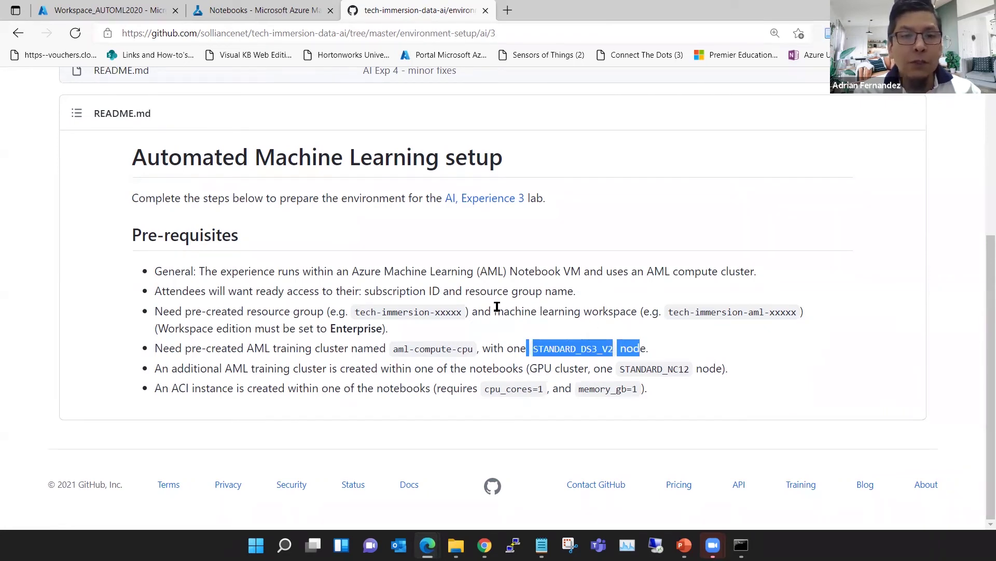
Read the uploaded notebook in Azure Machine Learning from Import required packages through to the section on remotely training multiple models.
click(275, 11)
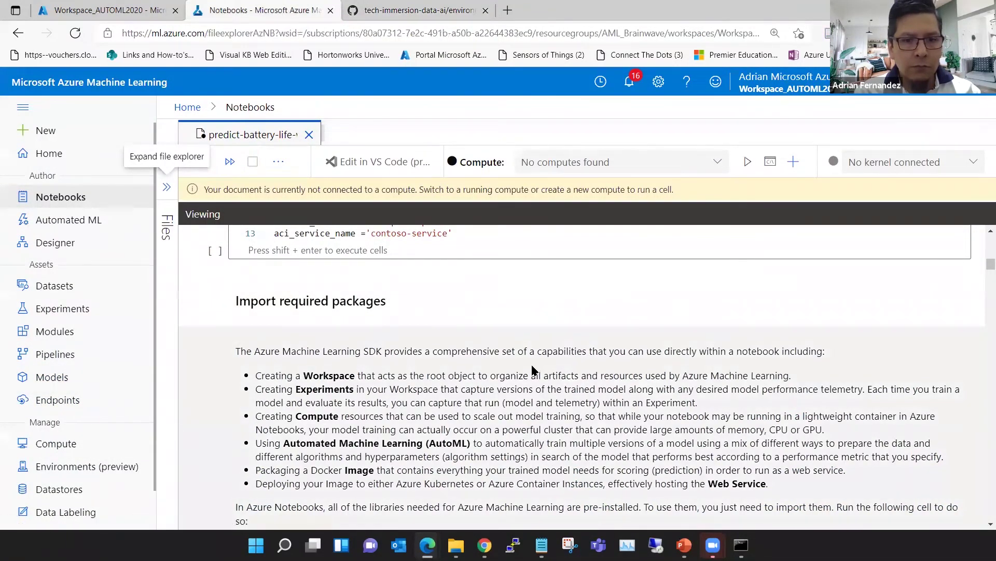
scroll(532, 369, down, 5)
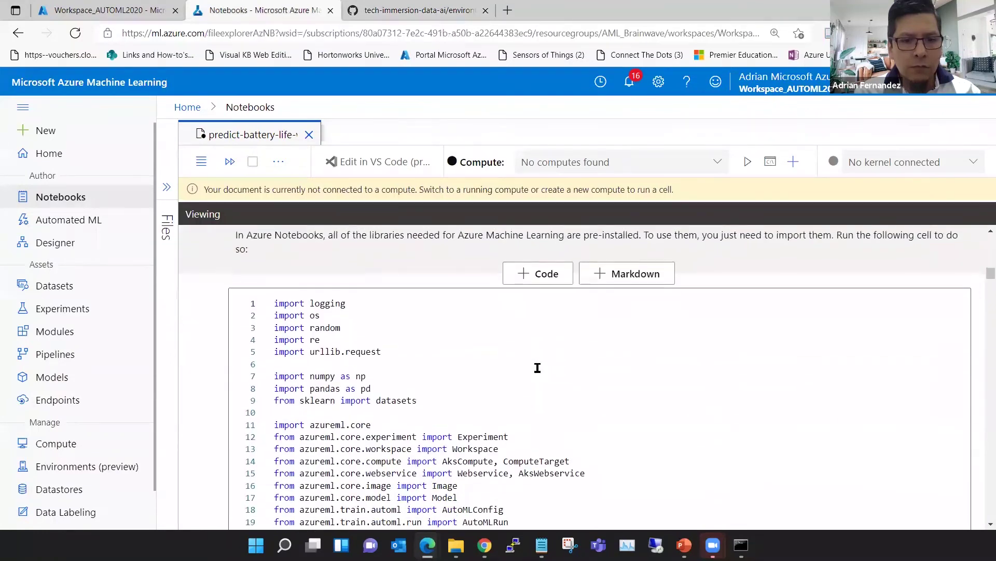
scroll(538, 367, down, 5)
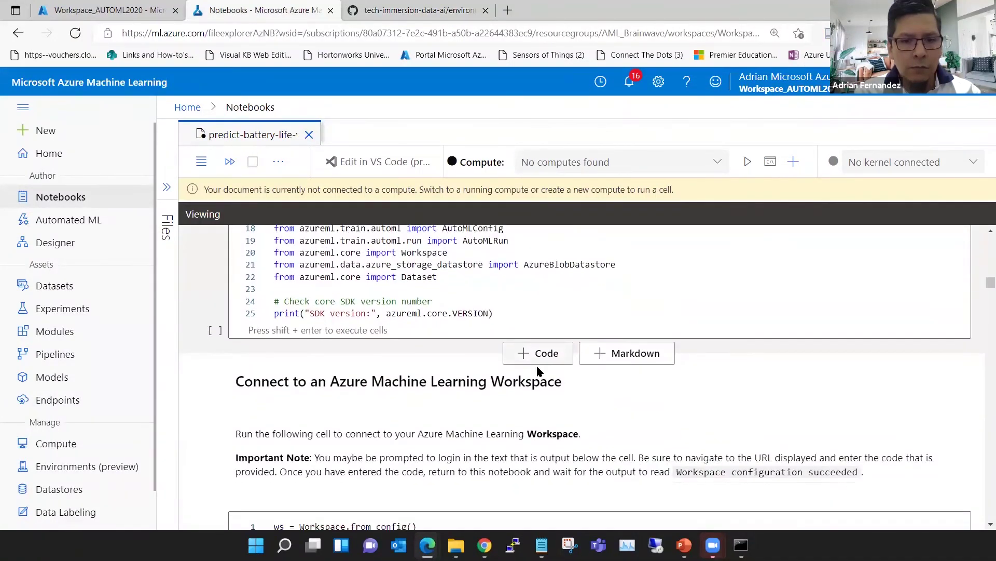
scroll(537, 370, down, 4)
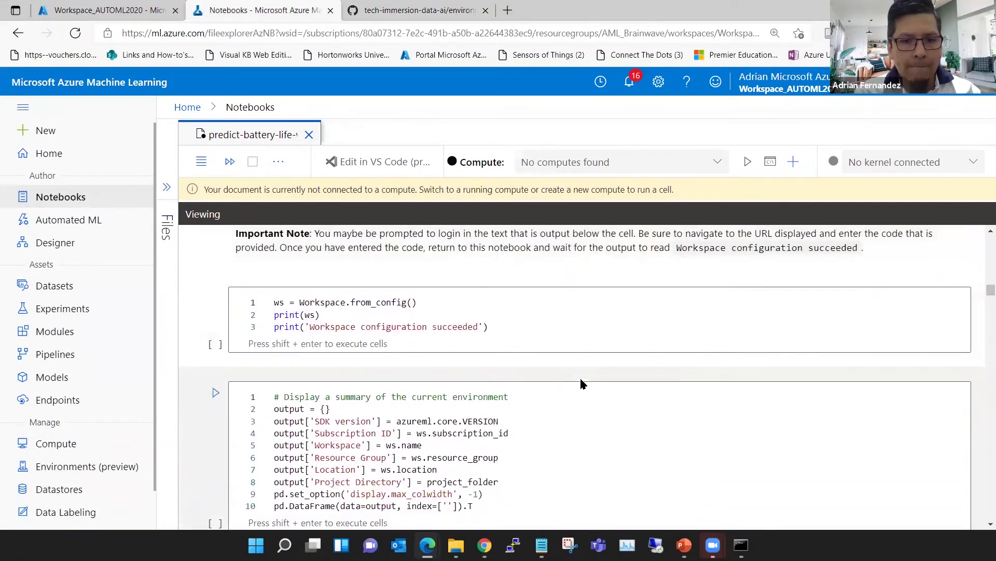
scroll(582, 383, down, 1)
scroll(581, 380, down, 4)
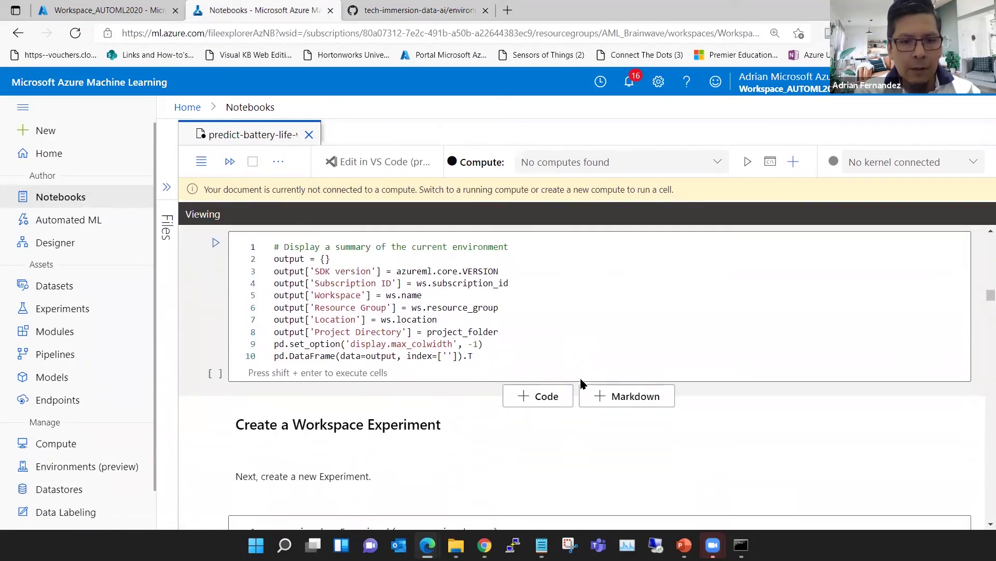
scroll(581, 383, down, 4)
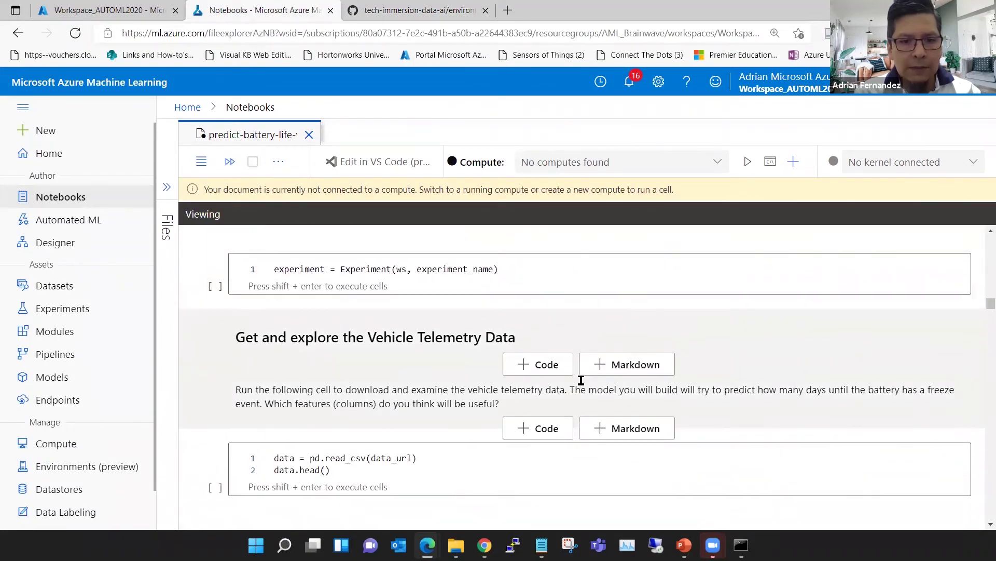
scroll(582, 388, down, 2)
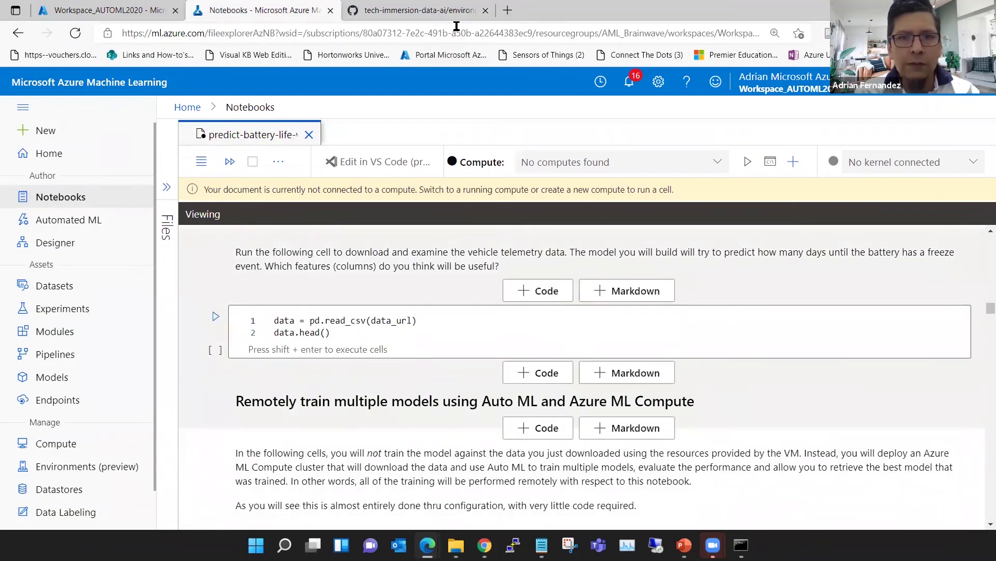
Return to the GitHub repository root and open predict-battery-life-with-AML.ipynb from lab-files/ai/3.
click(418, 10)
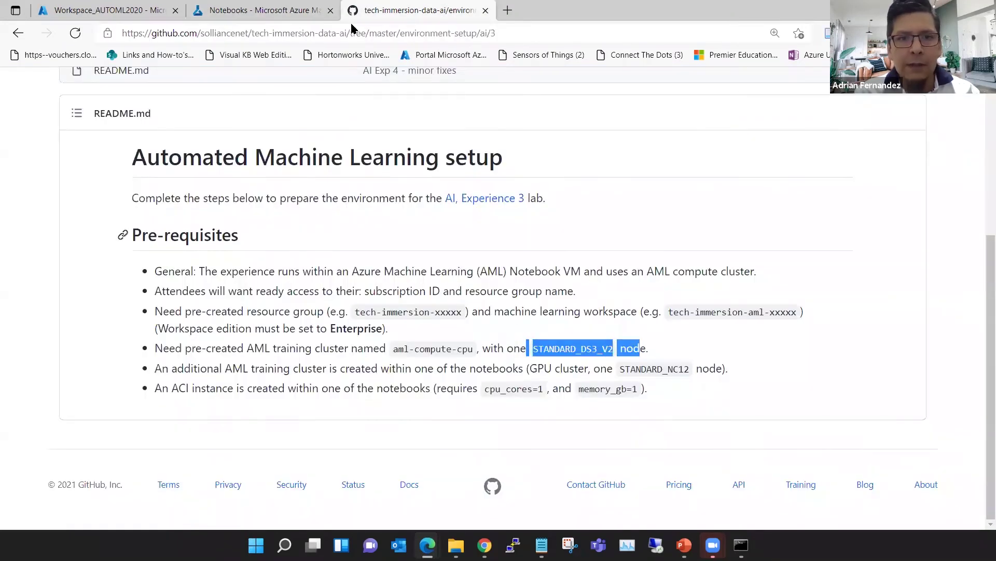
scroll(319, 228, up, 5)
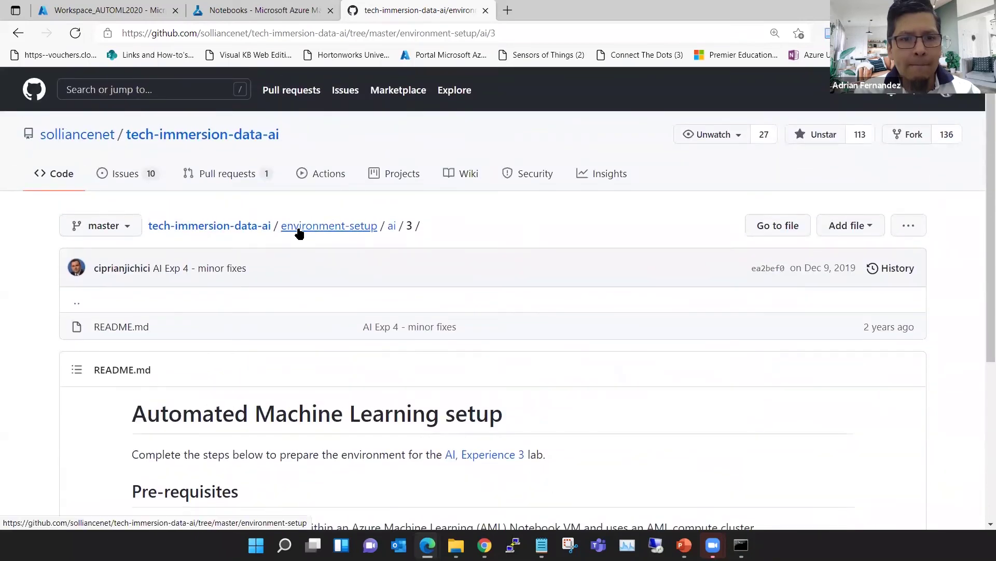
click(252, 227)
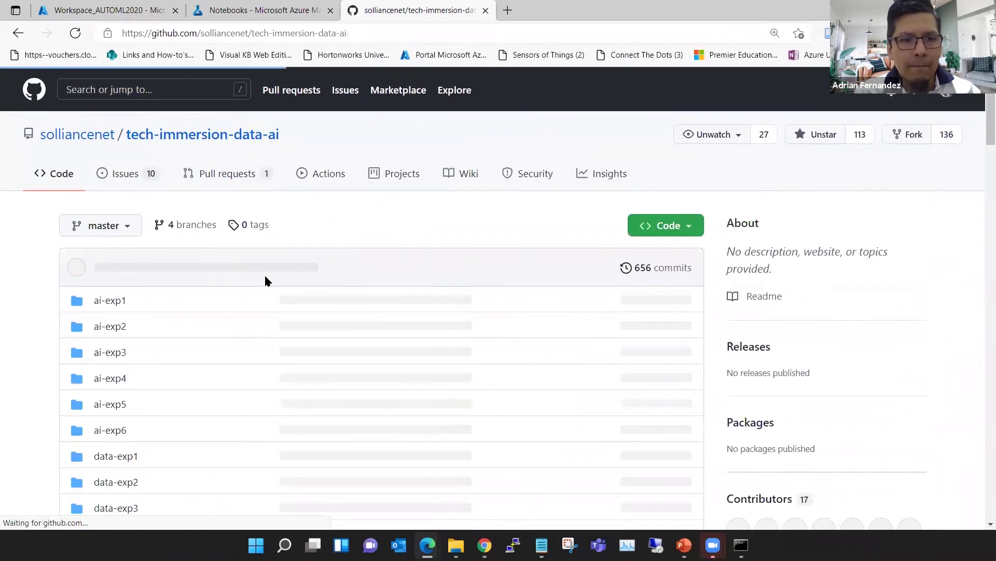
scroll(161, 422, down, 4)
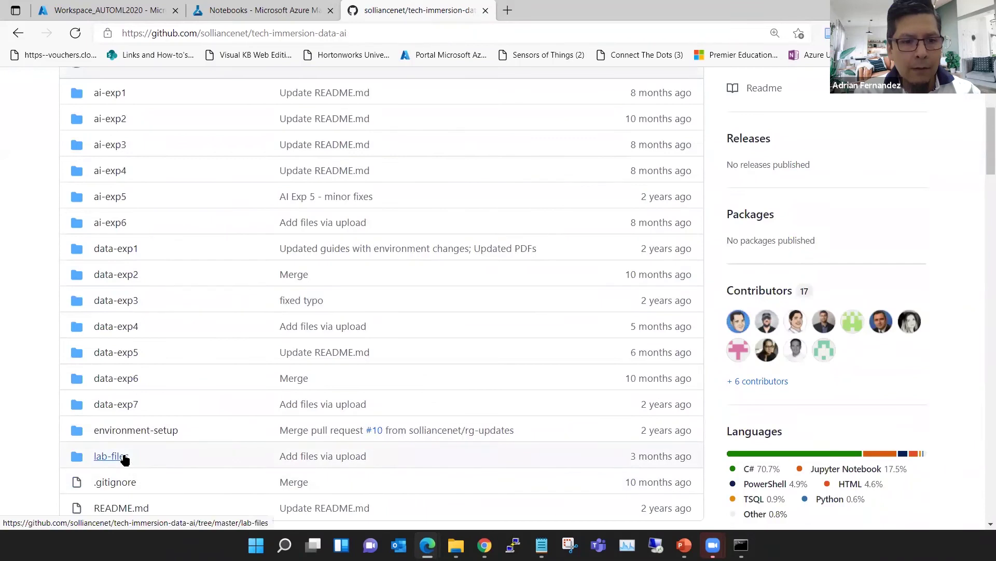
click(125, 459)
click(103, 328)
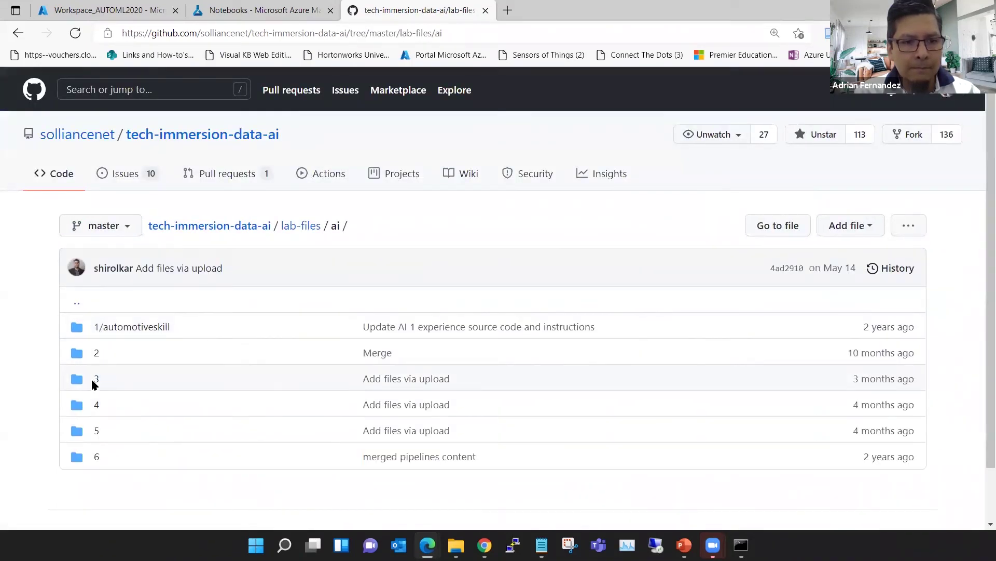
click(96, 381)
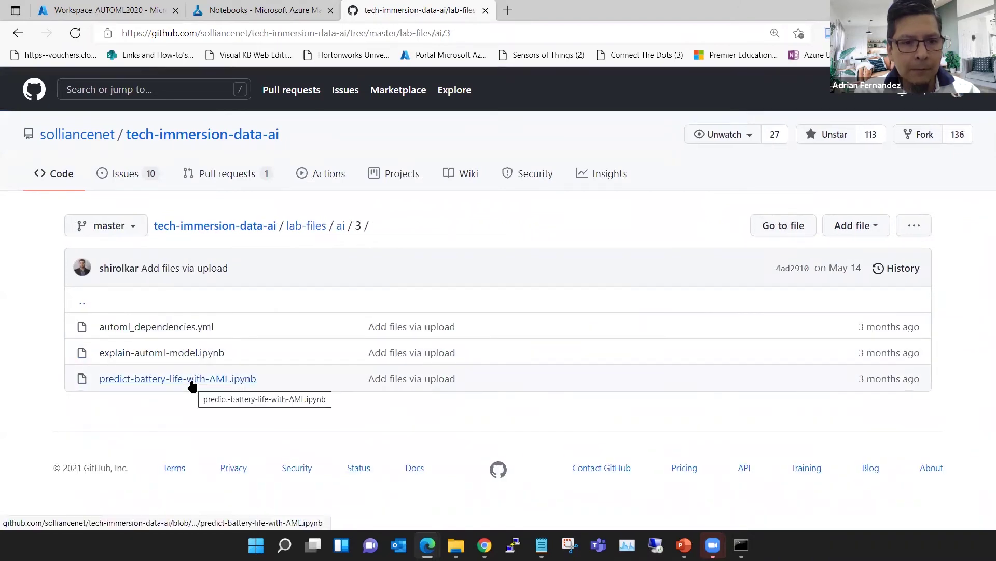
click(191, 383)
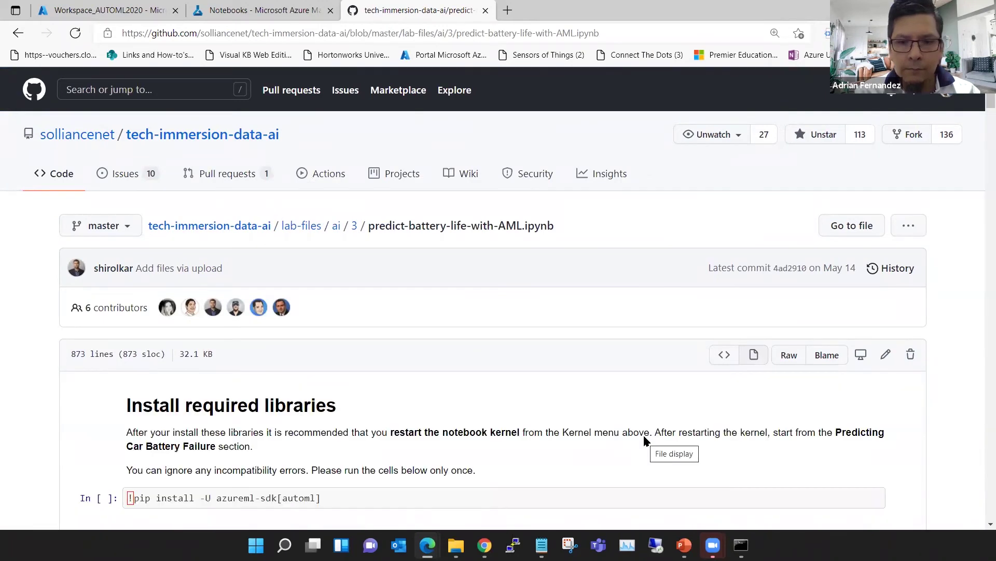
Read the notebook's Setup cell, highlighting the ACI service name, the training data URL and the training-formatted and fleet-formatted file names.
scroll(646, 432, down, 2)
scroll(646, 432, down, 6)
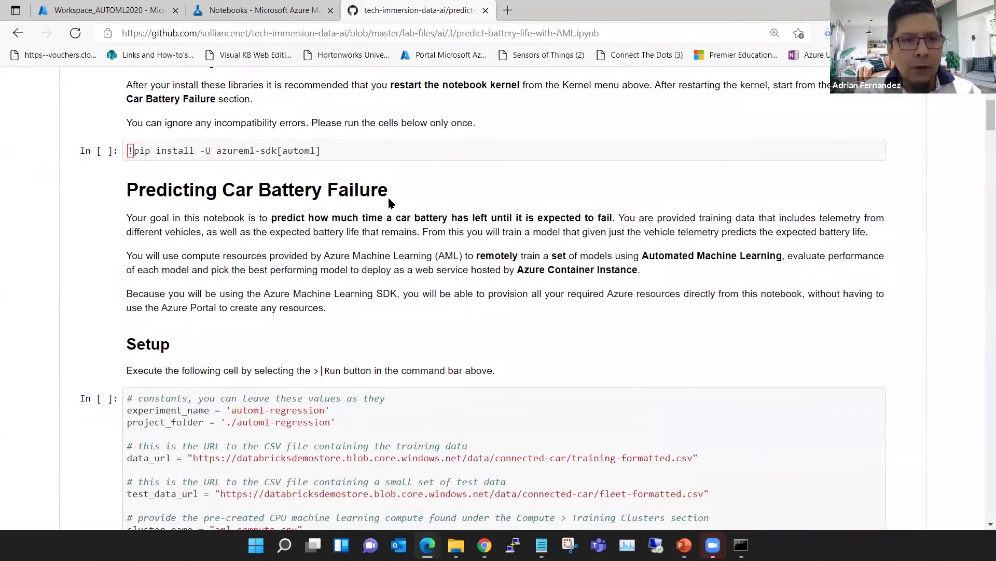
scroll(559, 366, down, 3)
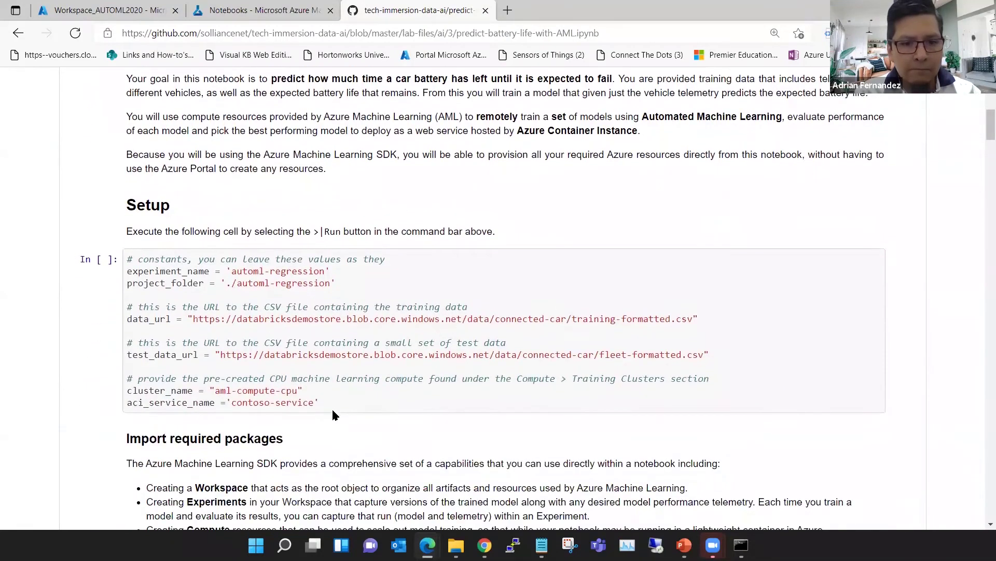
drag(331, 404, 275, 403)
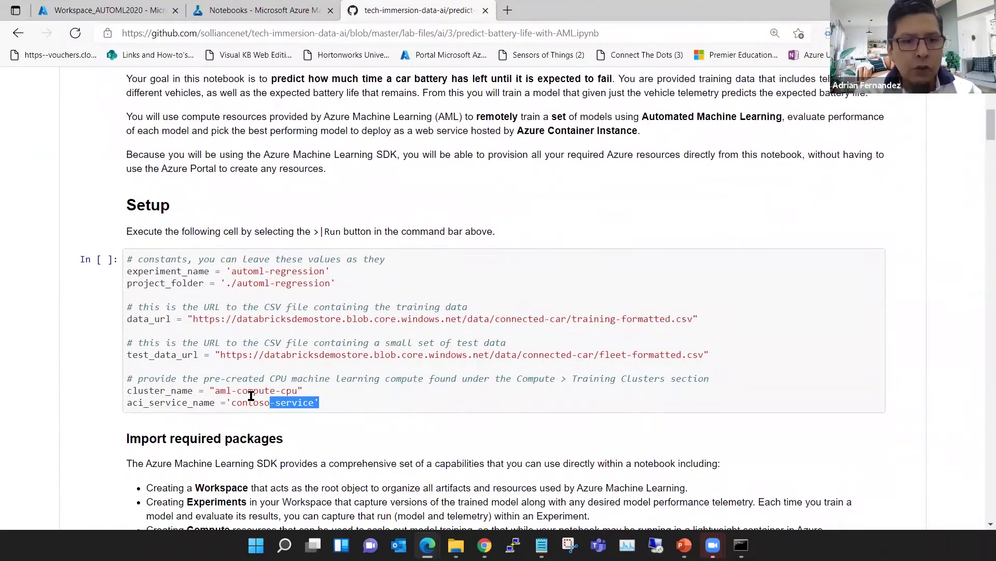
click(253, 396)
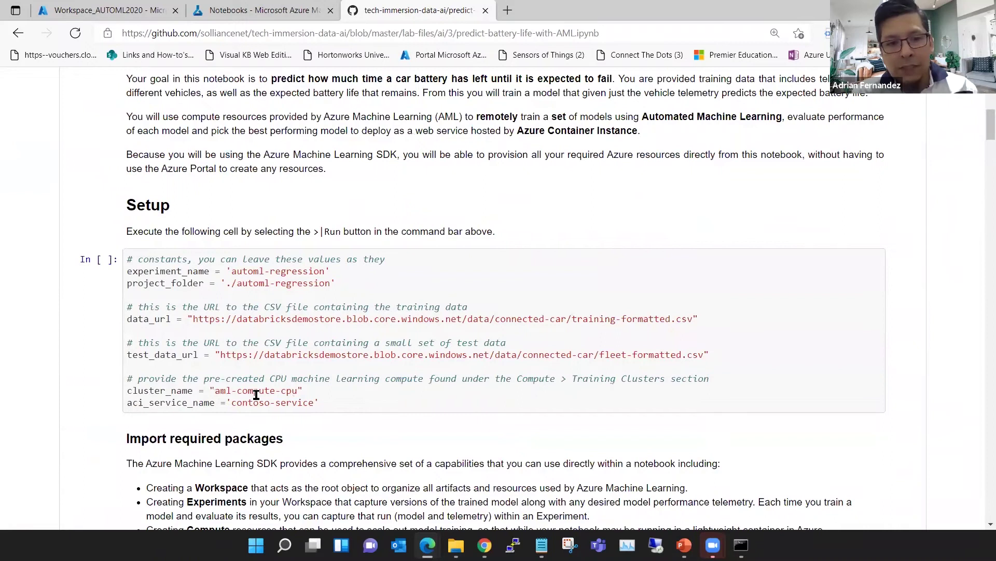
drag(705, 318, 125, 327)
click(352, 338)
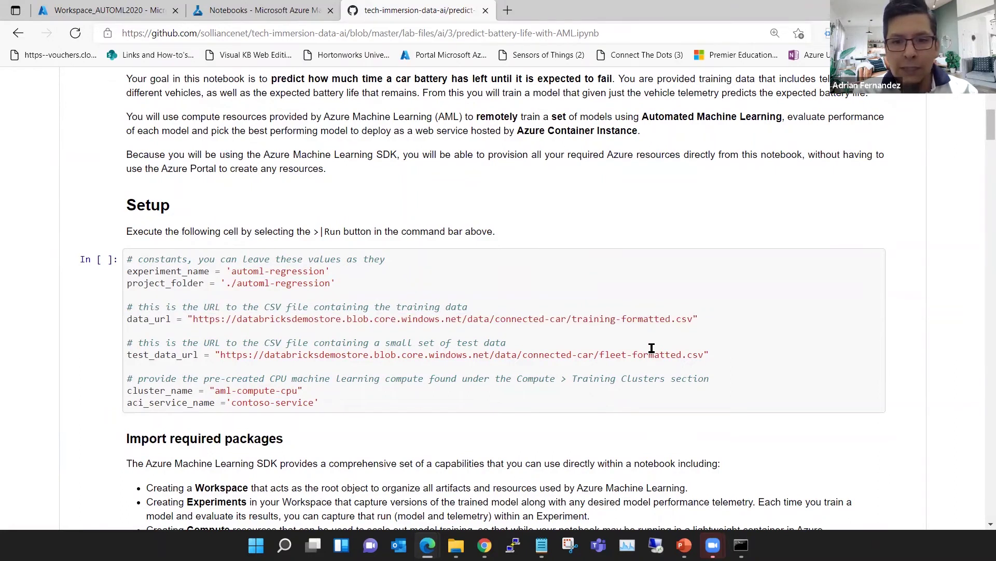
drag(570, 320, 672, 323)
drag(602, 357, 680, 356)
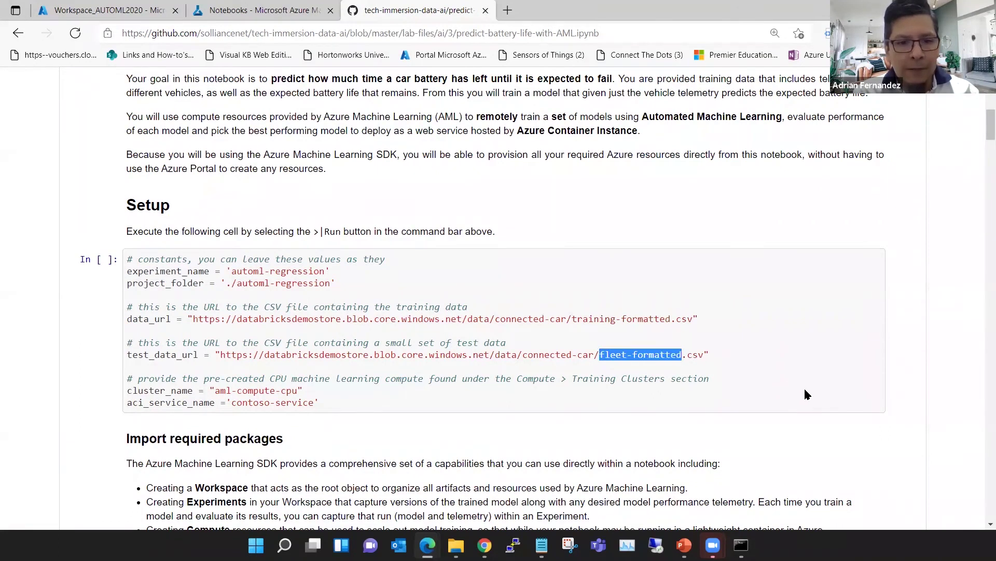
Read the Azure Machine Learning SDK capabilities listed under Import required packages, highlighting Workspace.
scroll(805, 391, down, 1)
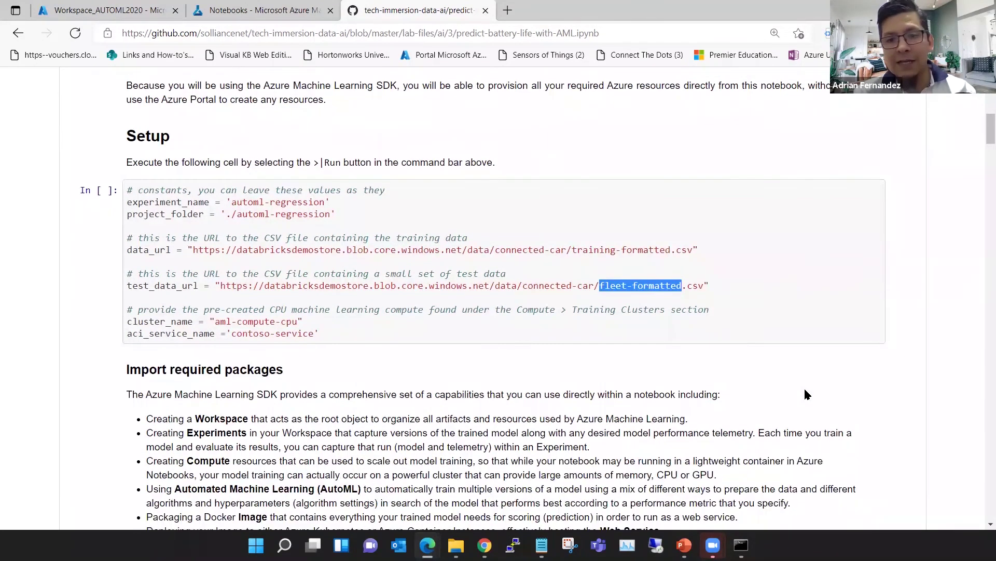
scroll(805, 390, down, 2)
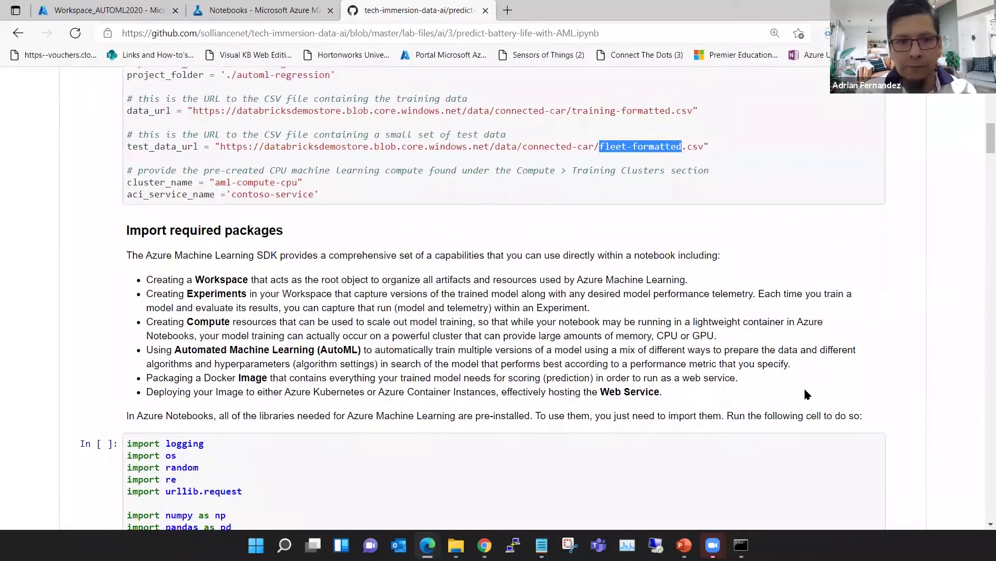
scroll(805, 394, down, 1)
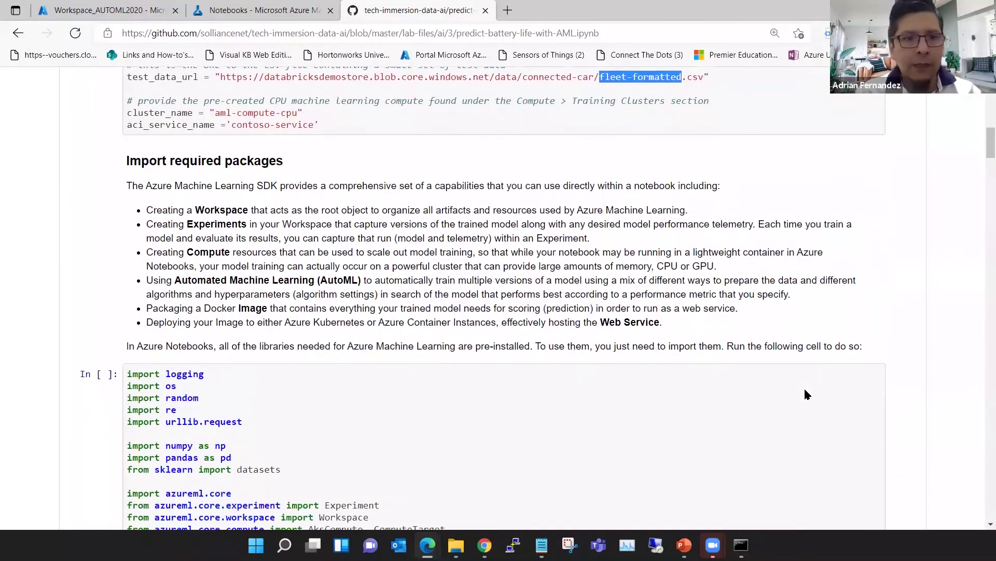
double_click(225, 209)
click(227, 227)
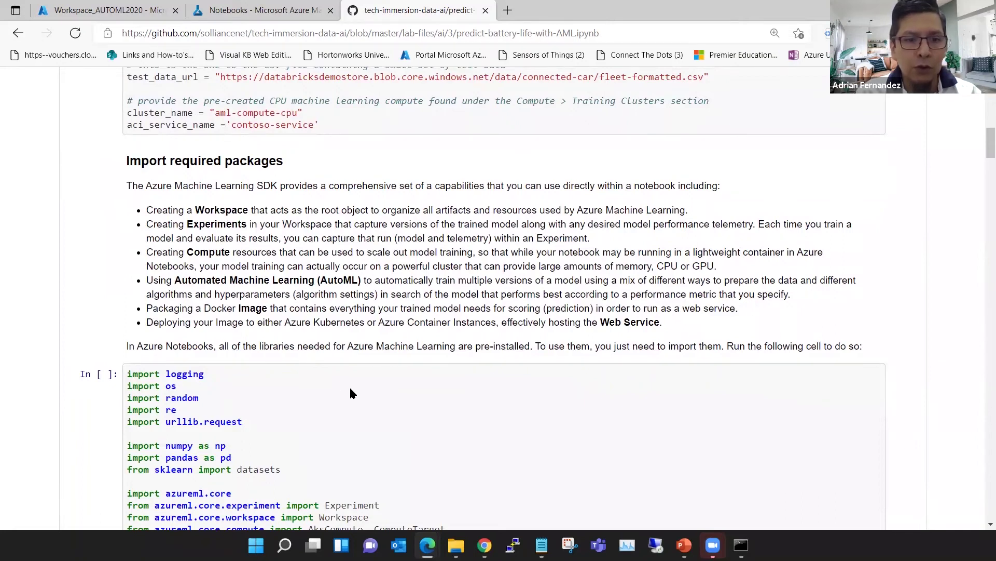
Examine the package import cell, highlighting the azureml import block and the numpy, sklearn and os imports.
scroll(341, 387, down, 3)
scroll(363, 389, down, 1)
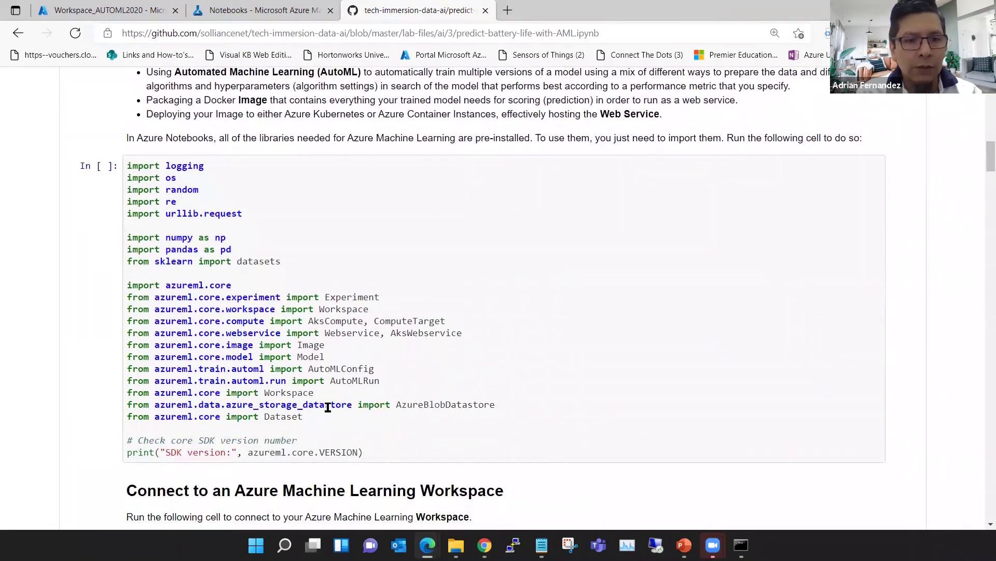
drag(325, 421, 127, 291)
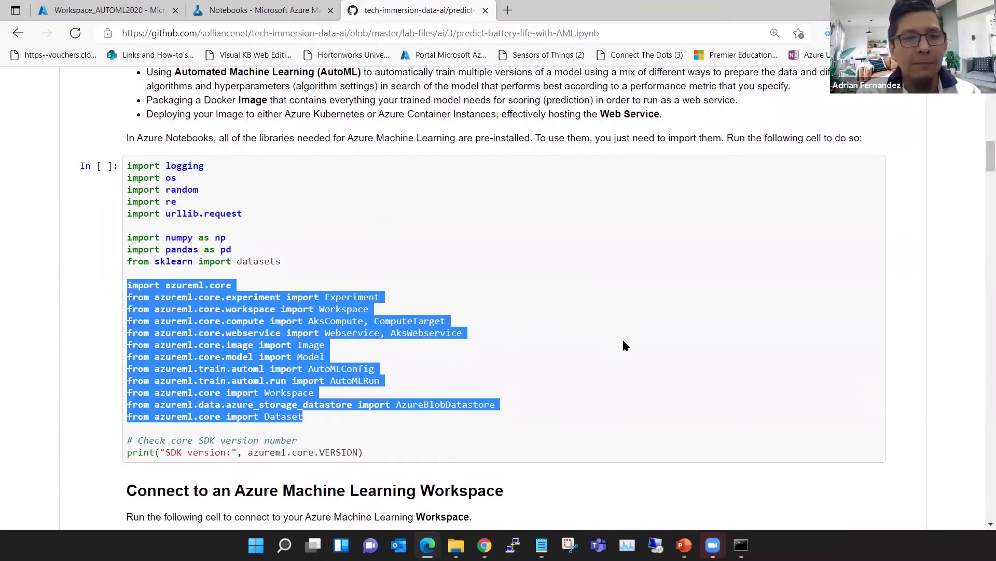
double_click(177, 238)
click(179, 253)
double_click(178, 262)
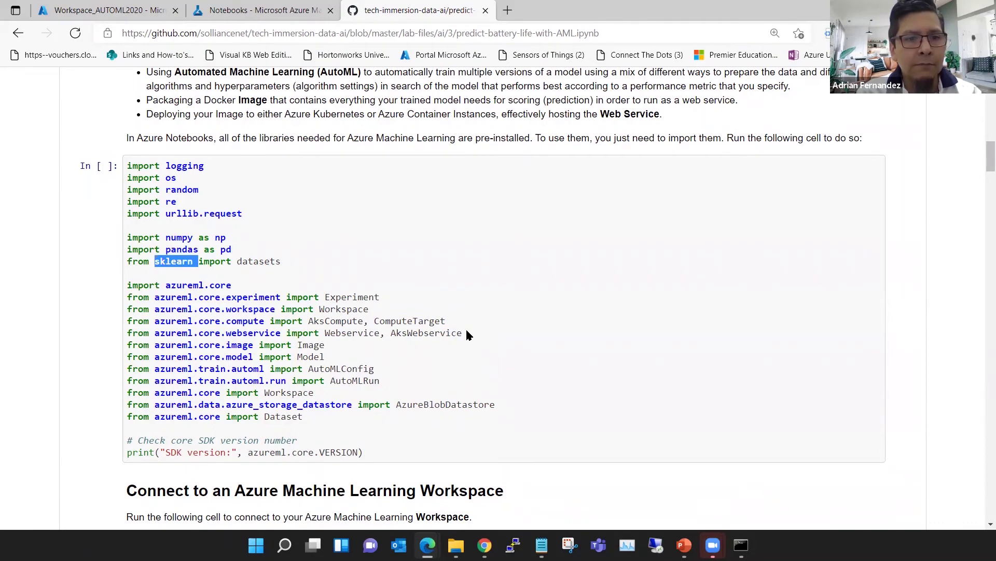
scroll(451, 331, down, 1)
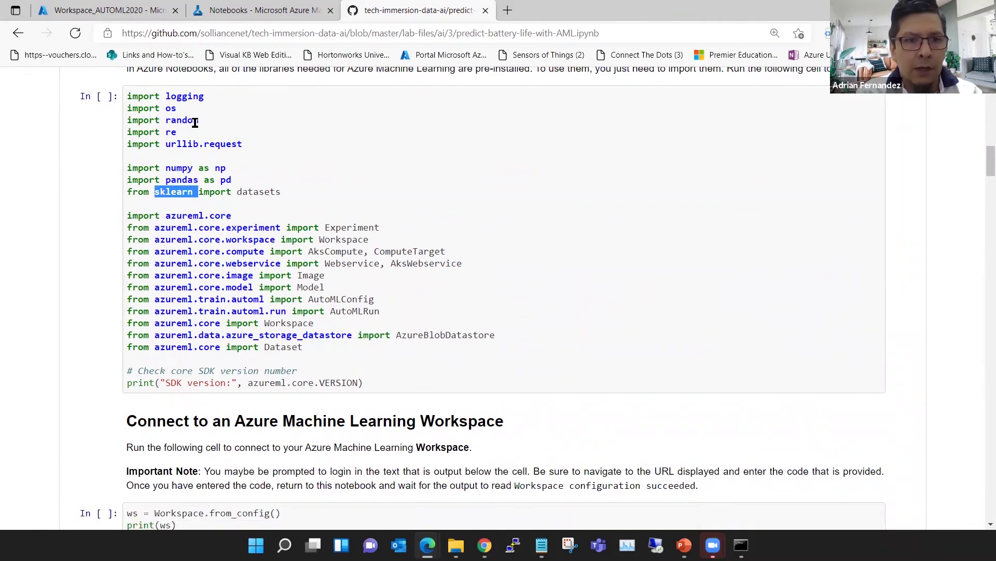
drag(185, 111, 158, 115)
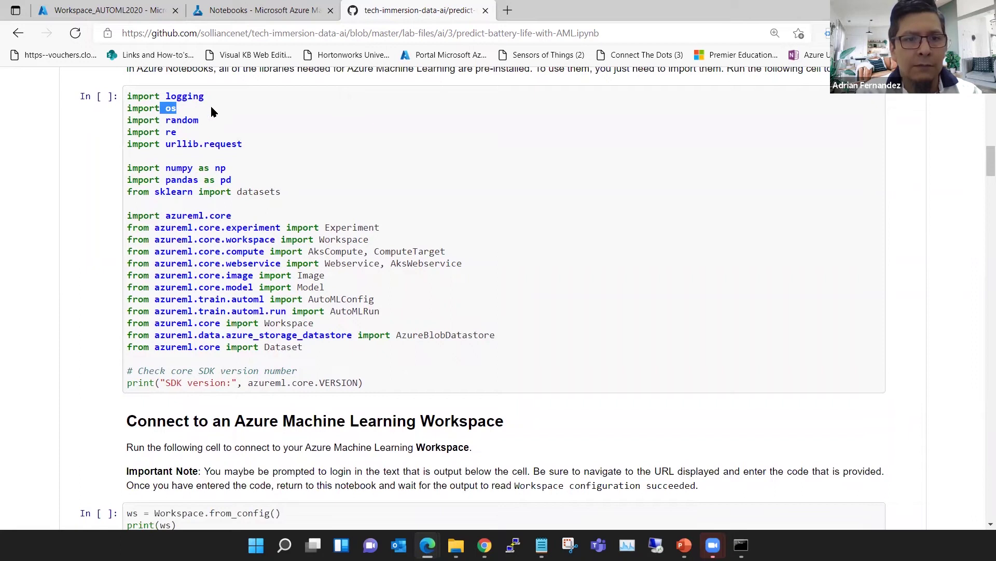
Highlight the imported classes Webservice, Image, Model, AutoMLConfig and AutoMLRun, and select the azureml from-import lines from Experiment to Dataset.
scroll(570, 310, down, 1)
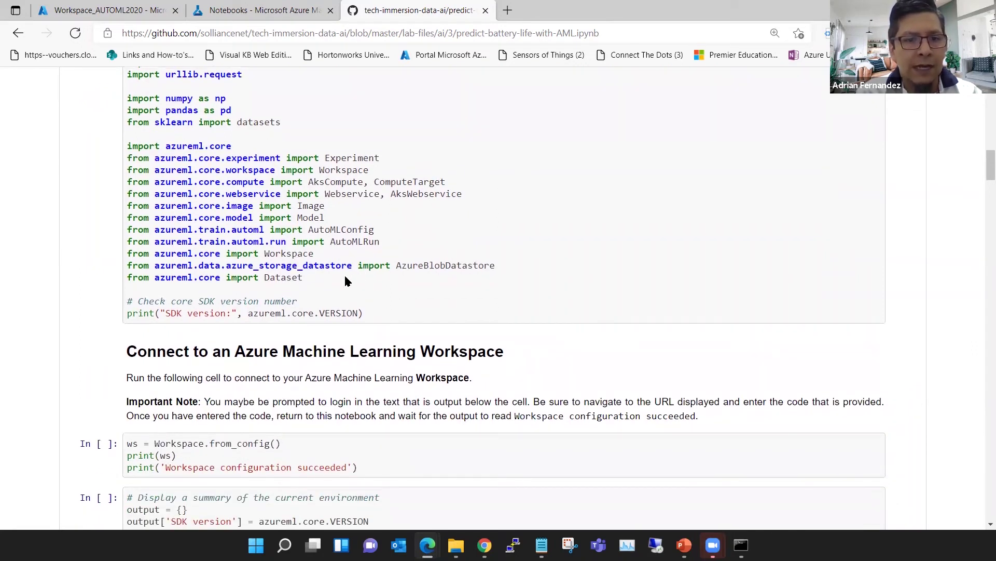
double_click(350, 183)
double_click(349, 195)
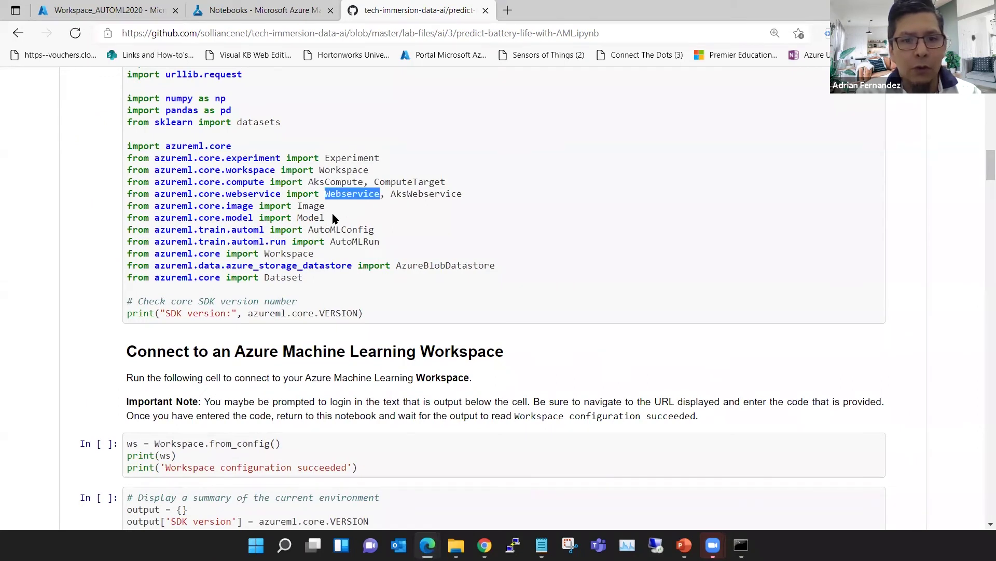
double_click(315, 207)
double_click(314, 217)
double_click(340, 231)
double_click(348, 243)
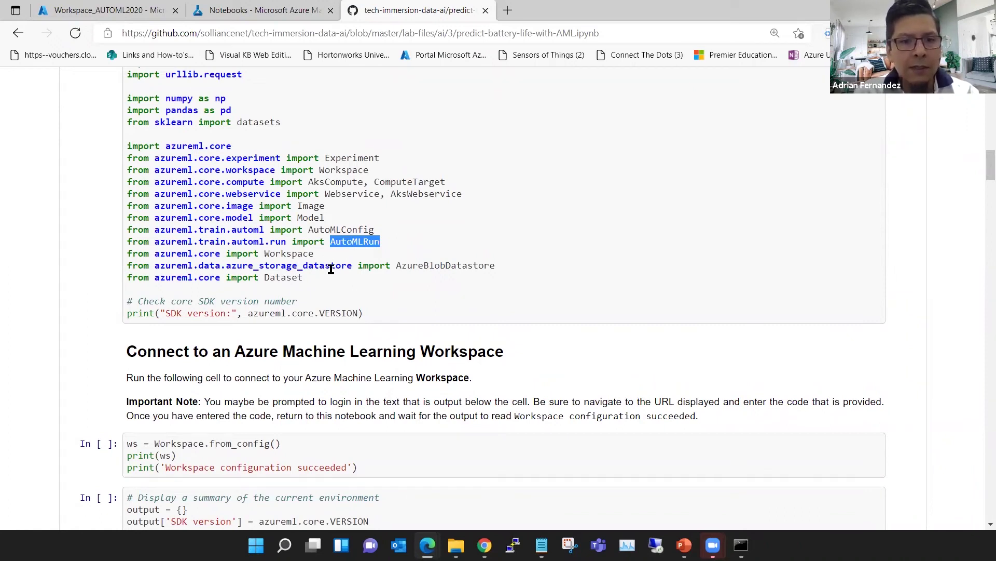
drag(320, 277, 128, 158)
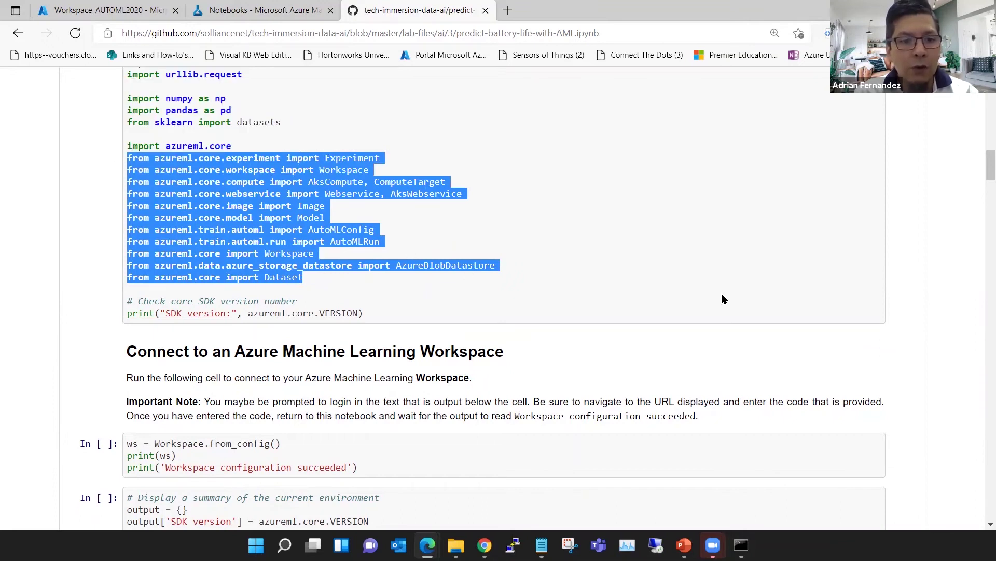
Read the Connect to an Azure Machine Learning Workspace section and its Workspace.from_config cell.
scroll(721, 291, down, 1)
scroll(722, 291, down, 1)
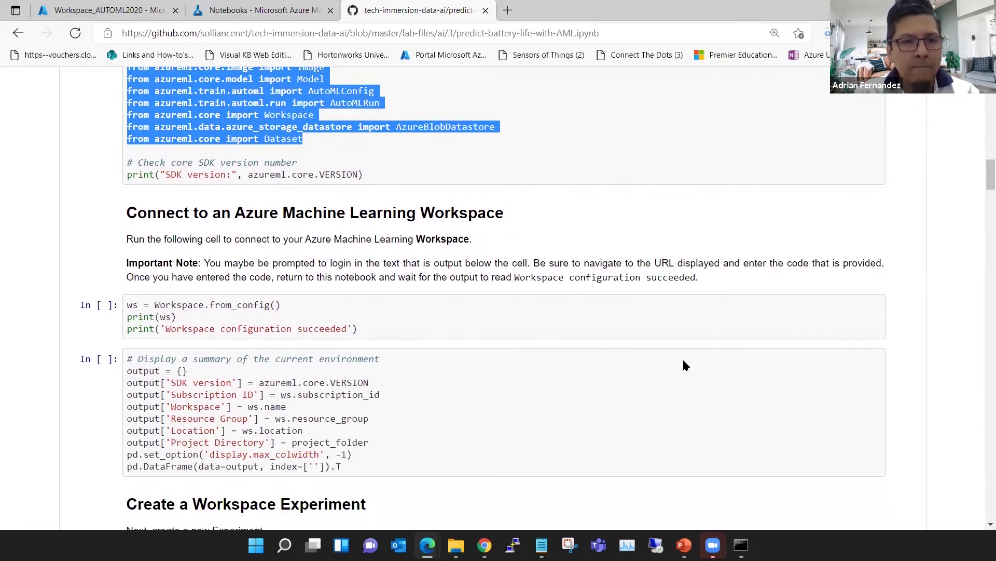
scroll(684, 365, up, 2)
scroll(684, 365, up, 2)
scroll(684, 364, down, 1)
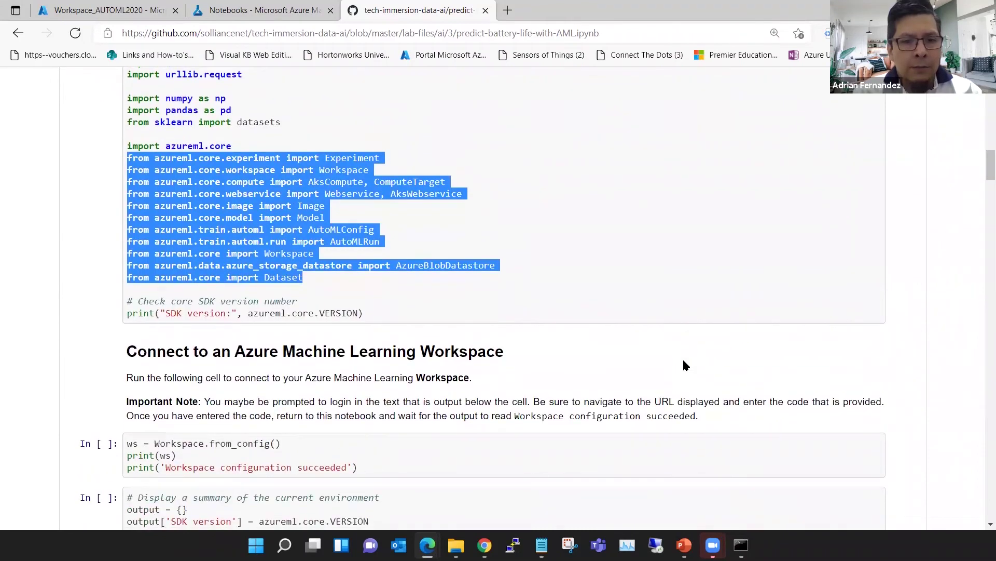
scroll(684, 360, down, 2)
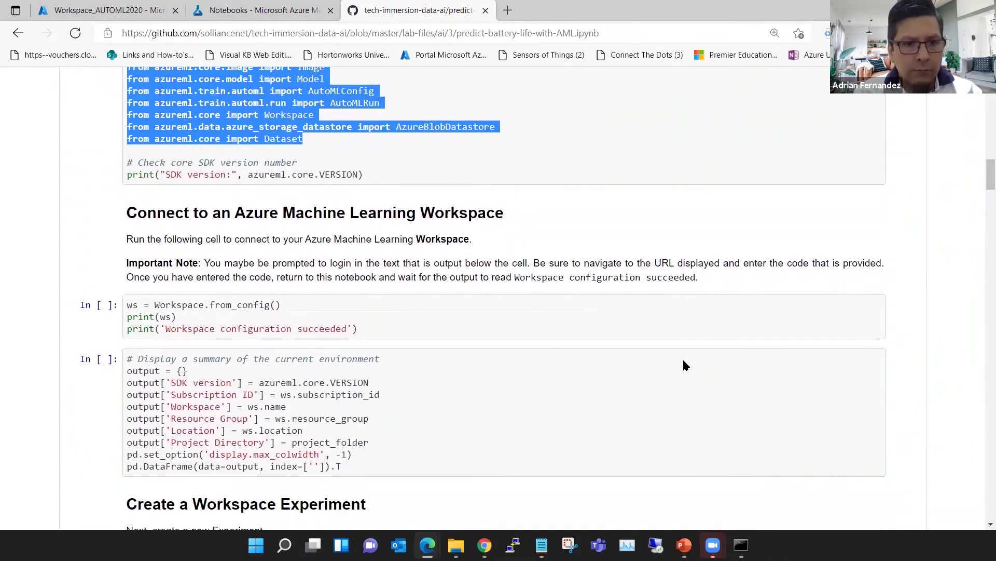
scroll(683, 360, down, 1)
scroll(683, 361, down, 1)
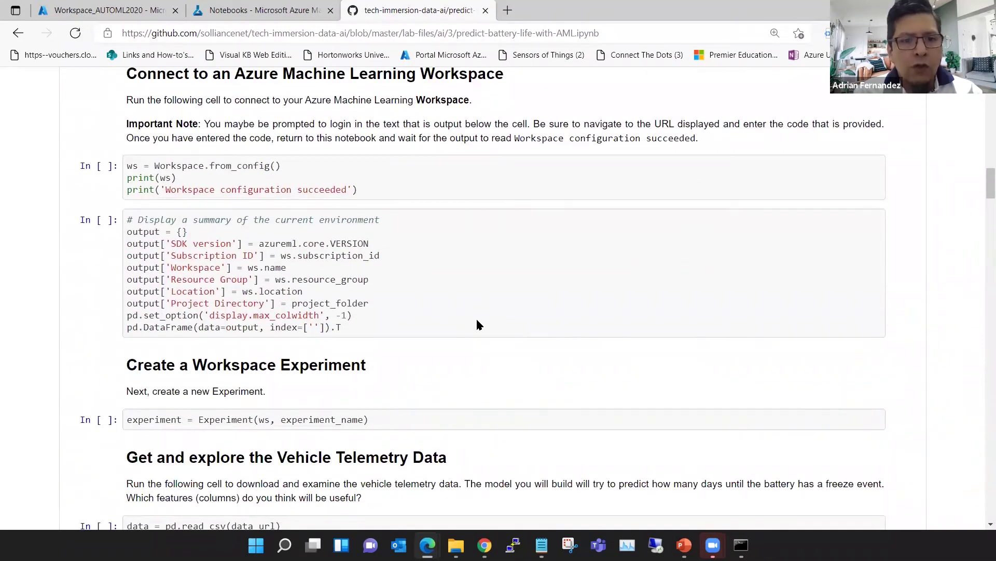
scroll(478, 324, down, 1)
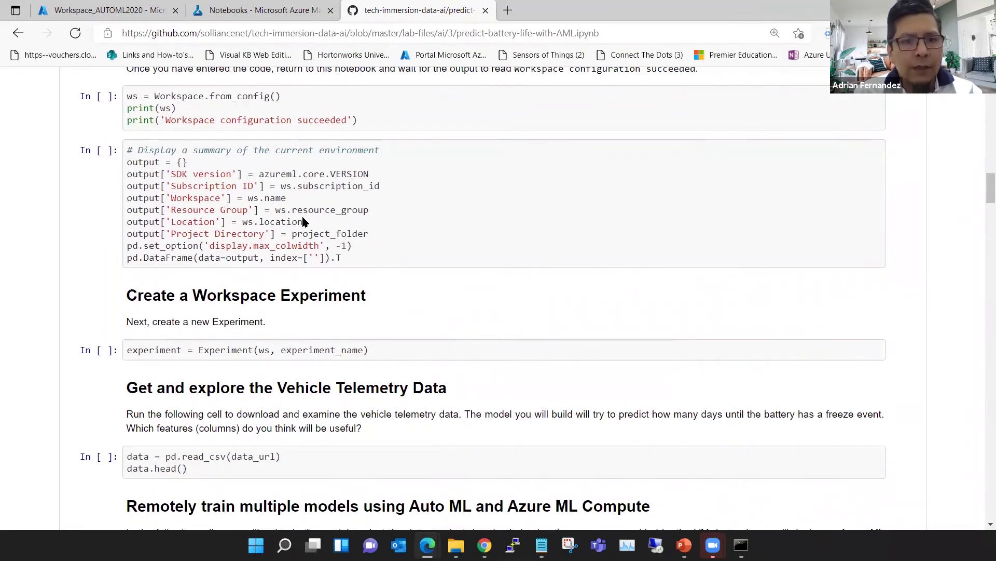
Review the environment summary cell, highlighting its subscription, workspace, resource group and location entries, and read on through the experiment and vehicle telemetry sections.
double_click(199, 186)
double_click(196, 198)
double_click(205, 209)
double_click(200, 222)
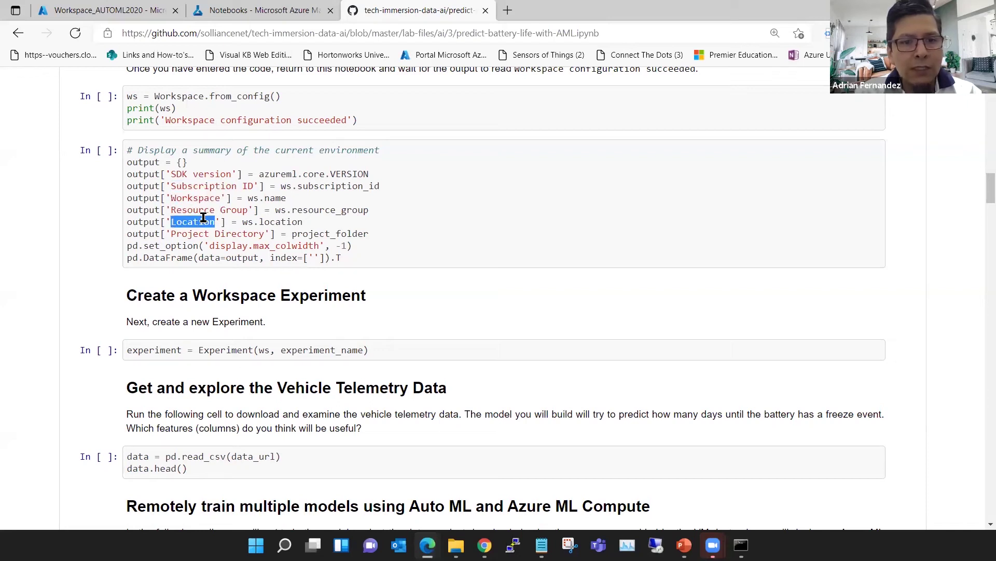
click(240, 243)
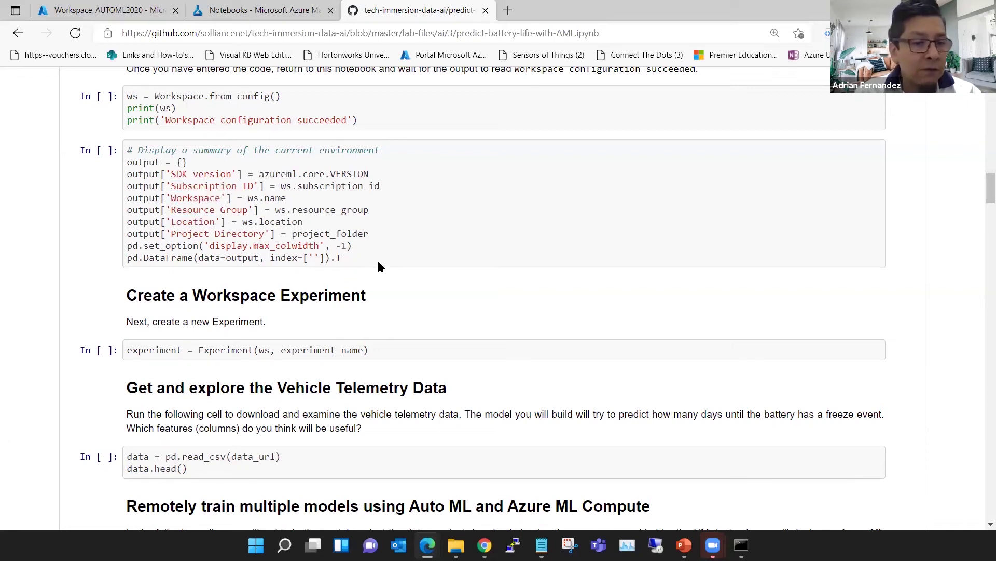
scroll(385, 266, down, 1)
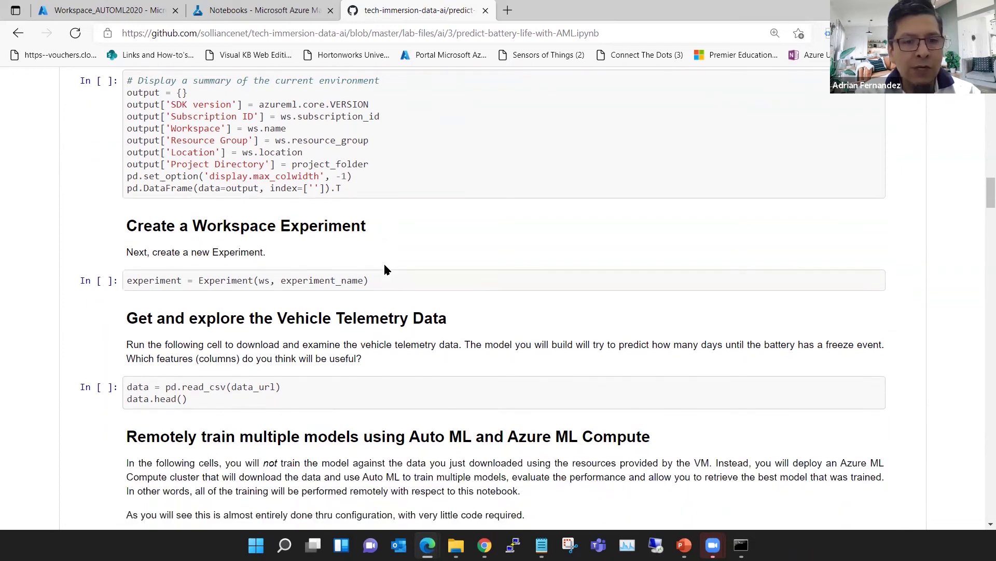
scroll(384, 266, down, 1)
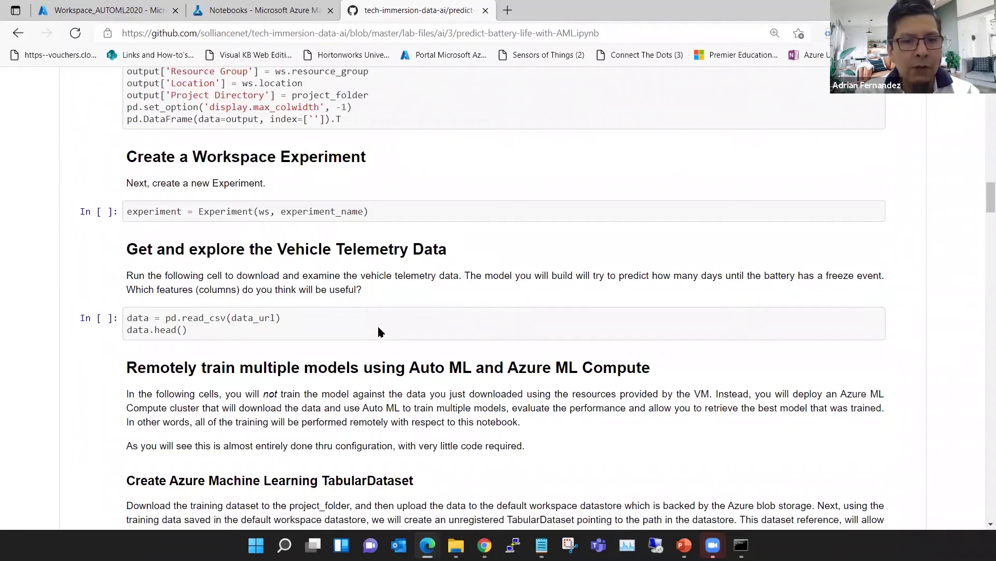
Review the Create Azure Machine Learning TabularDataset cell, highlighting the training-formatted.csv references in its download and upload lines.
scroll(378, 328, down, 4)
scroll(378, 333, down, 1)
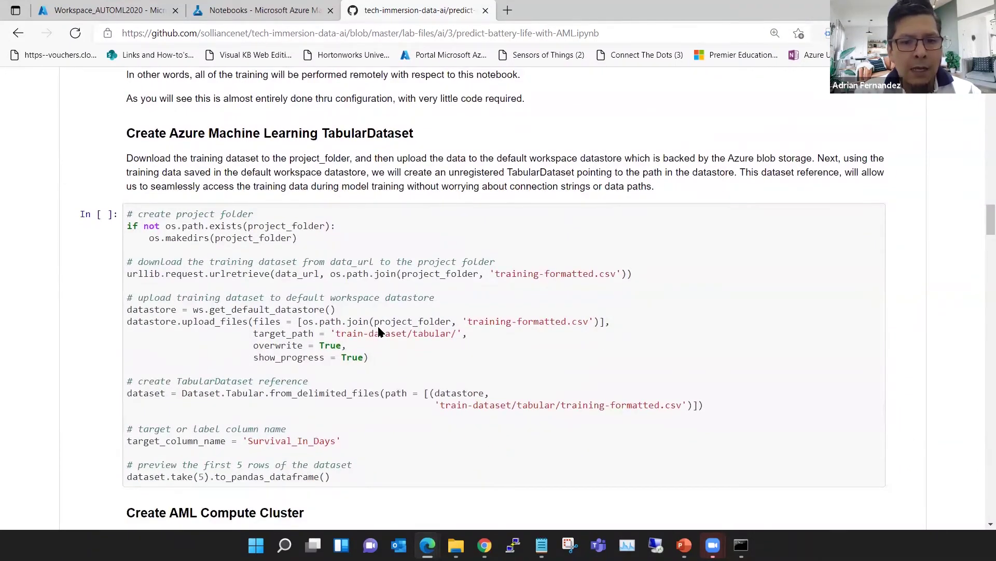
scroll(378, 333, down, 1)
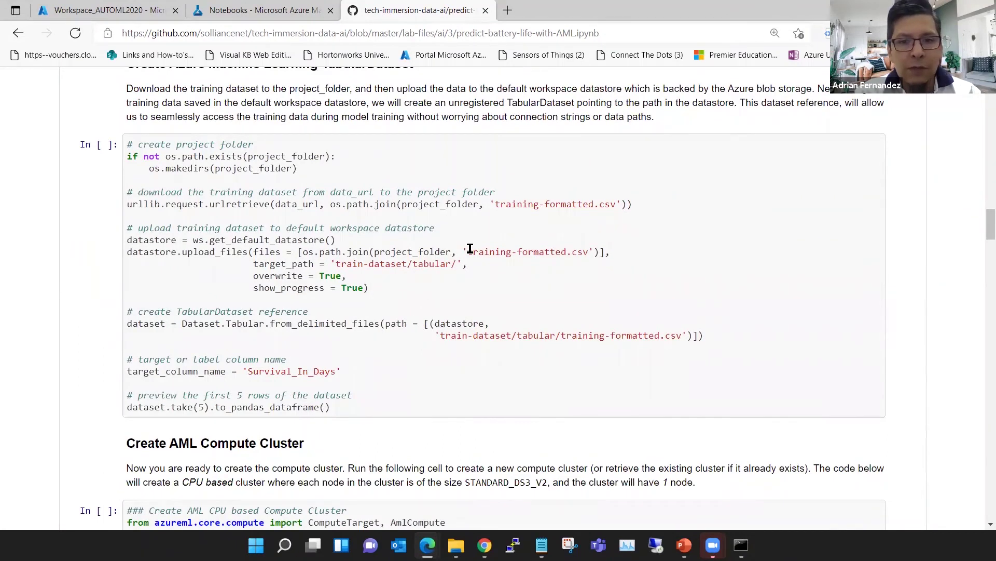
double_click(530, 205)
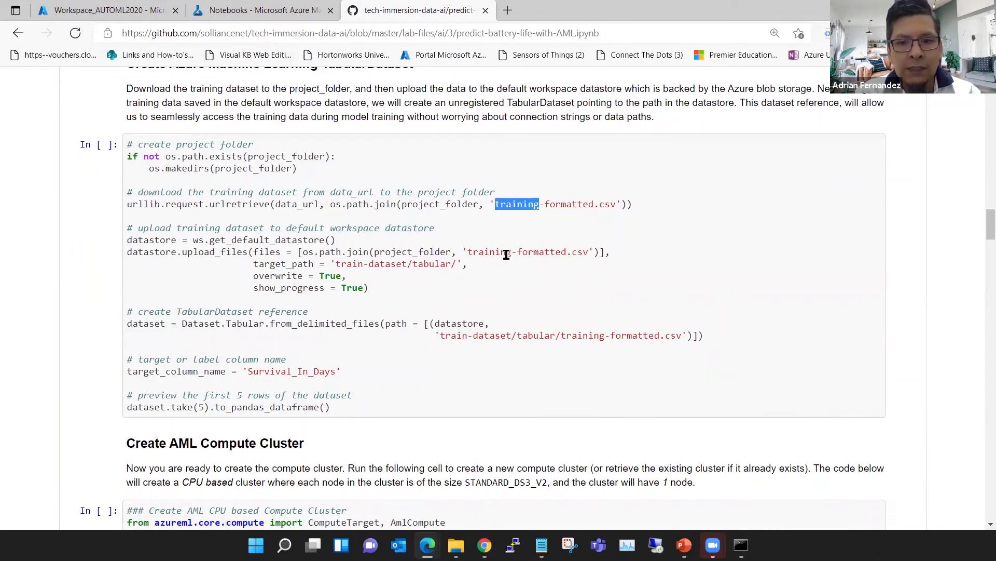
double_click(506, 252)
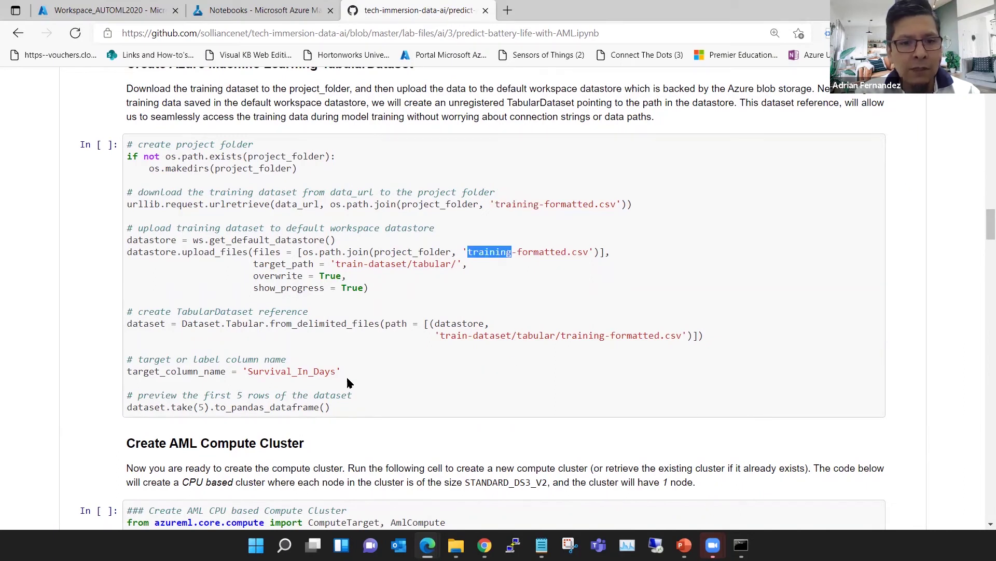
Read on to the Create AML Compute Cluster cell and highlight its STANDARD_DS3_V2 vm_size value.
scroll(566, 402, down, 3)
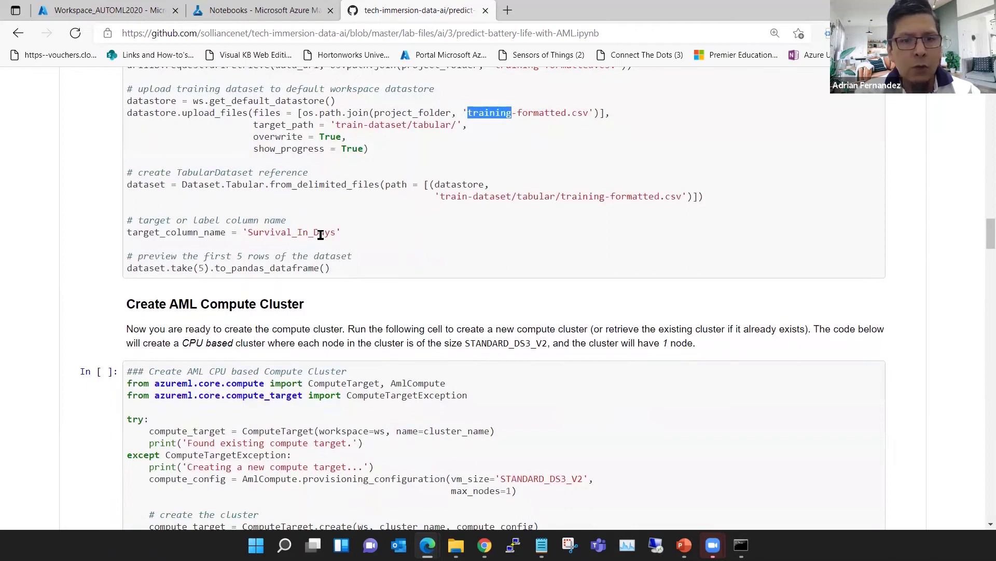
scroll(427, 296, down, 4)
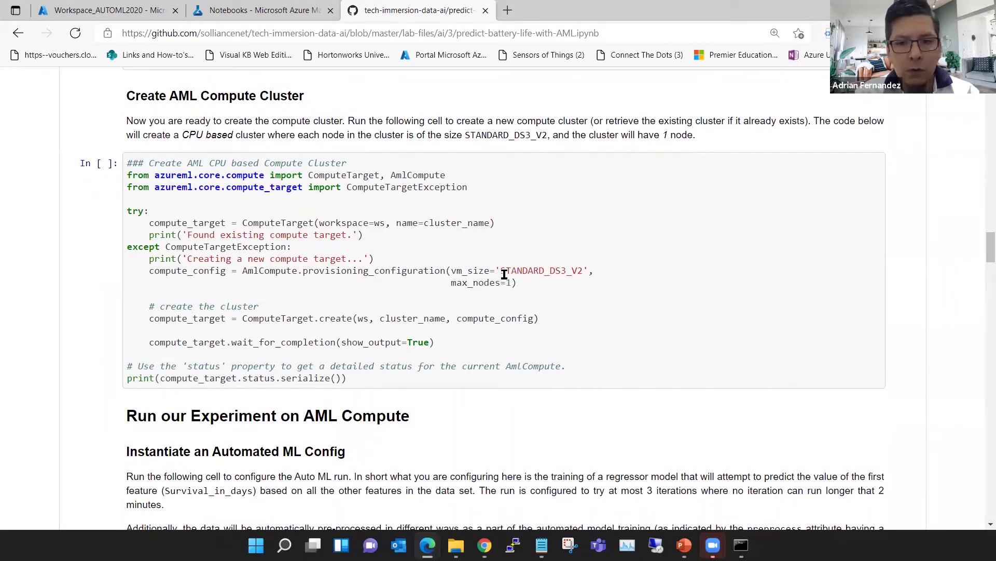
drag(501, 274, 578, 272)
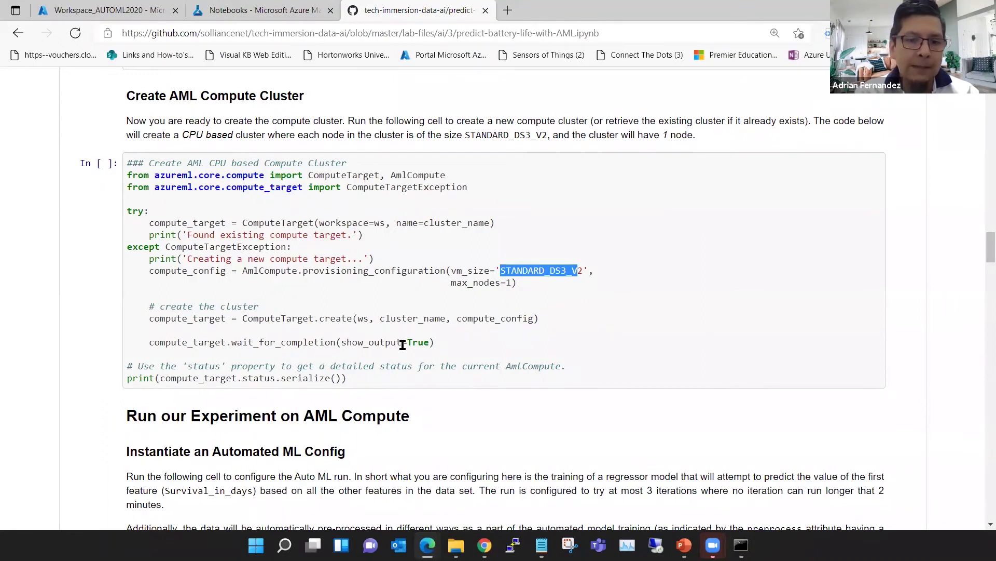
Read through the Instantiate an Automated ML Config section and highlight the whole AutoMLConfig cell, then clear the selection.
scroll(408, 346, down, 1)
scroll(409, 346, down, 3)
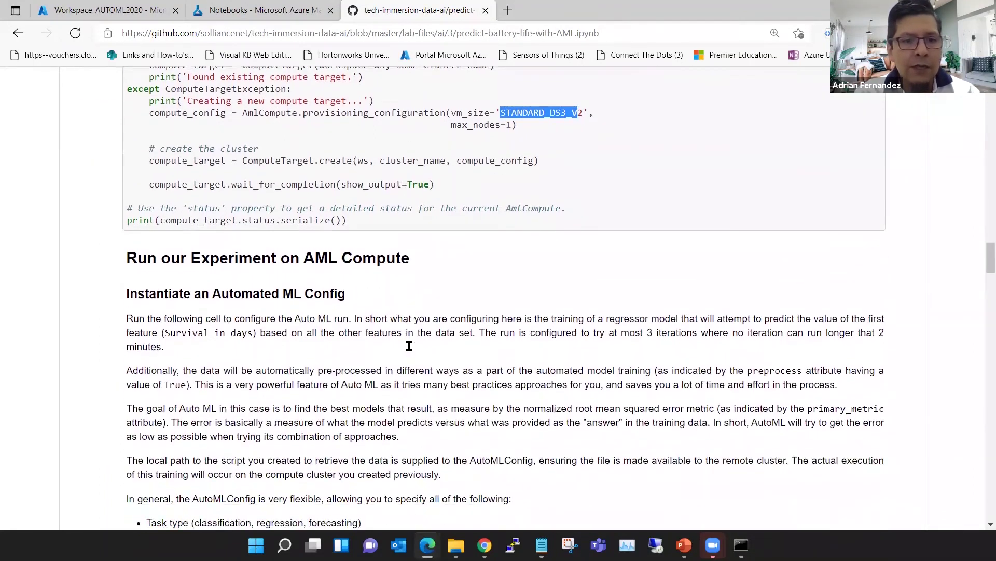
scroll(409, 345, down, 4)
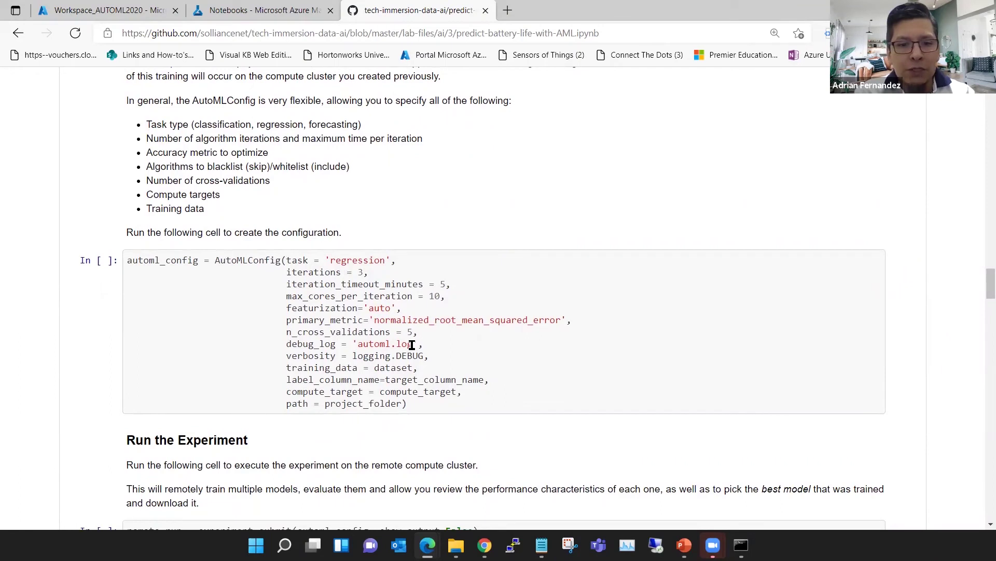
drag(444, 404, 122, 264)
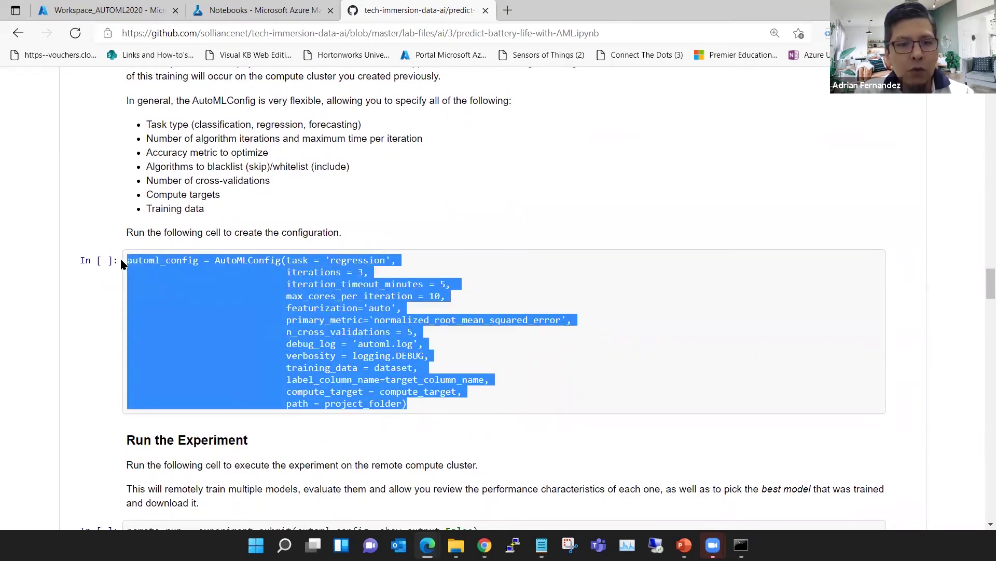
click(559, 354)
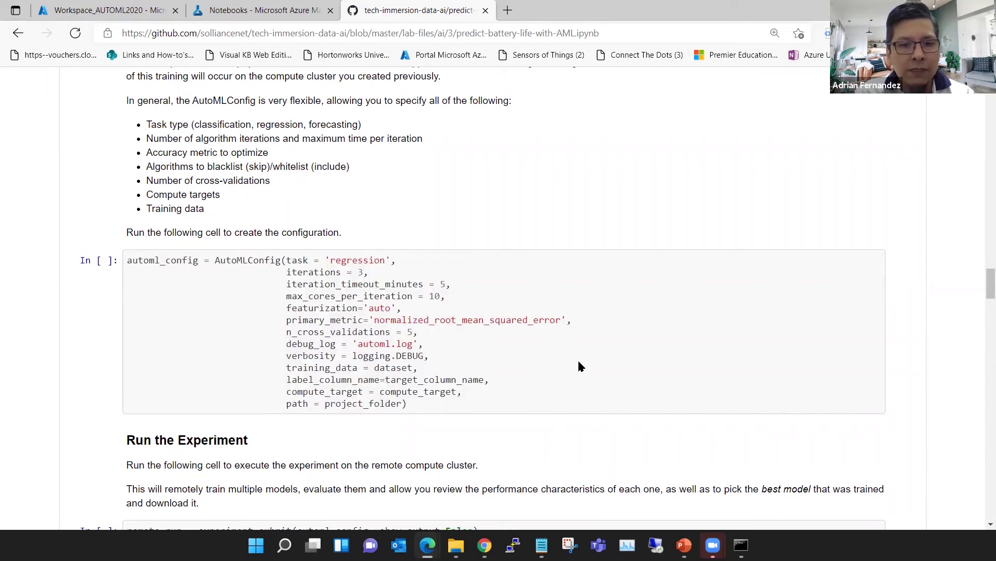
Highlight the regression task and the normalized_root_mean_squared_error primary metric in the AutoMLConfig cell.
double_click(370, 261)
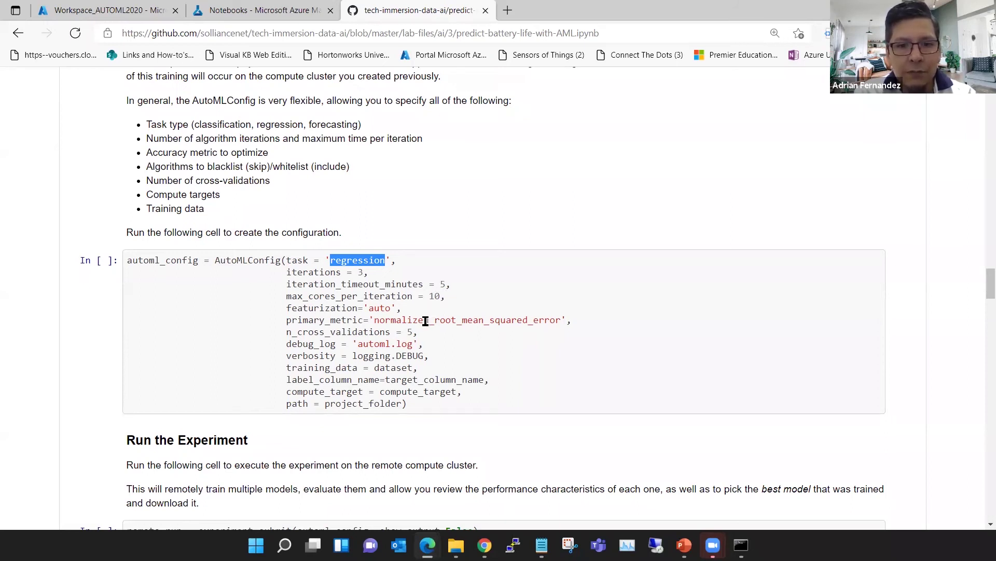
drag(373, 320, 562, 319)
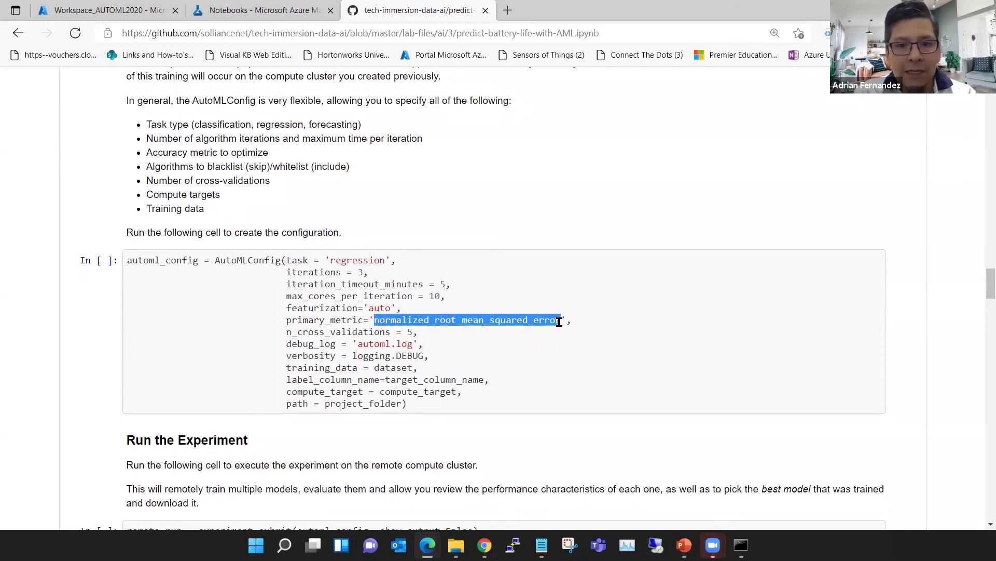
click(367, 345)
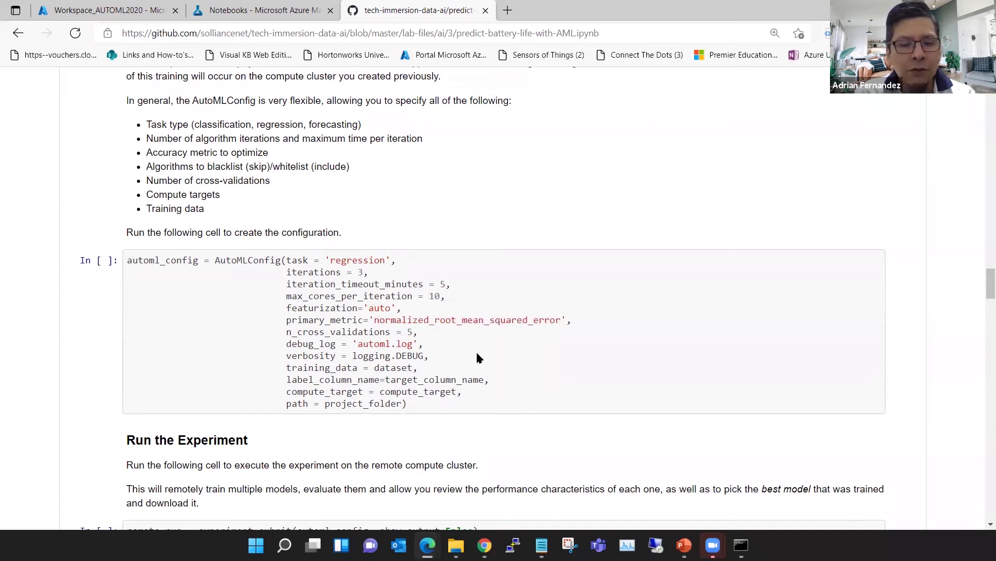
scroll(478, 357, down, 1)
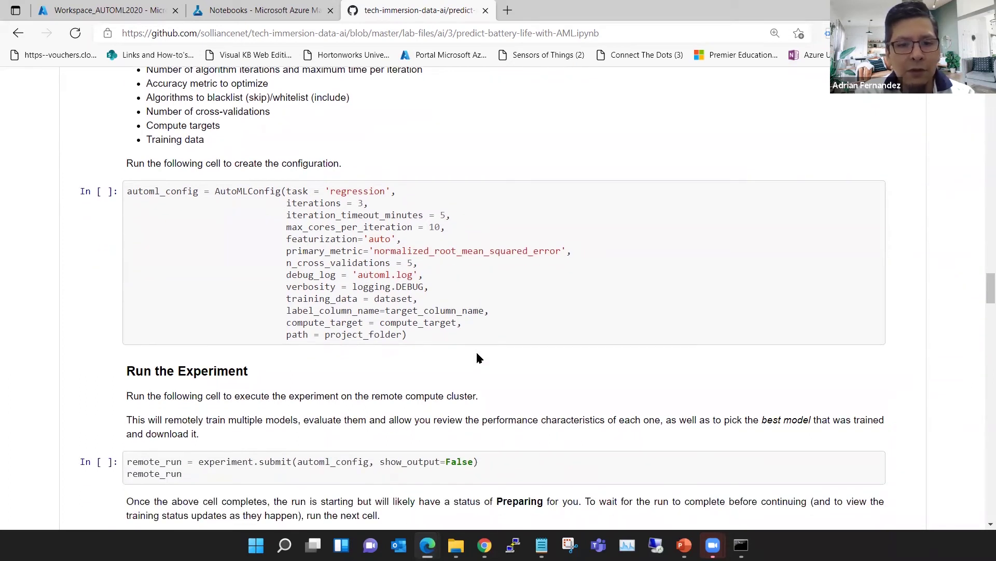
scroll(478, 358, down, 1)
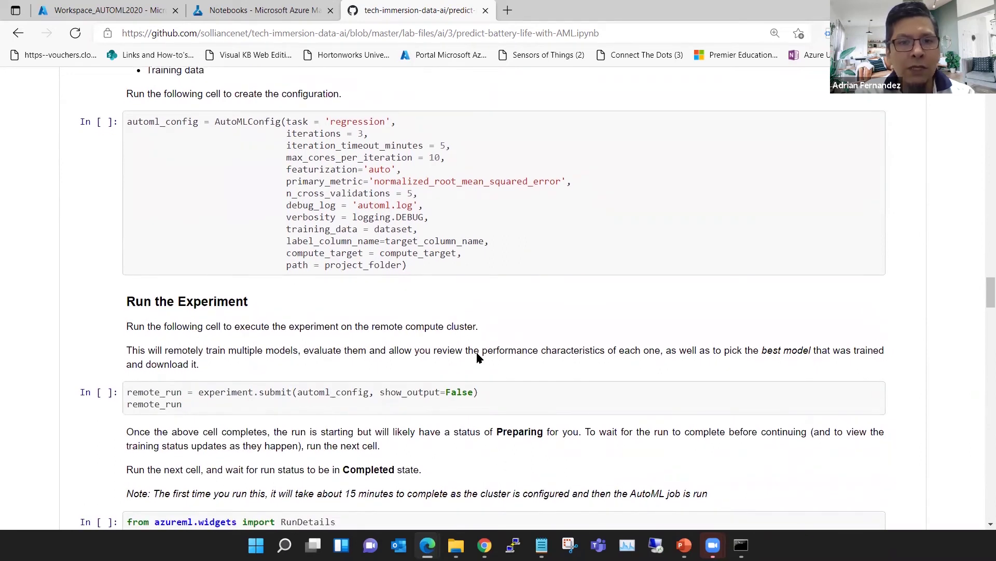
double_click(369, 122)
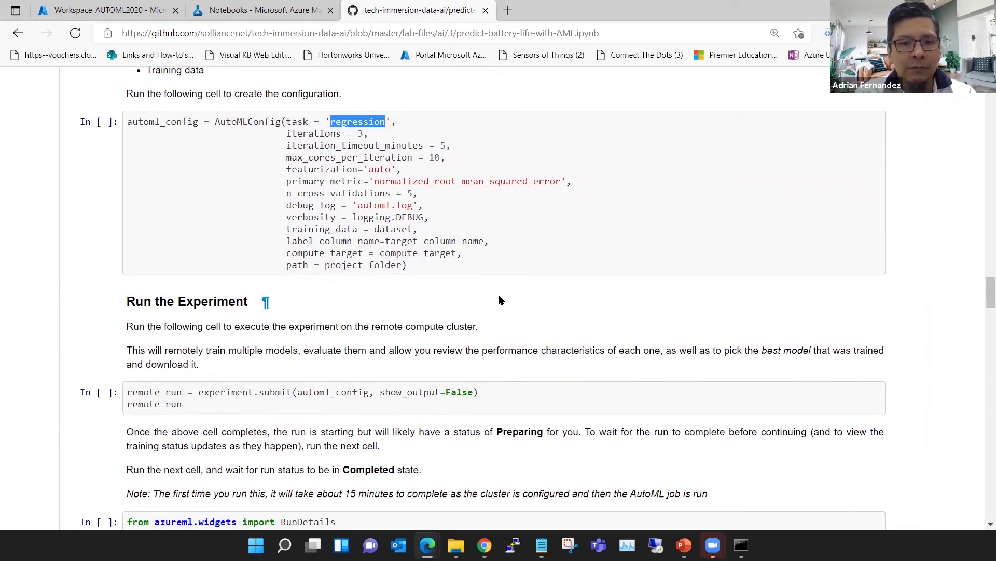
Review the Run the Experiment cells, including the RunDetails widget, and the List the Experiments from your Workspace section.
scroll(500, 300, down, 1)
scroll(500, 300, down, 1)
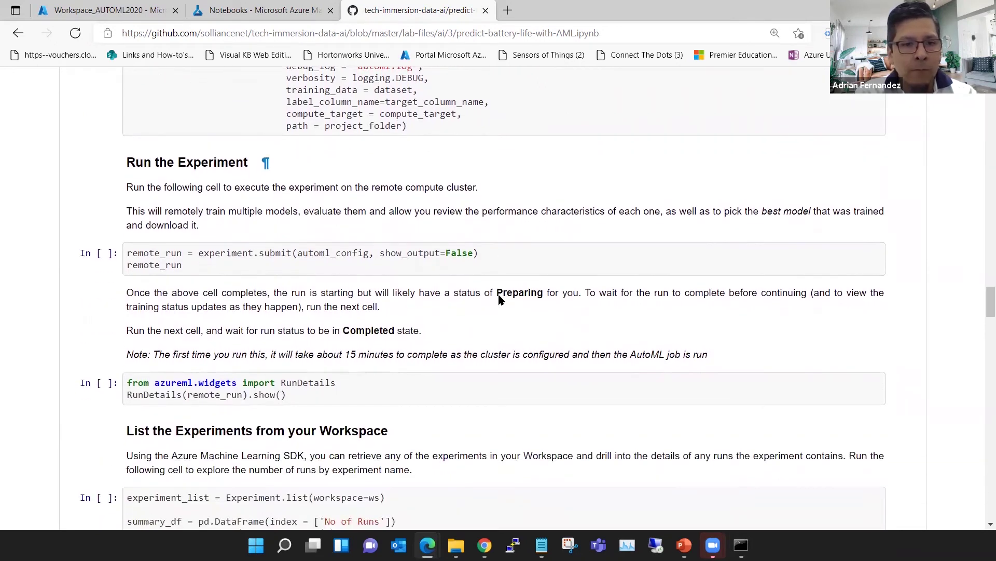
scroll(500, 300, down, 1)
scroll(500, 299, down, 1)
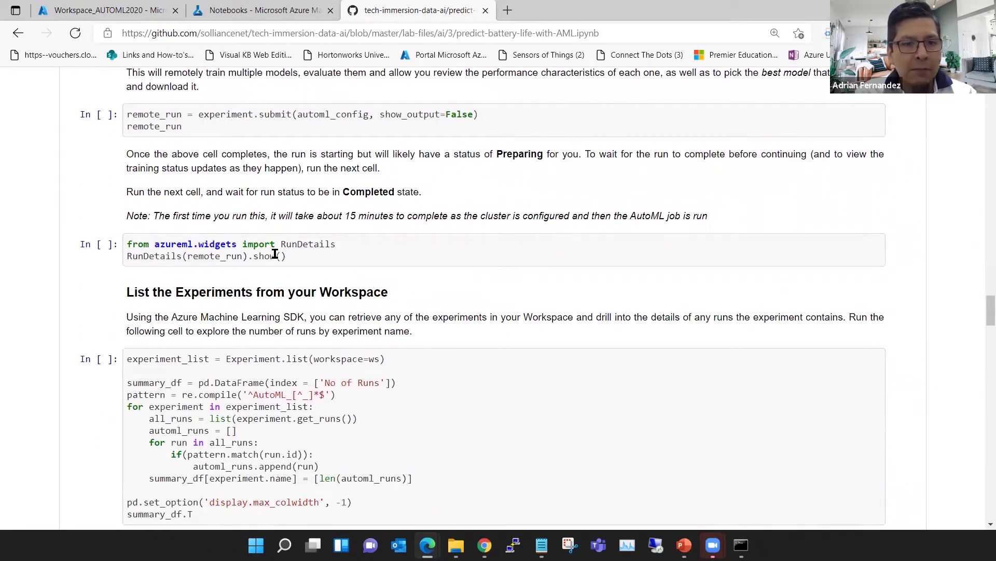
scroll(353, 280, down, 1)
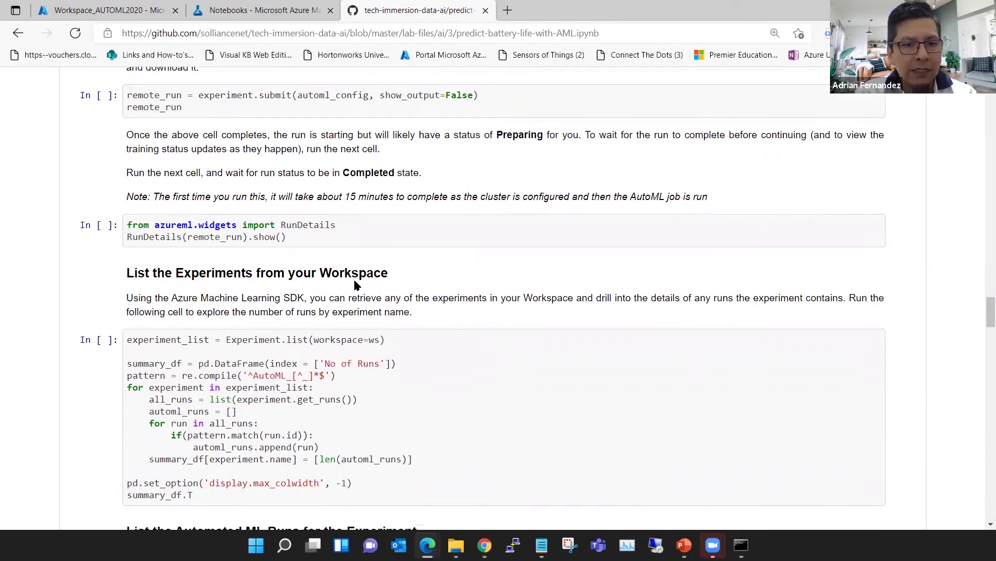
scroll(356, 377, down, 1)
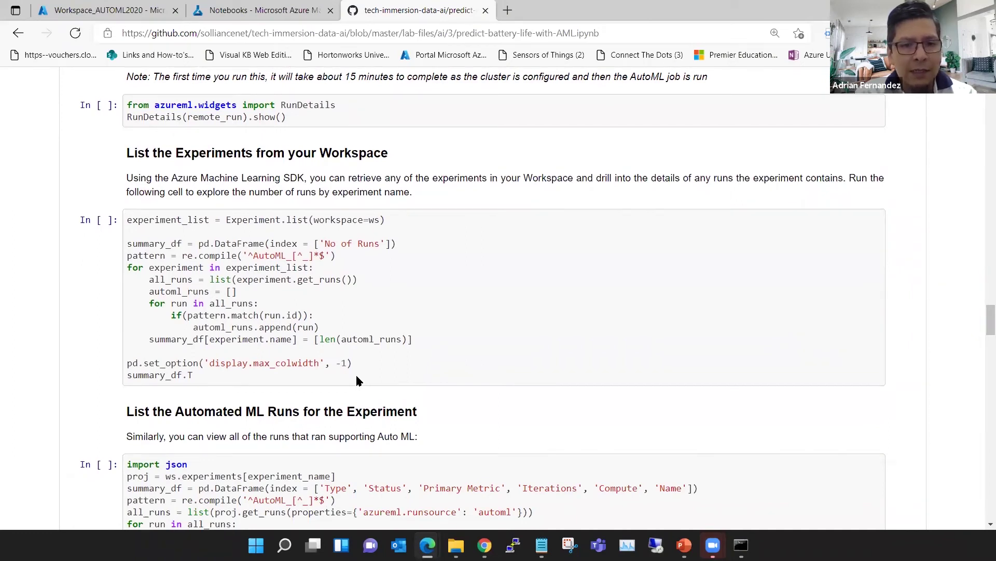
Examine the List the Automated ML Runs for the Experiment cell and highlight the word Metric in its summary_df index.
scroll(357, 378, down, 1)
scroll(356, 377, down, 1)
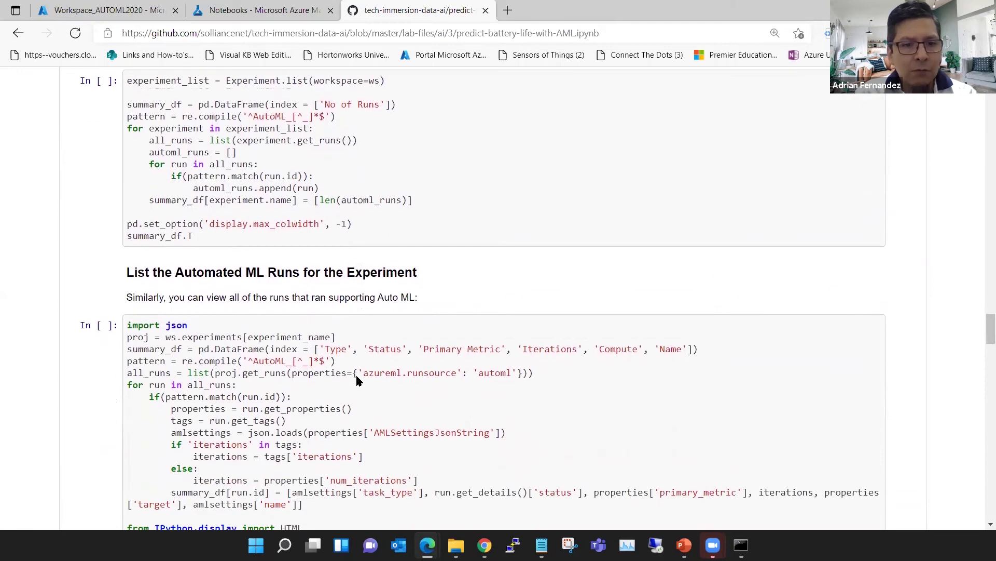
scroll(357, 380, down, 1)
scroll(357, 381, down, 1)
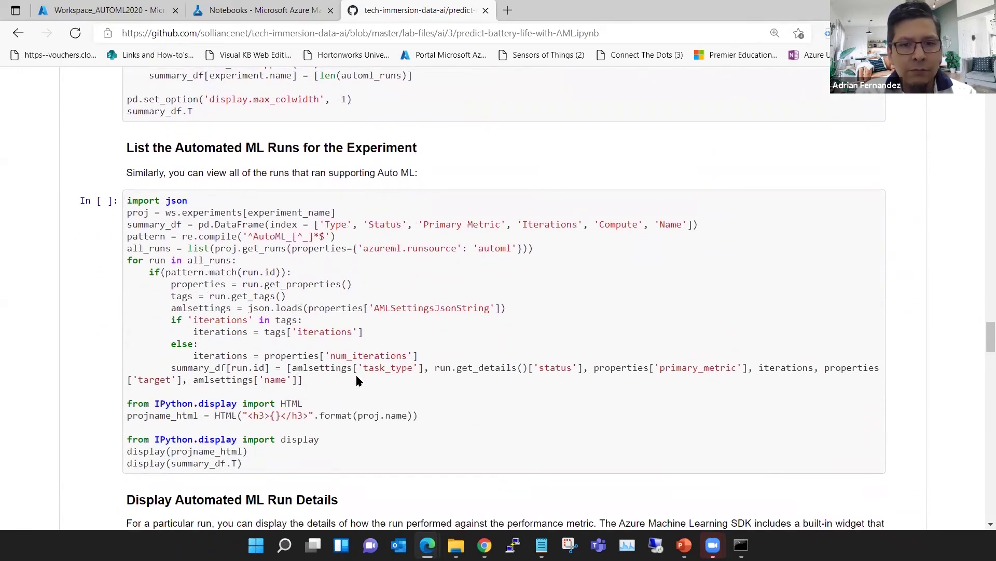
double_click(480, 210)
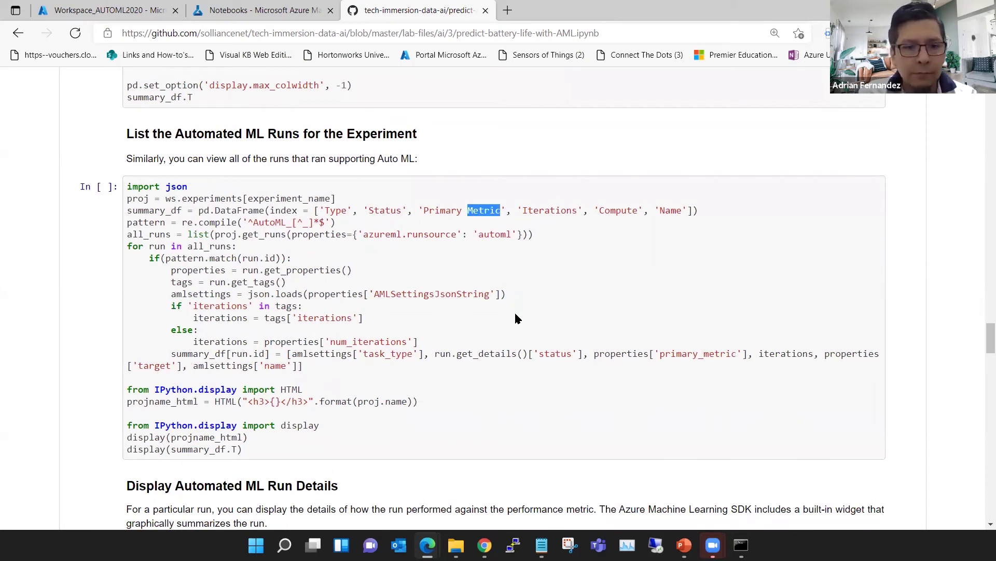
Read the Display Automated ML Run Details section and the cells that get the best run and trained model.
scroll(517, 318, down, 3)
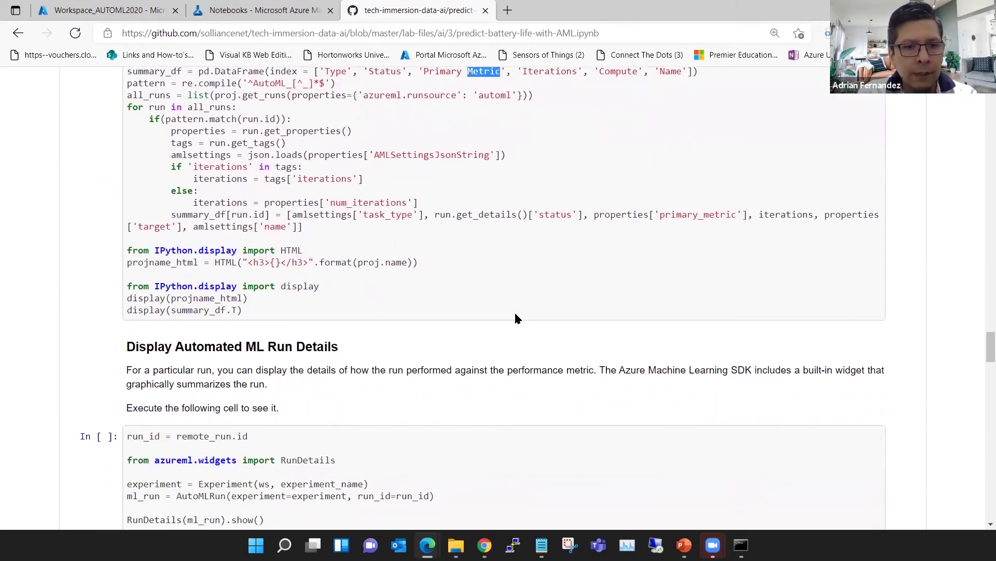
scroll(517, 318, down, 1)
scroll(516, 317, down, 1)
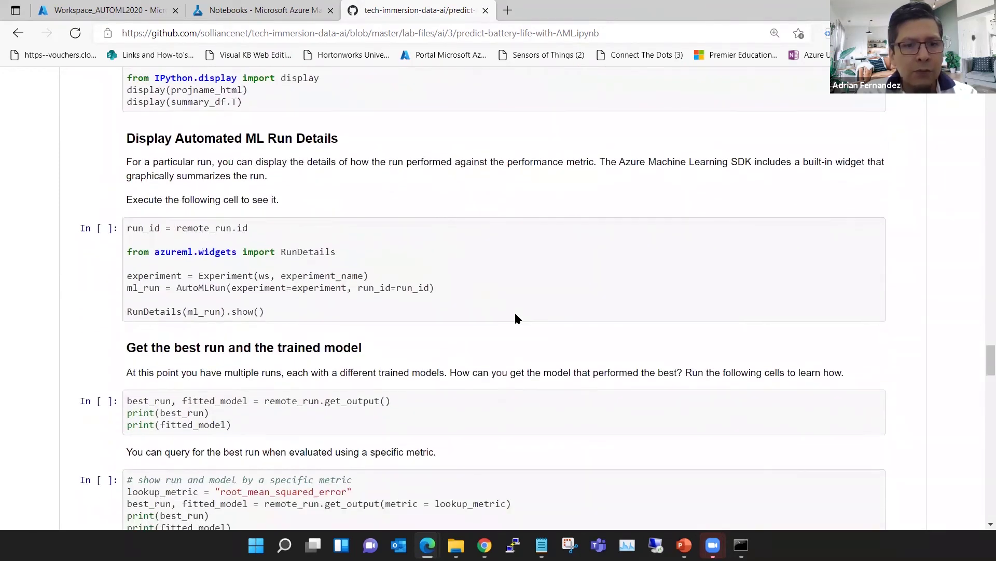
scroll(516, 318, down, 1)
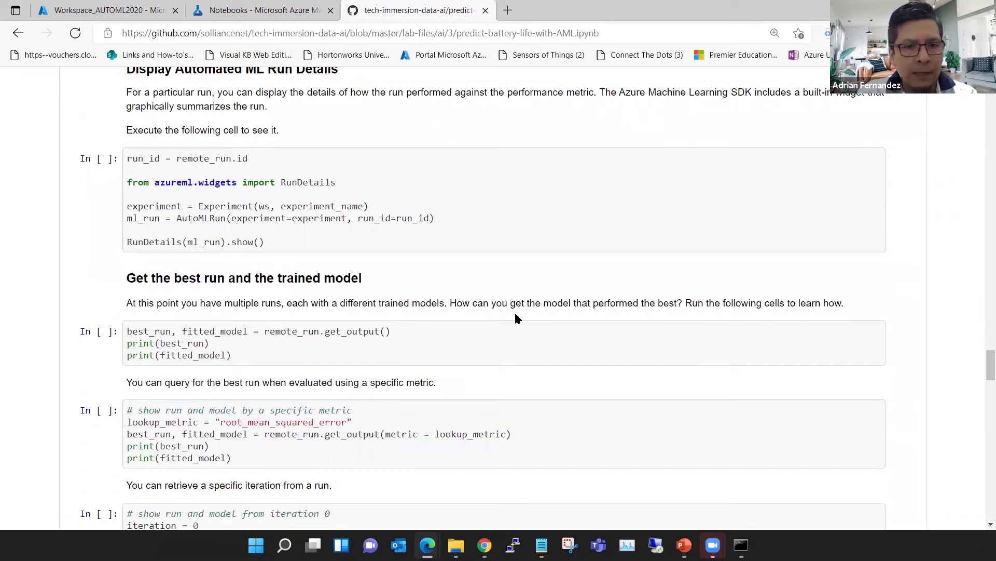
scroll(516, 318, down, 1)
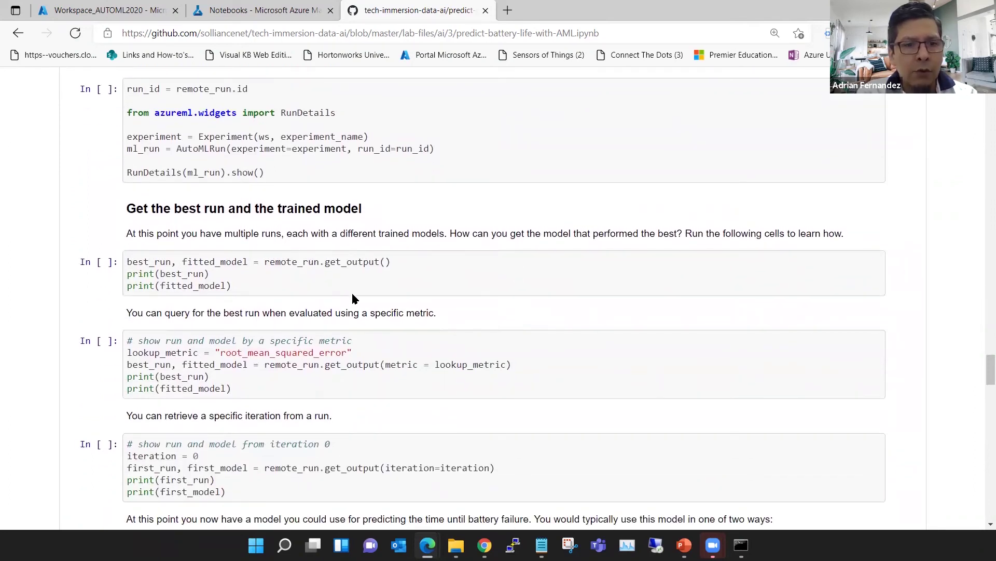
scroll(362, 300, down, 1)
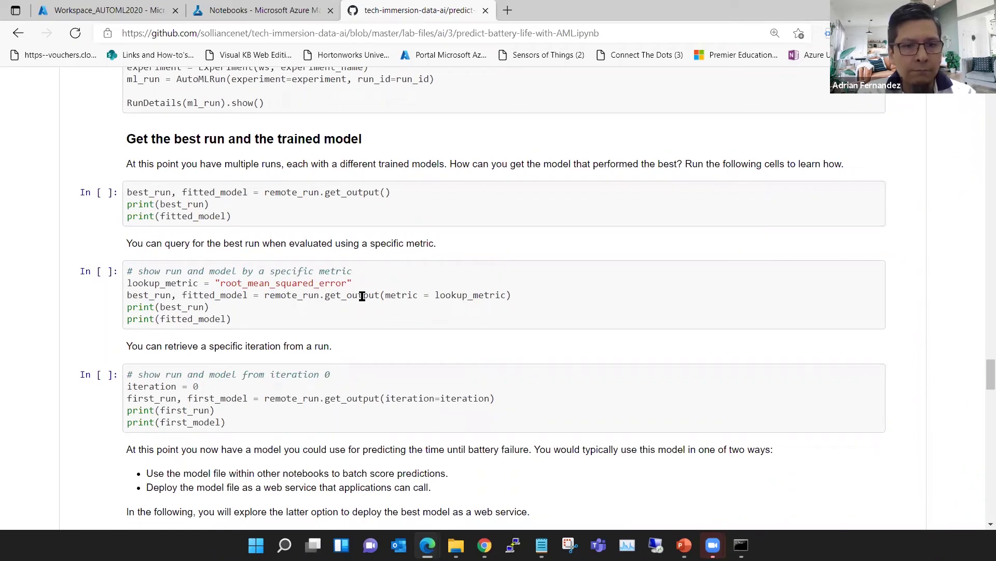
scroll(362, 296, down, 1)
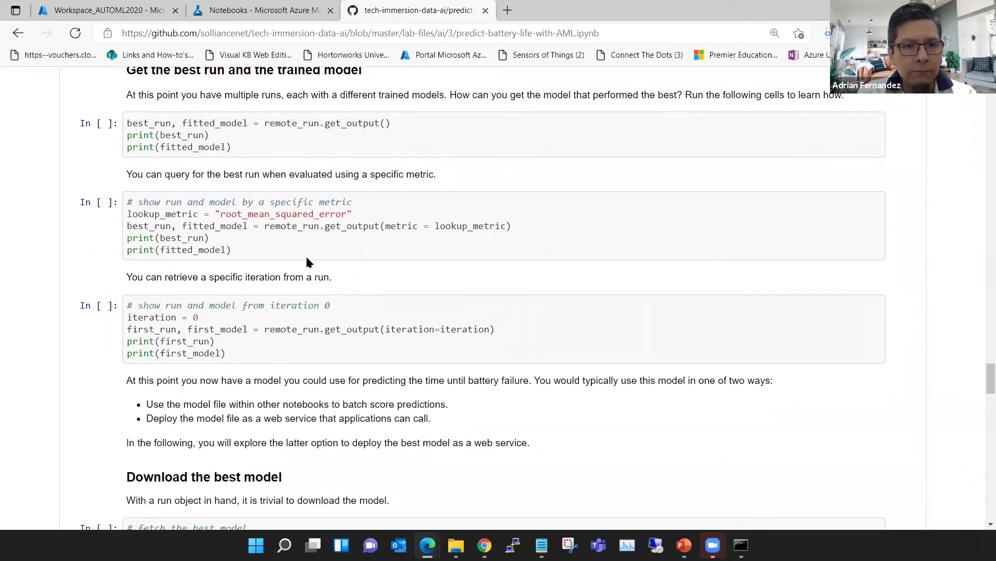
Read the two uses of the trained model and highlight the model file name in the Download the best model cell.
scroll(439, 366, down, 2)
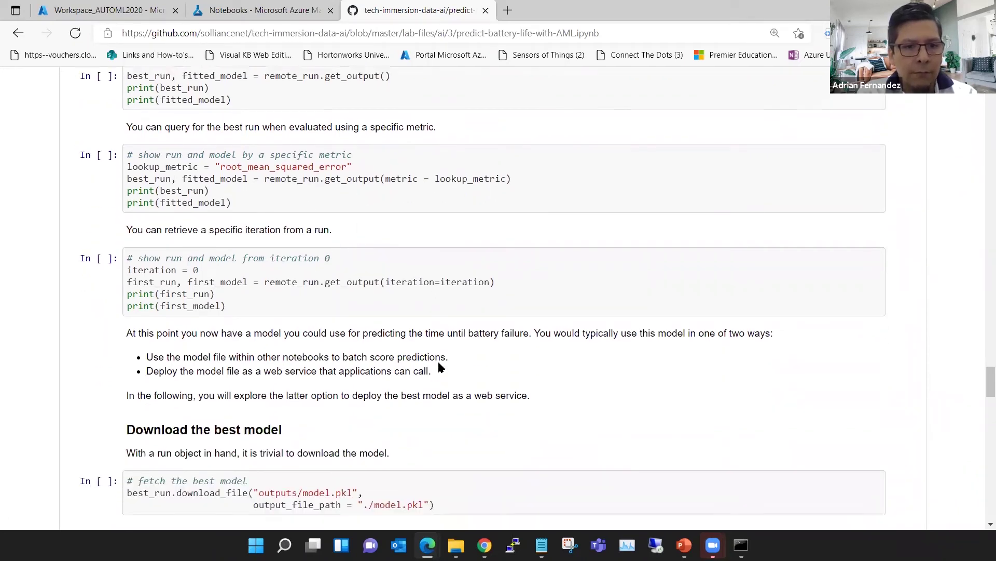
scroll(439, 366, down, 1)
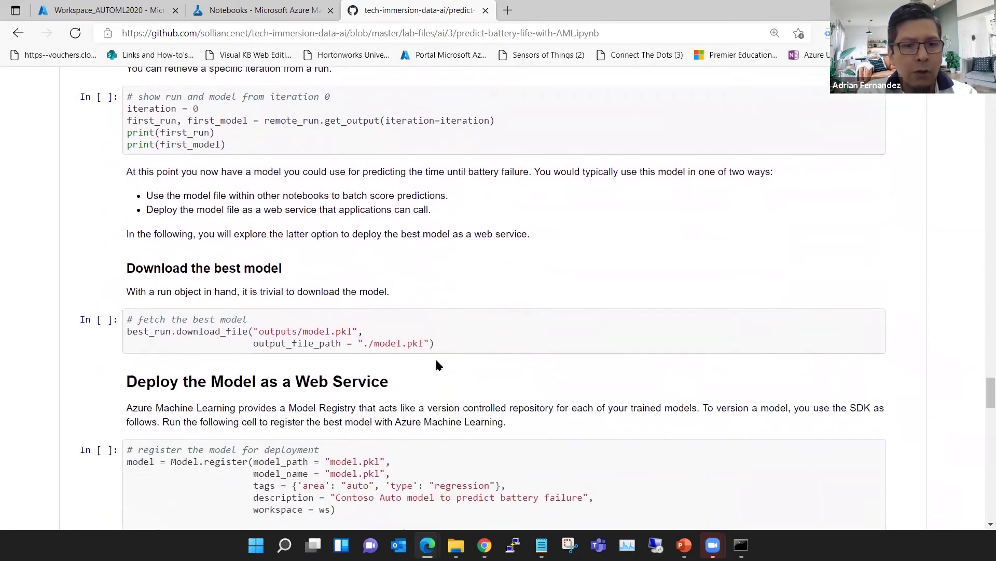
double_click(324, 332)
click(480, 343)
Examine the Deploy the Model as a Web Service cell, highlighting the register call and its model.pkl model path.
scroll(482, 344, down, 2)
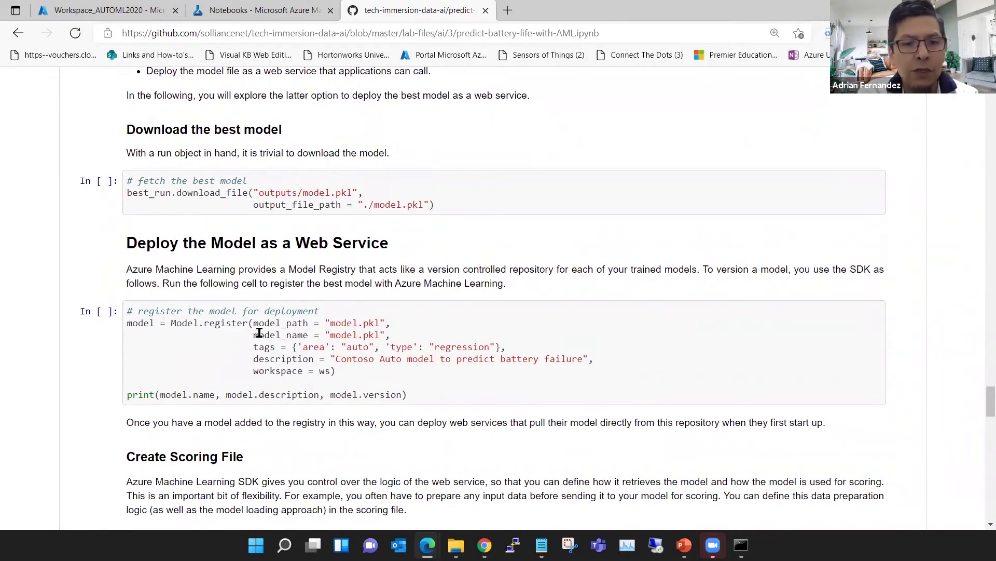
scroll(248, 335, down, 1)
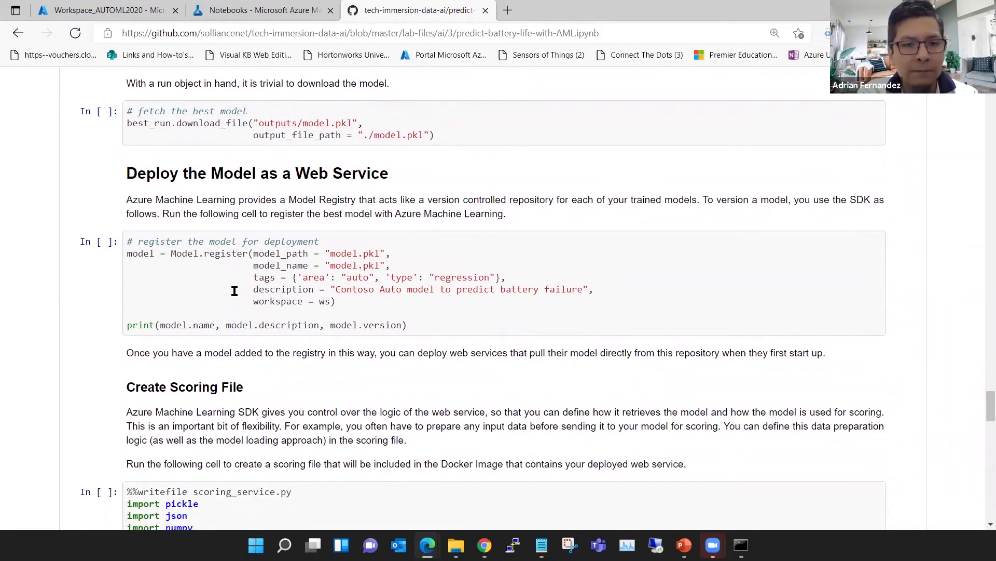
double_click(232, 253)
double_click(341, 253)
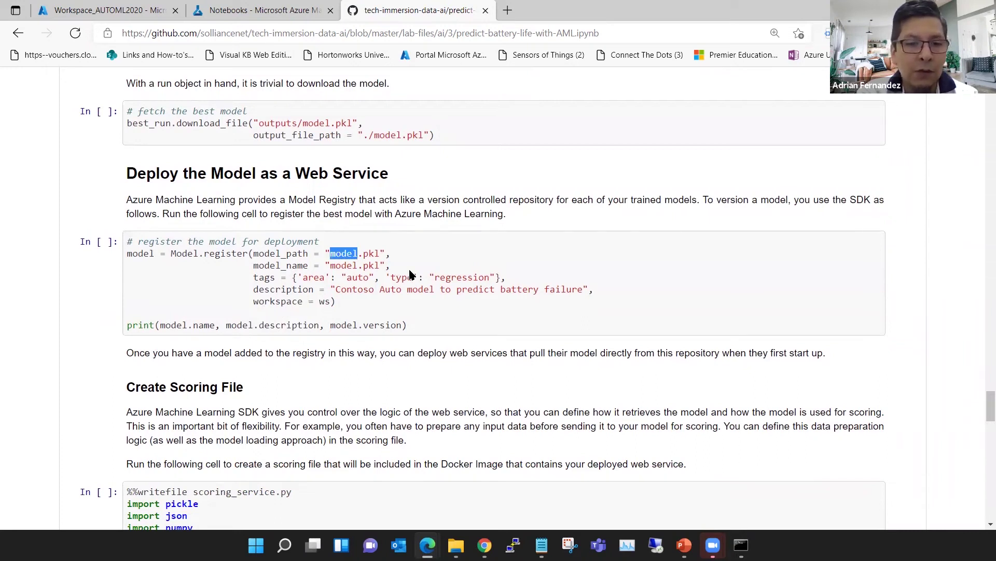
Read the Create Scoring File section and the cell that writes scoring_service.py.
scroll(464, 330, down, 4)
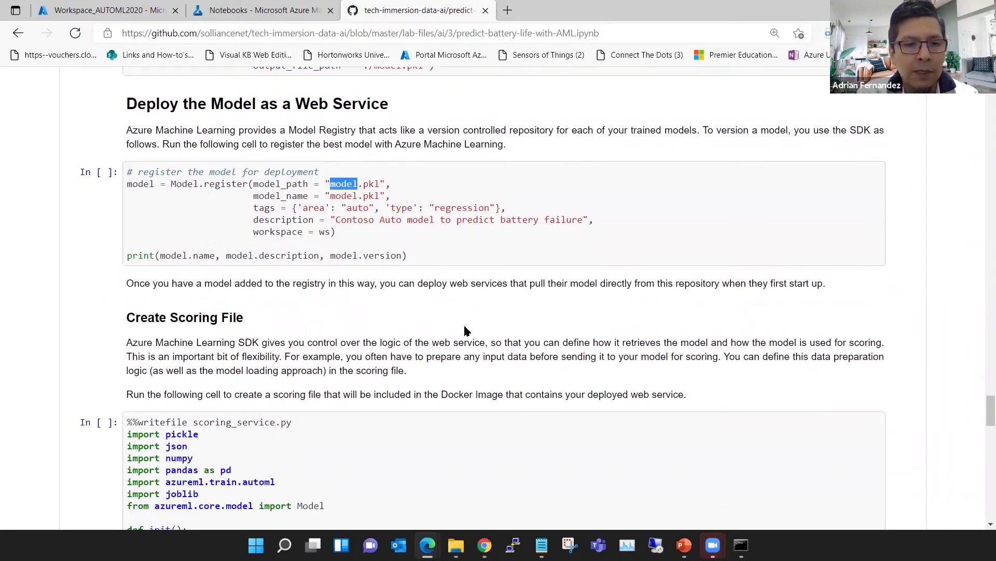
scroll(464, 330, down, 1)
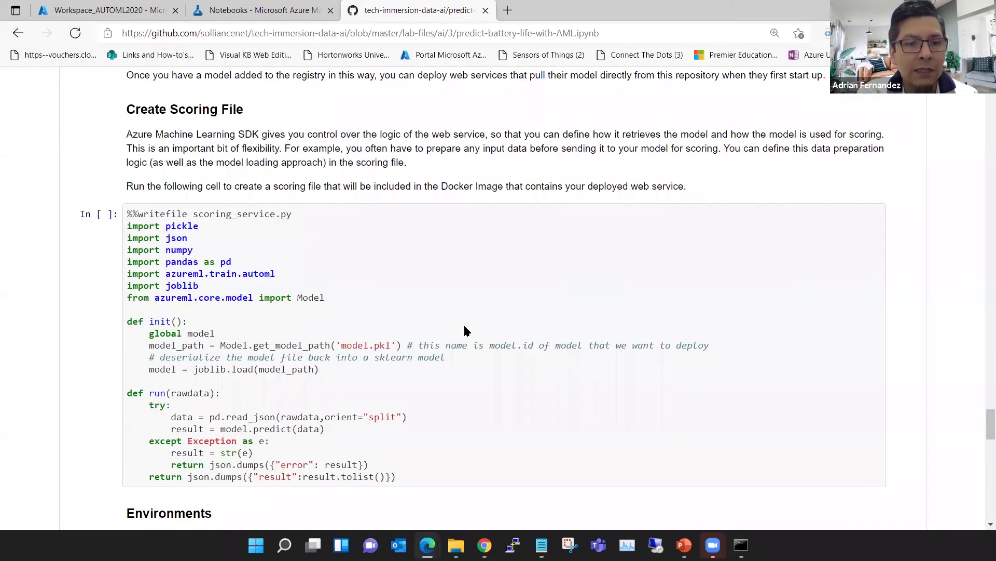
scroll(465, 331, down, 1)
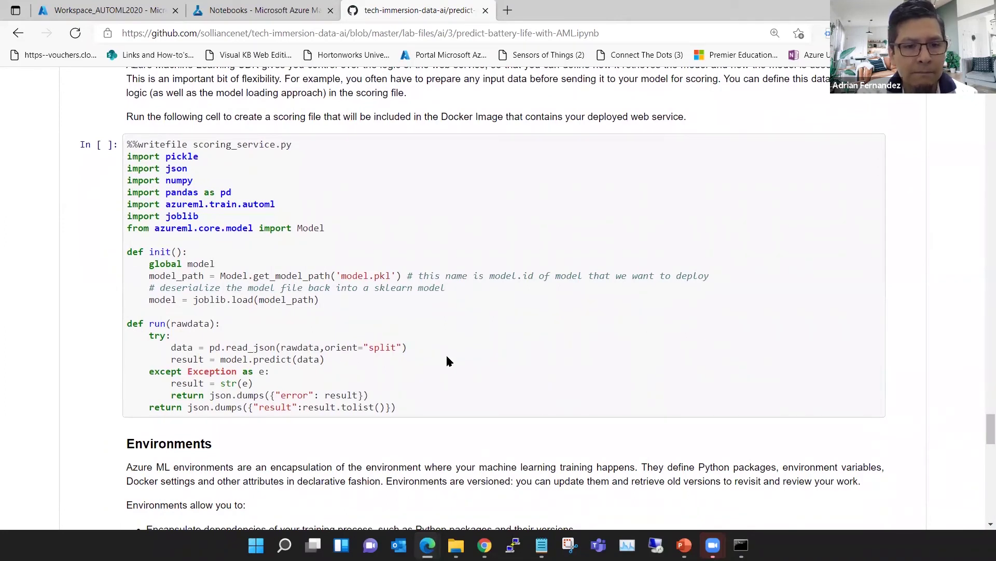
Read the Environments section and the cell that registers myenv from automl_dependencies.yml.
scroll(447, 356, down, 7)
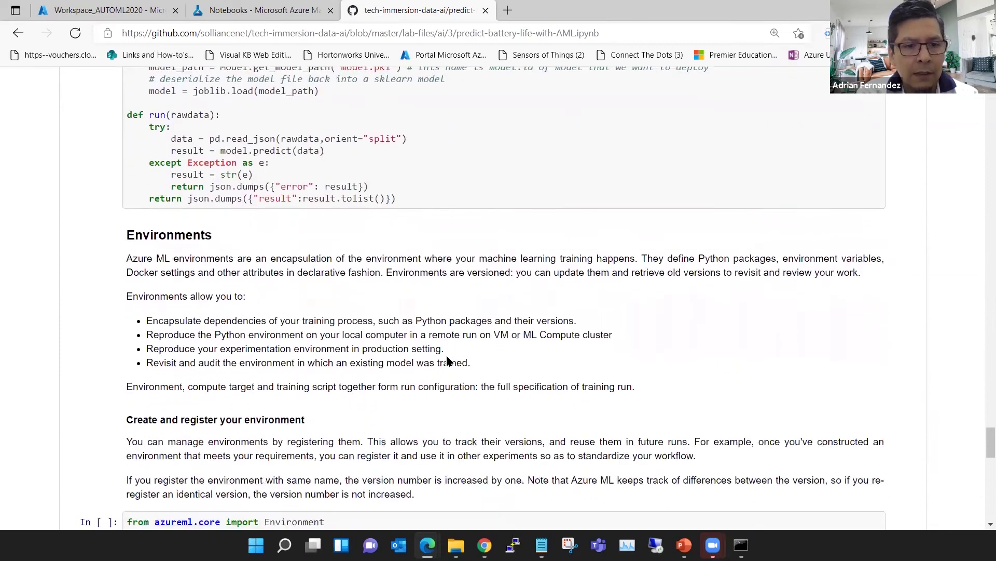
scroll(449, 360, down, 2)
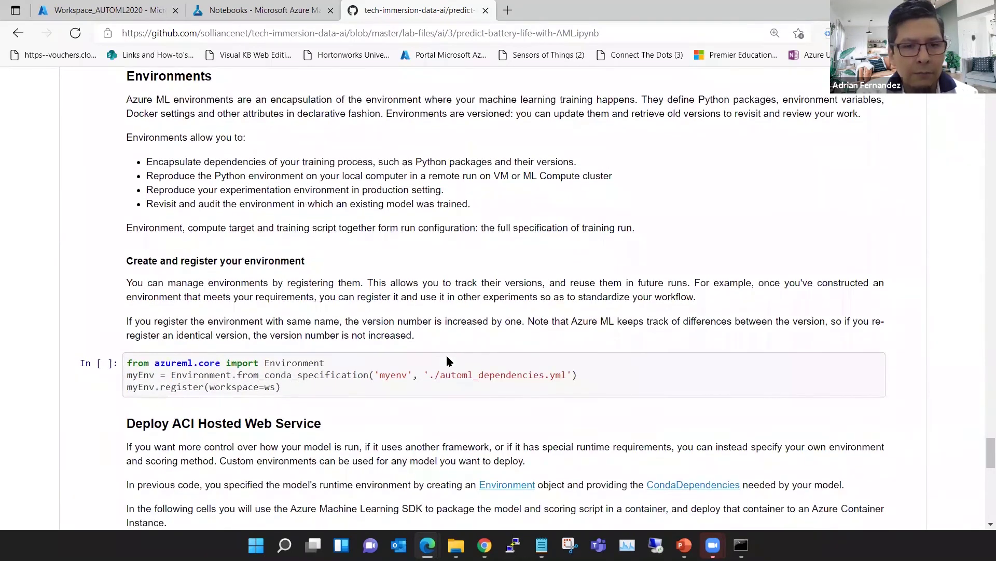
scroll(449, 361, down, 2)
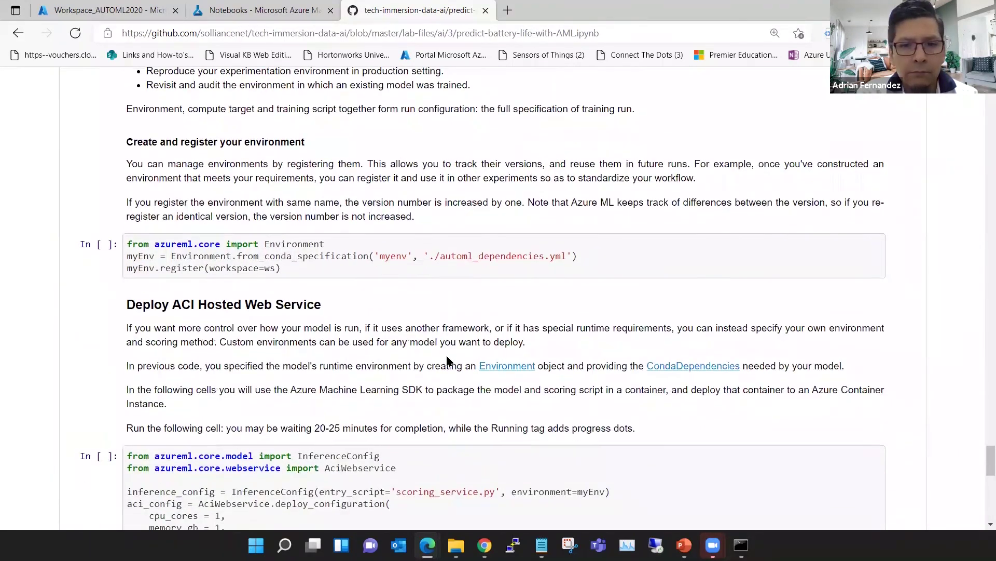
Read the introduction of the Deploy ACI Hosted Web Service section and highlight ACI in its heading.
scroll(447, 358, down, 4)
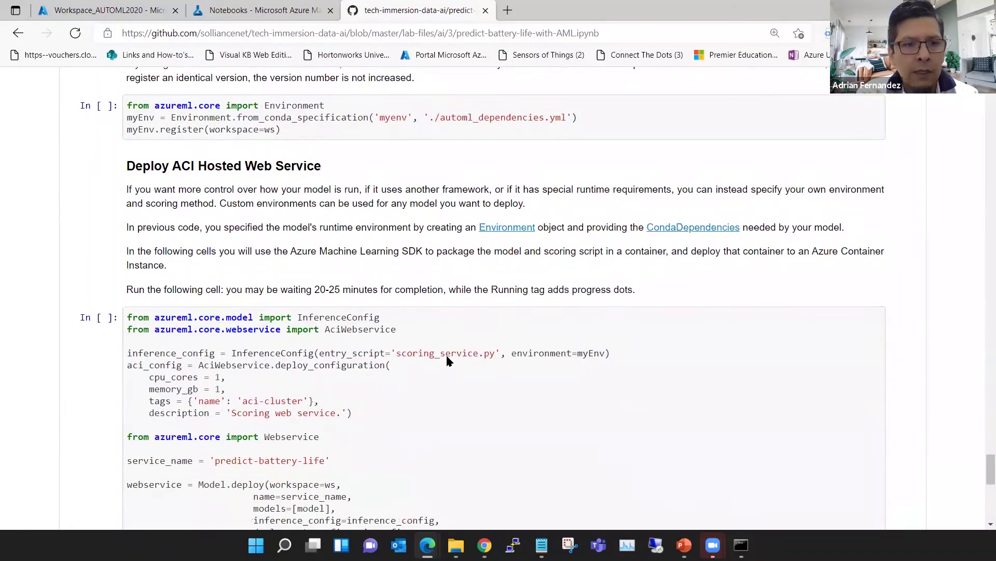
scroll(448, 358, down, 2)
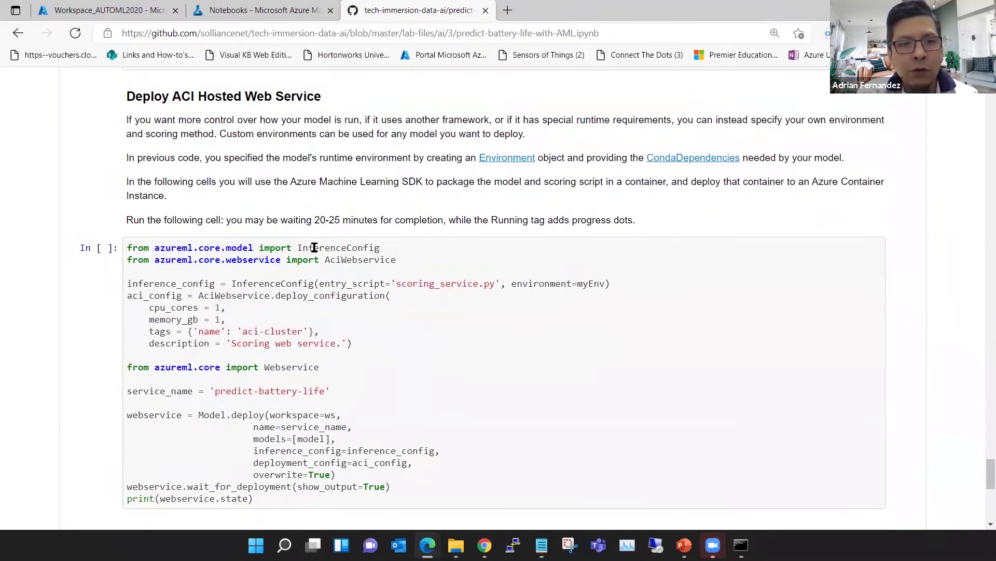
double_click(186, 99)
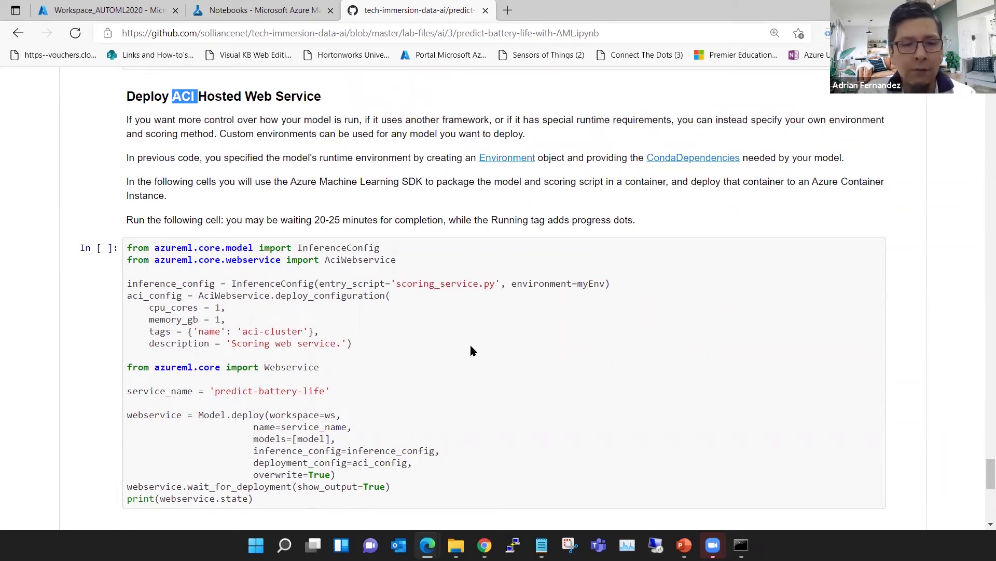
scroll(471, 351, down, 1)
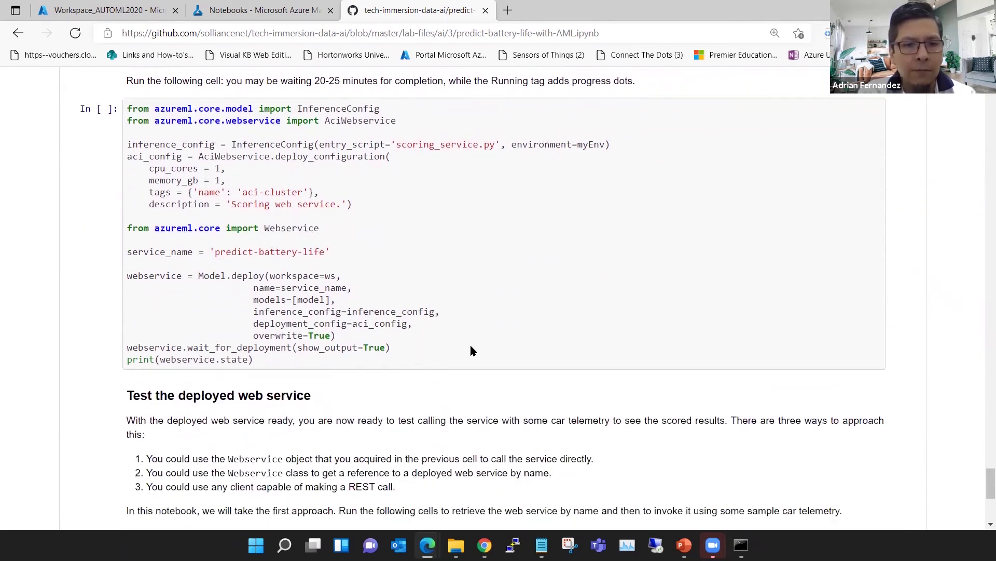
scroll(471, 351, up, 3)
scroll(471, 350, up, 10)
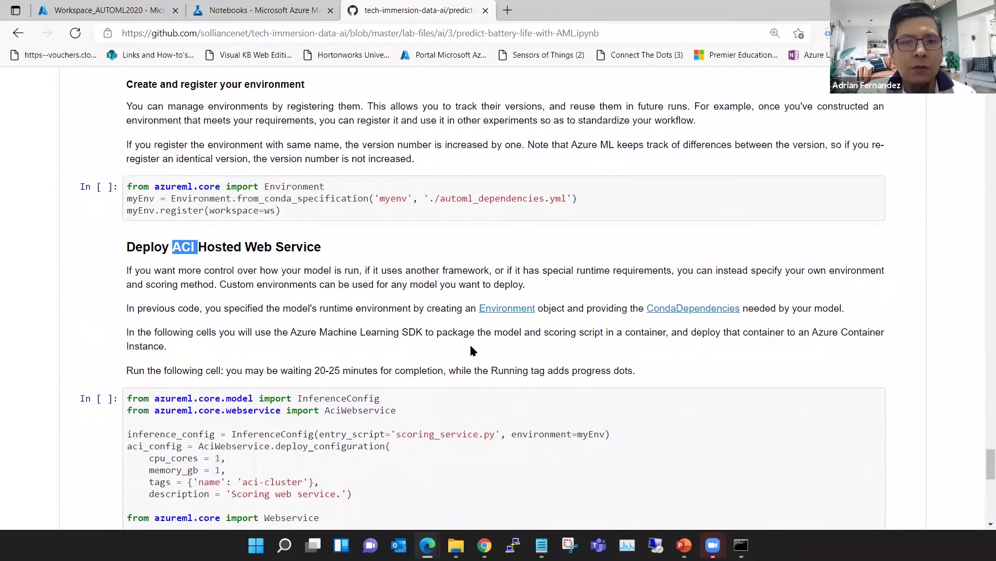
Examine the ACI deployment cell and highlight the scoring_service entry script name in its inference configuration.
scroll(471, 351, down, 7)
scroll(471, 350, down, 7)
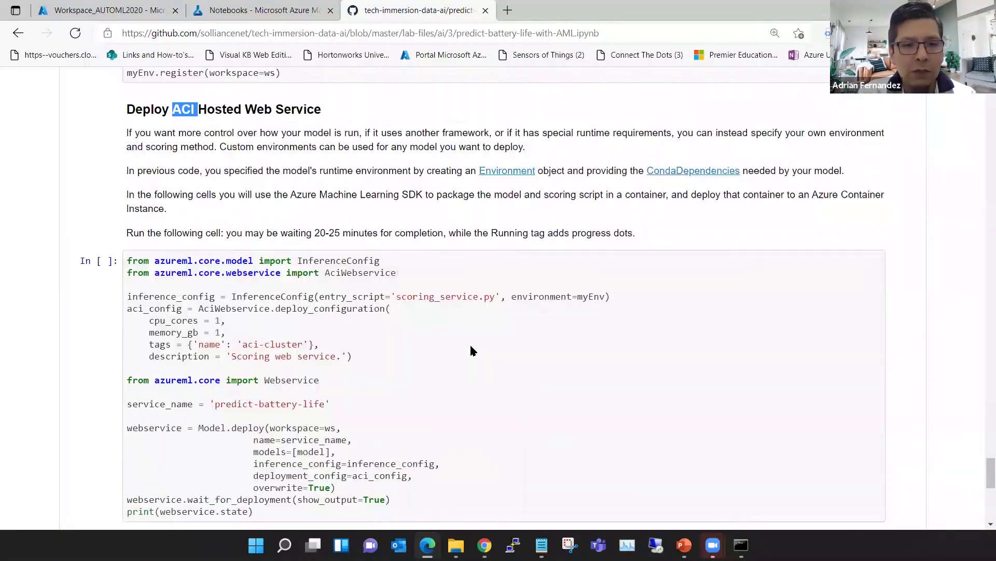
scroll(471, 350, up, 3)
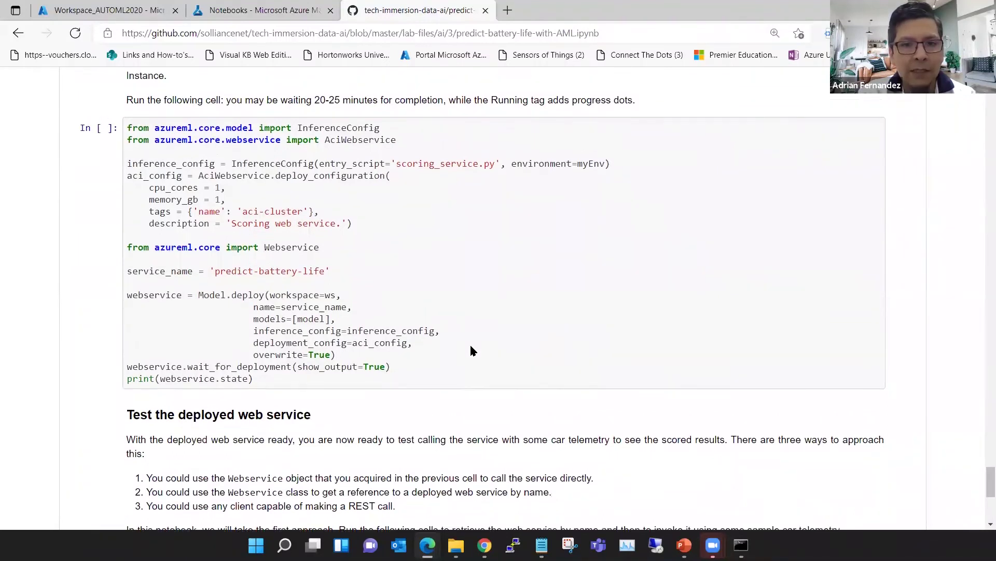
scroll(471, 351, down, 1)
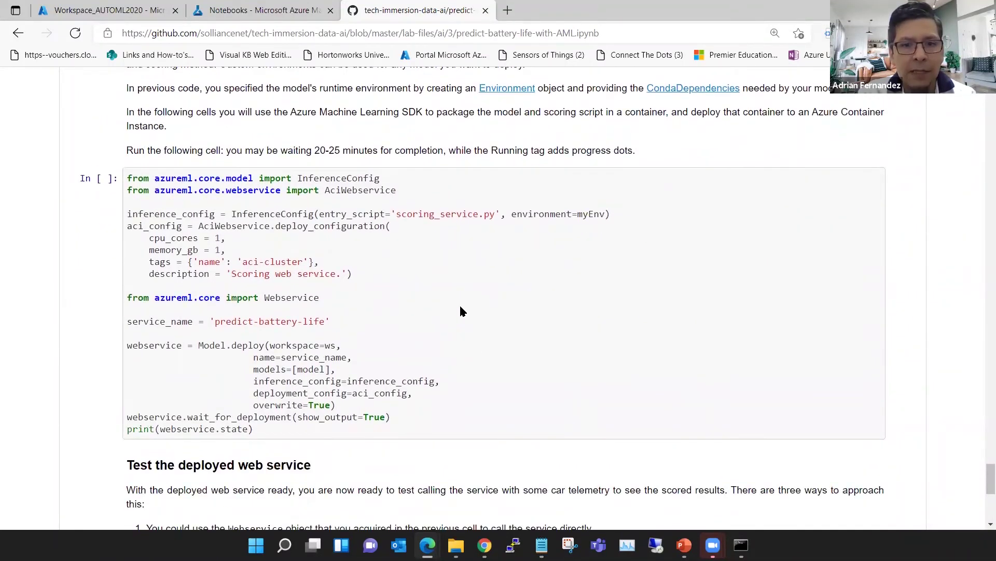
double_click(452, 216)
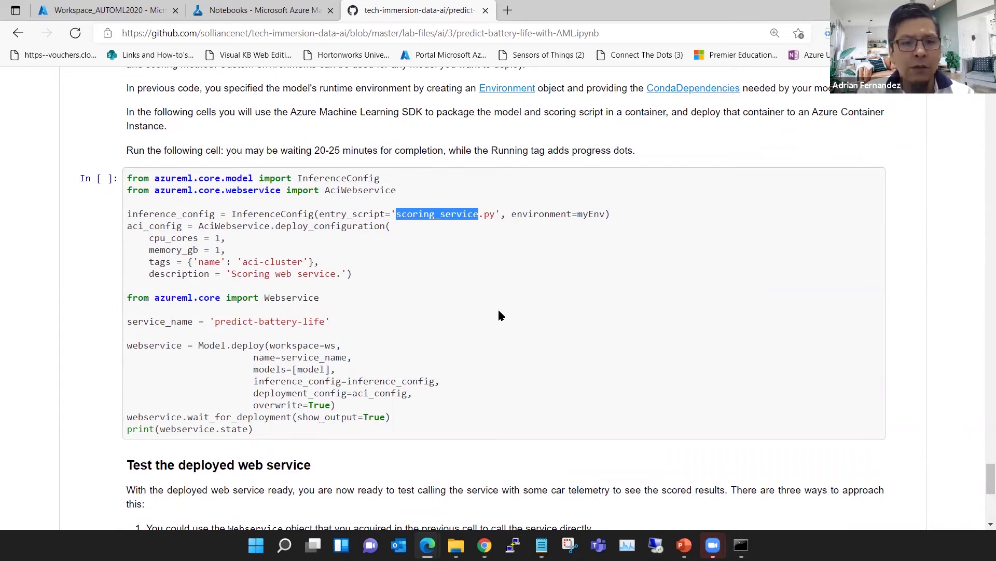
scroll(498, 315, down, 1)
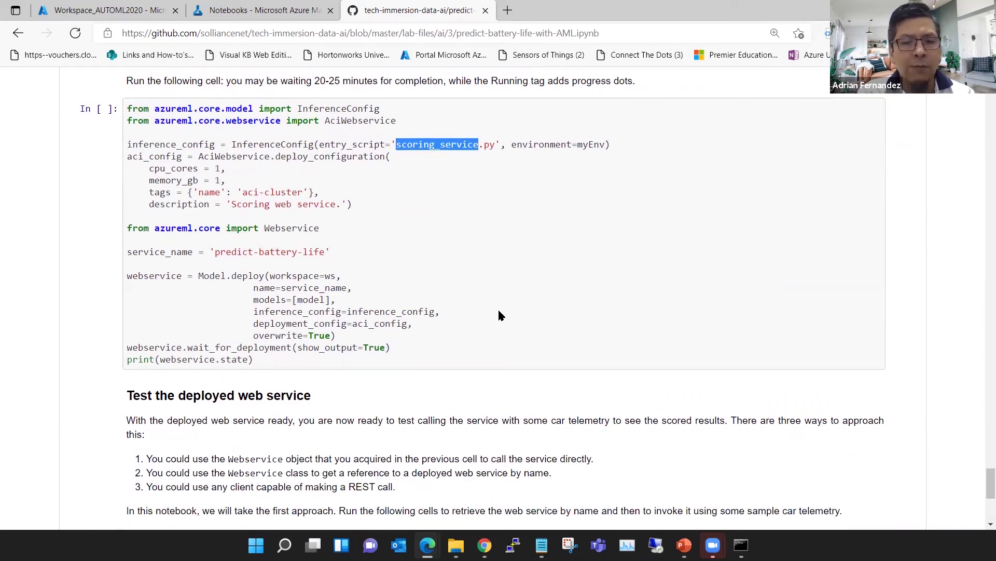
Examine the Test the deployed web service cell, marking the Car_ID column it drops from the test data.
scroll(498, 315, down, 4)
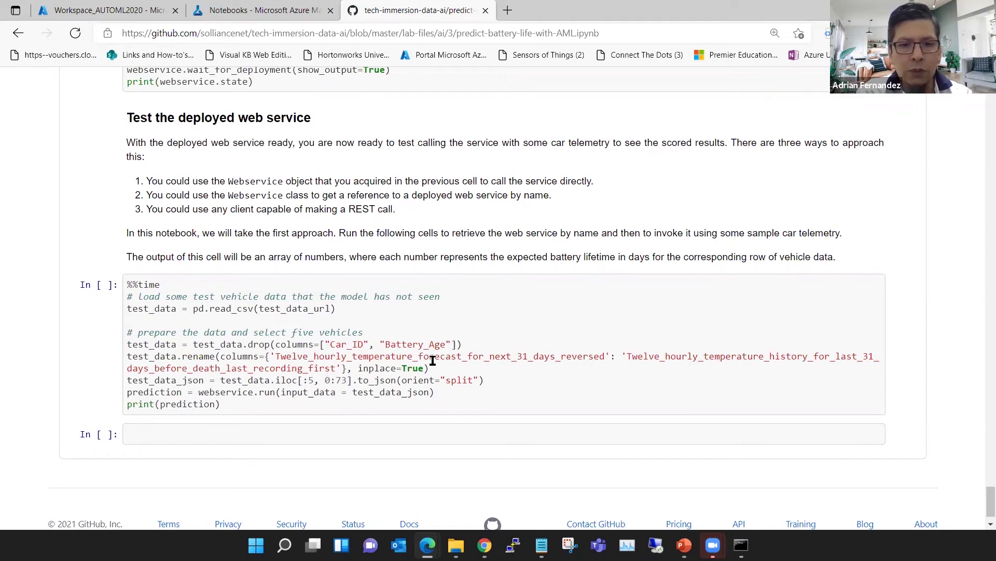
drag(446, 345, 342, 345)
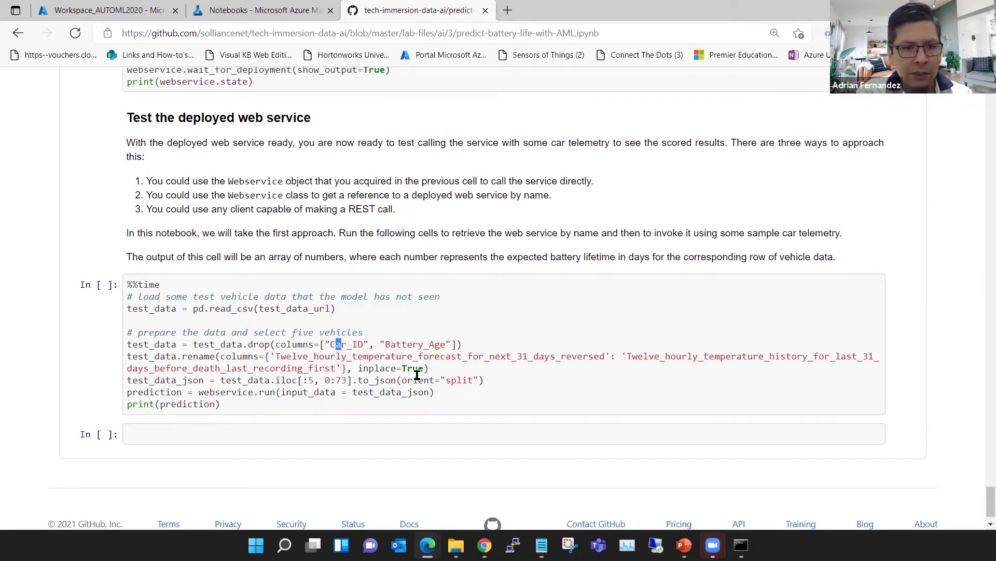
scroll(417, 375, down, 1)
click(330, 366)
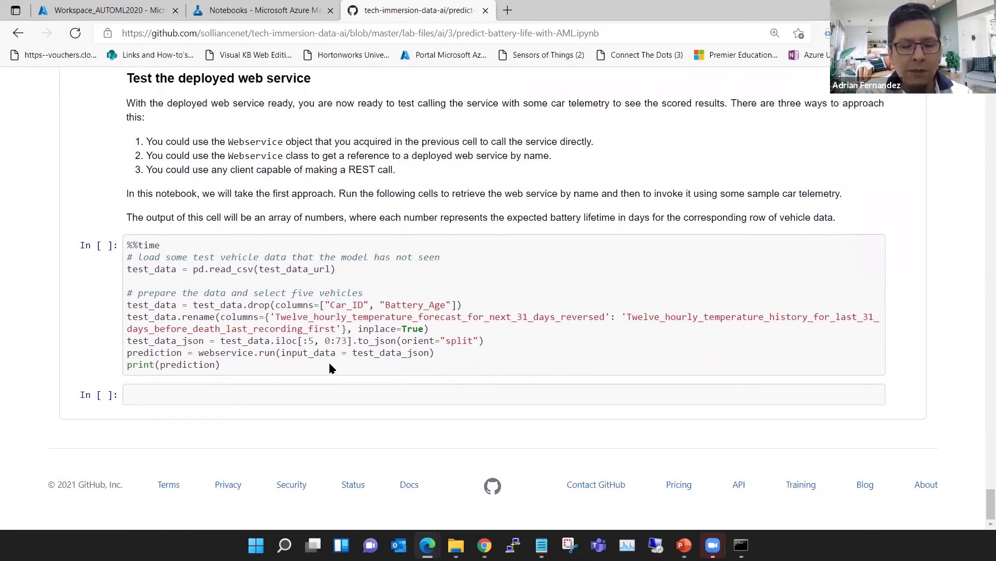
Return to the beginning of the notebook at the Install required libraries section.
scroll(327, 370, up, 5)
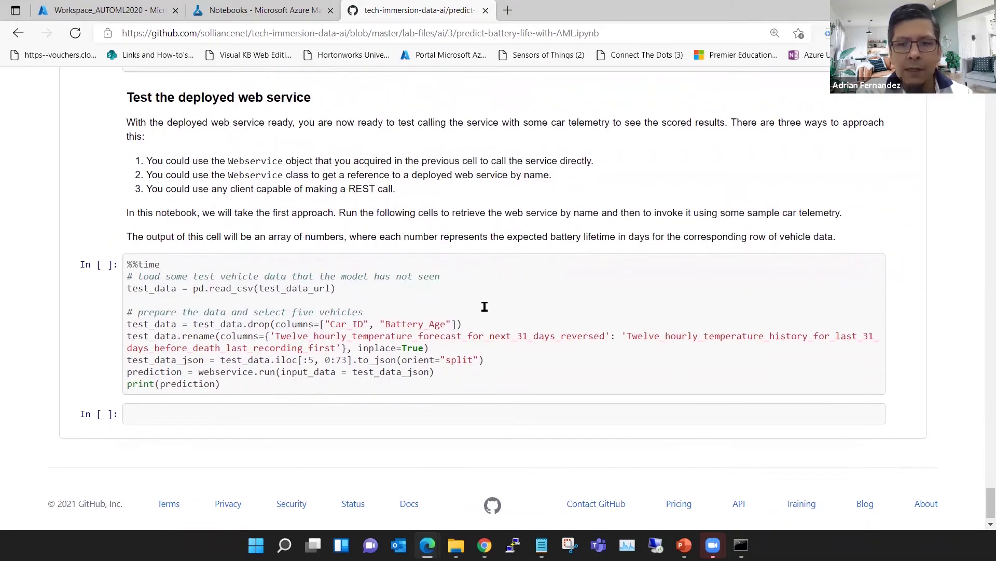
scroll(981, 369, up, 20)
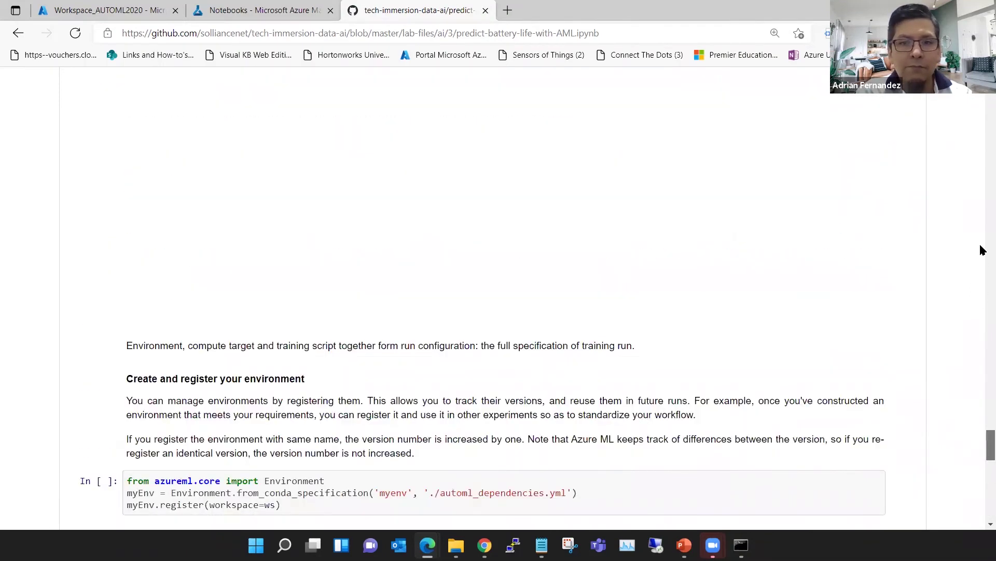
scroll(980, 103, up, 15)
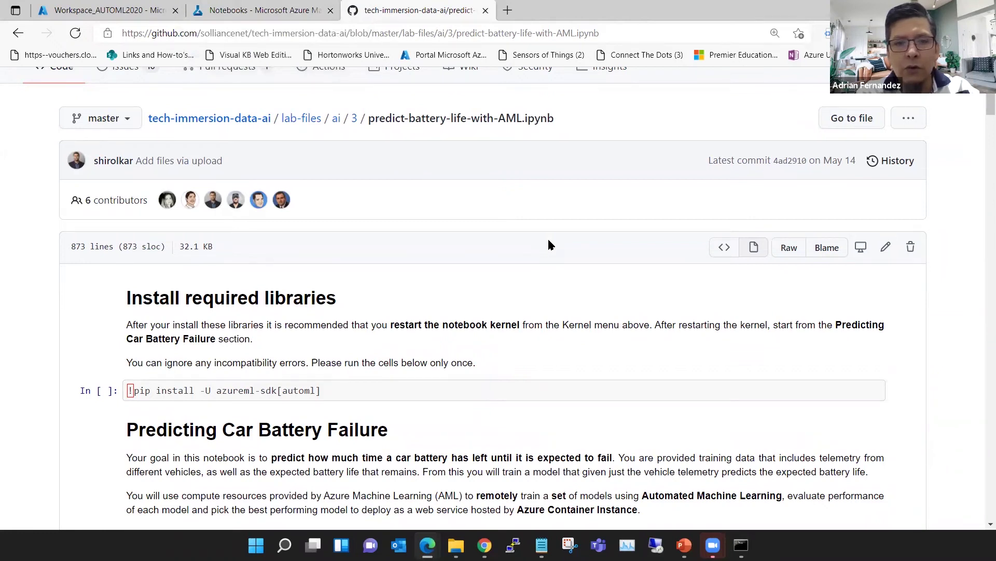
scroll(550, 244, up, 1)
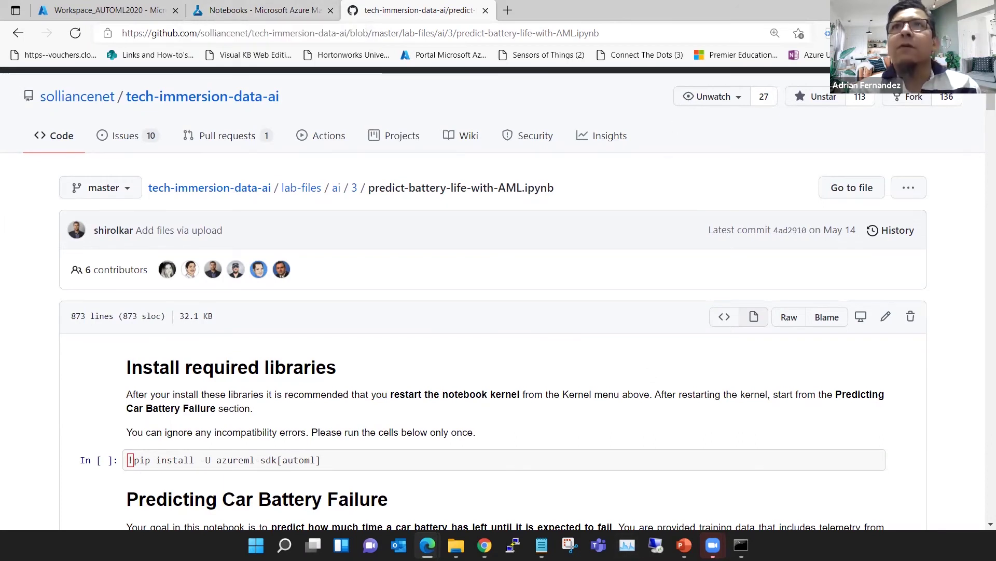
Switch to the Chrome window with the Azure portal home page and maximize it.
key(super+e)
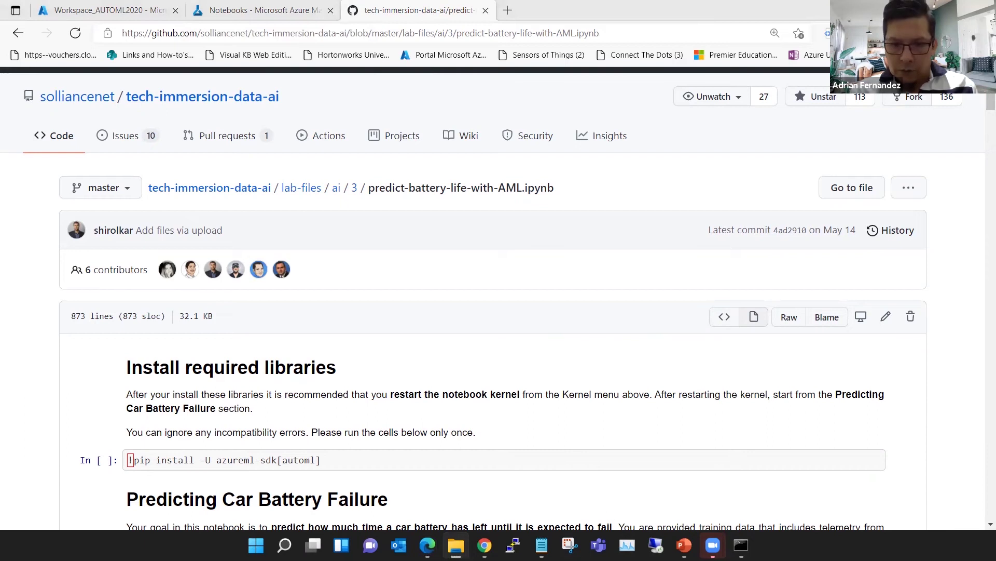
click(485, 545)
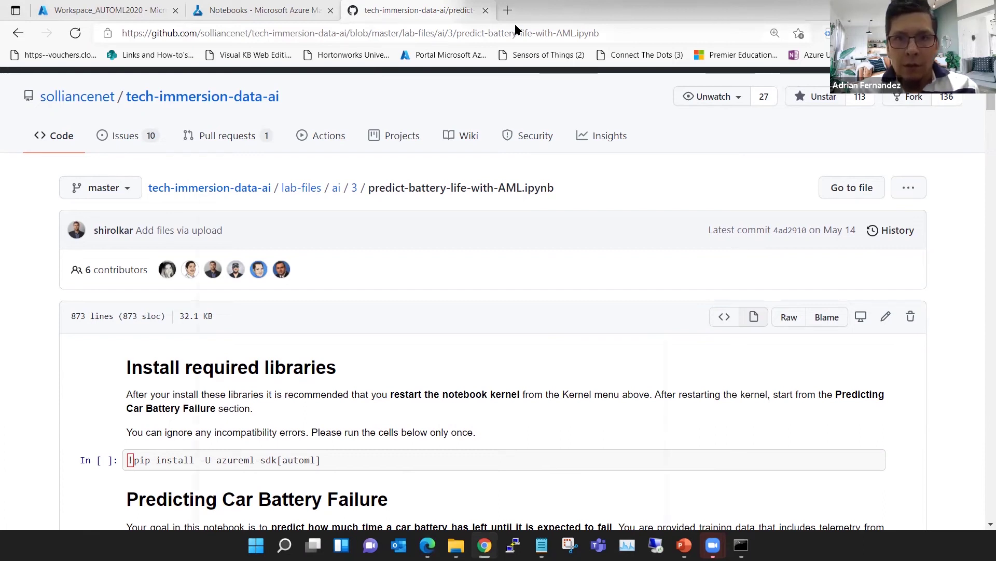
click(607, 11)
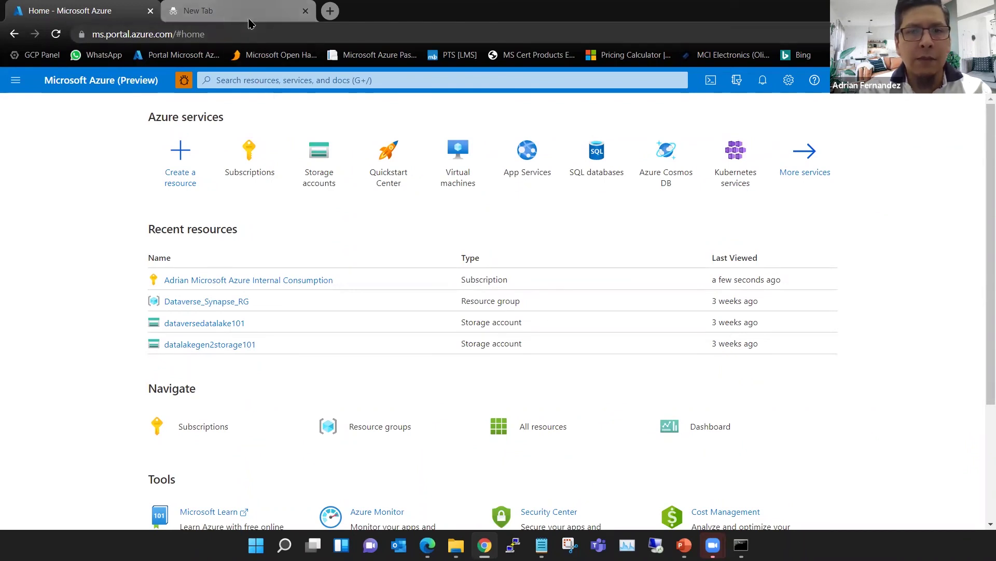
double_click(605, 21)
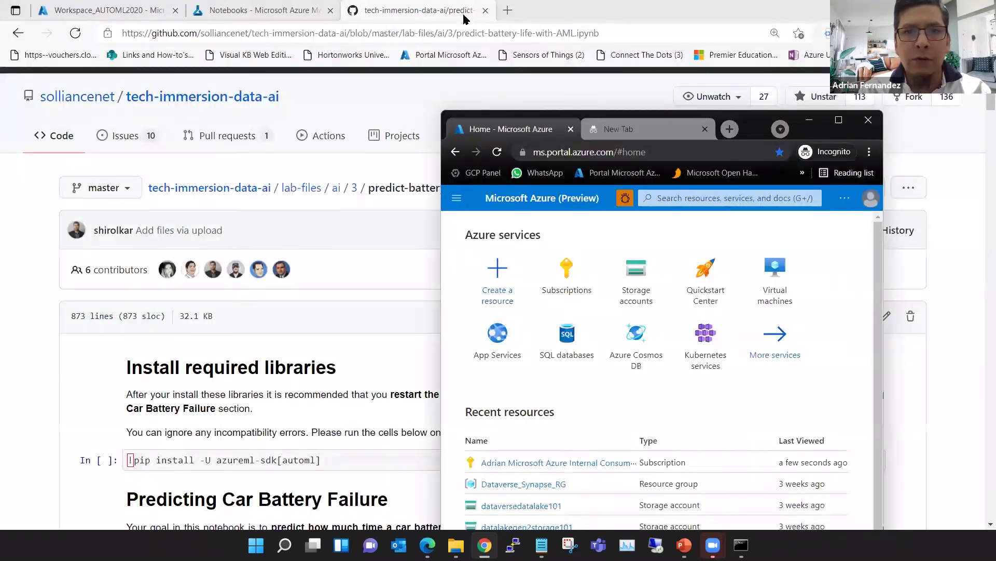
click(604, 19)
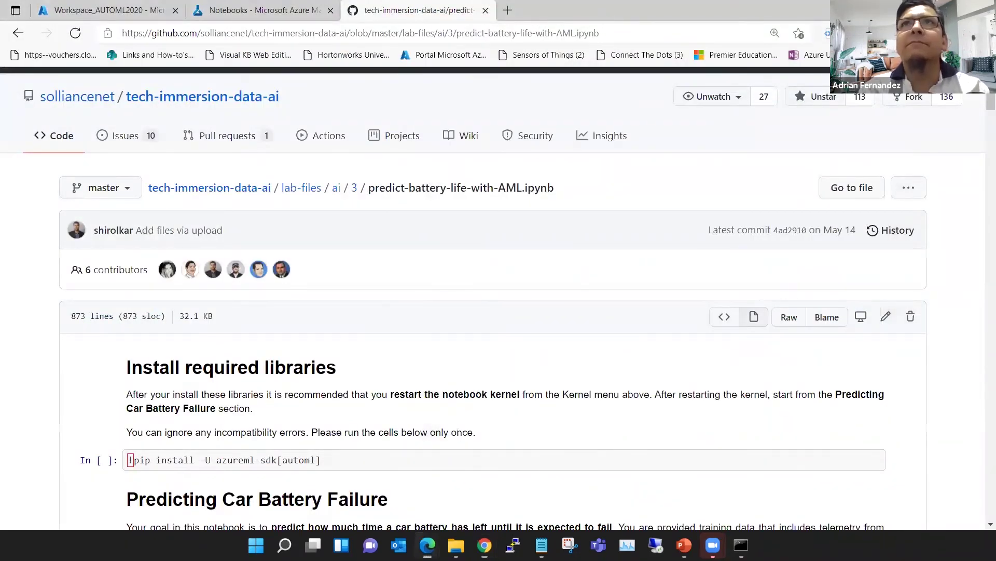
click(925, 10)
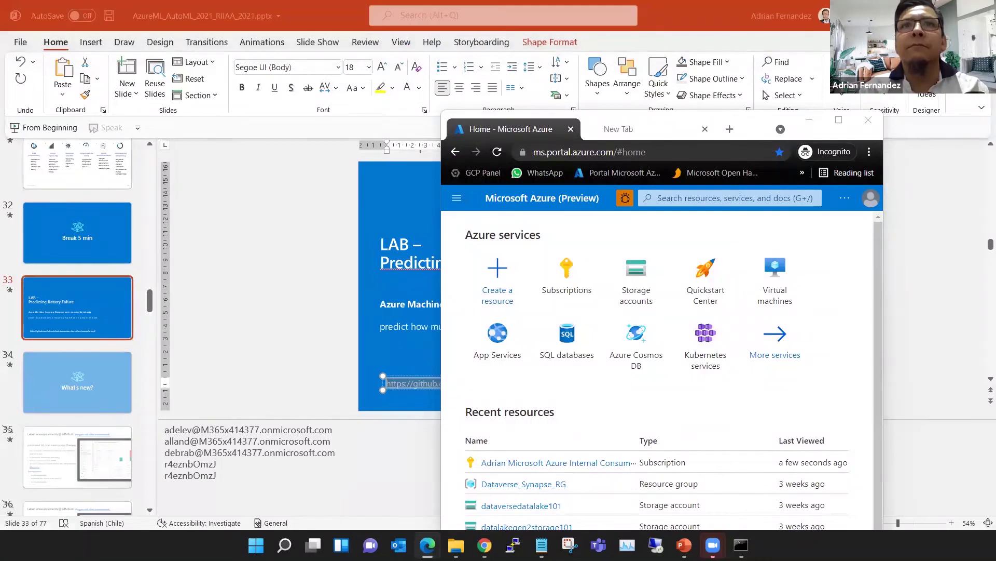
click(838, 120)
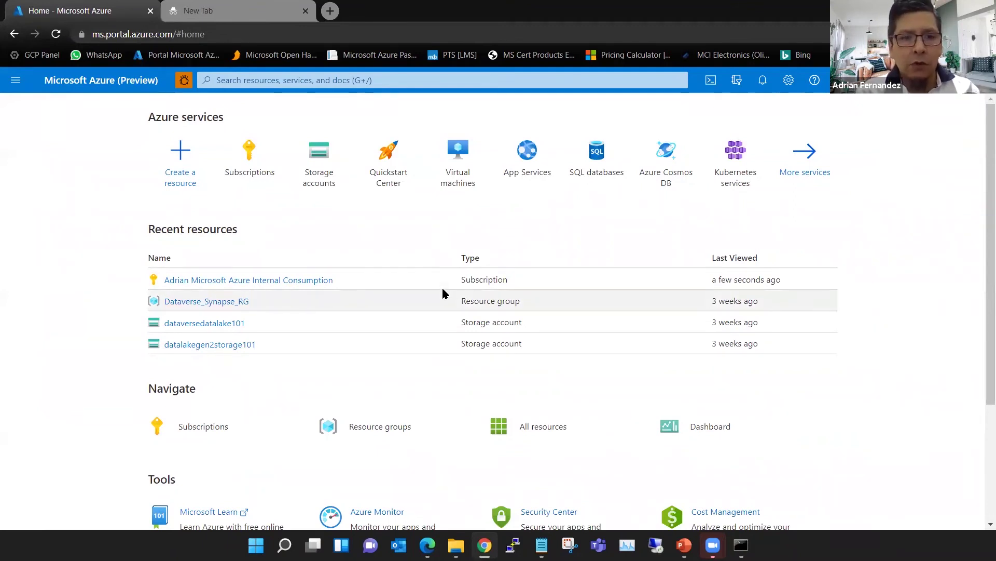
Start creating a Machine Learning workspace from the AI + Machine Learning resource category.
click(182, 158)
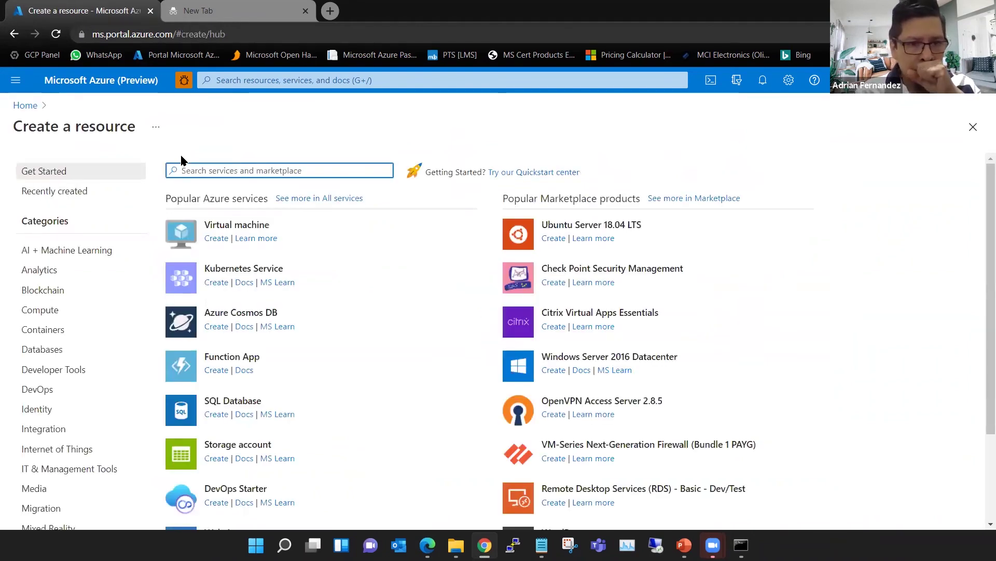
click(97, 251)
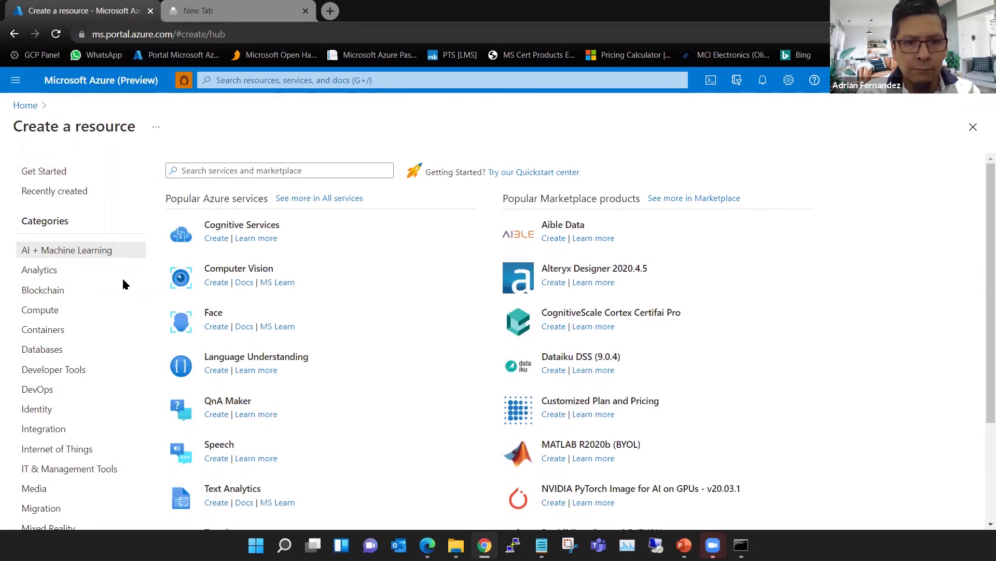
scroll(394, 362, down, 3)
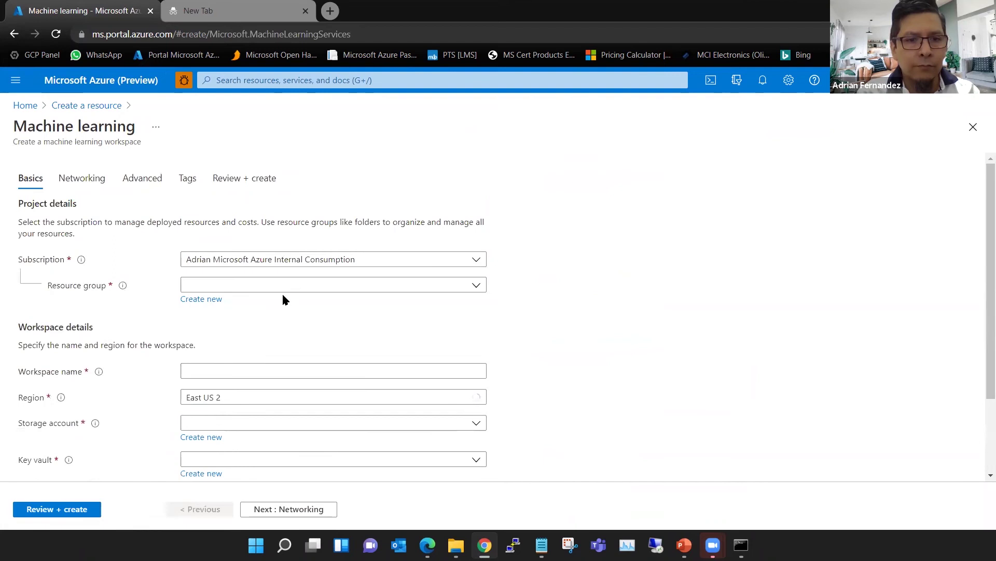
click(384, 262)
click(351, 303)
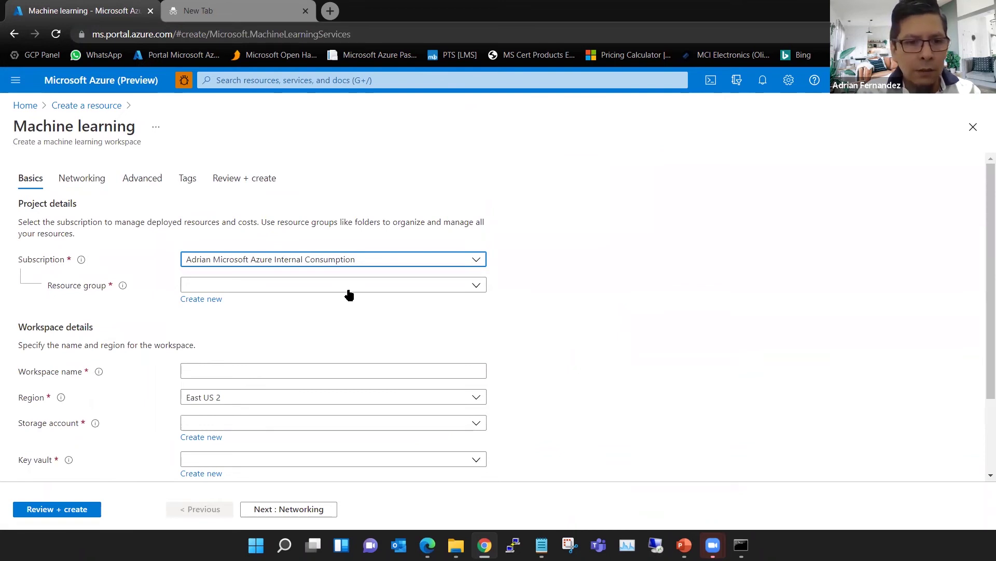
click(348, 287)
click(191, 289)
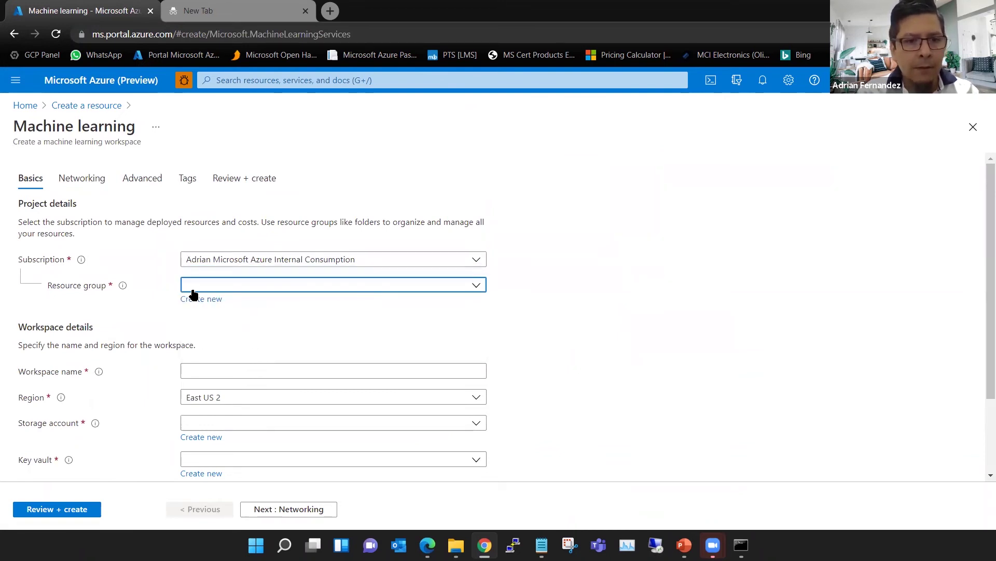
click(204, 300)
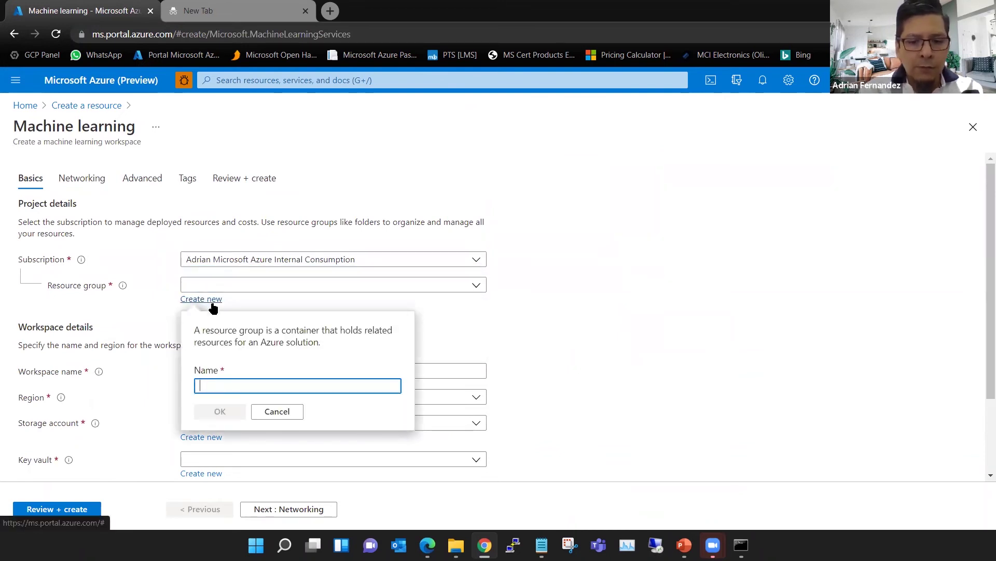
text(r)
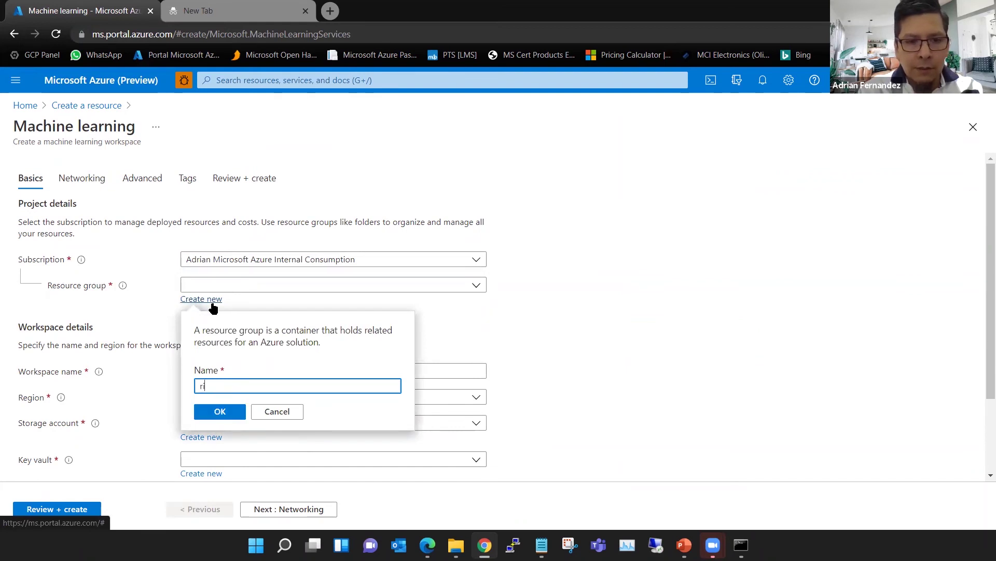
text(iiaa_)
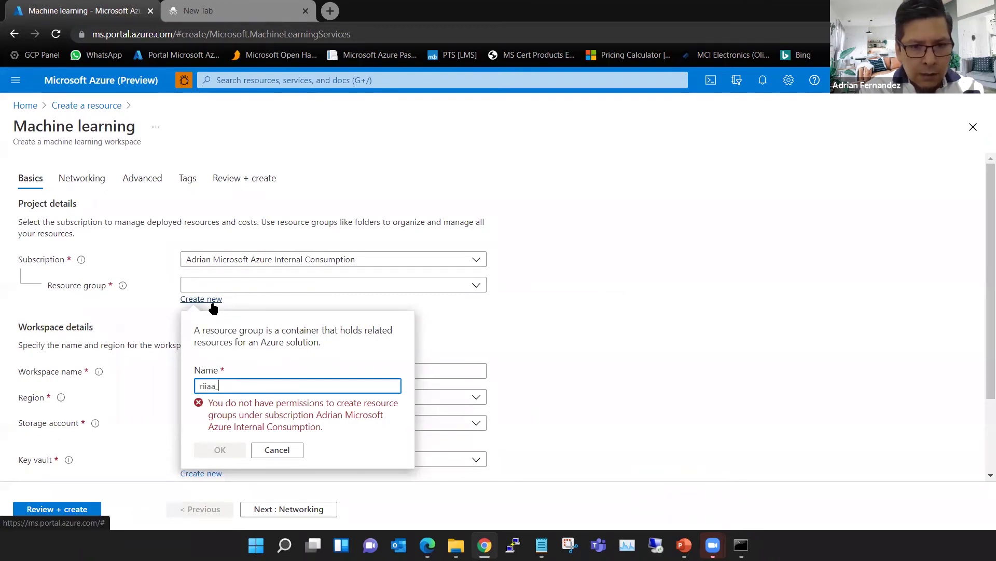
key(Escape)
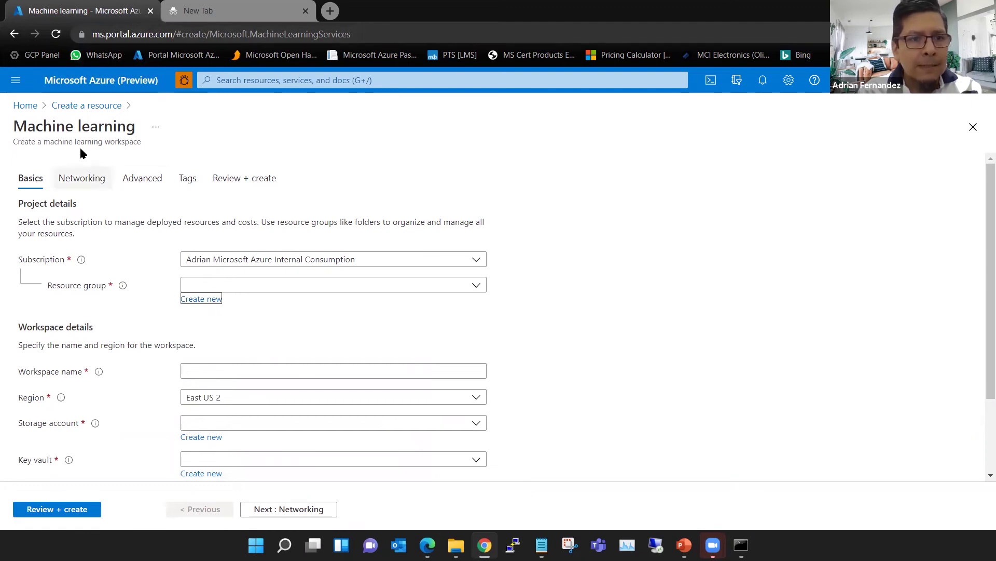
Switch the portal from the Microsoft directory to the Contoso directory and open its list of subscriptions.
click(26, 107)
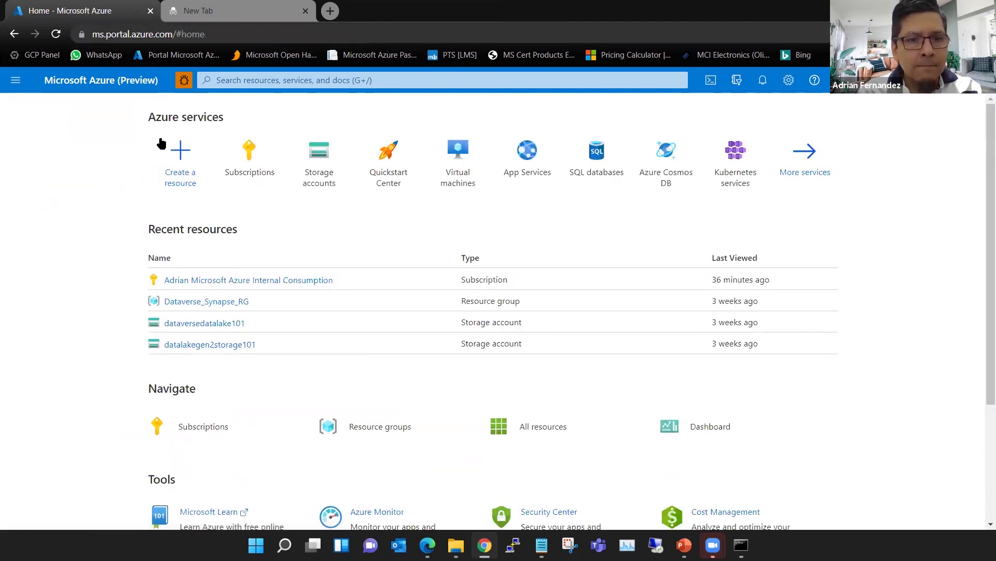
click(258, 164)
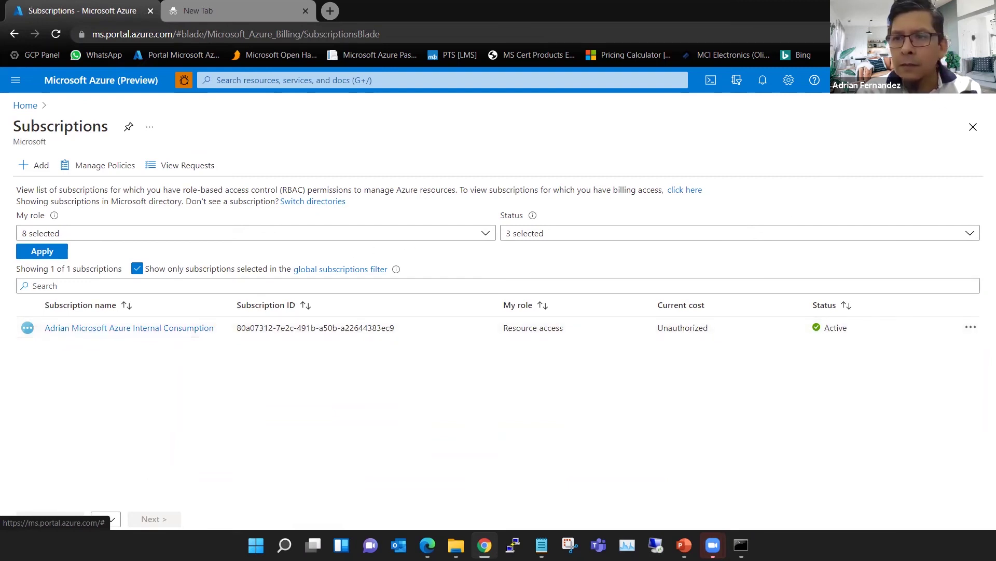
click(924, 80)
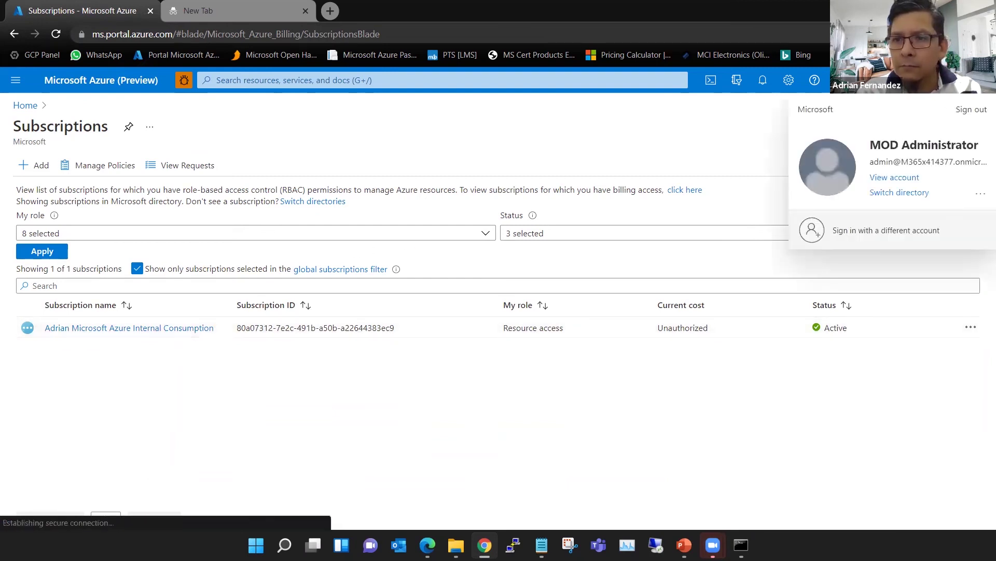
click(912, 193)
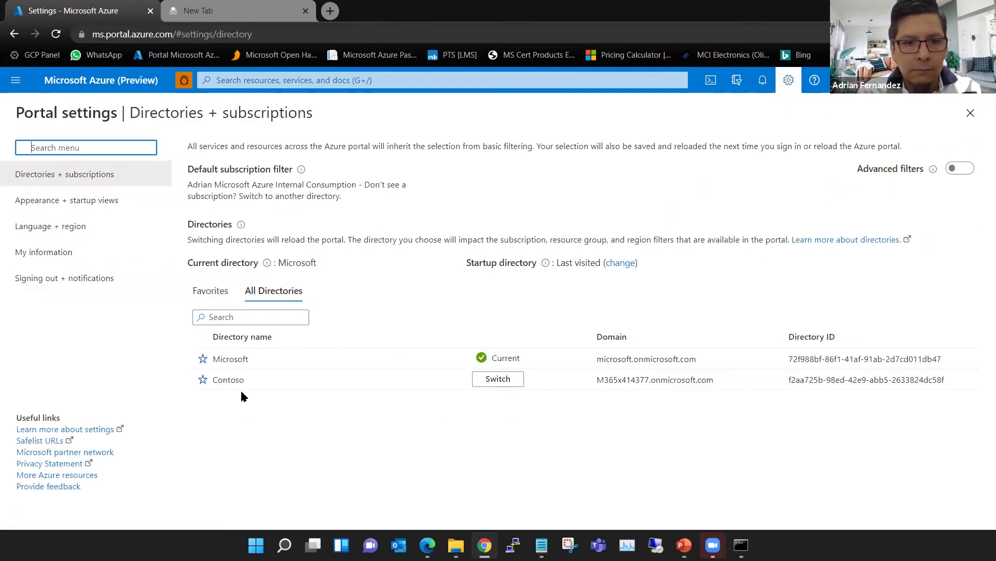
click(495, 383)
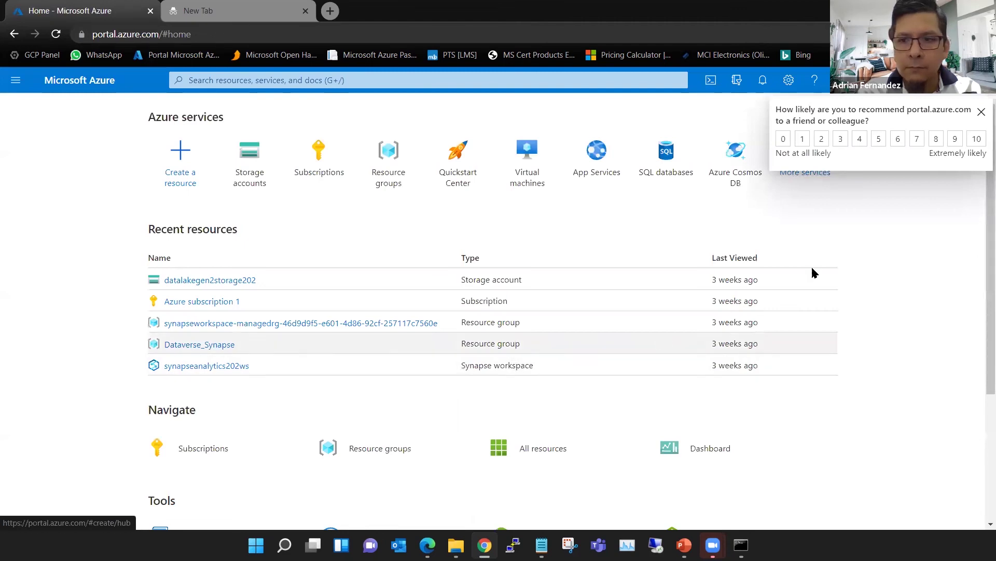
click(981, 112)
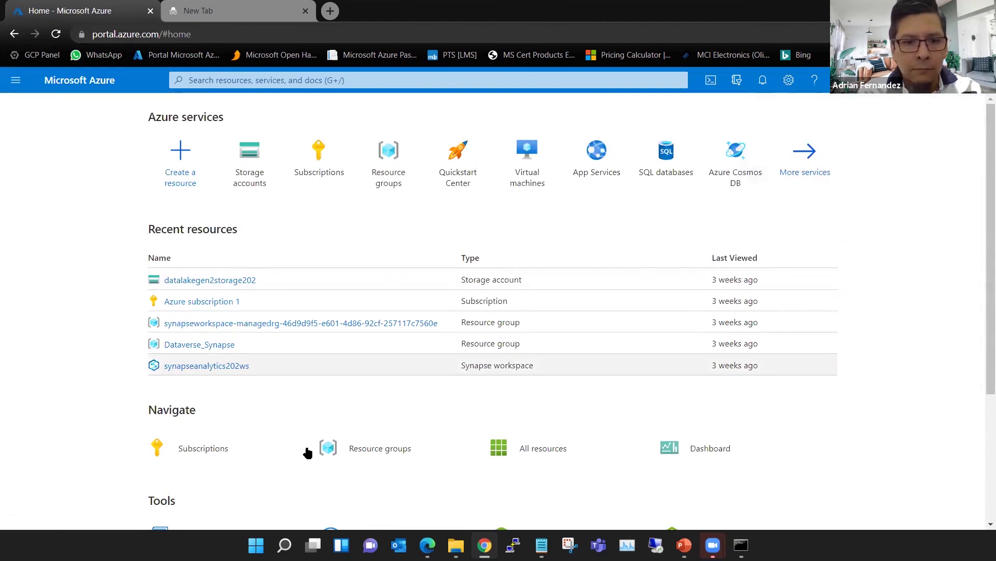
click(203, 449)
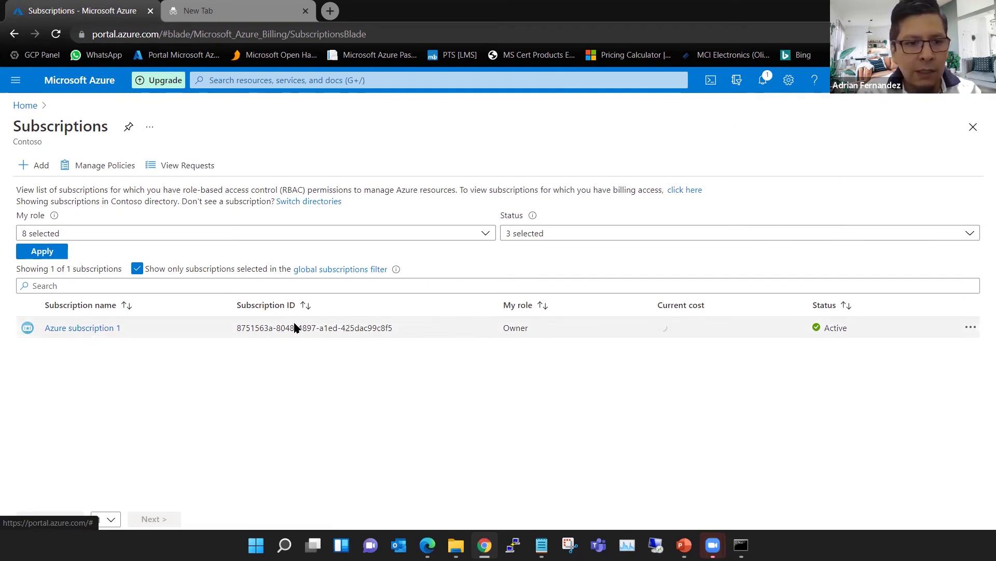
Start creating a Machine Learning workspace in the Contoso directory from the AI + Machine Learning resource category.
click(26, 105)
click(187, 190)
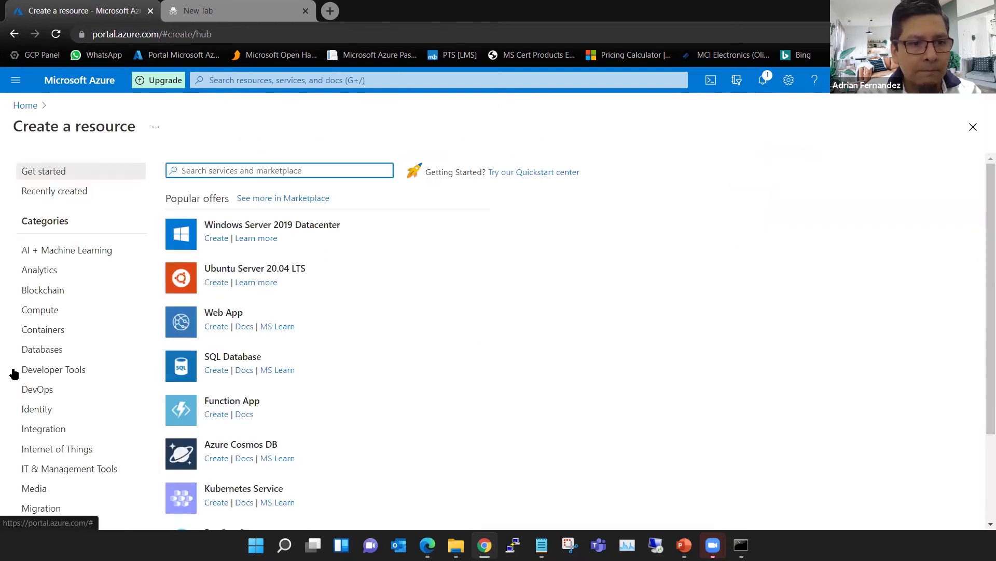
scroll(58, 353, down, 1)
scroll(102, 192, up, 1)
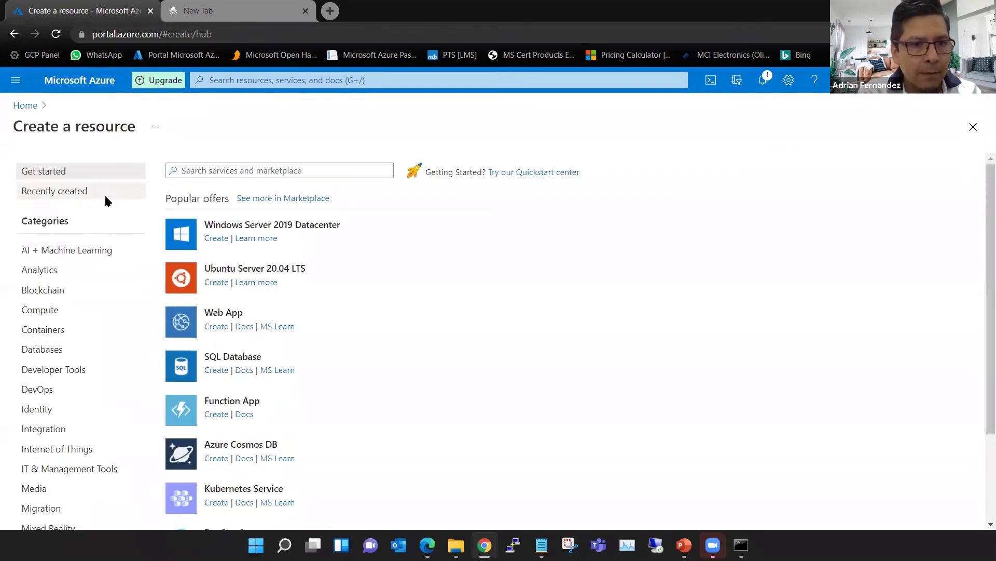
click(67, 249)
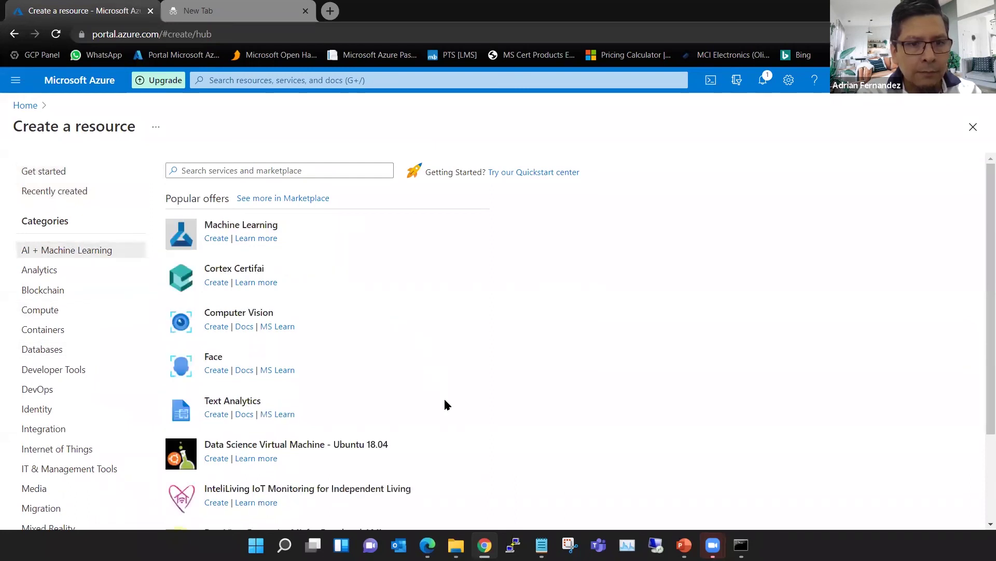
scroll(268, 228, down, 1)
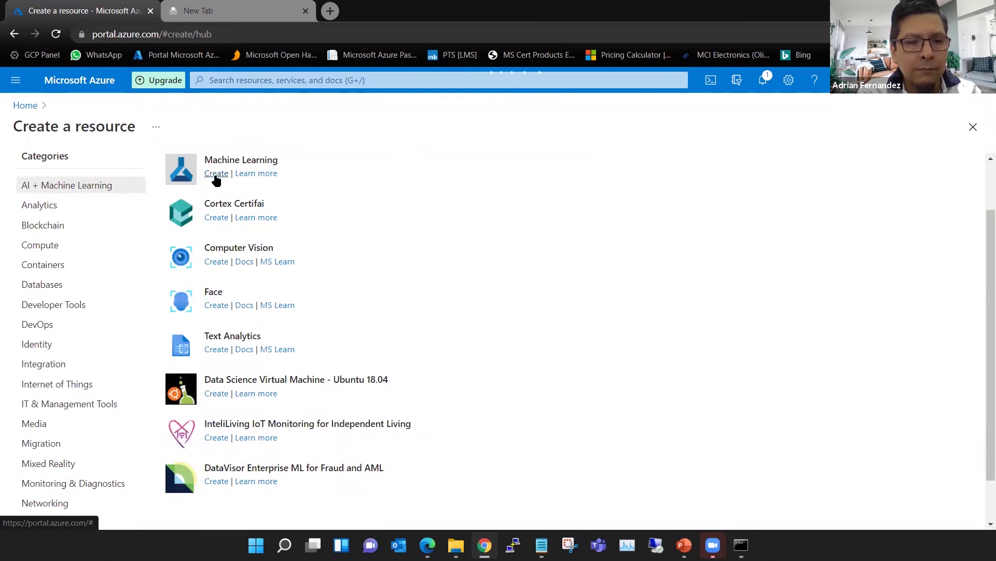
click(216, 174)
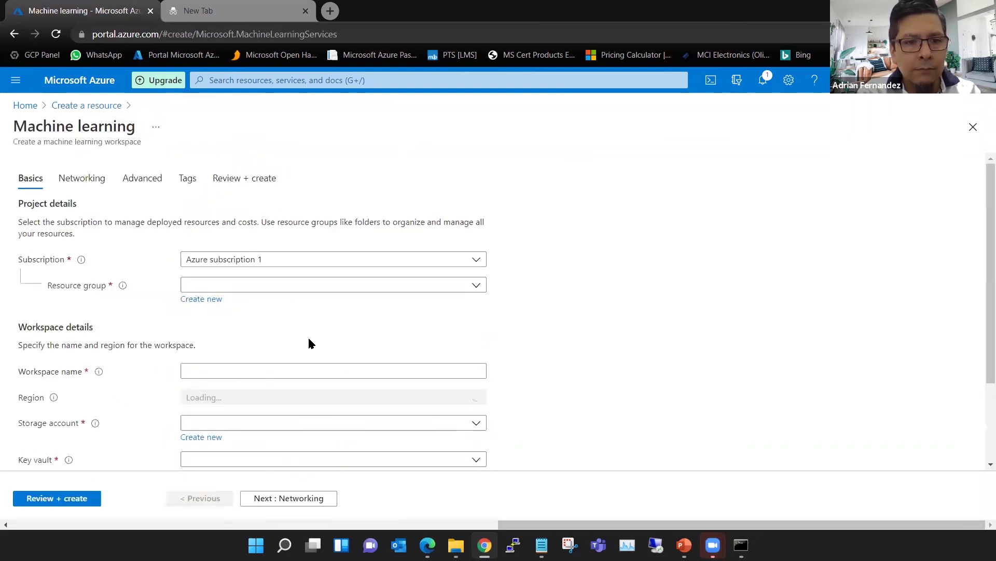
Create a new resource group named riiaa_automl_RG for the workspace.
click(210, 303)
text(riiaa_automl_RG)
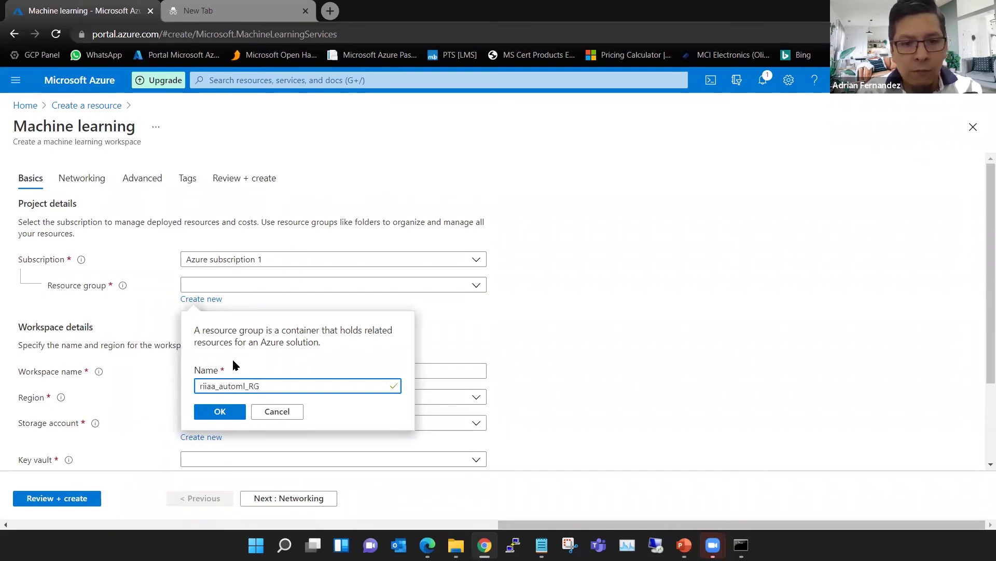
click(217, 410)
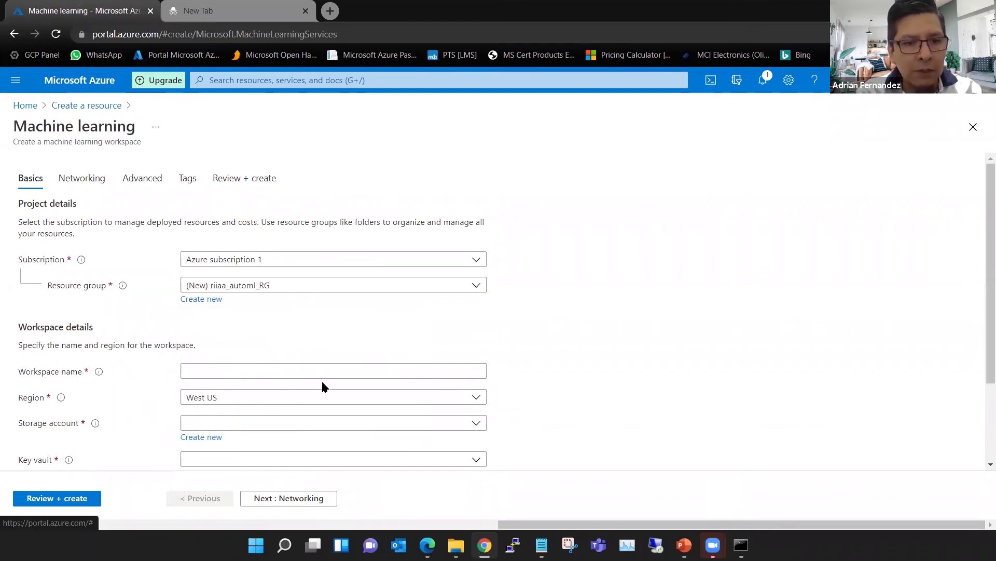
Name the workspace automl_ws and review its region, storage account, key vault, application insights and container registry settings.
click(276, 373)
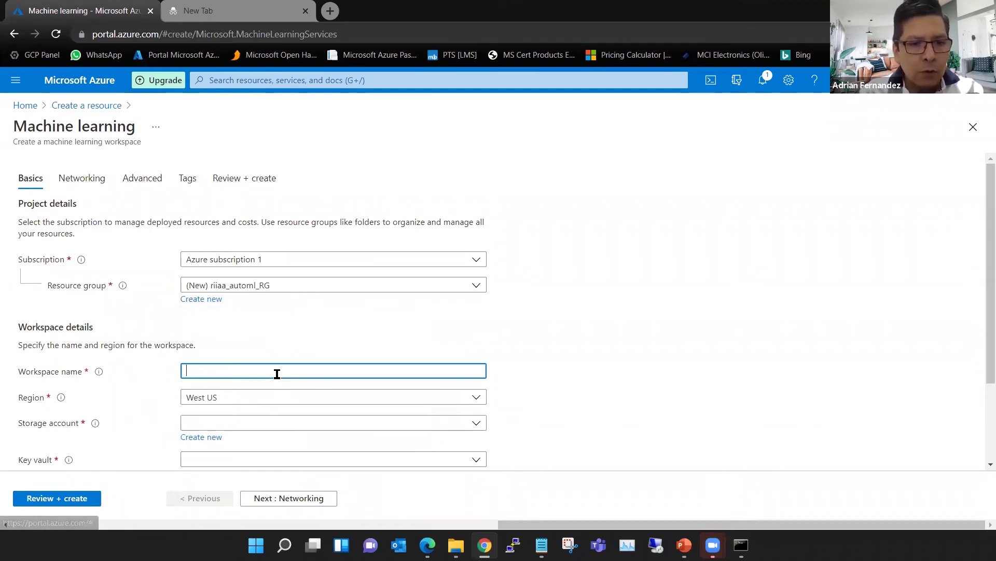
text(automl)
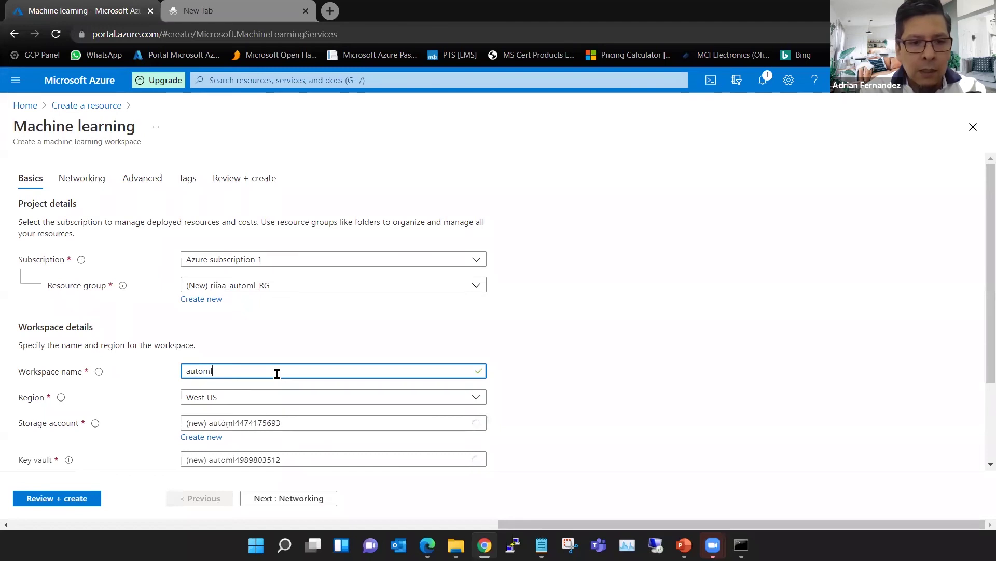
text(_ws)
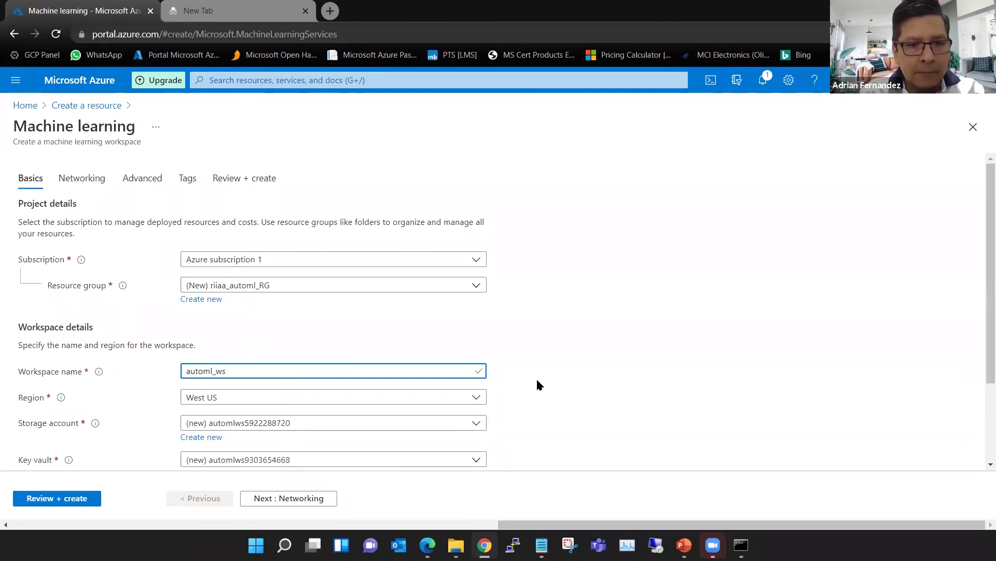
scroll(603, 368, down, 1)
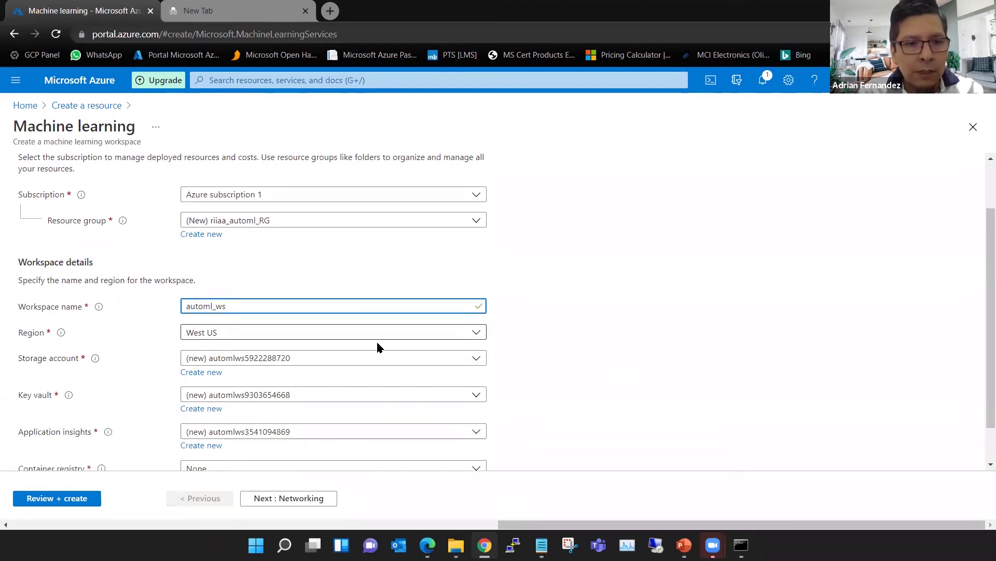
scroll(706, 341, down, 1)
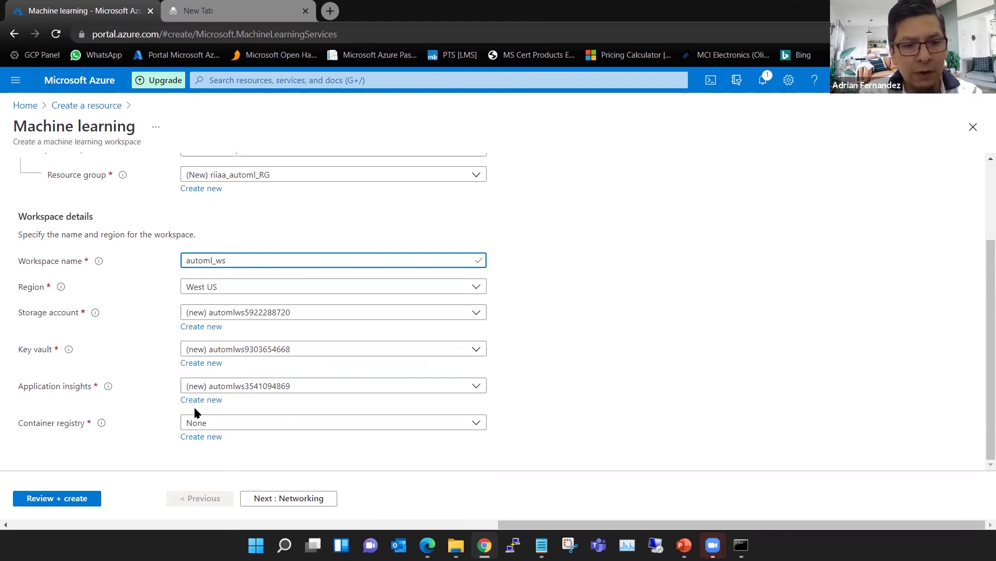
In the workspace's networking settings, look at the Private endpoint option and set the connectivity method back to Public endpoint (all networks).
click(289, 500)
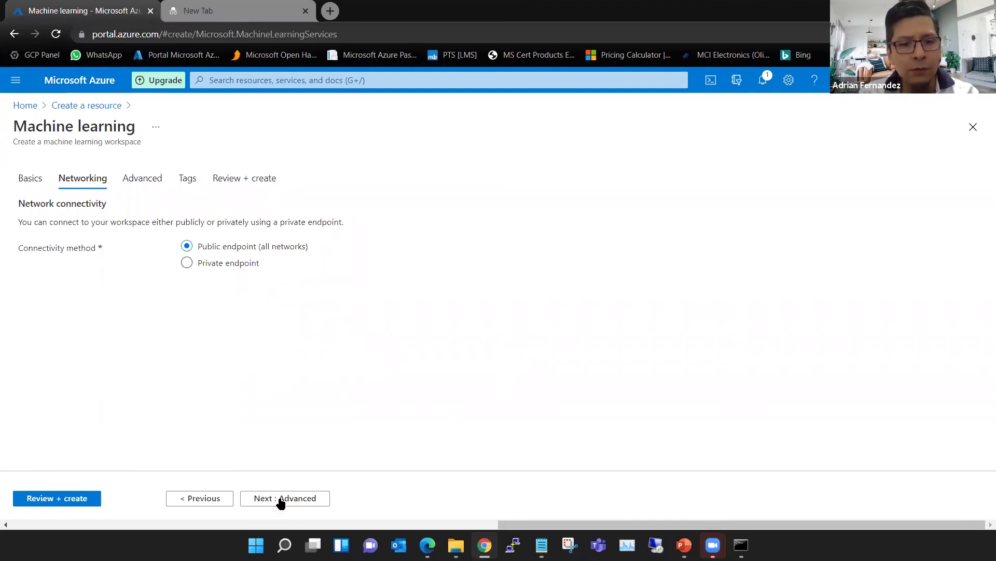
click(225, 261)
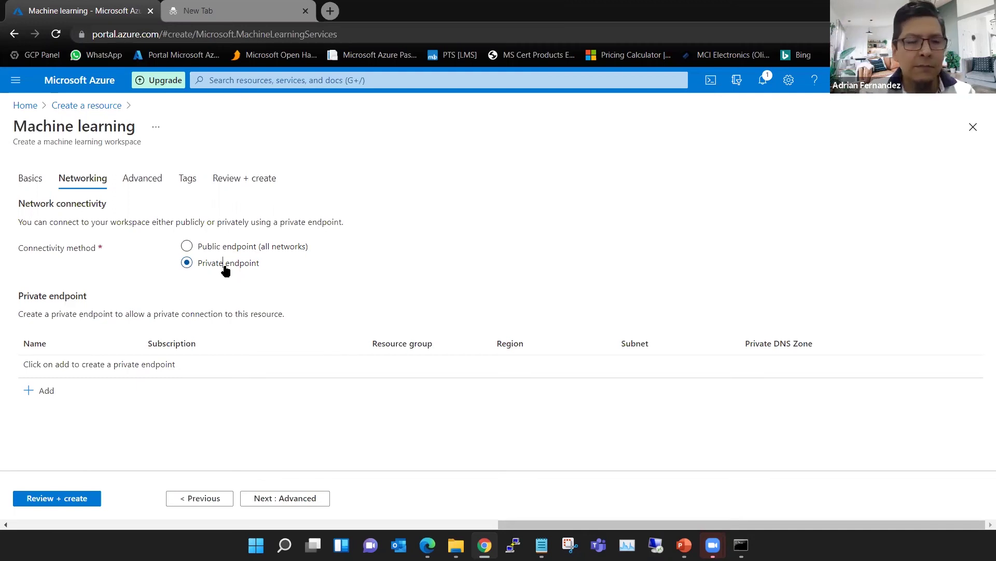
click(231, 253)
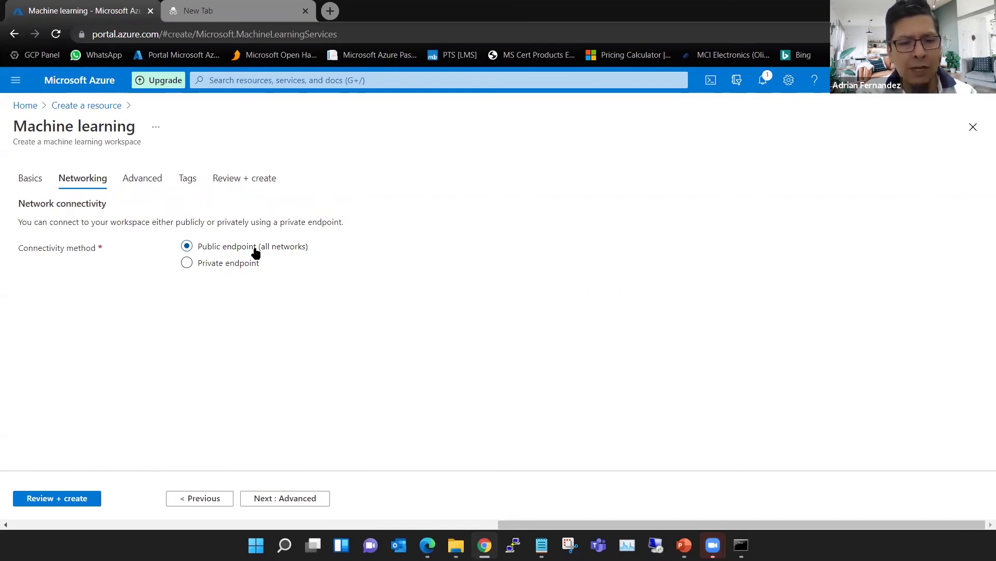
Review the advanced identity, storage access, encryption and data impact settings, keep the defaults, and proceed without tags to the final workspace review.
click(281, 503)
scroll(510, 429, down, 2)
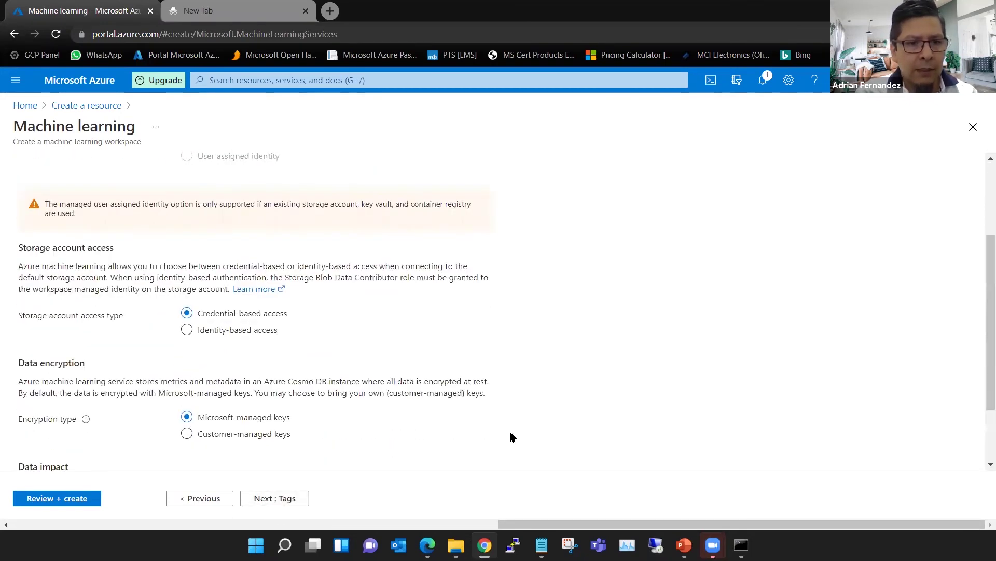
scroll(510, 436, down, 2)
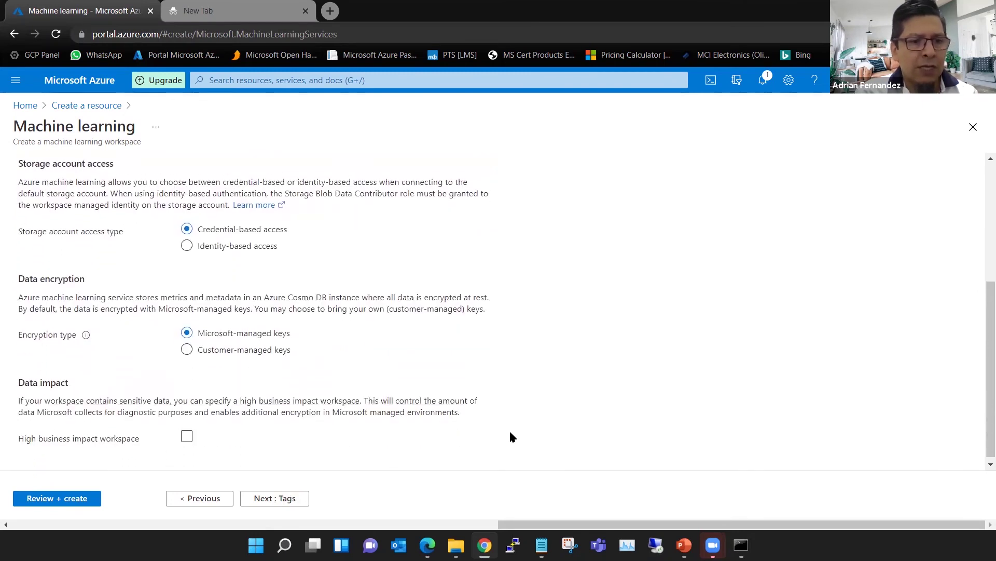
scroll(510, 436, up, 2)
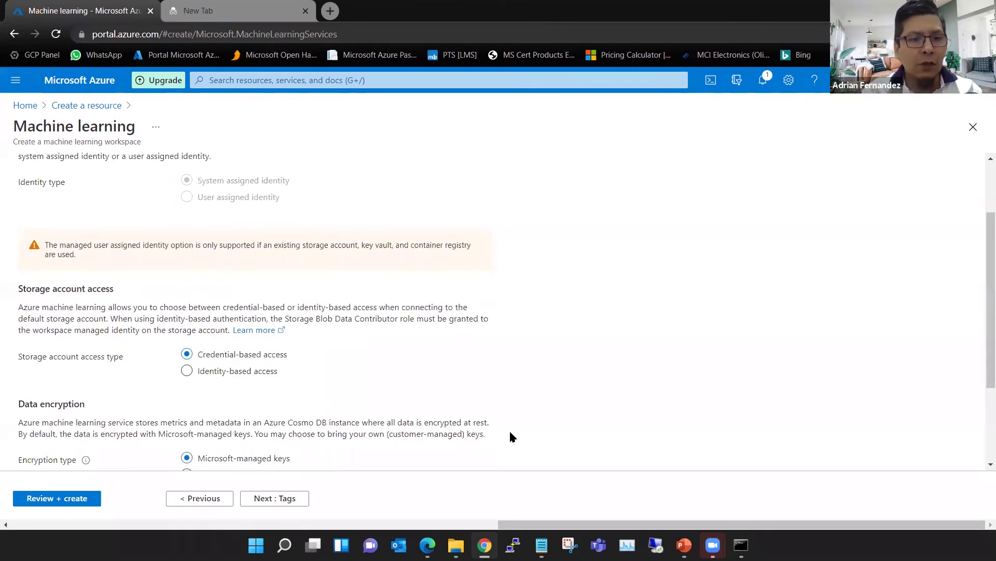
scroll(510, 436, down, 1)
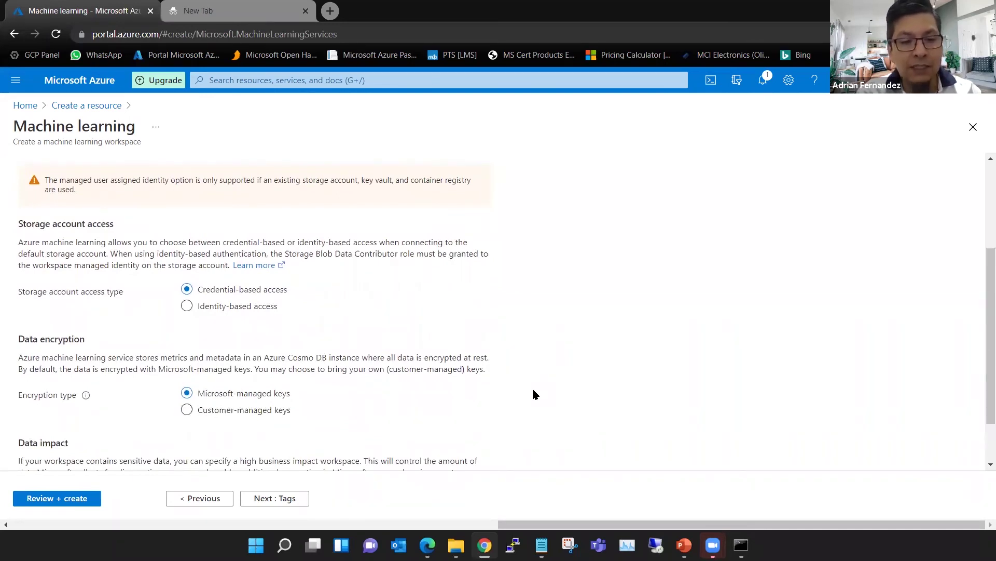
scroll(535, 395, down, 1)
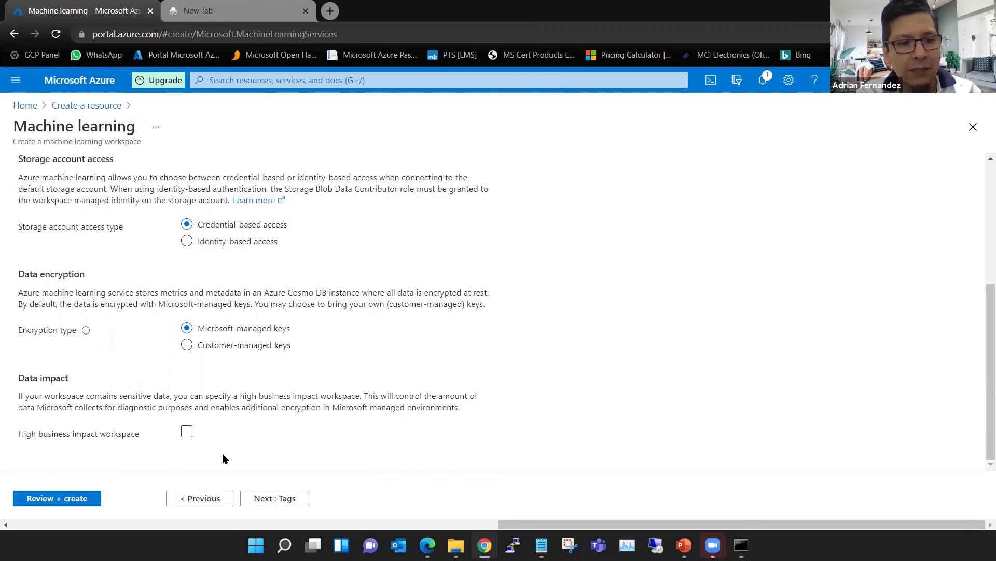
click(287, 503)
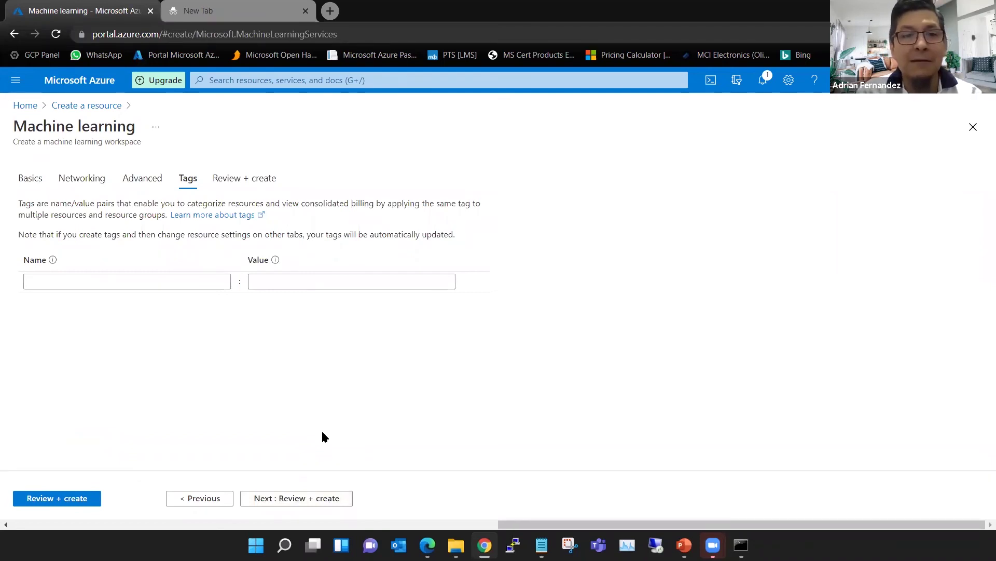
click(285, 499)
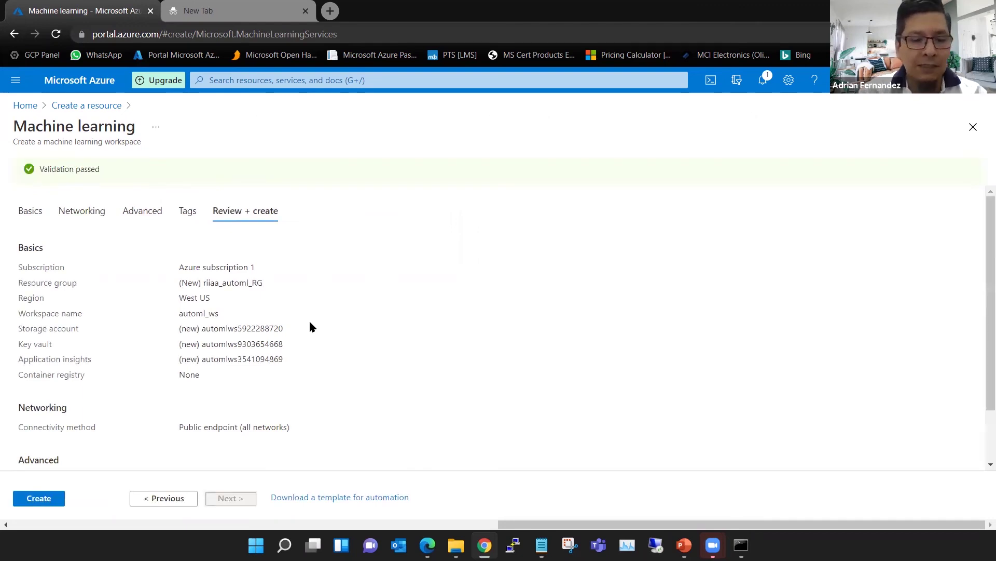
Create the automl_ws workspace, follow its deployment in the notifications, and open the deployed resource.
click(59, 499)
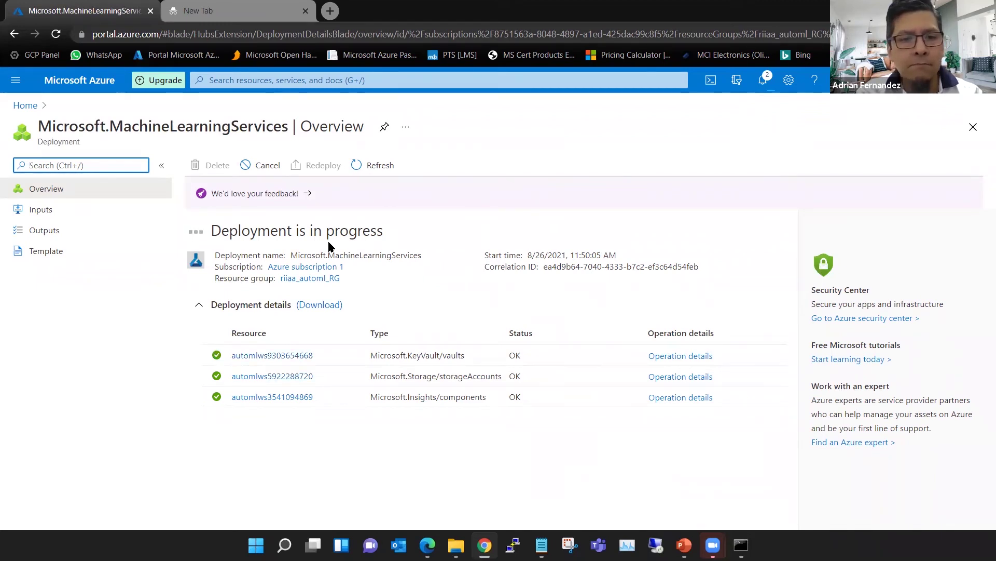
click(767, 91)
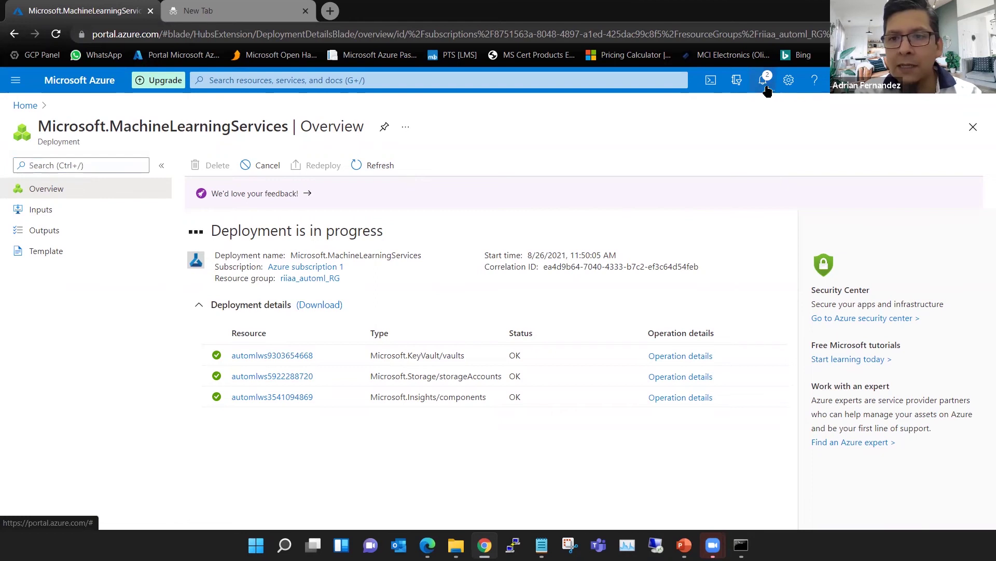
click(768, 91)
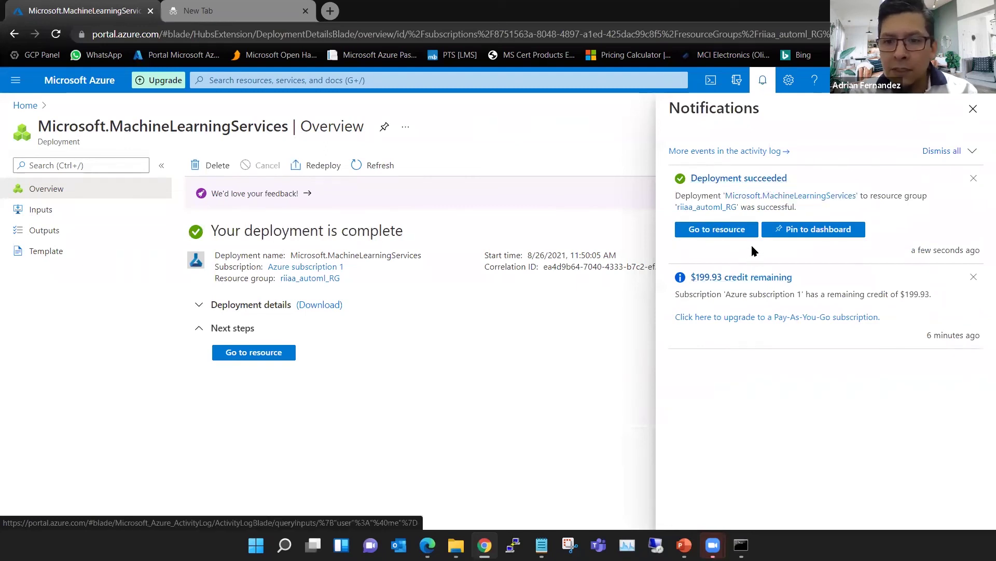
click(710, 230)
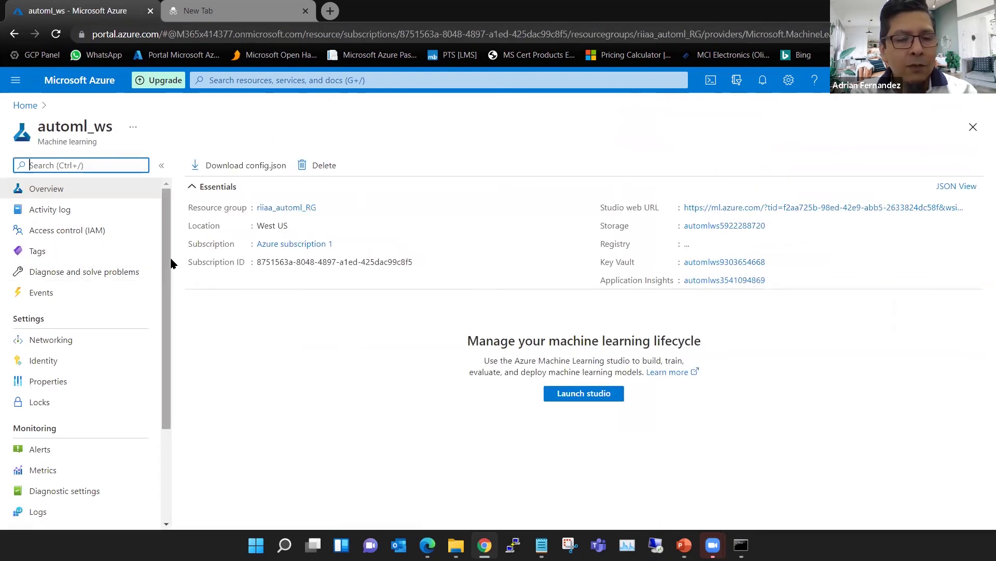
Launch the studio for automl_ws and open its Notebooks area, dismissing the welcome and What's New dialogs.
click(604, 399)
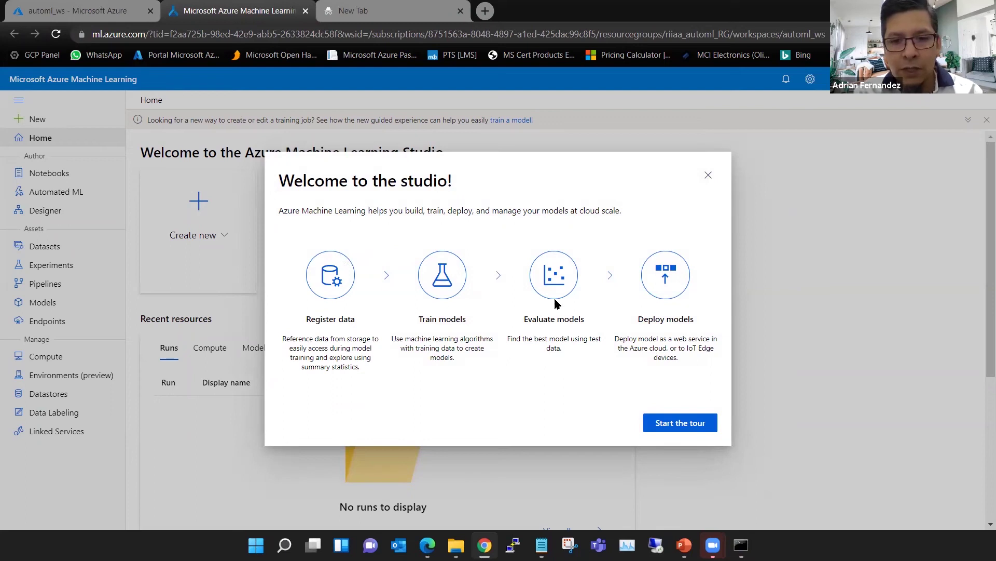
click(709, 174)
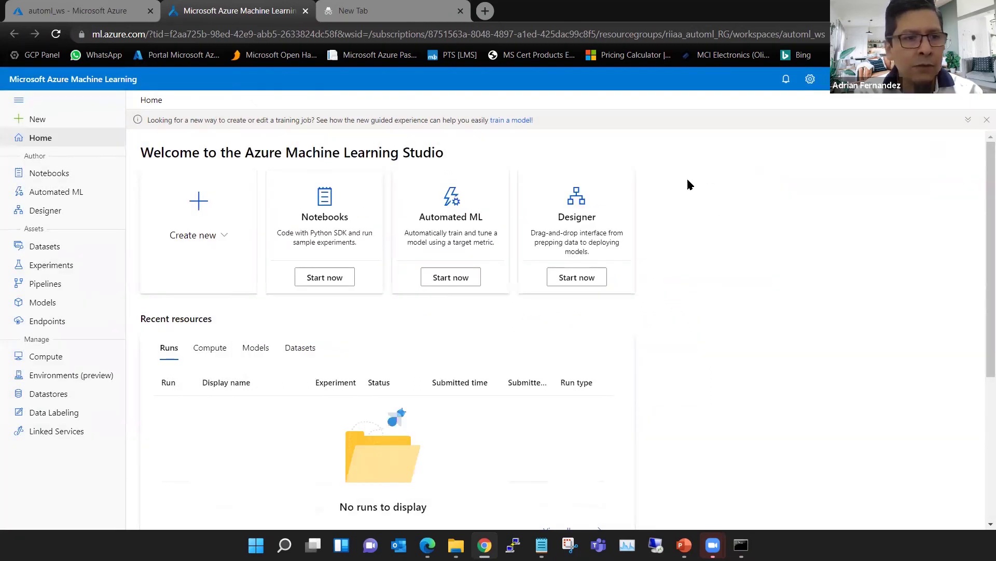
click(83, 179)
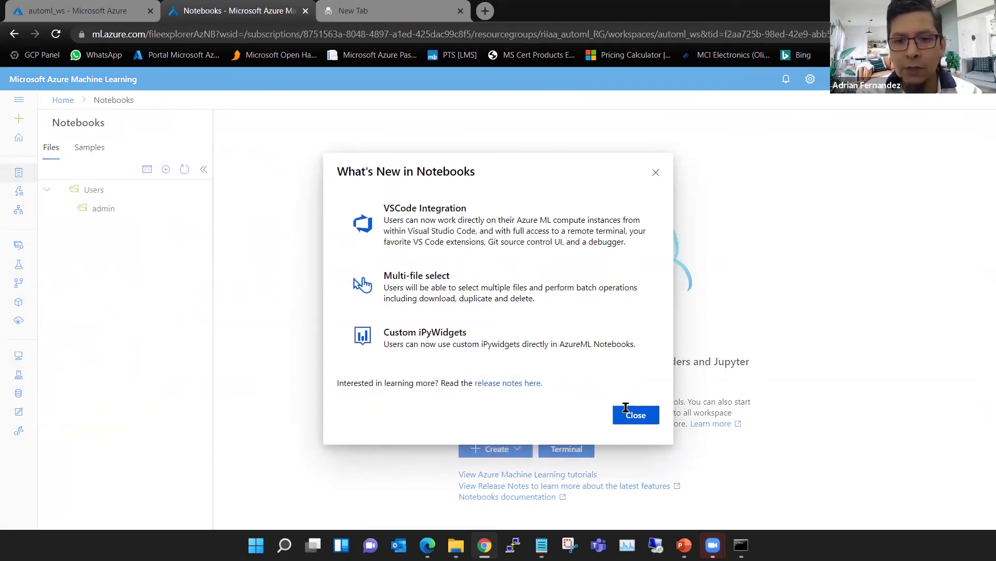
click(642, 417)
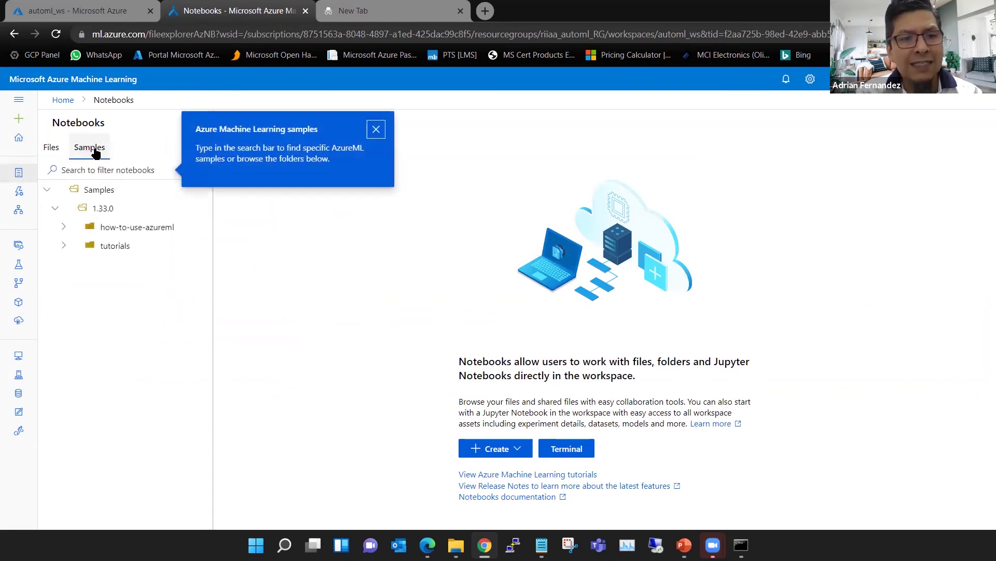
In the notebook samples, expand the tutorials, how-to-use-azureml and automated-machine-learning folders, and widen the folder list.
click(117, 245)
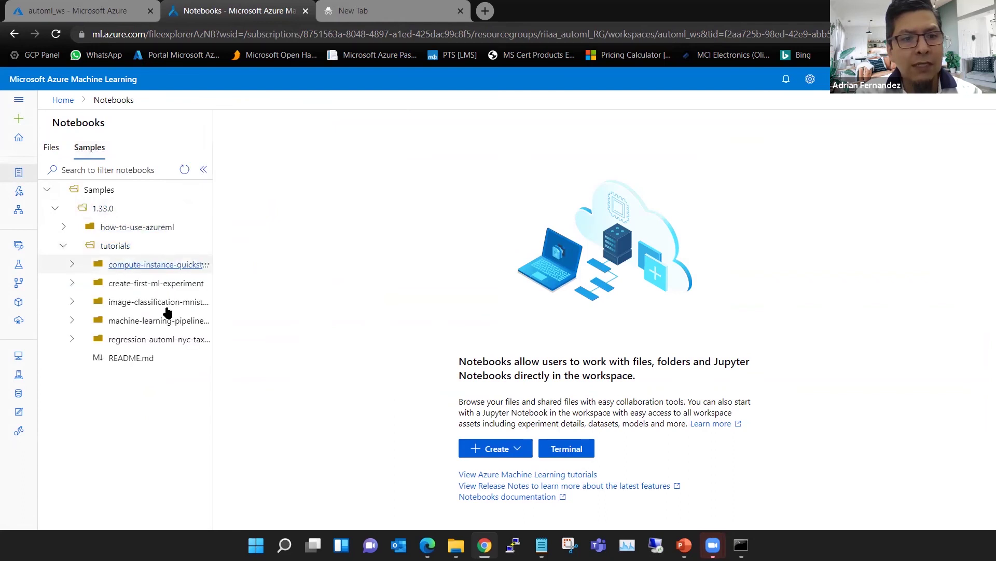
click(138, 228)
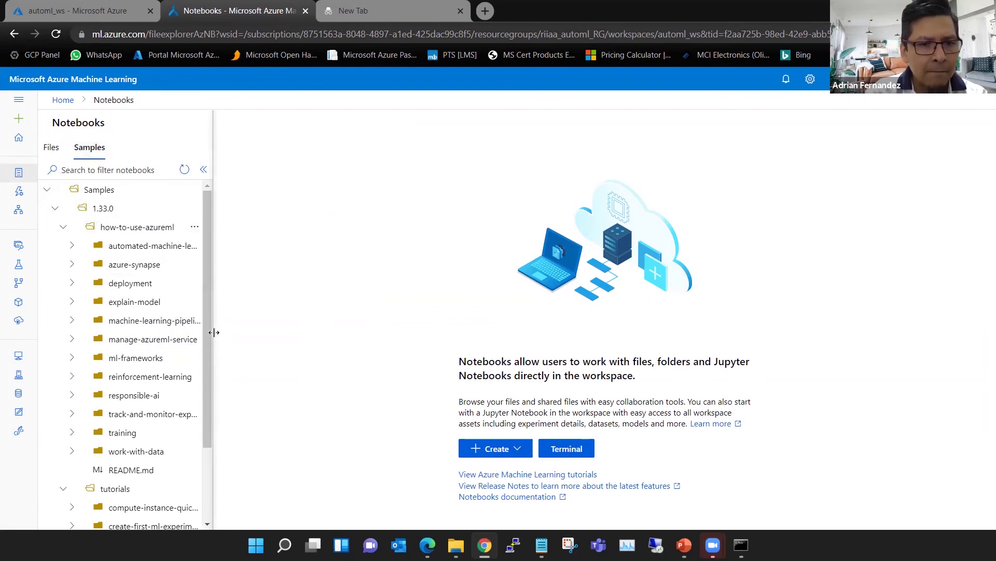
drag(214, 331, 318, 337)
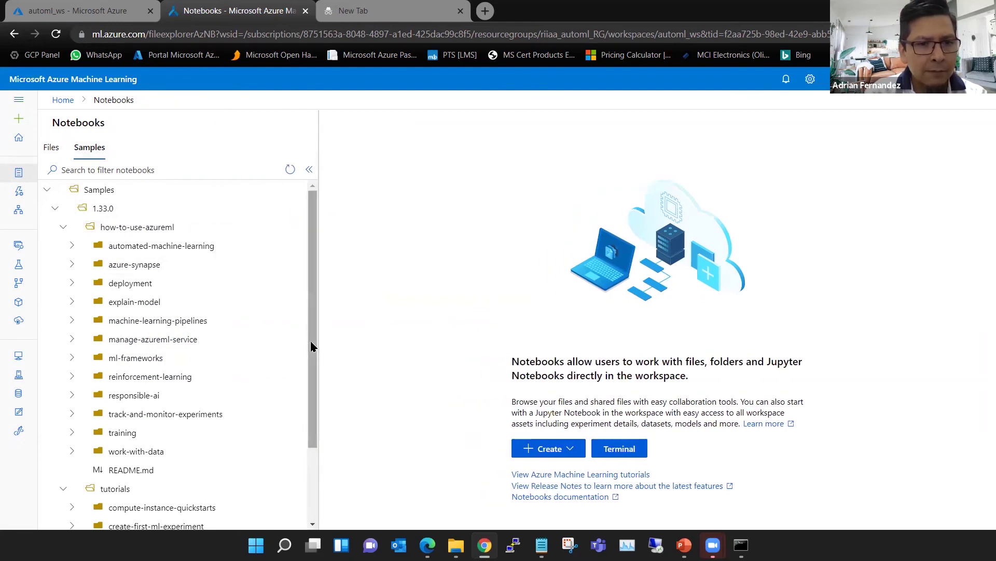
click(209, 249)
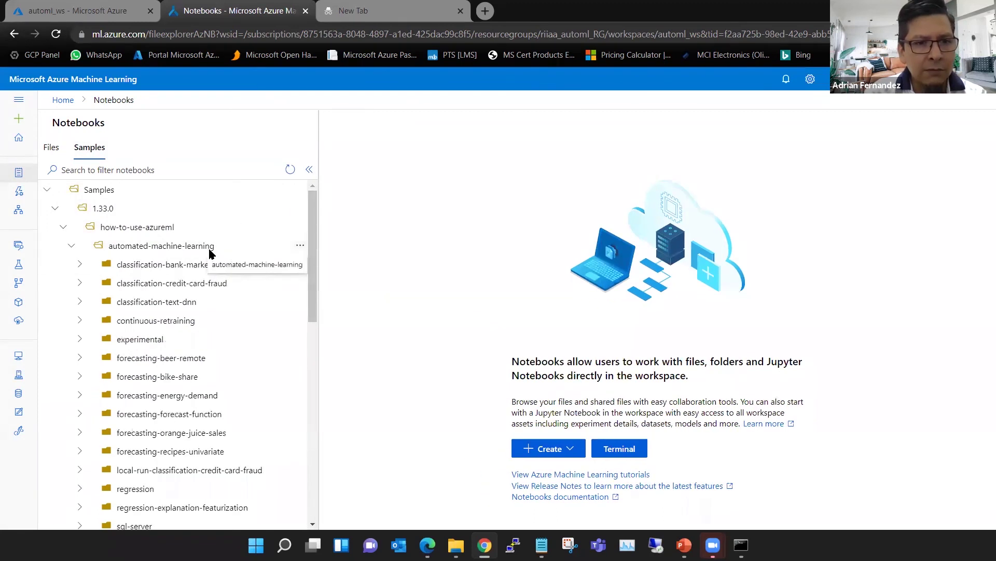
Examine the classification, forecasting and regression folders and the setup files in the automated-machine-learning samples.
scroll(283, 357, down, 3)
scroll(283, 358, up, 3)
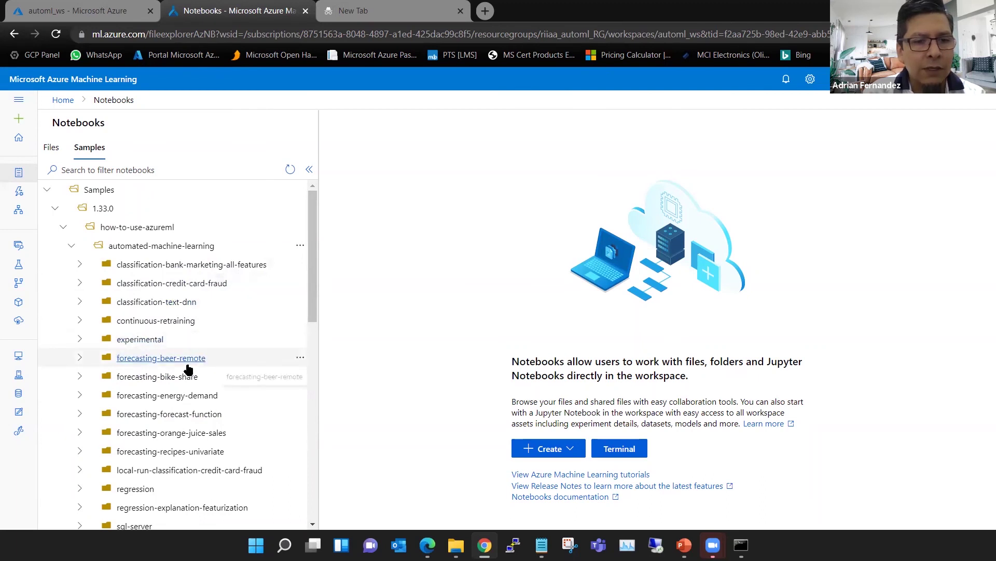
scroll(189, 366, down, 2)
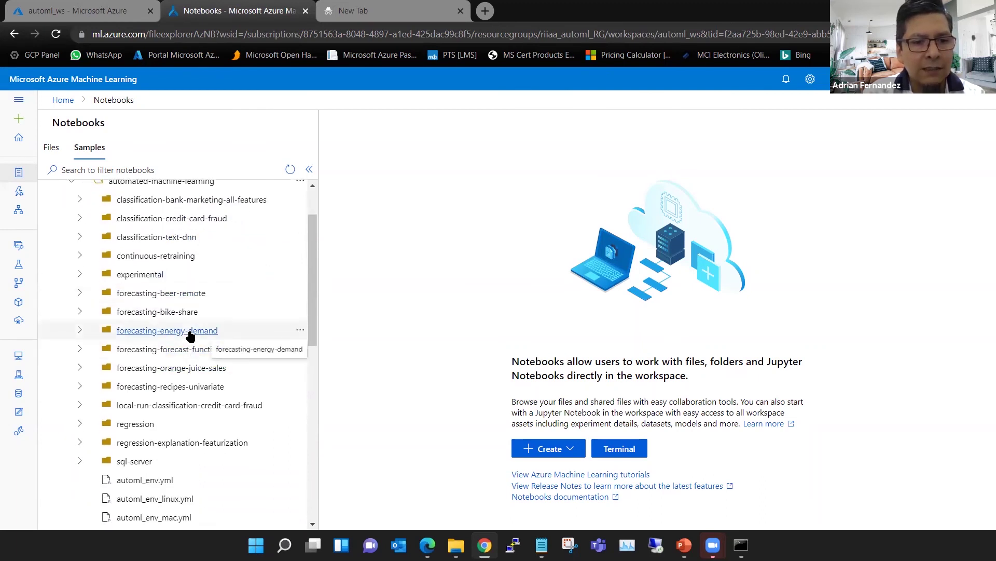
scroll(193, 366, down, 2)
scroll(198, 383, down, 1)
scroll(200, 385, down, 4)
scroll(200, 384, up, 9)
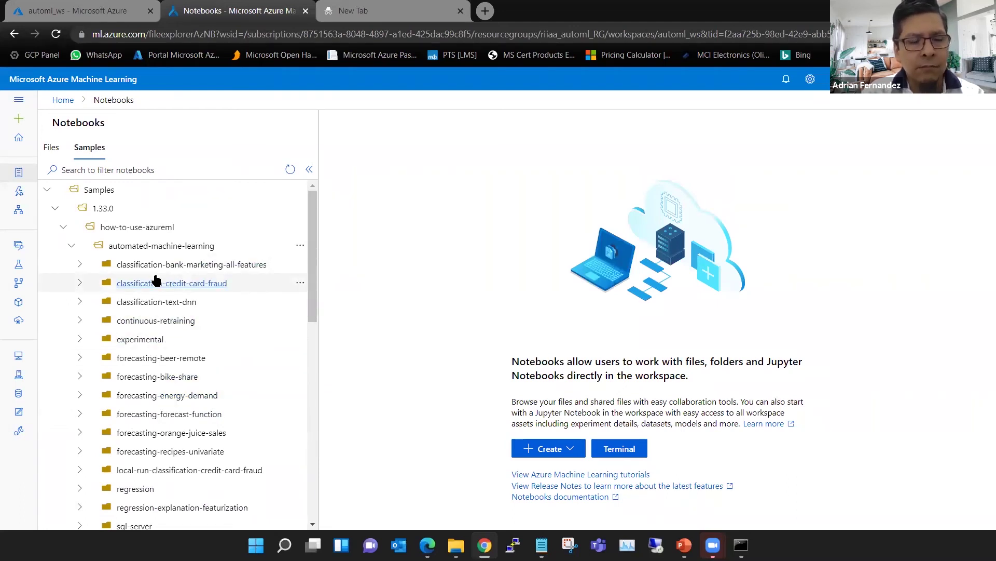
scroll(235, 365, down, 1)
scroll(236, 365, down, 3)
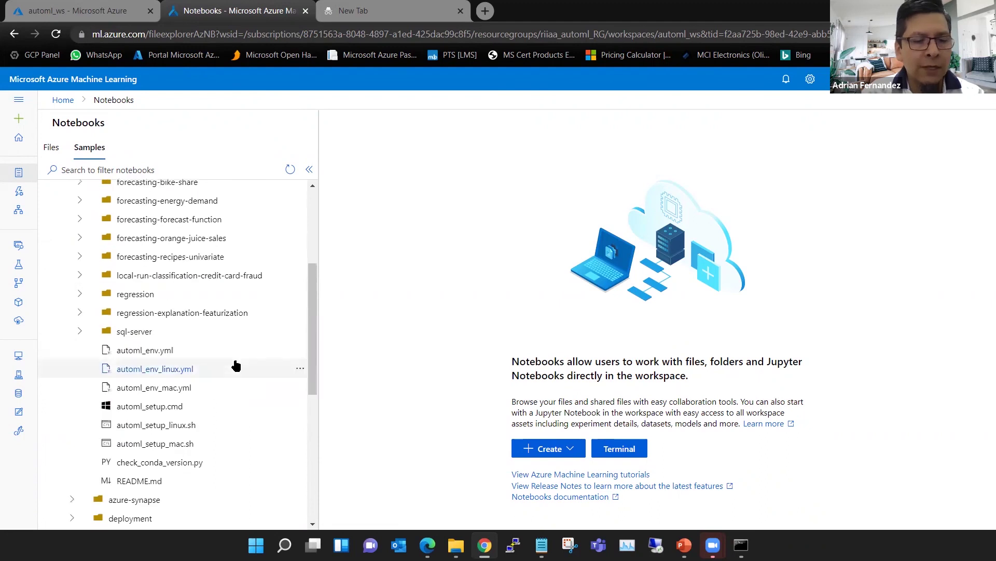
scroll(235, 364, up, 4)
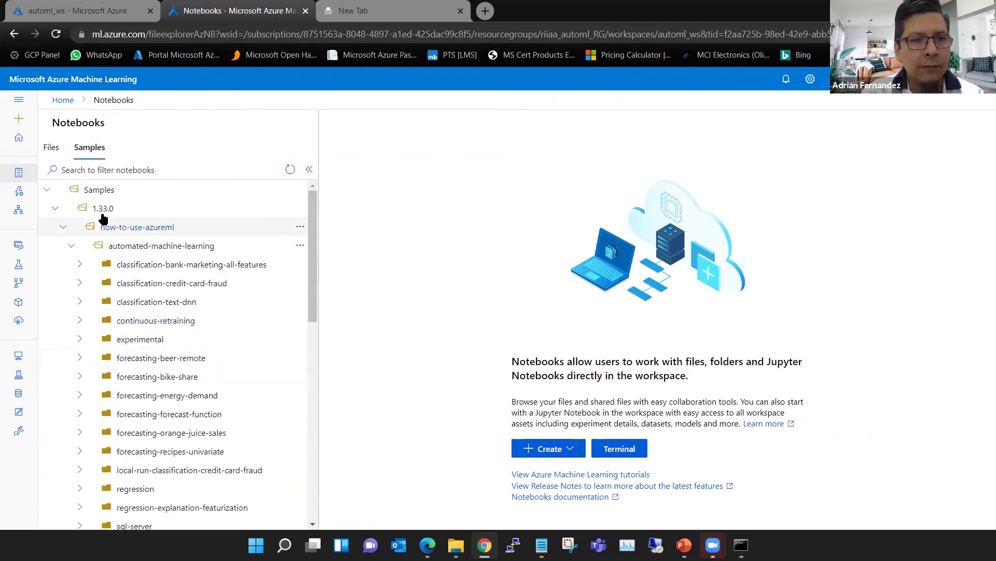
click(83, 190)
Start a file upload to the workspace's notebook files and browse to RIIAA 2021 - Agosto > AutoML-traning > tech-immersion-data-ai.
click(51, 147)
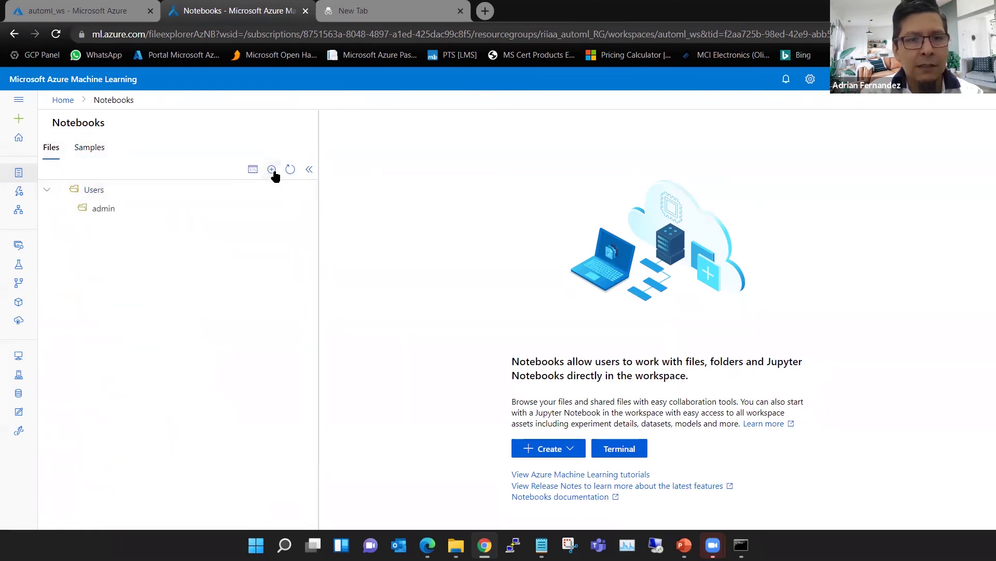
click(272, 170)
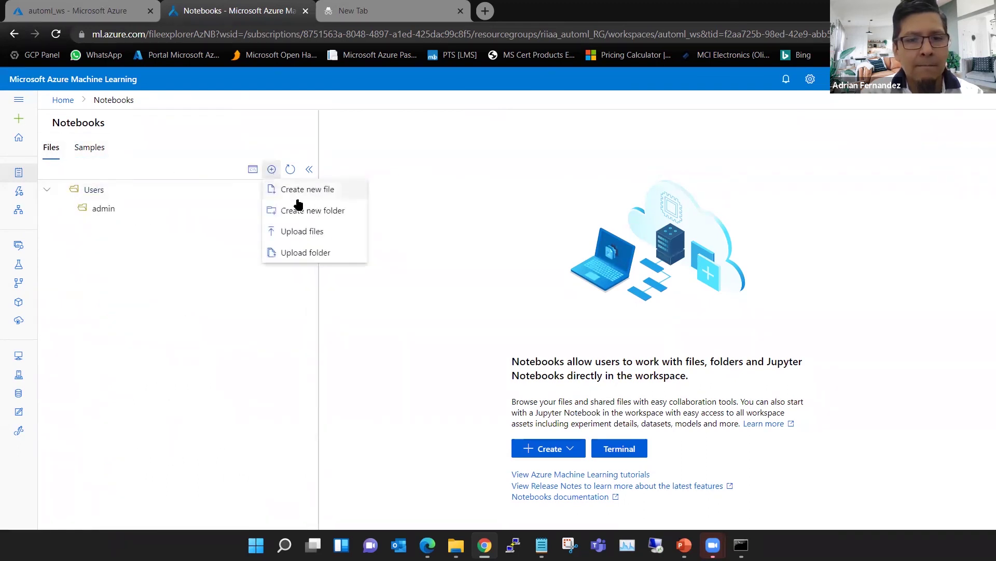
click(331, 233)
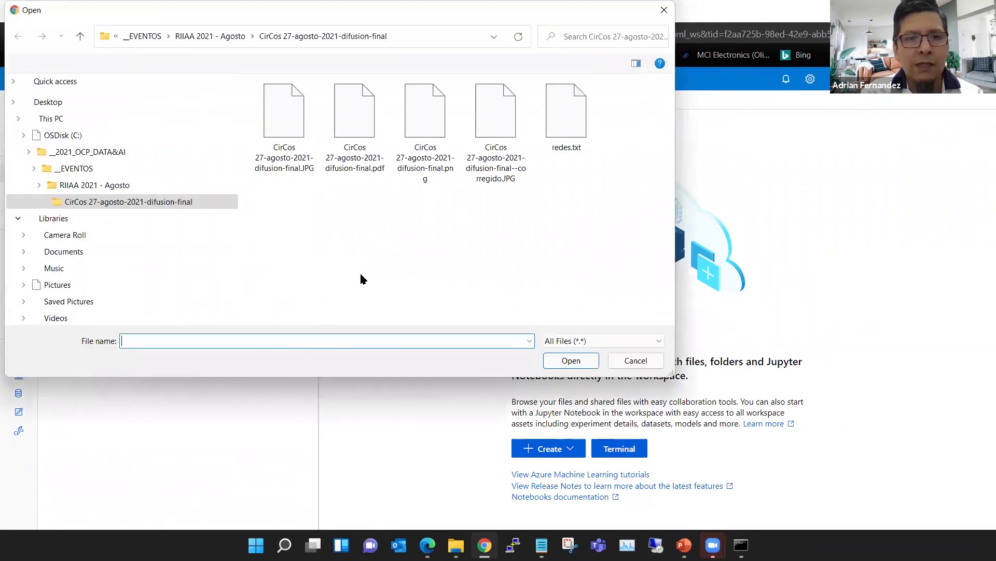
click(237, 42)
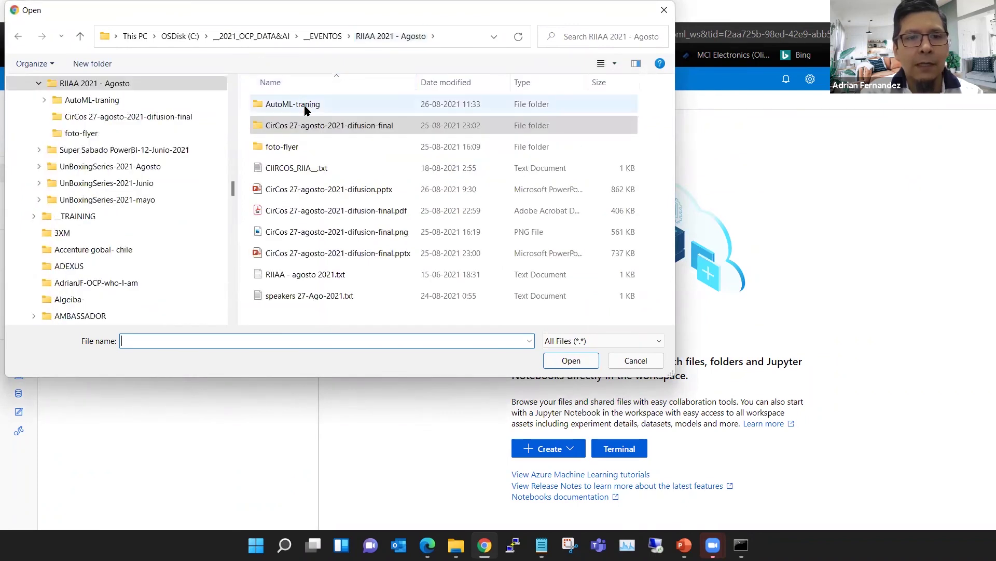
click(305, 108)
double_click(305, 108)
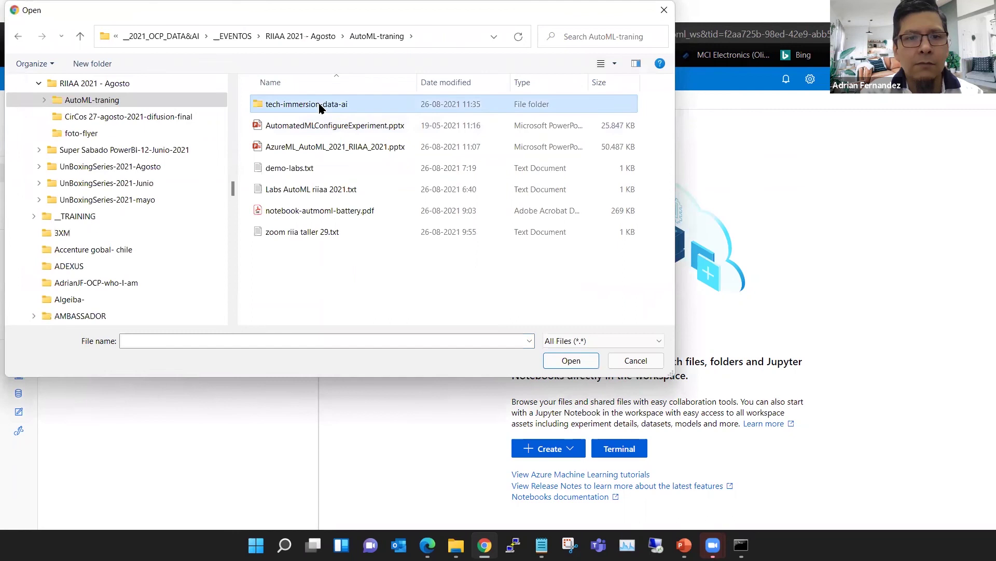
scroll(323, 223, down, 3)
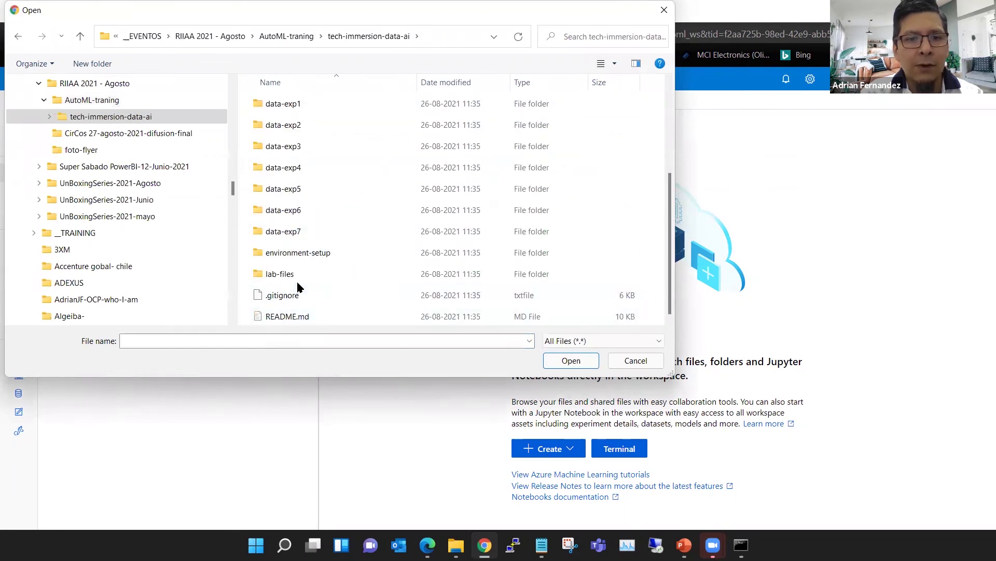
Choose predict-battery-life-with-AML.ipynb from the lab-files > ai > 3 folder for the upload.
click(299, 275)
double_click(297, 275)
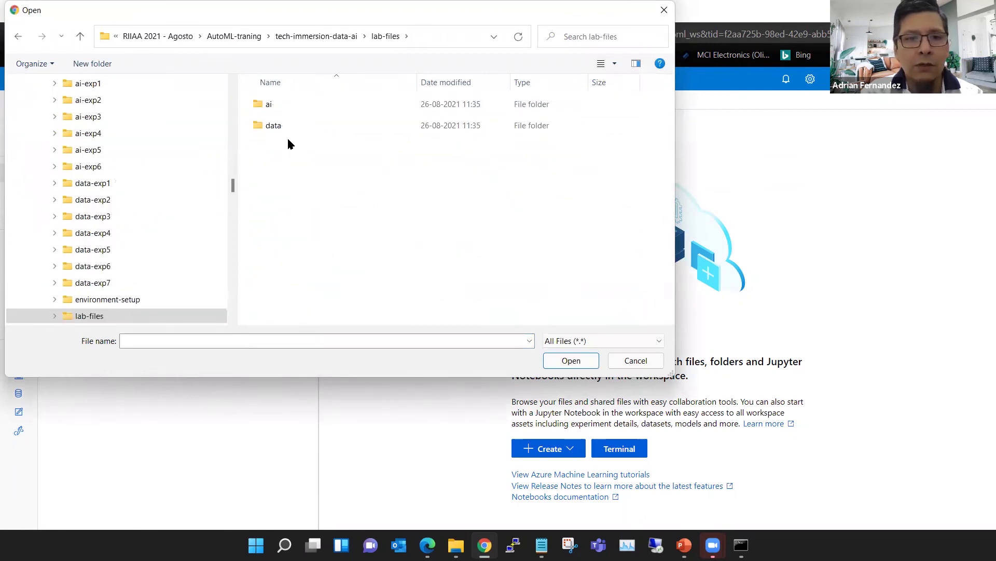
double_click(286, 106)
click(284, 150)
double_click(285, 148)
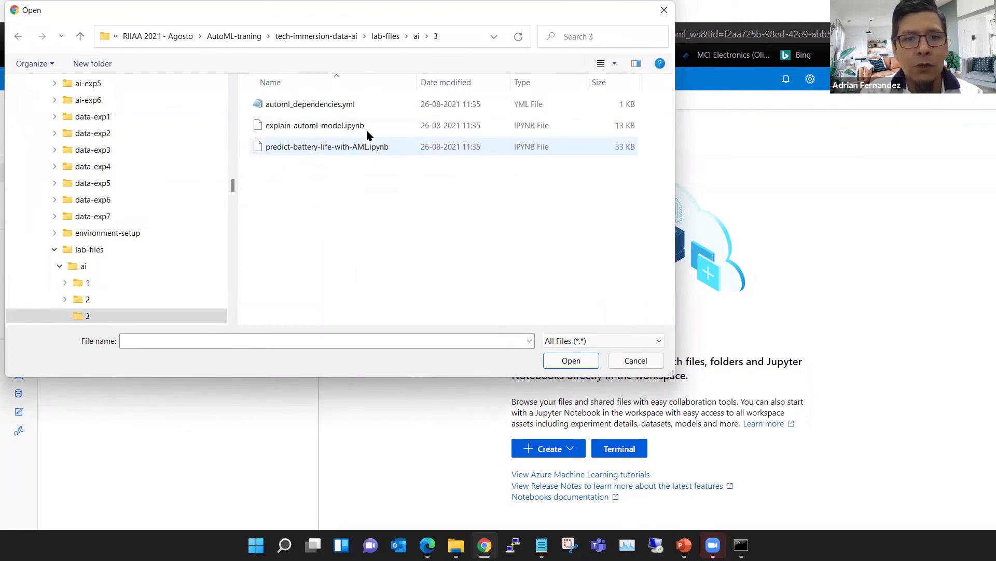
double_click(369, 147)
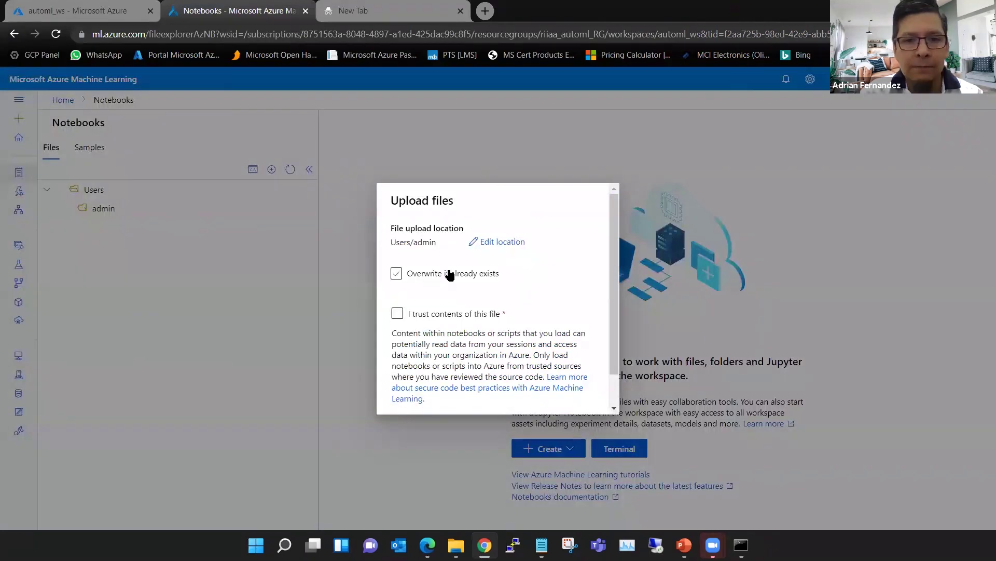
Upload the notebook to Users/admin with overwriting allowed and its contents trusted, and collapse the file list.
click(449, 275)
click(463, 315)
scroll(501, 324, down, 1)
click(514, 387)
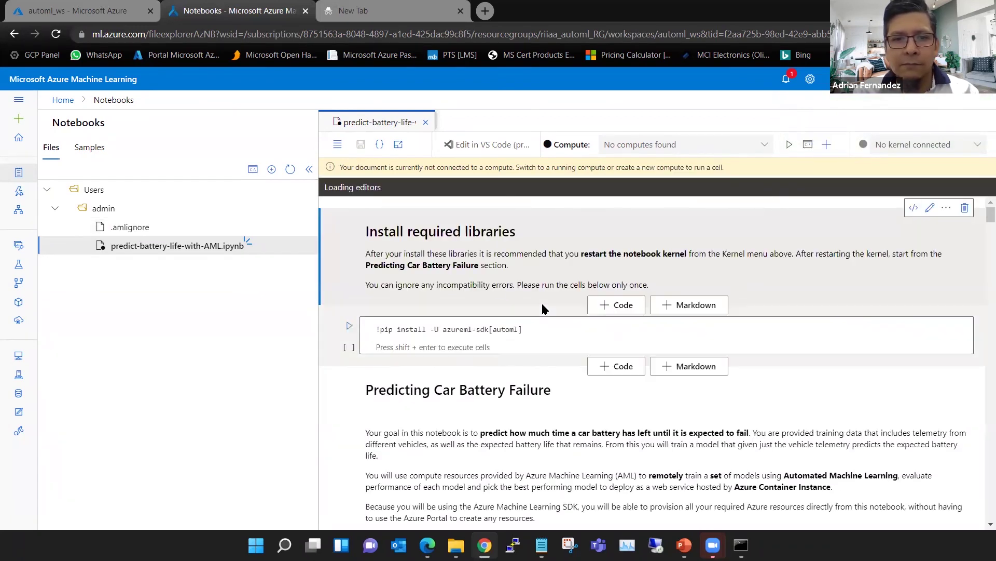
click(309, 169)
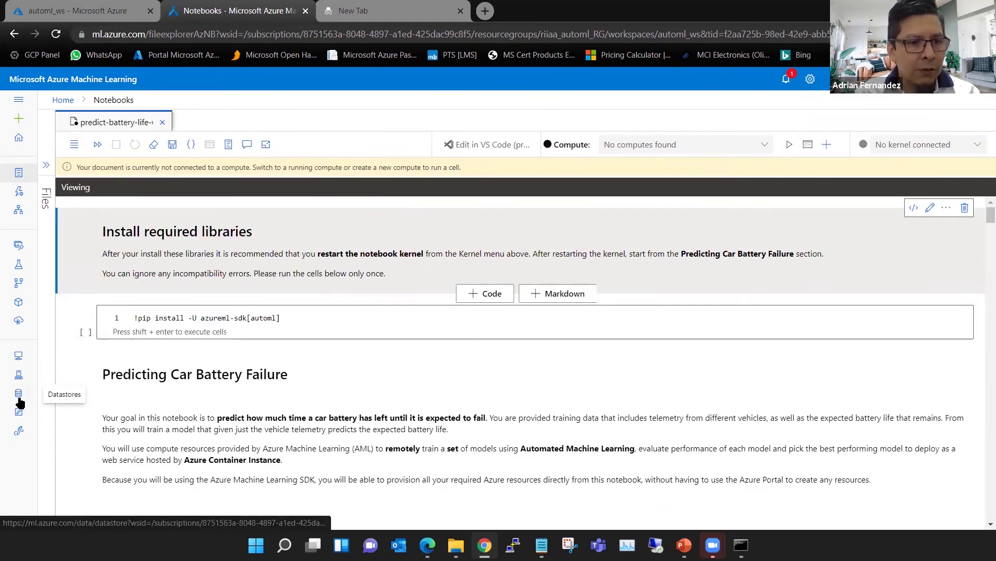
Look at the curated environments, and review the compute instances, compute clusters, inference clusters and attached computes.
click(18, 378)
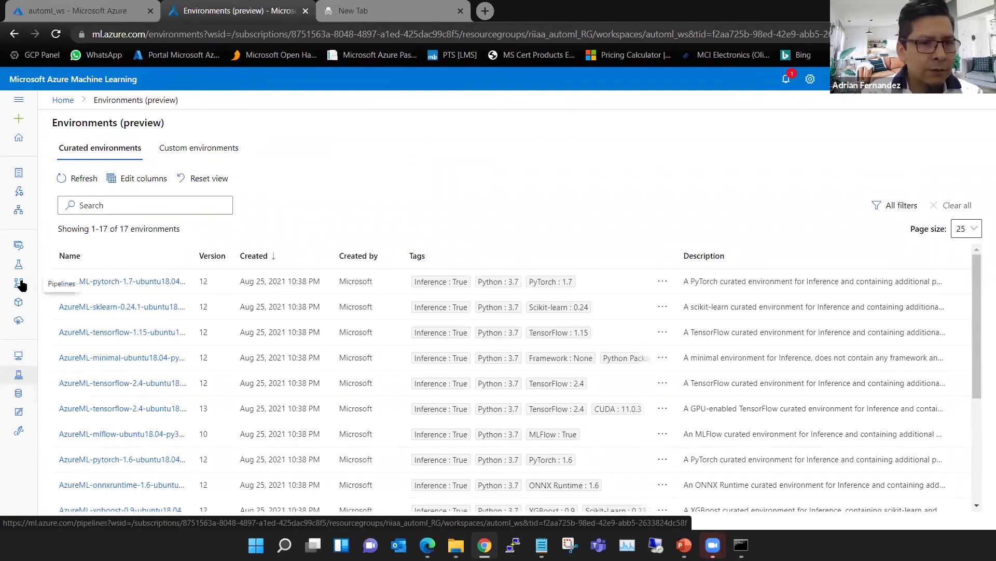
click(20, 359)
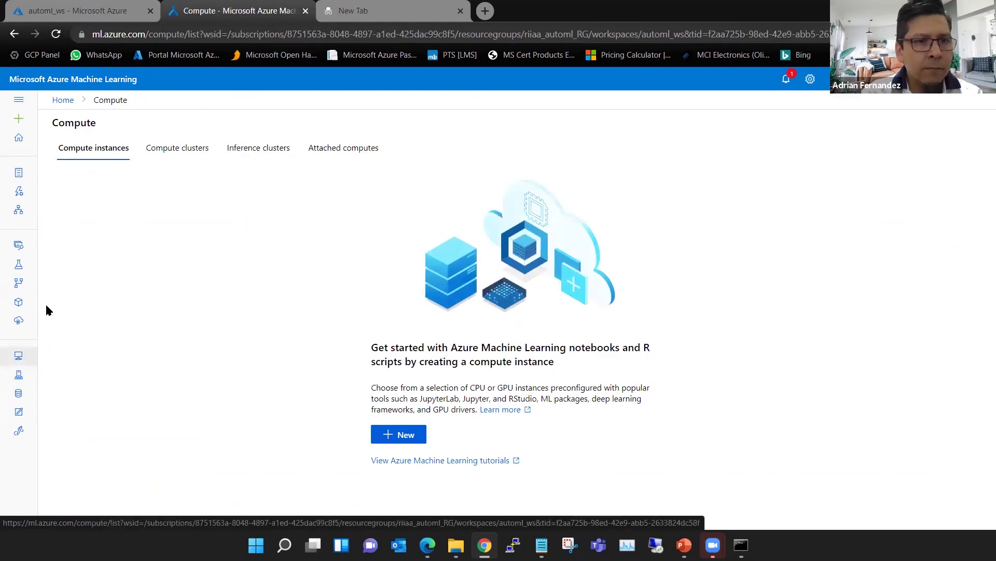
click(175, 153)
click(249, 150)
click(324, 152)
click(101, 146)
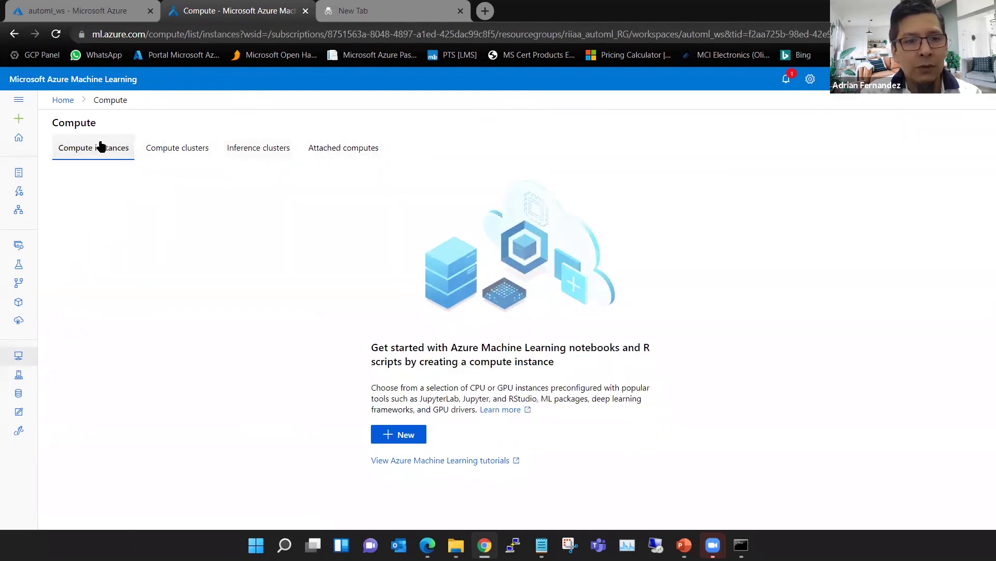
Create a CPU compute instance named cluster-cpu with the Standard_DS12_v2 virtual machine size.
click(412, 440)
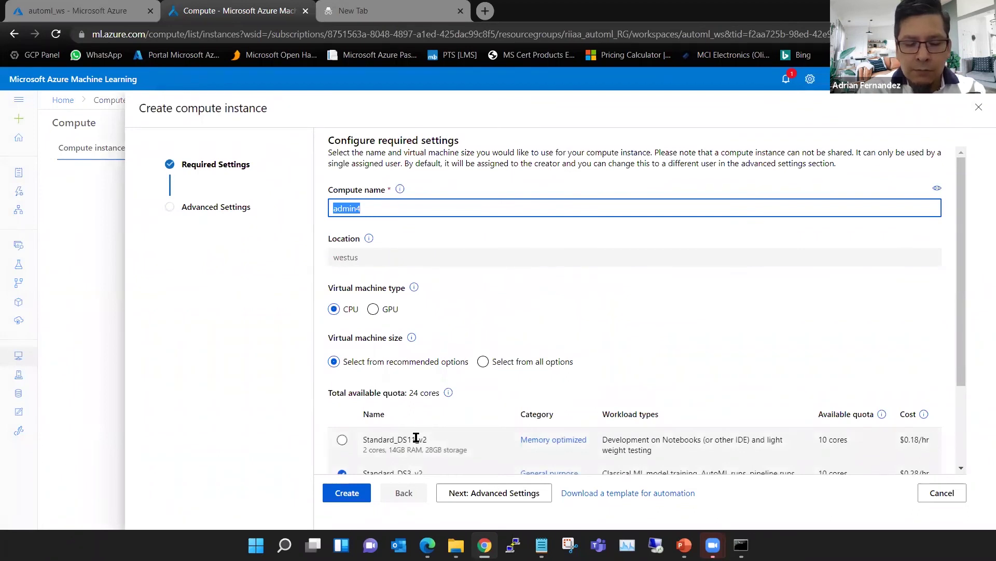
text(cluster-cpu)
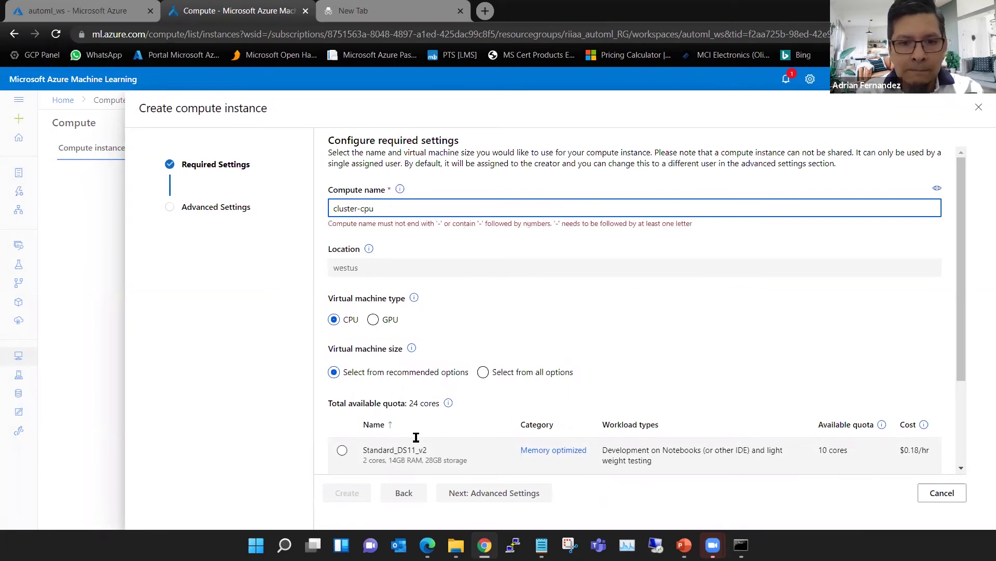
scroll(486, 324, down, 1)
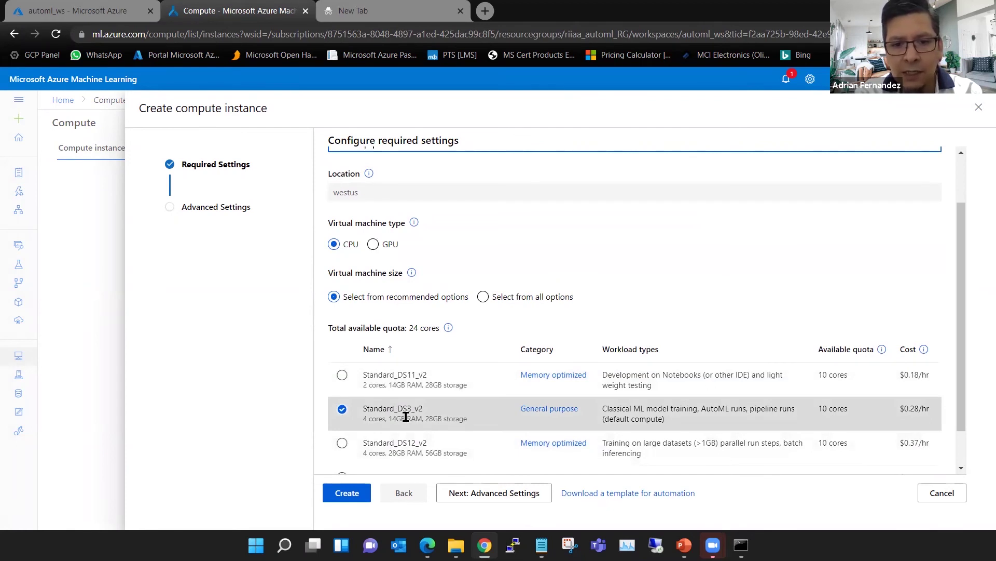
mouse_move(924, 349)
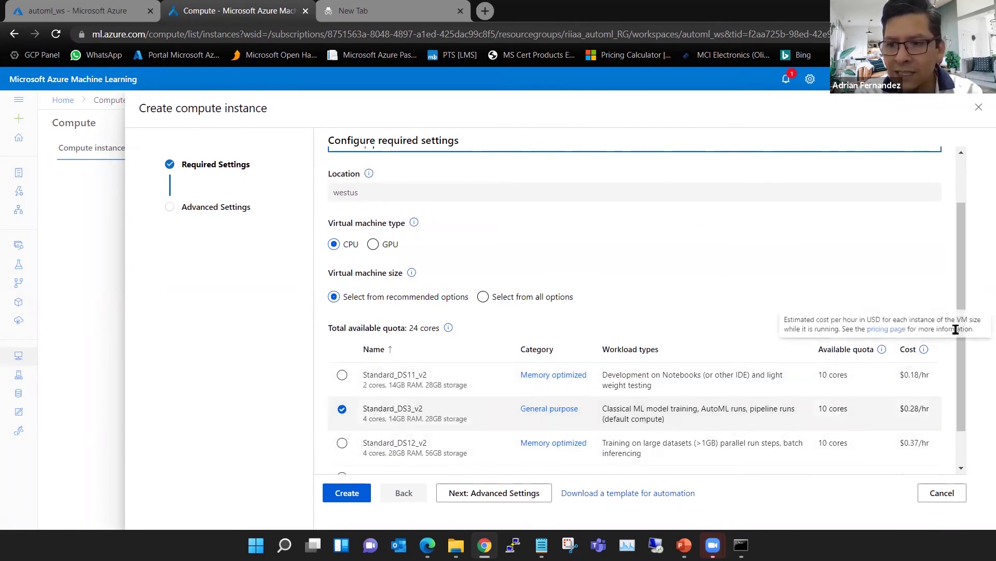
scroll(963, 302, down, 1)
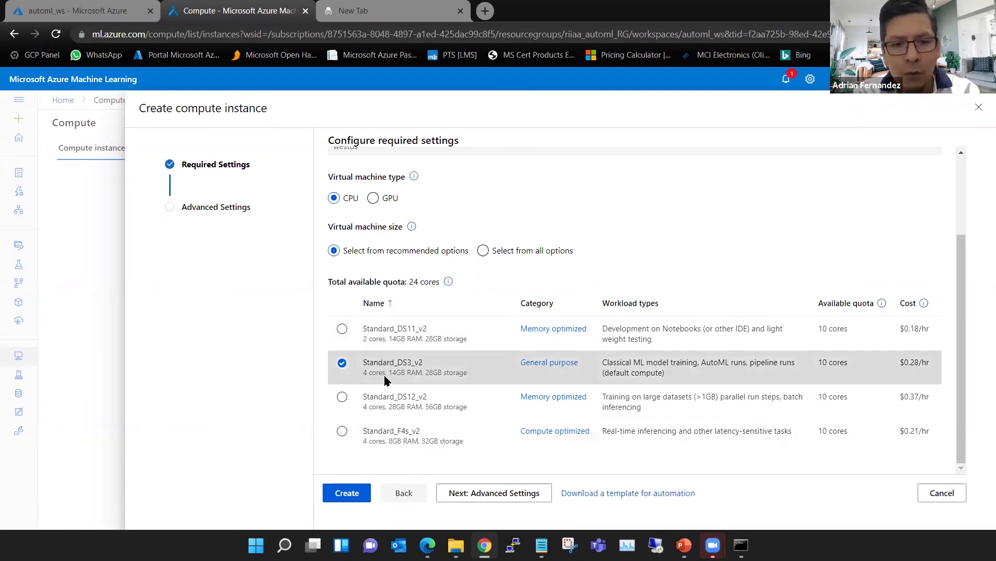
click(409, 404)
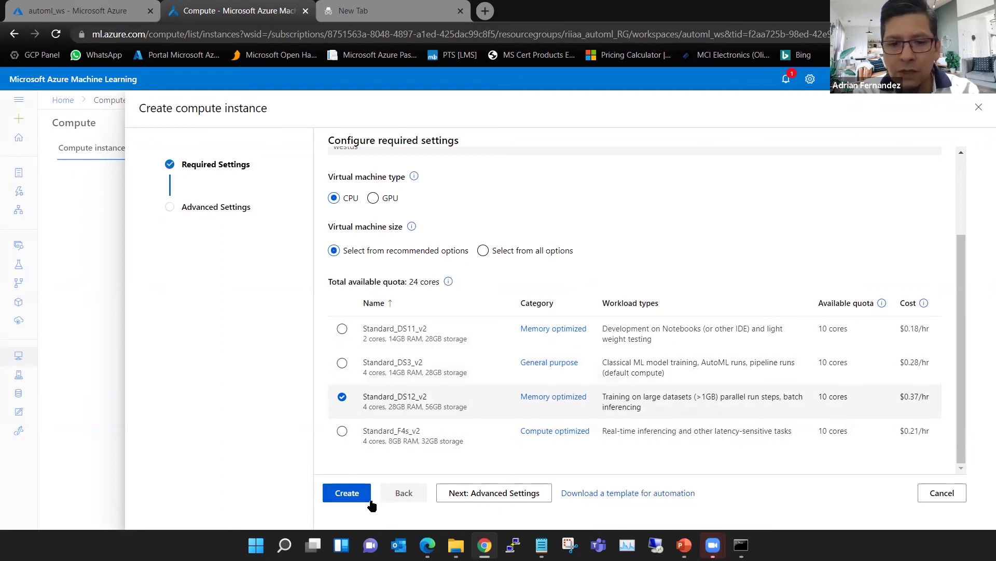
mouse_move(907, 401)
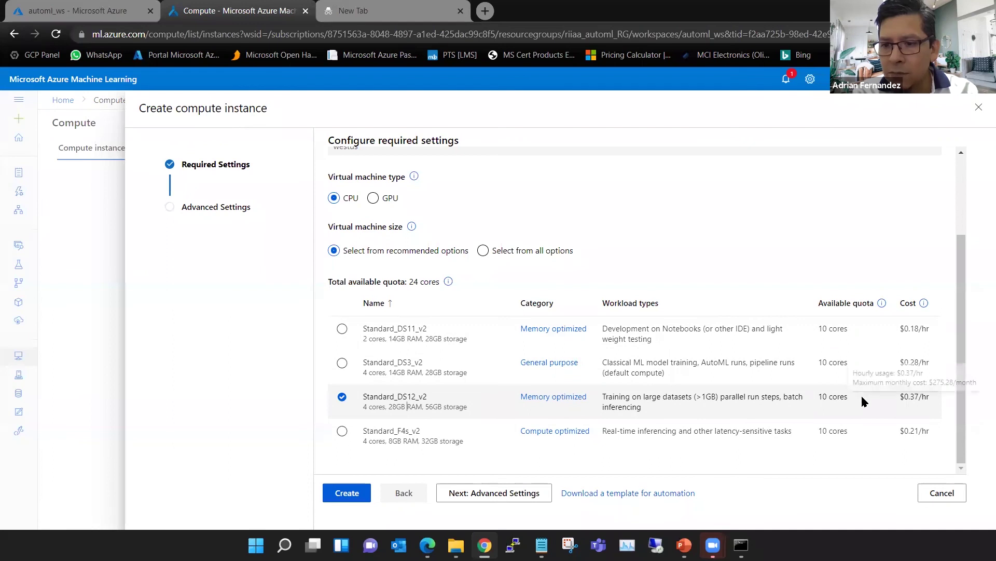
click(352, 495)
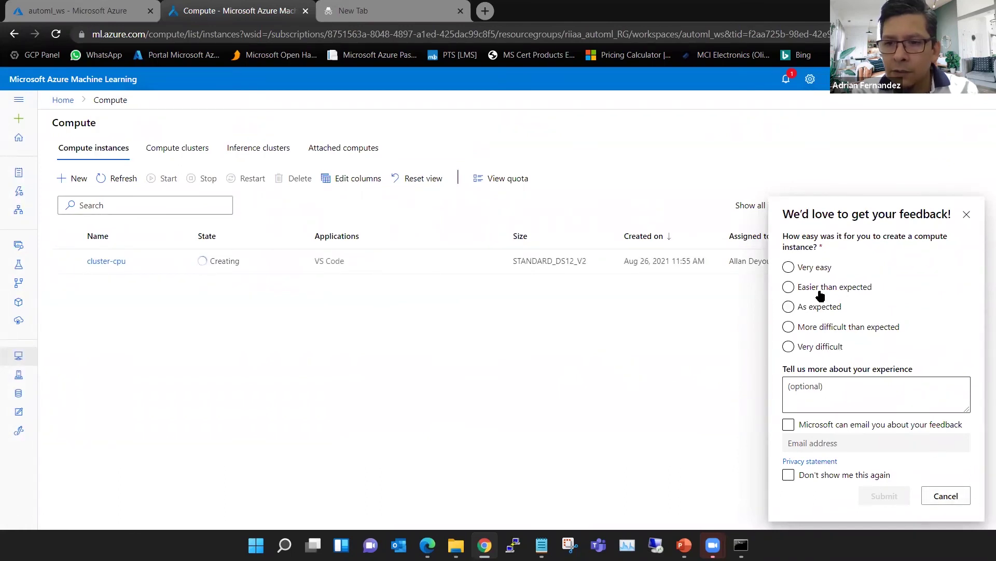
Submit the compute creation feedback with the rating Very easy and refresh the compute instances list.
click(821, 266)
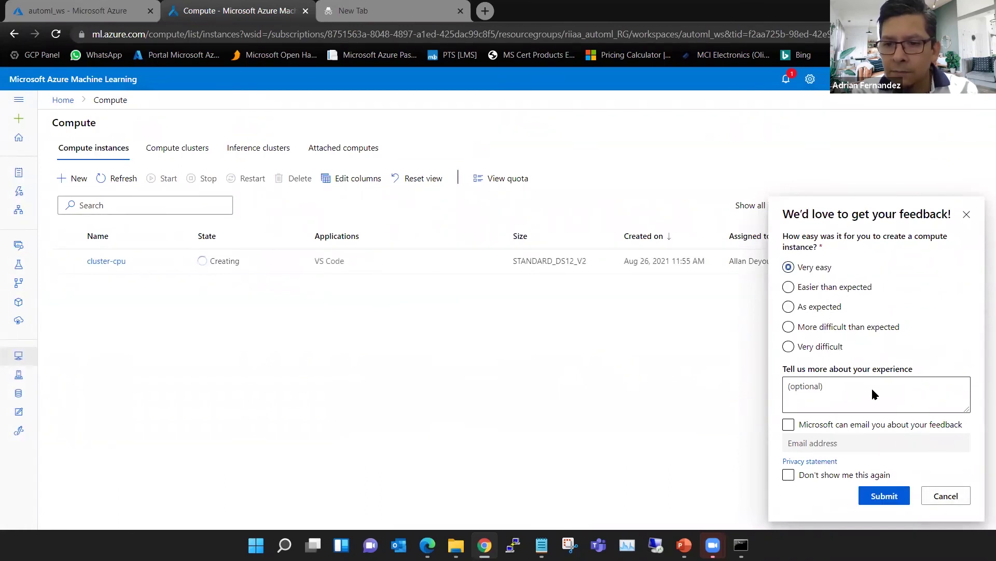
click(901, 504)
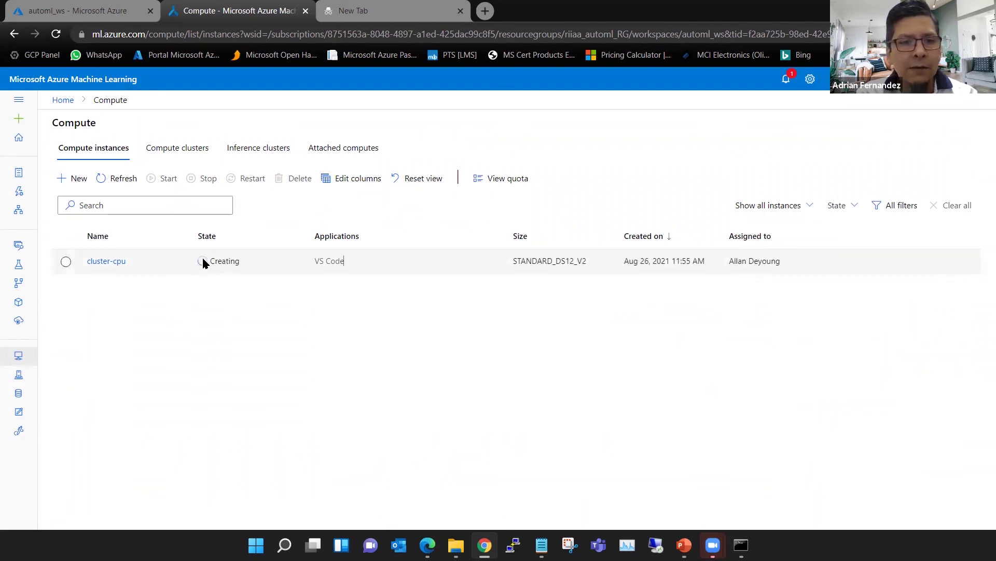
click(115, 183)
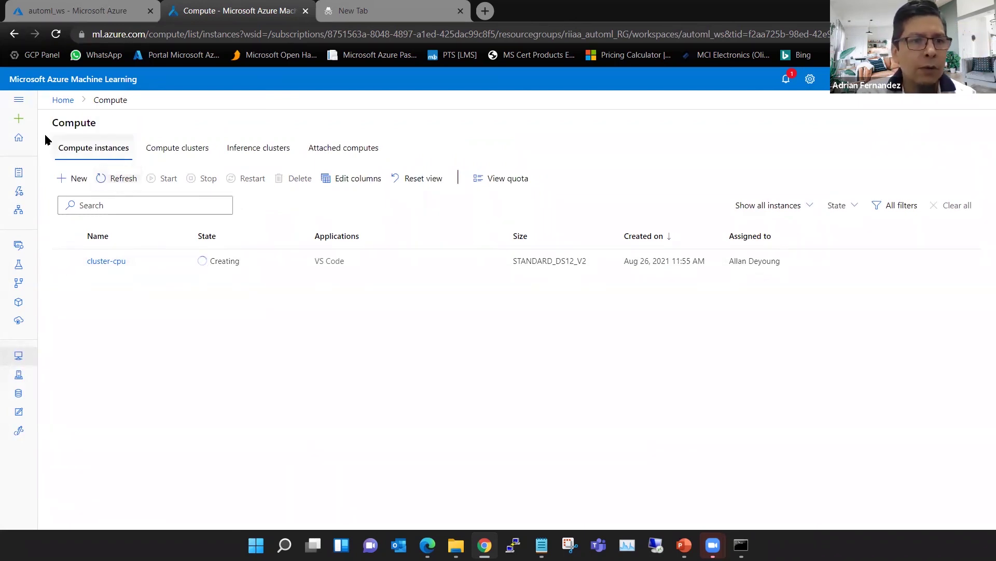
Review the battery life notebook from the library installation through the setup and import cells to the workspace connection and environment summary code.
click(21, 178)
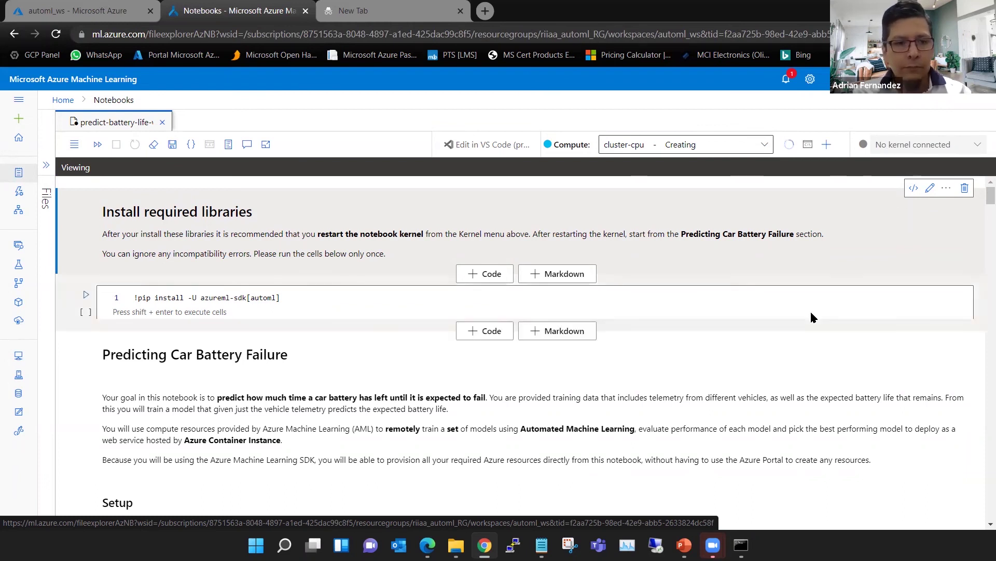
click(315, 311)
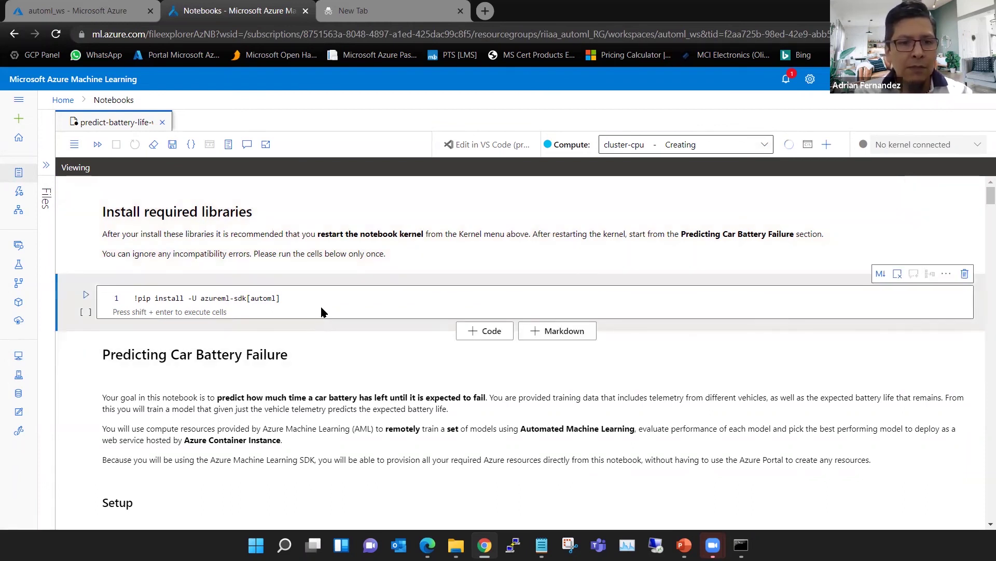
scroll(353, 322, down, 5)
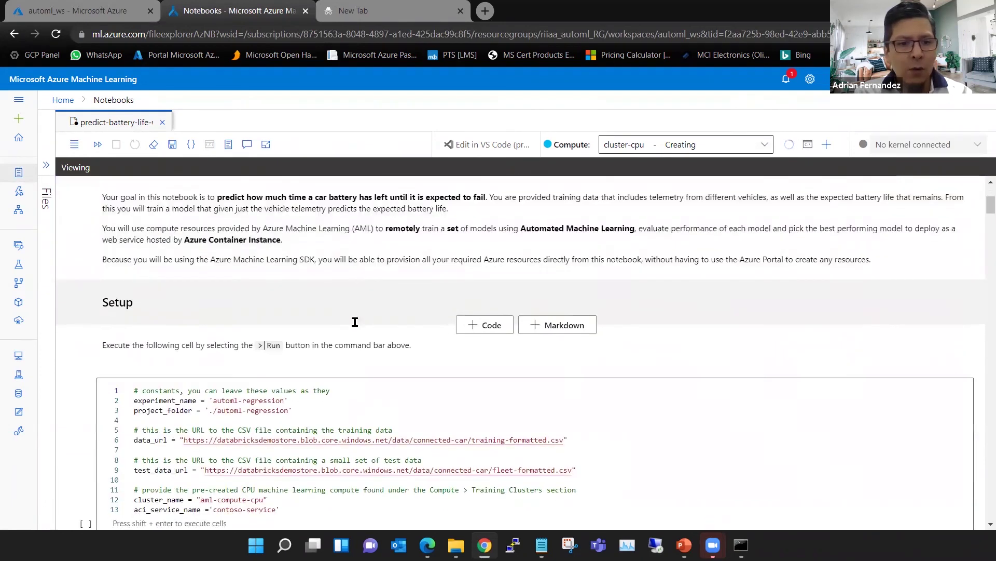
scroll(355, 321, down, 1)
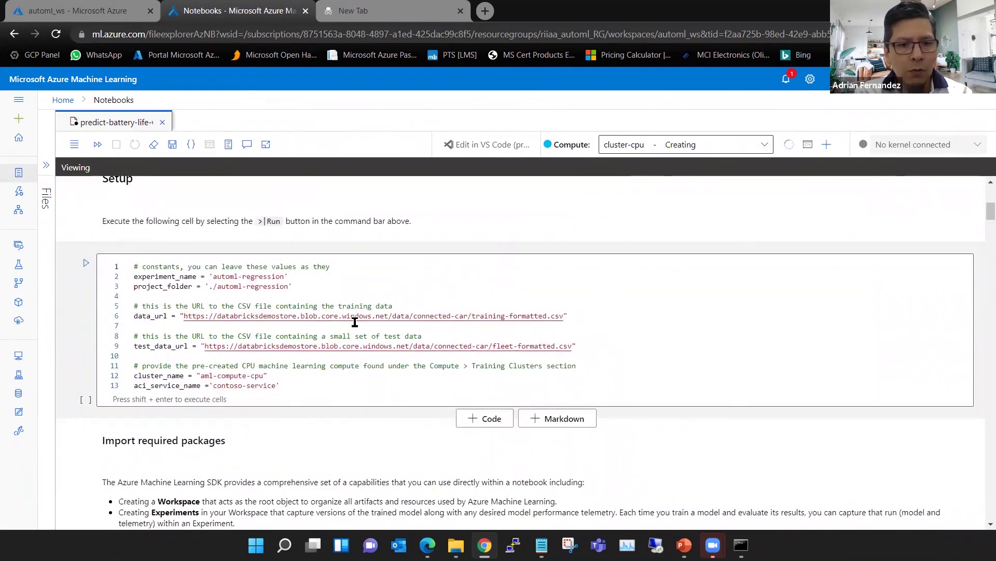
scroll(355, 321, down, 2)
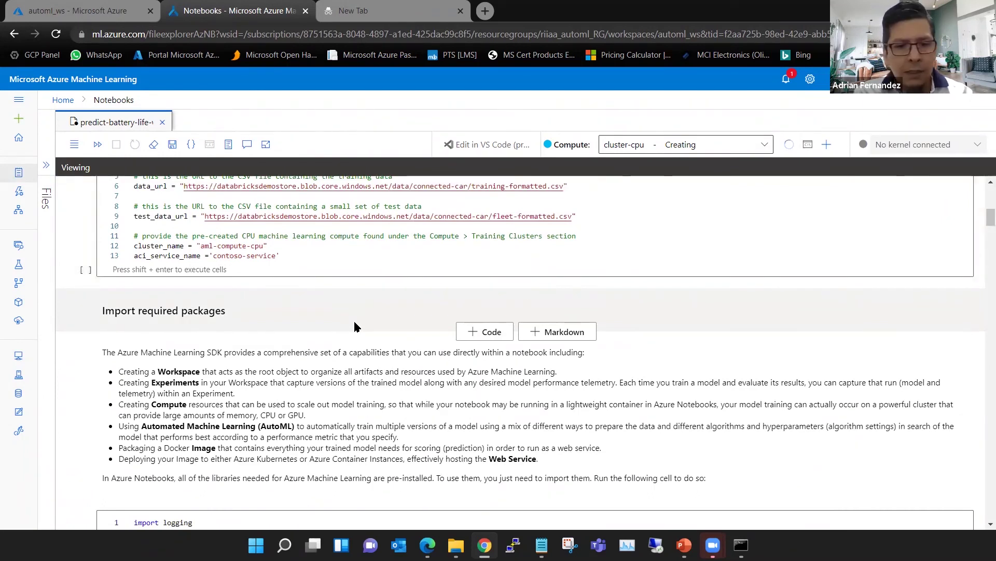
scroll(355, 326, down, 1)
scroll(355, 322, down, 7)
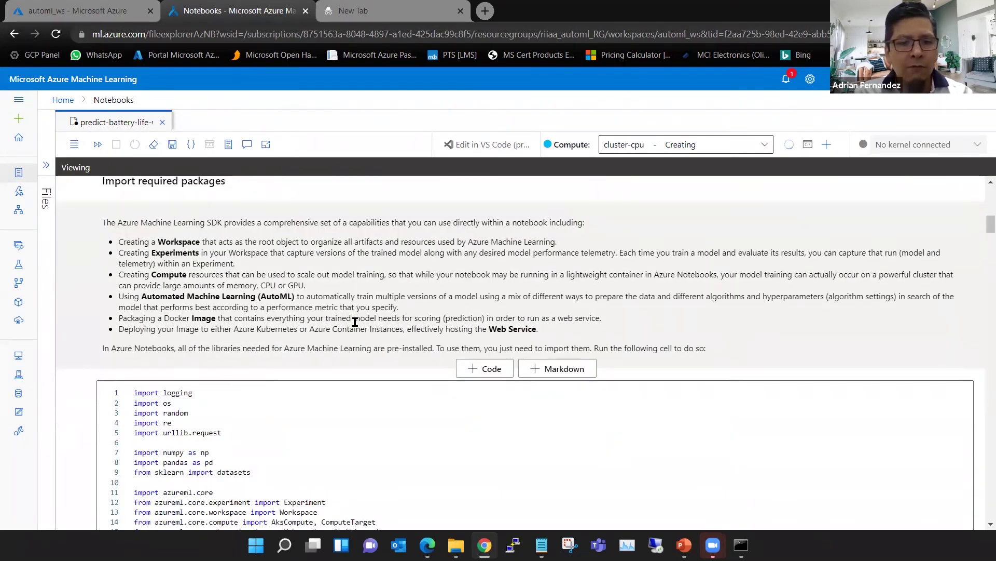
scroll(355, 326, down, 2)
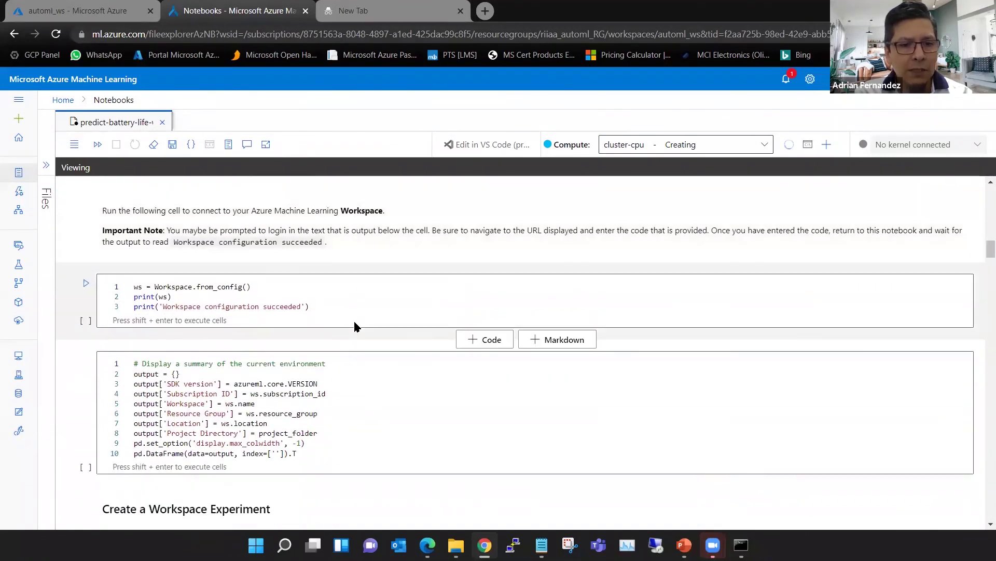
click(276, 455)
drag(299, 453, 114, 389)
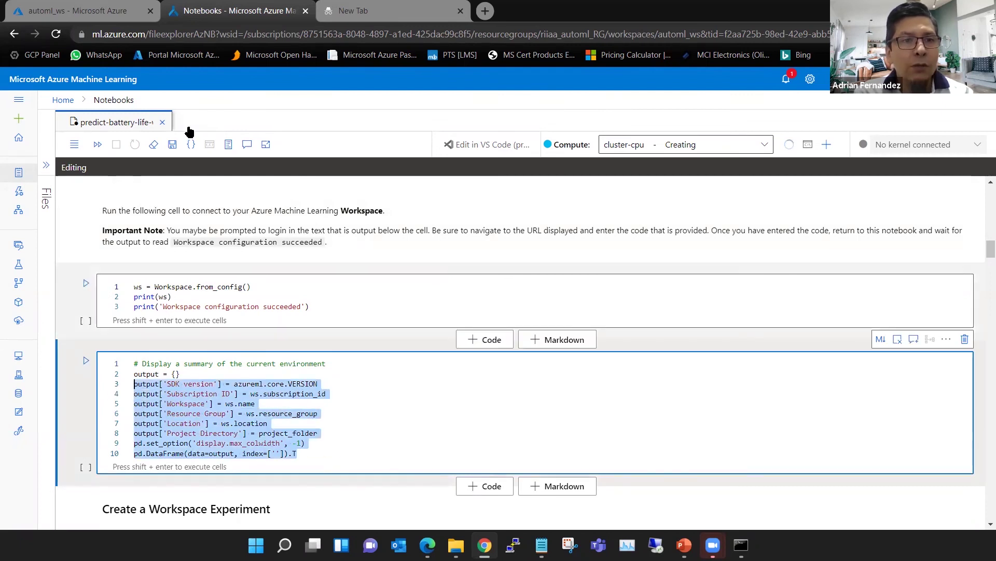
Switch to the Azure portal, open Azure subscription 1 and copy its subscription ID.
click(125, 10)
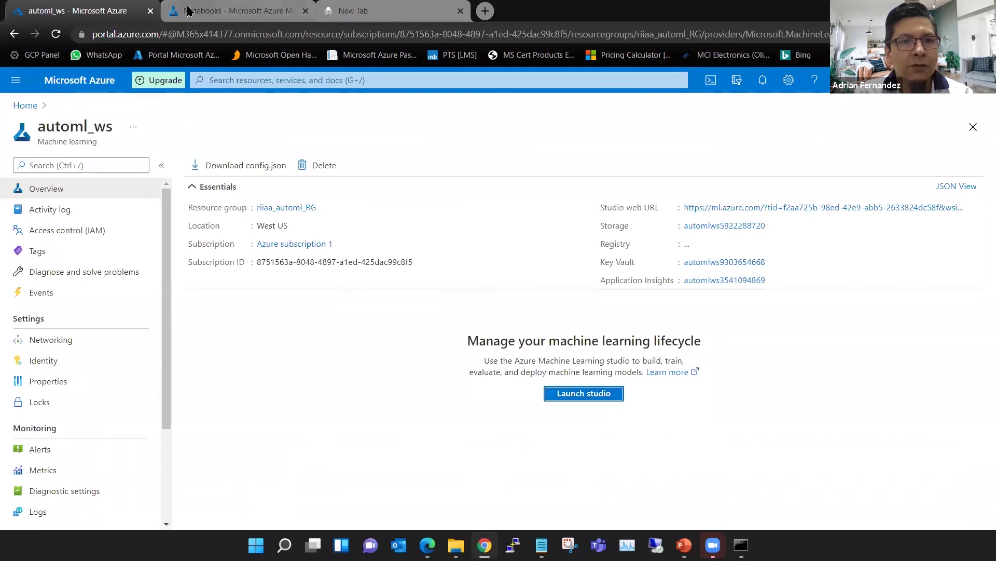
key(ctrl+Tab)
click(124, 10)
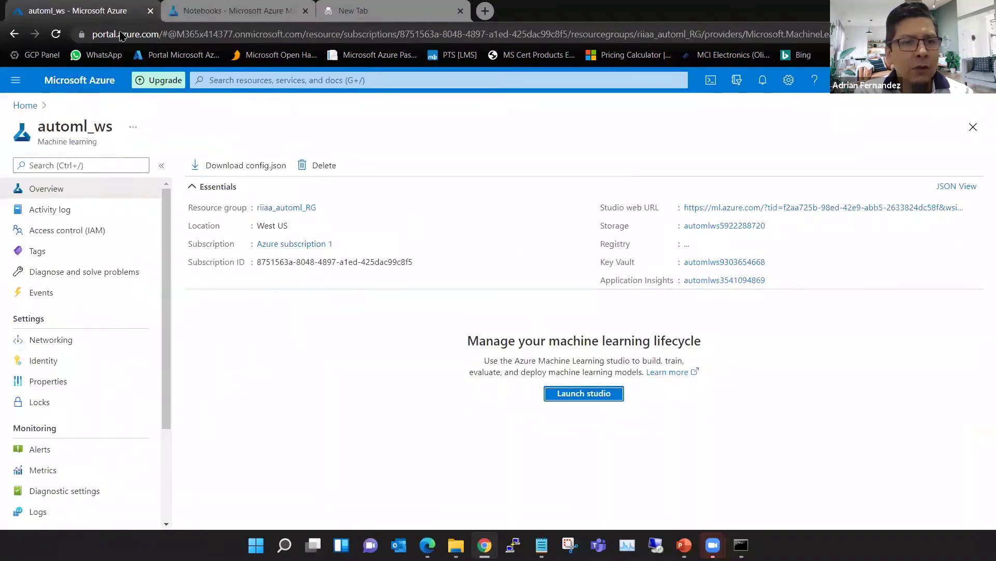
click(26, 110)
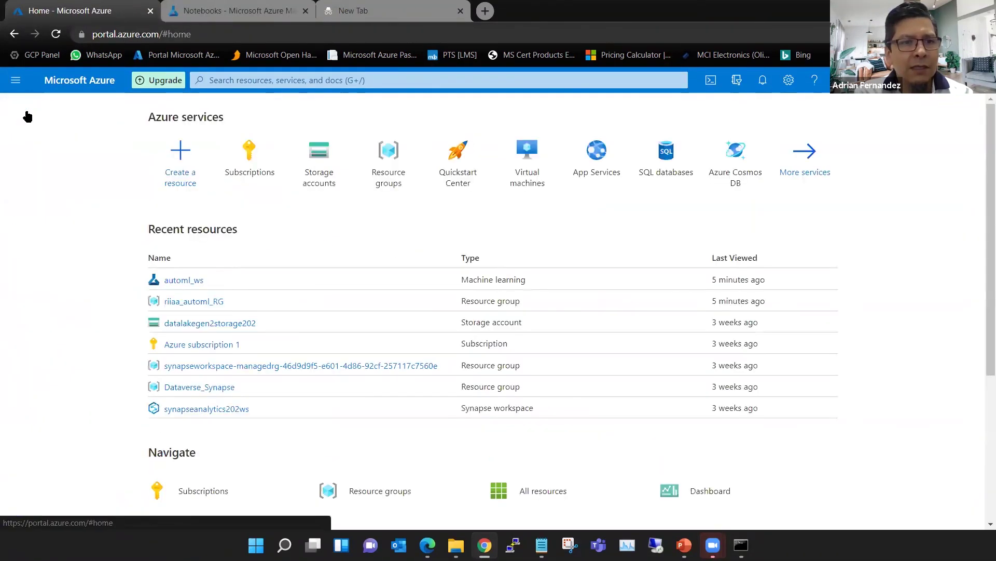
click(261, 176)
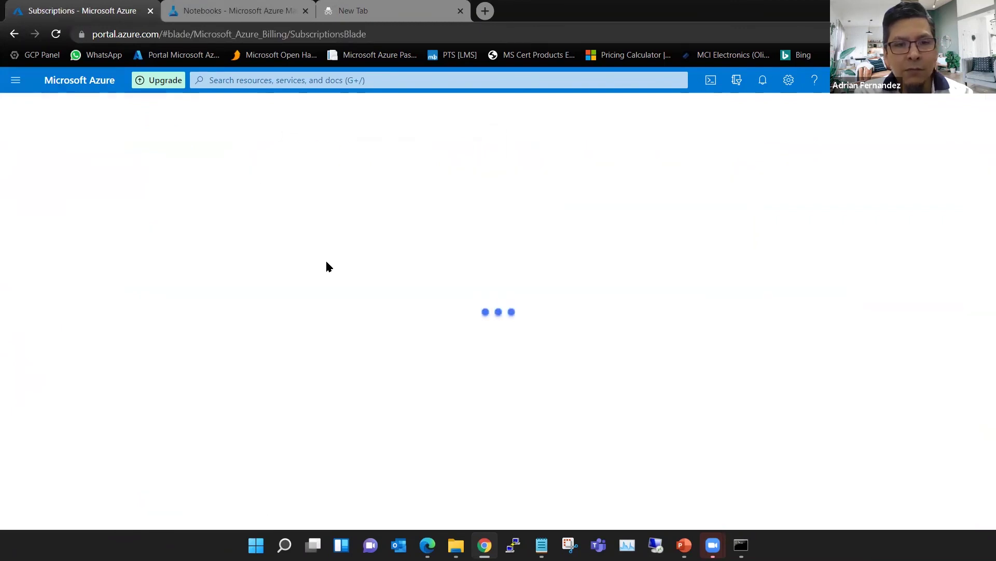
click(113, 332)
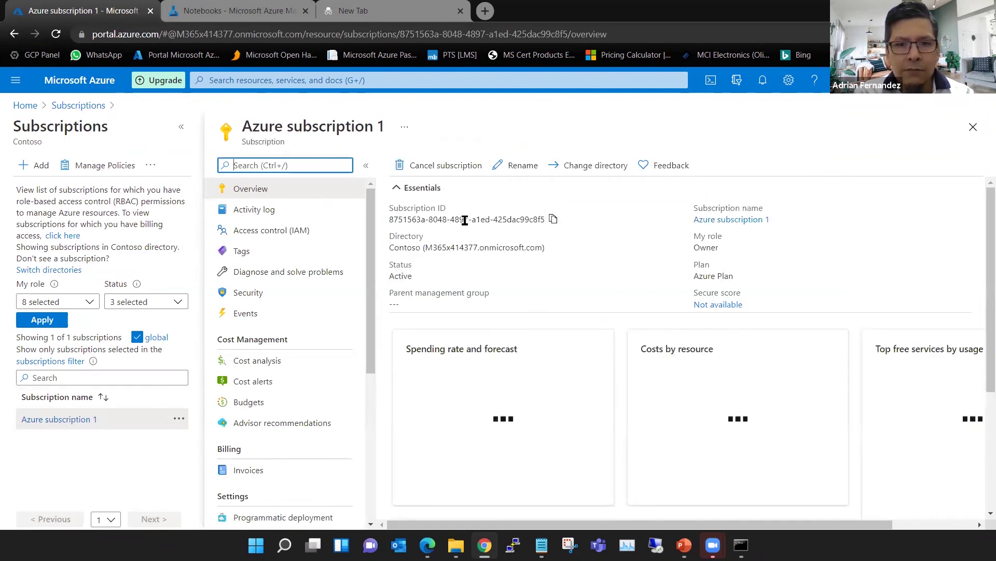
click(554, 219)
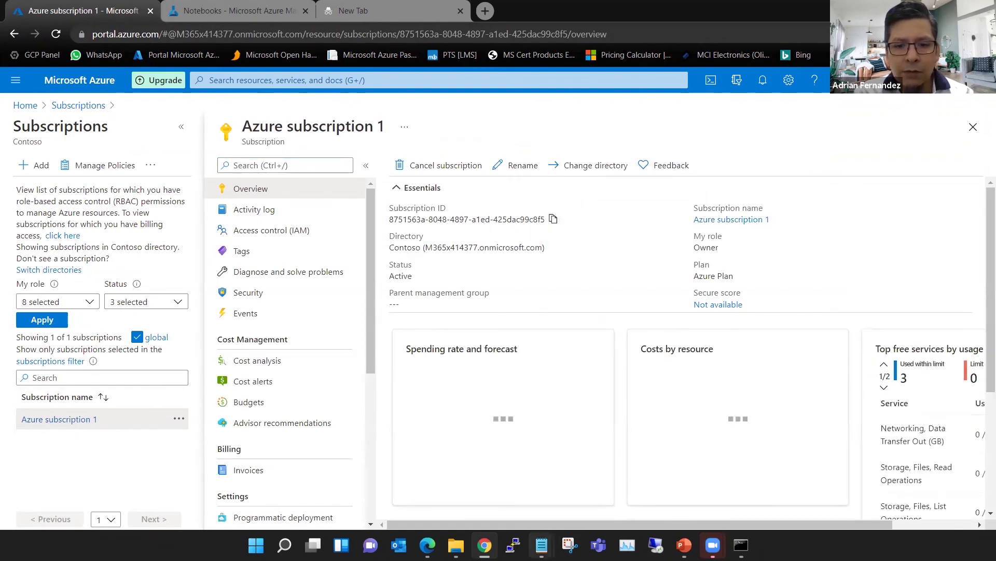
Paste the subscription ID into a new Notepad document and return to the Azure portal.
mouse_move(541, 544)
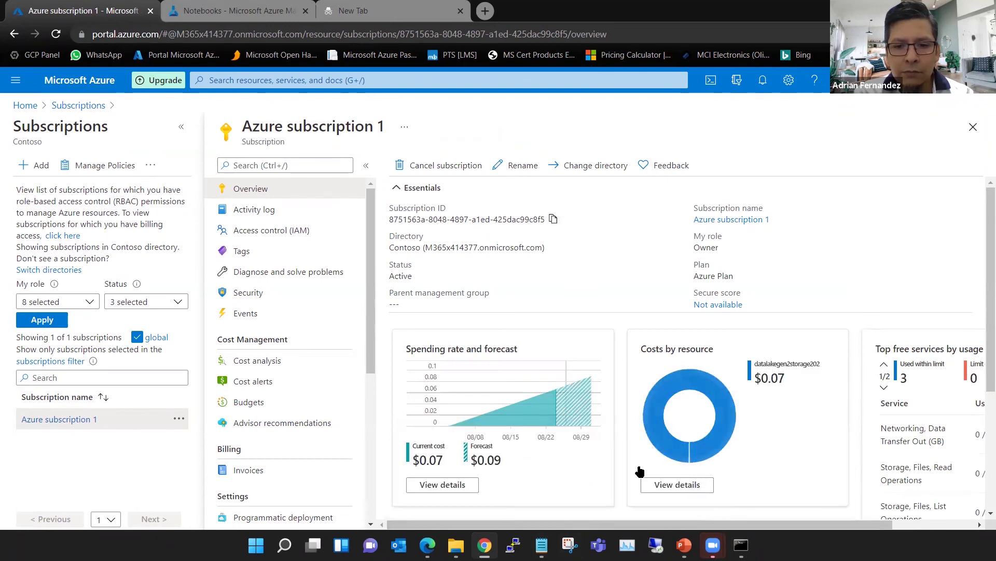
right_click(541, 544)
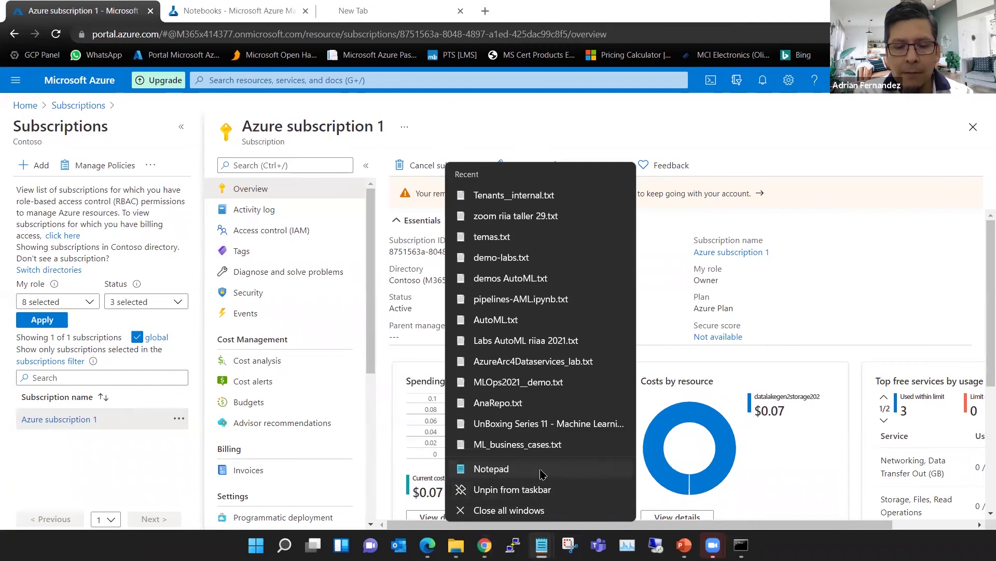
click(542, 474)
key(ctrl+v)
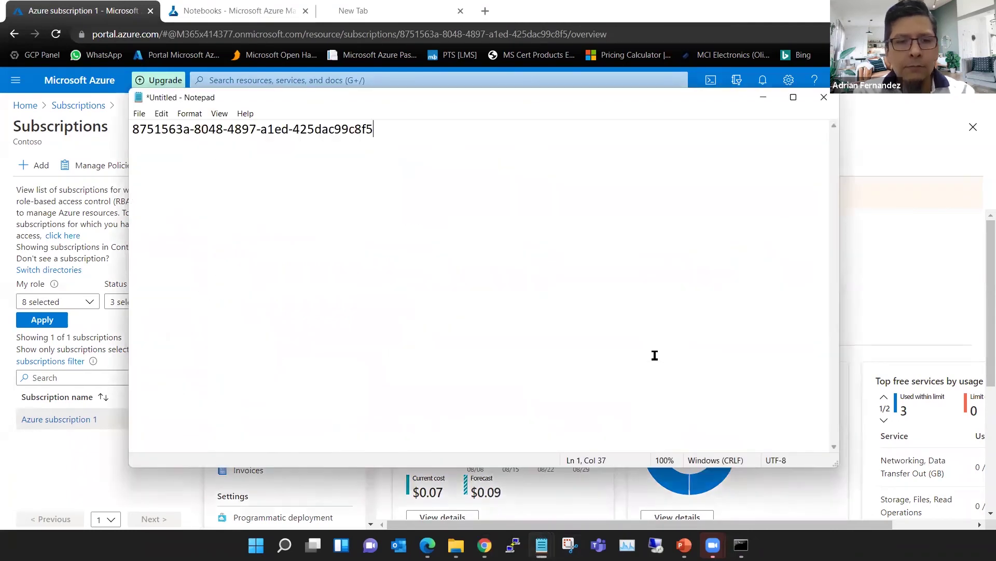
click(933, 244)
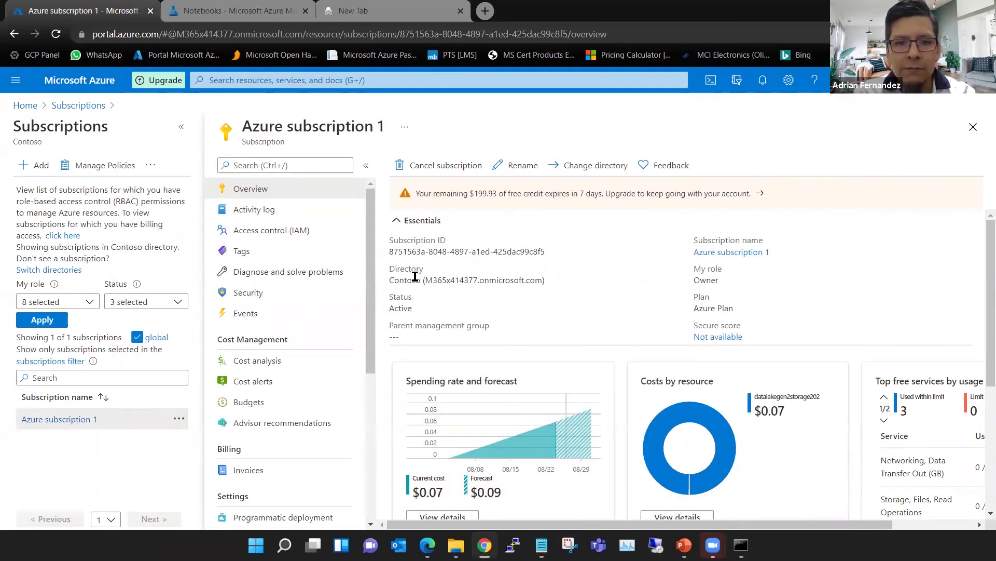
Copy the riiaa_automl_RG resource group name from the portal's resource groups list into the untitled Notepad document.
scroll(540, 285, down, 1)
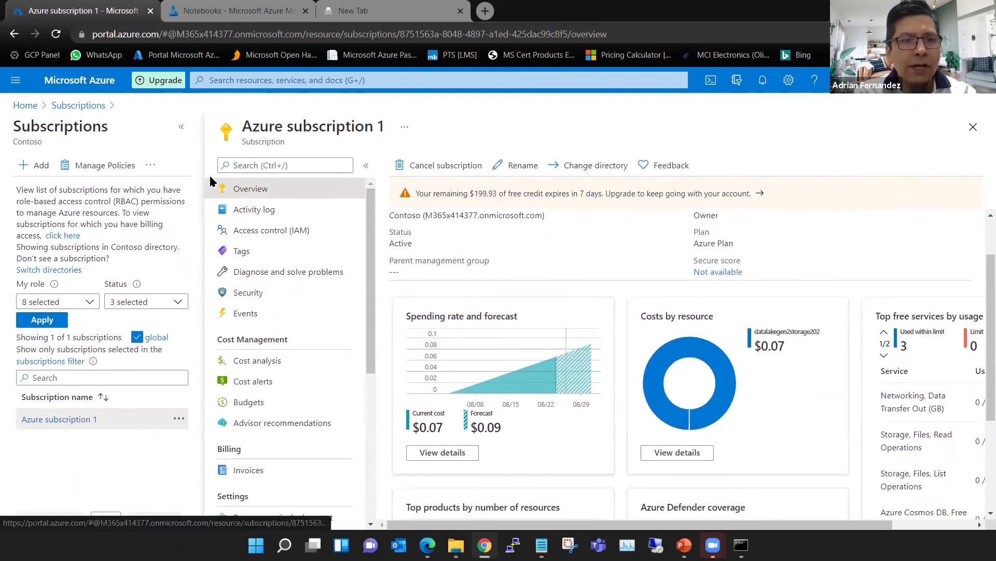
click(182, 128)
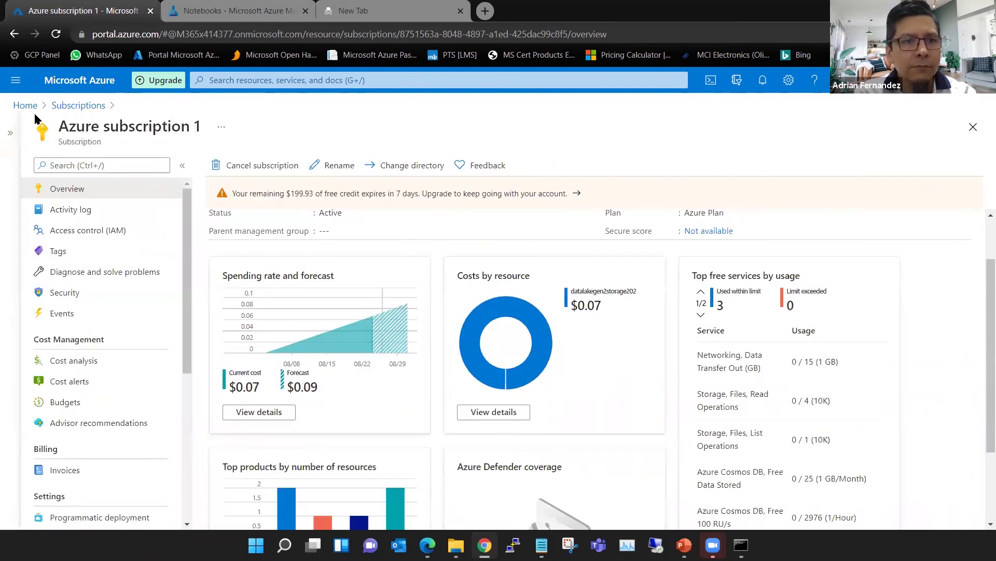
click(27, 107)
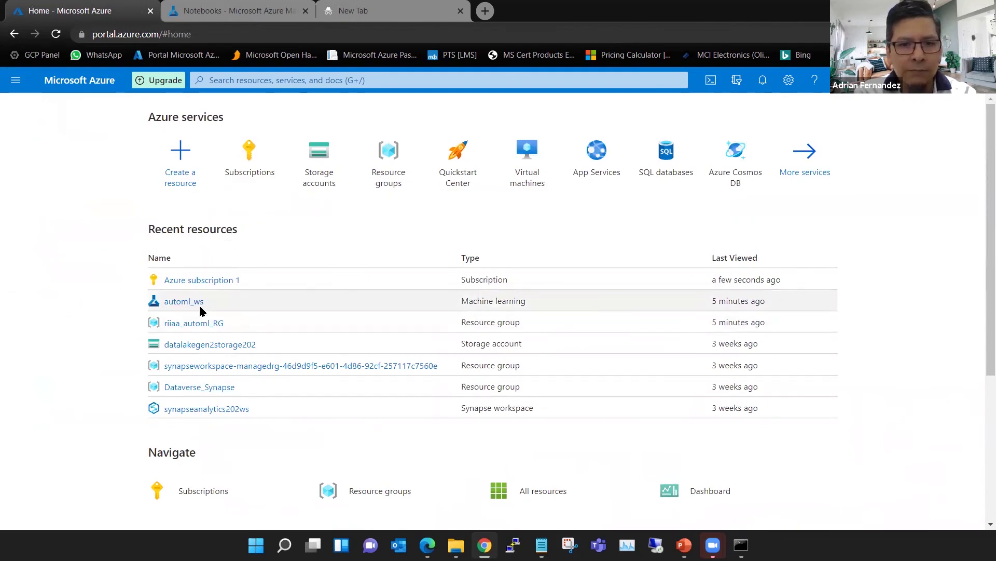
click(390, 188)
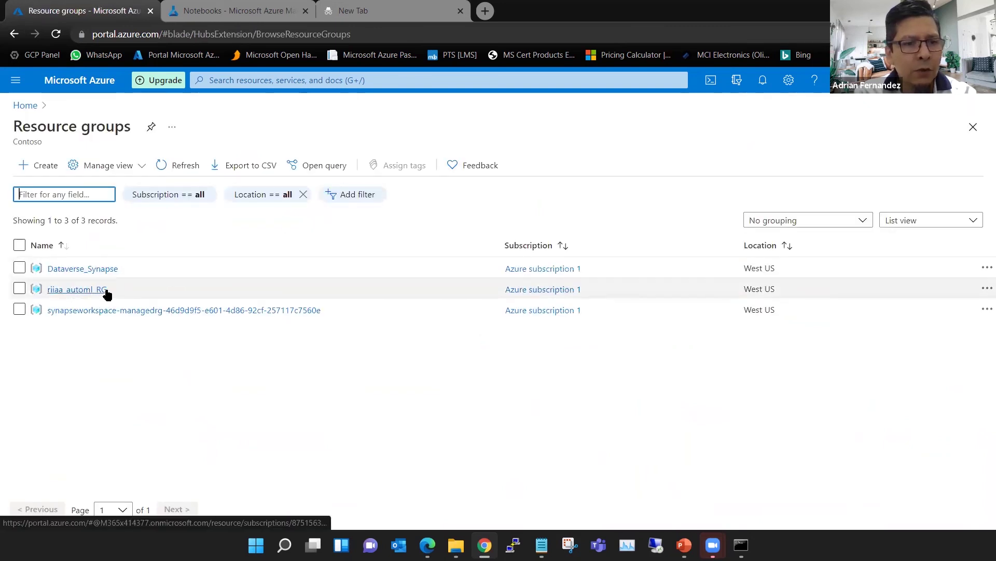
drag(107, 289, 45, 289)
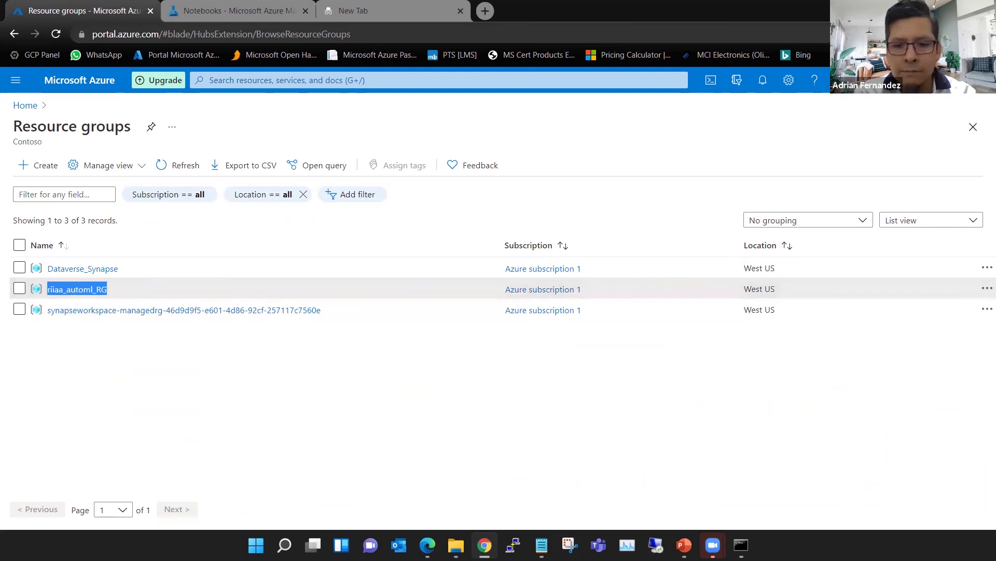
click(541, 545)
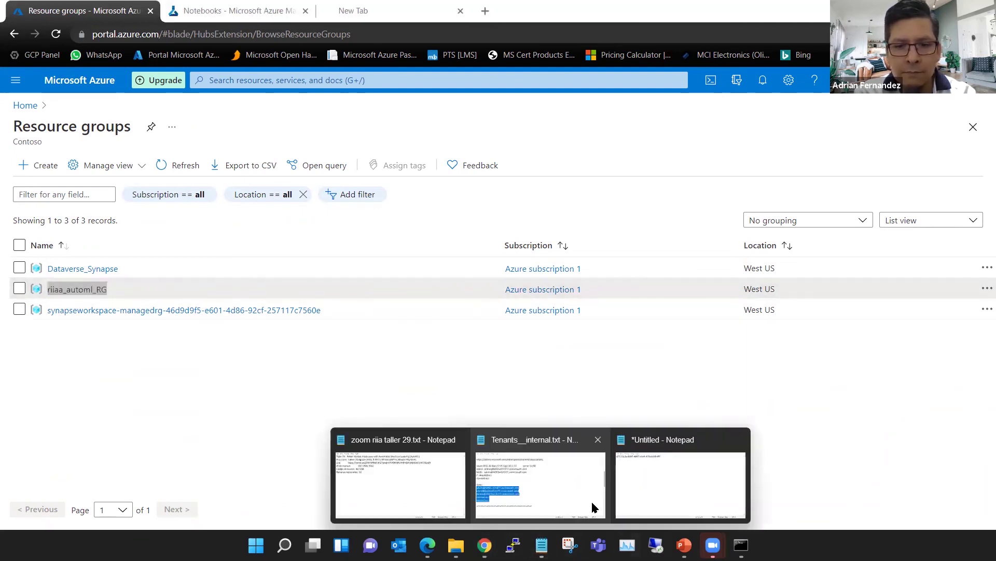
click(667, 475)
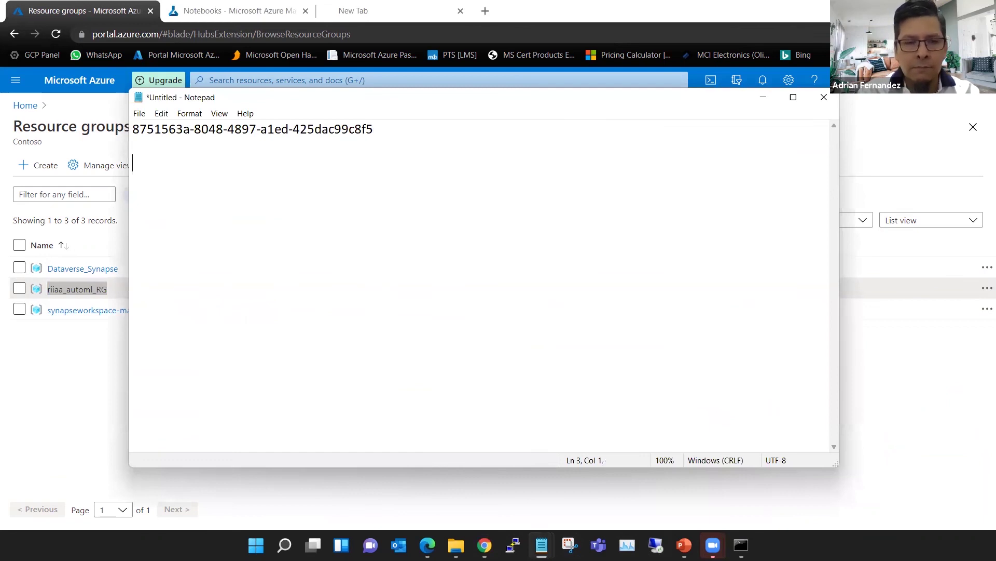
key(ctrl+v)
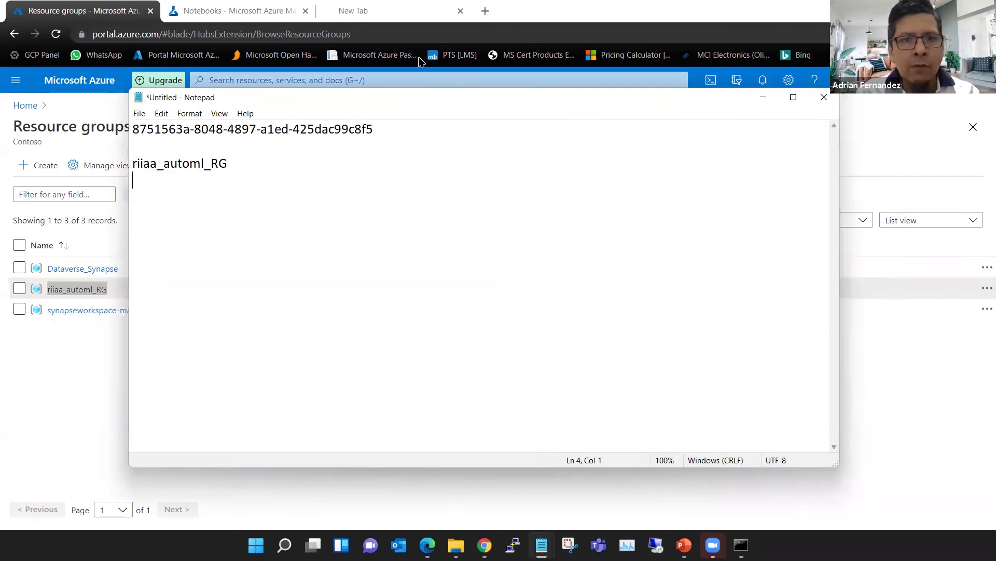
Open the riiaa_automl_RG resource group in the portal and copy the automl_ws workspace name into the Notepad document.
click(279, 12)
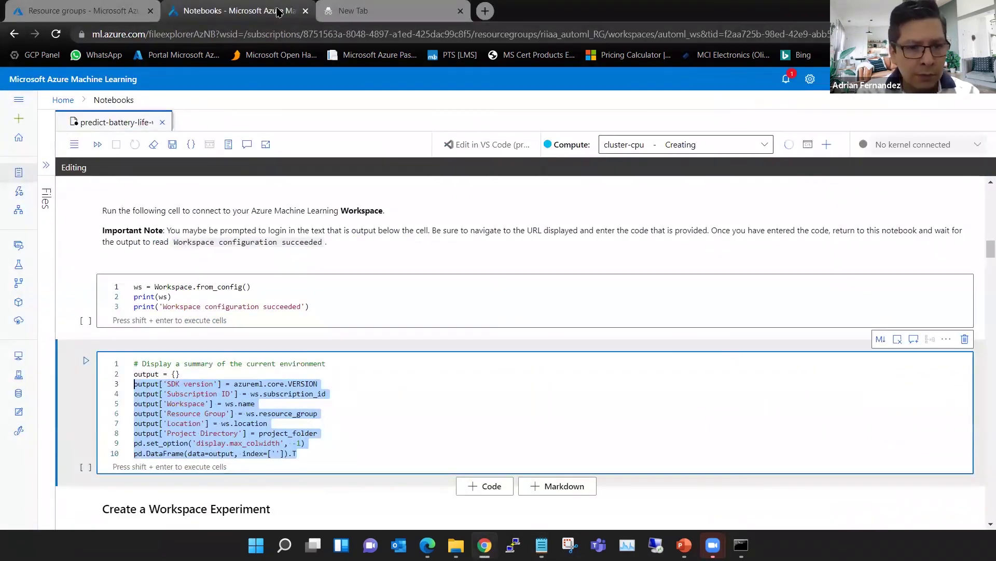
click(110, 12)
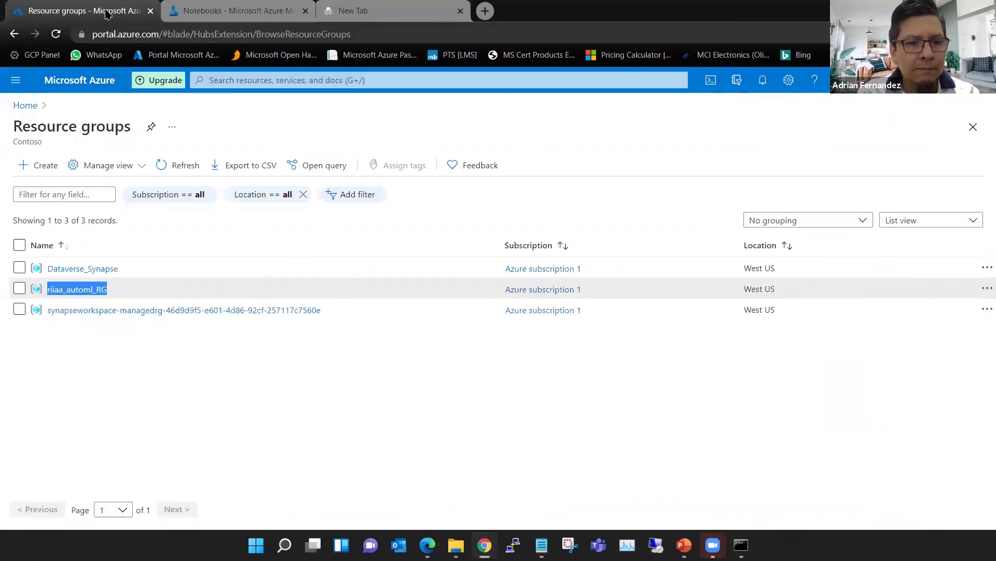
click(101, 291)
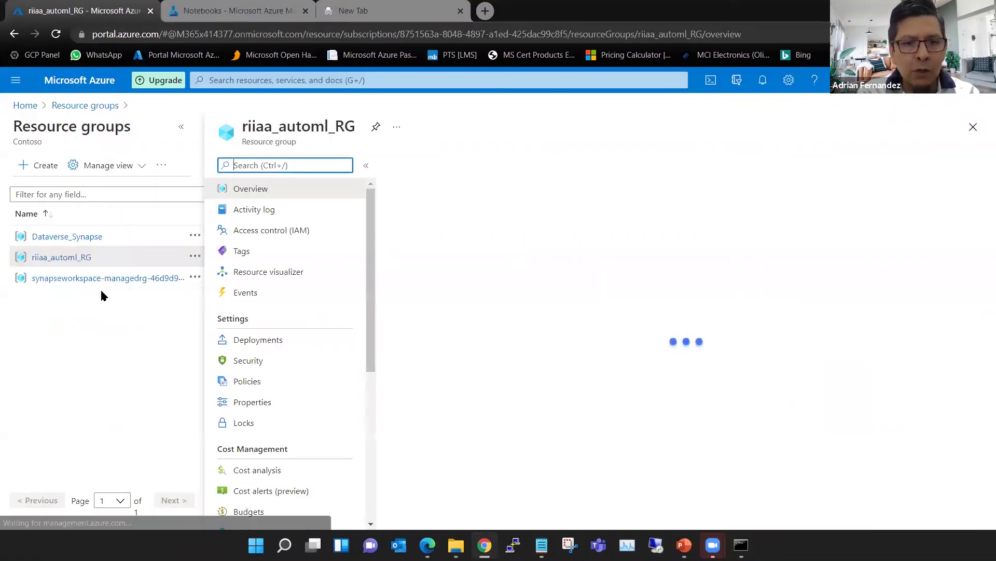
drag(470, 381, 423, 384)
key(ctrl+c)
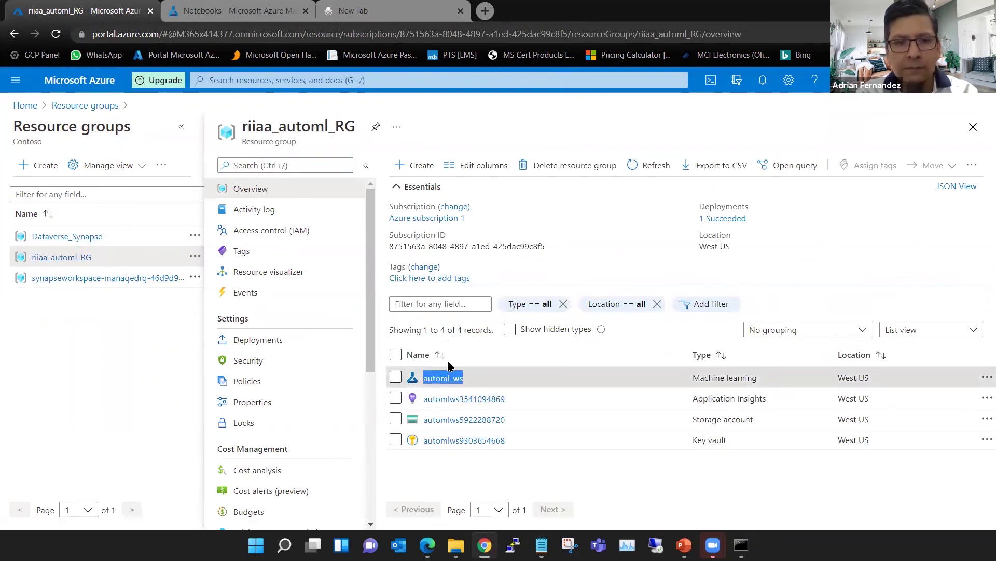
click(541, 545)
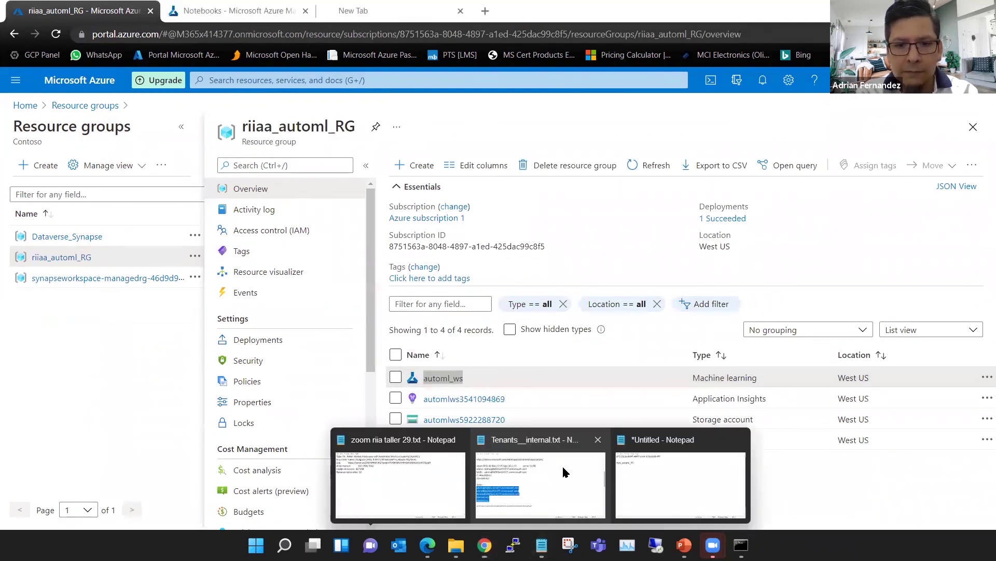
click(636, 483)
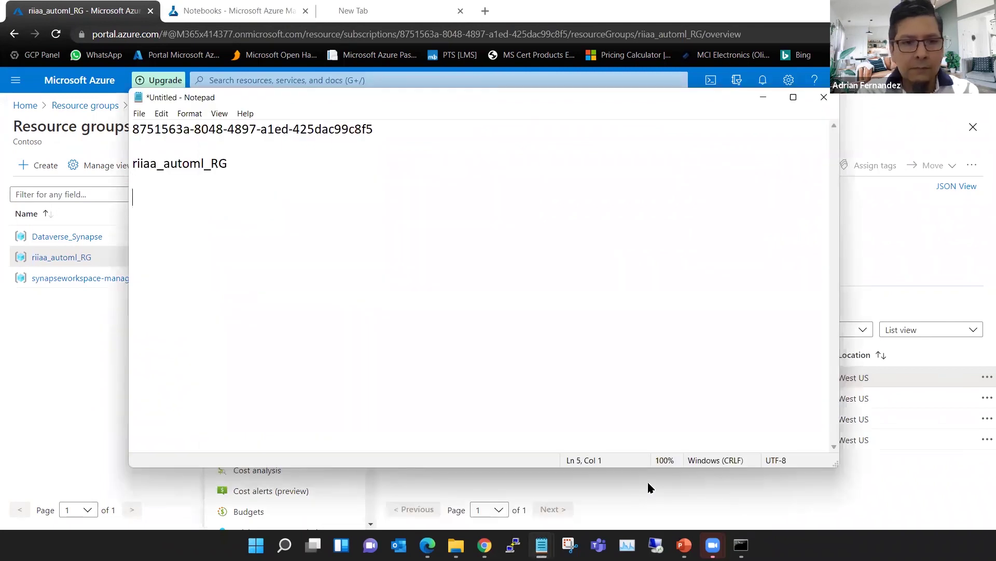
key(ctrl+v)
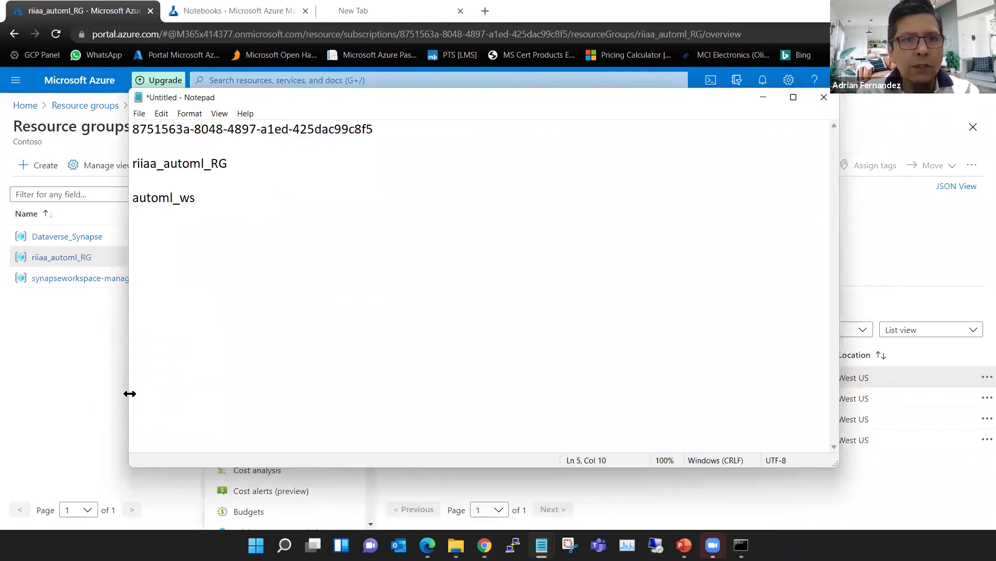
Return to the battery life notebook and replace the Workspace key in the environment summary cell with automl_ws.
click(277, 13)
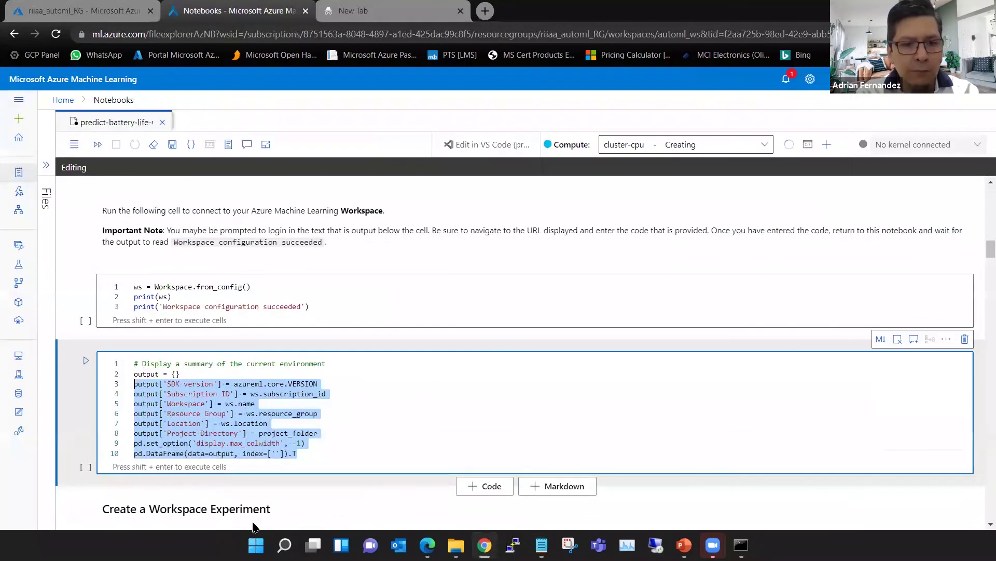
double_click(196, 409)
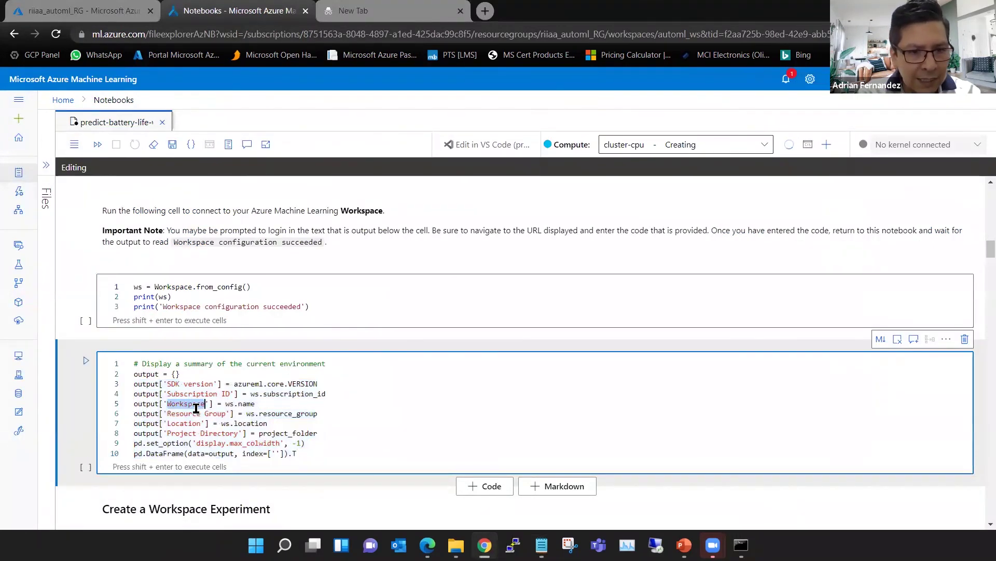
key(ctrl+v)
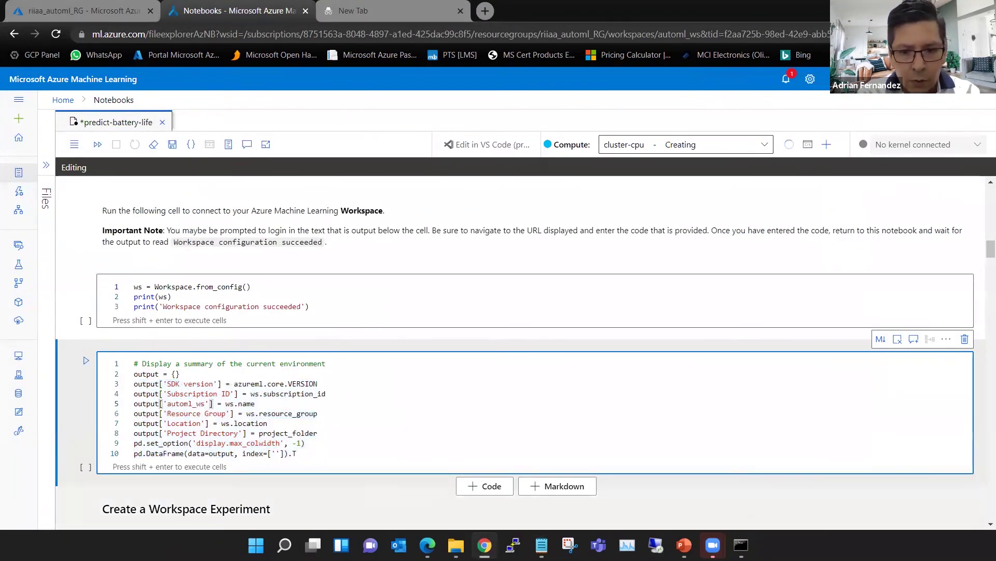
Copy the subscription ID from Notepad and paste it over the Subscription ID key in the environment summary cell.
mouse_move(542, 545)
click(668, 453)
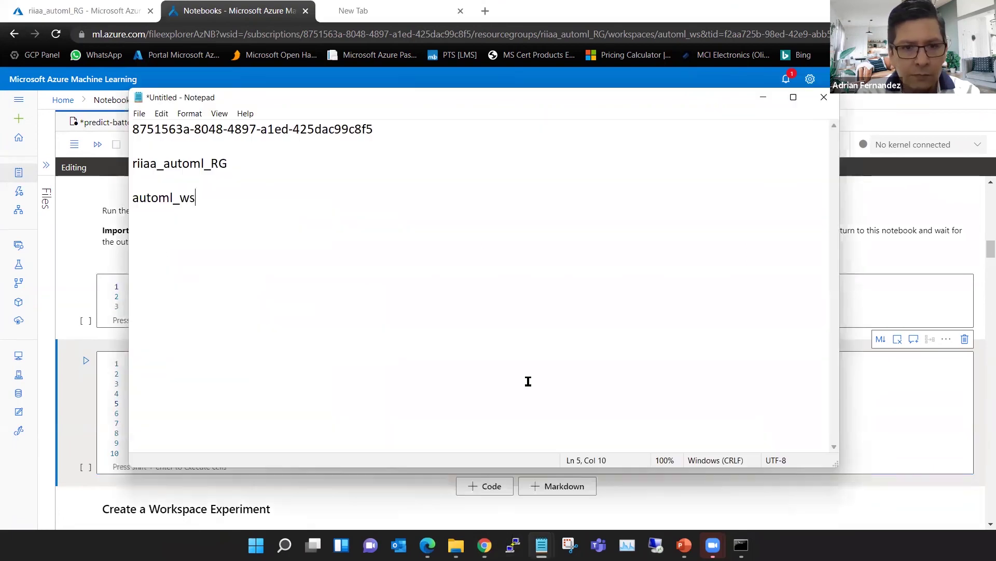
drag(391, 131, 134, 126)
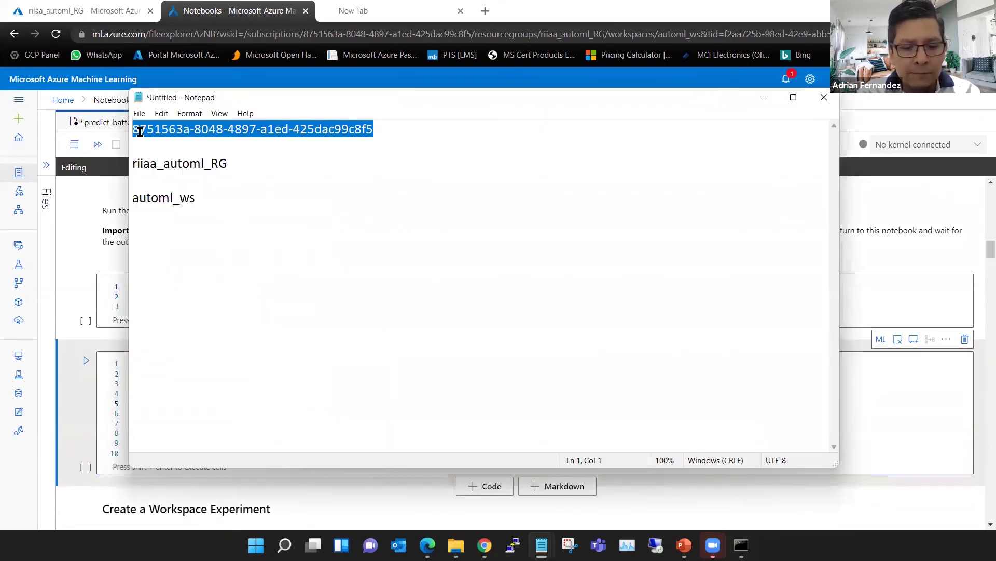
click(115, 357)
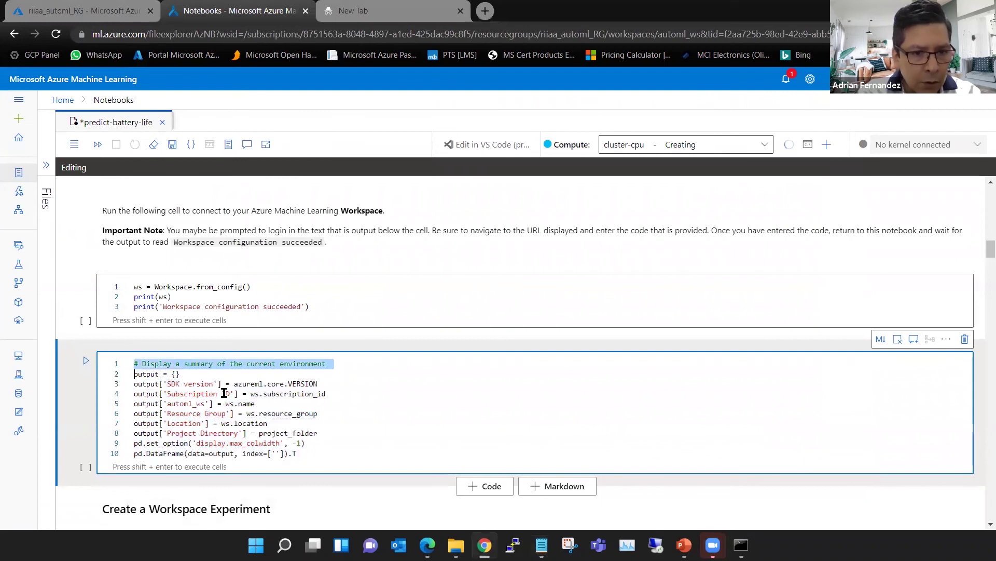
drag(235, 395, 172, 395)
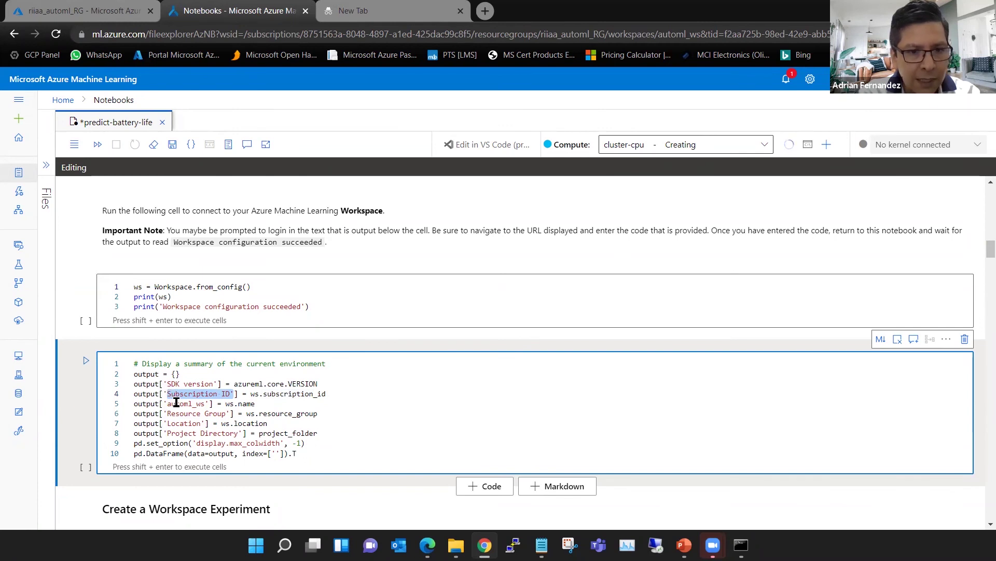
text(8751563a-8048-4897-a1ed-425dac99c8f5)
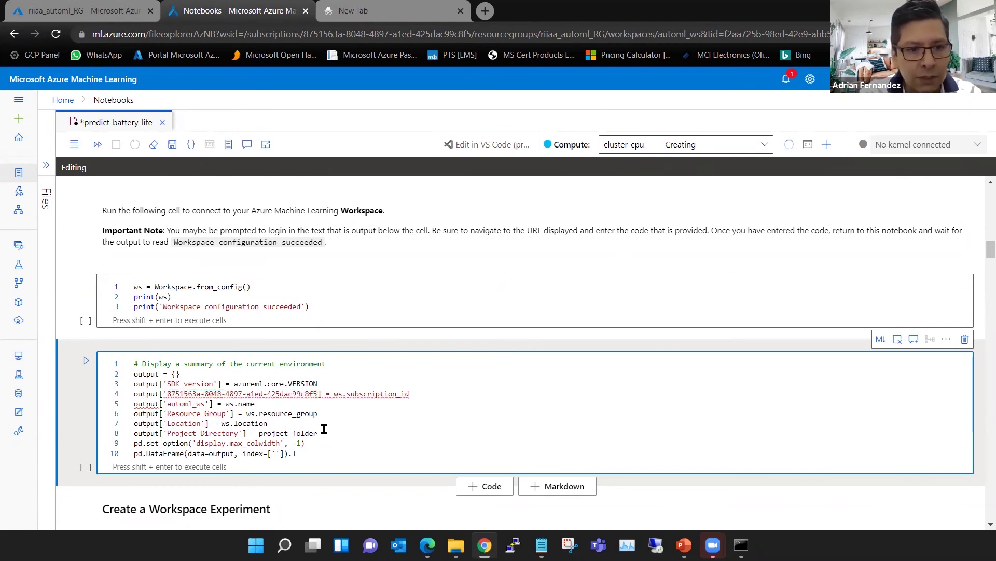
Copy riiaa_automl_RG from Notepad and paste it over the Resource Group key in the environment summary cell.
mouse_move(541, 545)
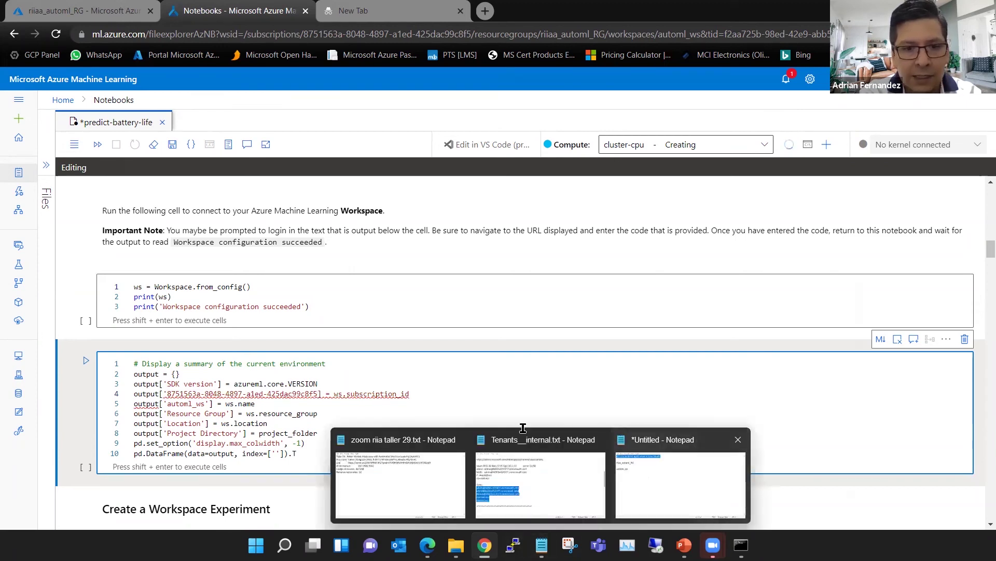
click(640, 468)
drag(230, 164, 126, 165)
key(ctrl+c)
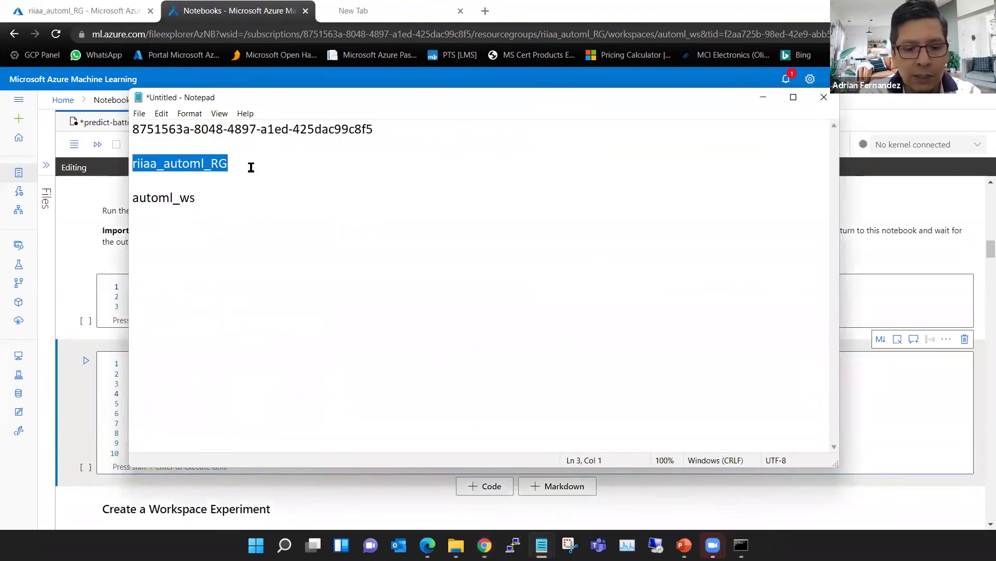
key(alt+Tab)
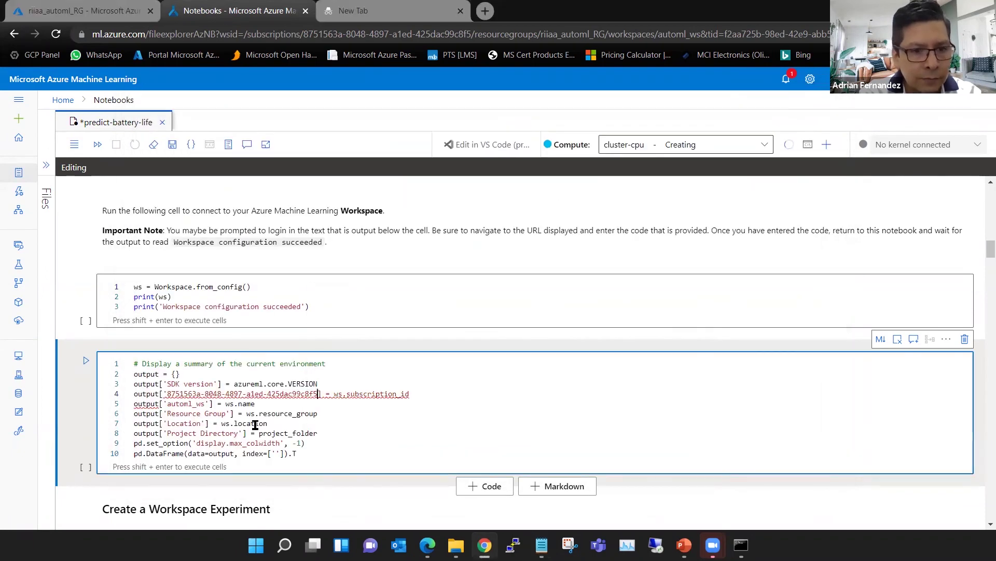
drag(226, 416, 171, 417)
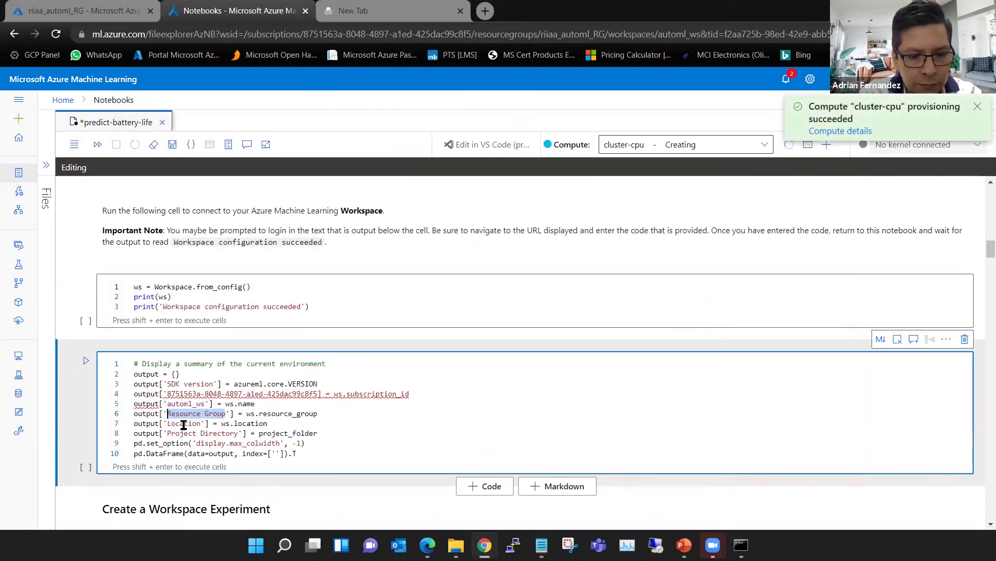
key(ctrl+v)
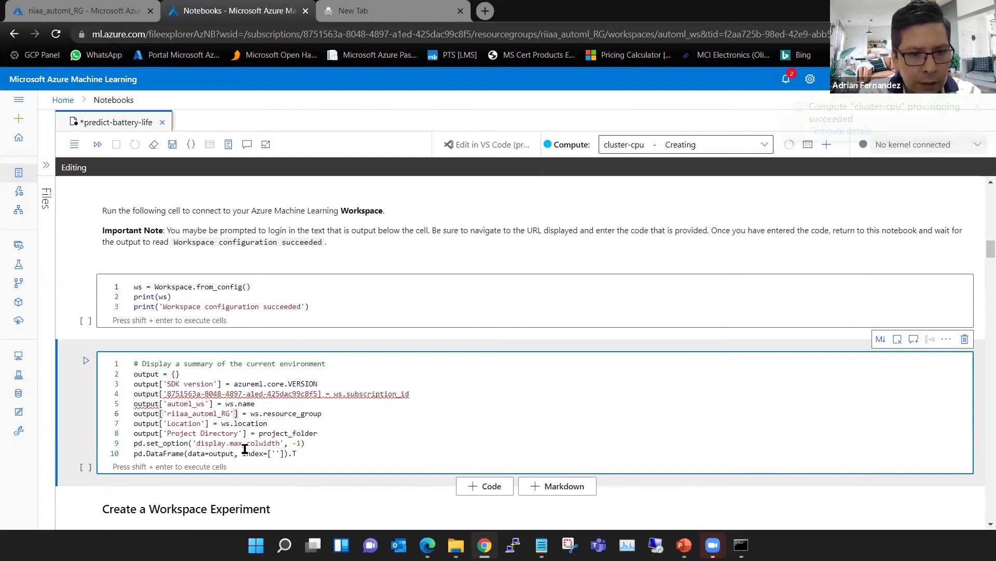
Check the resource group's location in the Azure portal and replace the Location key in the notebook's summary cell with westus.
click(134, 13)
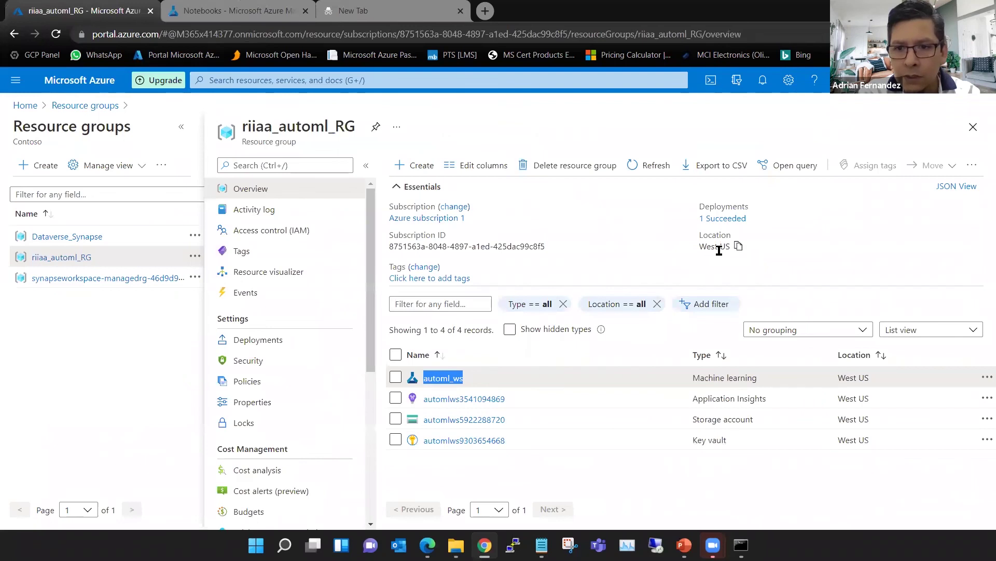
click(272, 15)
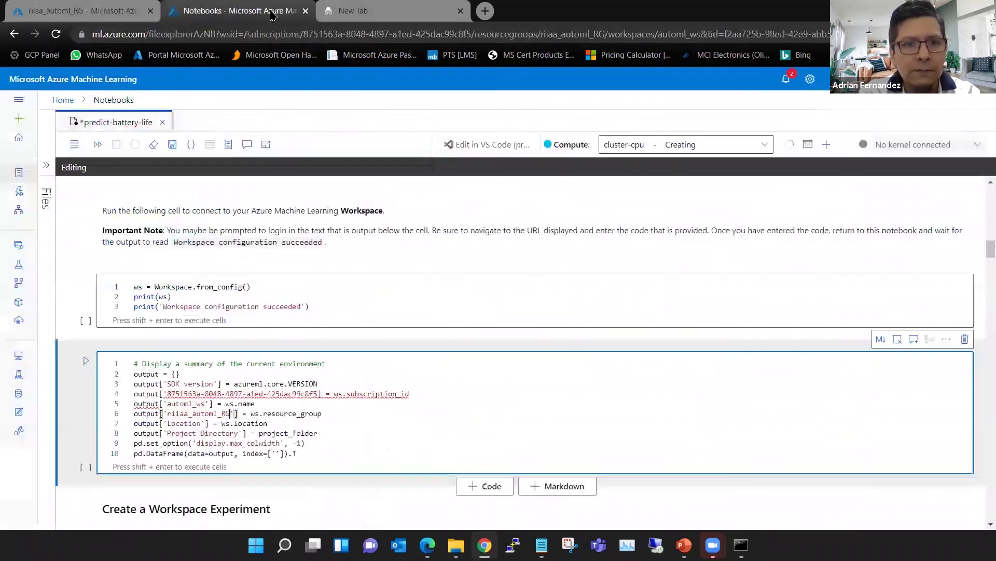
click(191, 430)
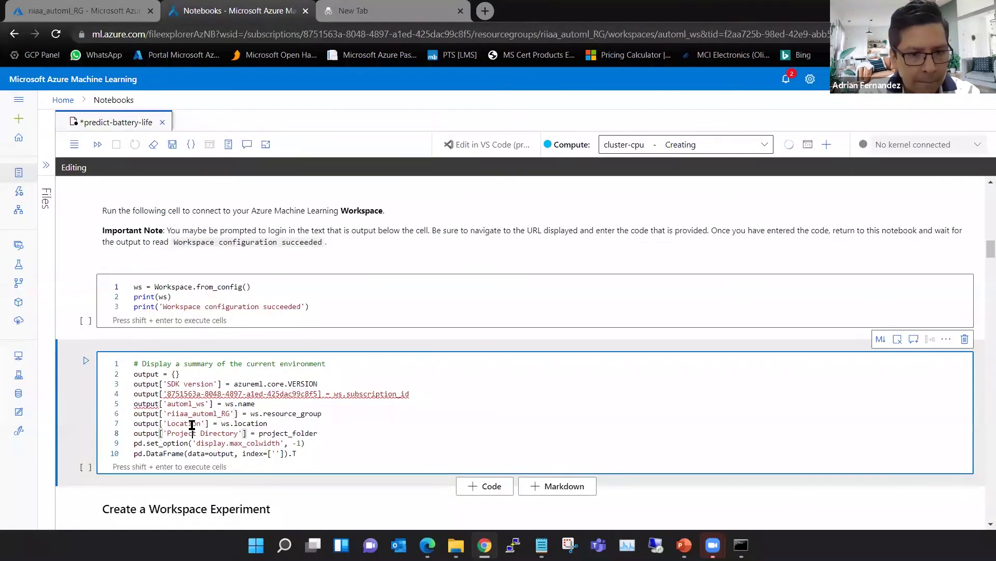
double_click(191, 424)
text(westus)
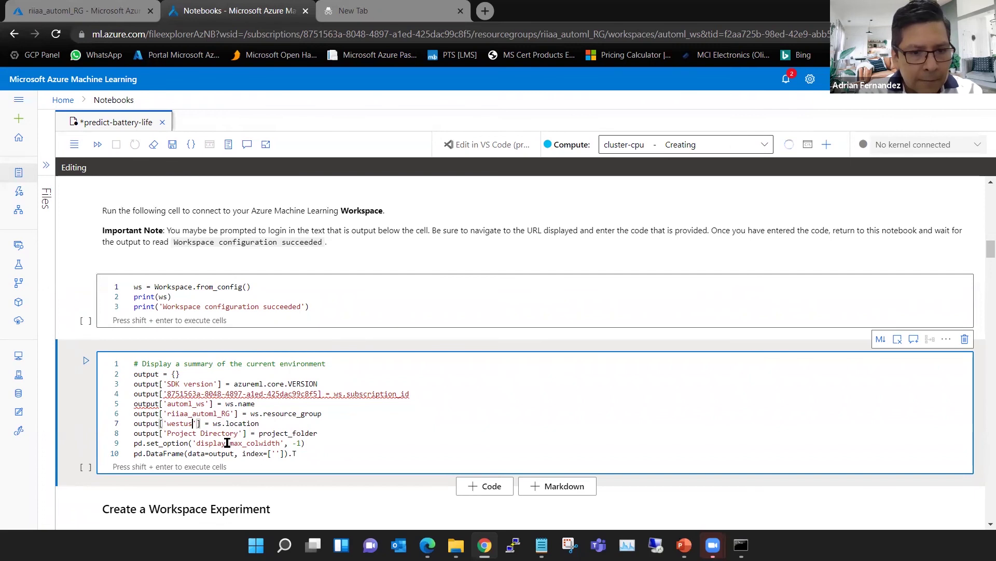
Replace the Project Directory key in the environment summary cell with automl-battery.
click(242, 435)
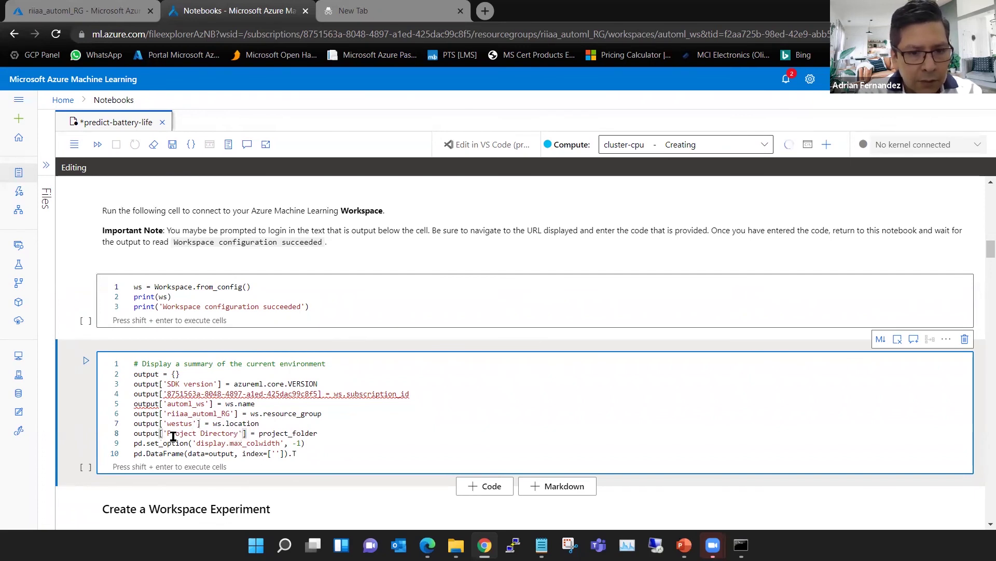
click(214, 458)
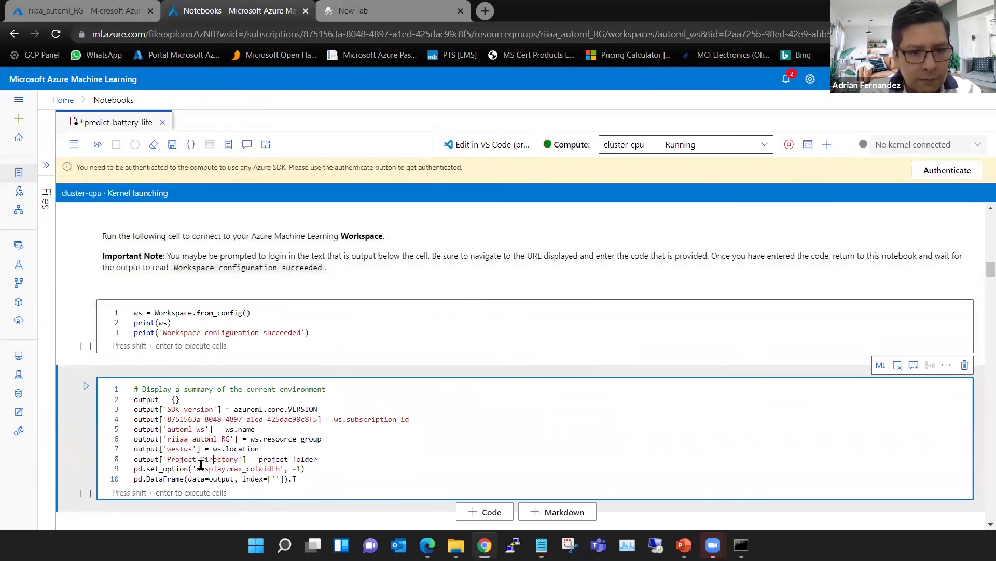
double_click(184, 459)
text(auto)
key(Delete)
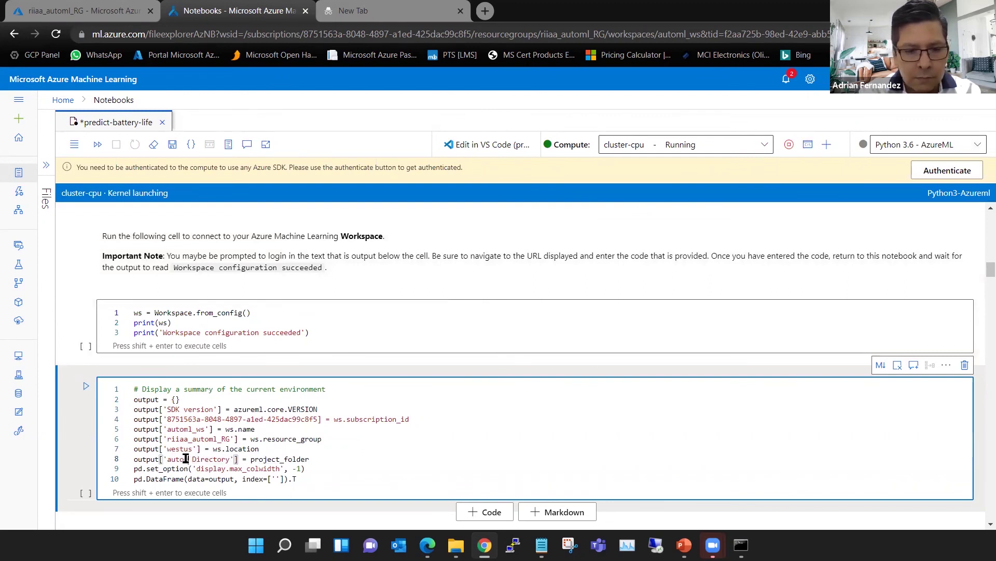
key(Delete)
key(Delete)
key(Delete)
key(Delete)
key(Delete)
key(Delete)
key(Delete)
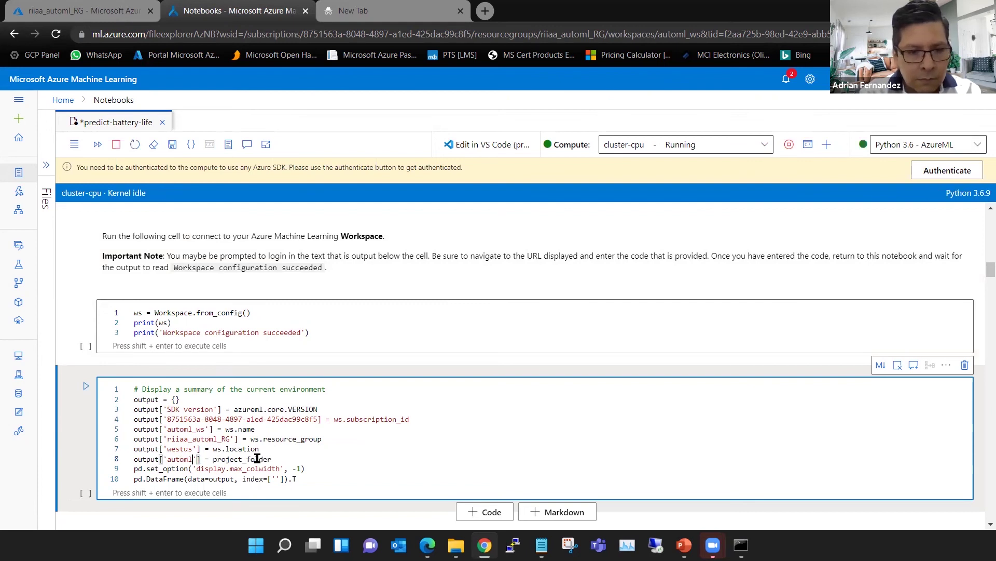
text(-battery)
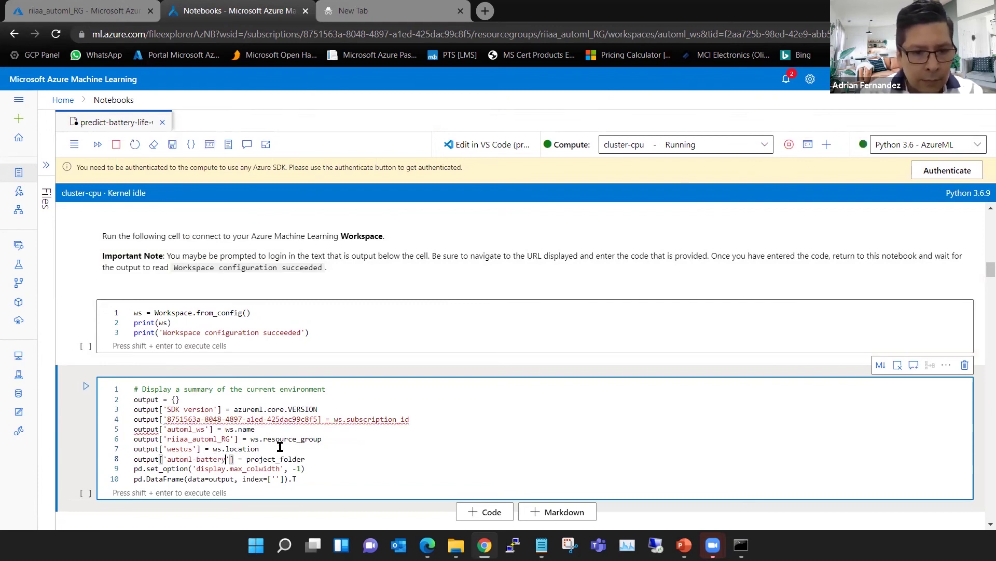
click(384, 472)
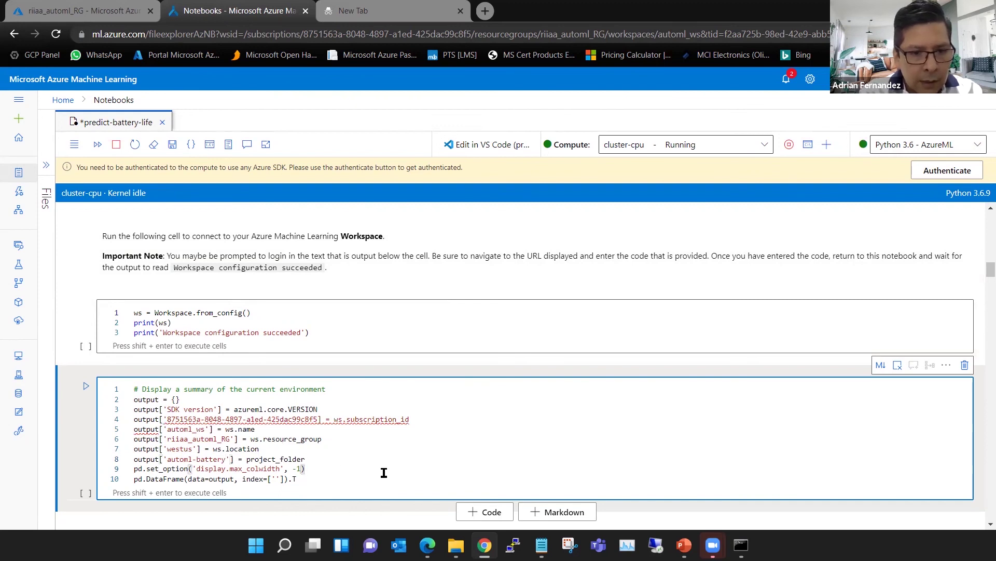
Switch the notebook's kernel to Python 3.8 - AzureML.
scroll(384, 472, down, 1)
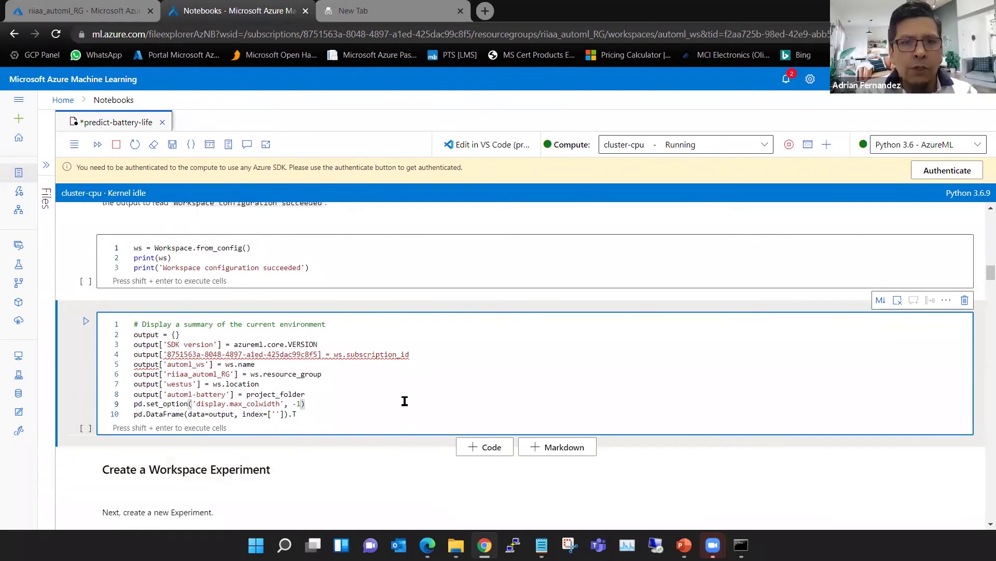
scroll(478, 247, up, 5)
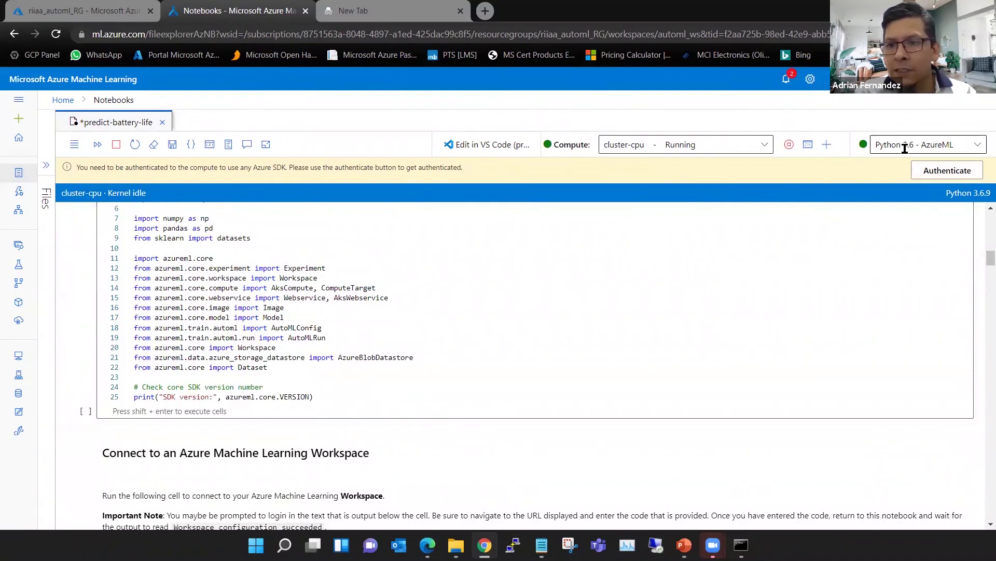
click(979, 148)
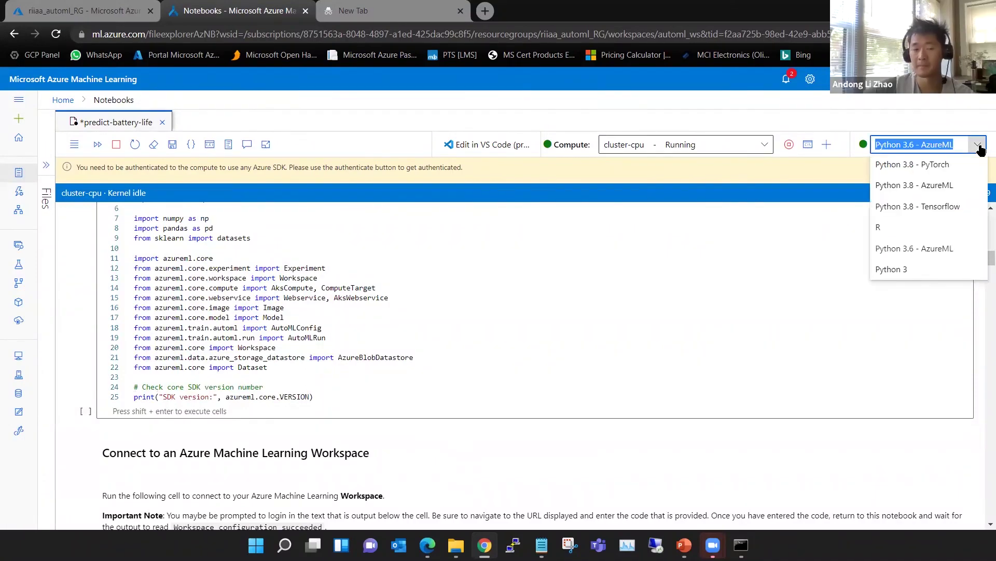
click(936, 188)
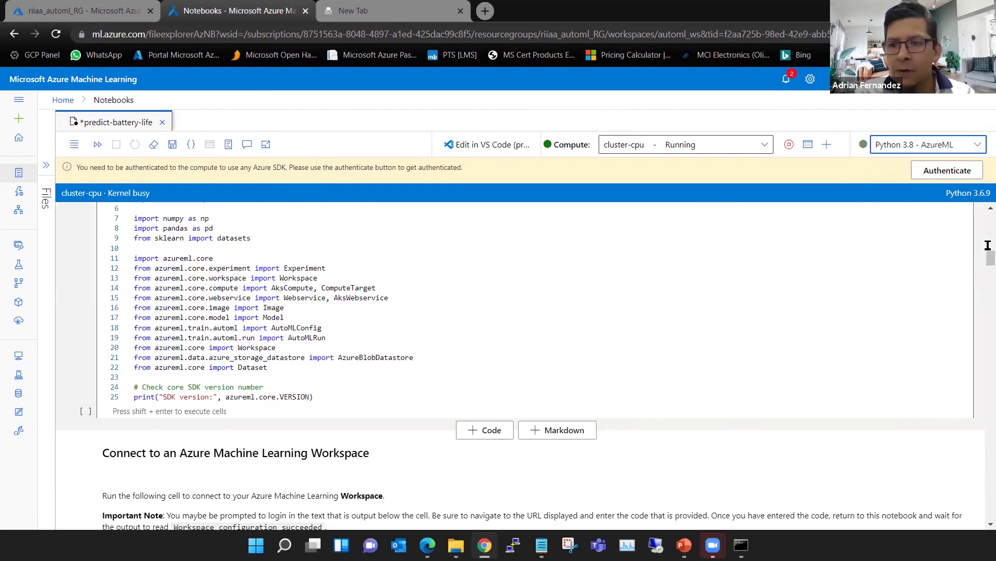
Run the pip install cell for azureml-sdk[automl] in the Install required libraries section.
scroll(983, 234, up, 20)
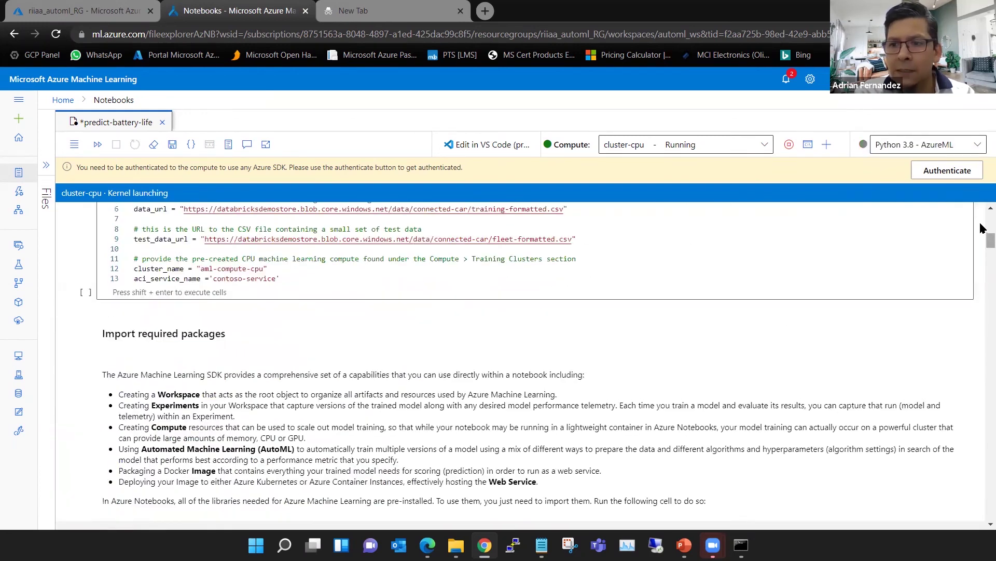
click(376, 330)
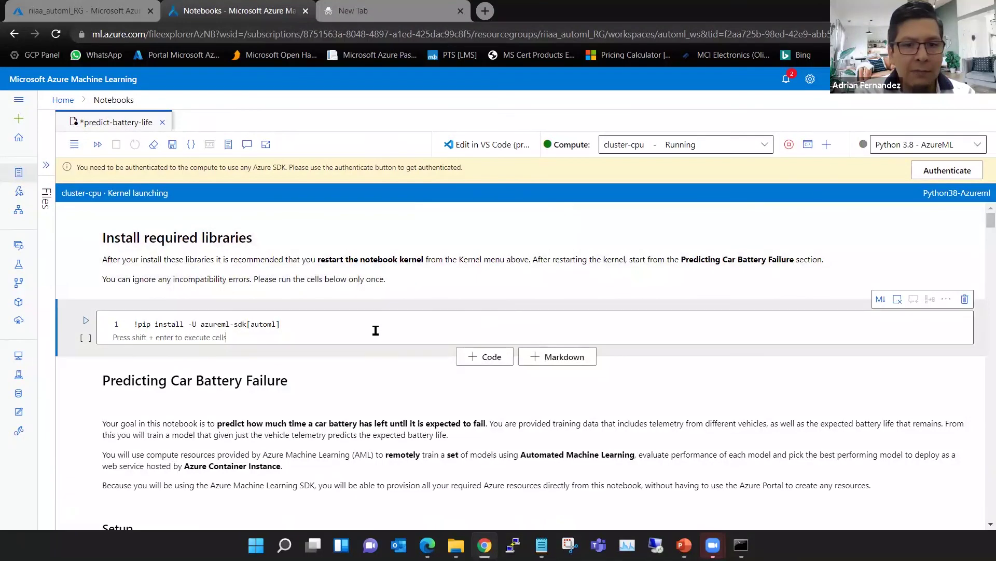
click(86, 320)
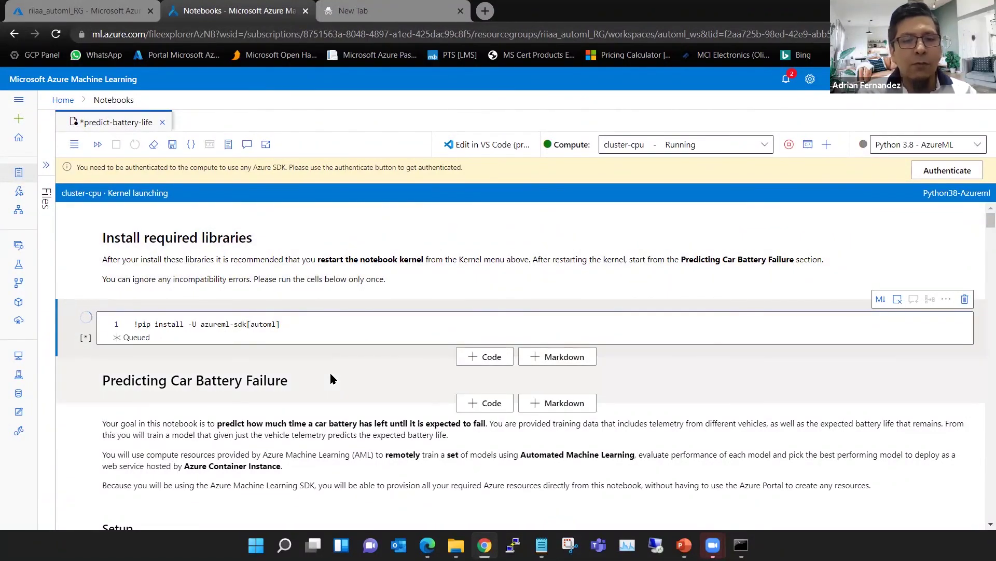
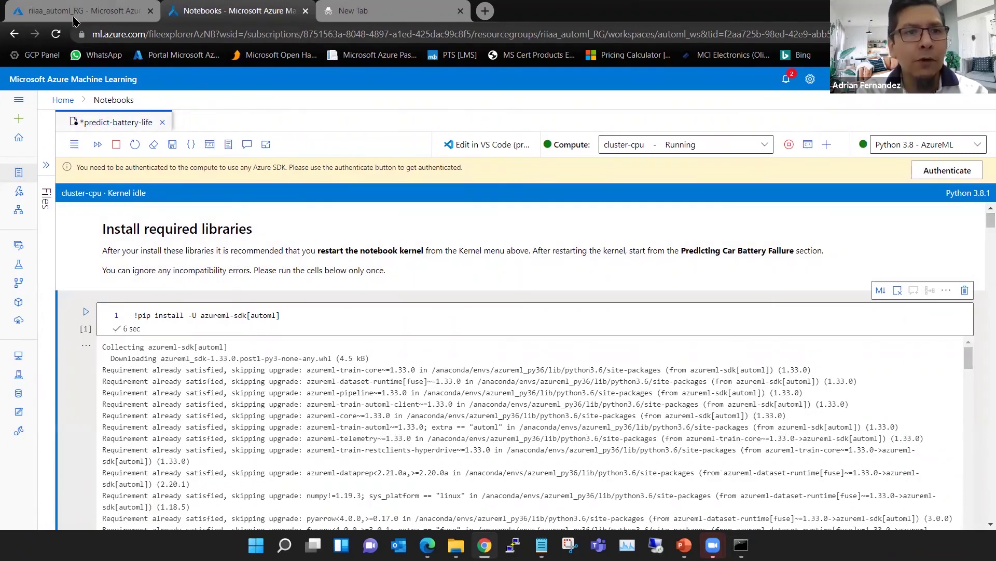
Open the automl_ws resource from the Azure portal, launch its studio and view the home page alongside the open notebook.
click(90, 13)
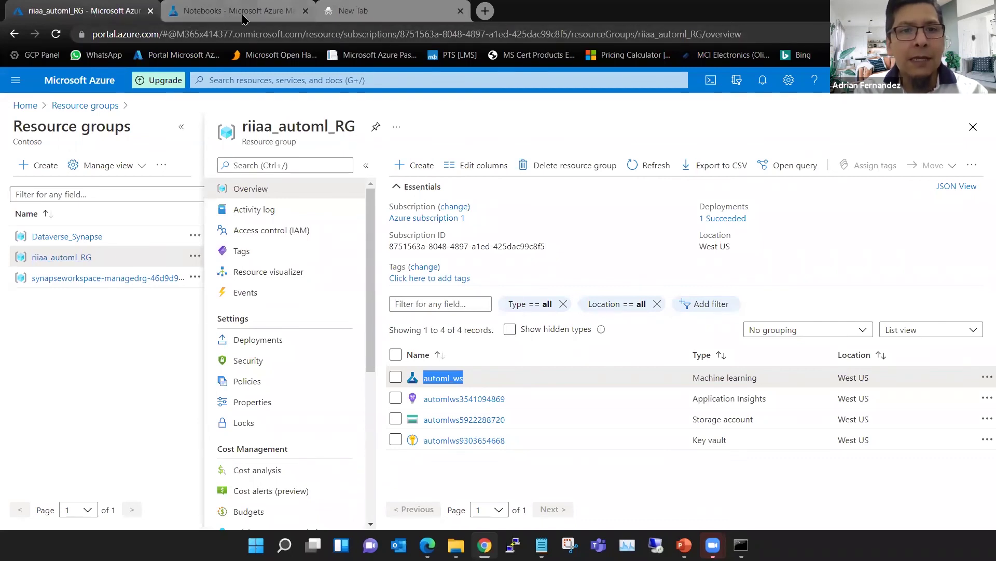
click(261, 17)
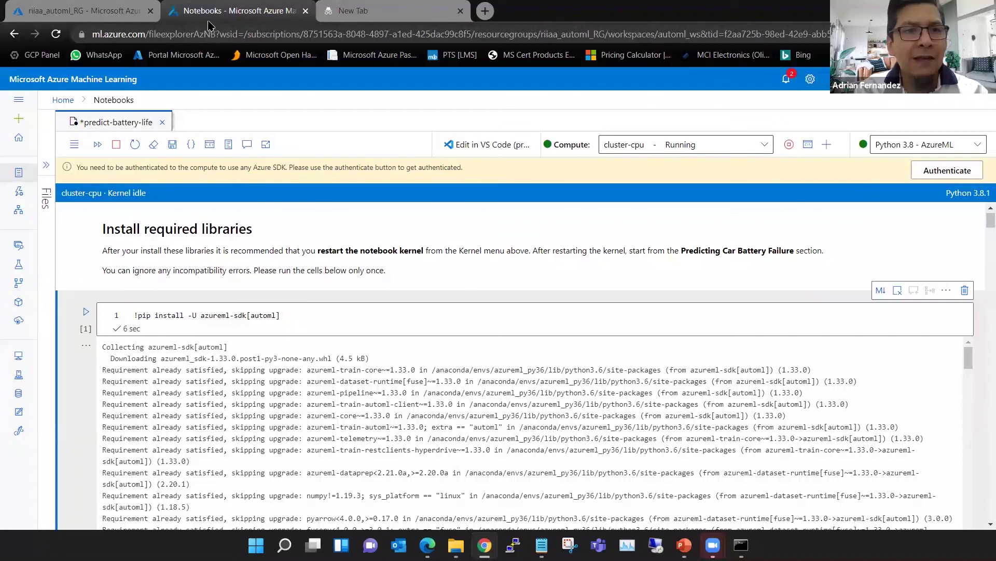
click(116, 16)
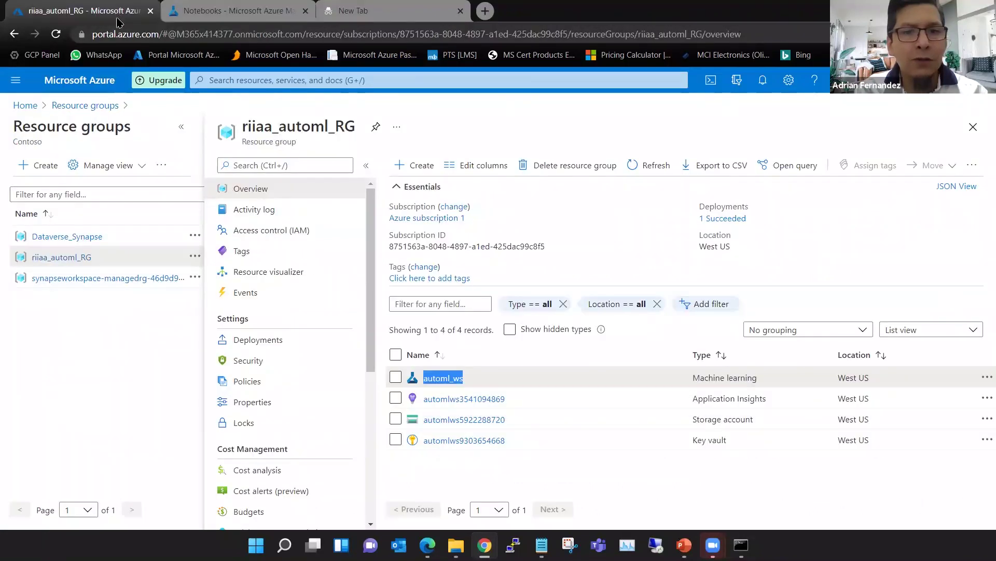
click(429, 378)
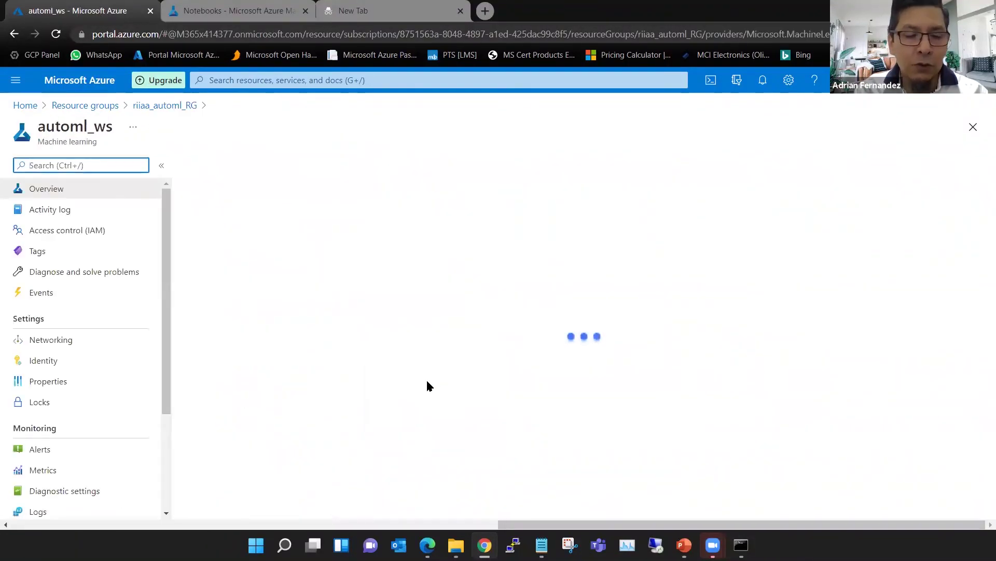
click(604, 395)
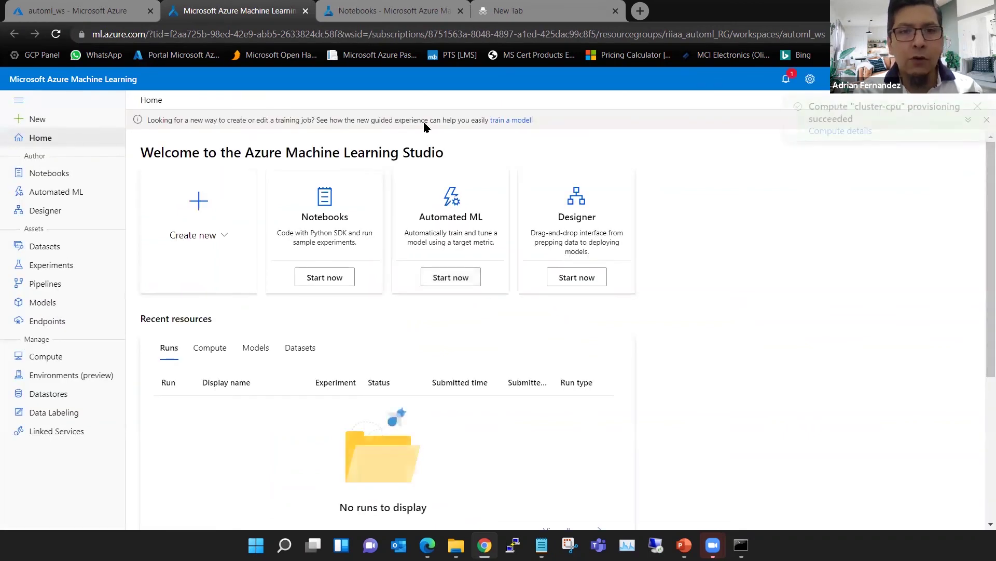
click(413, 18)
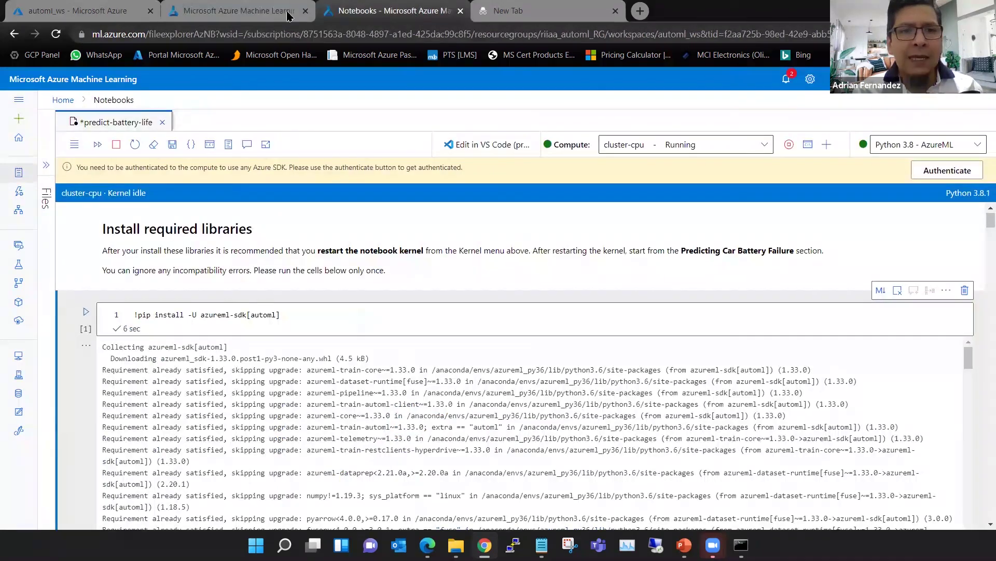
click(257, 9)
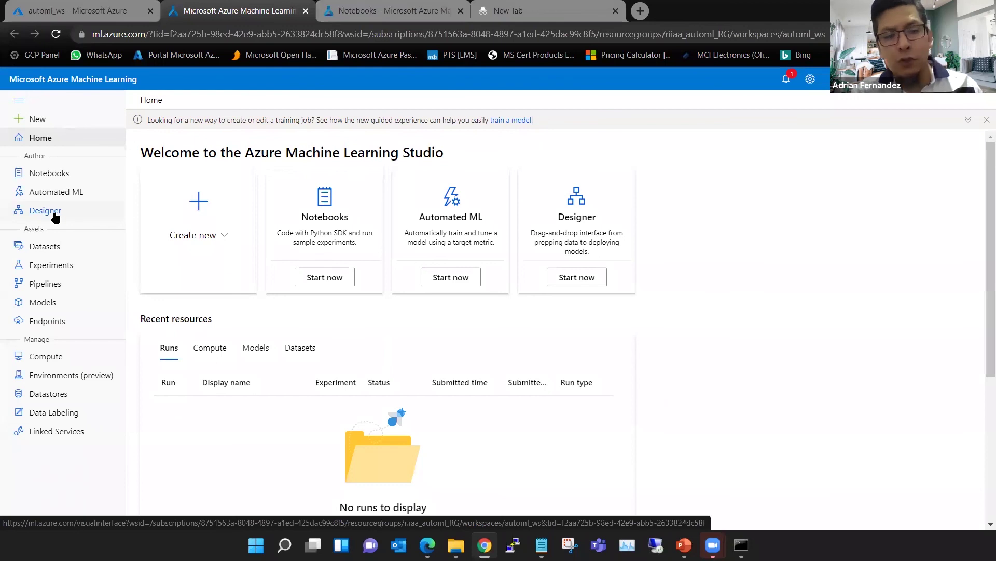
Return to the battery life notebook and run the constants cell that defines the experiment, data URLs and cluster name.
click(410, 12)
drag(991, 220, 982, 251)
click(365, 380)
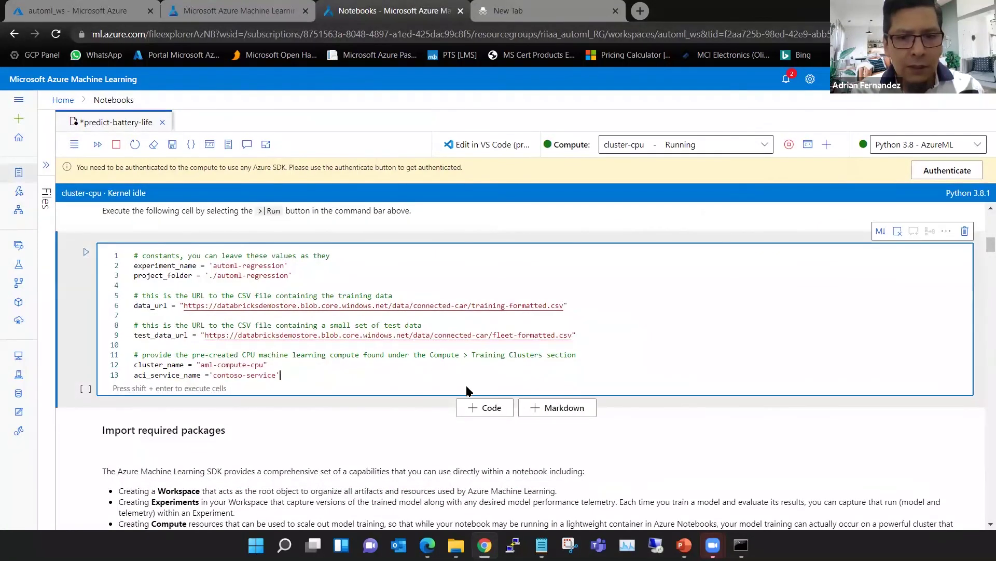
click(86, 252)
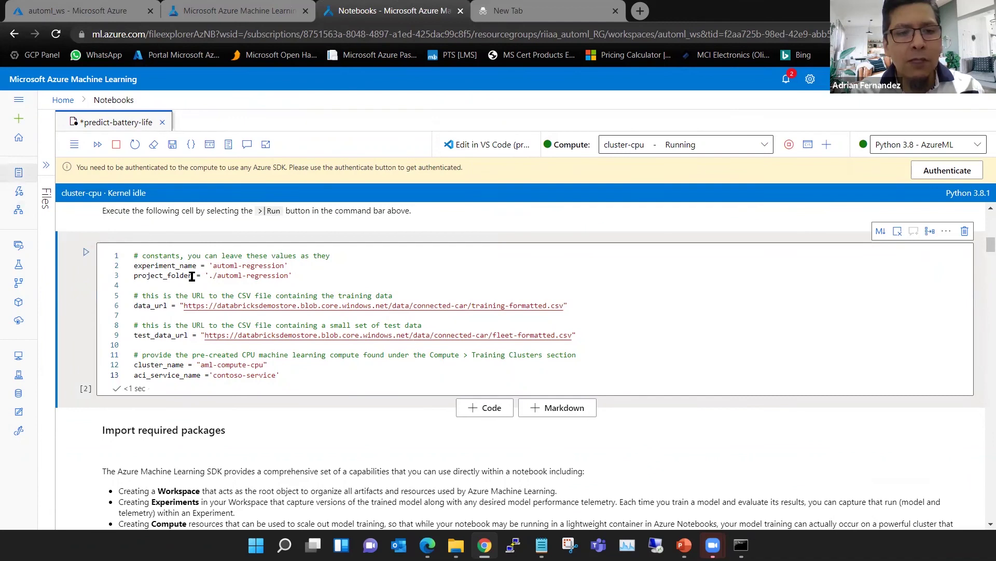
Authenticate the notebook to the cluster-cpu compute and run the cell that imports the required packages.
scroll(590, 374, down, 1)
click(970, 176)
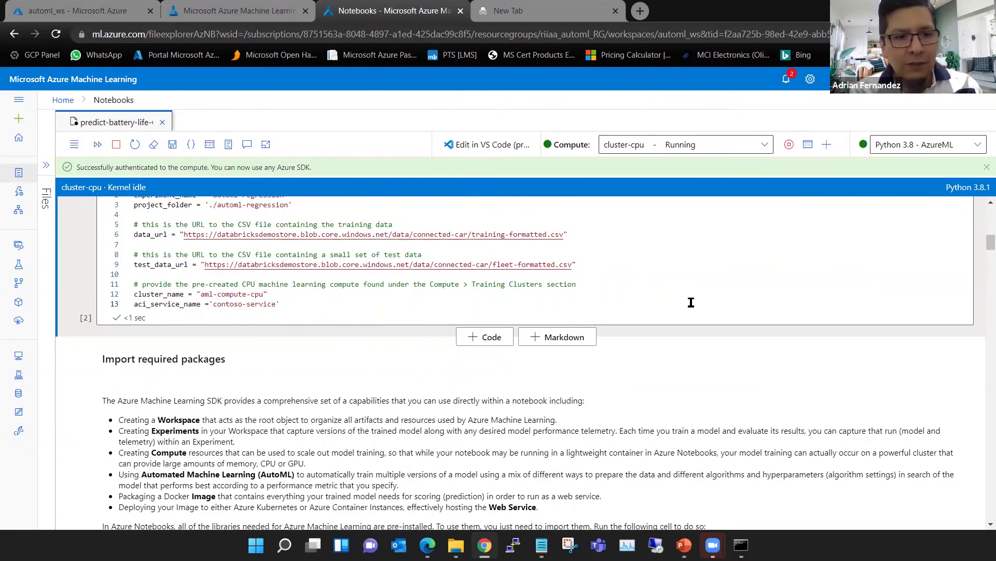
scroll(691, 302, down, 4)
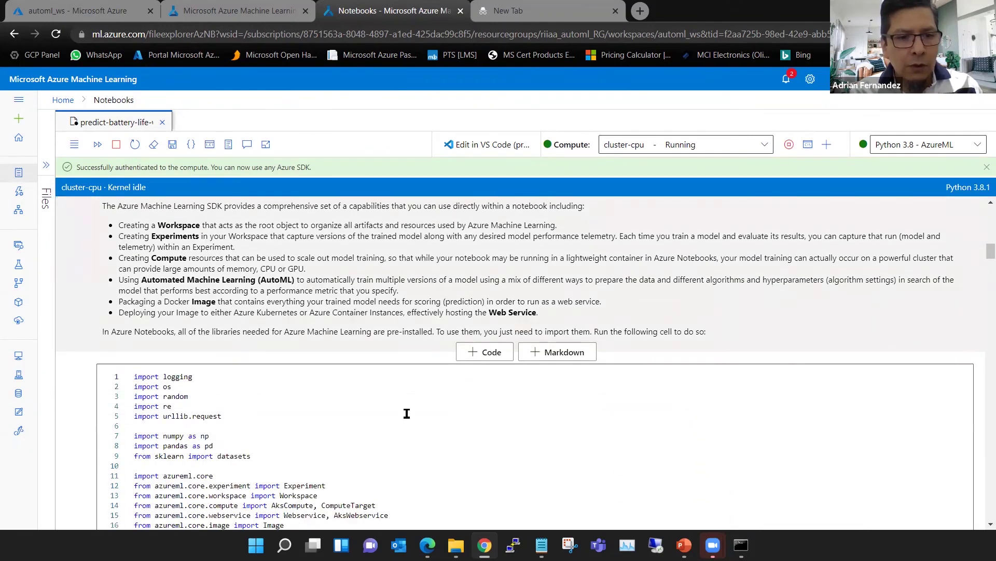
click(436, 380)
scroll(249, 332, down, 2)
click(85, 244)
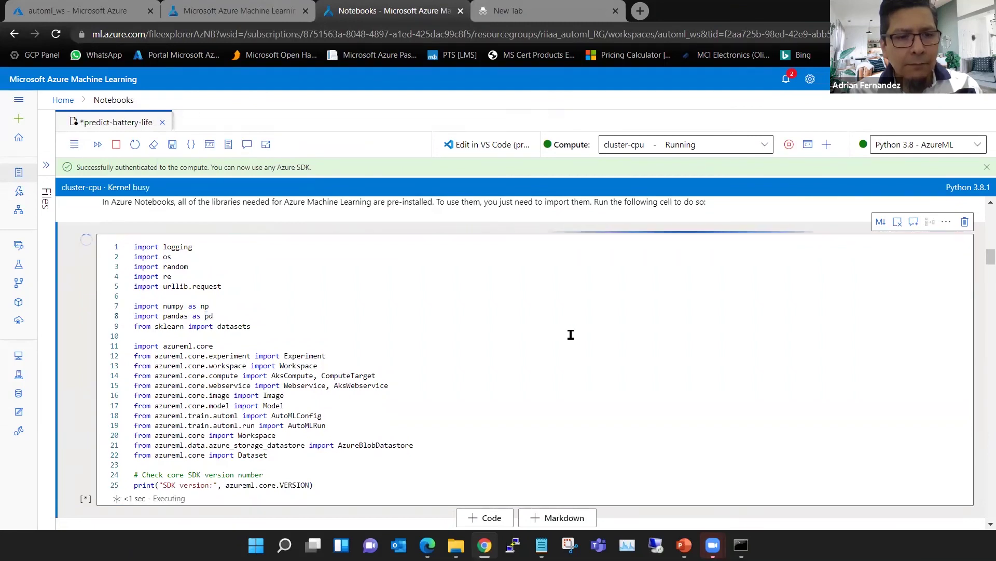
Run the Workspace.from_config() cell to connect the notebook to the Azure Machine Learning workspace.
scroll(571, 334, down, 1)
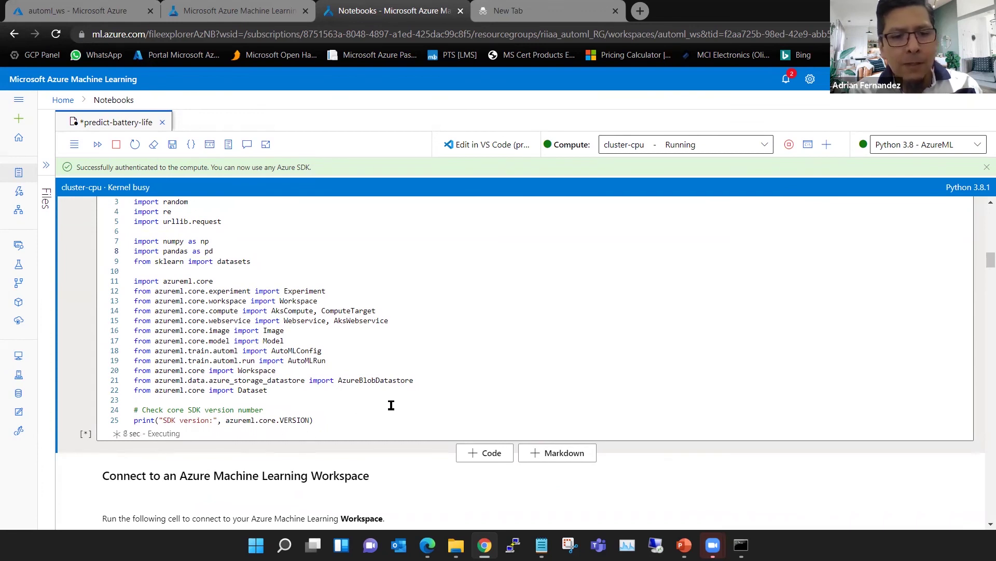
scroll(391, 405, down, 1)
scroll(394, 400, down, 1)
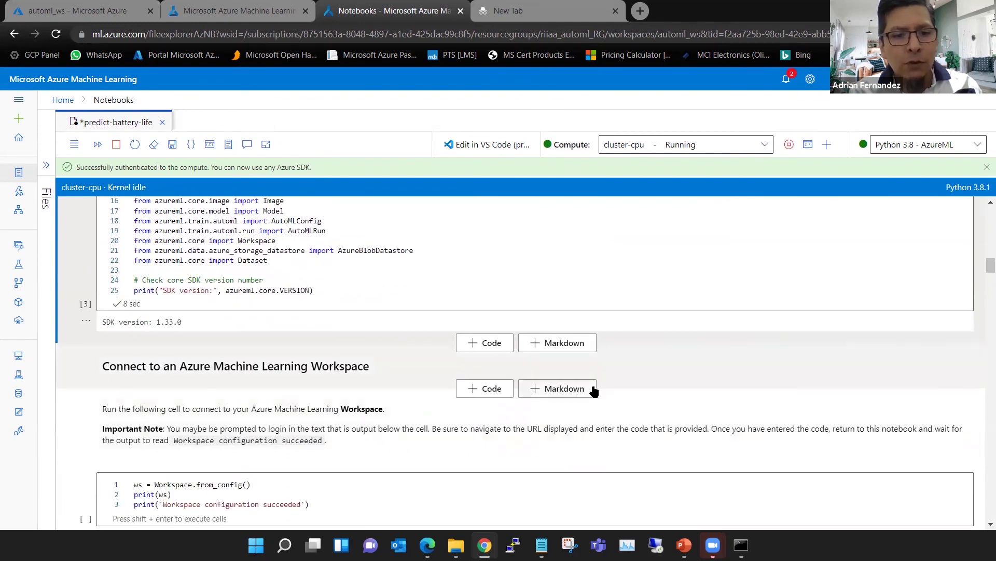
scroll(391, 410, down, 2)
click(290, 348)
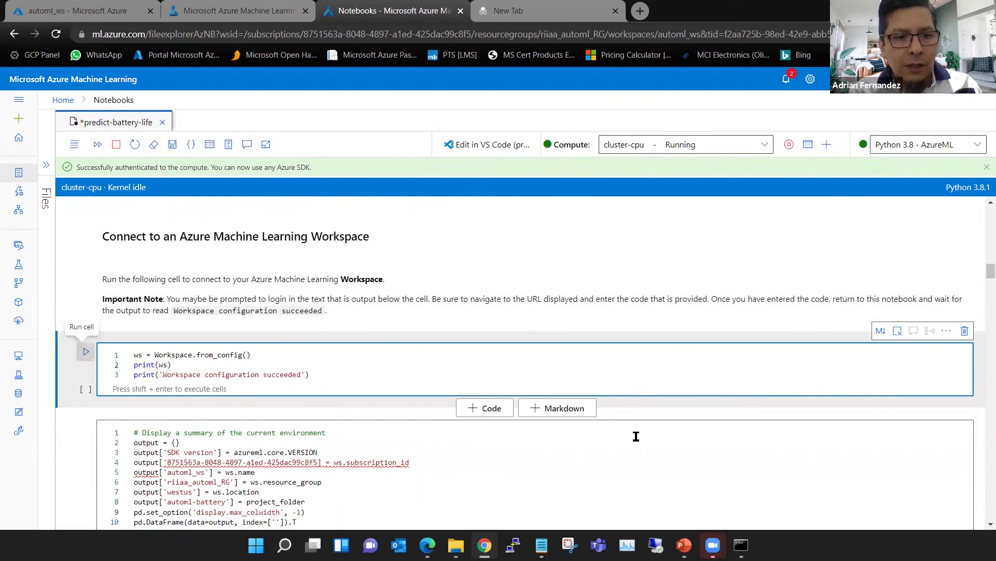
key(shift+Return)
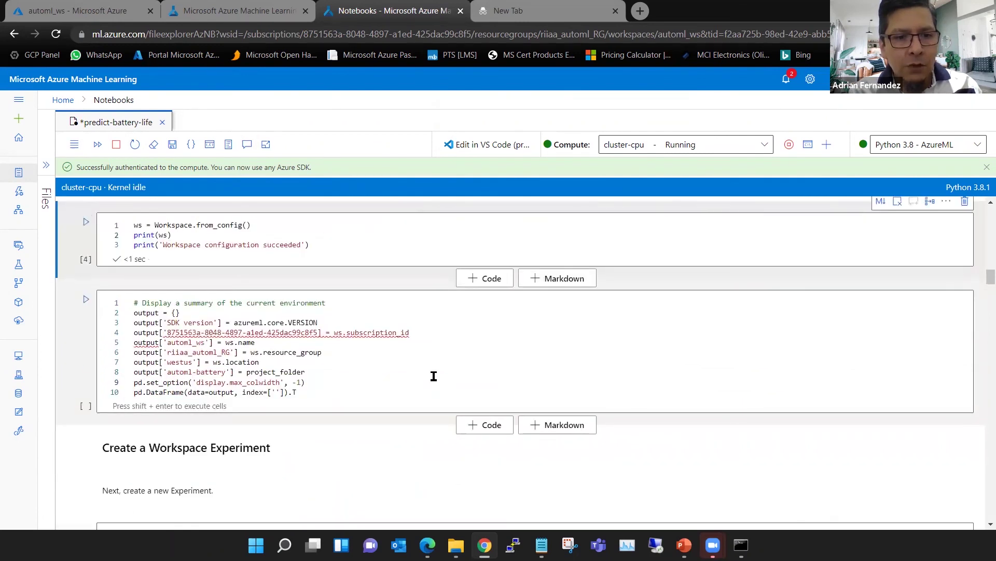
Run the environment summary cell, adding the missing closing quote to the subscription ID key and rerunning it.
click(442, 376)
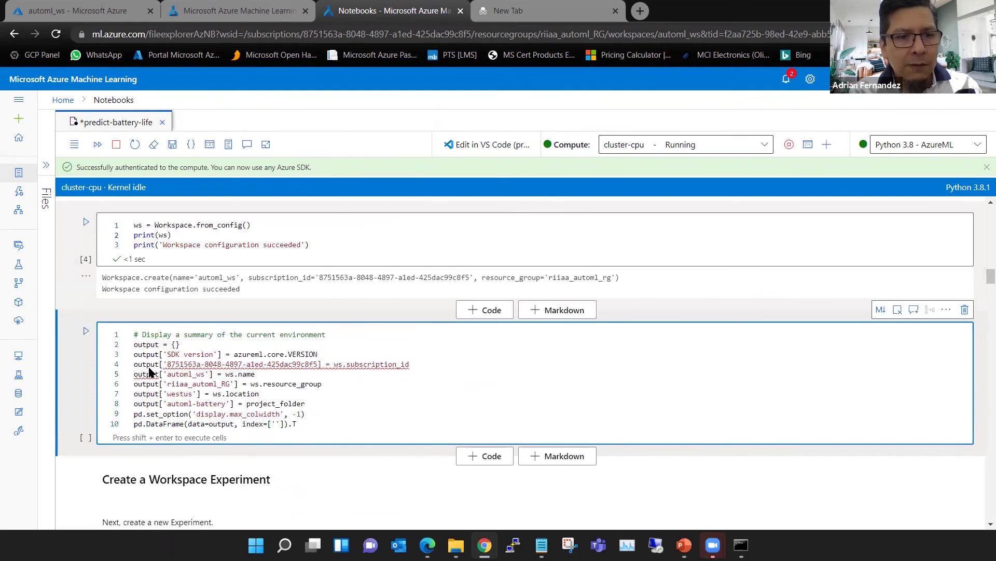
click(86, 333)
scroll(457, 410, down, 1)
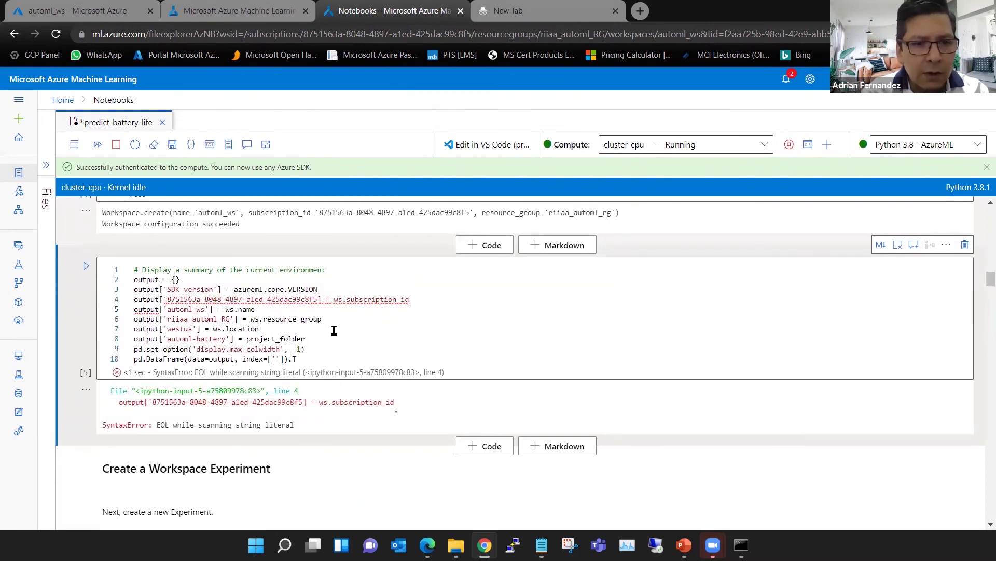
click(324, 306)
text(')
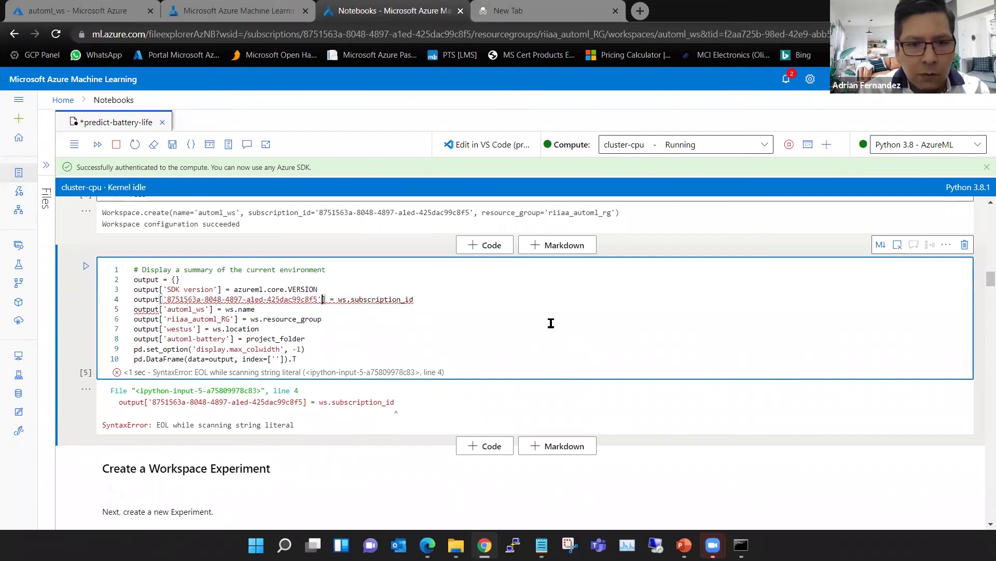
click(85, 269)
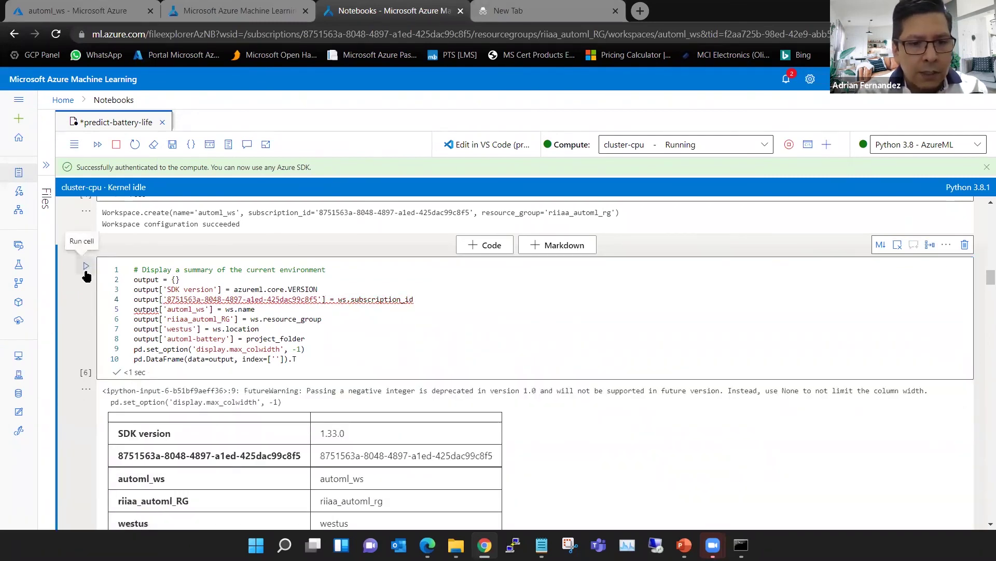
scroll(681, 454, down, 1)
scroll(682, 454, down, 4)
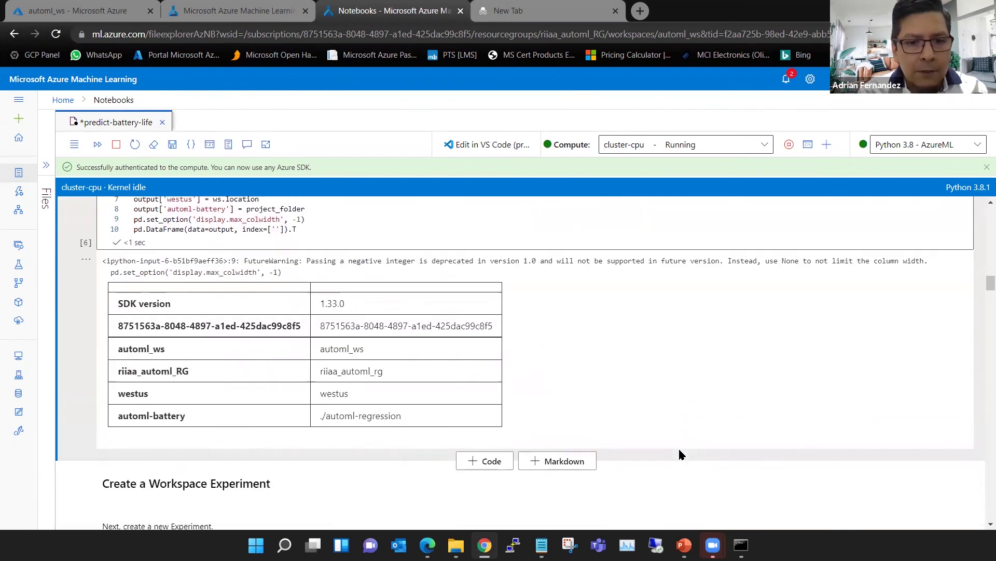
Run the cell that creates the workspace experiment from ws and experiment_name.
scroll(594, 450, down, 1)
click(263, 376)
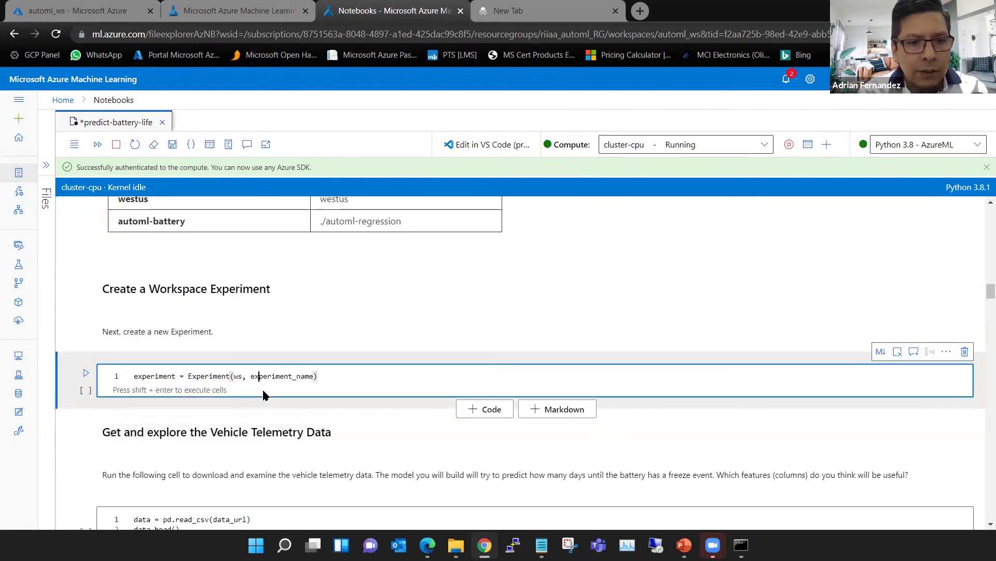
click(86, 373)
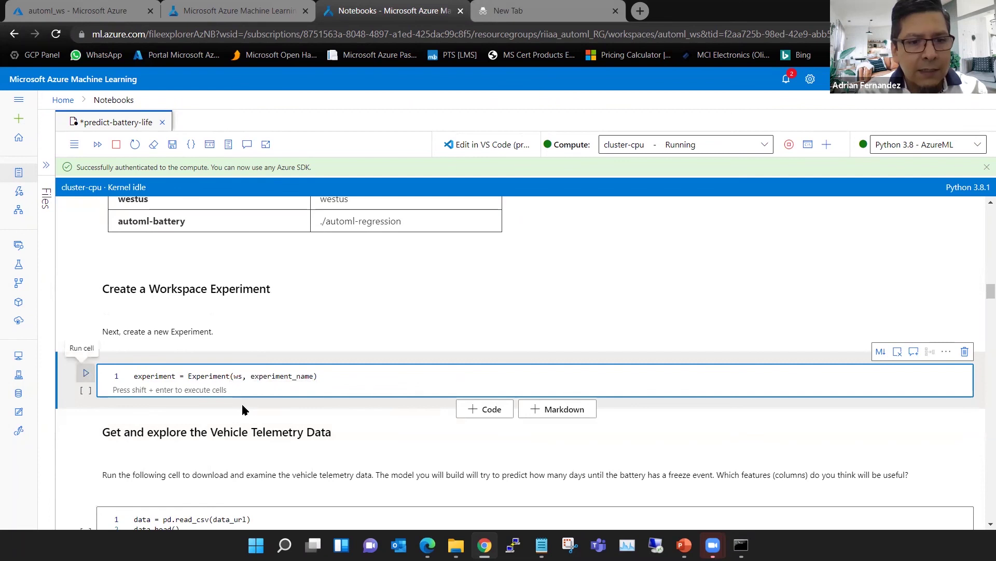
Run the vehicle telemetry cell that reads the CSV from data_url and previews its first rows.
scroll(397, 425, down, 1)
scroll(397, 433, down, 1)
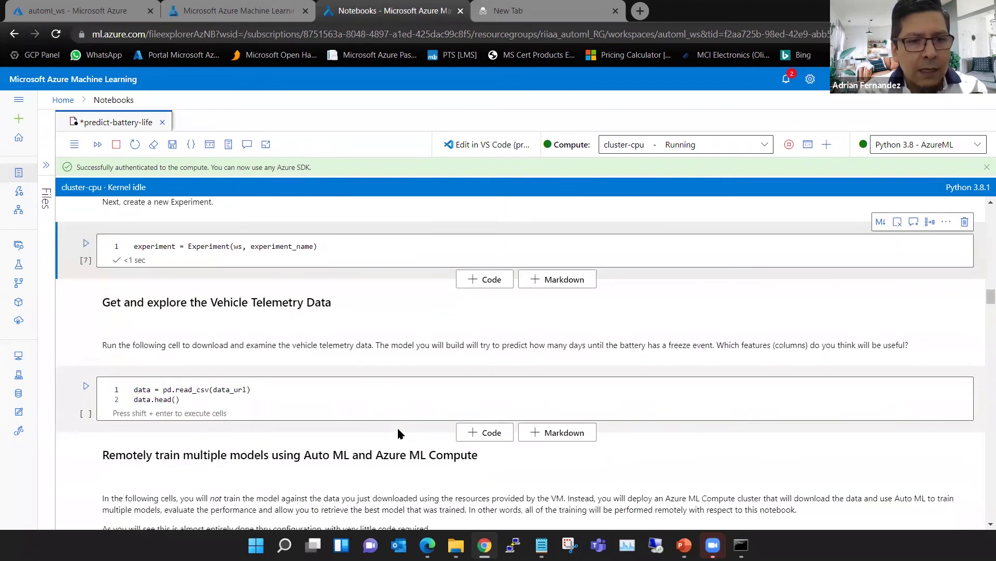
scroll(393, 437, down, 1)
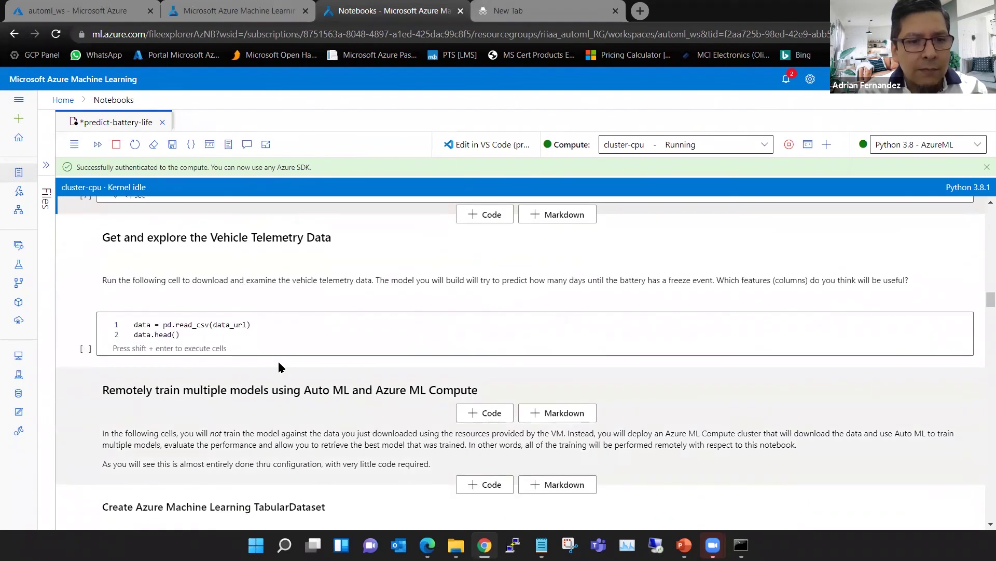
click(88, 335)
click(87, 323)
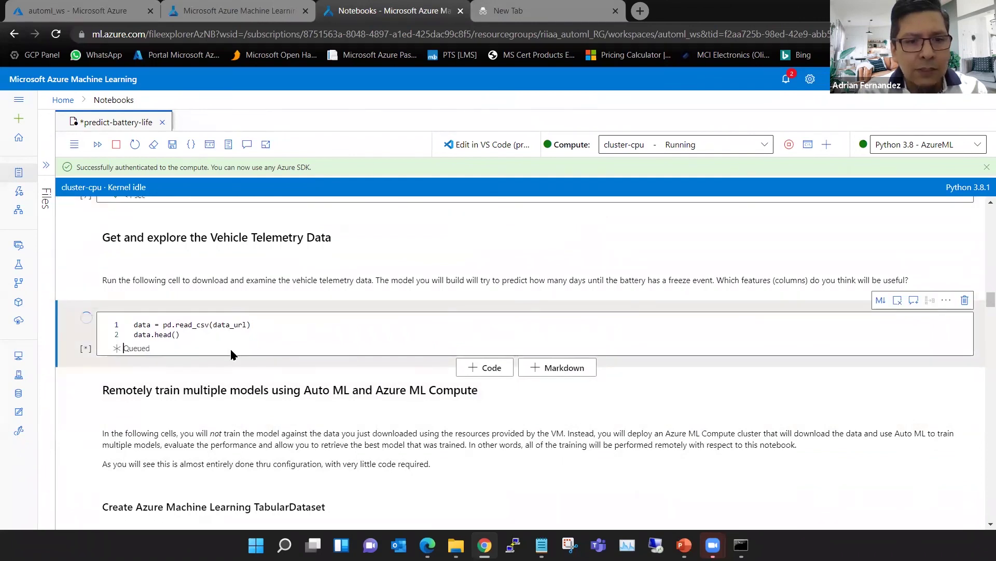
scroll(231, 350, down, 1)
scroll(232, 353, down, 1)
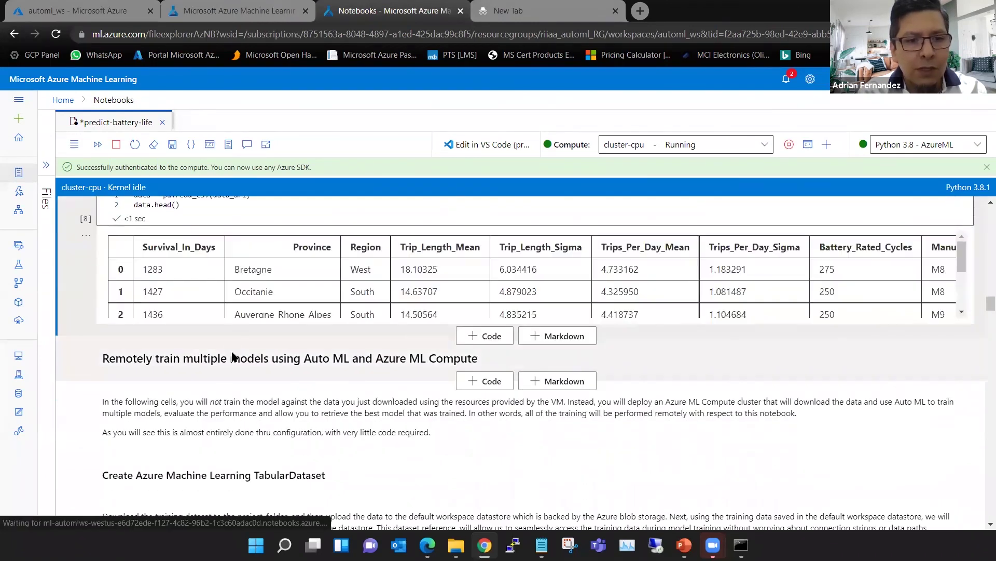
Run the TabularDataset cell that uploads training-formatted.csv to the default datastore and sets Survival_In_Days as the target column.
scroll(364, 407, down, 3)
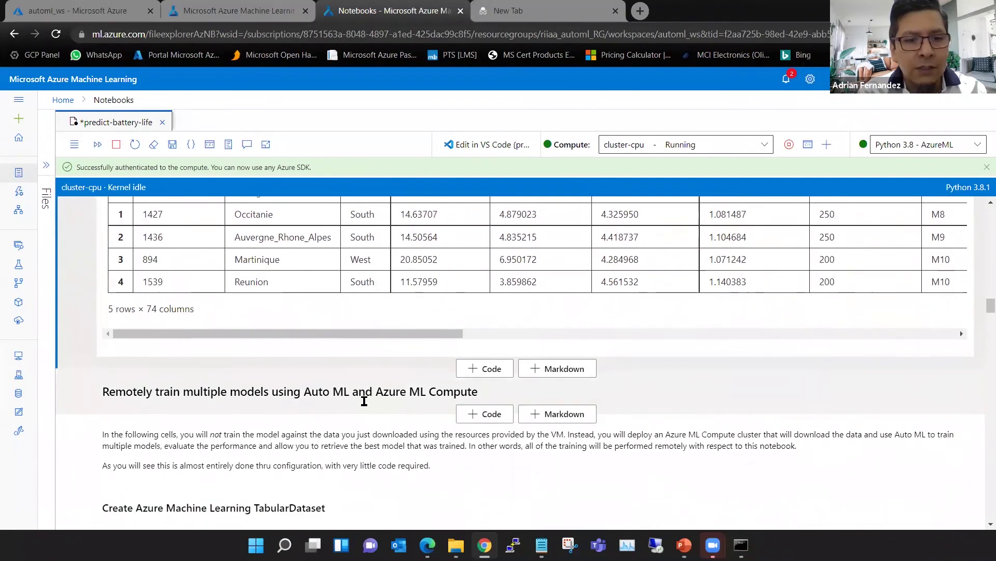
scroll(357, 410, down, 3)
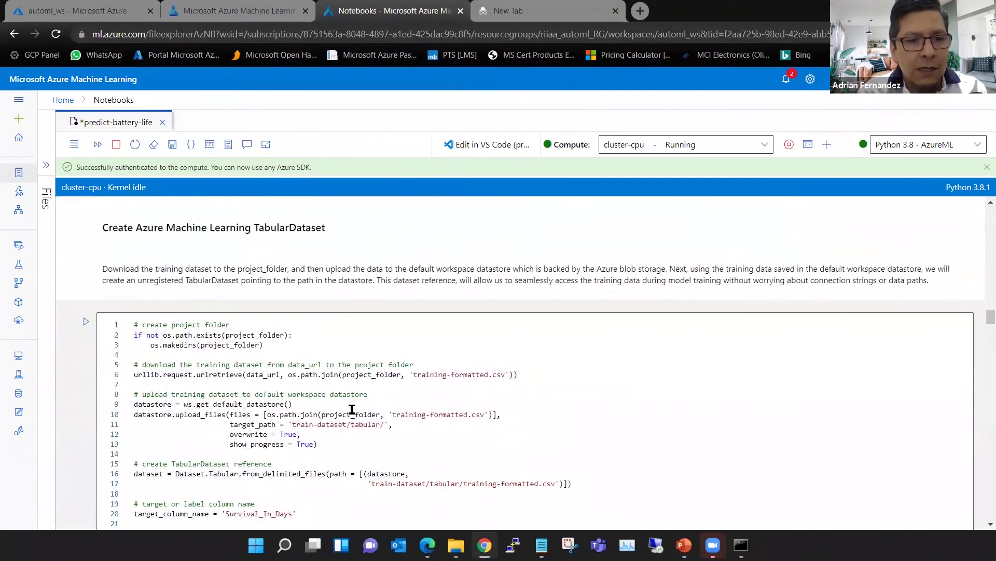
click(355, 392)
scroll(359, 410, down, 1)
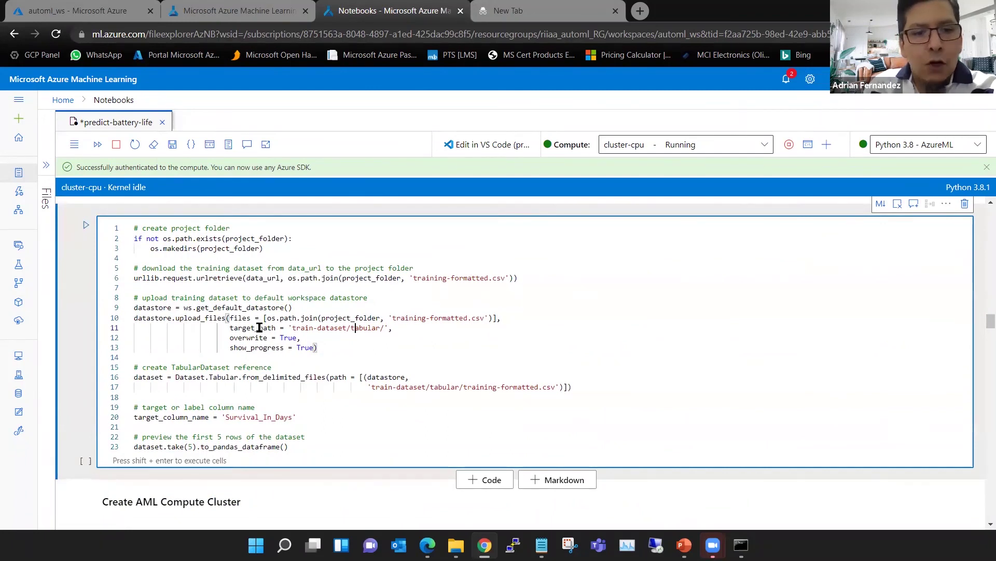
click(86, 224)
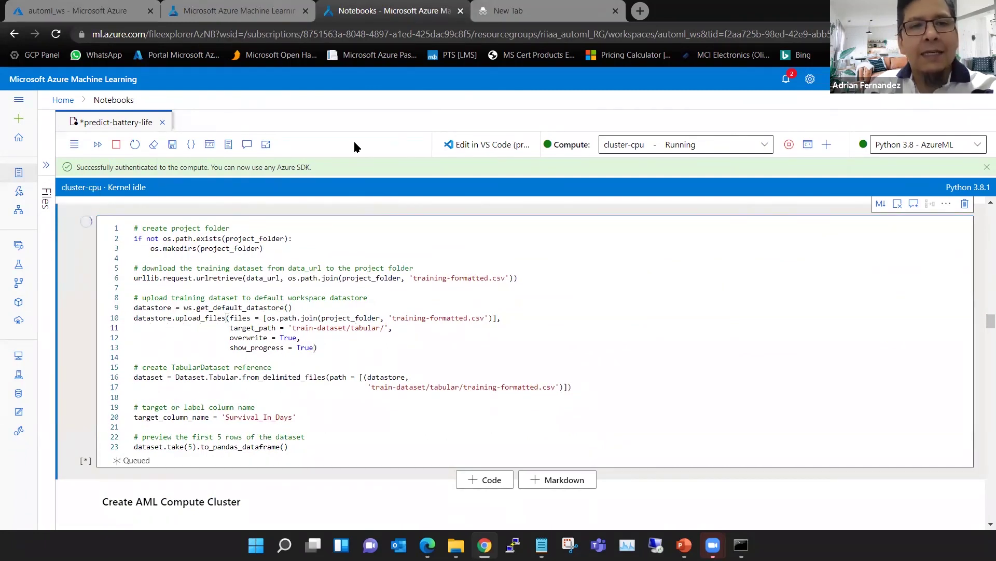
click(263, 15)
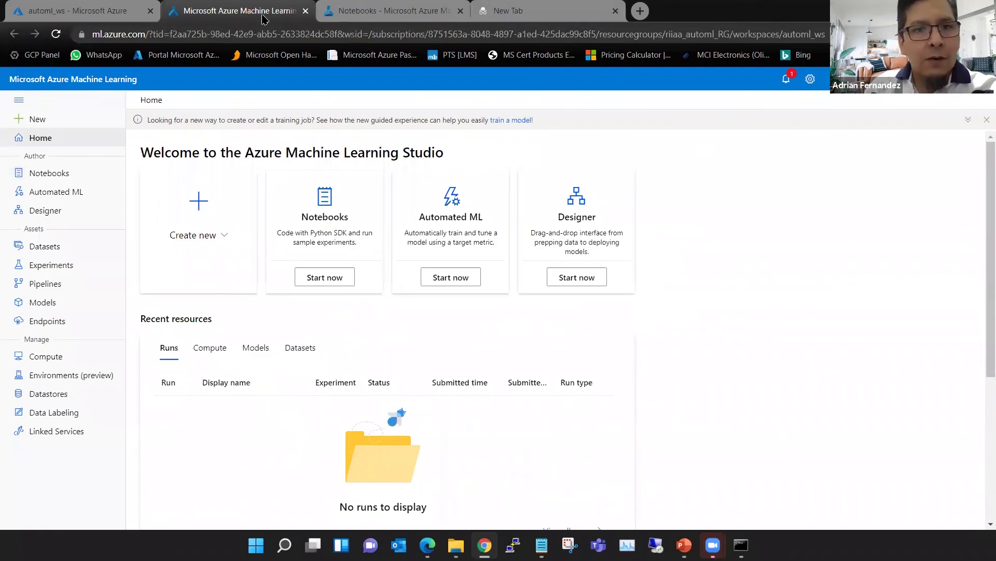
click(368, 16)
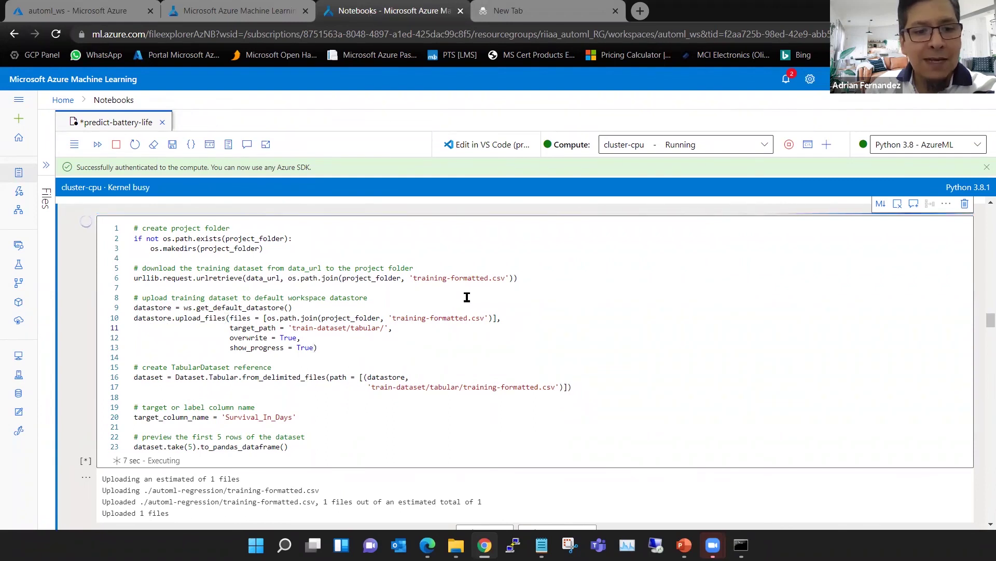
scroll(482, 315, down, 1)
scroll(550, 323, down, 1)
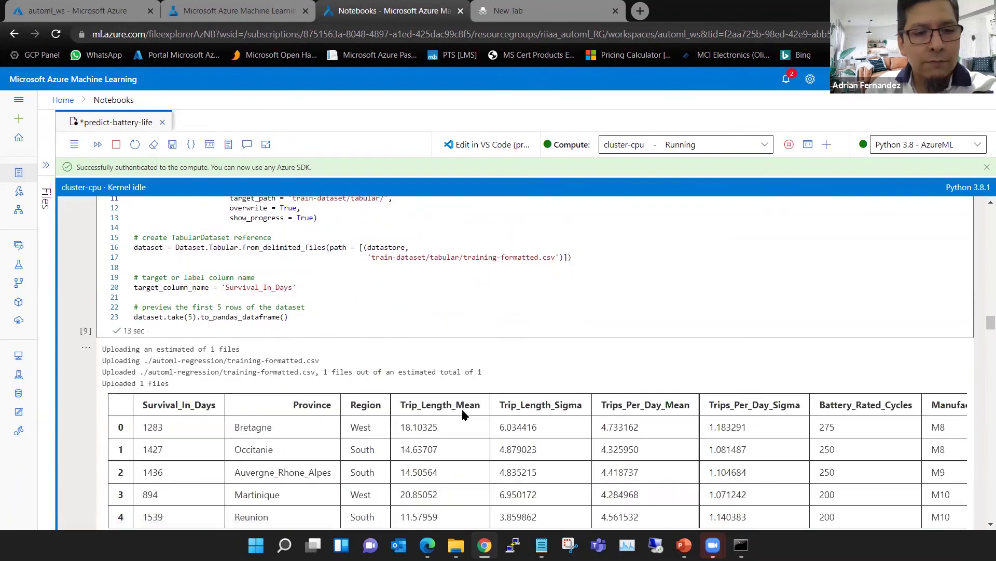
Run the Create AML Compute Cluster cell to provision a CPU cluster of size STANDARD_DS3_V2 with a maximum of 1 node.
scroll(617, 382, down, 1)
scroll(617, 381, down, 2)
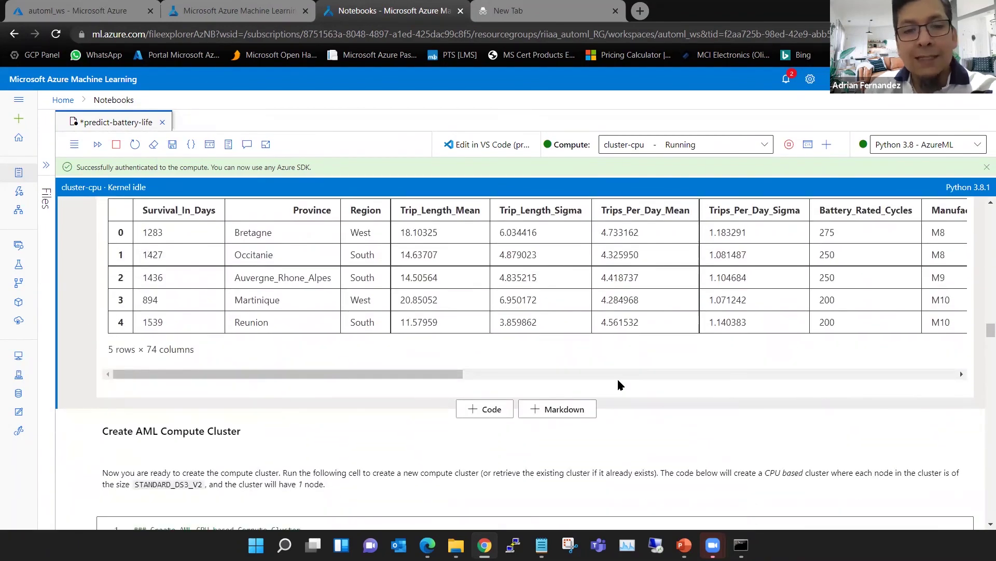
scroll(618, 382, down, 4)
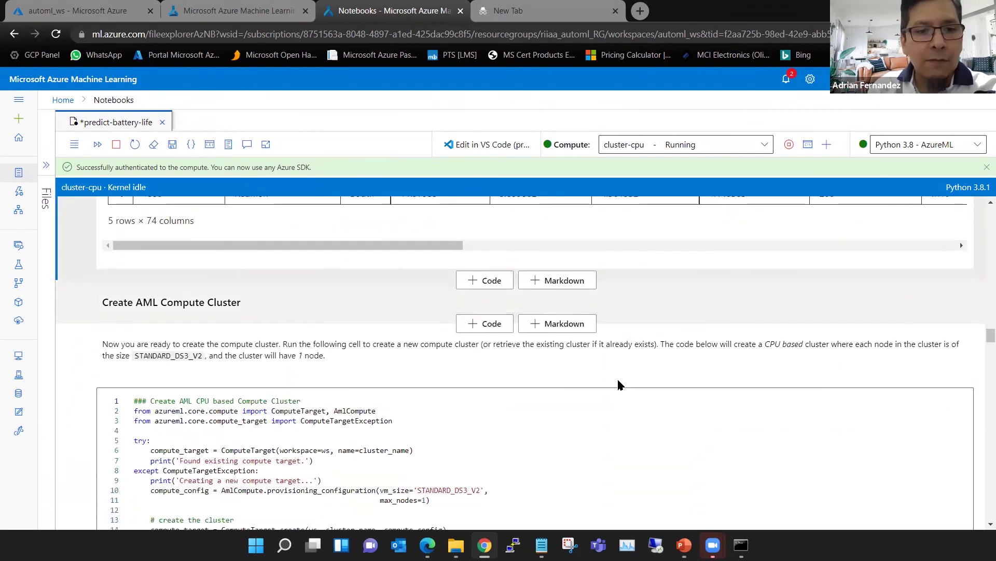
scroll(619, 380, down, 1)
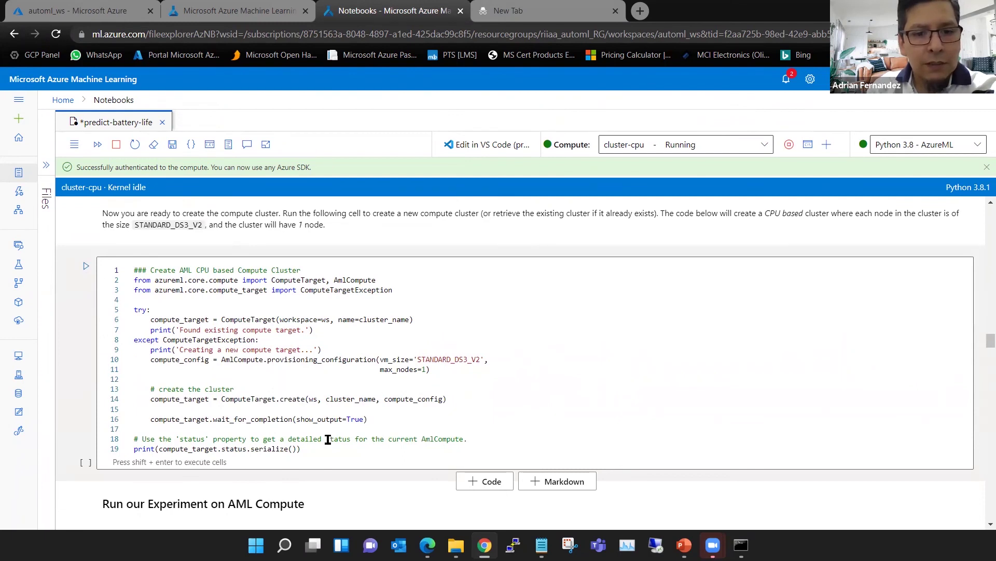
click(319, 458)
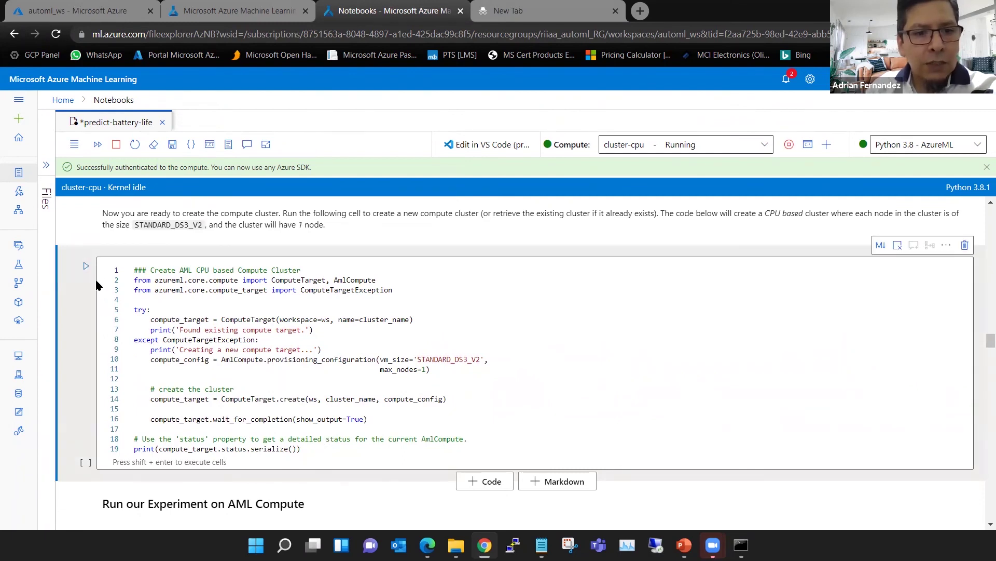
key(shift+Return)
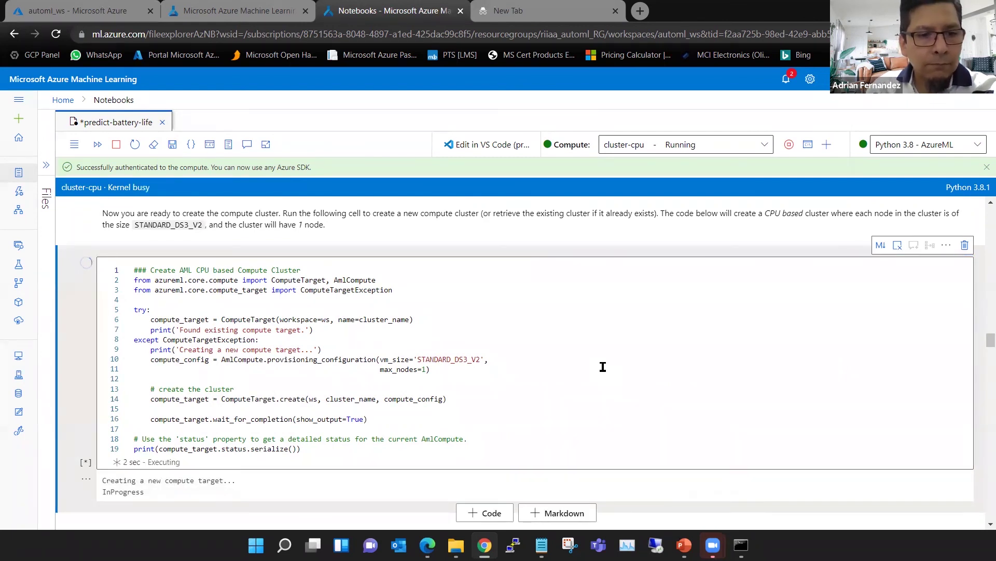
Examine the compute cluster cell's provisioning output and the notes on instantiating the Automated ML configuration.
scroll(598, 383, down, 2)
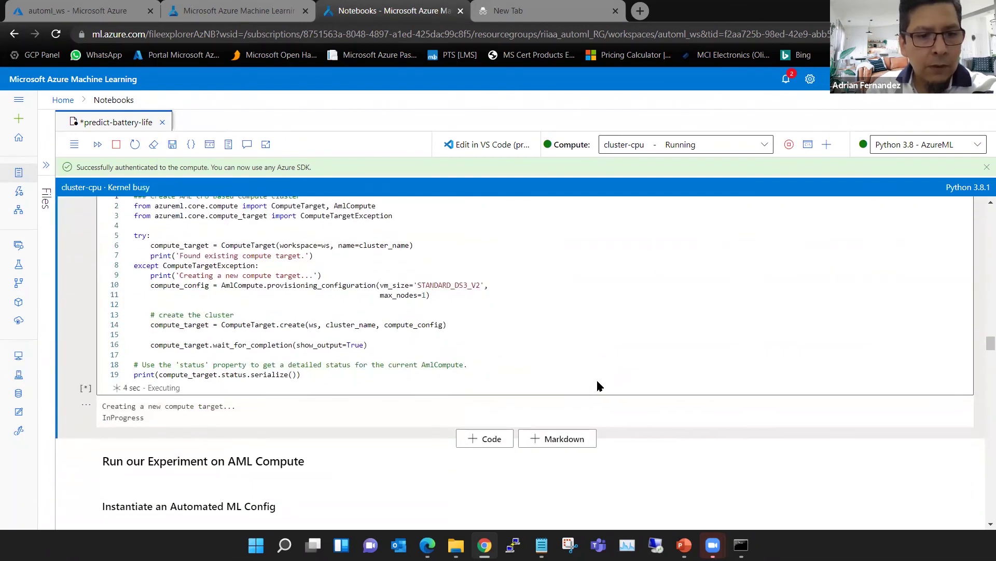
scroll(596, 384, down, 5)
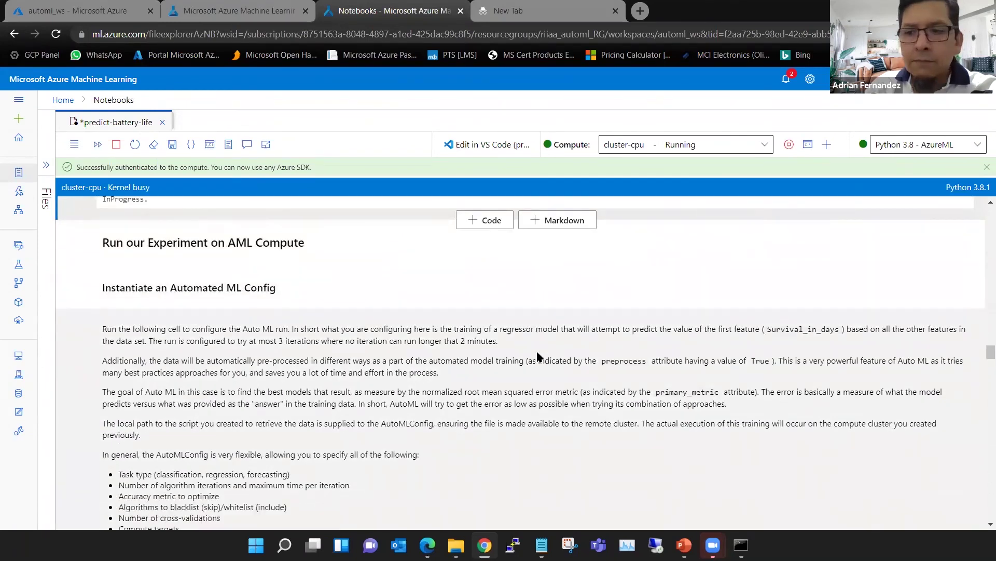
scroll(538, 356, down, 6)
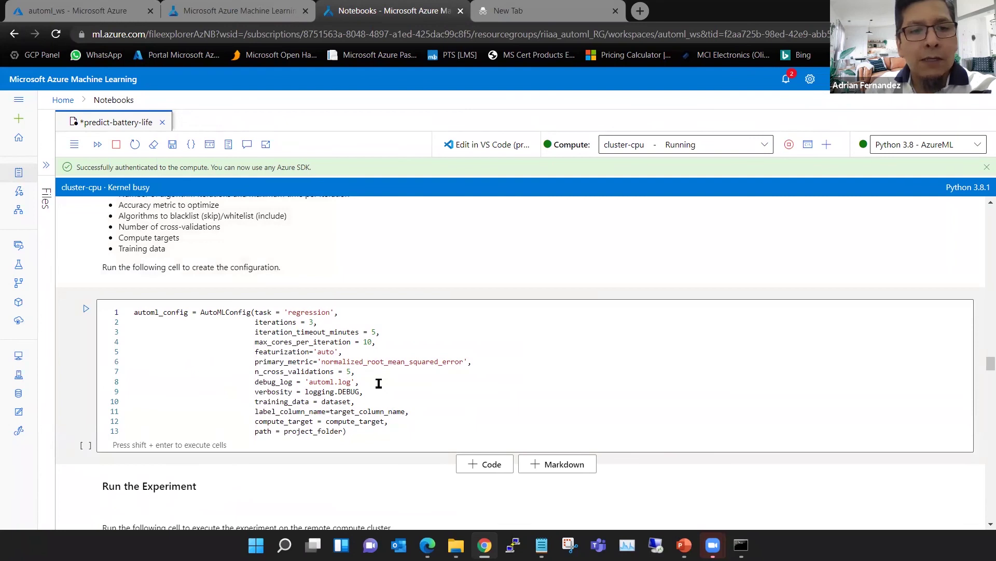
scroll(378, 383, up, 8)
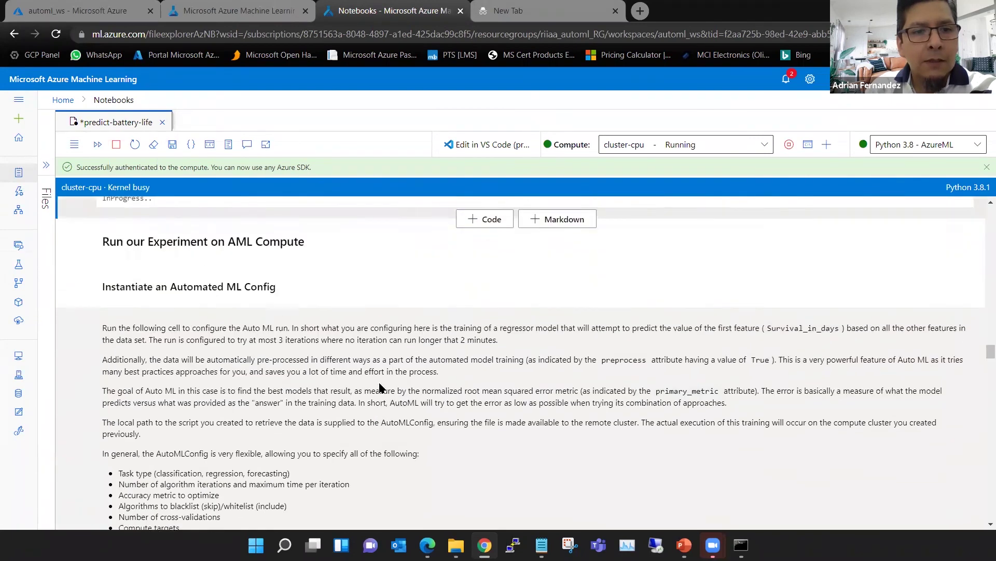
scroll(378, 384, up, 3)
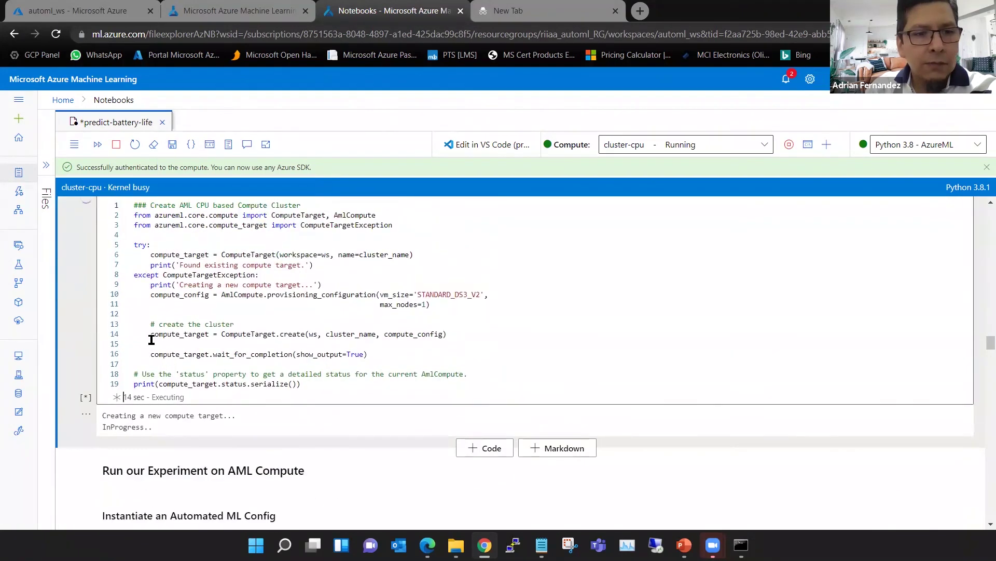
scroll(141, 332, up, 1)
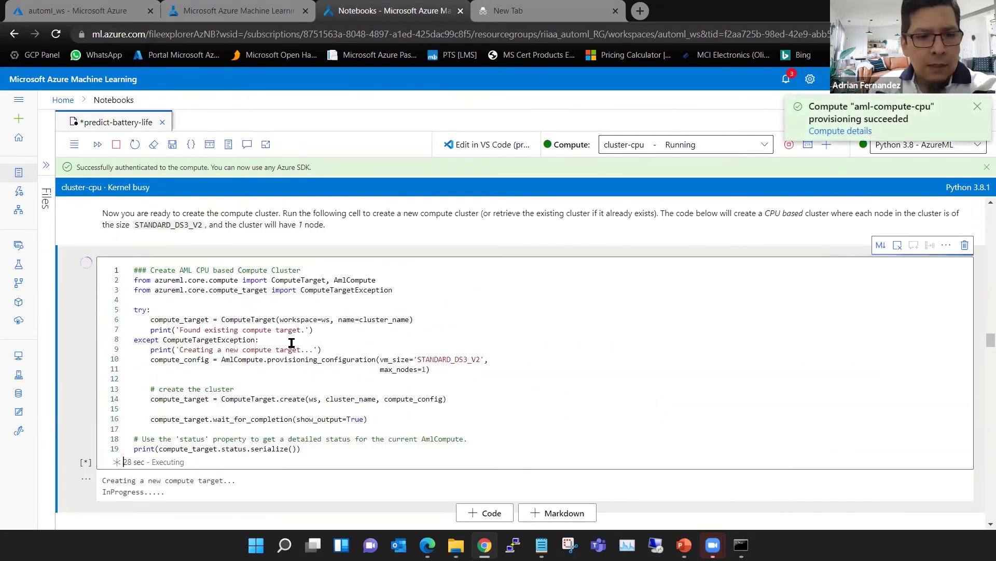
scroll(292, 343, down, 3)
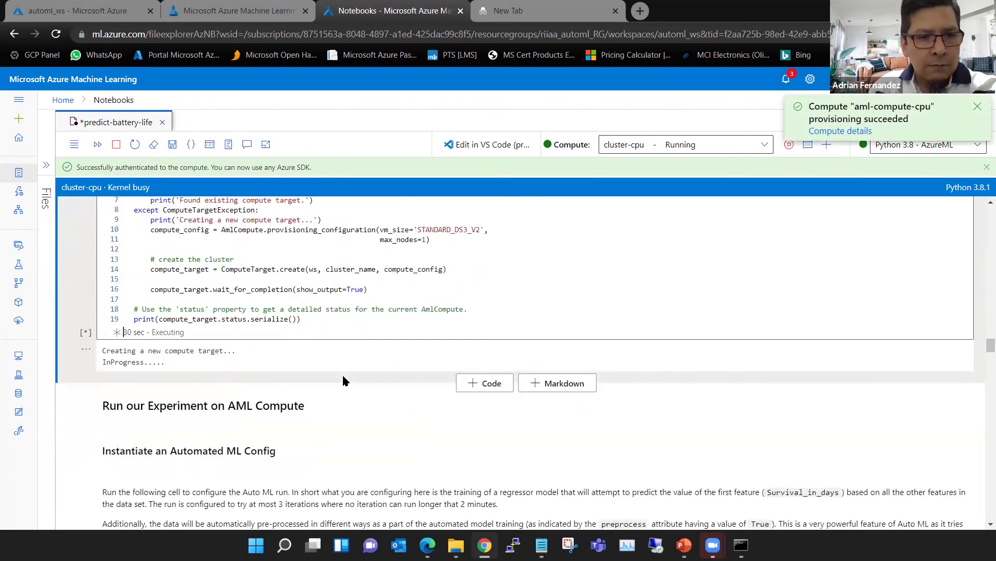
scroll(343, 380, down, 1)
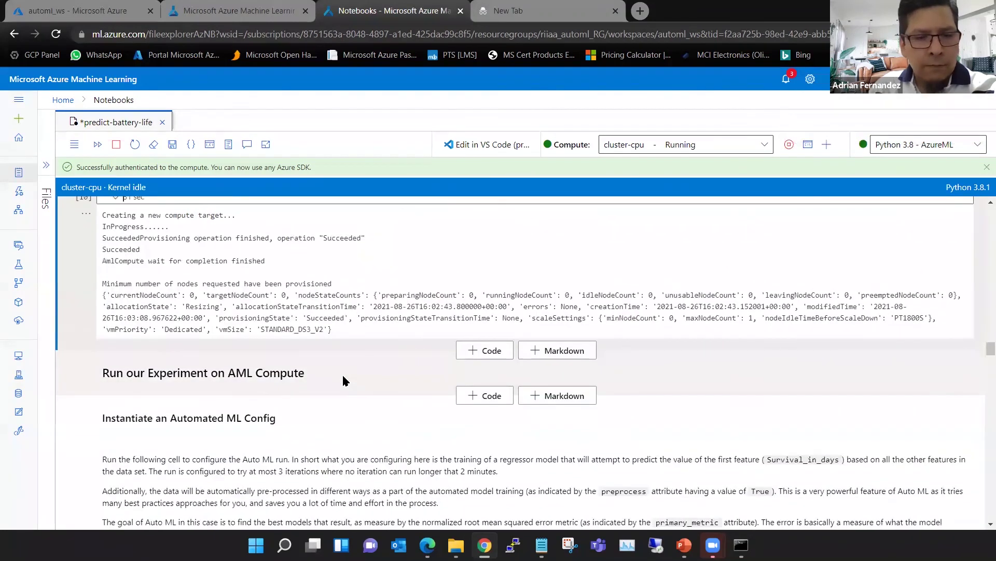
scroll(343, 380, down, 1)
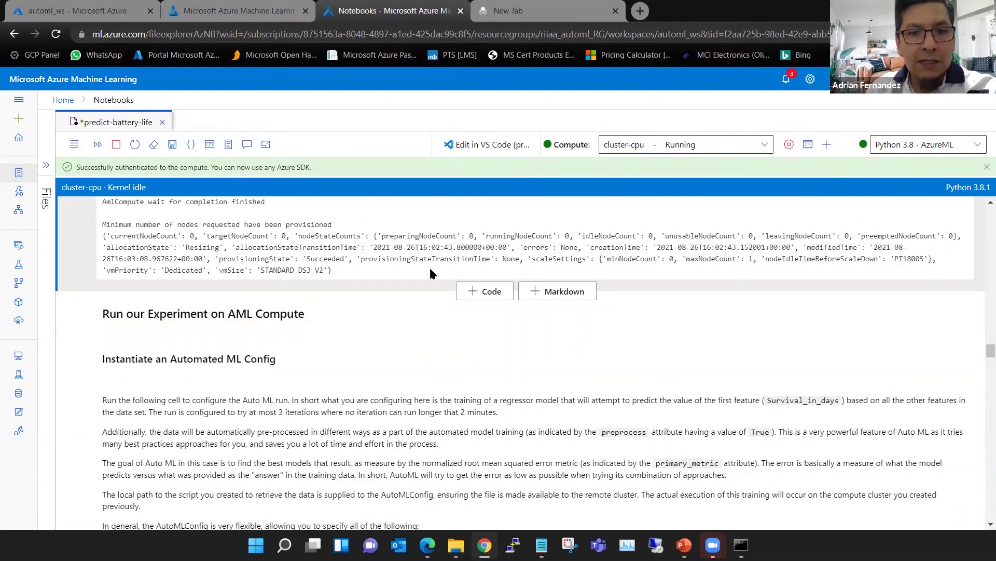
scroll(409, 271, up, 1)
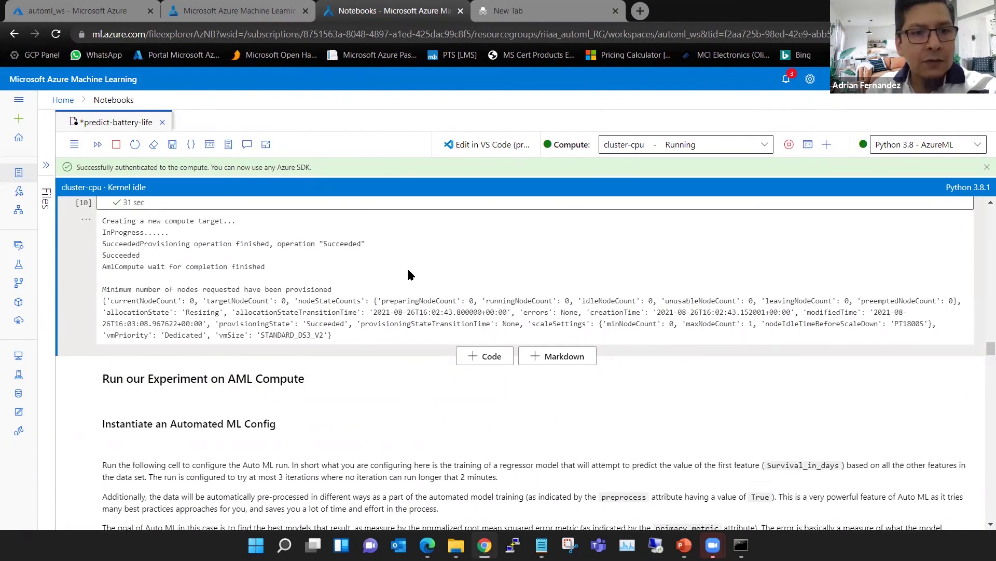
scroll(409, 274, up, 1)
scroll(409, 274, down, 2)
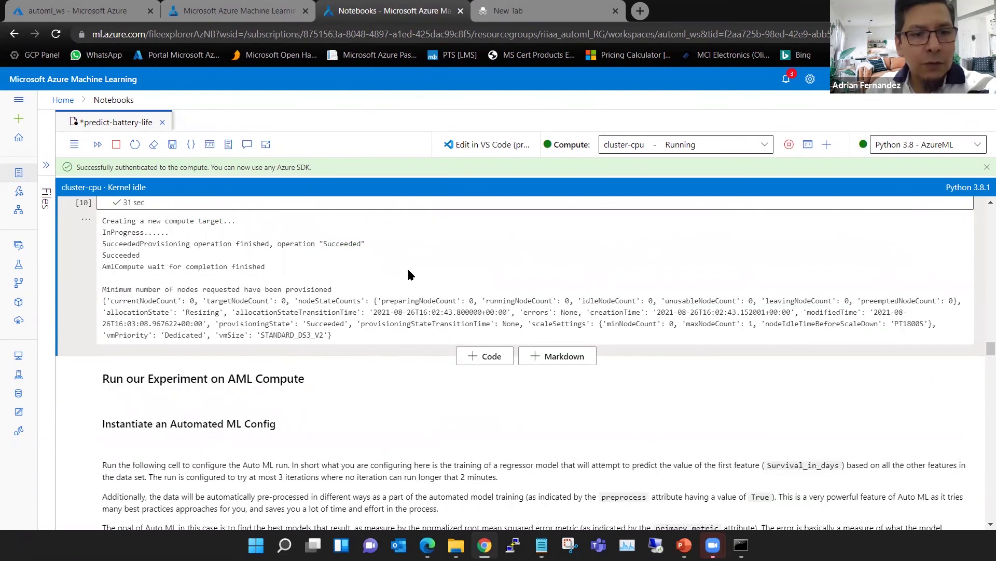
scroll(409, 271, down, 2)
scroll(409, 271, up, 3)
scroll(409, 271, down, 3)
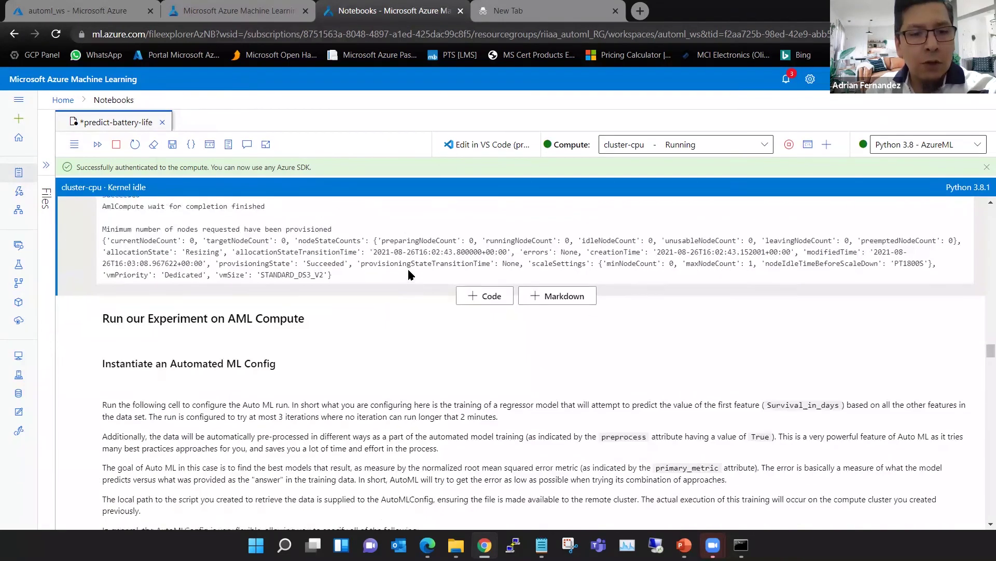
Run the AutoMLConfig cell for a regression task with 3 iterations, a 5-minute iteration timeout and normalized_root_mean_squared_error as primary metric.
scroll(409, 275, down, 5)
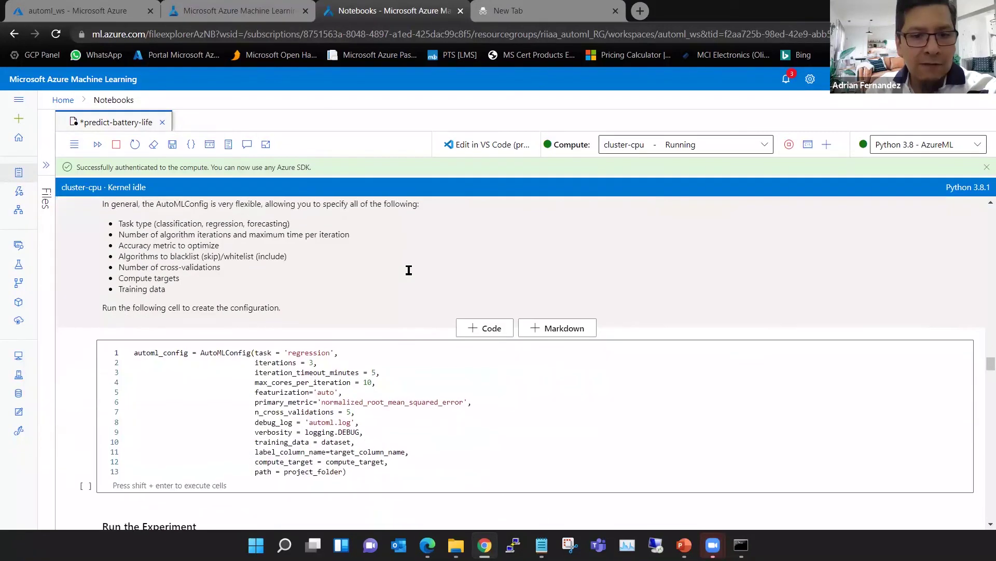
click(496, 423)
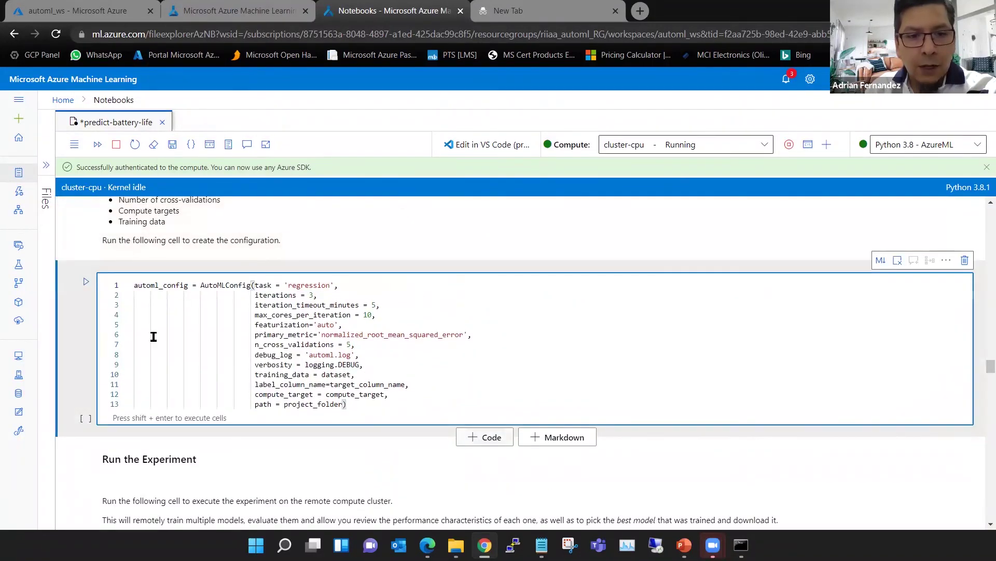
click(87, 282)
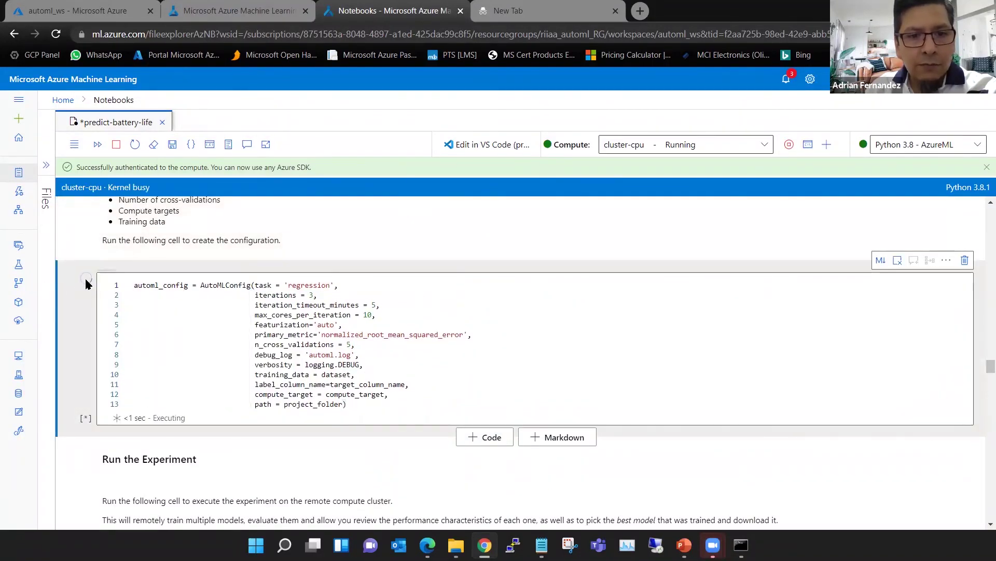
scroll(628, 361, down, 3)
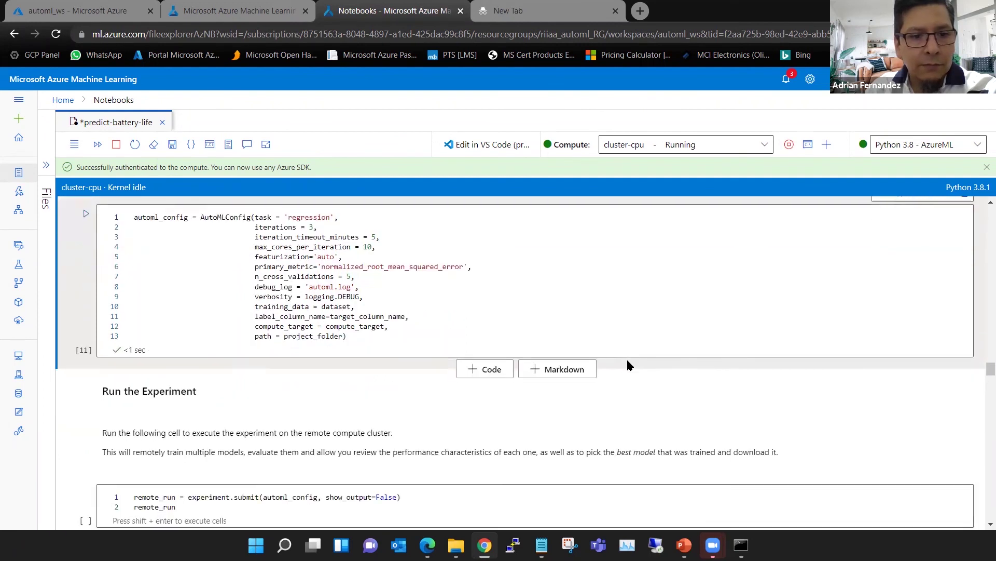
mouse_move(279, 382)
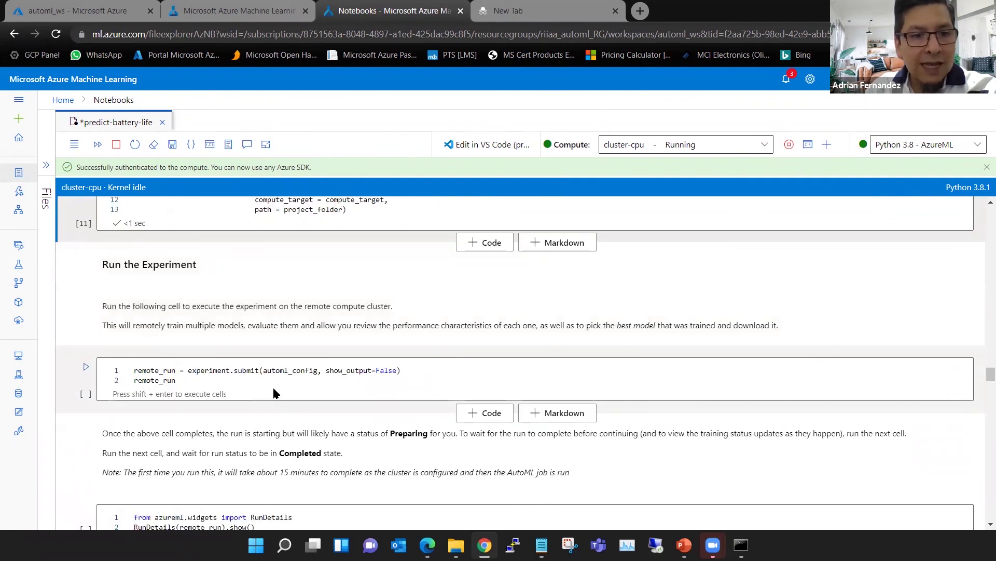
Run the experiment.submit cell to start the AutoML experiment on the remote cluster, and open the submitted run's details page in the studio.
click(86, 366)
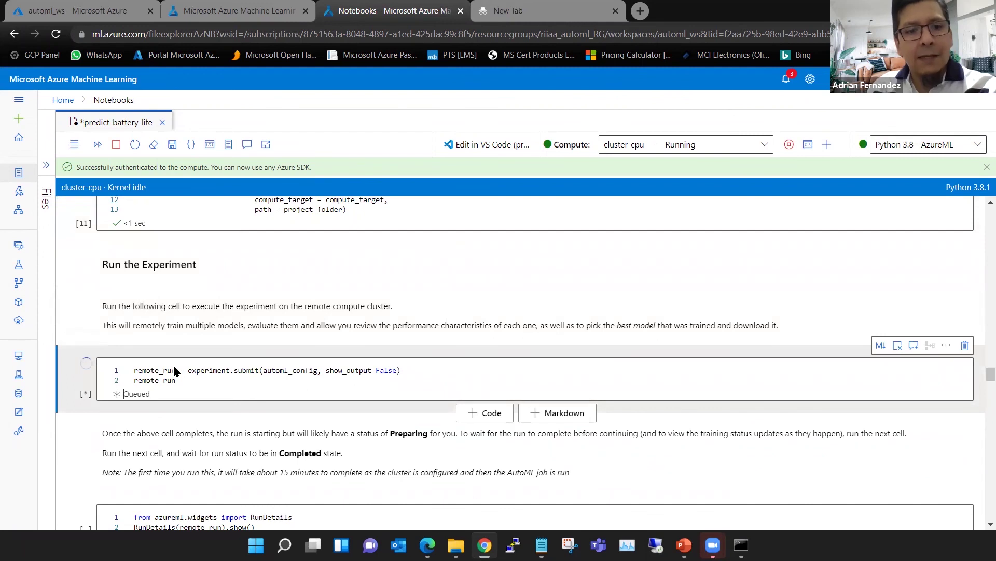
scroll(226, 367, down, 1)
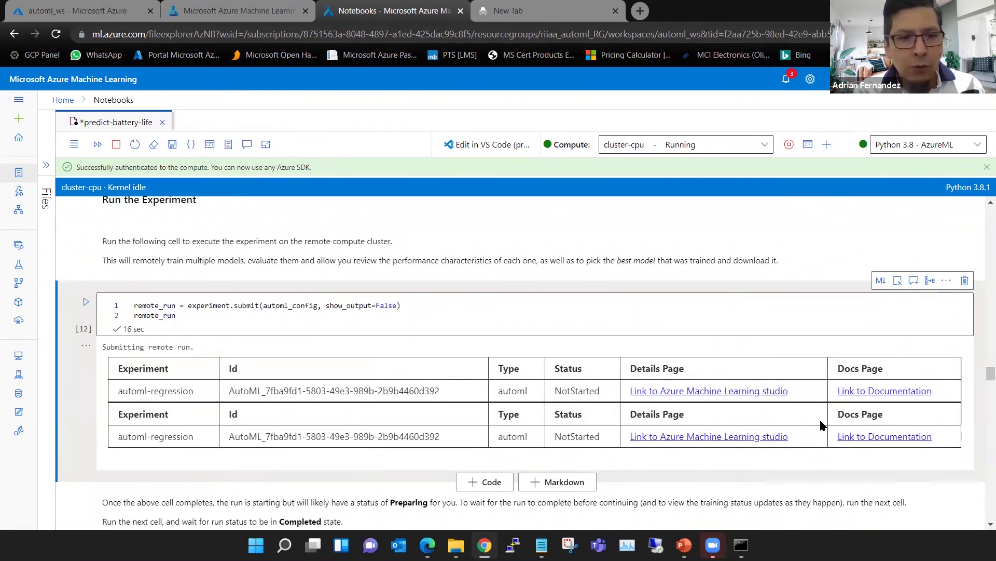
scroll(822, 426, down, 1)
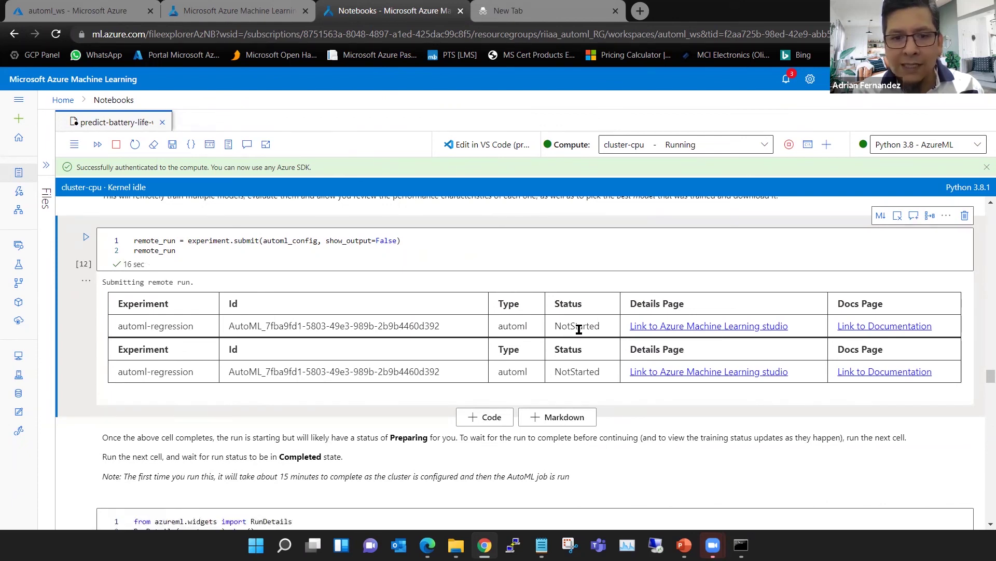
click(713, 327)
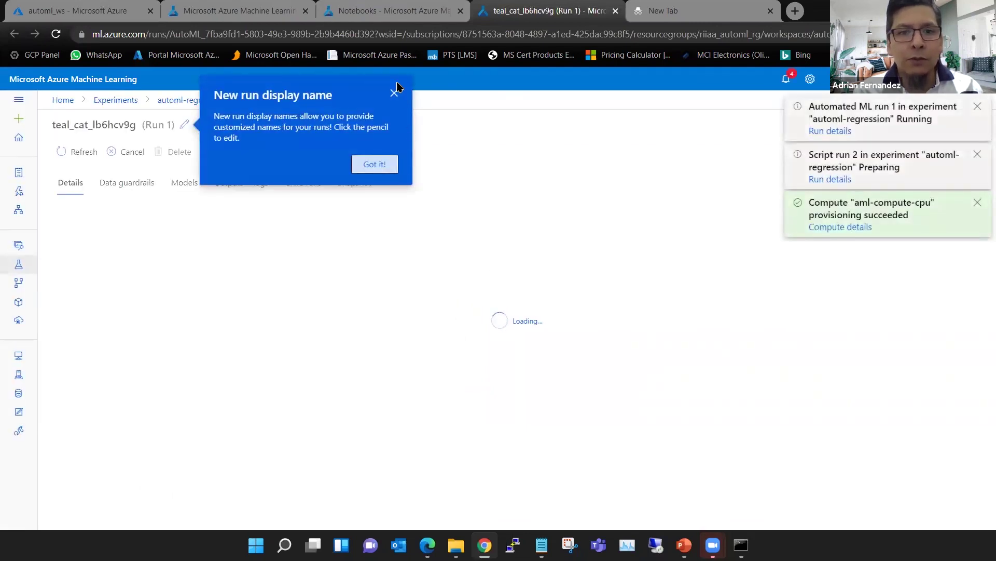
click(394, 94)
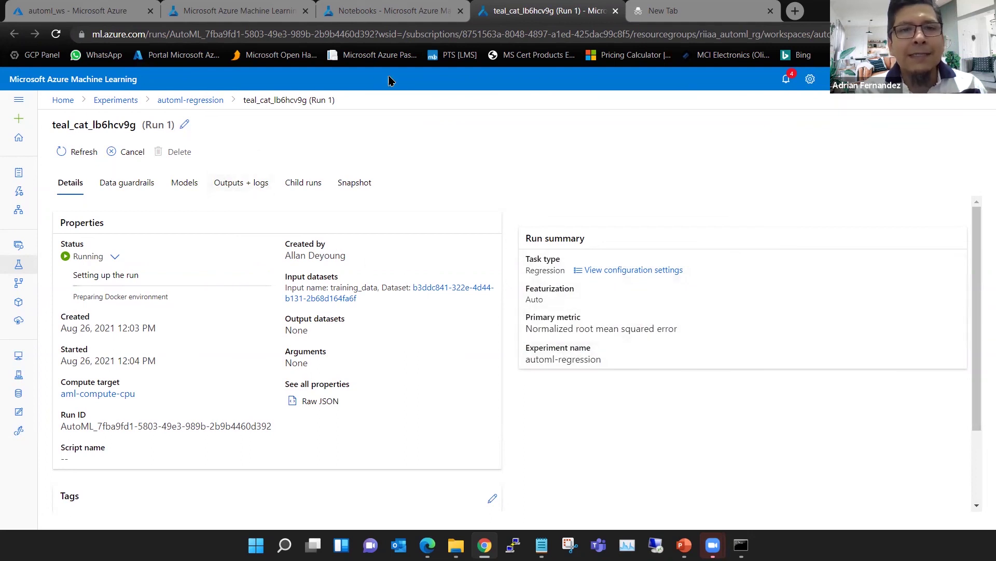
Return to the battery life notebook, dismiss the run notifications, and review the RunDetails and List the Experiments cells.
click(410, 20)
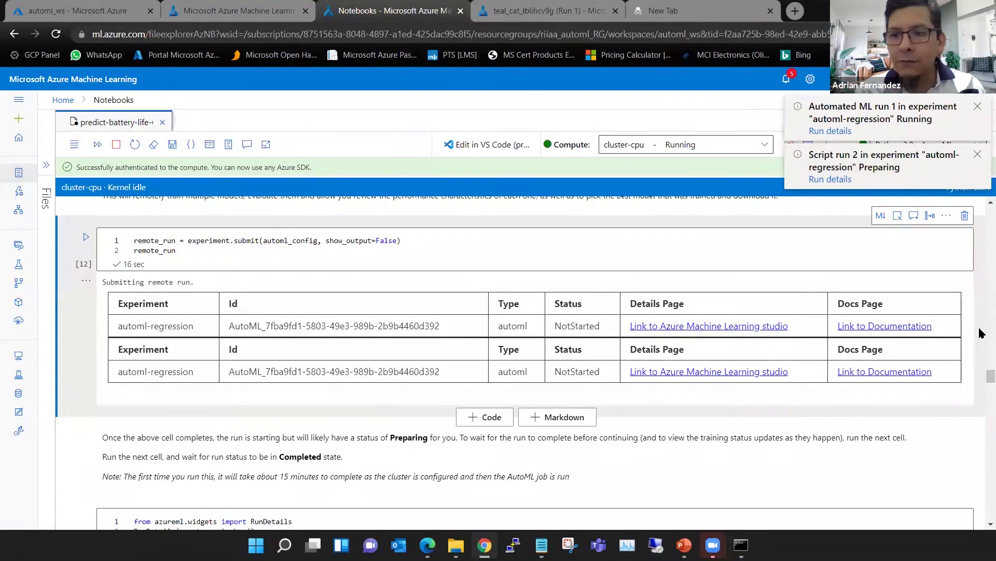
click(978, 152)
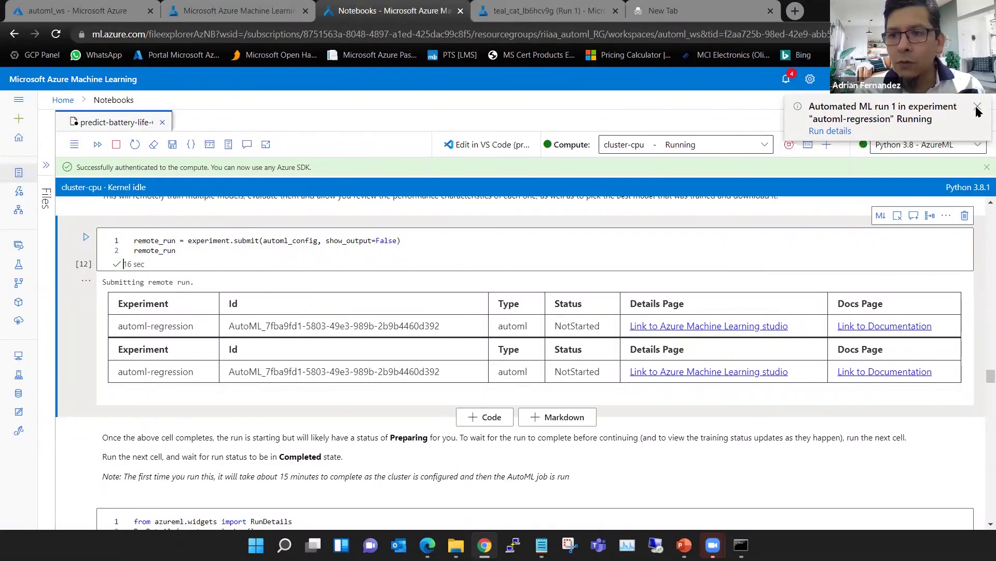
scroll(954, 390, down, 5)
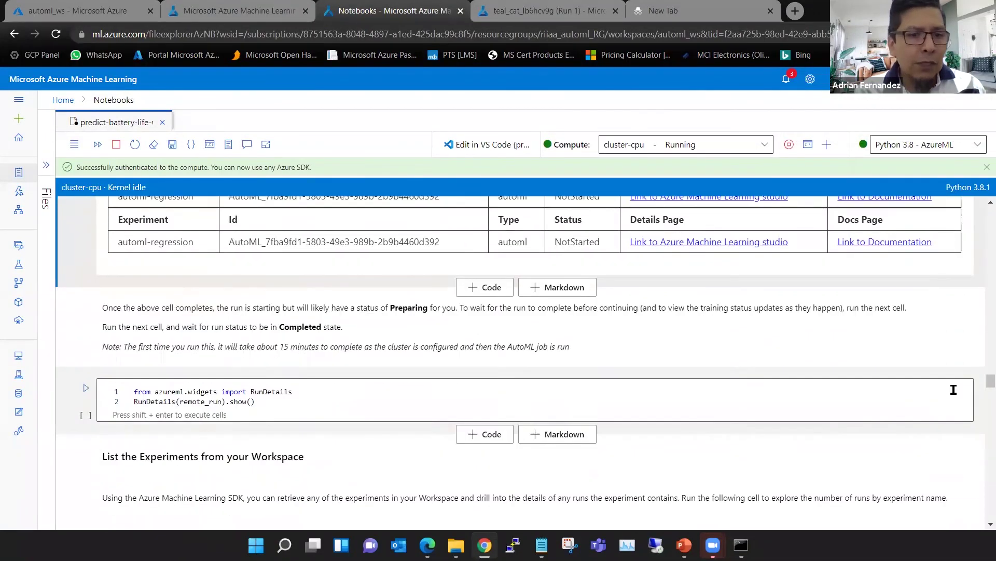
scroll(954, 394, down, 2)
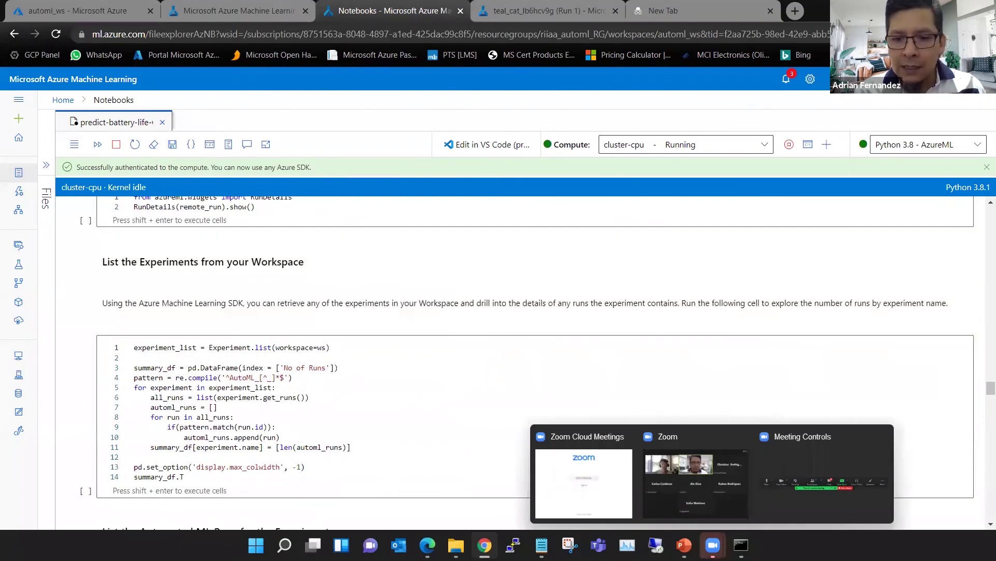
Switch to the AzureML_AutoML_2021_RIIAA_2021.pptx presentation in PowerPoint and show slide 64, Algorithm Selection, with the AutoMLConfig code examples.
mouse_move(684, 545)
click(693, 506)
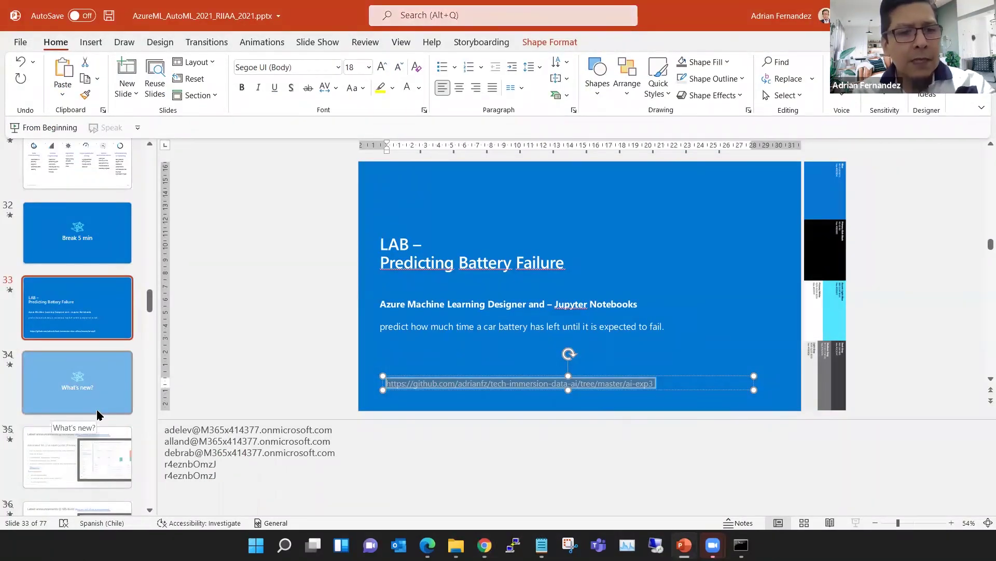
drag(150, 306, 149, 469)
scroll(104, 311, up, 5)
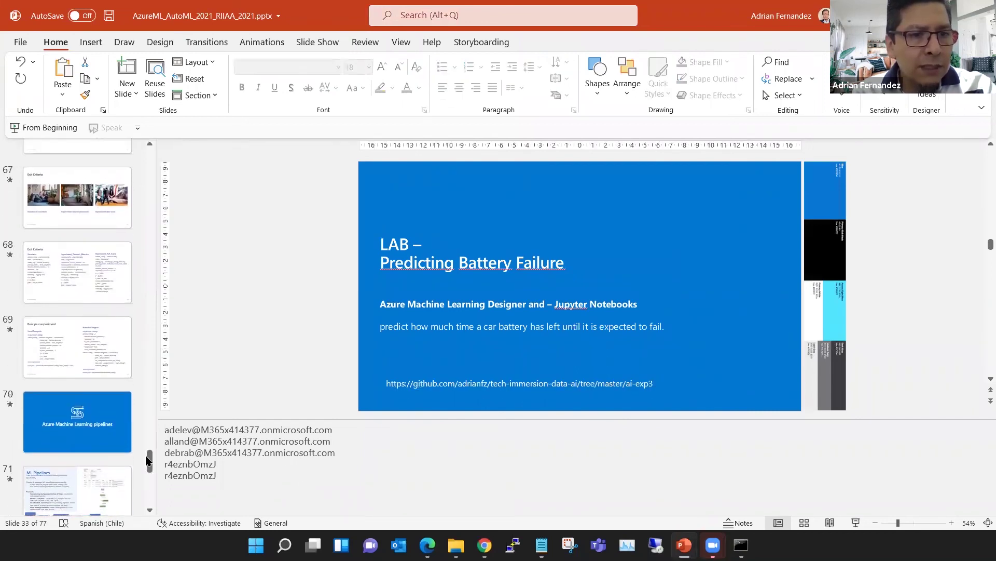
click(97, 262)
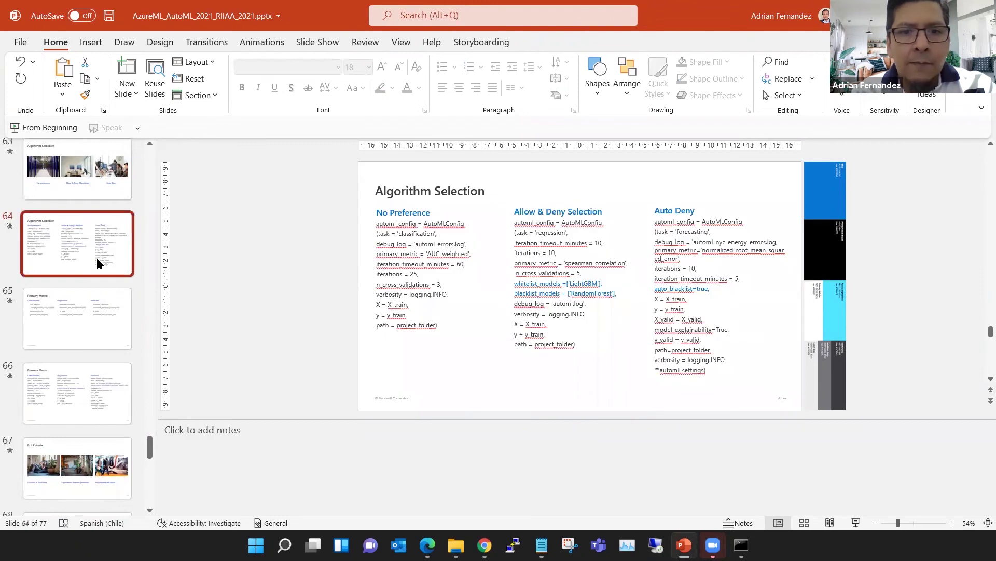
scroll(91, 314, up, 1)
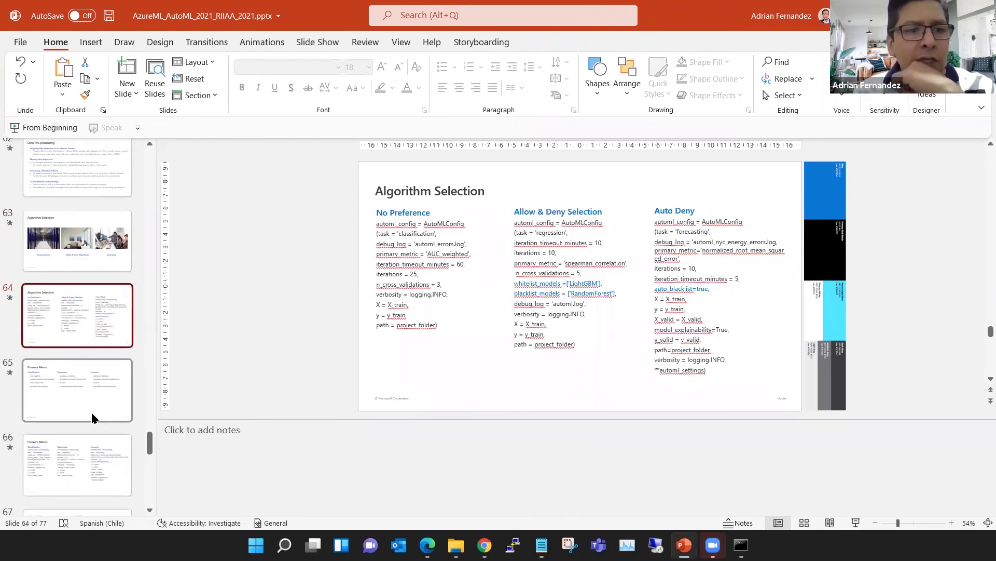